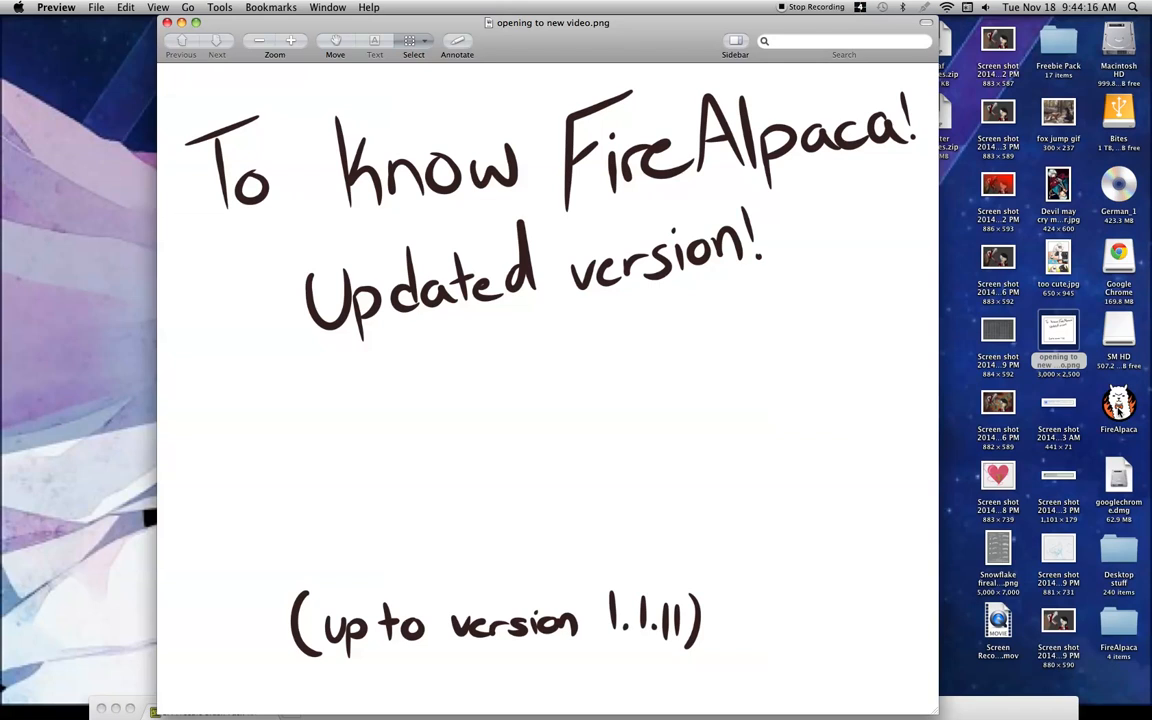
- Open FireAlpaca, dismiss the version notice, and move its window to the top of the desktop
left_click(1118, 403)
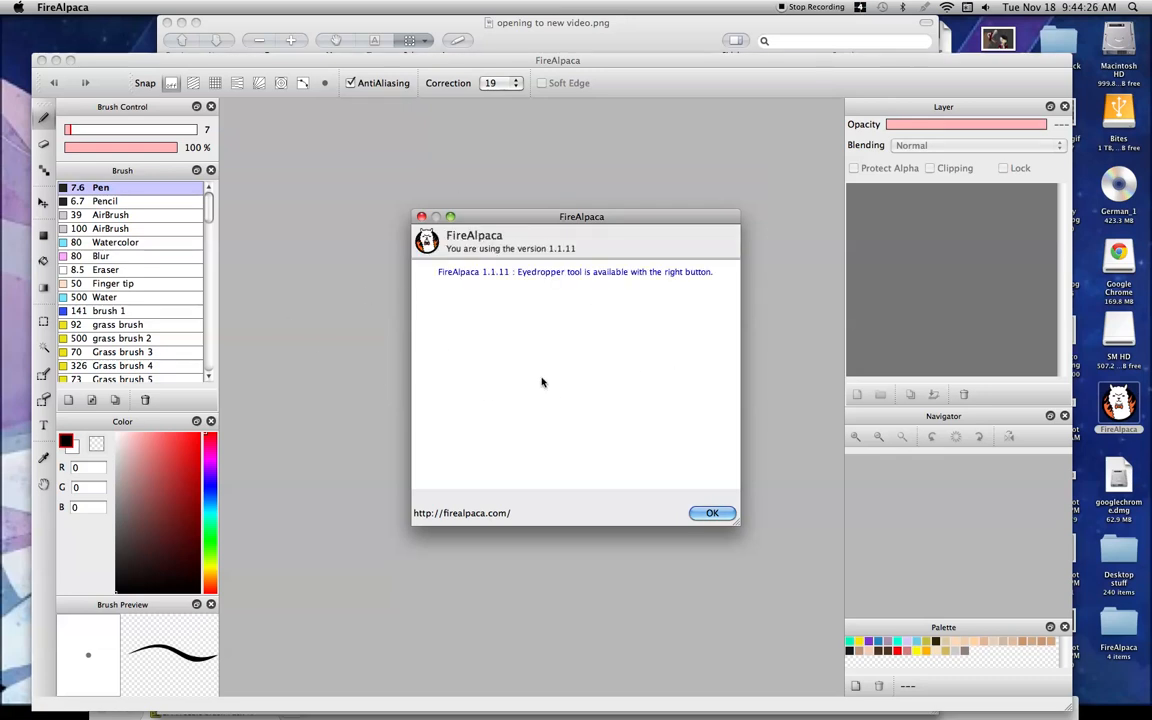
left_click(711, 513)
left_click_drag(480, 64, 479, 38)
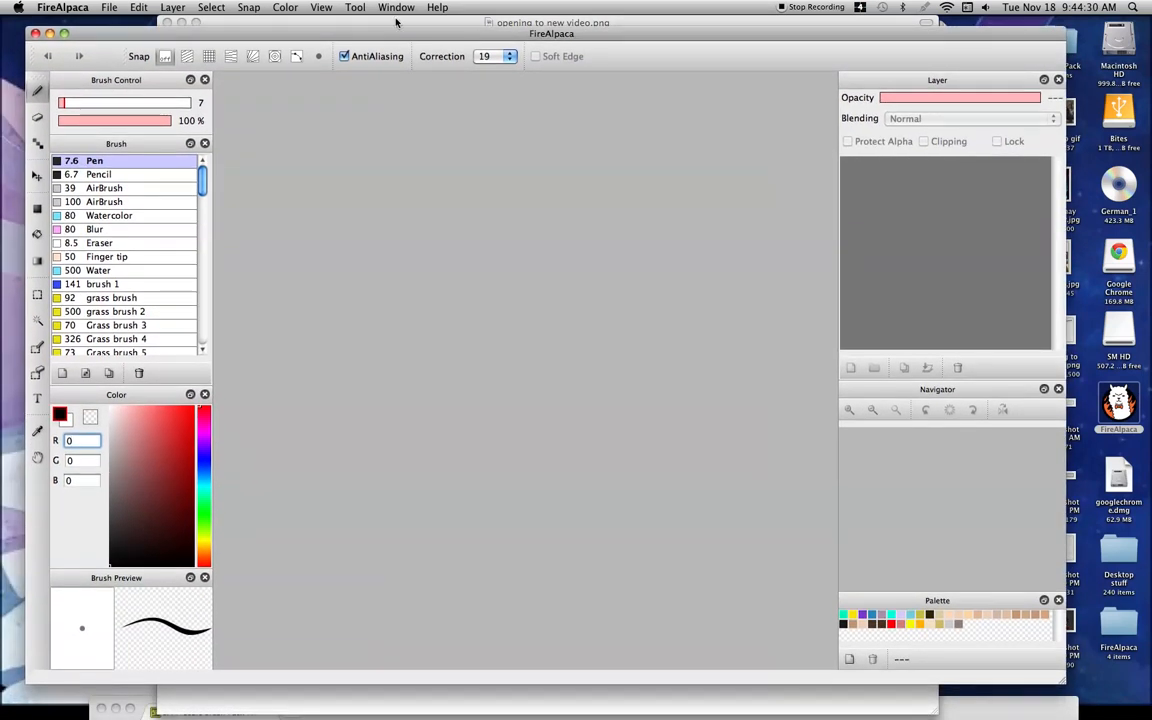
left_click(168, 23)
left_click_drag(172, 36, 172, 31)
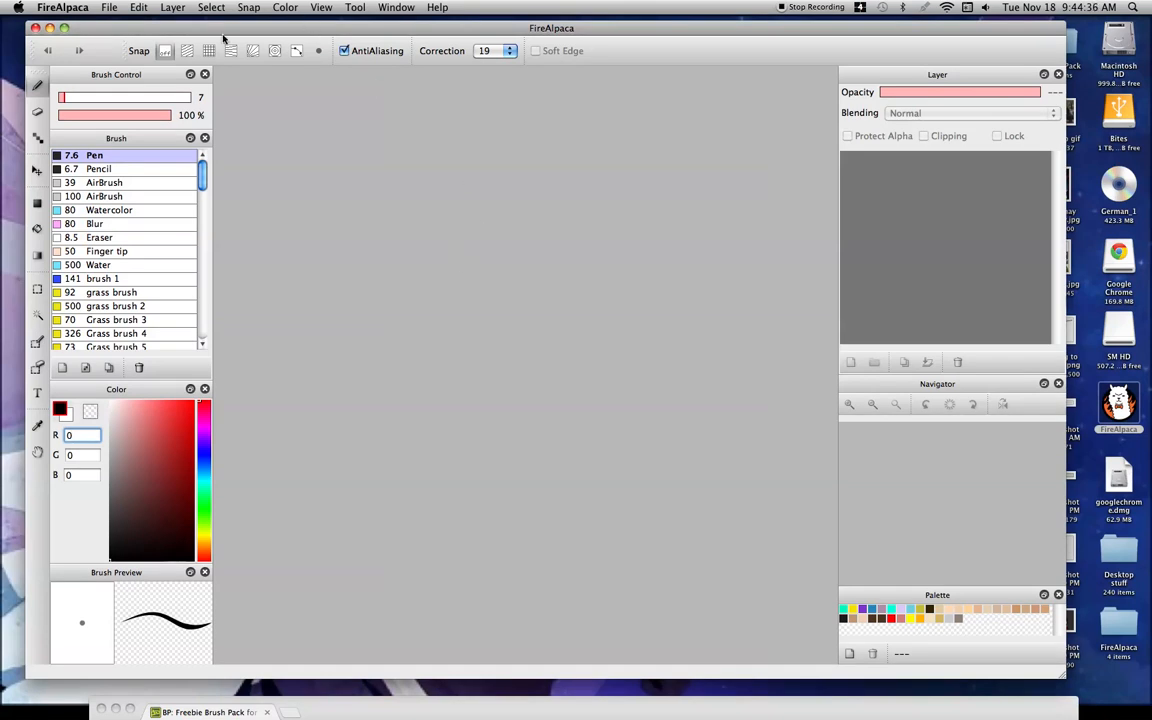
- Create a new 3000 × 2500 pixel image at 350 dpi with no preset paper size
left_click(104, 8)
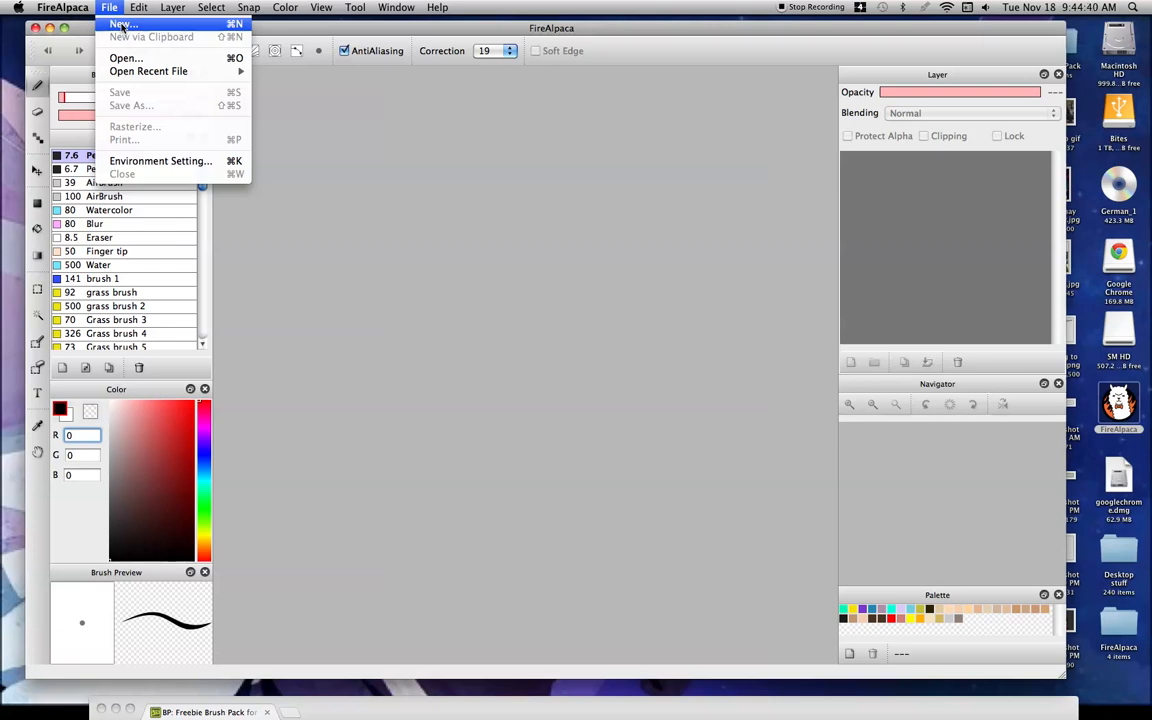
left_click(122, 25)
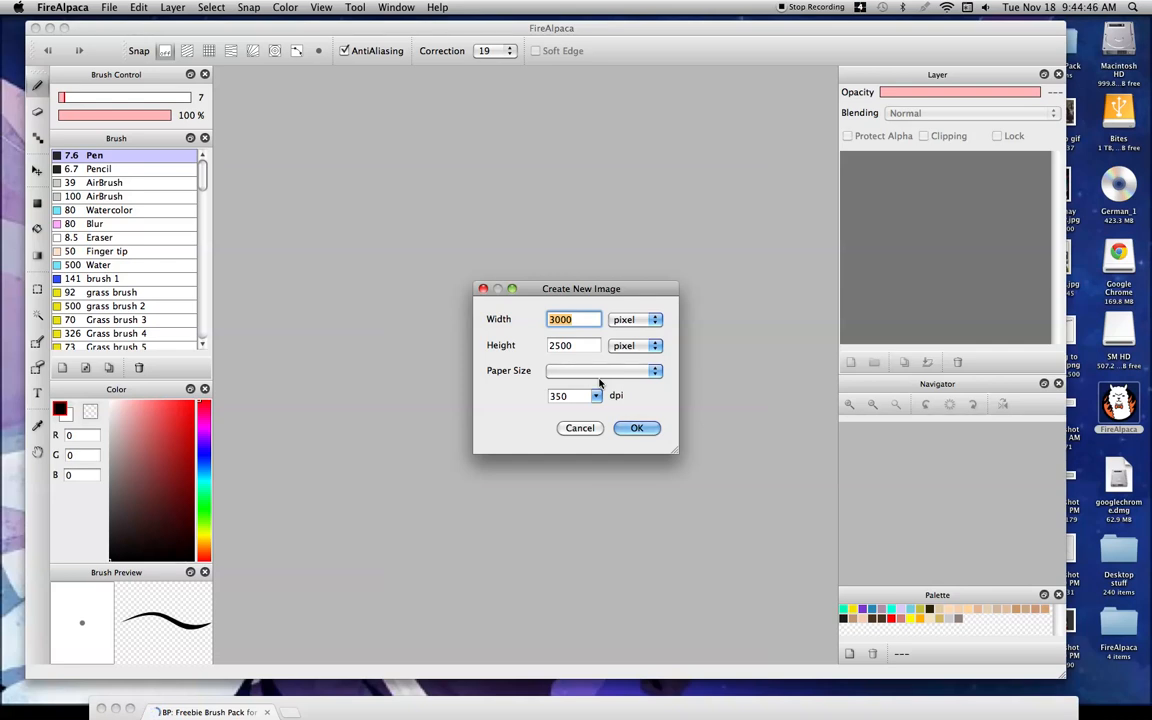
left_click(645, 320)
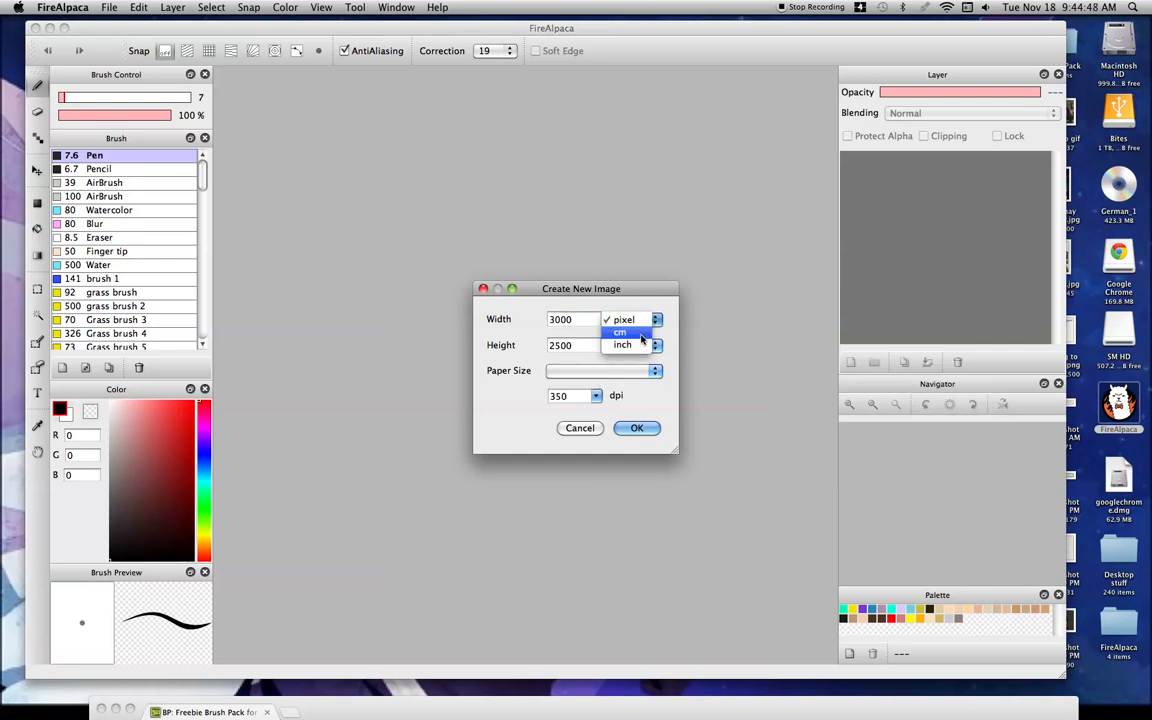
left_click(528, 377)
left_click(579, 373)
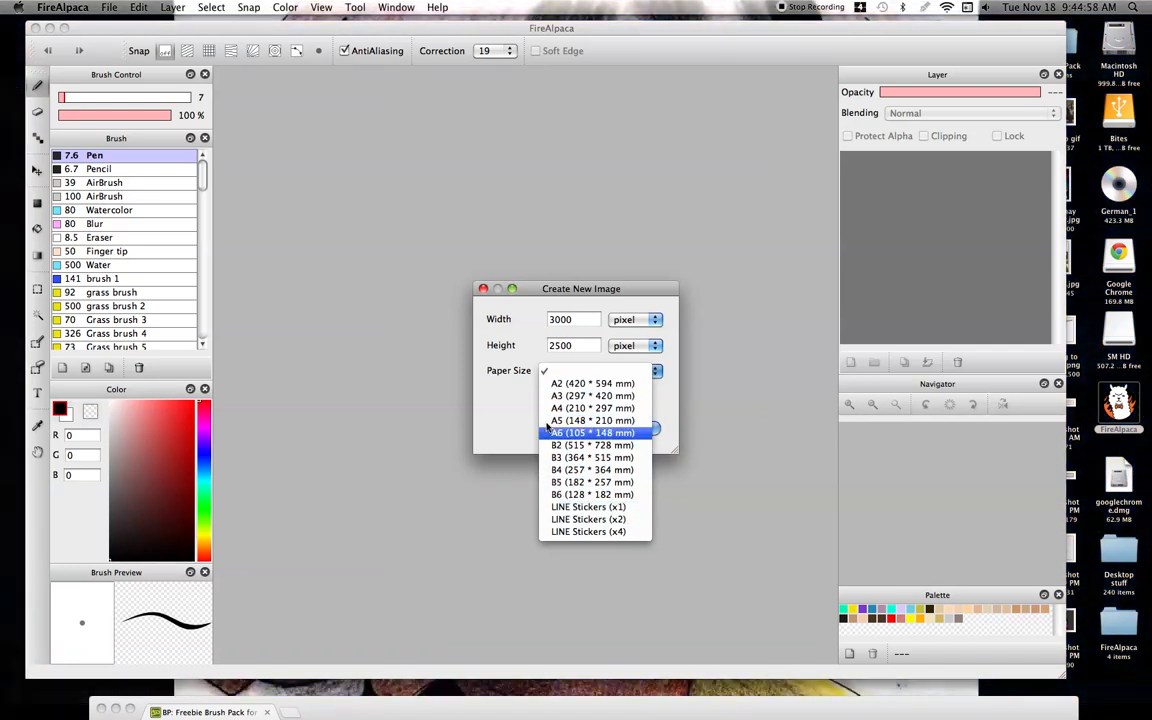
left_click(497, 400)
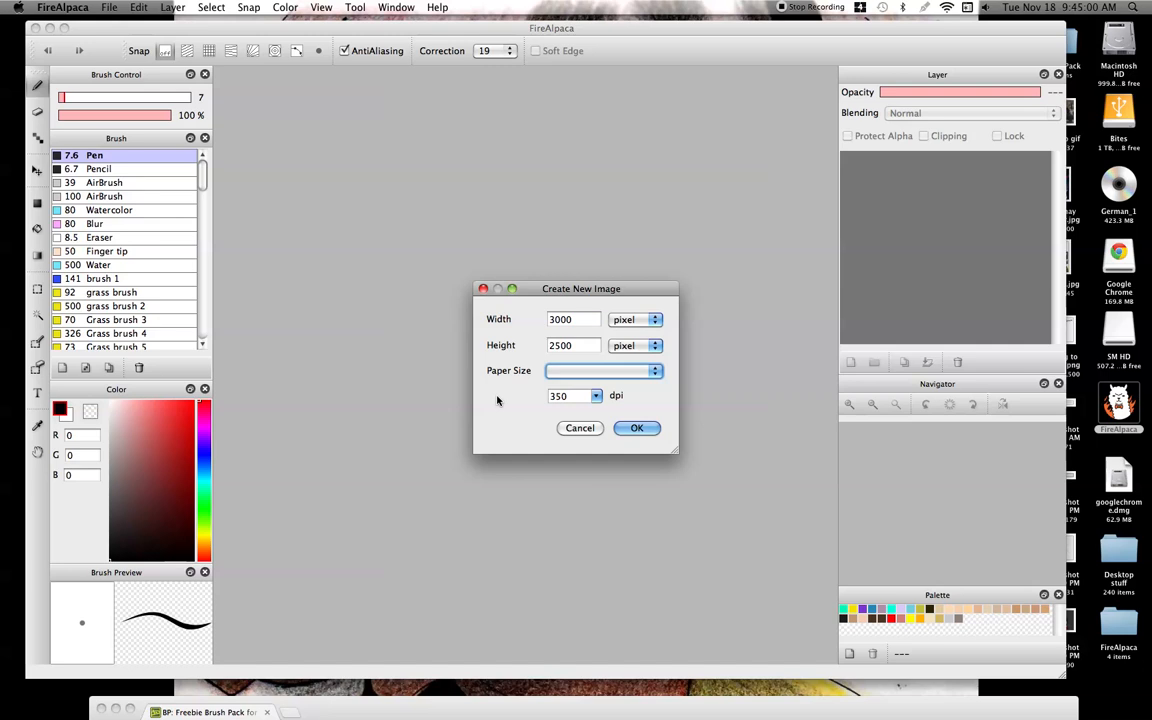
left_click(596, 396)
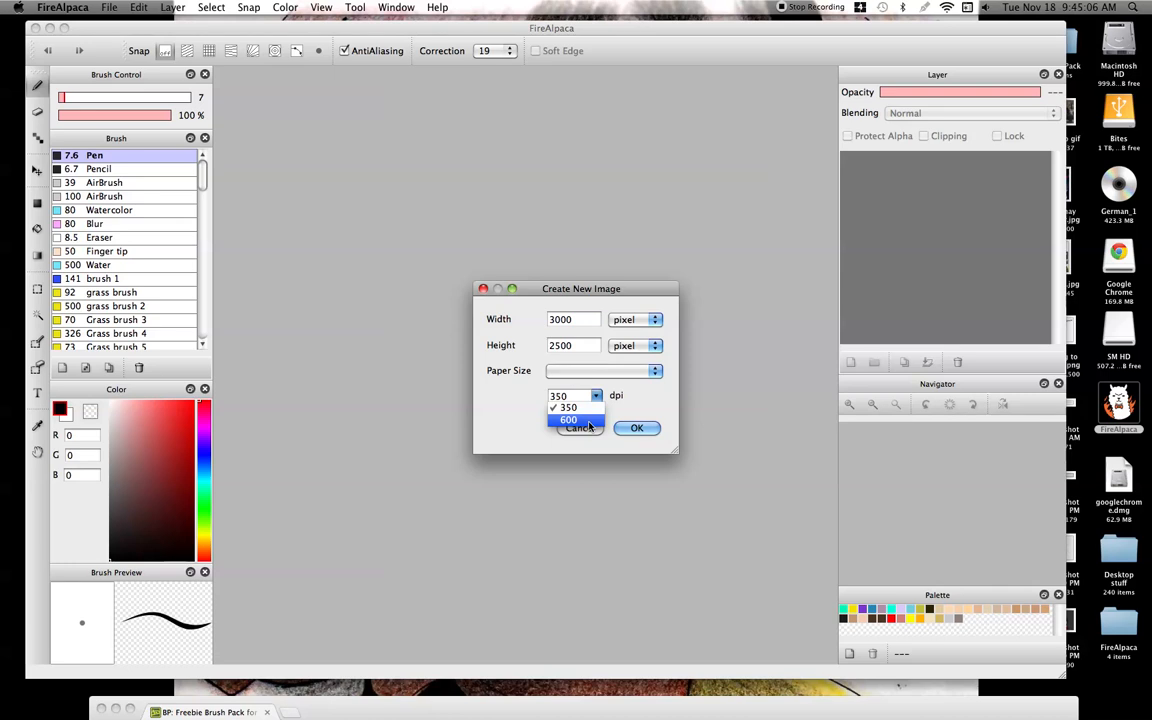
left_click(521, 404)
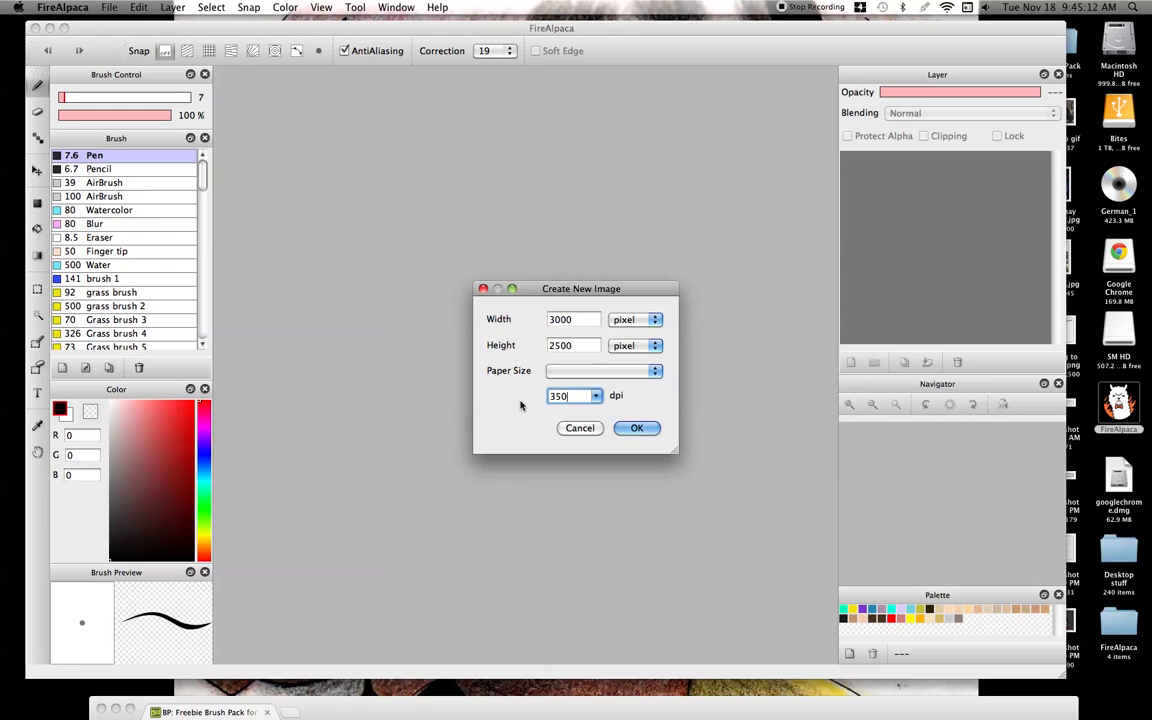
left_click(648, 428)
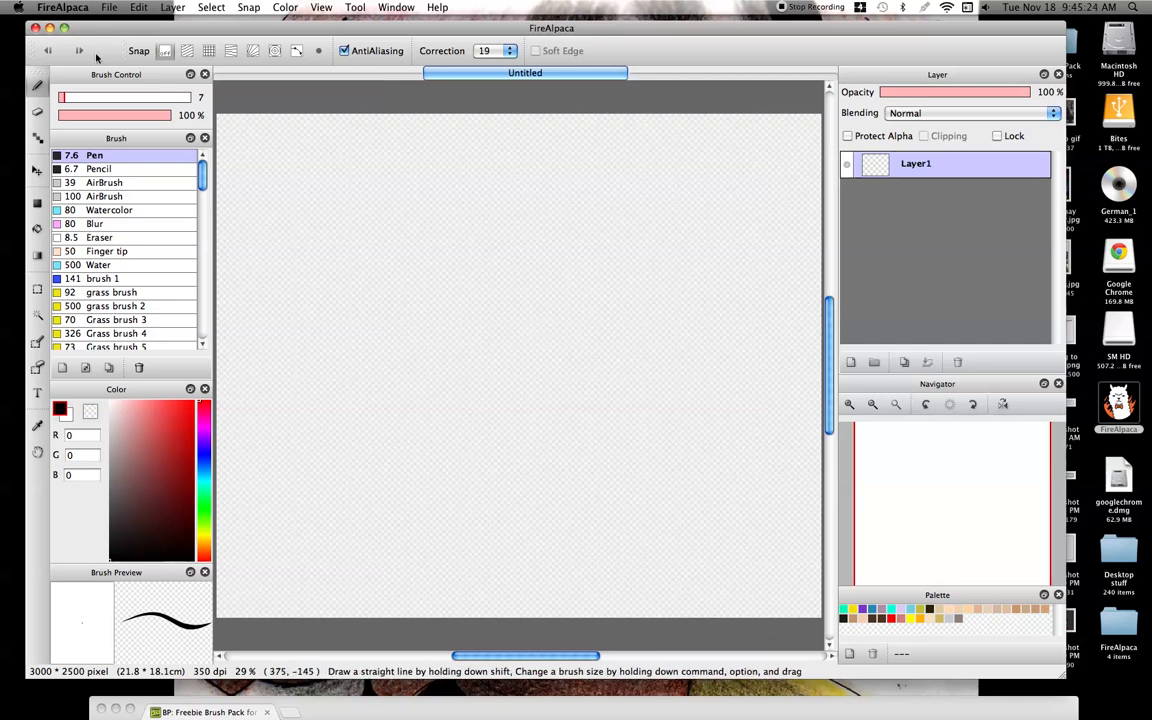
- Handwrite "Section 1" across the upper part of the canvas with the Pen brush at size 52
left_click_drag(72, 99, 102, 99)
mouse_move(334, 197)
left_mouse_down()
mouse_move(368, 260)
mouse_move(248, 257)
left_mouse_up()
mouse_move(357, 264)
left_mouse_down()
mouse_move(368, 253)
mouse_move(393, 275)
left_mouse_up()
mouse_move(419, 266)
left_mouse_down()
mouse_move(401, 290)
mouse_move(441, 284)
left_mouse_up()
mouse_move(426, 237)
left_mouse_down()
mouse_move(462, 233)
mouse_move(480, 281)
mouse_move(500, 259)
mouse_move(539, 299)
left_mouse_up()
mouse_move(596, 243)
left_mouse_down()
mouse_move(633, 245)
mouse_move(634, 313)
mouse_move(574, 300)
left_mouse_up()
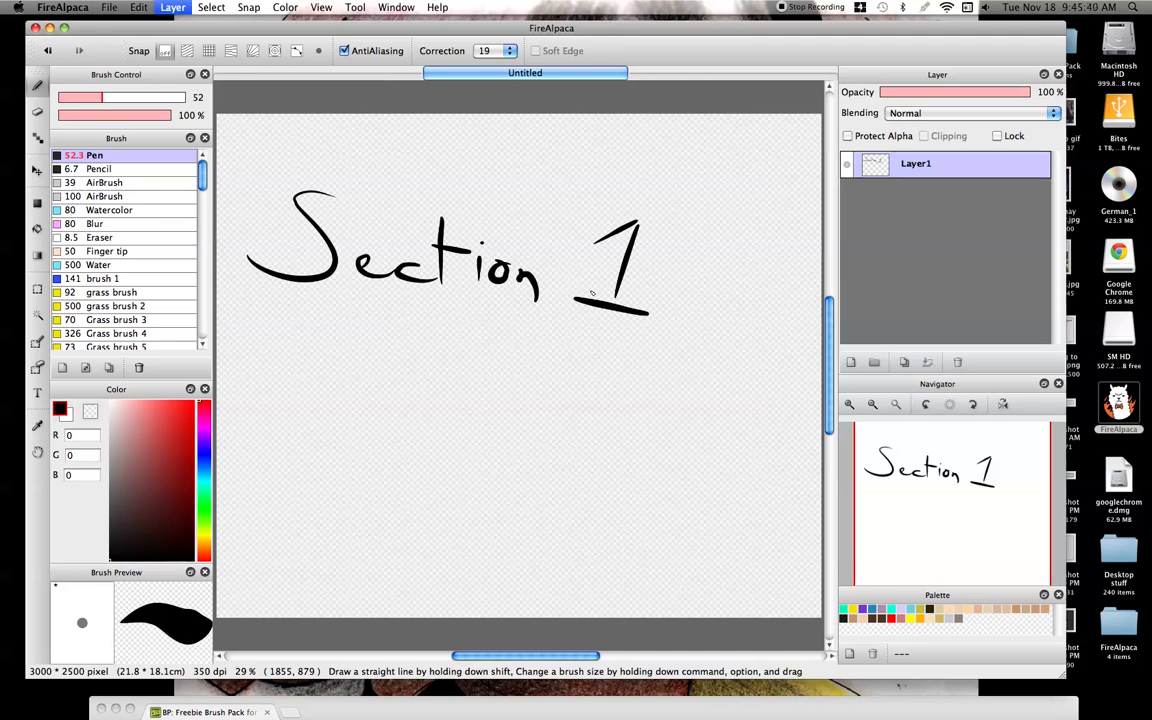
- Clear the handwriting from Layer1, then select the Fill tool and review the list of tools with their shortcuts
key("Delete")
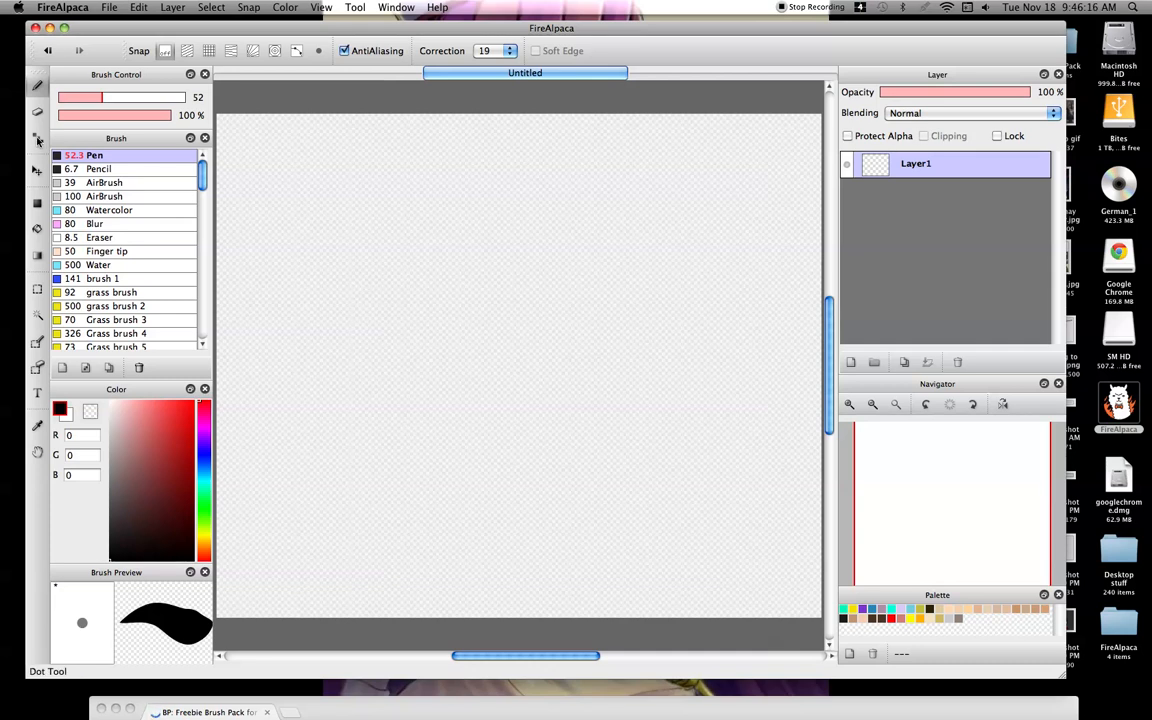
left_click(37, 207)
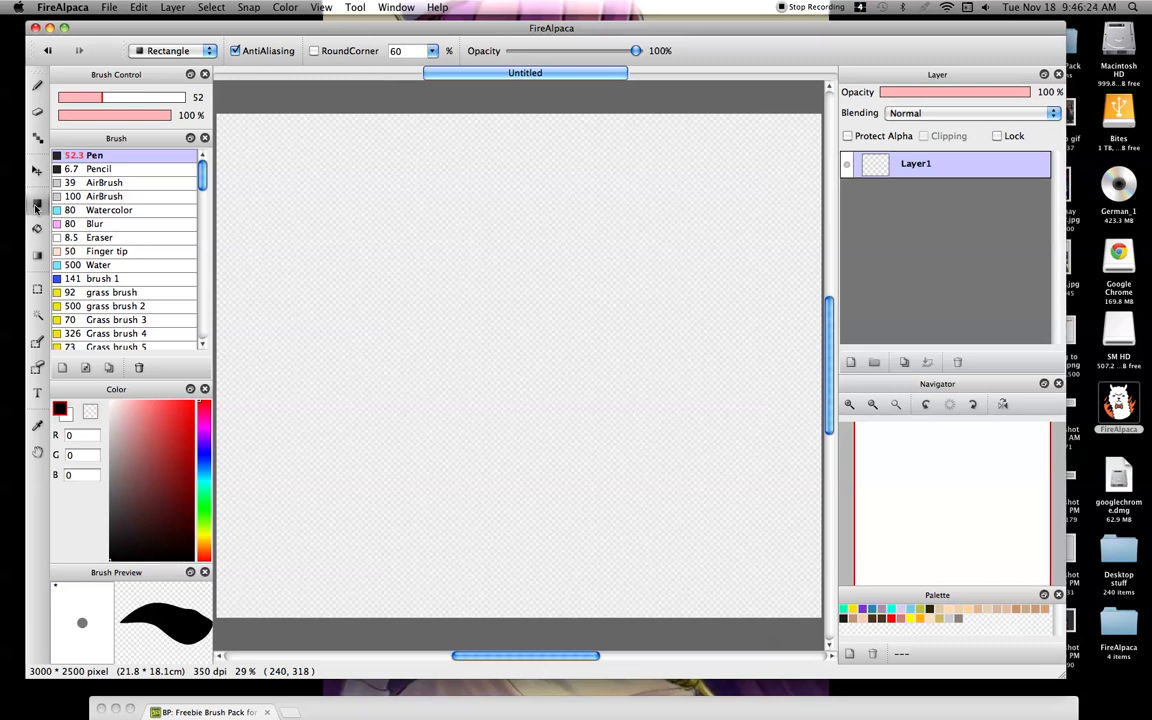
left_click(355, 7)
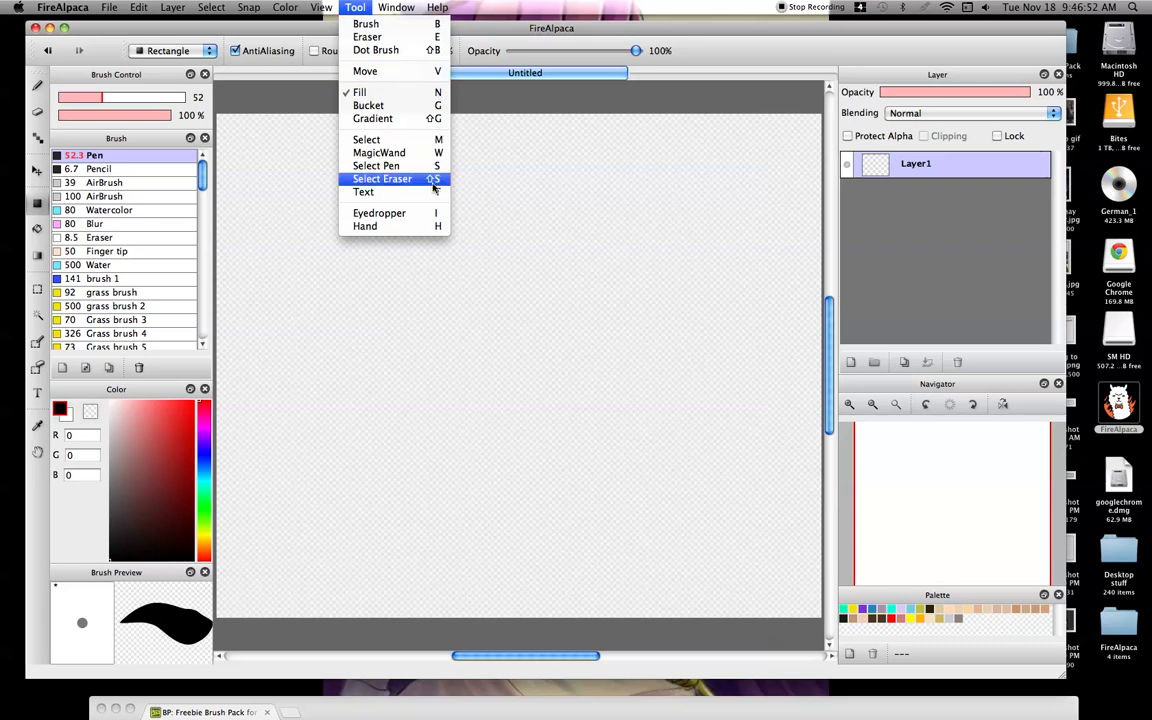
left_click(351, 7)
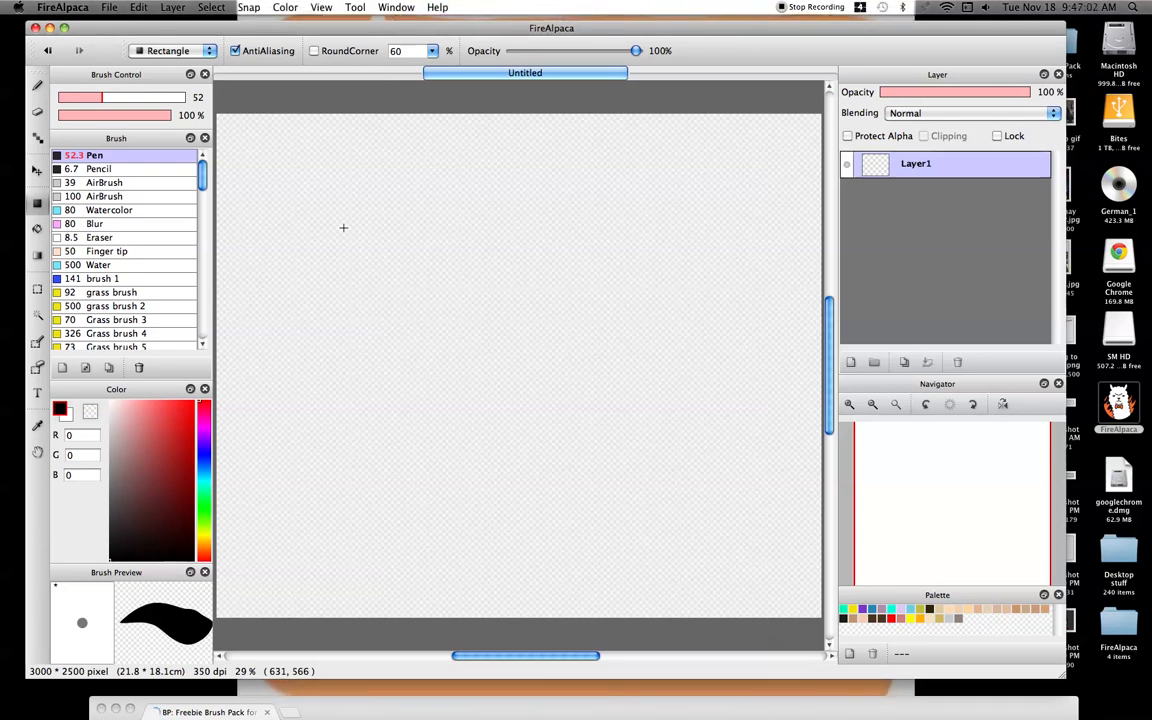
- Draw a black heart outline on the upper-left part of the canvas with the Pen brush
left_click(38, 86)
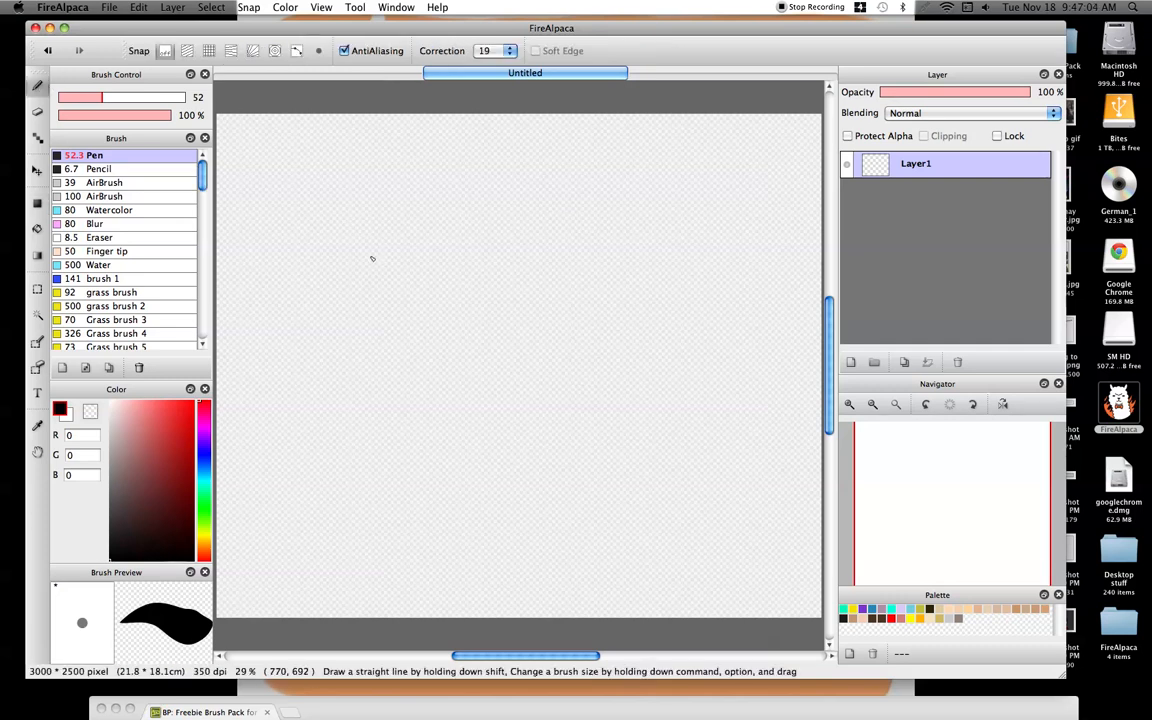
left_click_drag(324, 221, 415, 335)
left_click_drag(403, 244, 409, 360)
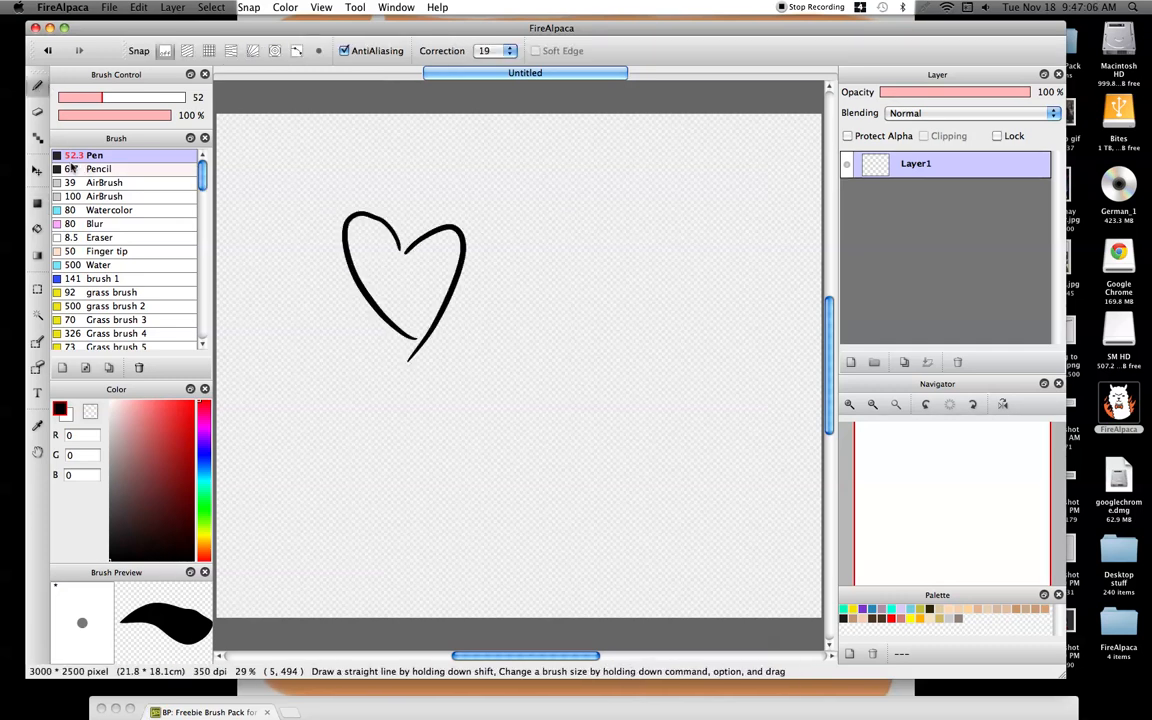
- Draw a thin Pencil curve beside the heart and a soft curl below it with the size 39 AirBrush
left_click(100, 168)
left_click_drag(518, 312, 512, 385)
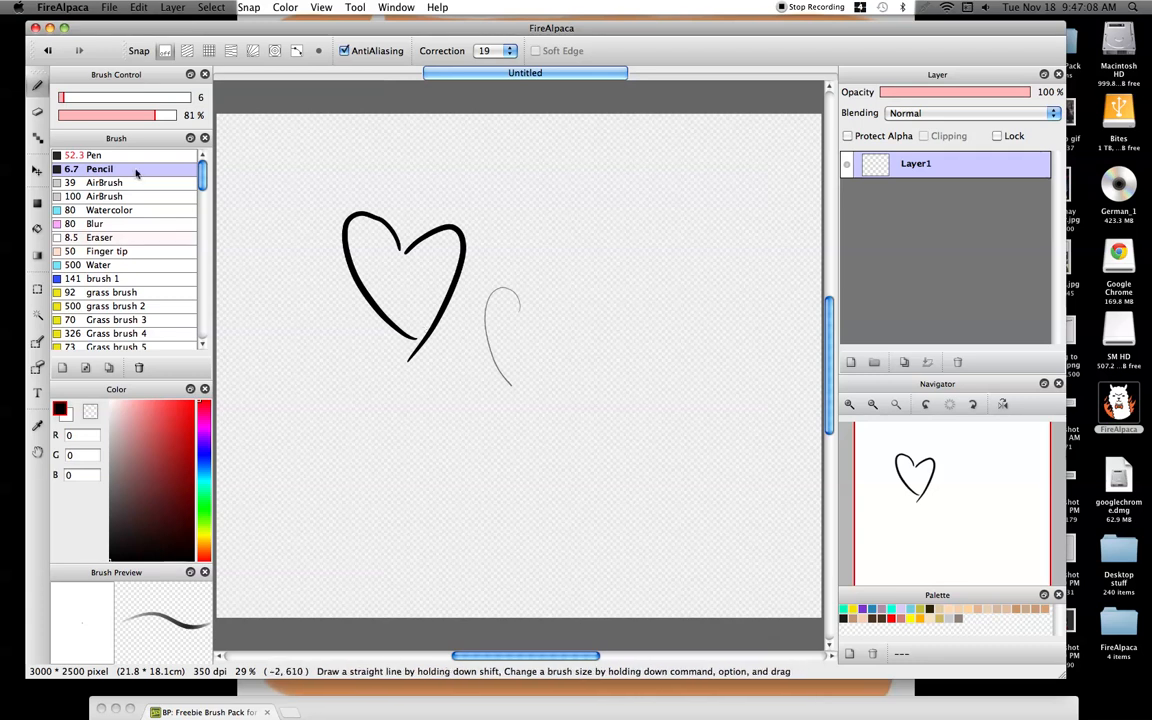
left_click(91, 182)
mouse_move(355, 426)
left_mouse_down()
mouse_move(432, 492)
mouse_move(448, 445)
left_mouse_up()
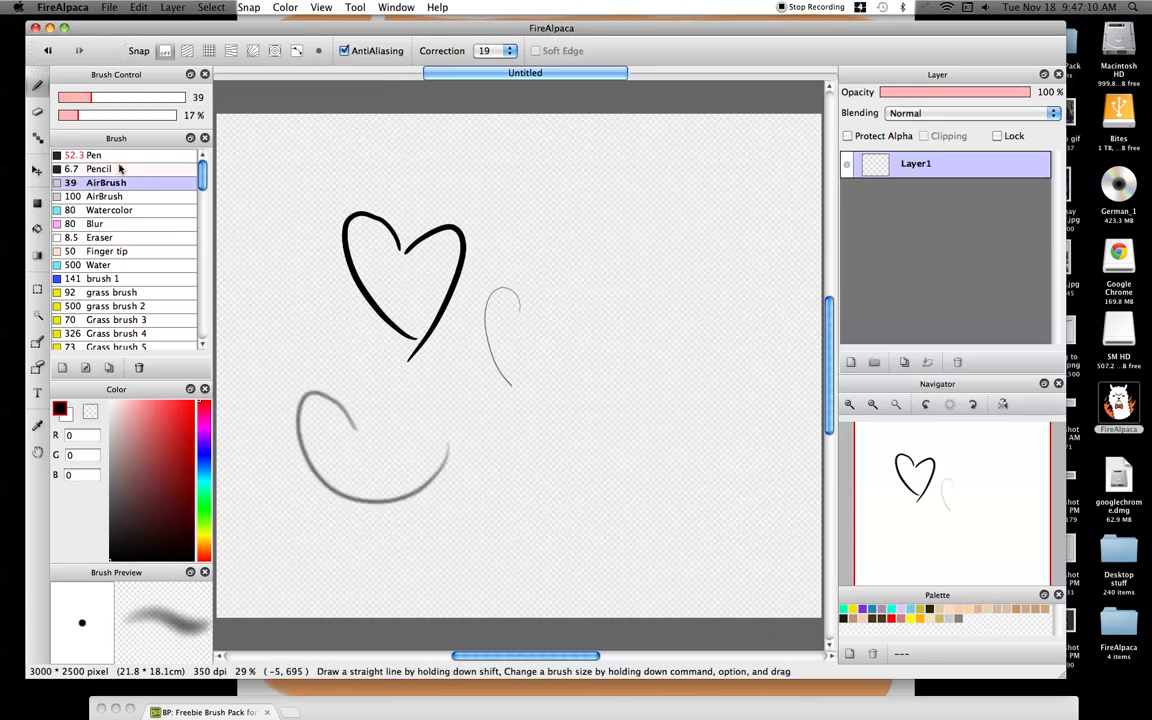
- Set the Watercolor brush size to 171 and paint a thick black spiral on the right half of the canvas
left_click(88, 196)
left_click(107, 210)
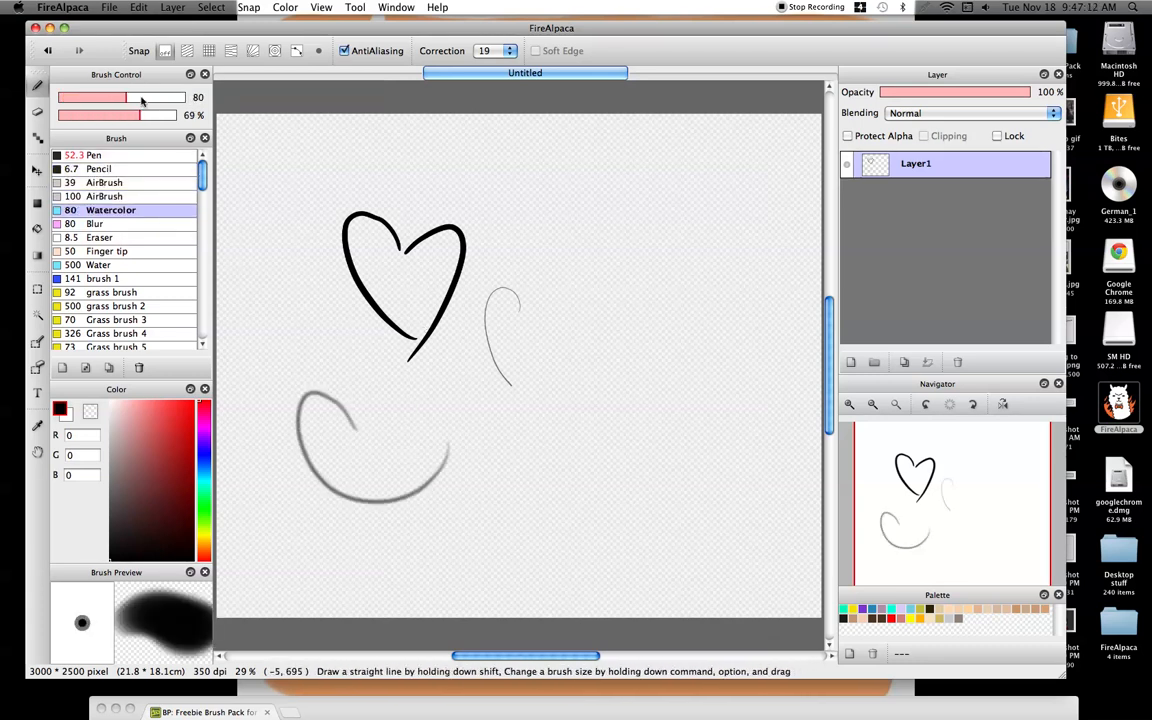
left_click_drag(150, 97, 180, 97)
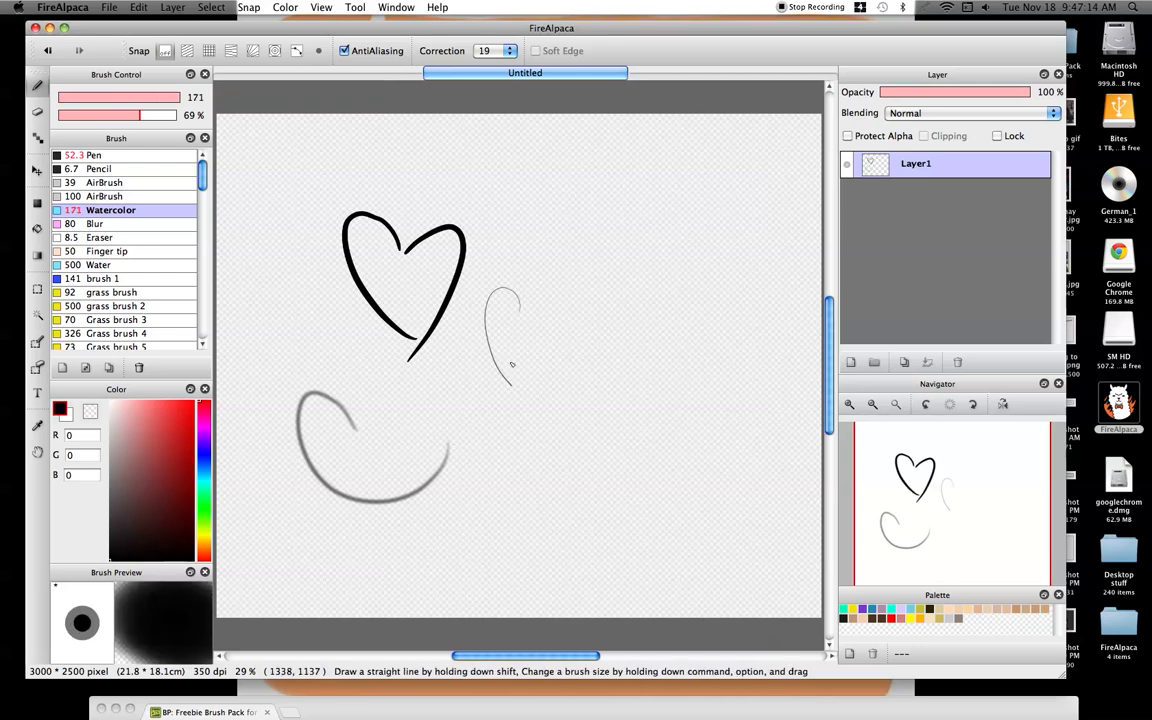
mouse_move(546, 238)
left_mouse_down()
mouse_move(571, 216)
mouse_move(661, 206)
mouse_move(610, 348)
left_mouse_up()
left_click_drag(580, 268, 575, 275)
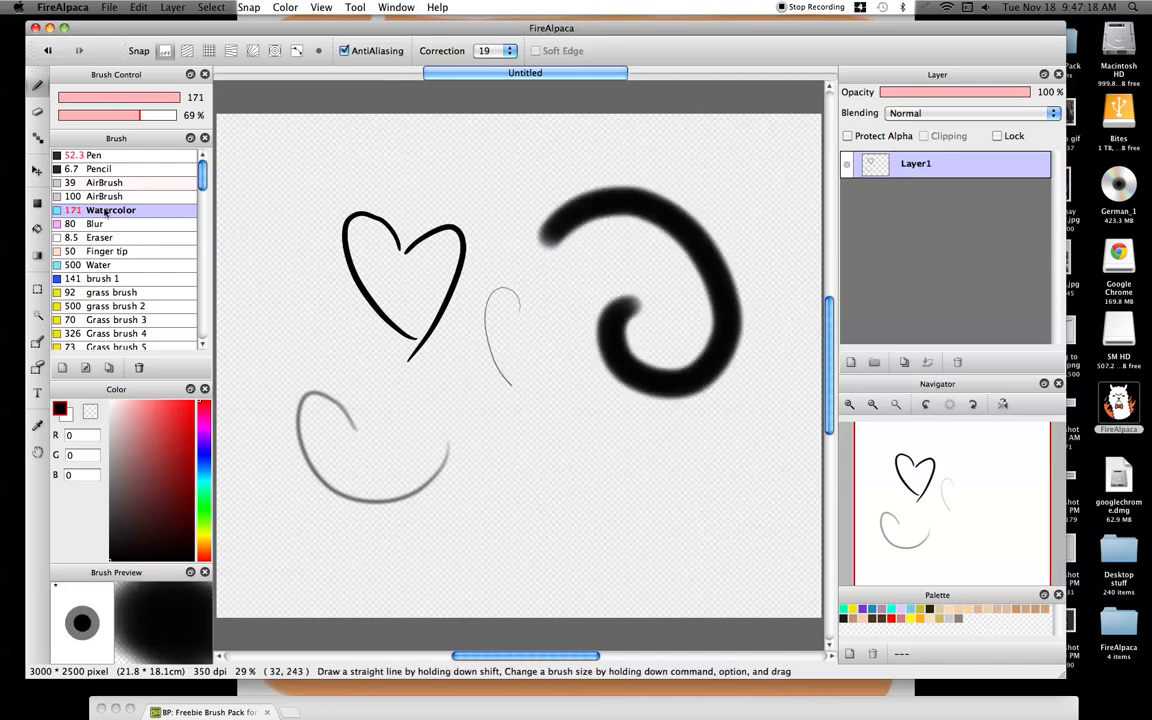
- Cut thin gaps into the grey curl with the Eraser brush and smear the heart's lower edges with the Finger tip brush
left_click(95, 223)
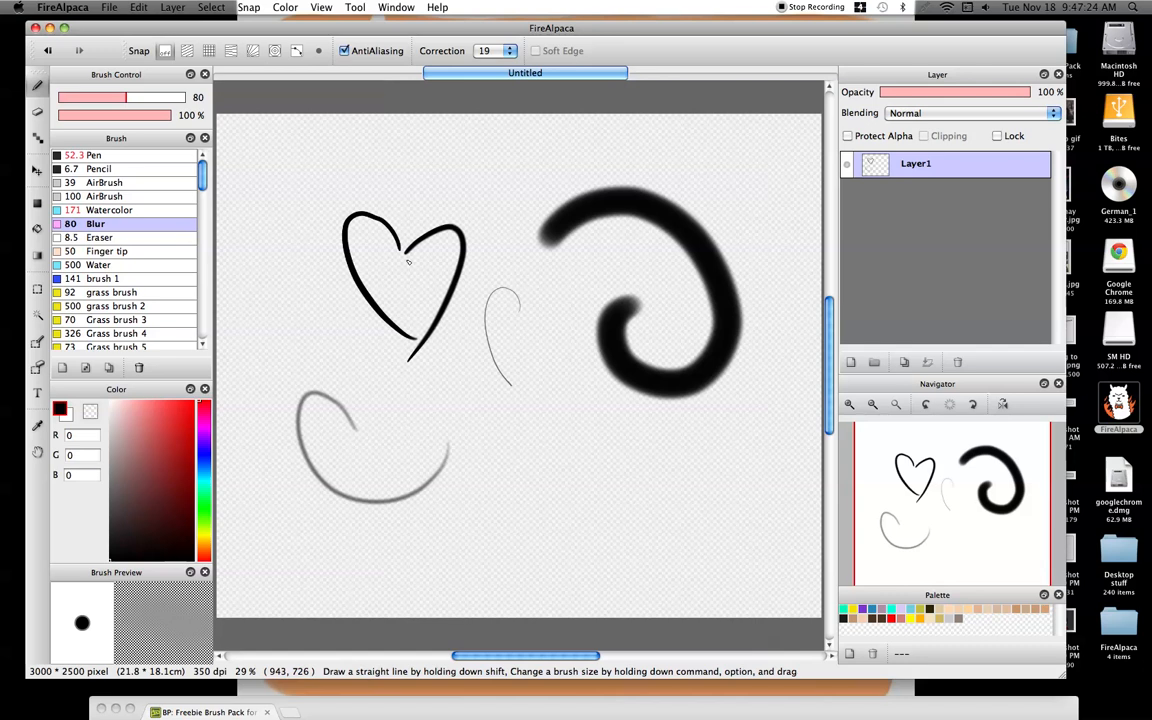
left_click(101, 238)
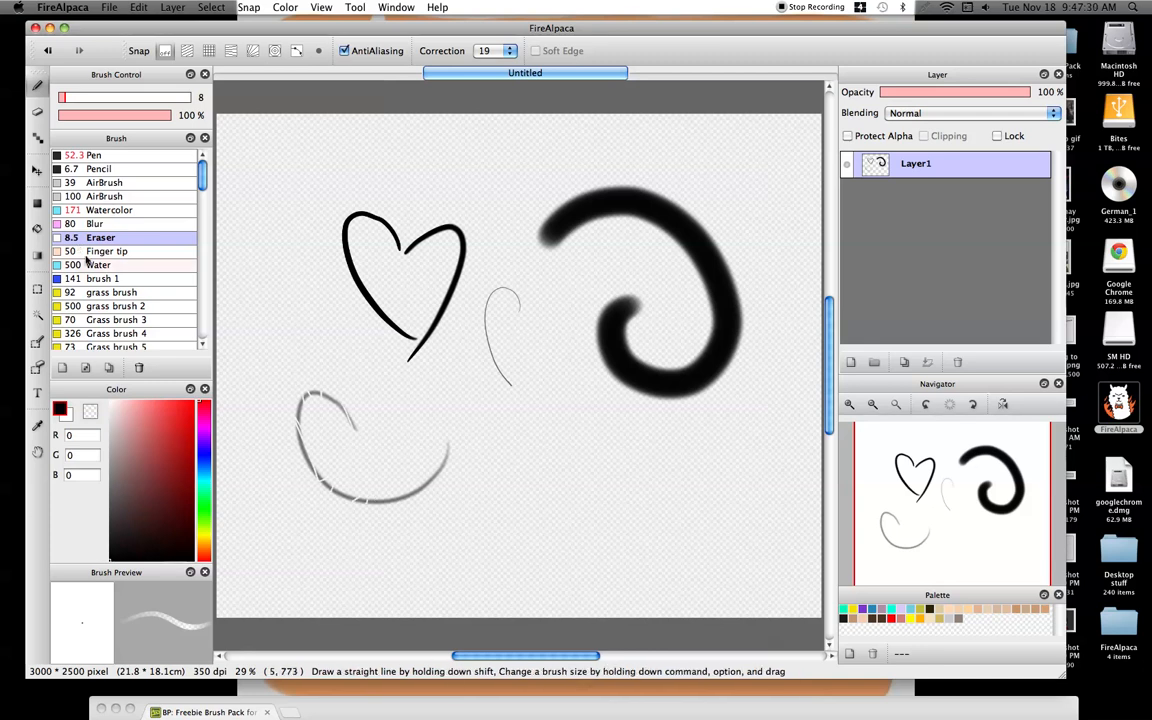
left_click(105, 252)
mouse_move(378, 369)
left_mouse_down()
mouse_move(427, 378)
mouse_move(435, 279)
mouse_move(474, 337)
left_mouse_up()
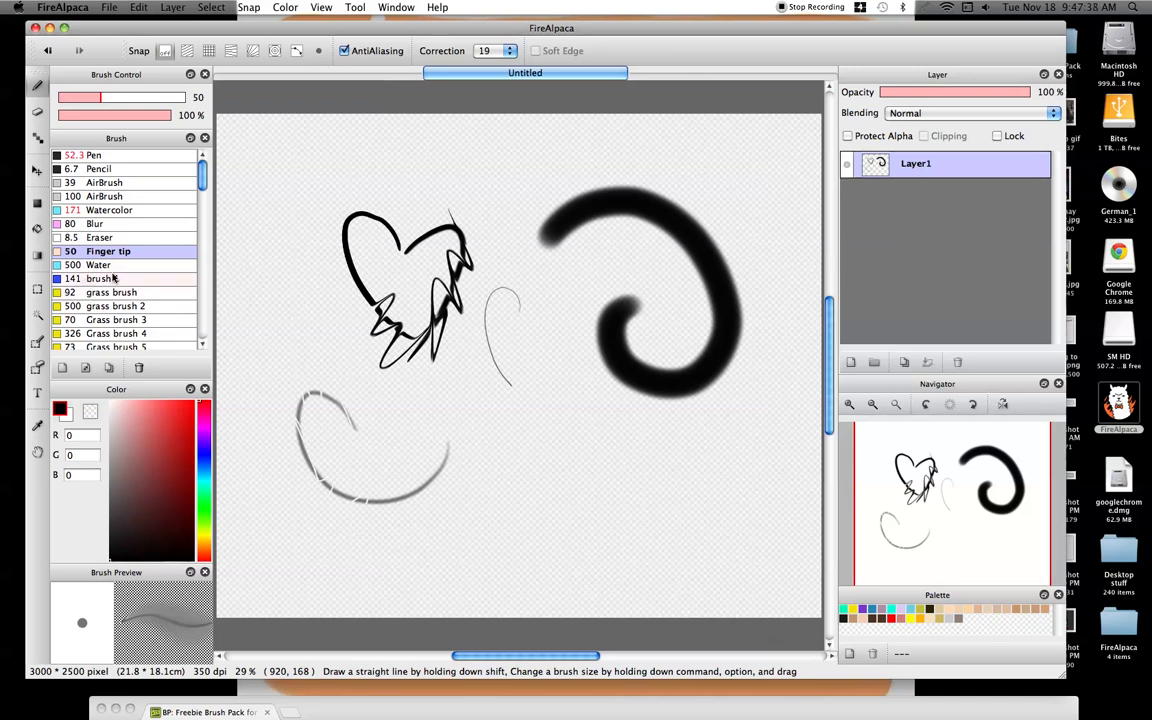
- Select the Water brush and clear all the test strokes from Layer1
left_click(100, 265)
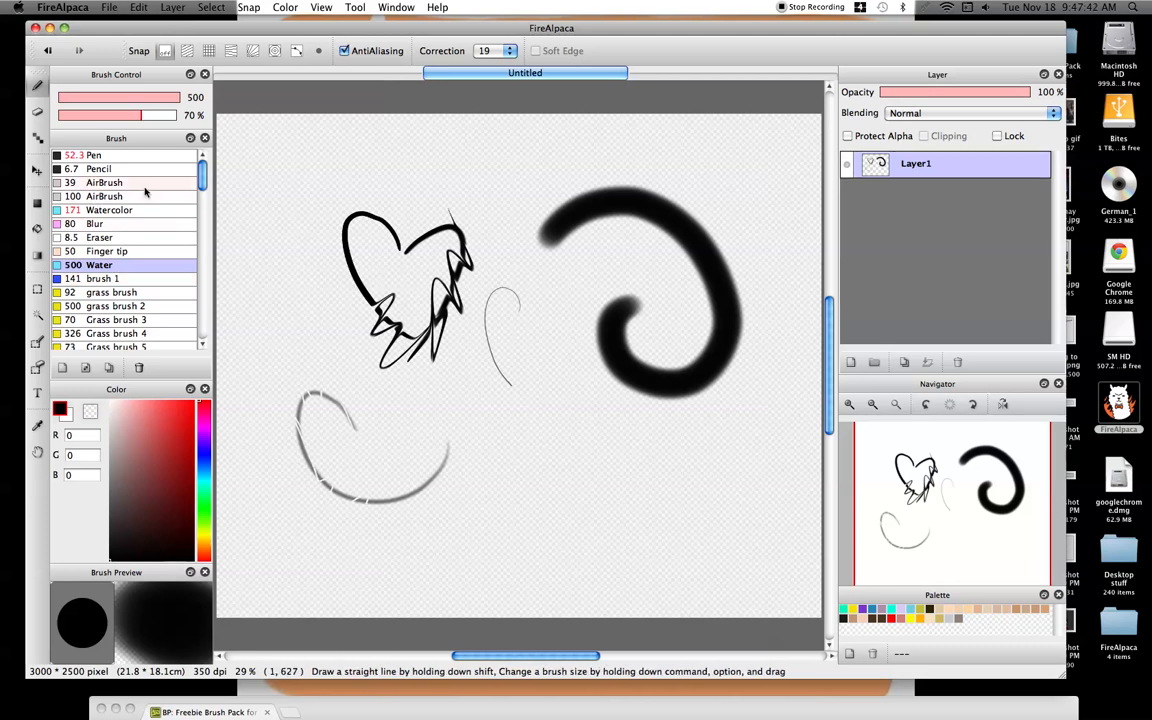
key("Delete")
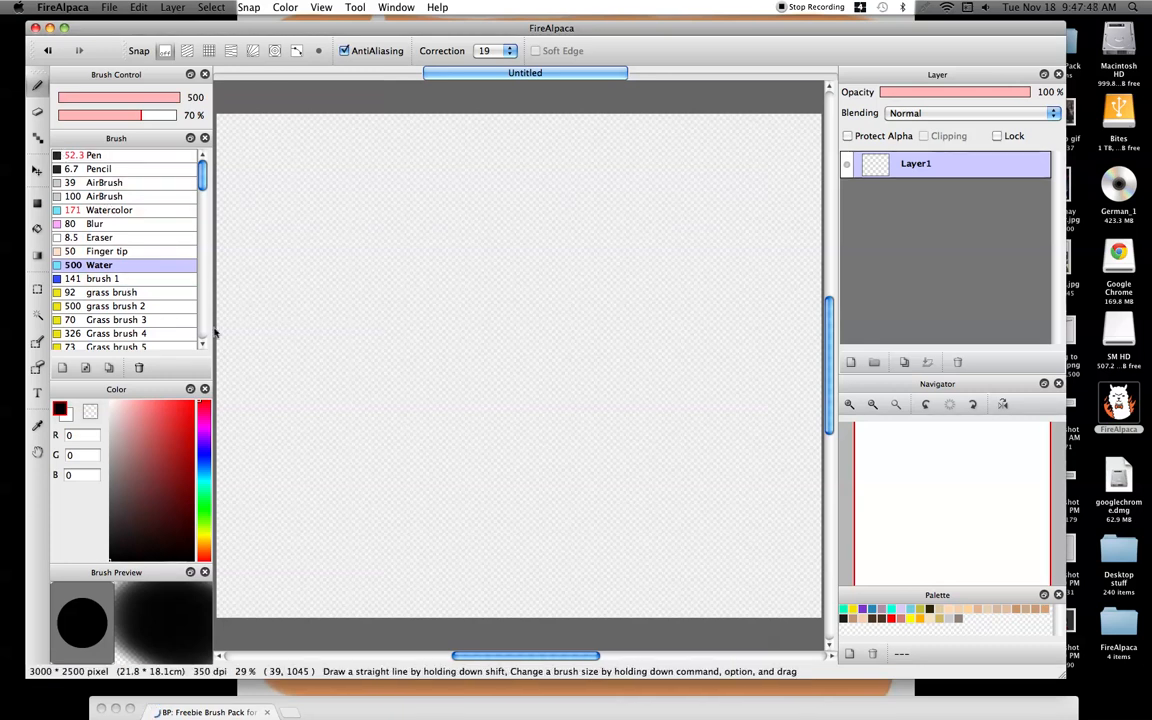
- Draw a wavy dark red stroke (RGB 96, 34, 34) across the middle of the canvas with the Pen brush
left_click(40, 139)
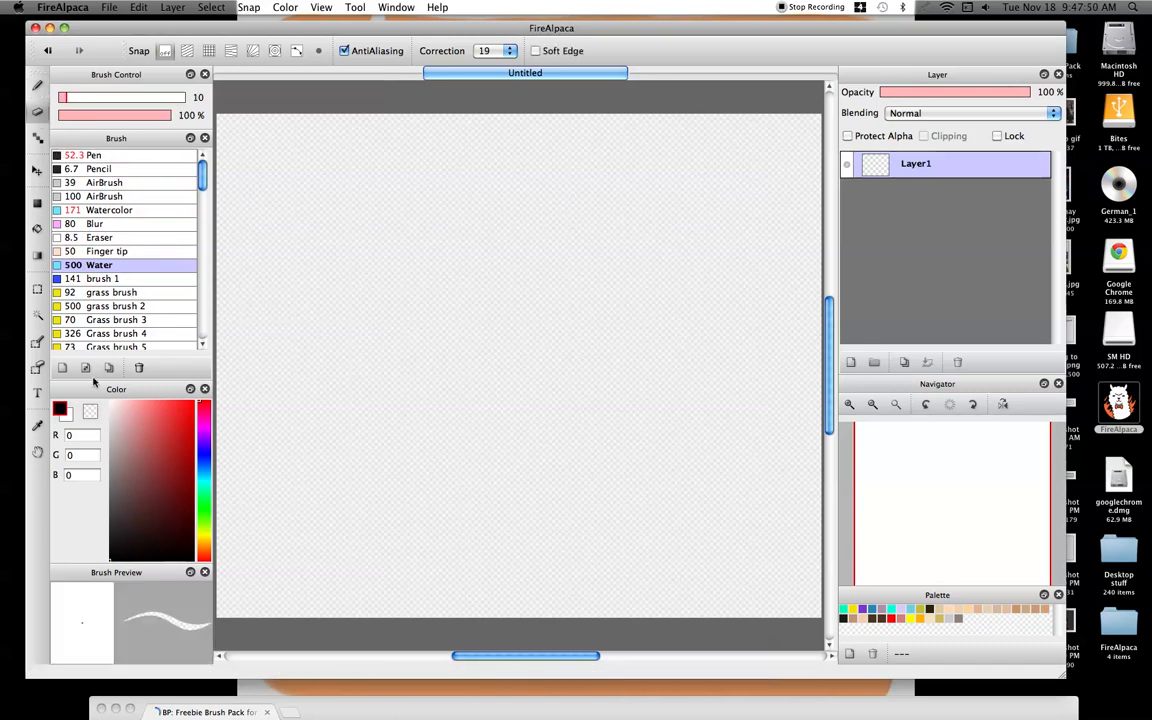
left_click(90, 155)
left_click_drag(153, 487, 163, 500)
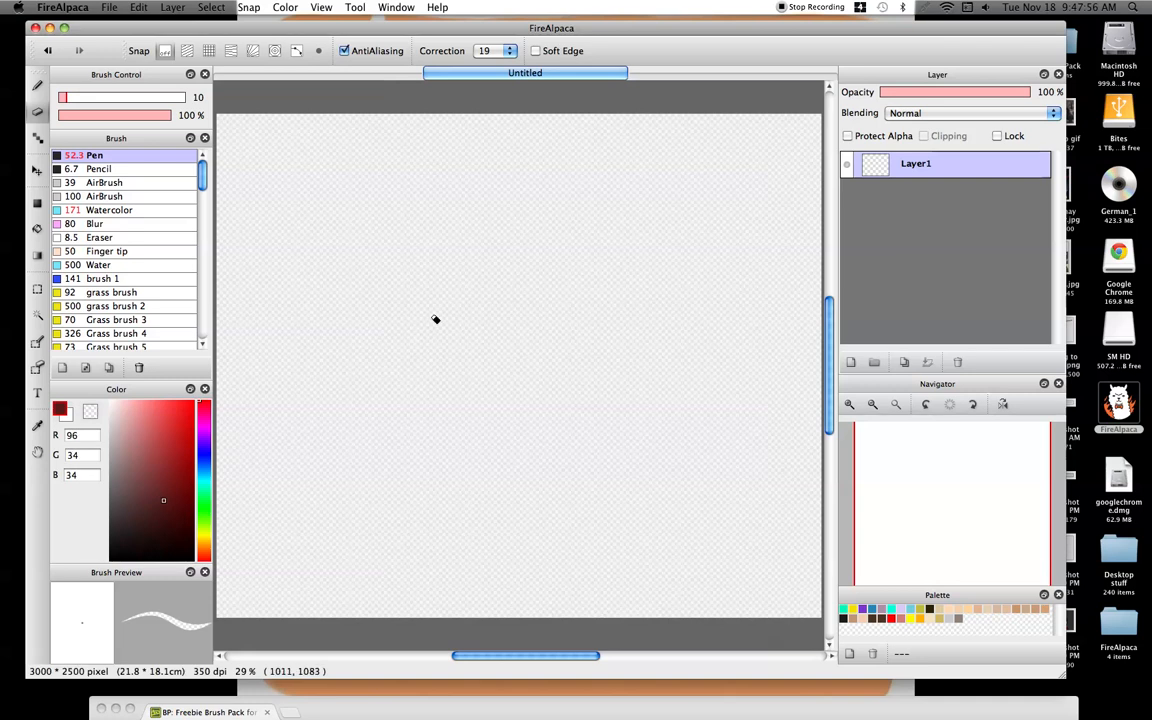
key("b")
mouse_move(472, 320)
left_mouse_down()
mouse_move(394, 414)
mouse_move(297, 475)
left_mouse_up()
- Erase the dark red stroke using the Eraser tool at size 231
left_click(37, 111)
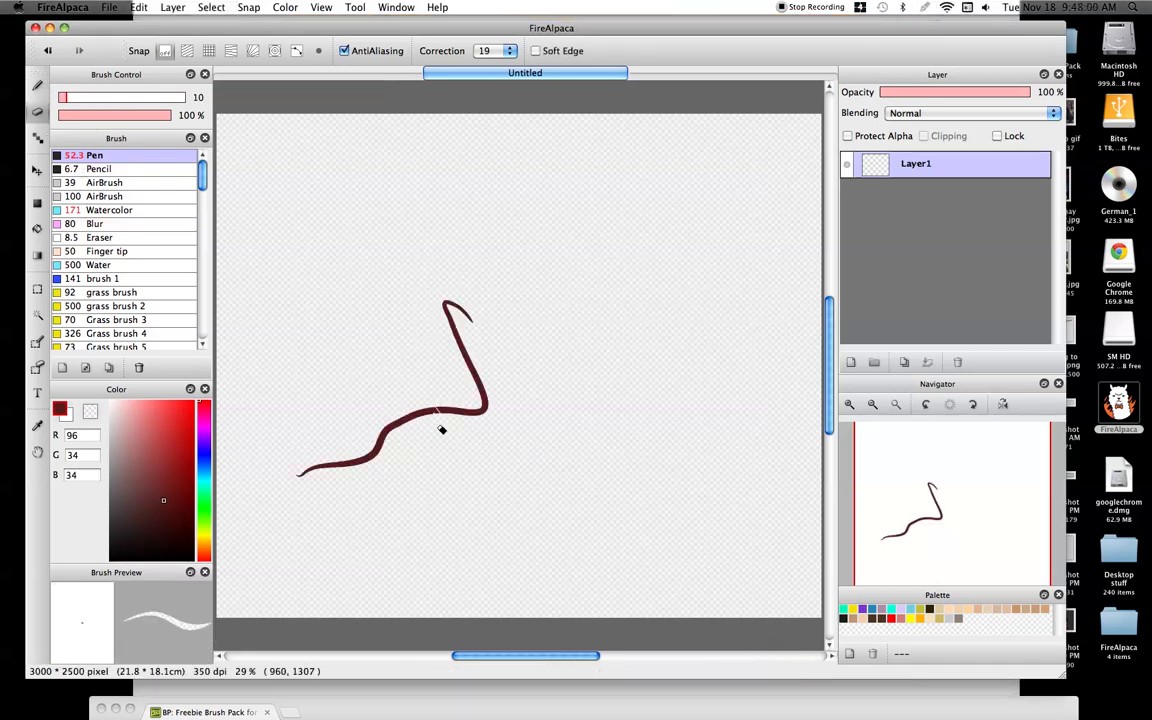
left_click_drag(63, 97, 180, 97)
mouse_move(488, 321)
left_mouse_down()
mouse_move(485, 398)
mouse_move(471, 430)
mouse_move(381, 423)
mouse_move(346, 465)
left_mouse_up()
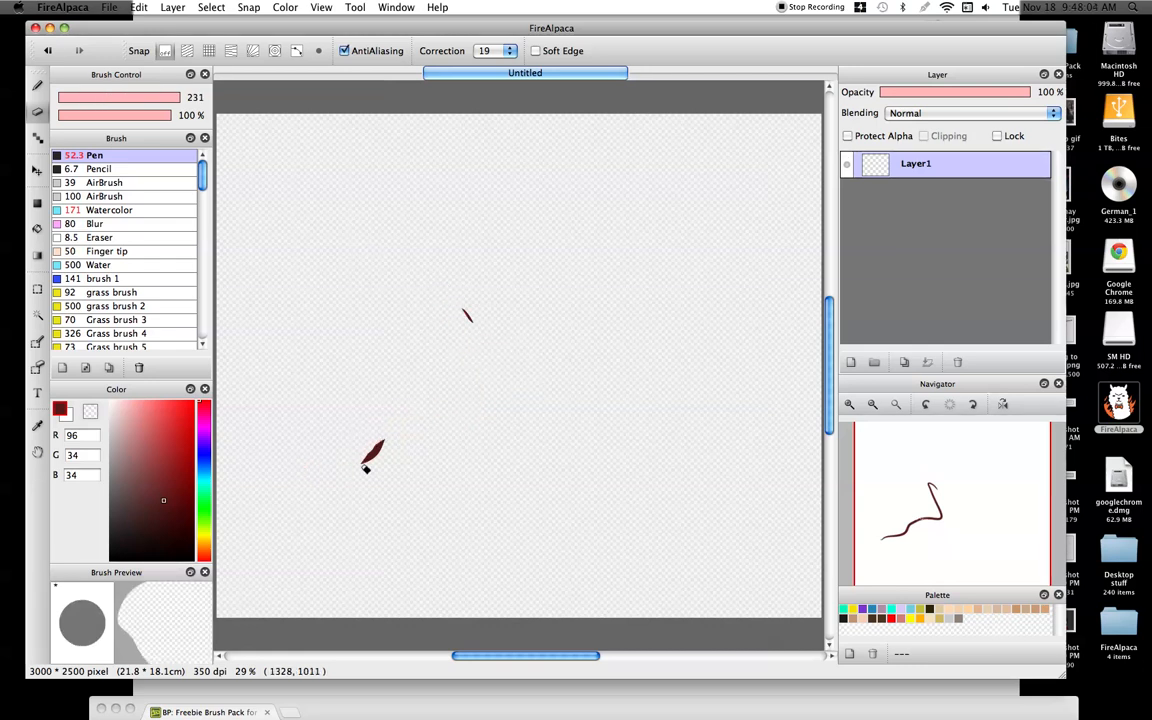
- Choose the Eraser preset in the brush list and set the Eraser tool's size to 116
left_click(94, 237)
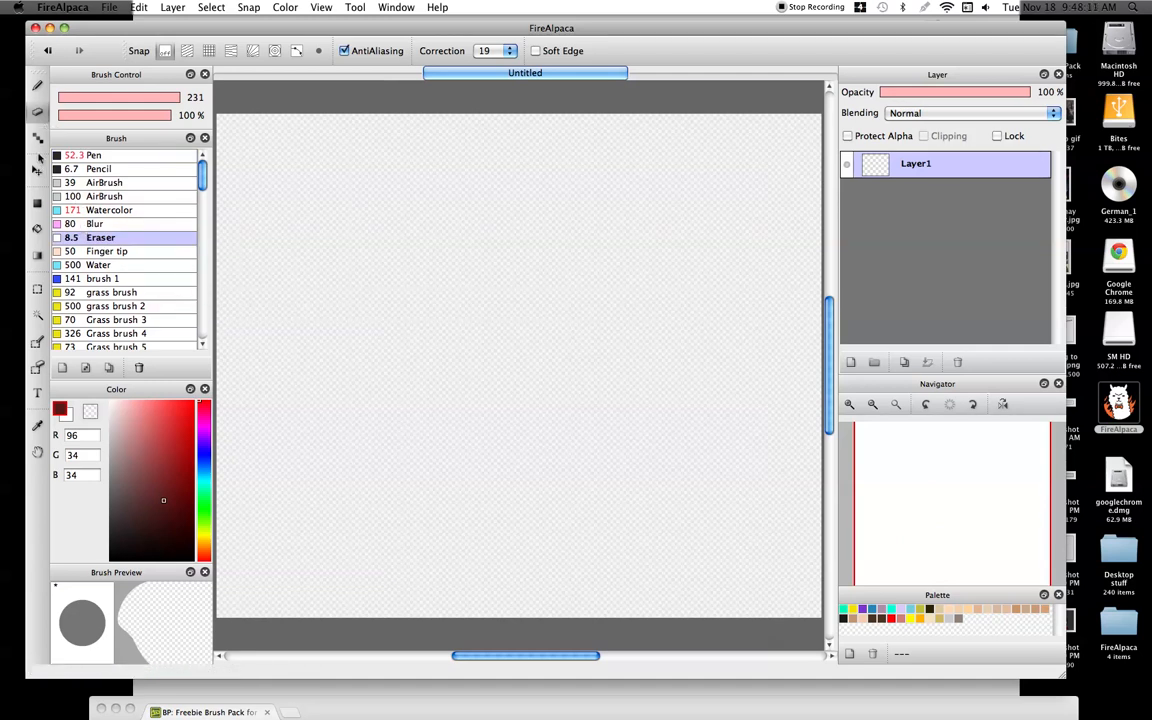
left_click(38, 86)
left_click(39, 113)
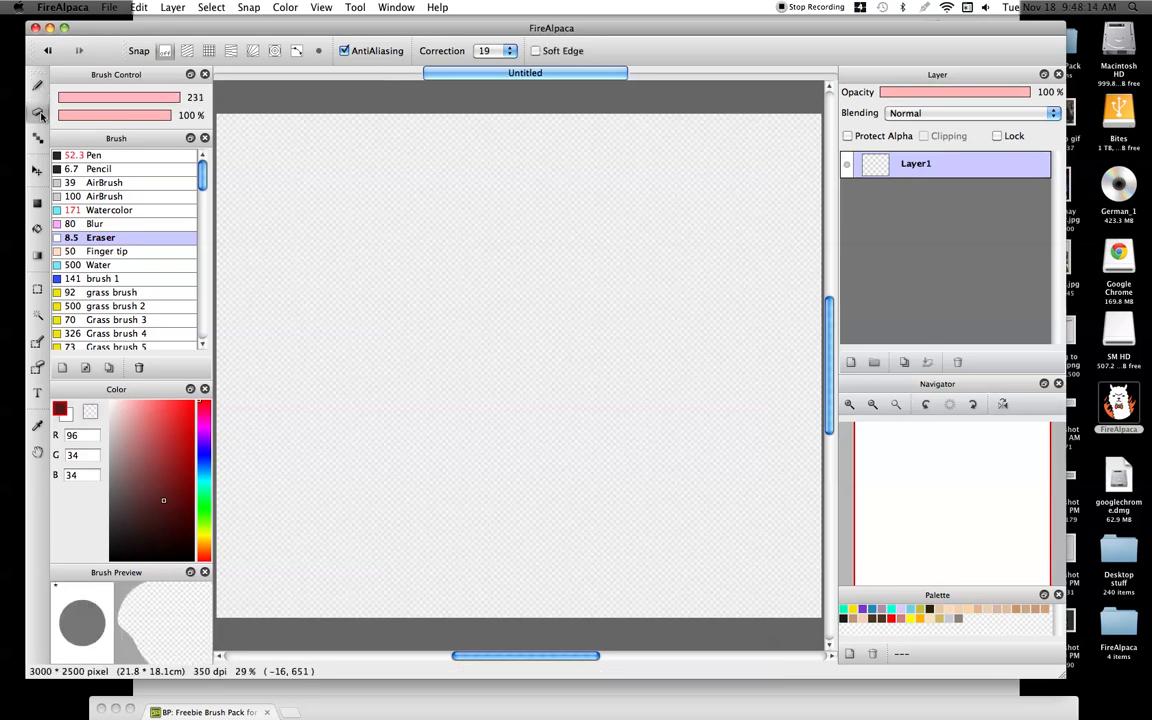
mouse_move(153, 103)
left_mouse_down()
mouse_move(73, 98)
mouse_move(150, 104)
left_mouse_up()
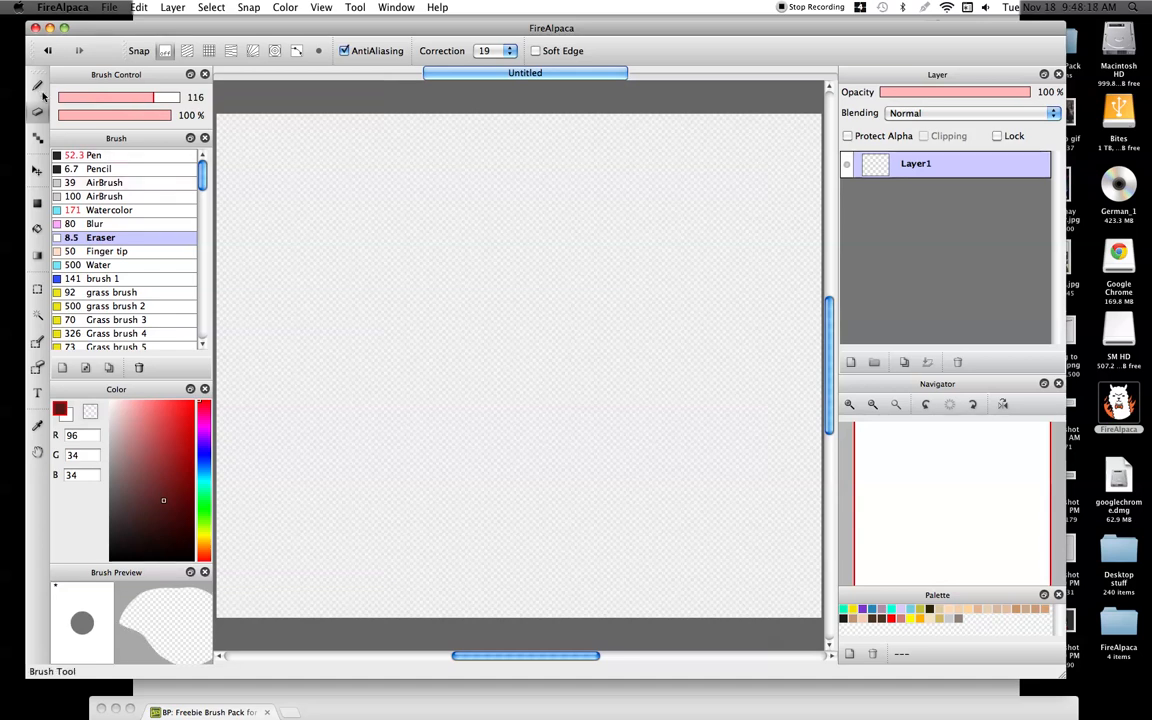
- Set the Eraser tool's size to 125 and choose the 39 AirBrush preset in the brush list
left_click(38, 86)
left_click(80, 157)
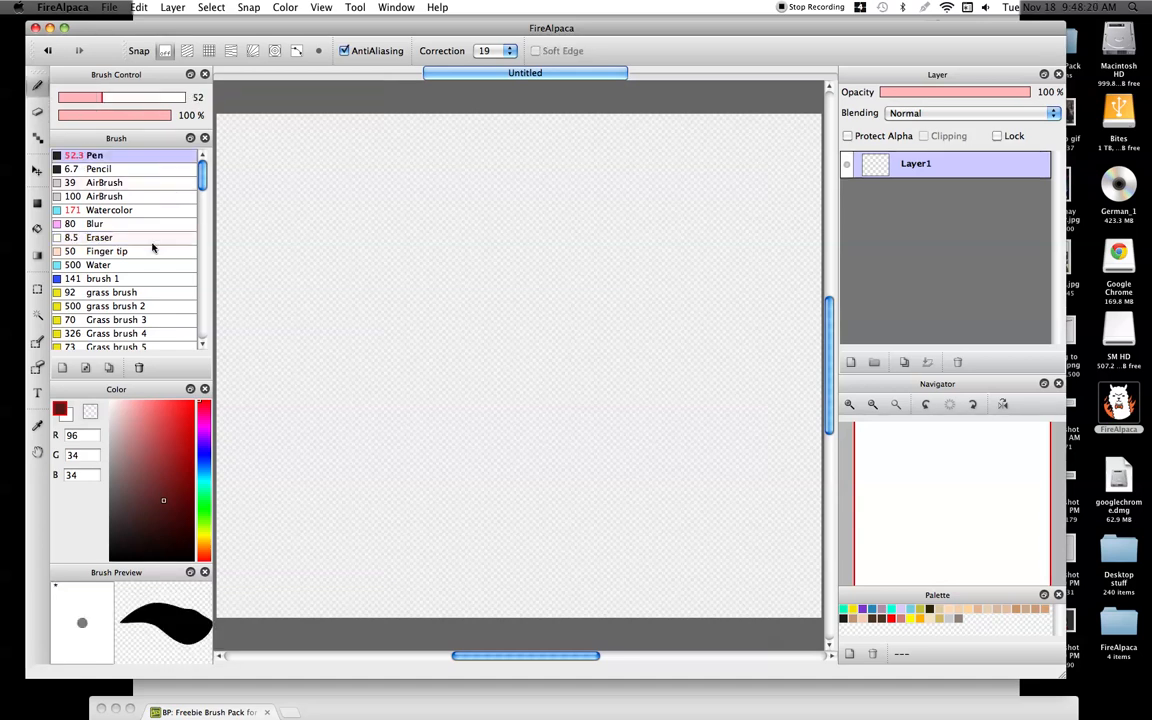
left_click(89, 211)
mouse_move(131, 99)
left_mouse_down()
mouse_move(170, 109)
mouse_move(65, 99)
mouse_move(127, 102)
left_mouse_up()
left_click(92, 185)
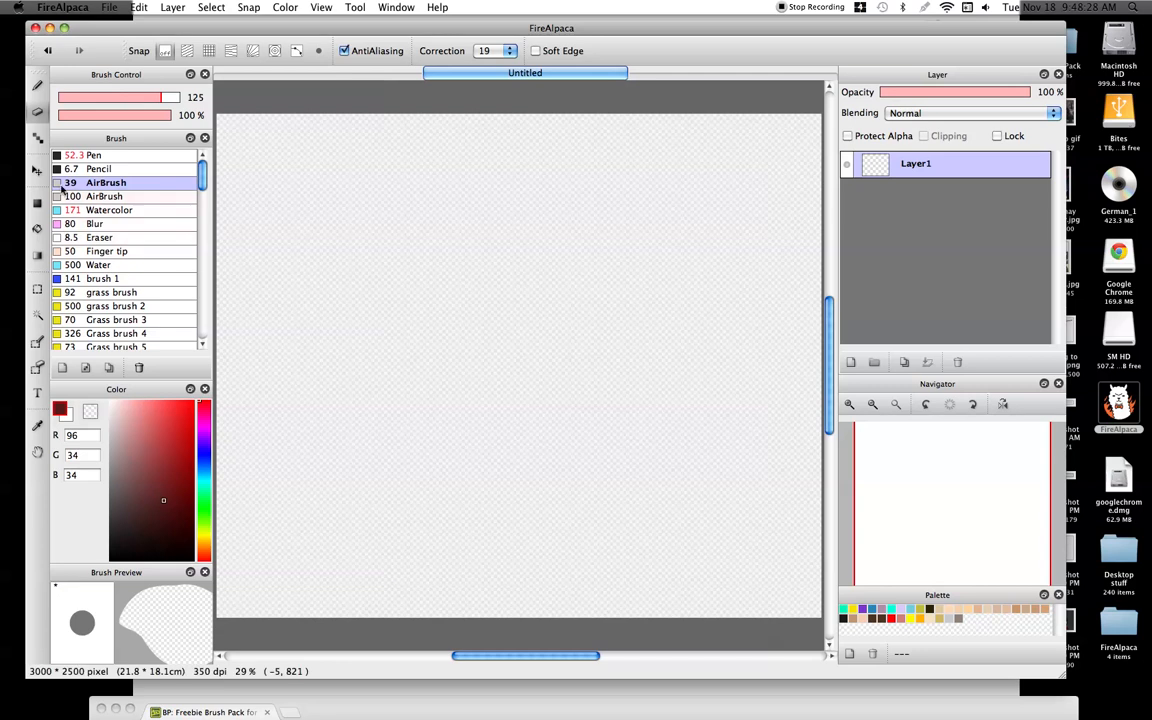
- Draw a curvy dark red stroke with the 39 AirBrush near the canvas's upper-left corner at 150% zoom
left_click(37, 137)
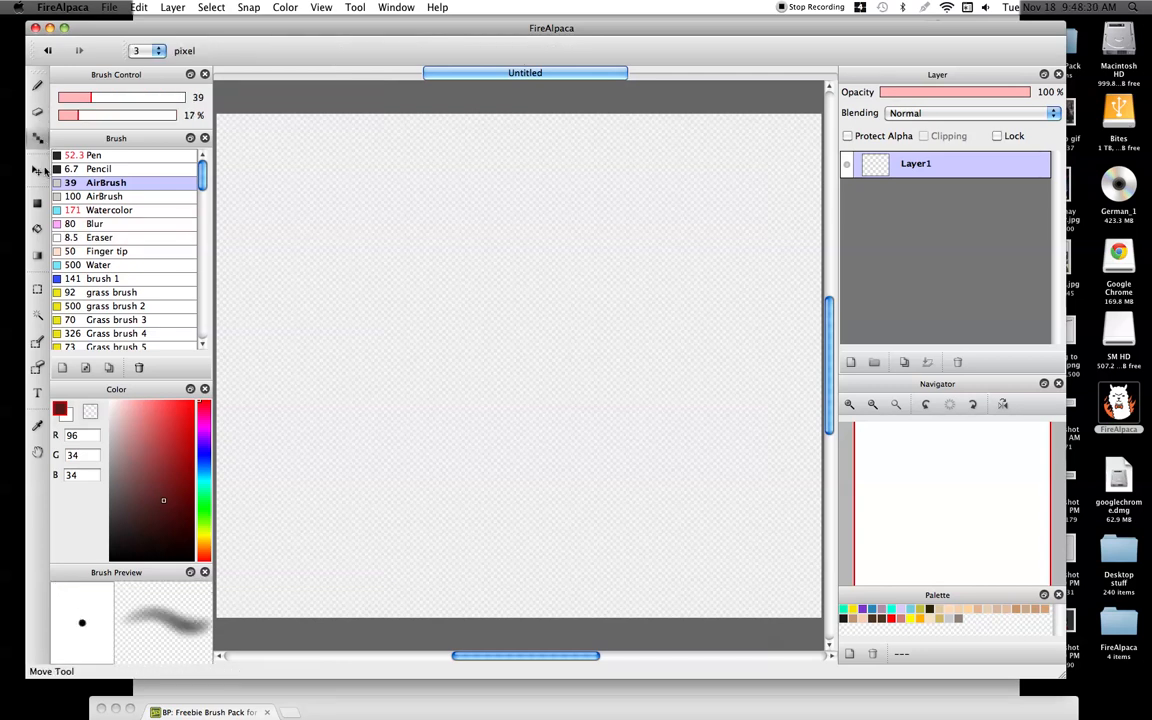
left_click(850, 405)
left_click(850, 405)
left_click(851, 407)
mouse_move(915, 523)
left_mouse_down()
mouse_move(905, 470)
mouse_move(890, 460)
left_mouse_up()
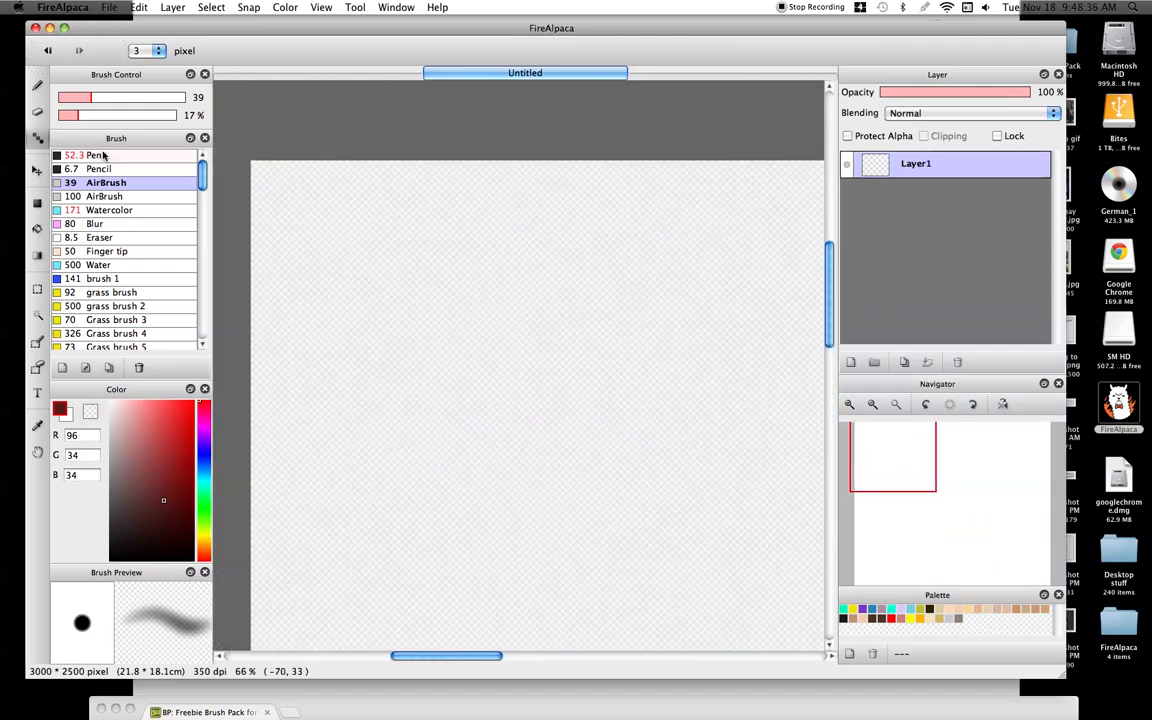
left_click(847, 405)
left_click(847, 404)
left_click_drag(886, 459, 864, 433)
key("b")
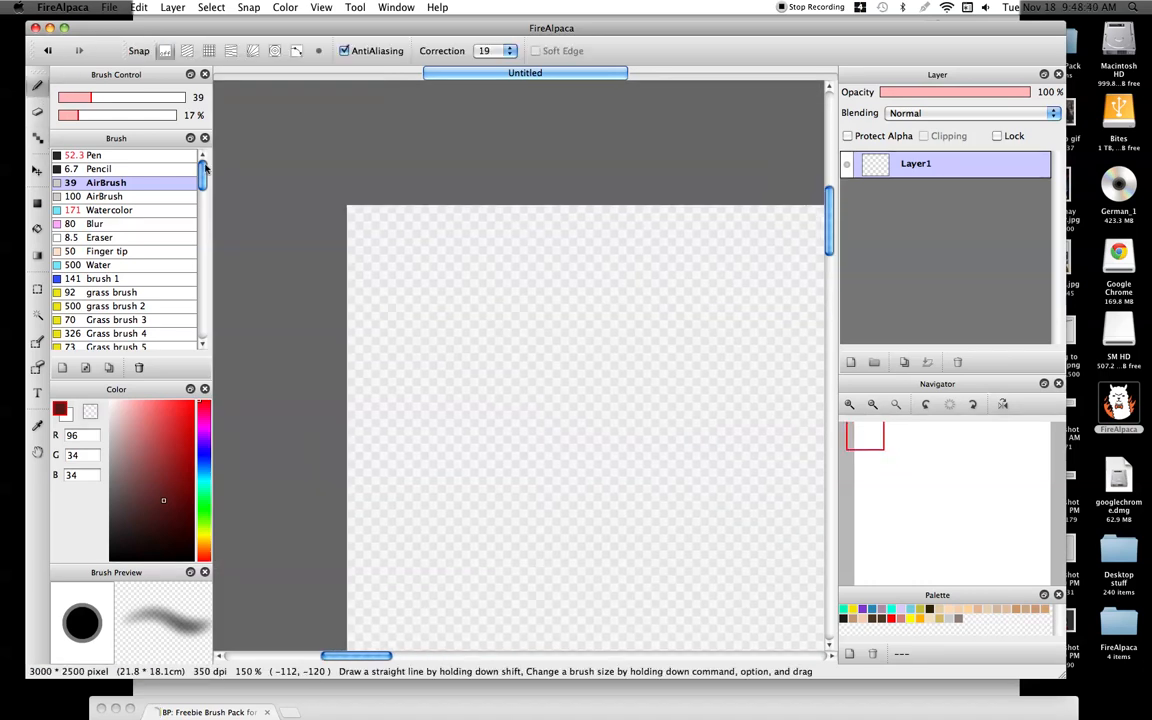
mouse_move(470, 300)
left_mouse_down()
mouse_move(488, 390)
mouse_move(586, 309)
mouse_move(589, 226)
mouse_move(604, 481)
mouse_move(628, 372)
mouse_move(636, 386)
left_mouse_up()
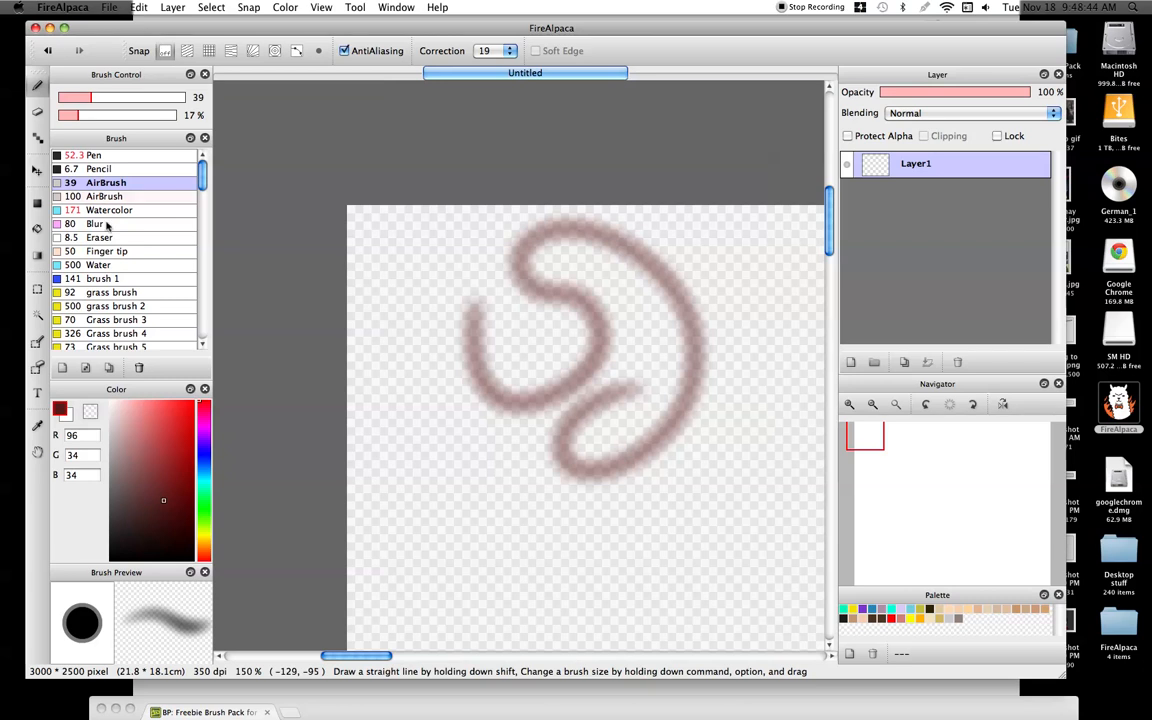
- Undo the airbrush stroke and draw a looping dark red line with the Dot tool at 3 pixels
left_click(37, 171)
left_click(37, 139)
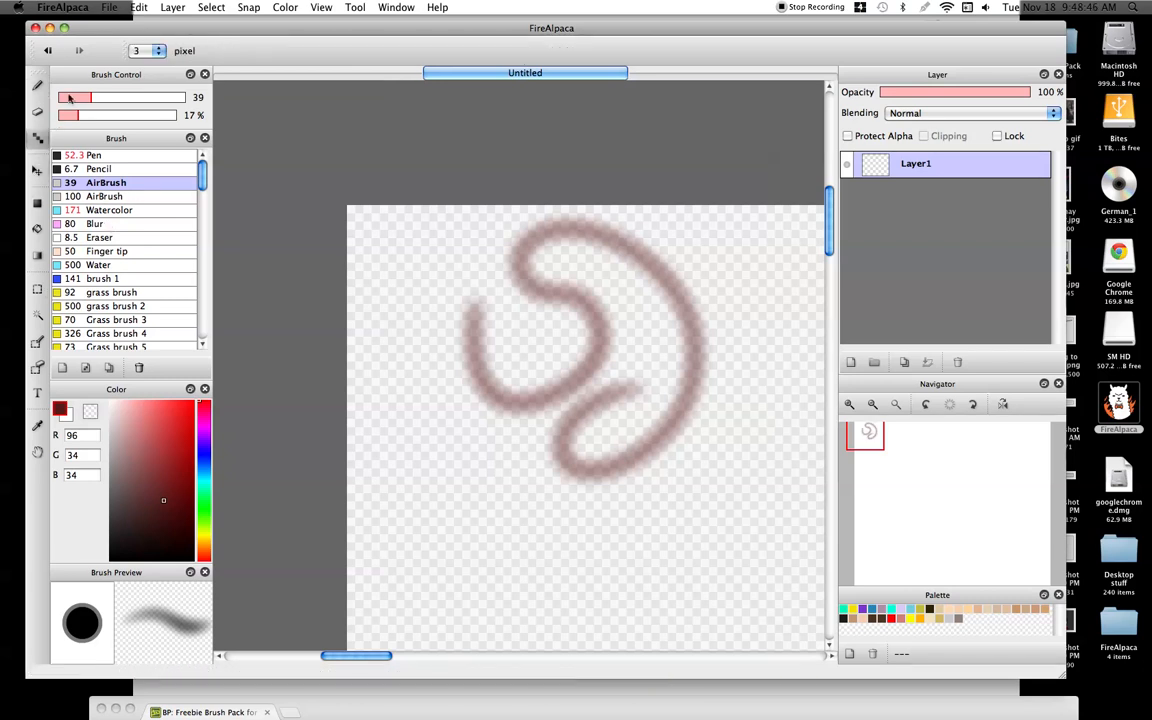
left_click(48, 51)
mouse_move(446, 357)
left_mouse_down()
mouse_move(528, 325)
mouse_move(606, 360)
mouse_move(588, 293)
left_mouse_up()
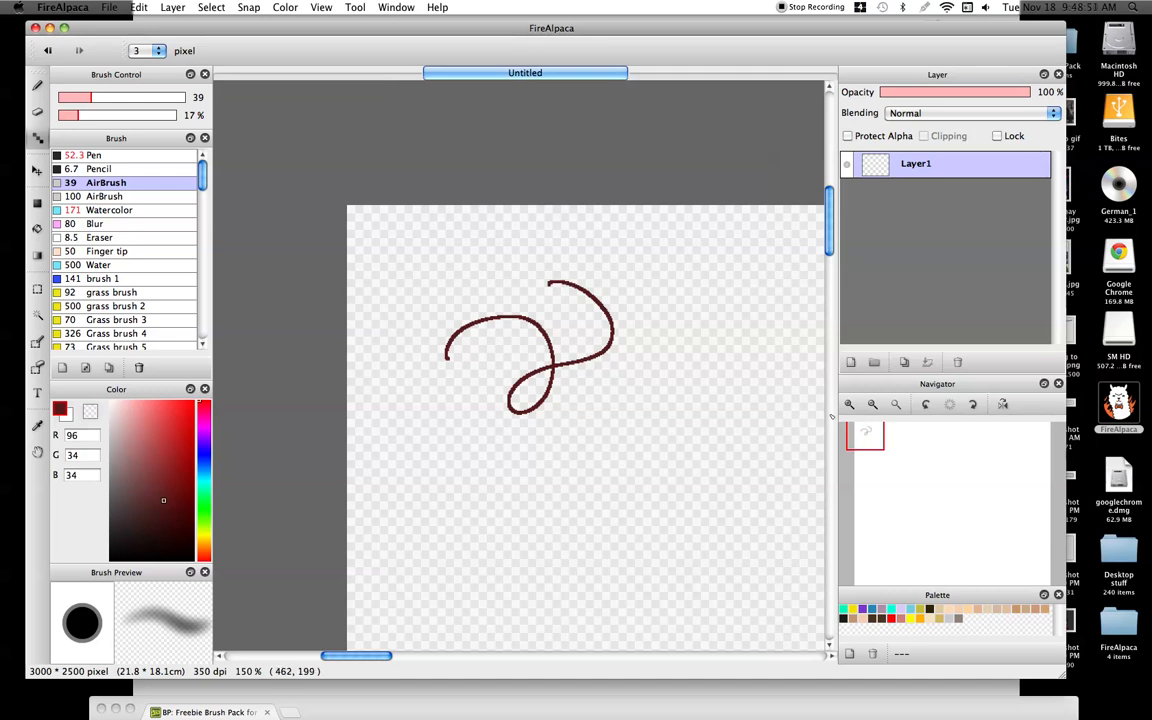
- Add several short curved 3-pixel Dot tool strokes beside the looping line, working at 400% zoom
left_click(850, 406)
left_click(850, 406)
left_click(850, 406)
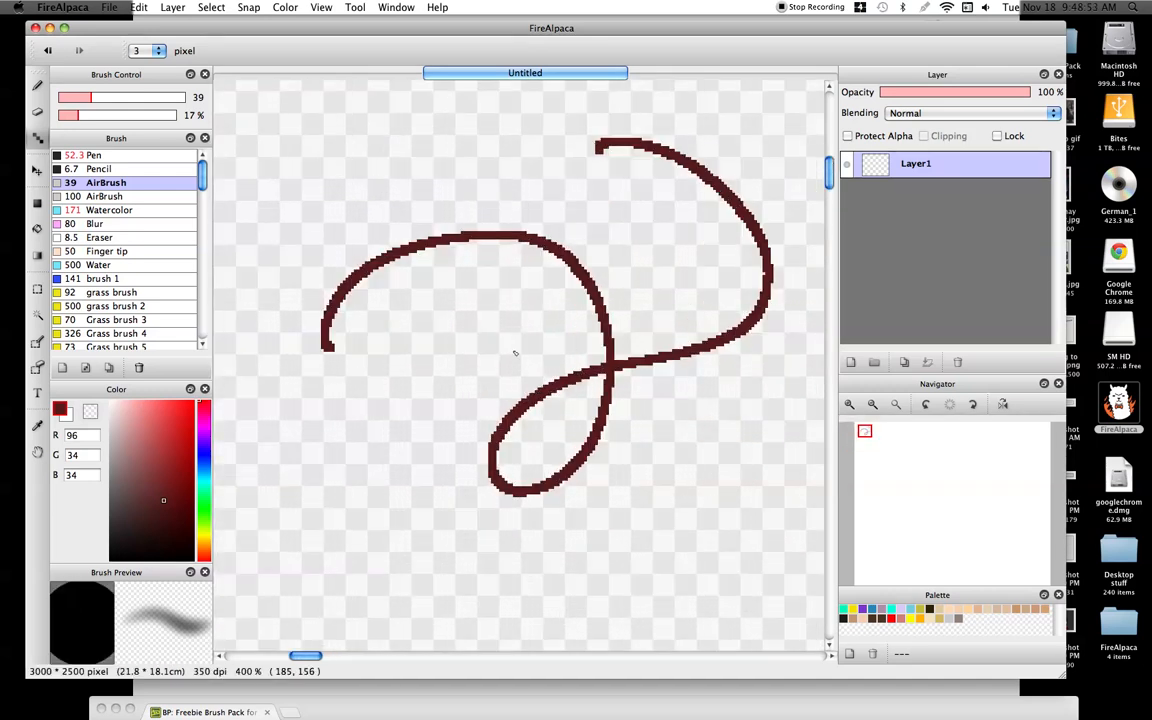
mouse_move(431, 340)
left_mouse_down()
mouse_move(358, 470)
mouse_move(317, 440)
left_mouse_up()
left_click(159, 50)
left_click(127, 50)
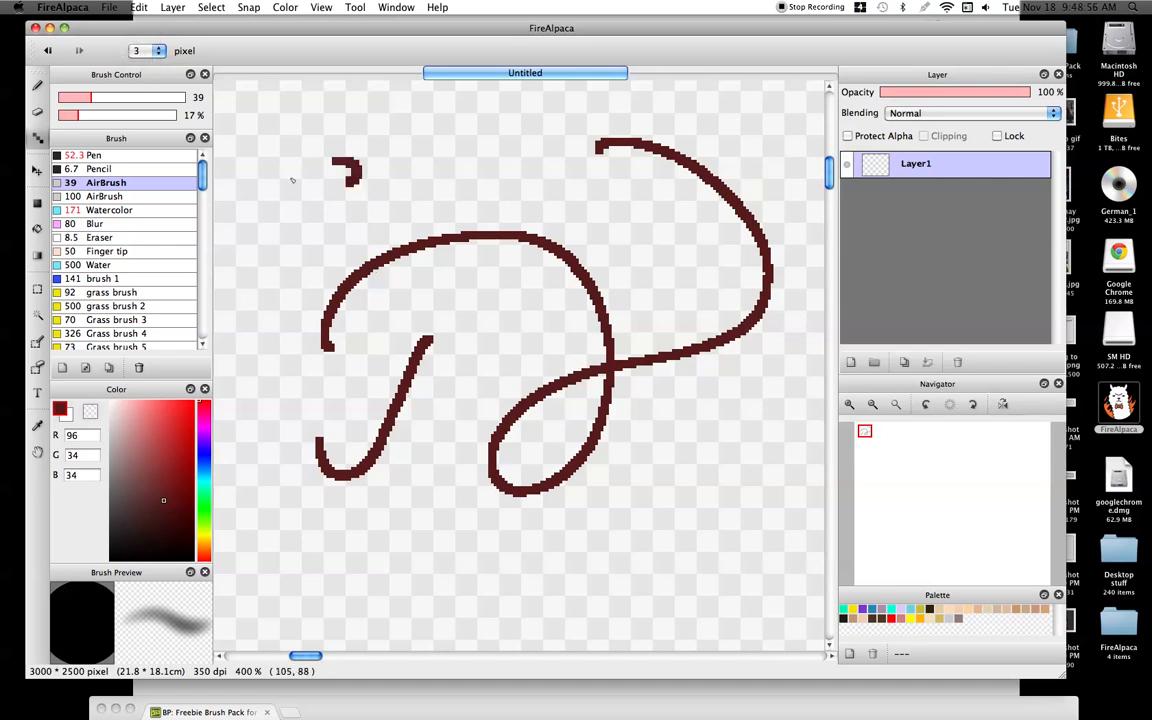
left_click_drag(330, 160, 270, 238)
mouse_move(241, 290)
left_mouse_down()
mouse_move(268, 346)
mouse_move(225, 423)
mouse_move(280, 454)
mouse_move(302, 407)
mouse_move(375, 425)
left_mouse_up()
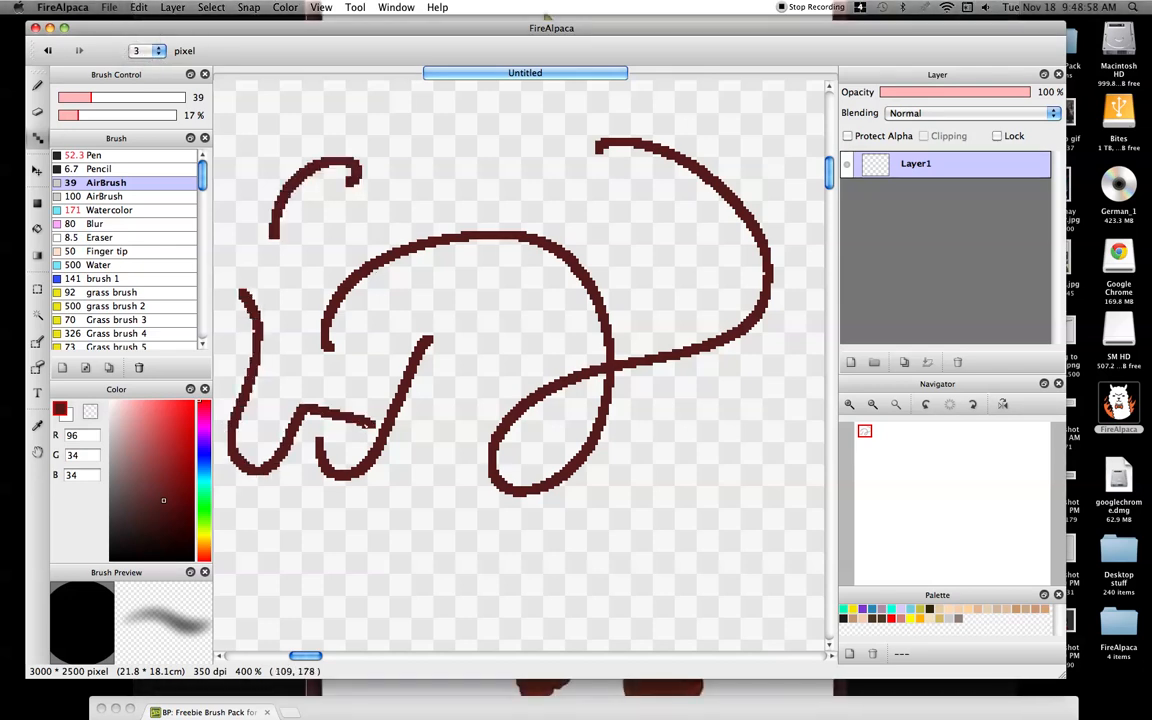
- Clear all the Dot tool strokes from Layer1 and switch back to the Brush tool
left_click(896, 404)
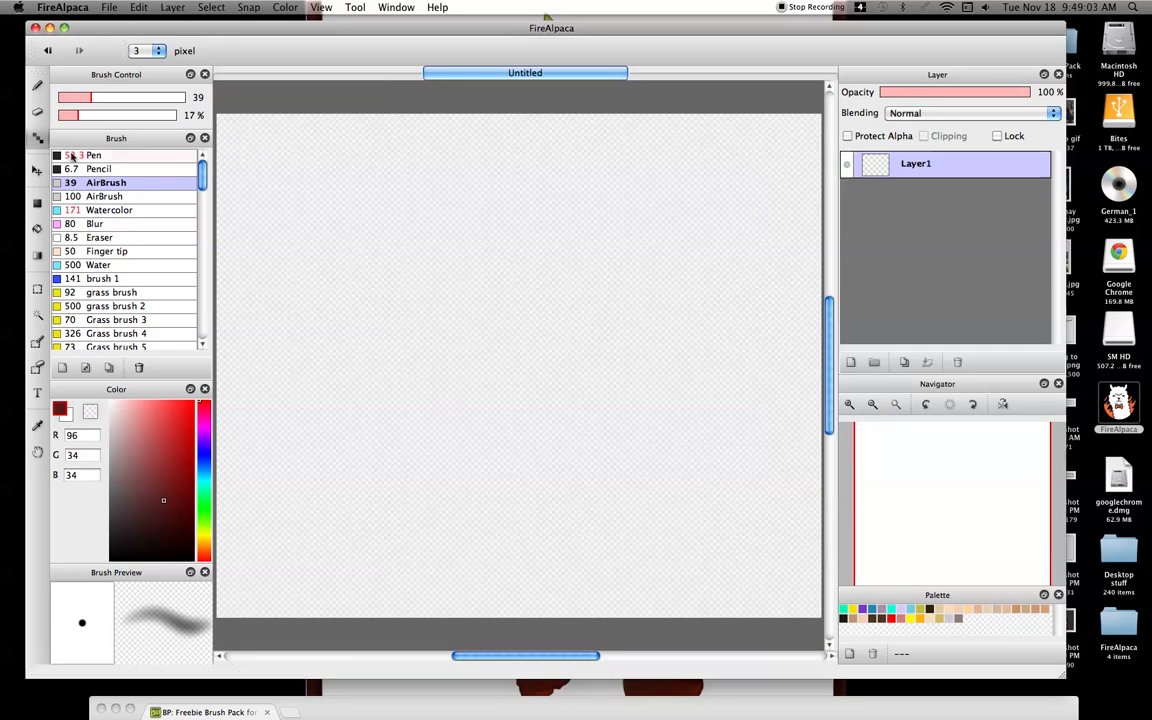
left_click(39, 86)
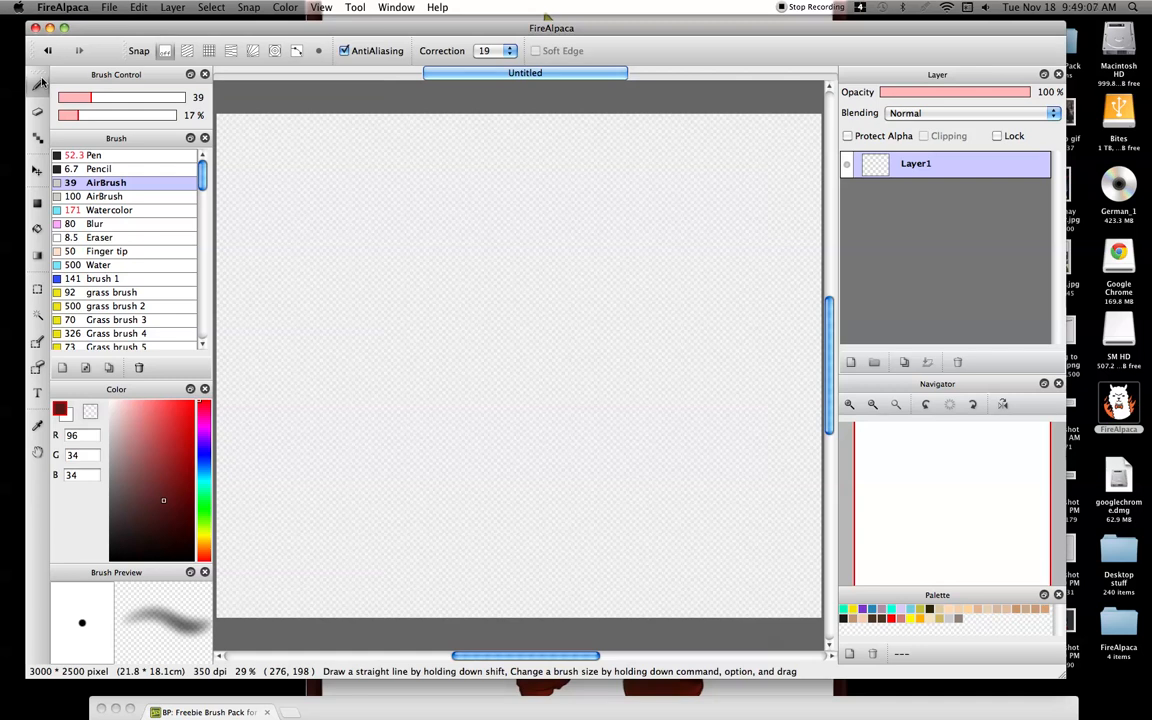
left_click(346, 52)
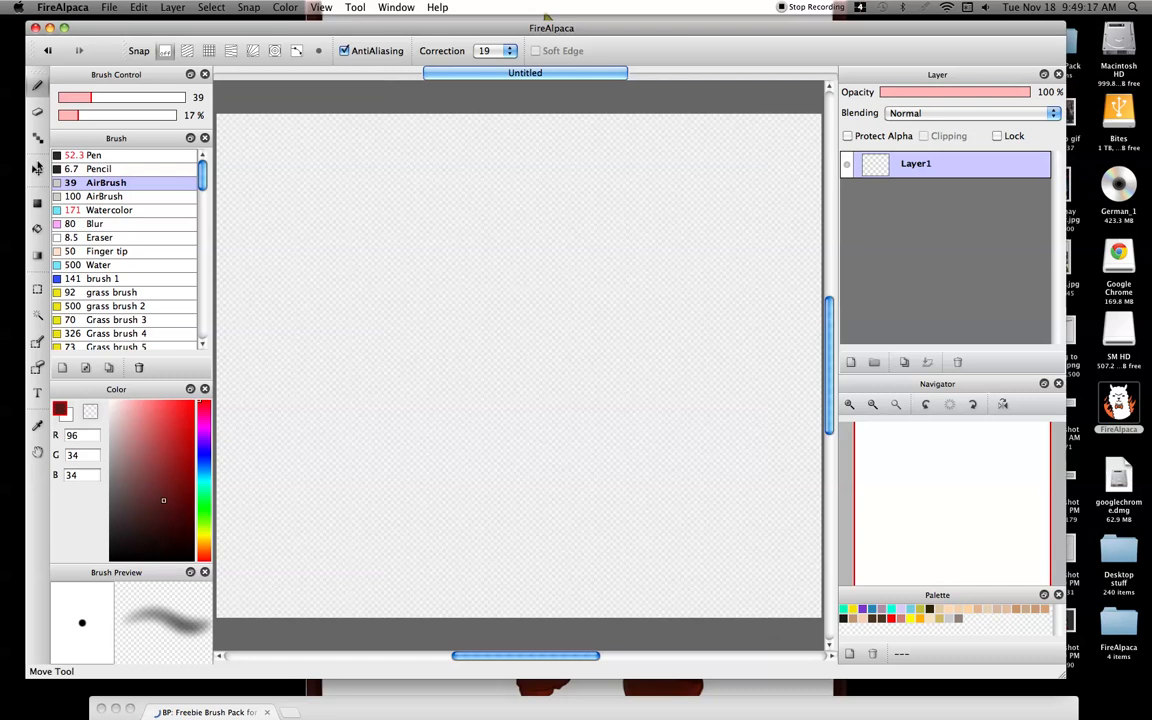
- Draw a small circle with the 39 AirBrush and place it near the canvas's upper-right corner using the Move tool
left_click(36, 167)
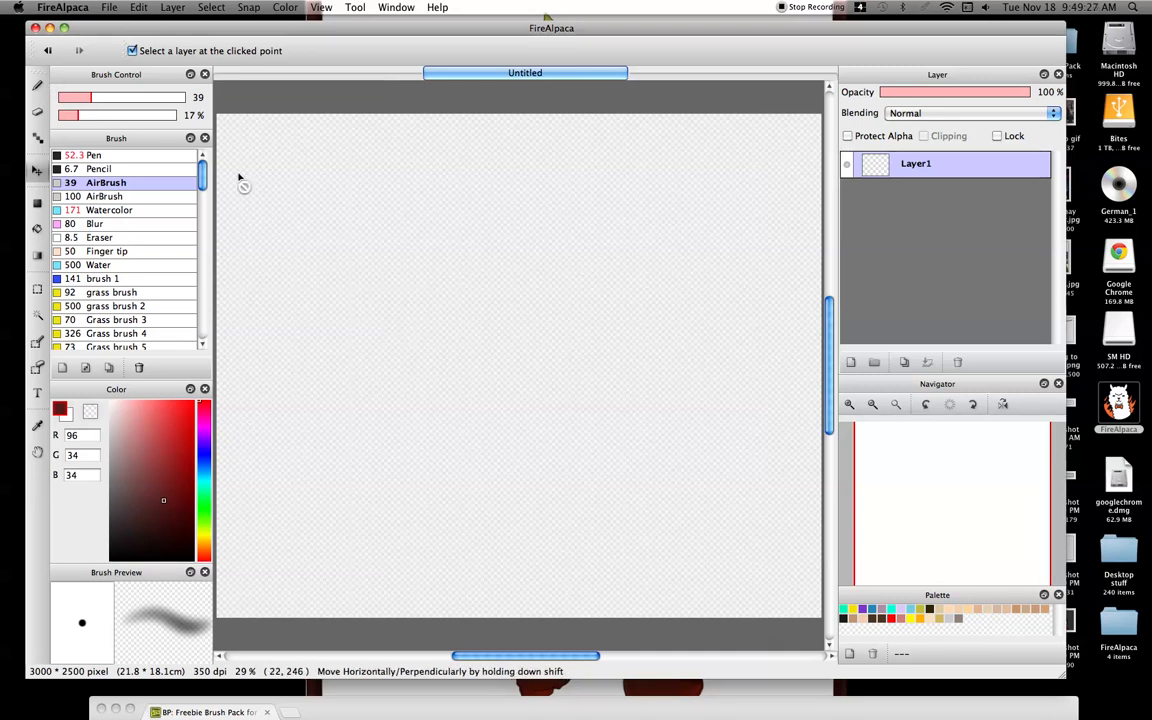
key("b")
mouse_move(318, 198)
left_mouse_down()
mouse_move(365, 255)
mouse_move(310, 216)
mouse_move(531, 277)
mouse_move(720, 216)
mouse_move(728, 224)
left_mouse_up()
left_click(37, 170)
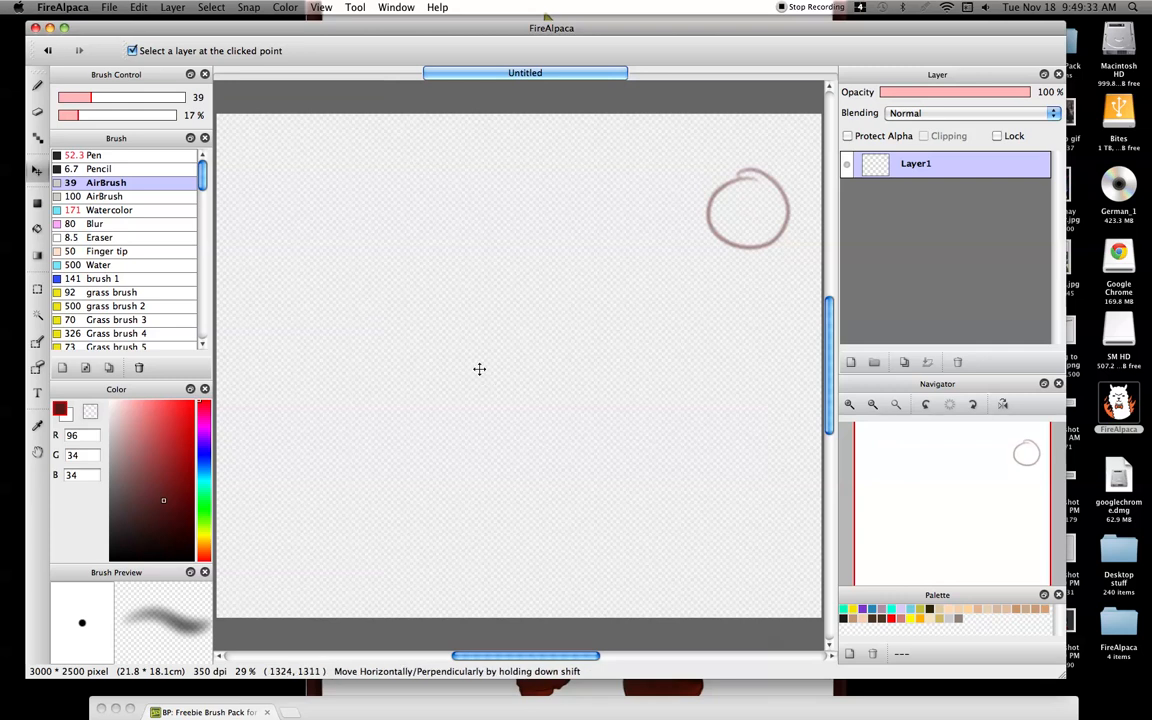
- Draw a large filled rectangle in the canvas's upper left and a smaller one with 60% RoundCorner in the lower right, both at 100% opacity
left_click(44, 201)
left_click_drag(261, 144, 605, 414)
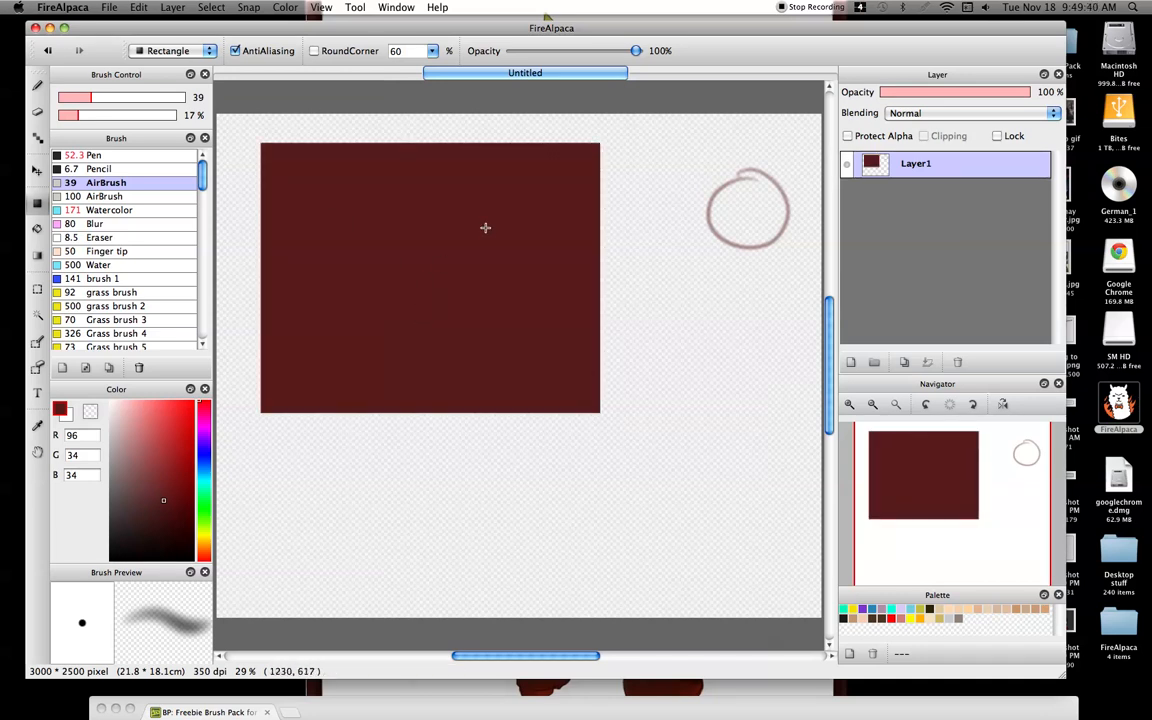
left_click_drag(636, 50, 625, 52)
left_click(431, 51)
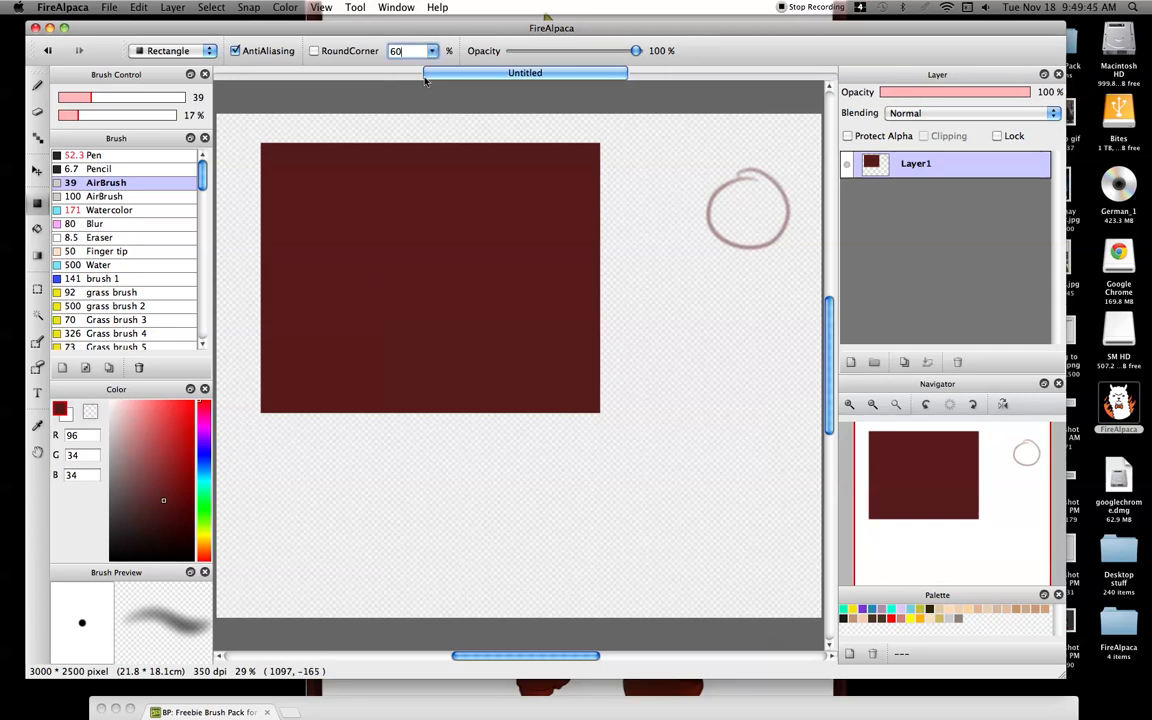
left_click_drag(637, 404, 758, 555)
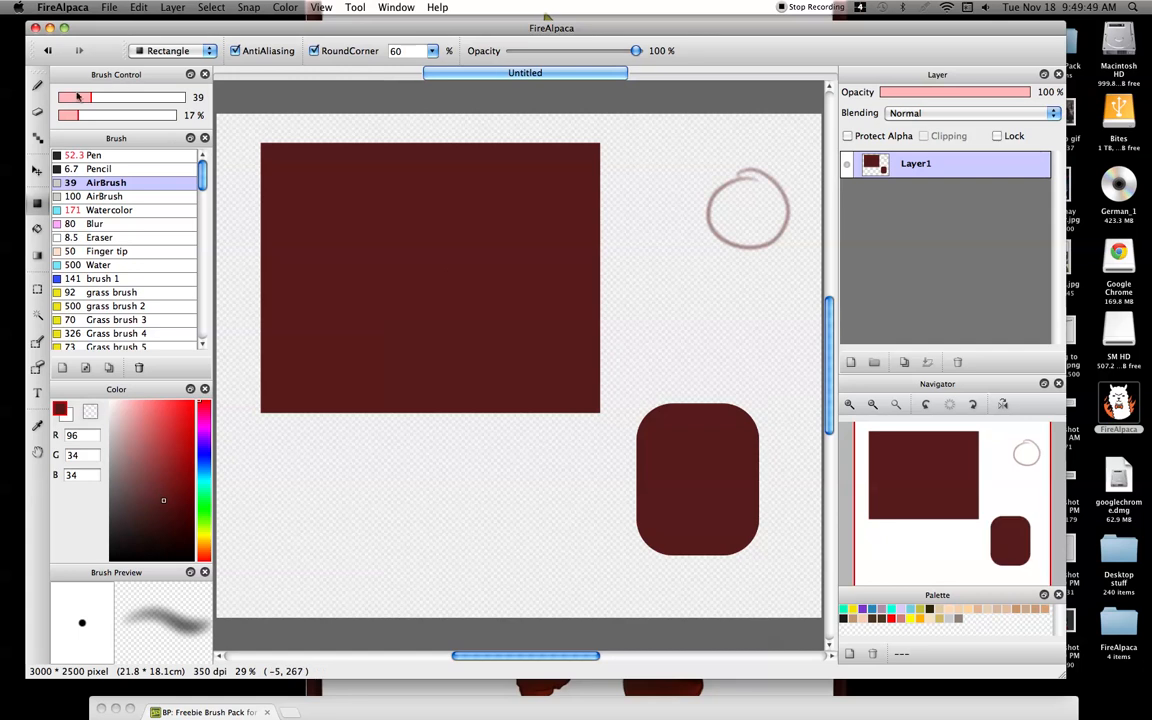
- Draw a filled four-point Polygon with 60% rounded corners below the large rectangle
left_click(156, 53)
left_click(150, 72)
left_click(350, 444)
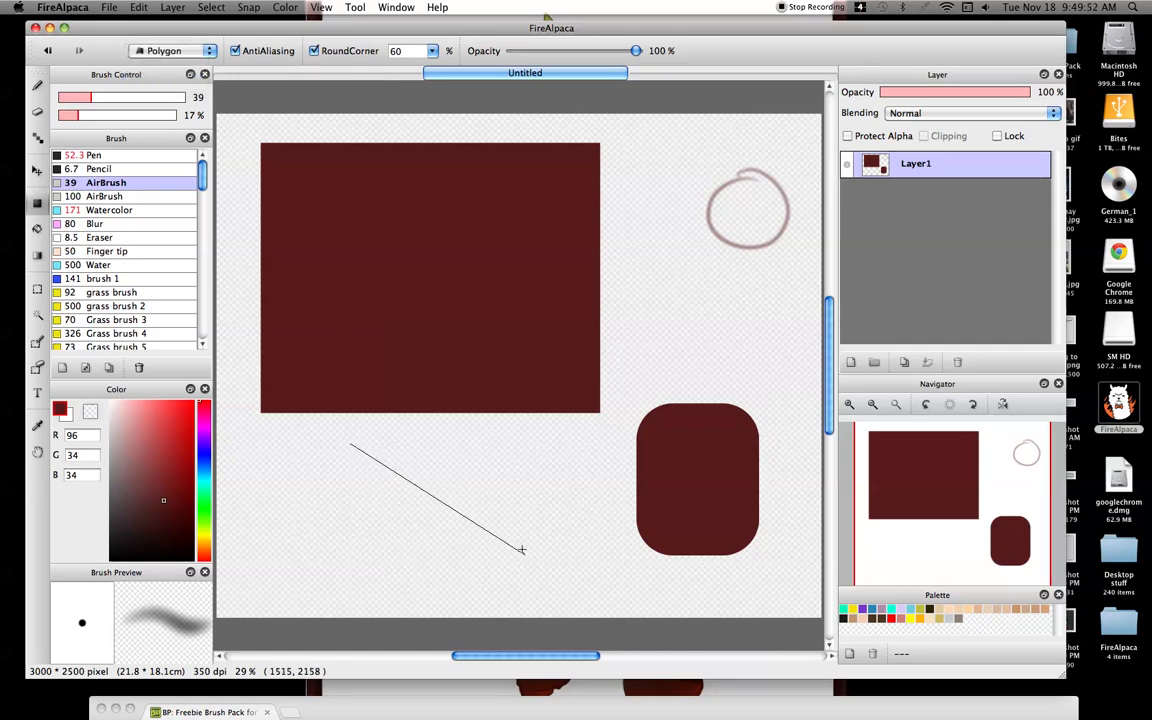
left_click(365, 421)
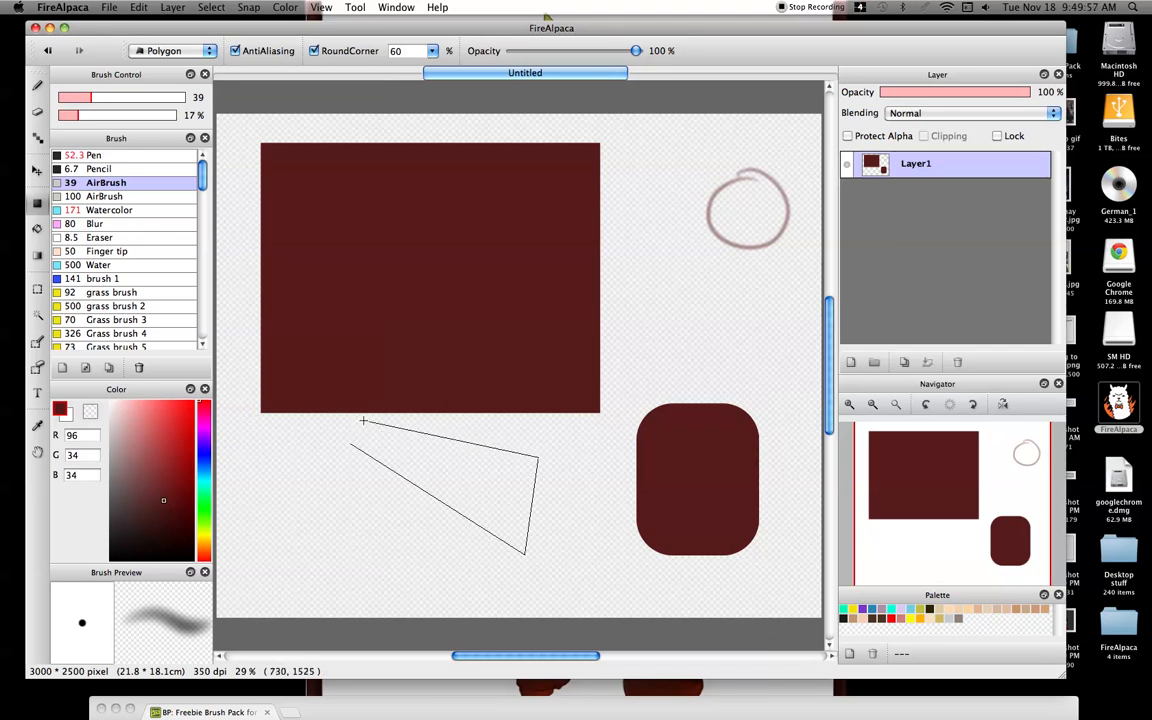
left_click(351, 443)
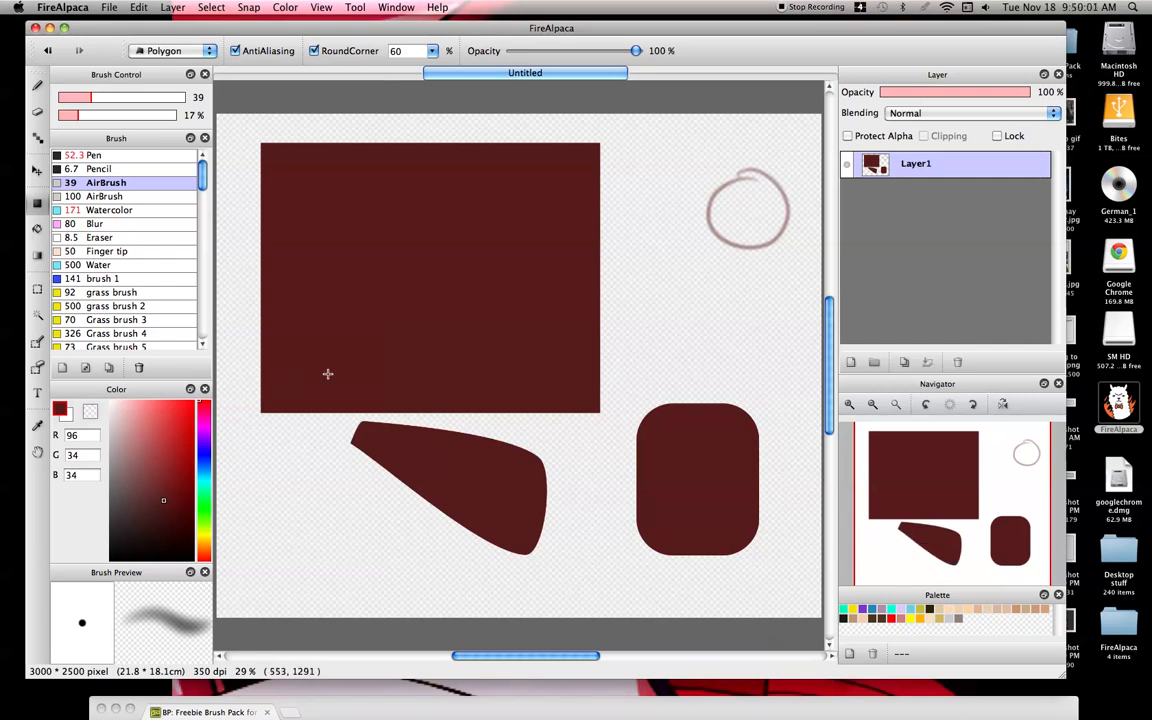
- Draw a filled Ellipse overlapping the polygon's left end, and clear all the shapes from Layer1
left_click(201, 54)
left_click(166, 38)
left_click_drag(245, 440, 414, 588)
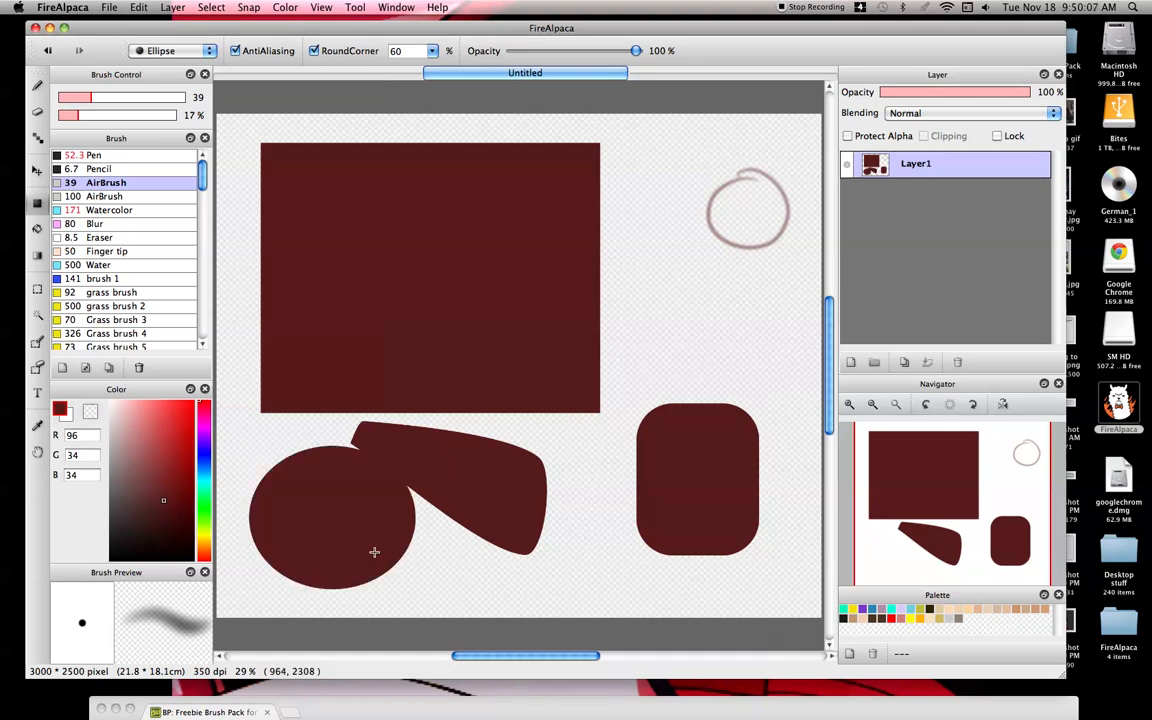
key("Delete")
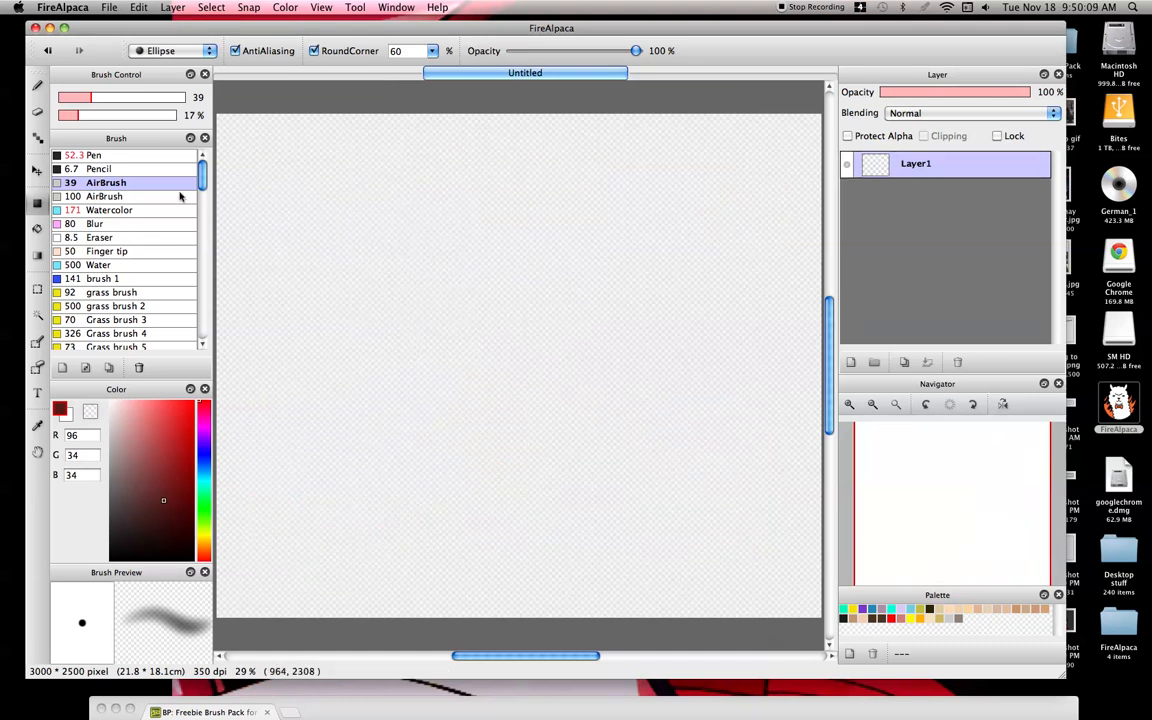
- Draw one ring on Layer1 and another on a new layer above it, using the Pen brush at size 155
left_click(37, 228)
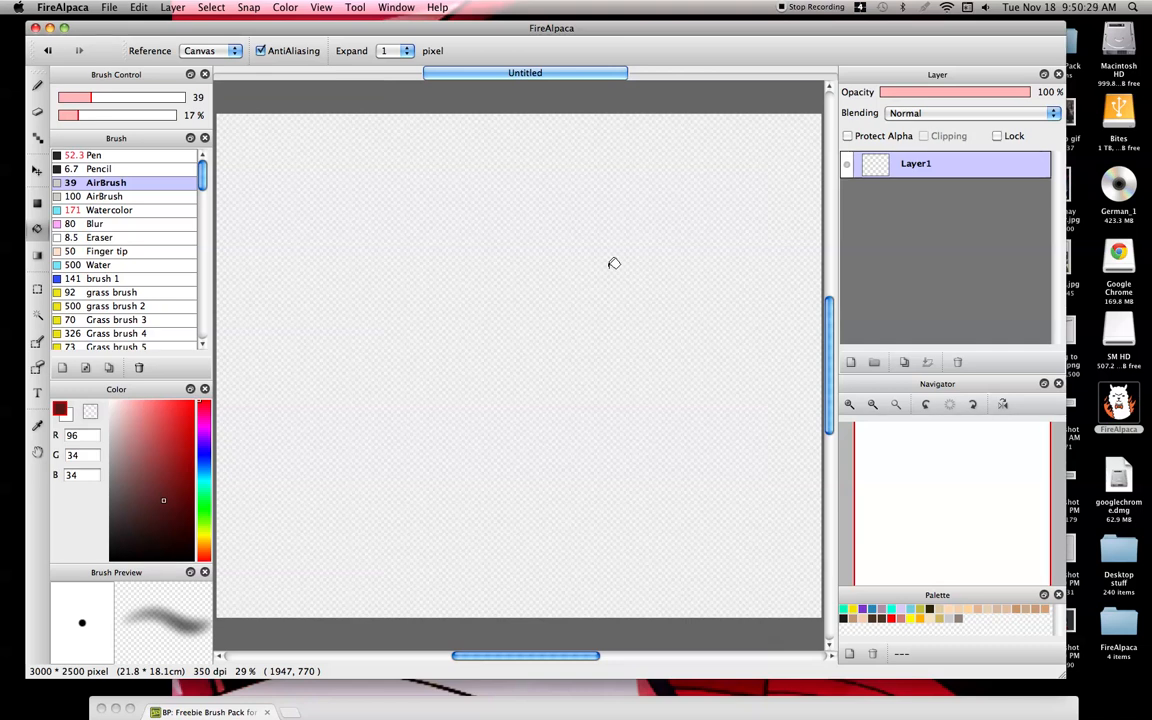
left_click(39, 89)
left_click(80, 155)
left_click_drag(110, 98, 268, 146)
mouse_move(670, 210)
left_mouse_down()
mouse_move(647, 337)
mouse_move(697, 209)
left_mouse_up()
left_click(851, 362)
mouse_move(315, 420)
left_mouse_down()
mouse_move(373, 540)
mouse_move(345, 414)
left_mouse_up()
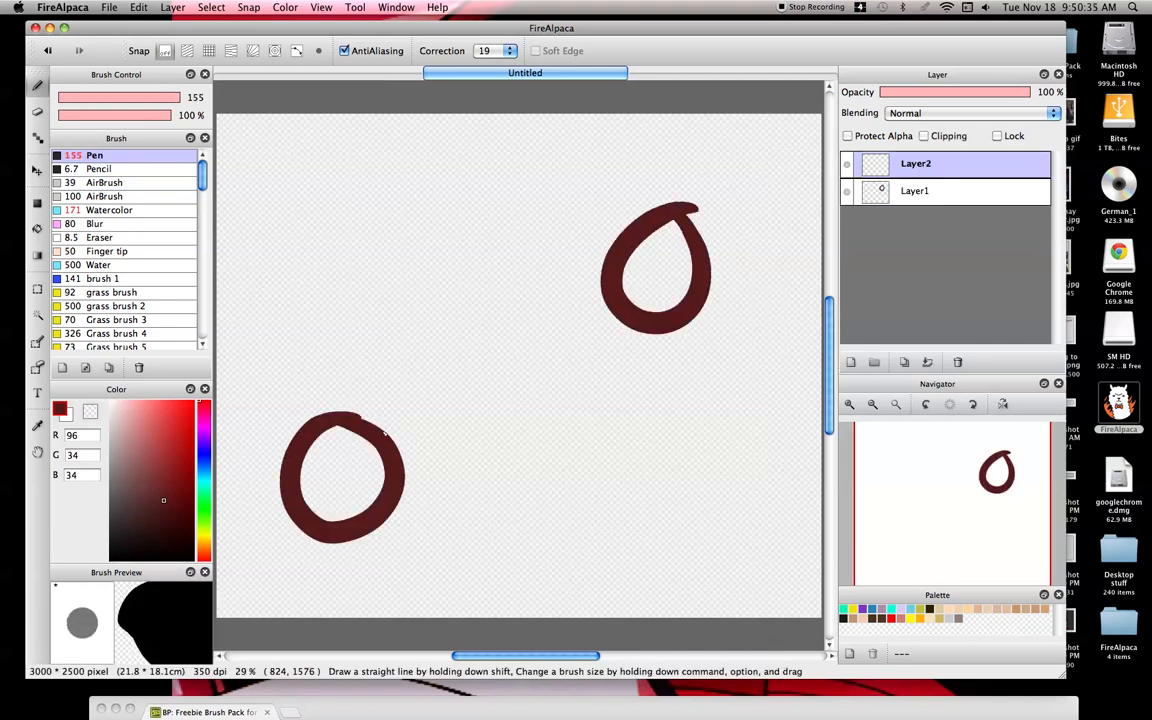
- Fill the area around both rings on Layer2 with the Bucket tool referencing the Canvas, and undo the fill and the lower-left ring
left_click(37, 228)
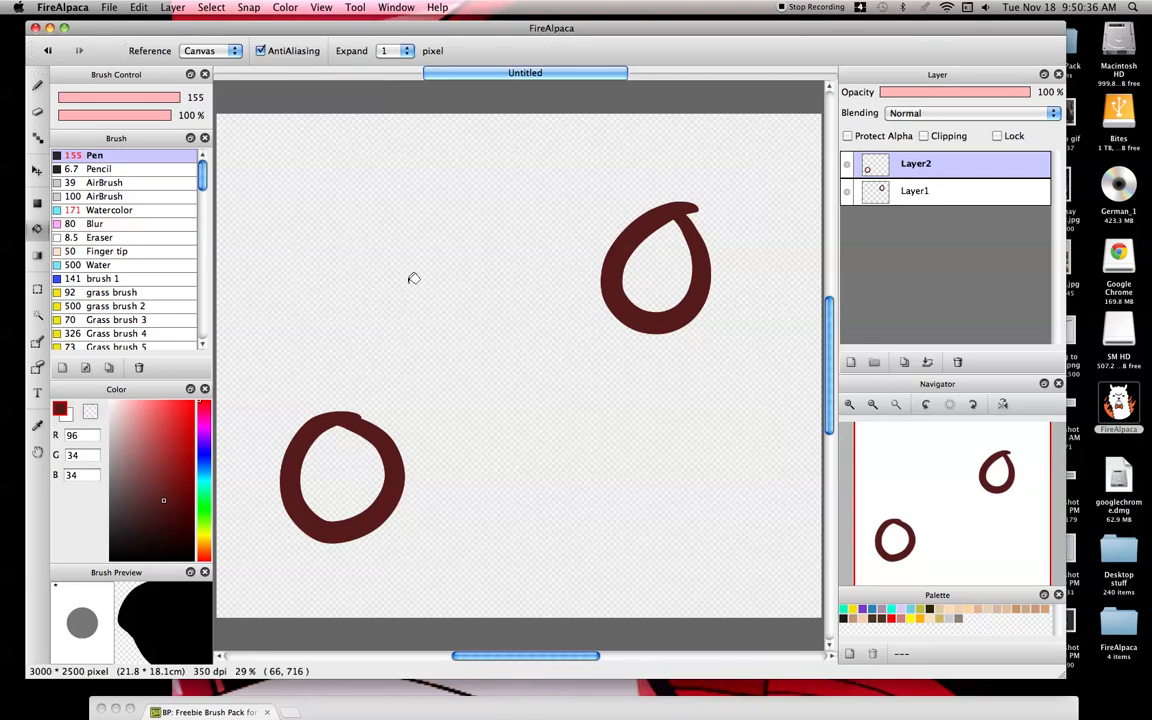
left_click(463, 292)
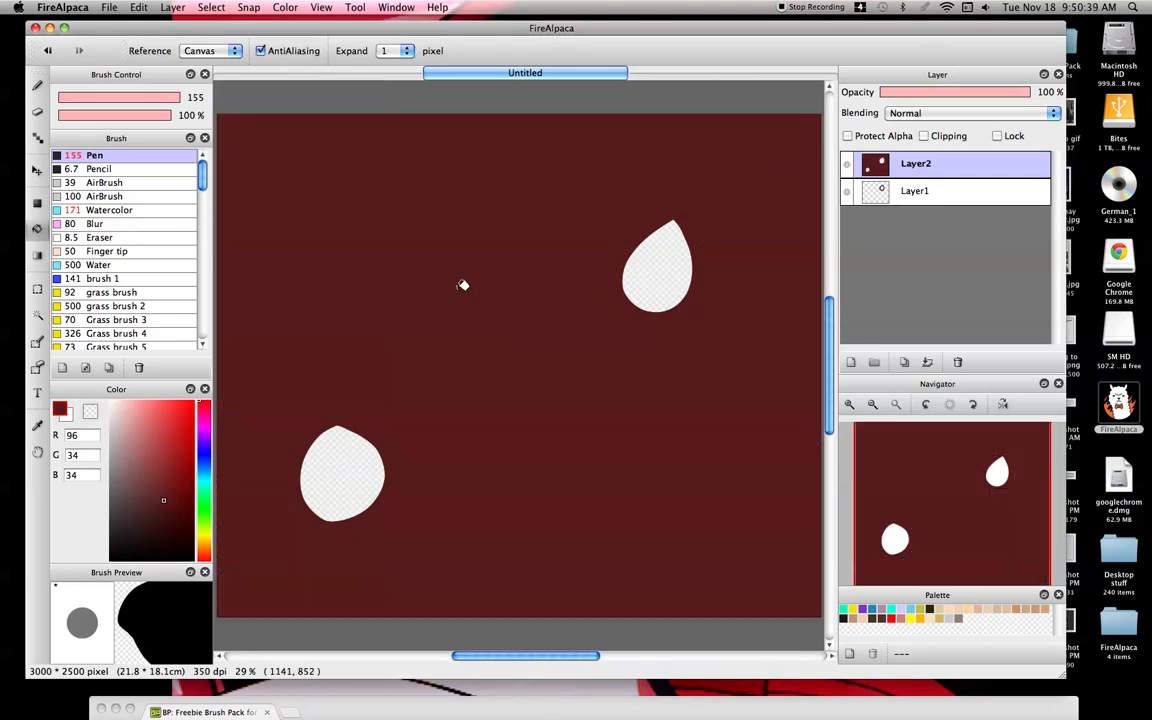
key("ctrl+z")
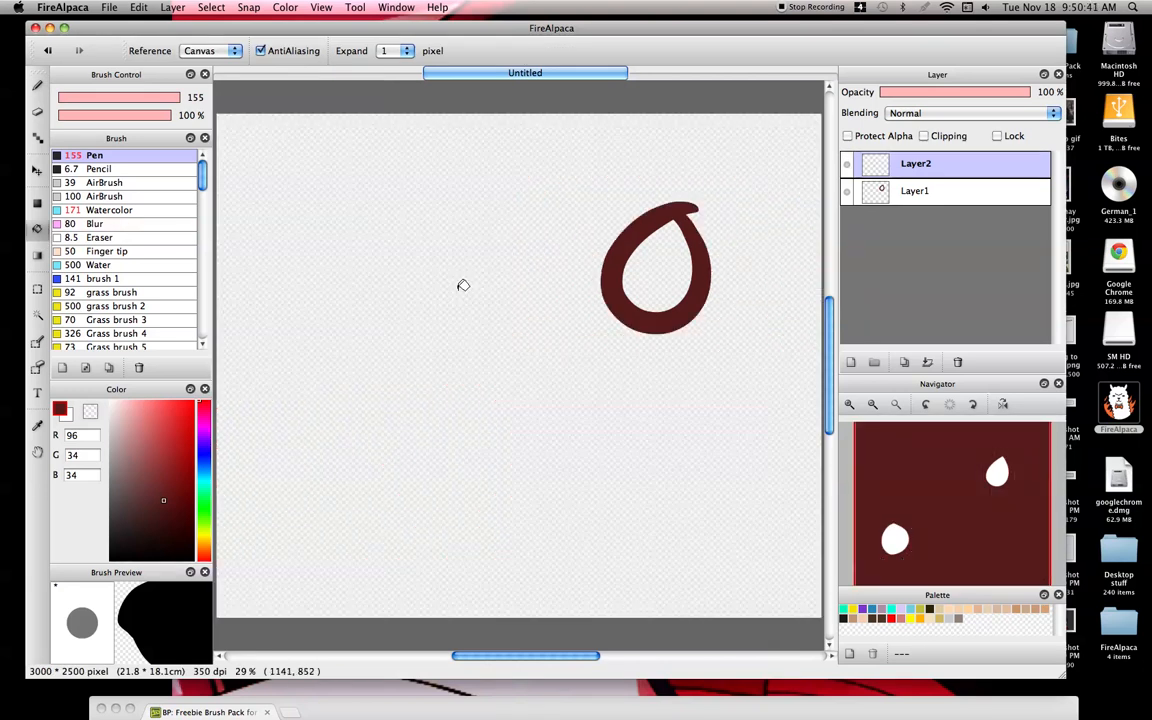
- Set the Bucket tool's Reference to Layer, fill the whole of Layer2 with dark red, and undo the fill
left_click(210, 50)
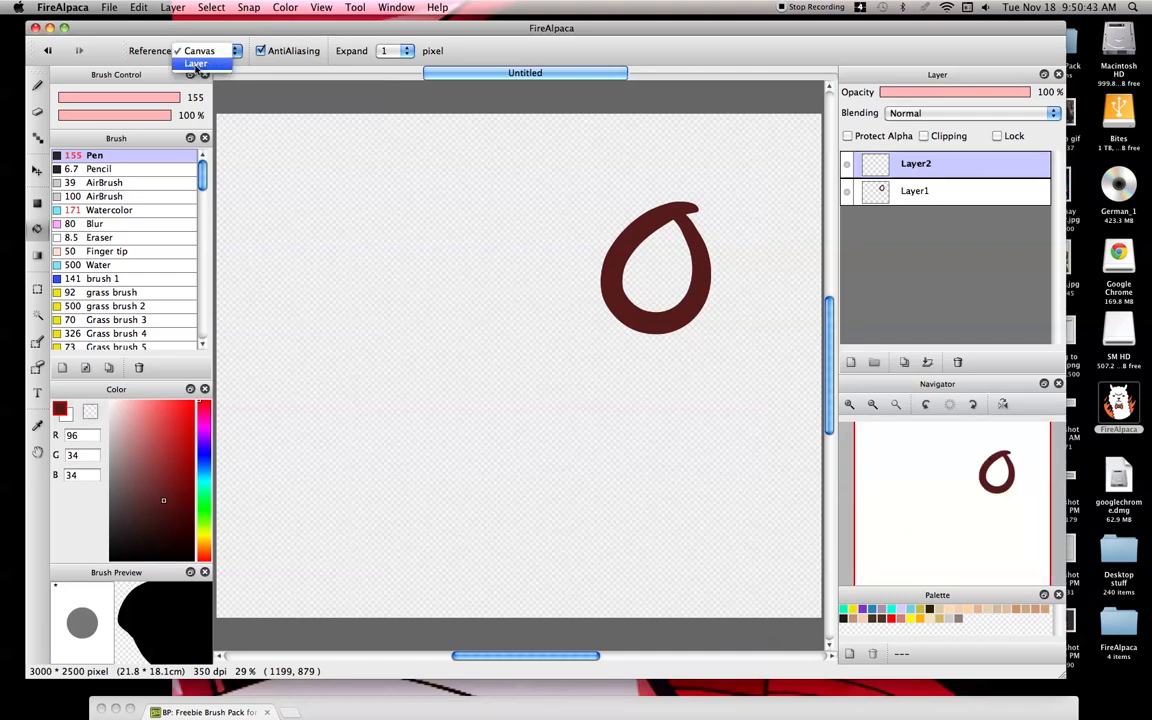
left_click(198, 63)
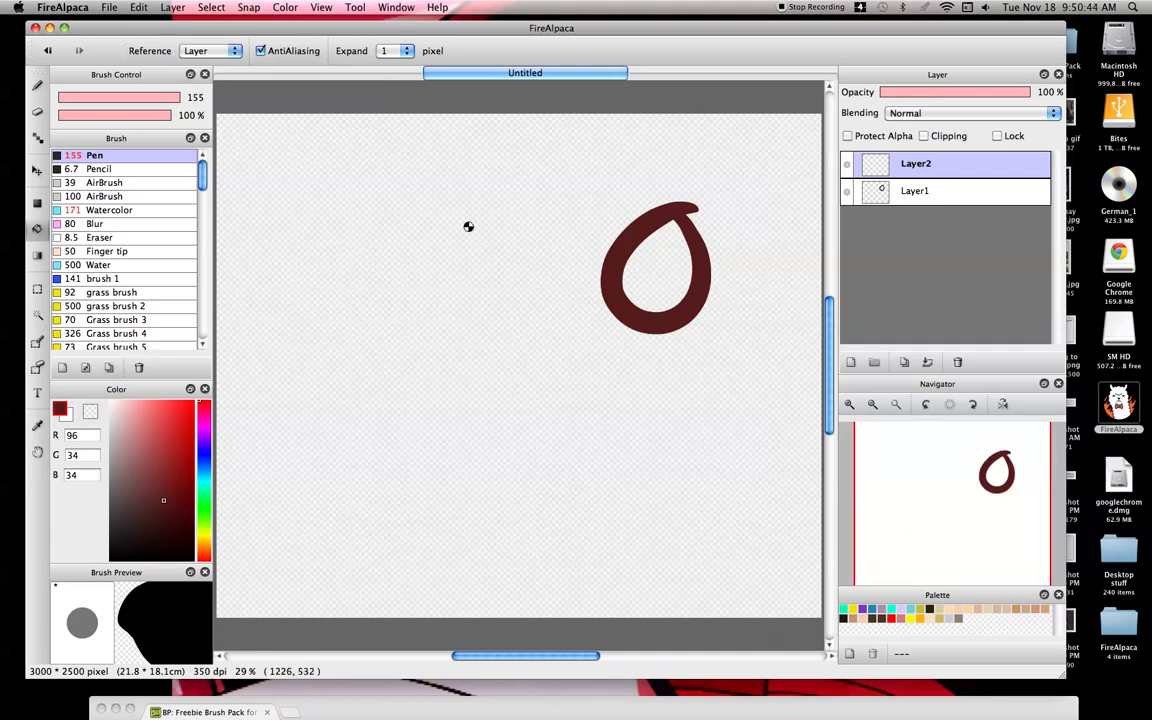
left_click(495, 232)
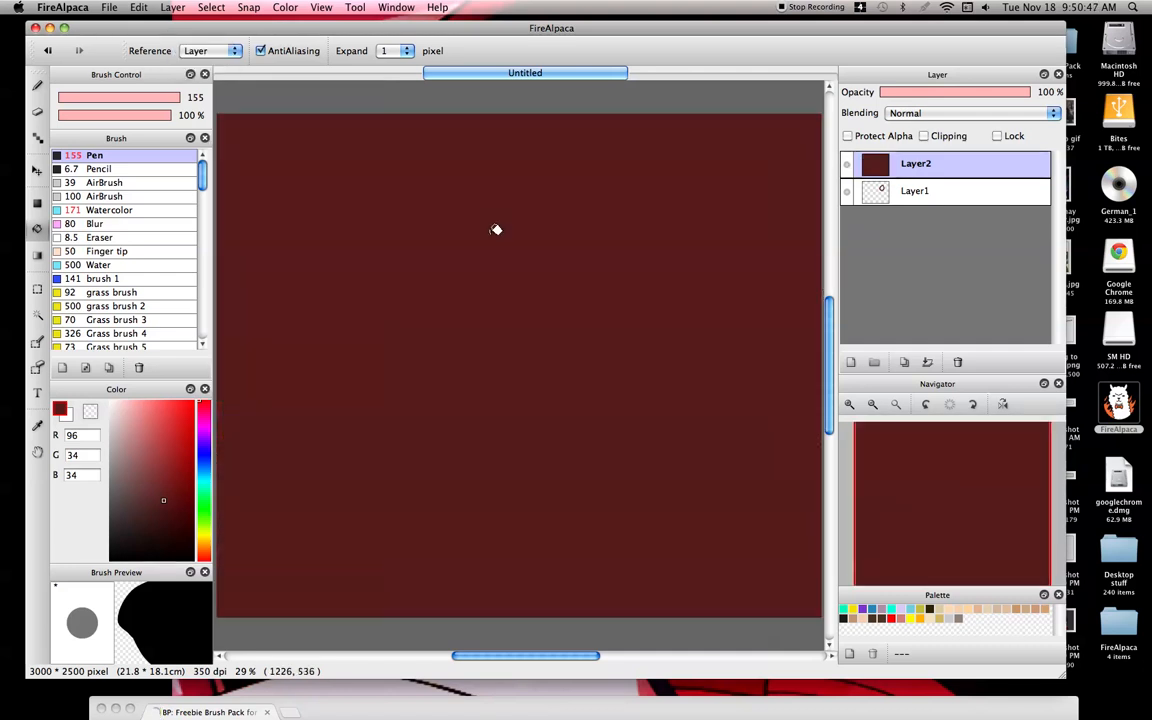
key("ctrl+z")
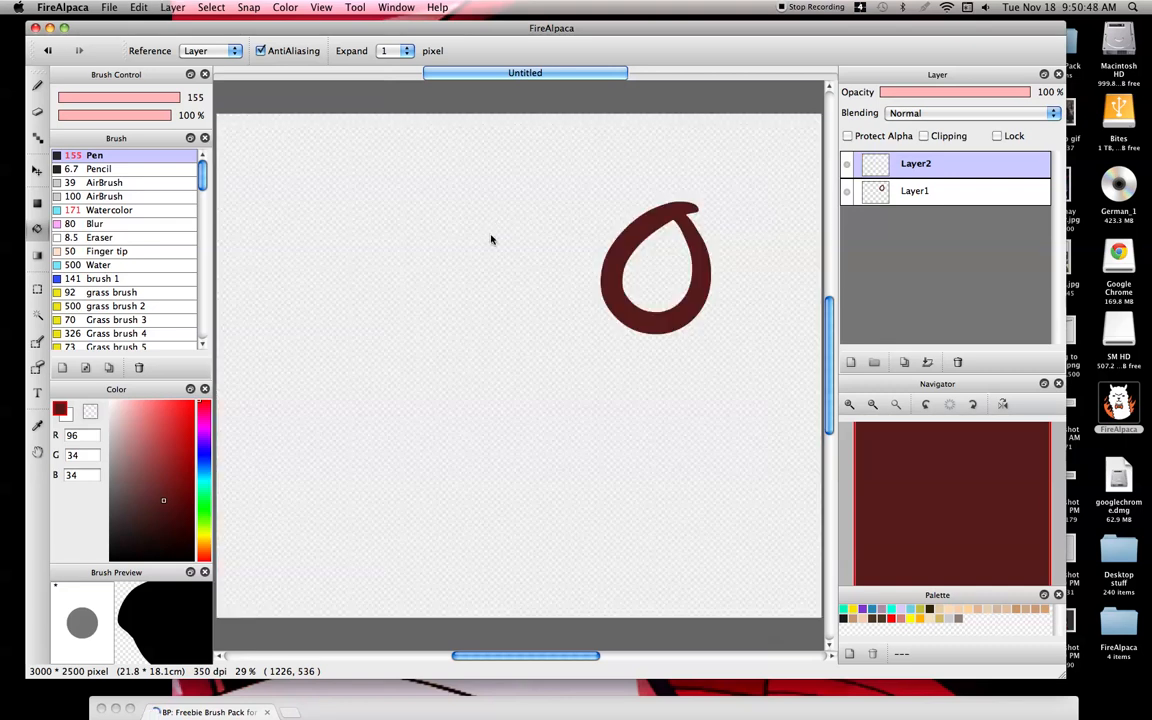
- Remove the remaining ring from Layer1 and check the Bucket tool's Expand options, leaving Expand at 1 pixel
left_click(889, 194)
key("ctrl+z")
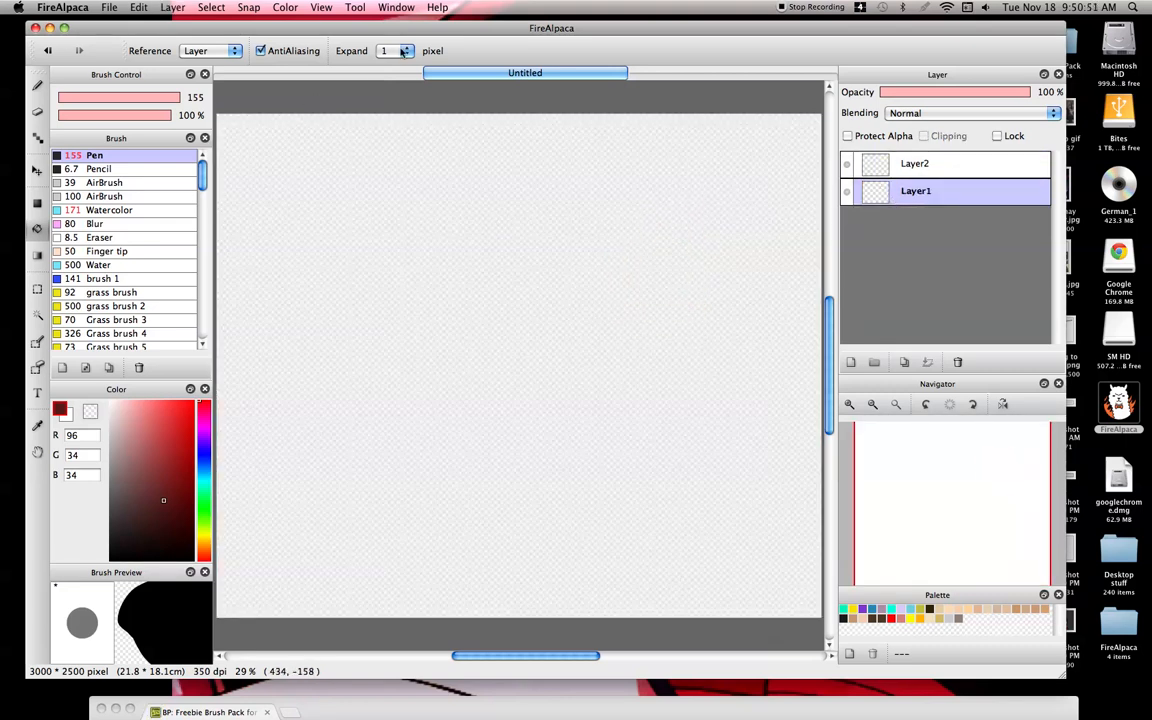
left_click(398, 50)
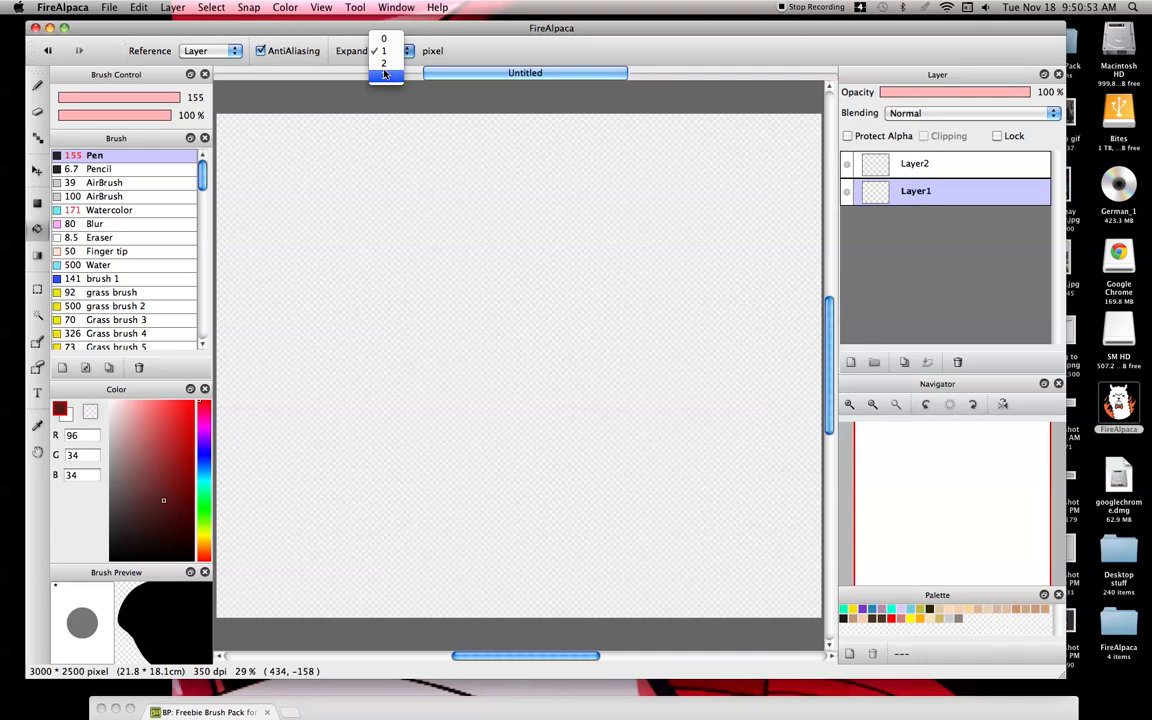
left_click(352, 95)
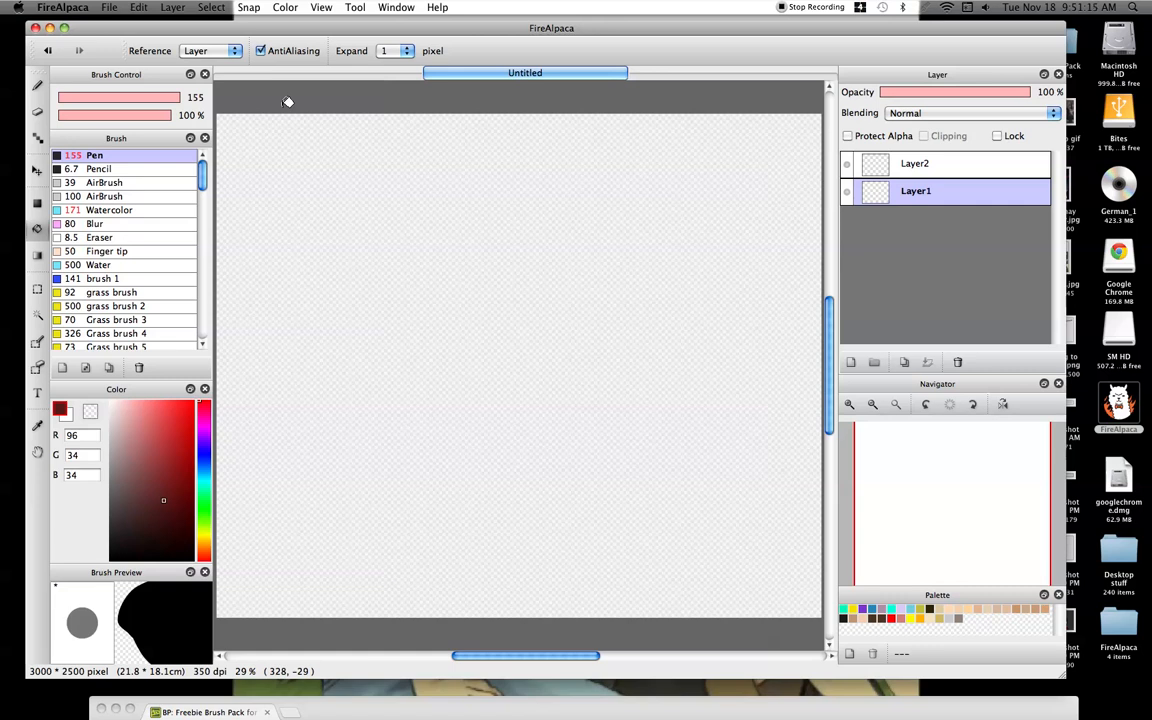
- Draw a Linear Foreground-Background gradient diagonally across Layer1 with the Gradient tool, and clear it
left_click(37, 255)
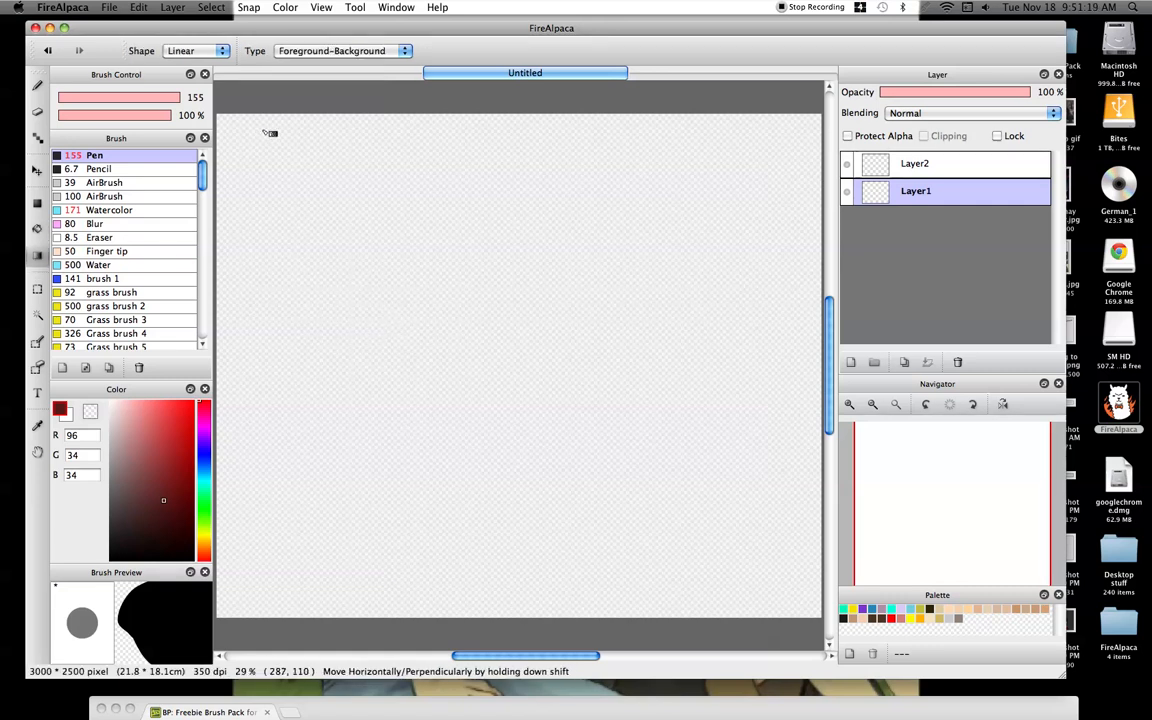
left_click_drag(220, 117, 835, 617)
left_click_drag(895, 505, 937, 499)
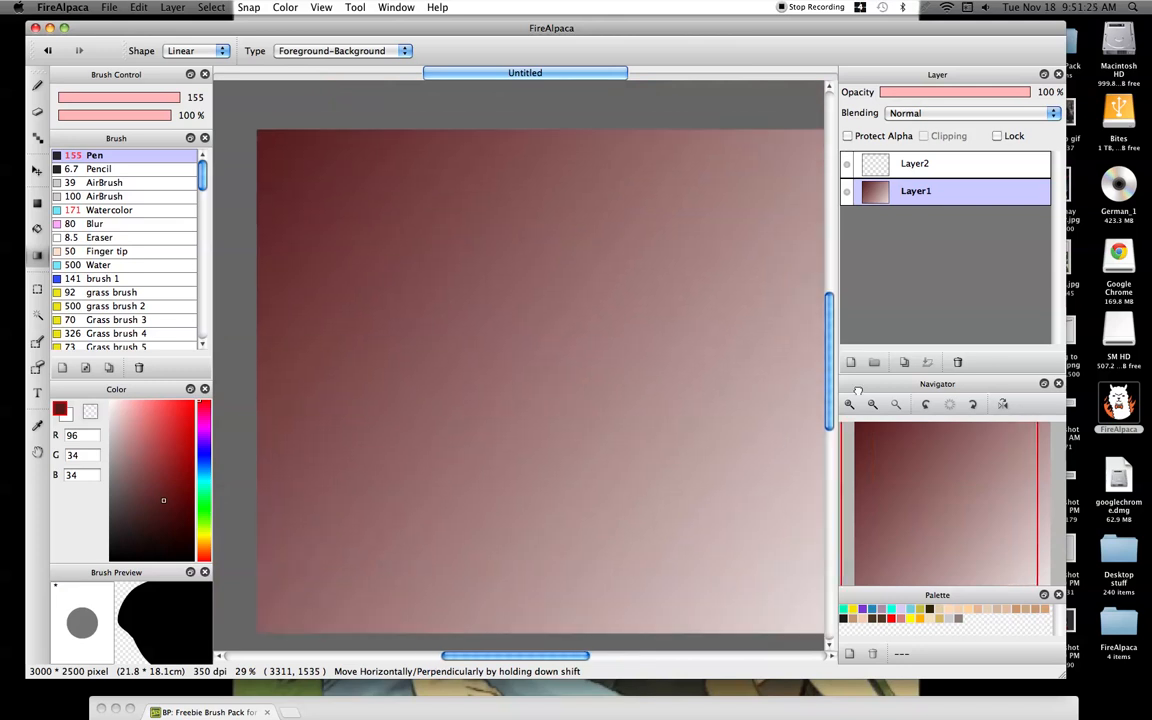
key("super+z")
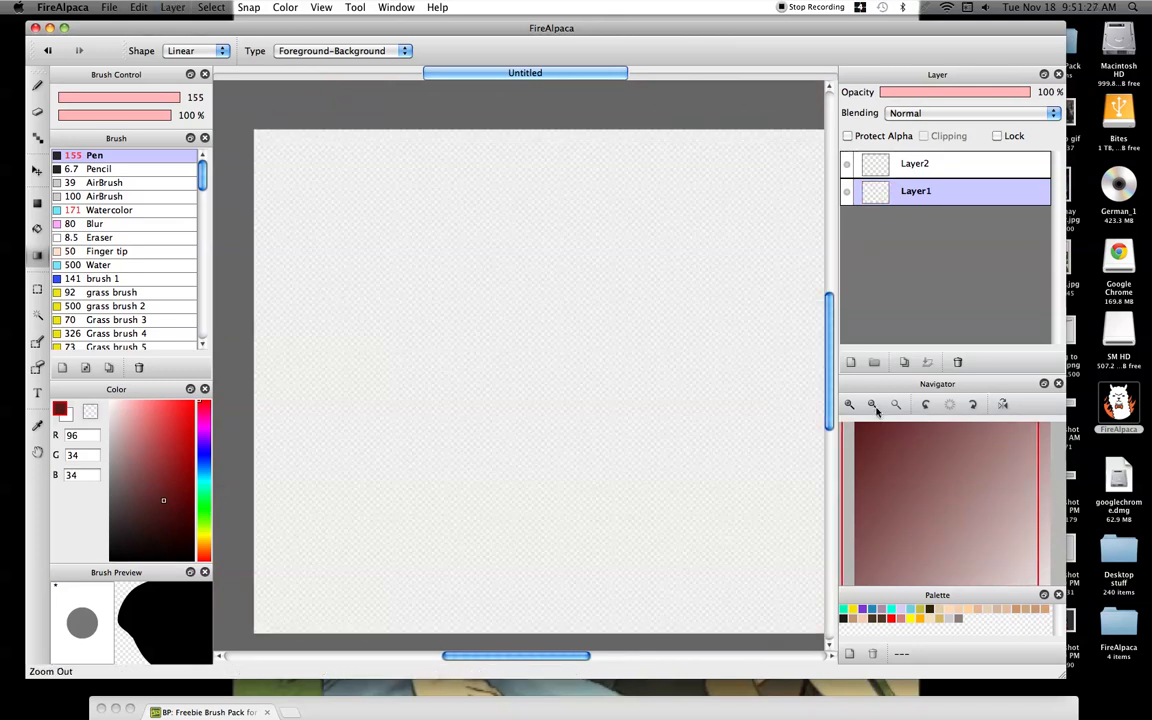
left_click(894, 407)
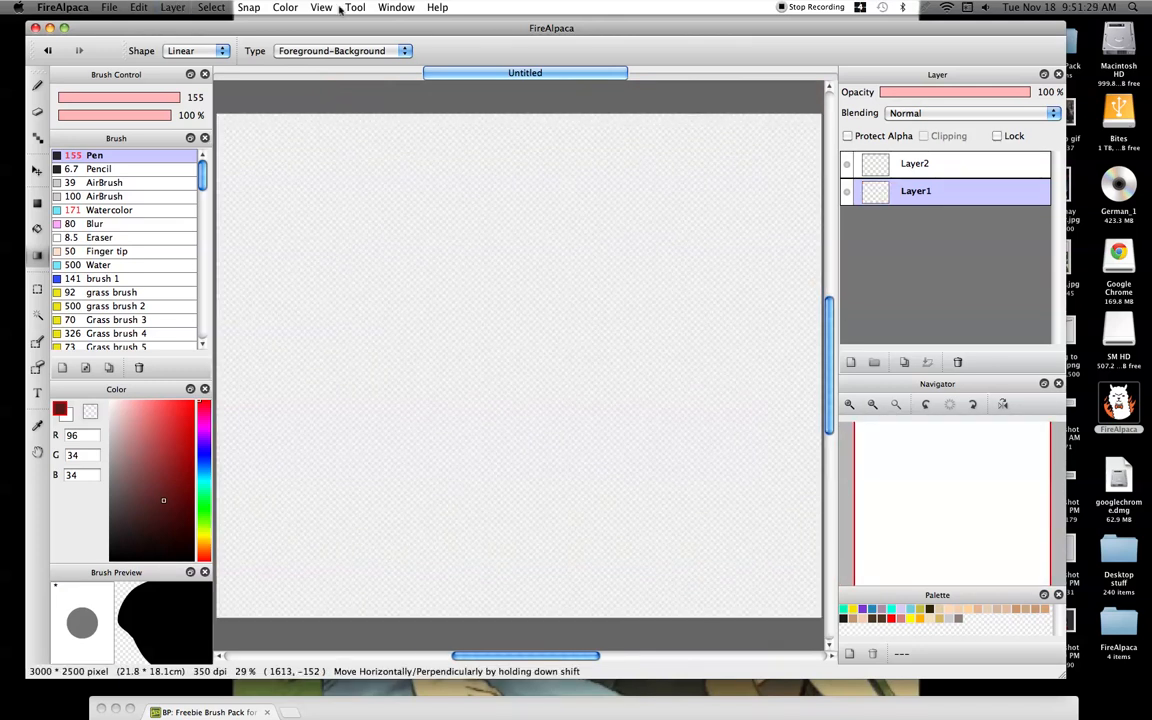
- Set the gradient Type to Foreground, draw a diagonal Linear gradient across Layer1, and clear it
left_click(343, 52)
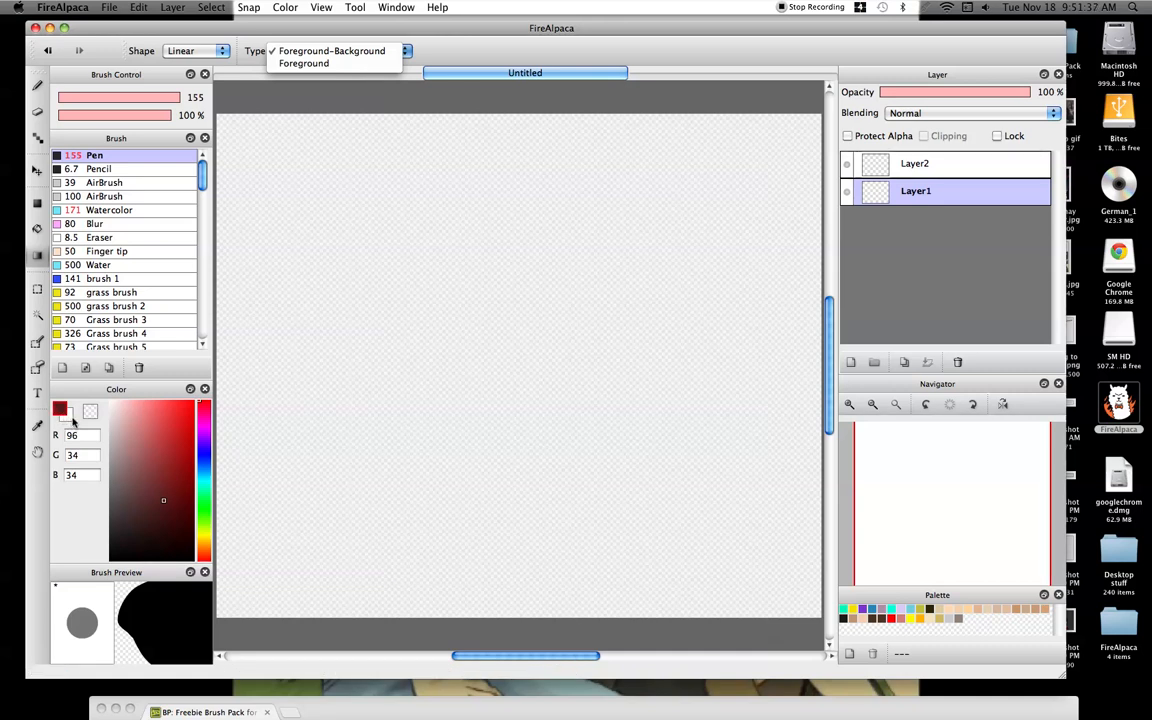
left_click(303, 63)
left_click_drag(224, 126, 690, 525)
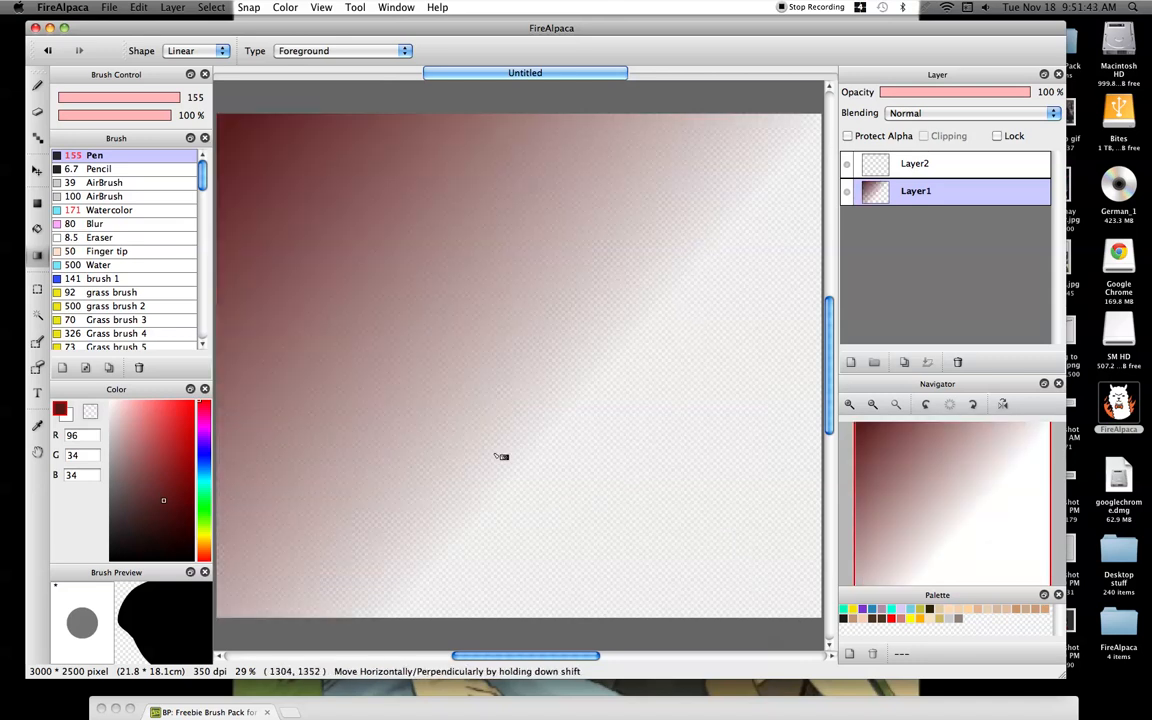
key("super+z")
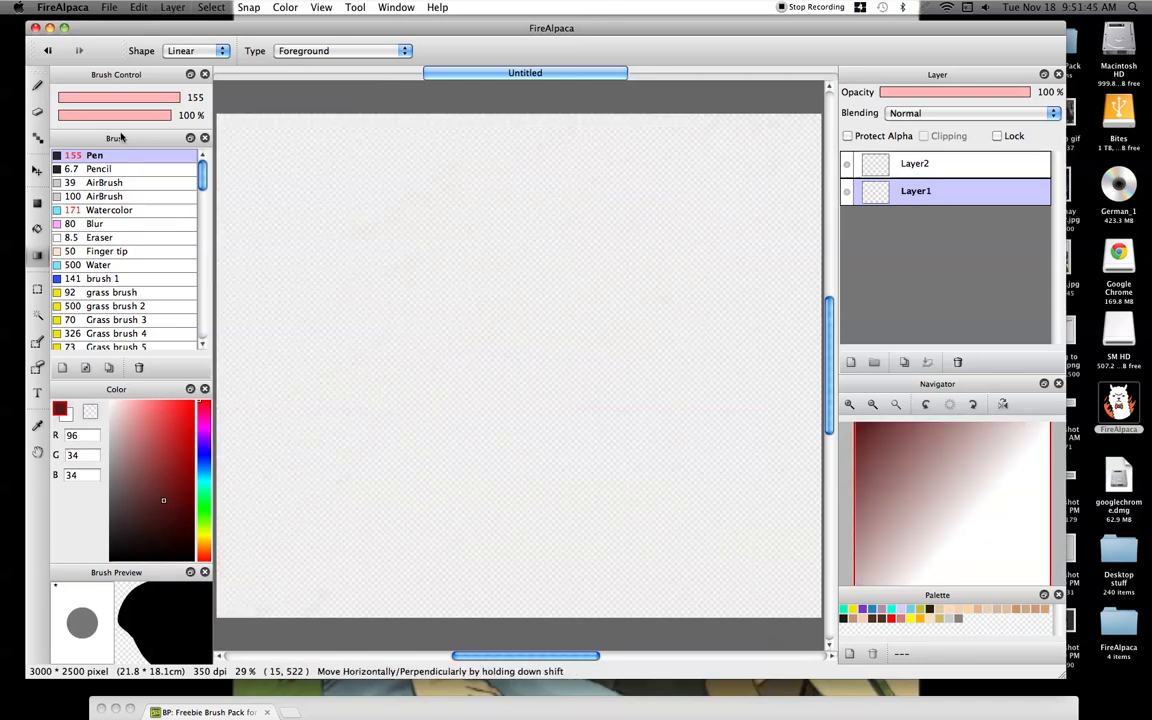
- Set the gradient Shape to Circular, try large and small circular gradients around Layer1, and clear them
left_click(192, 54)
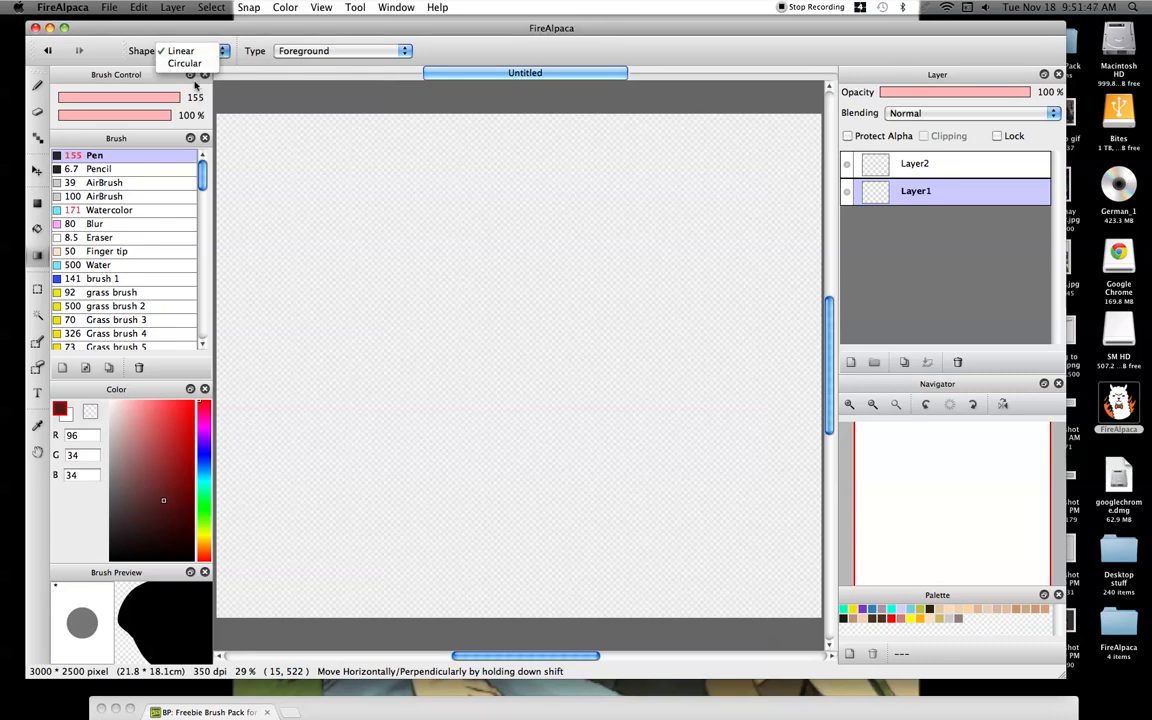
left_click(172, 61)
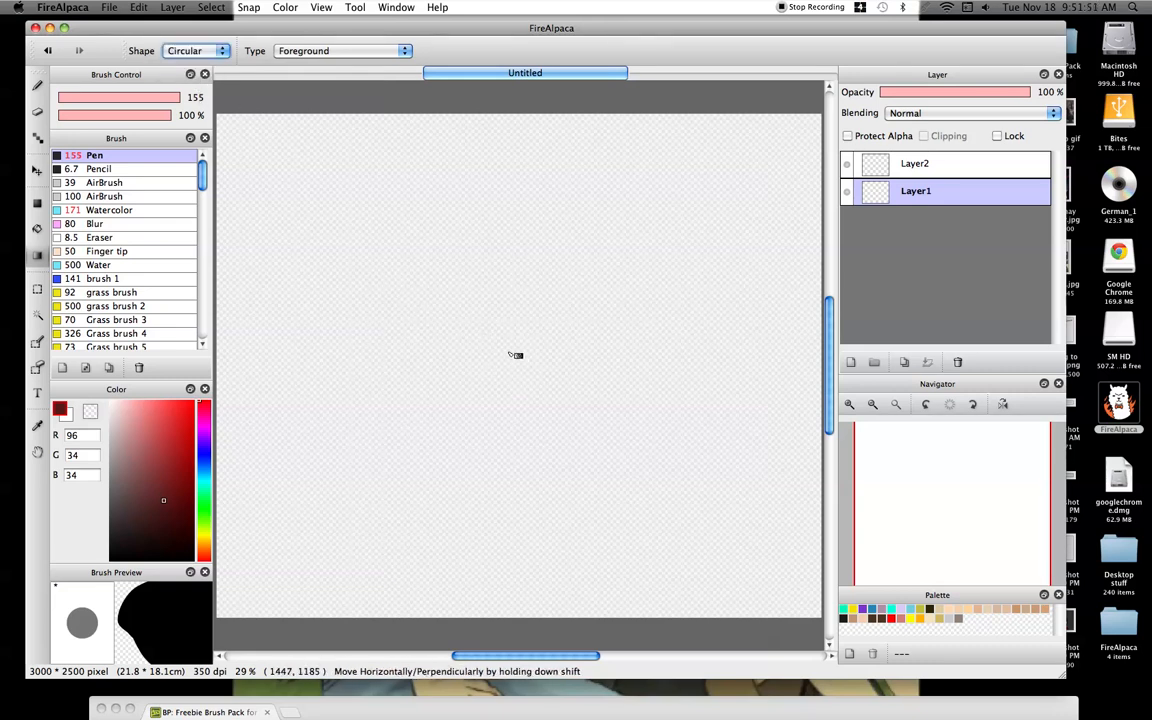
left_click_drag(508, 354, 718, 372)
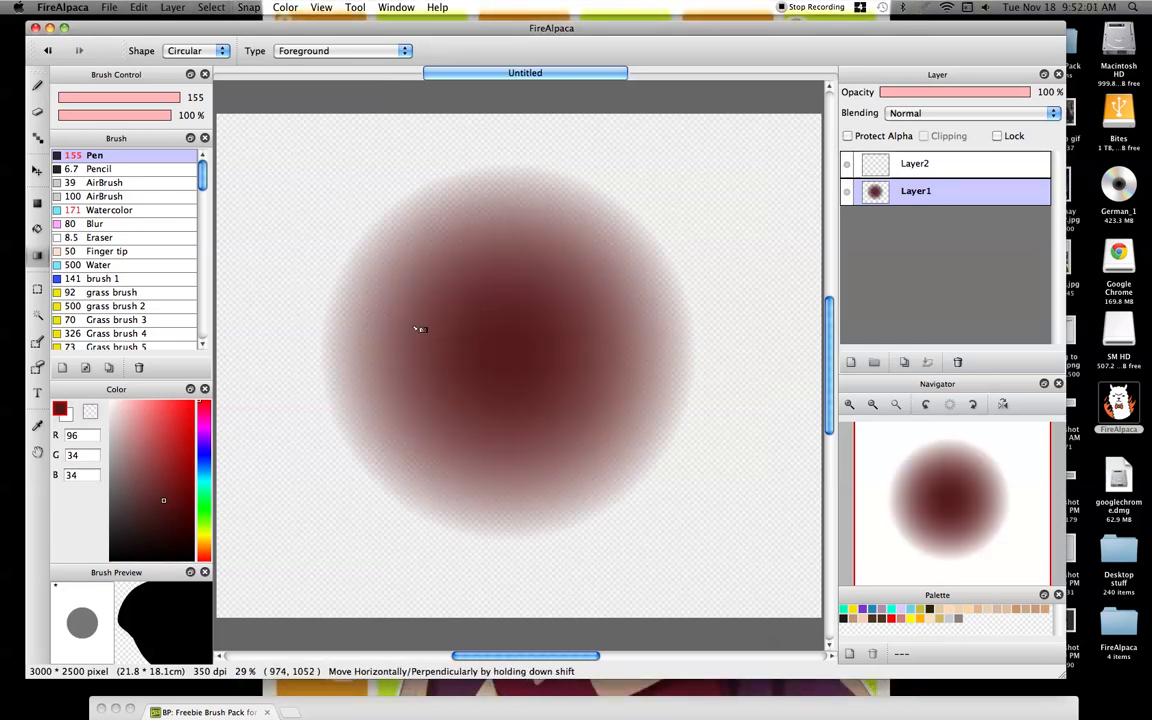
key("super+z")
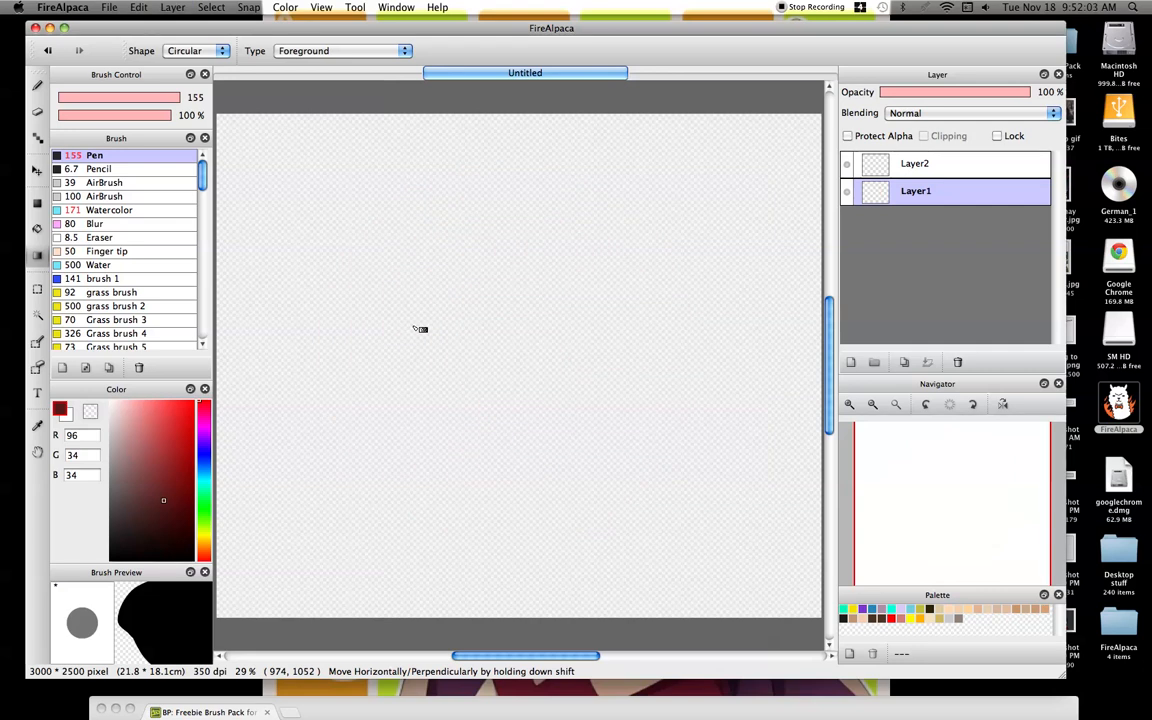
left_click(310, 178)
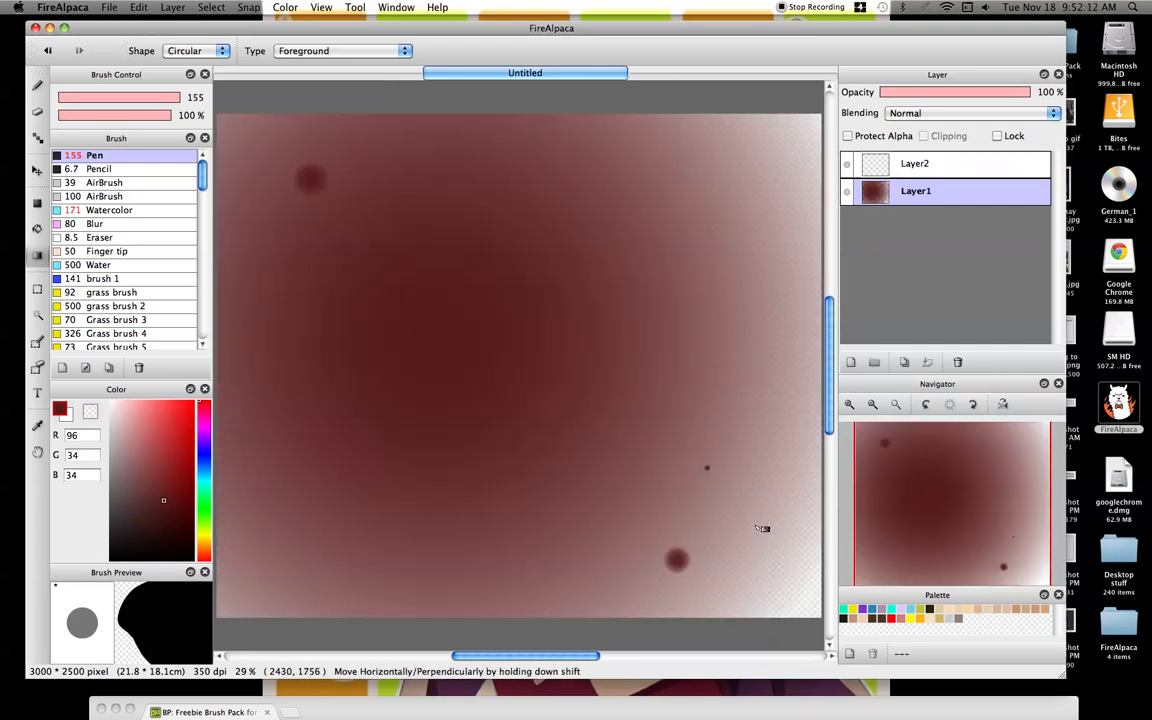
key("Delete")
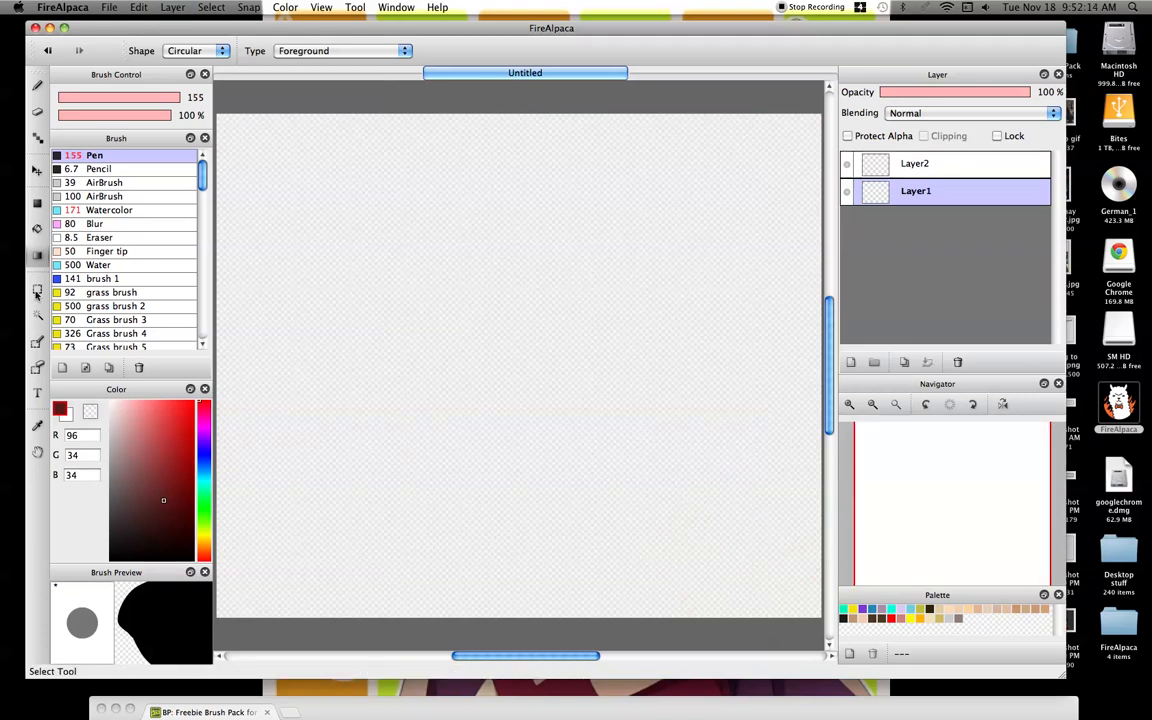
- Make a freehand Lasso selection in the upper-left part of the canvas with the Select tool, and undo it
left_click(37, 289)
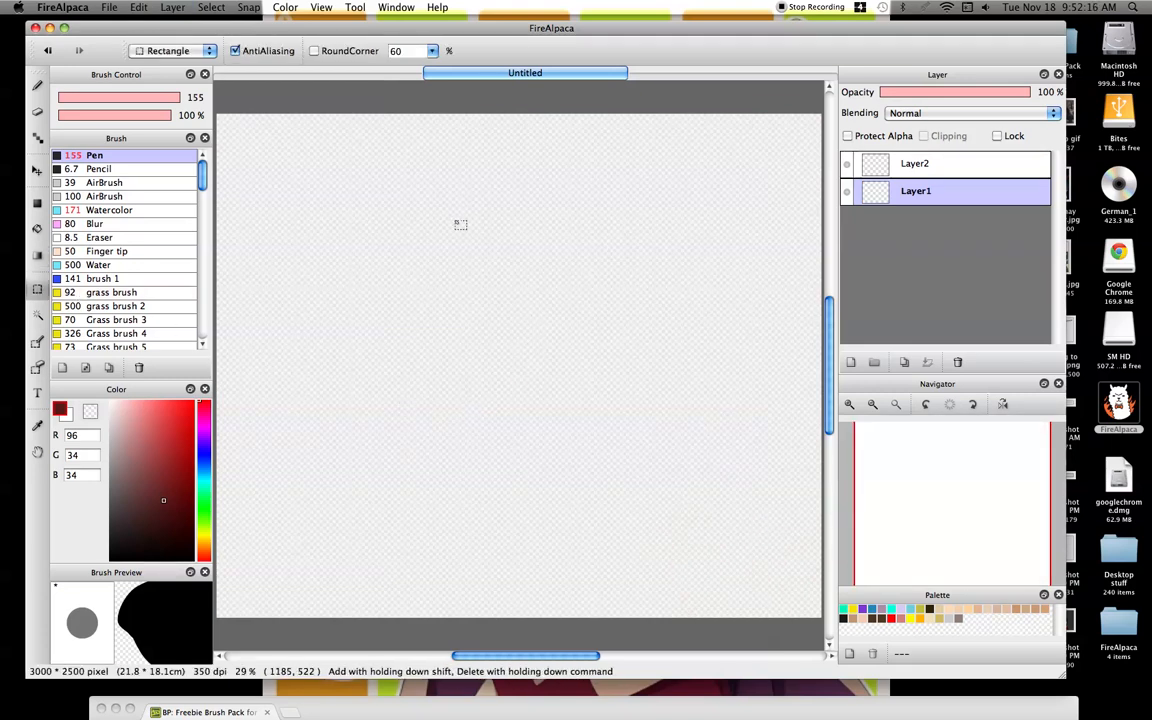
left_click(209, 55)
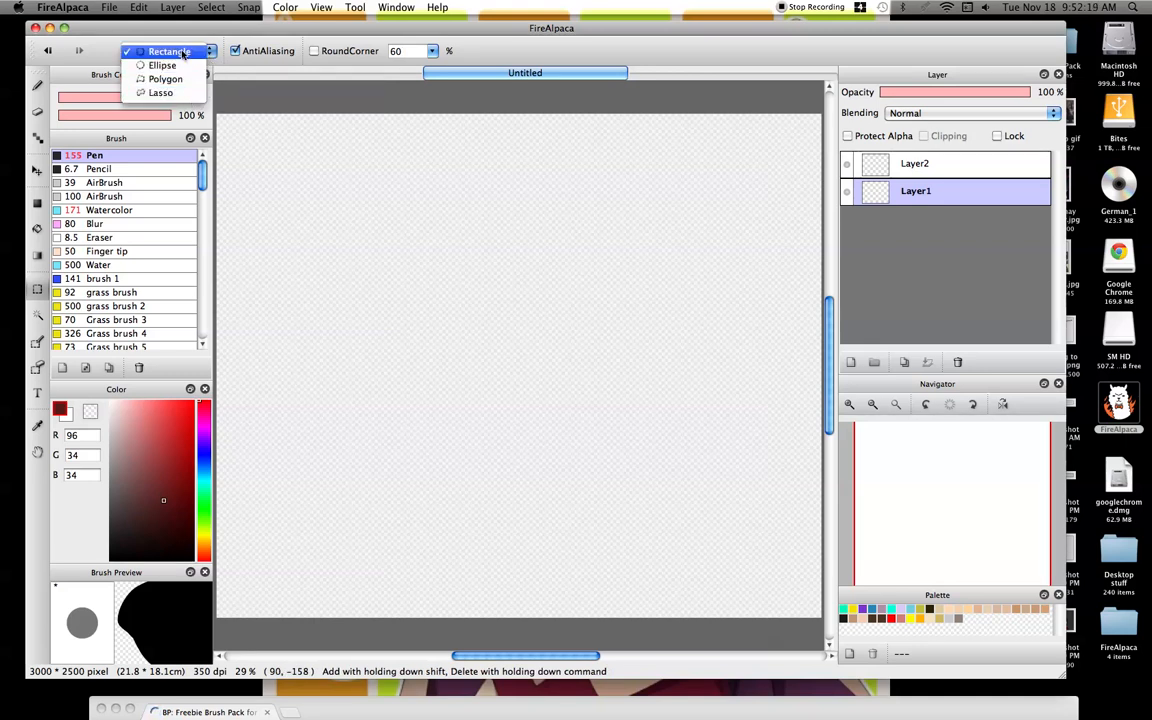
left_click(175, 94)
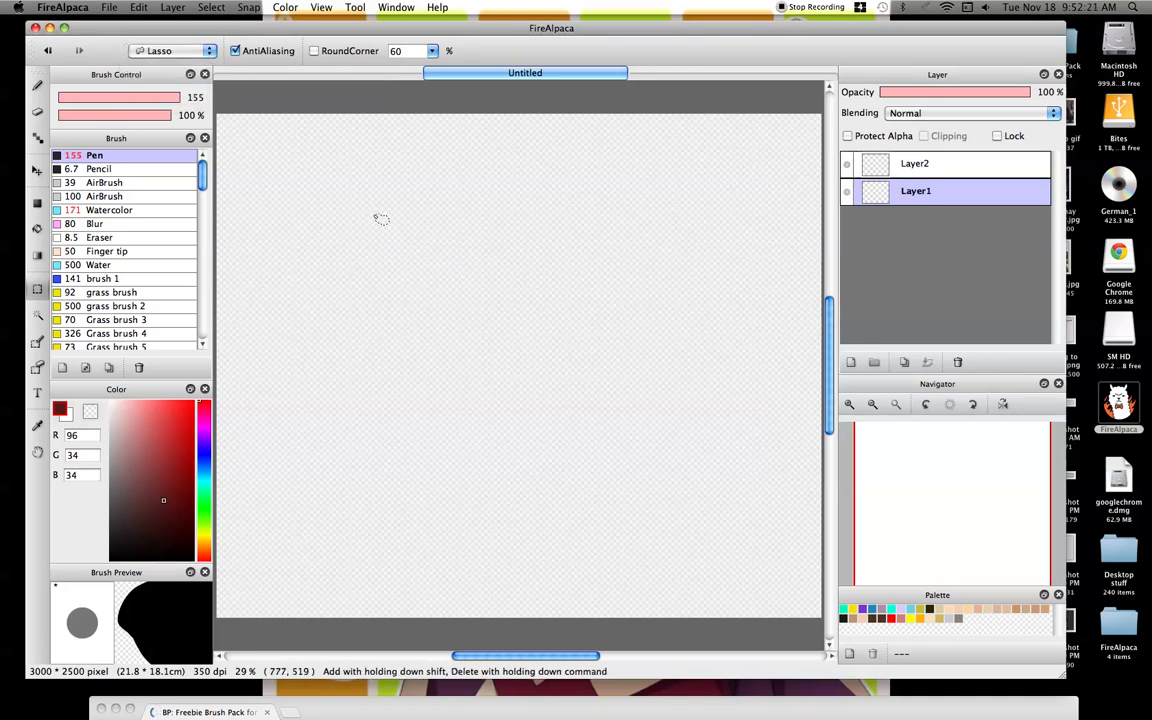
mouse_move(371, 202)
left_mouse_down()
mouse_move(525, 208)
mouse_move(535, 313)
mouse_move(396, 350)
mouse_move(396, 299)
mouse_move(310, 292)
mouse_move(337, 230)
mouse_move(289, 195)
mouse_move(342, 186)
mouse_move(332, 174)
mouse_move(373, 201)
left_mouse_up()
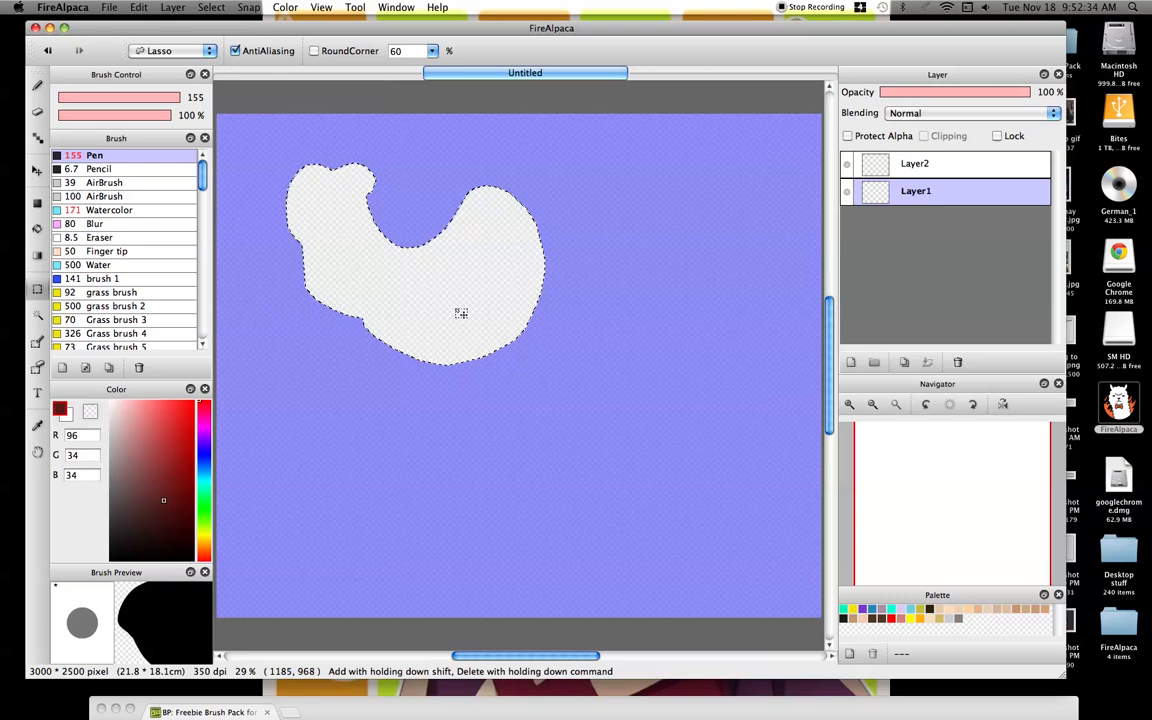
left_click(47, 50)
- Set the Select tool's shape to Rectangle and choose 60% for the RoundCorner amount
left_click(172, 50)
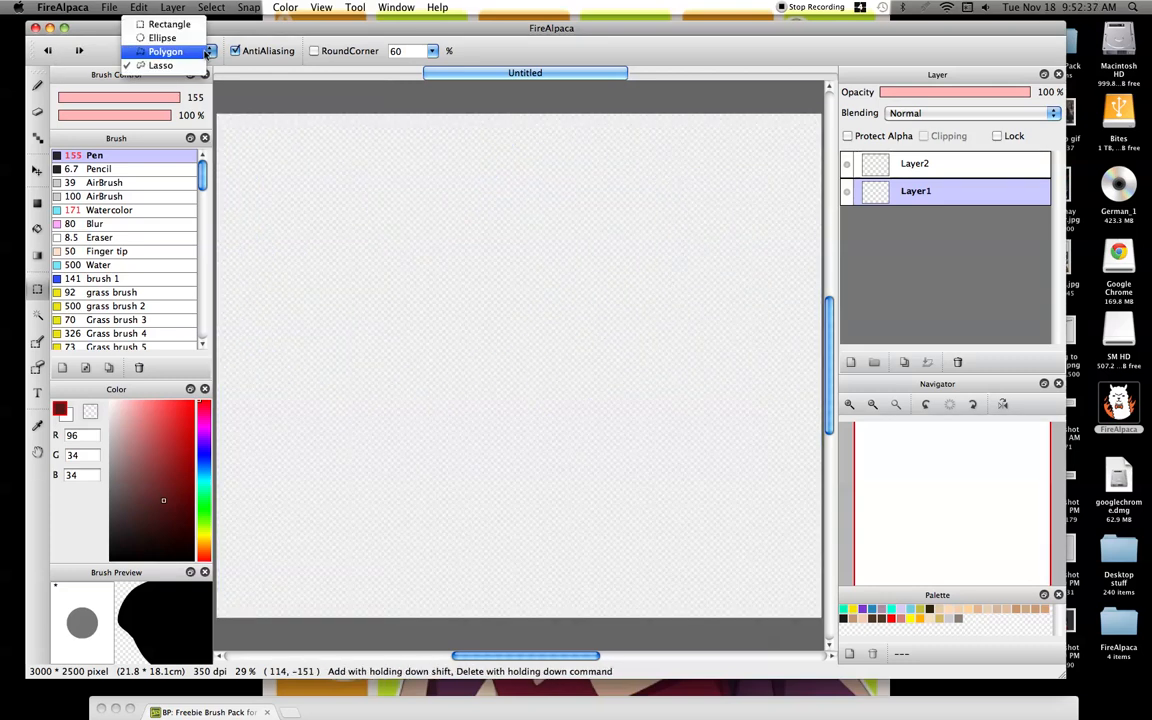
left_click(167, 21)
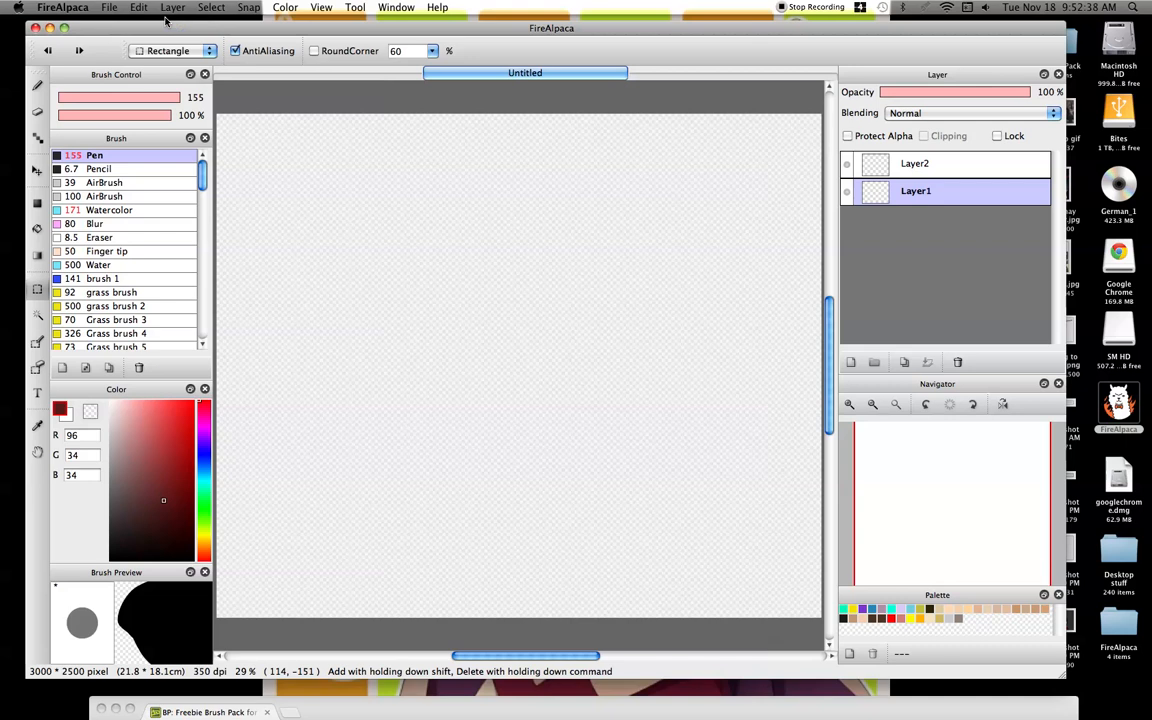
left_click(432, 51)
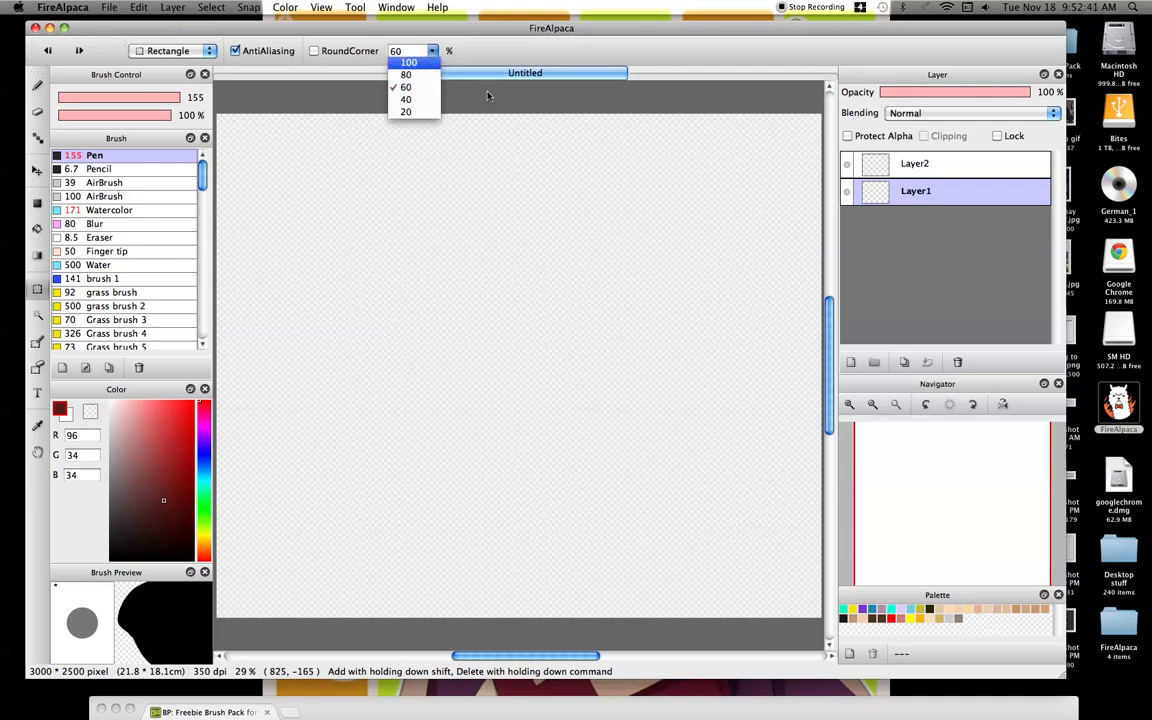
left_click(406, 87)
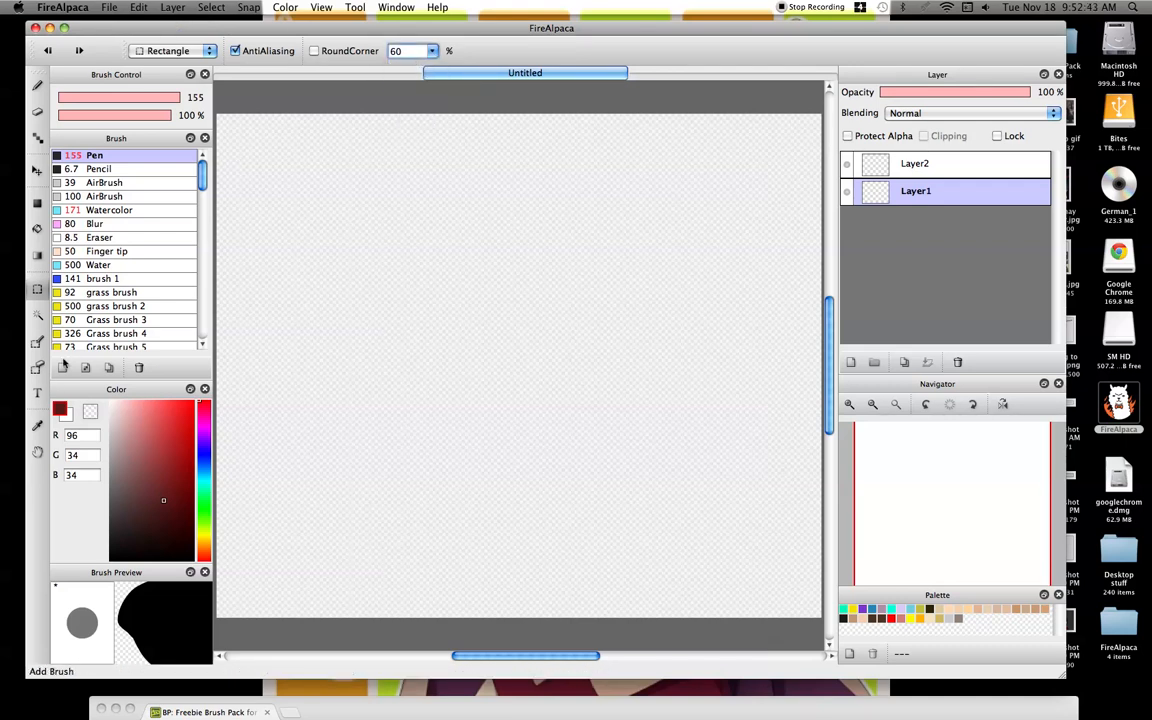
- Draw a closed heart outline on Layer1 using the Pen brush at size 155
left_click(37, 315)
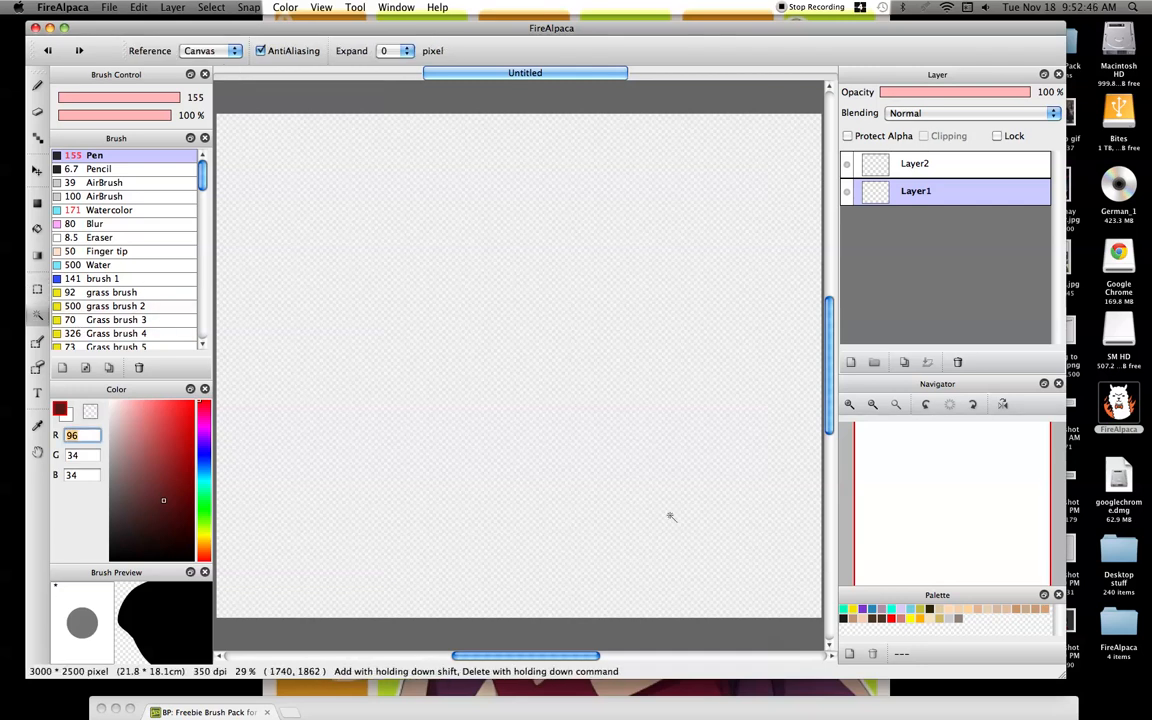
left_click(38, 87)
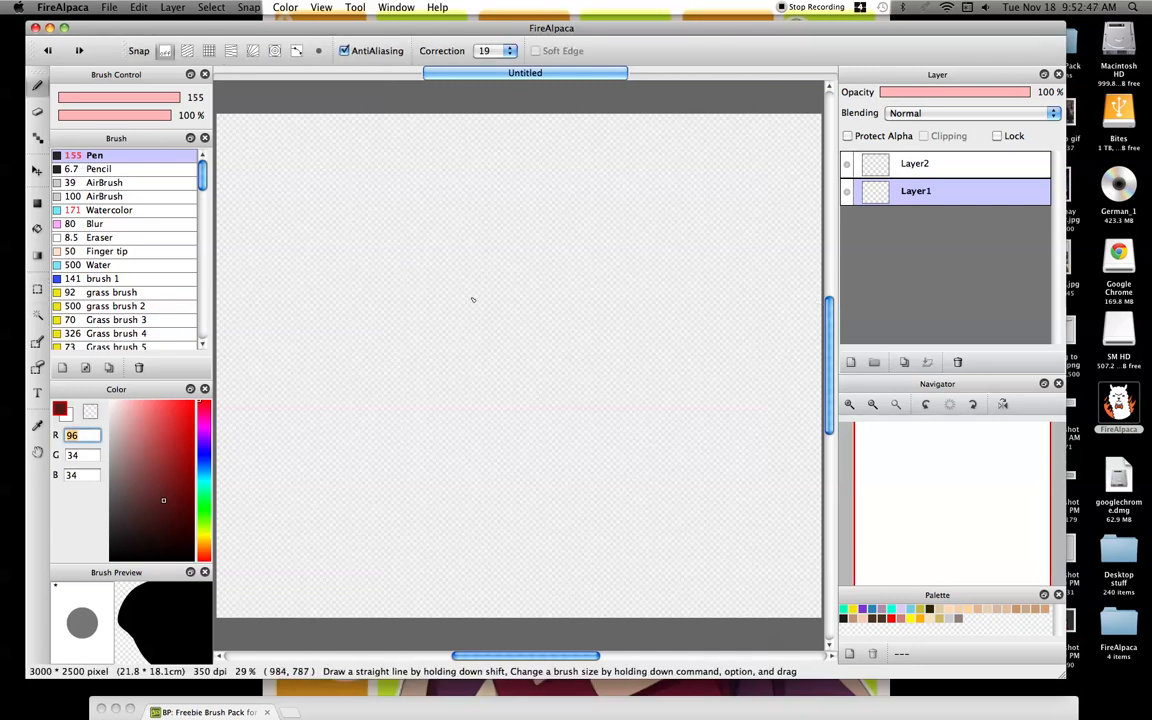
mouse_move(405, 305)
left_mouse_down()
mouse_move(325, 297)
mouse_move(425, 490)
left_mouse_up()
mouse_move(402, 292)
left_mouse_down()
mouse_move(455, 432)
mouse_move(425, 487)
left_mouse_up()
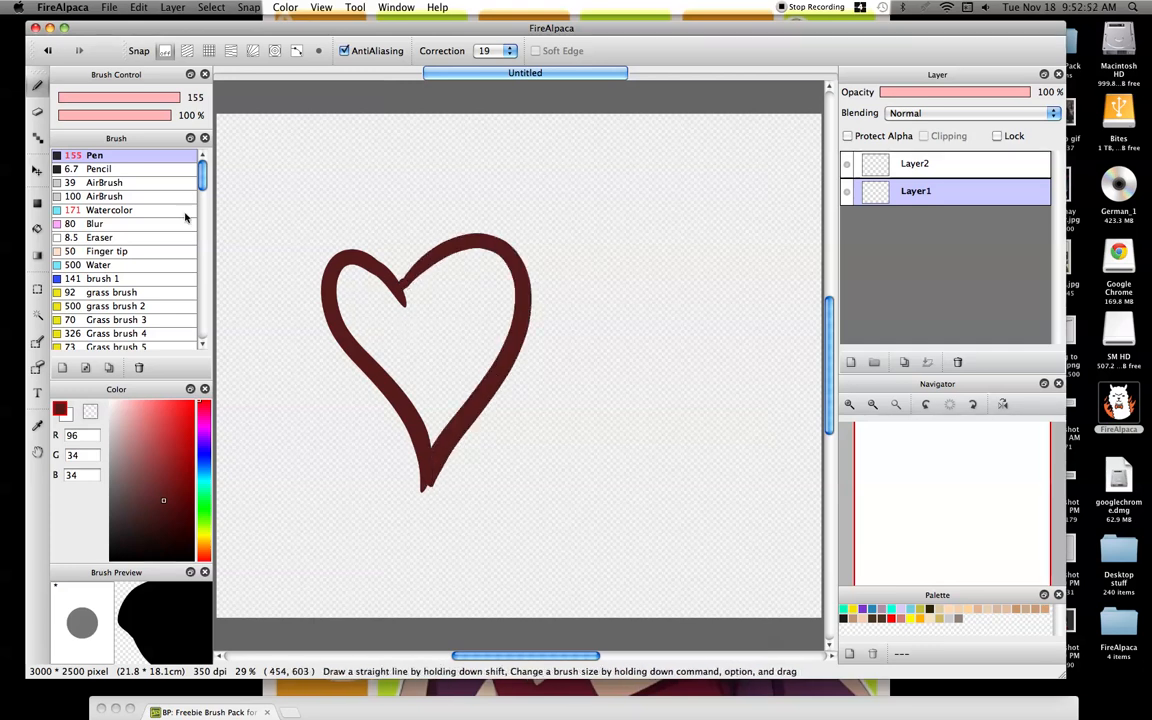
- Select the area outside the heart with the Magic Wand, scribble Pen strokes across its left side, and undo the strokes
left_click(37, 315)
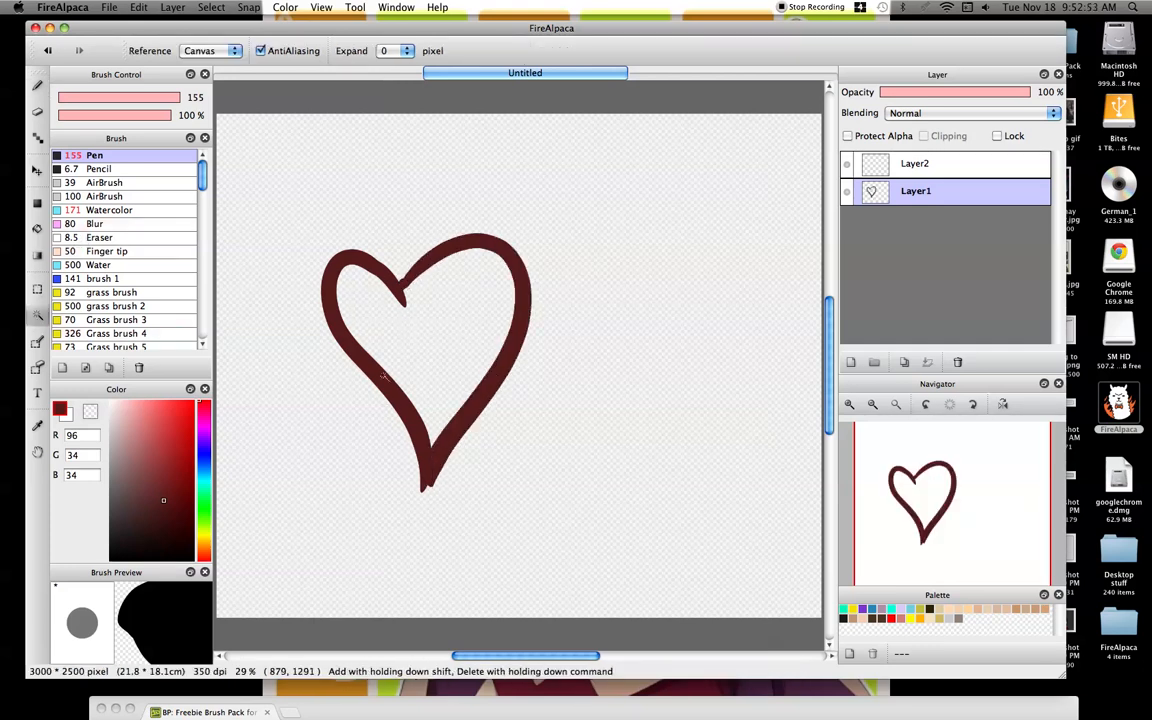
left_click(353, 426)
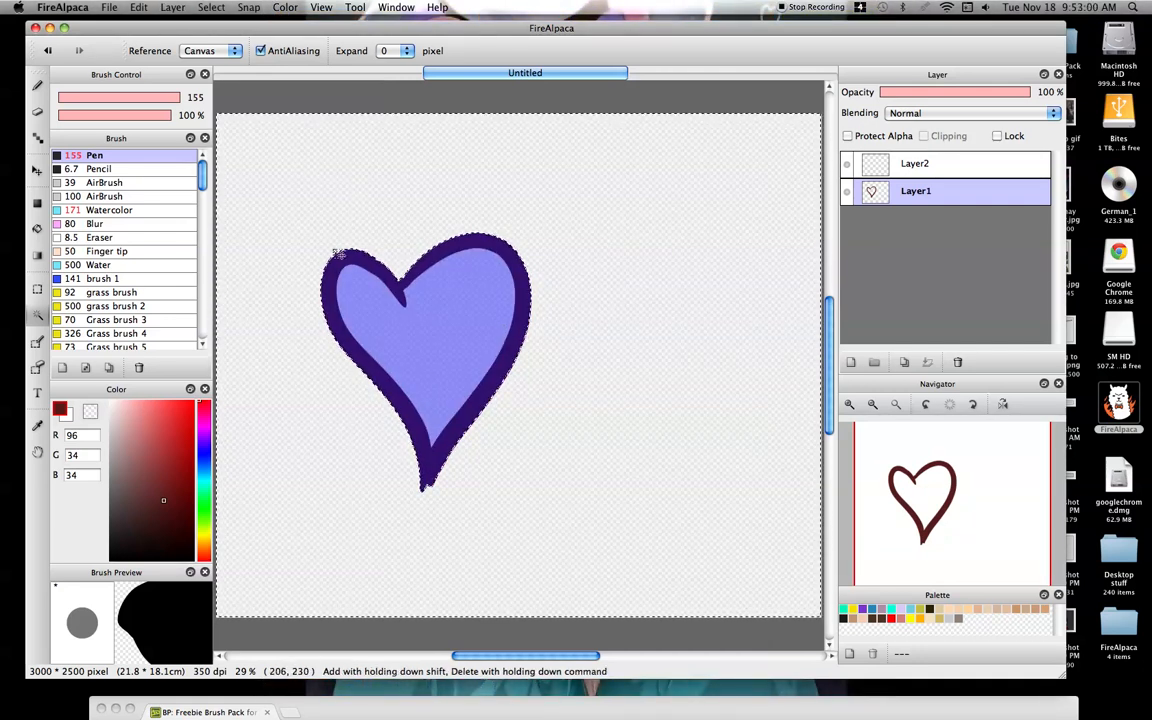
left_click(38, 87)
mouse_move(422, 250)
left_mouse_down()
mouse_move(322, 190)
mouse_move(427, 379)
mouse_move(323, 327)
mouse_move(451, 490)
mouse_move(263, 392)
mouse_move(411, 557)
left_mouse_up()
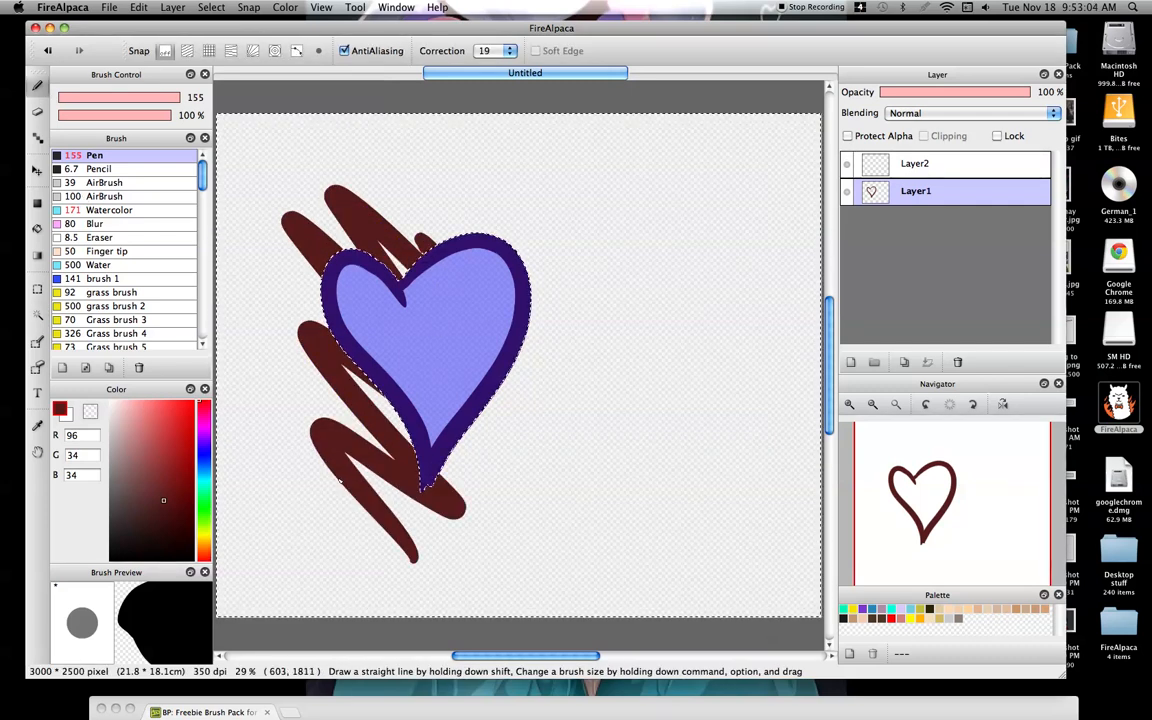
key("super+z")
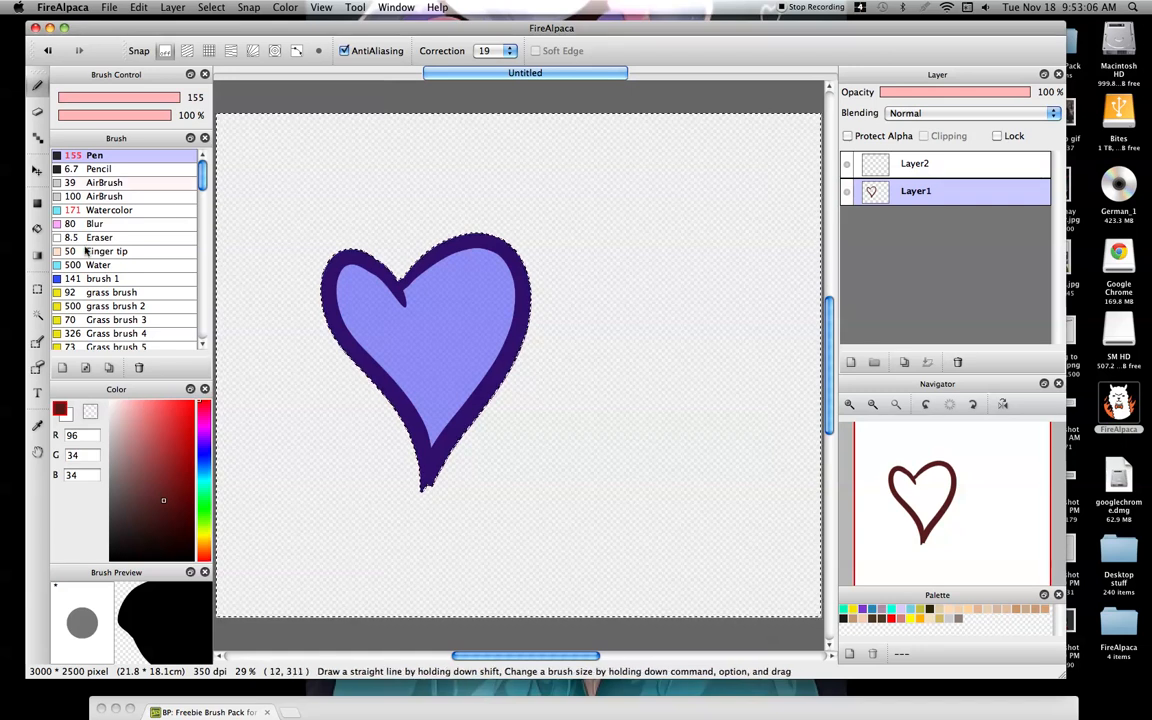
- Undo the selection around the heart and all of the heart's strokes, leaving Layer1 empty
left_click(47, 52)
left_click(47, 52)
left_click(48, 52)
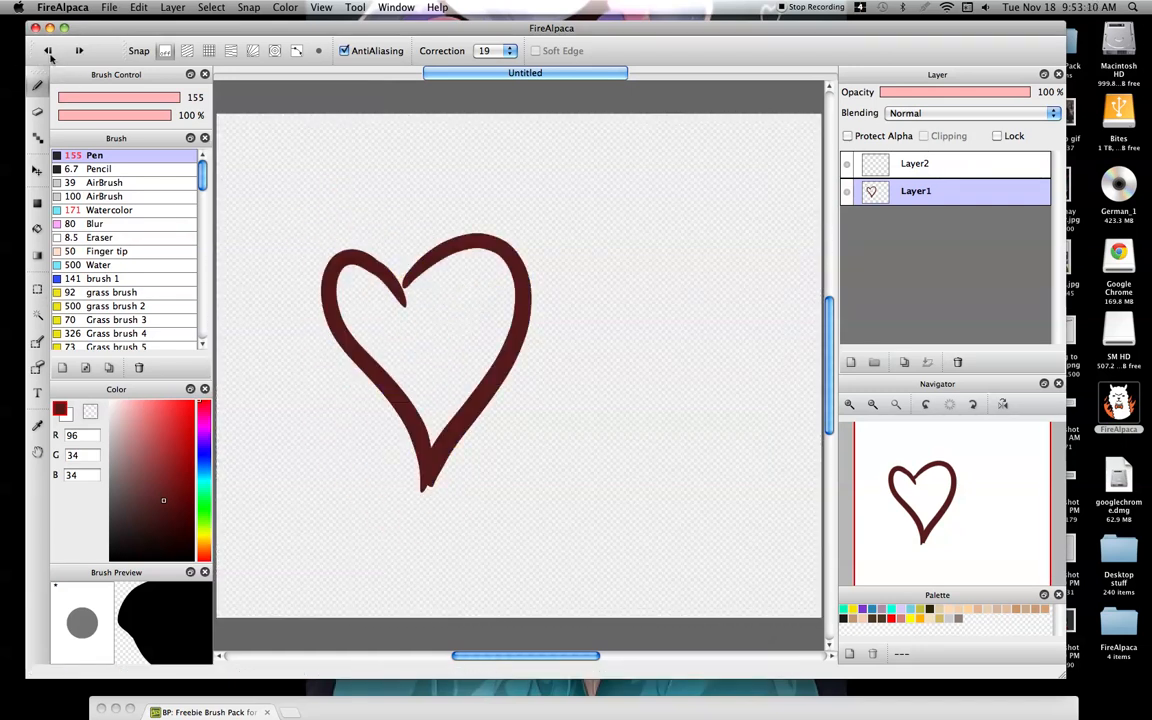
left_click(48, 52)
left_click(48, 52)
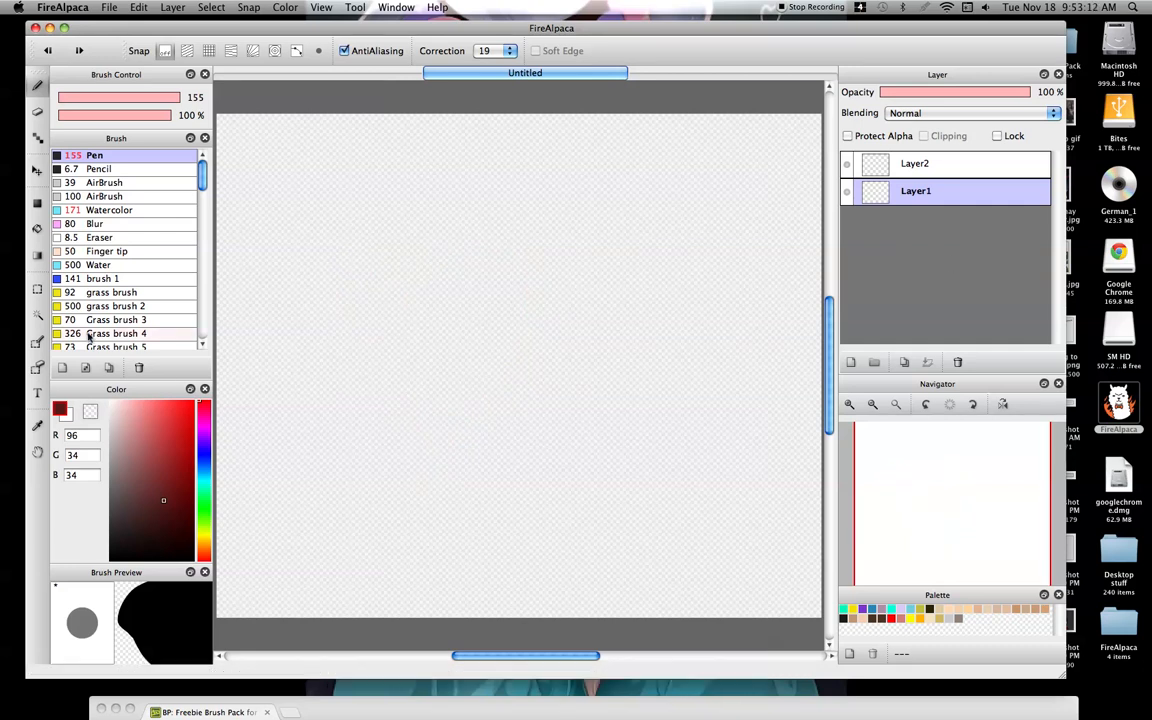
- Activate the Select Pen tool and set the brush size to 500
left_click(37, 316)
left_click(37, 341)
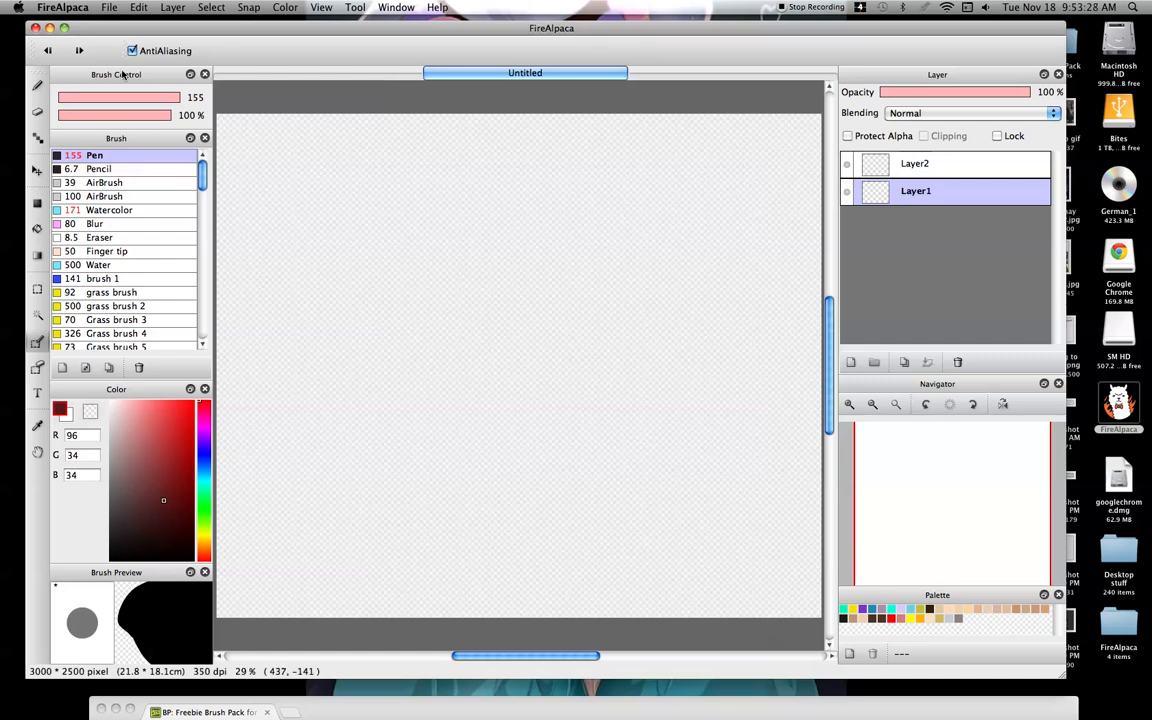
left_click_drag(152, 102, 265, 121)
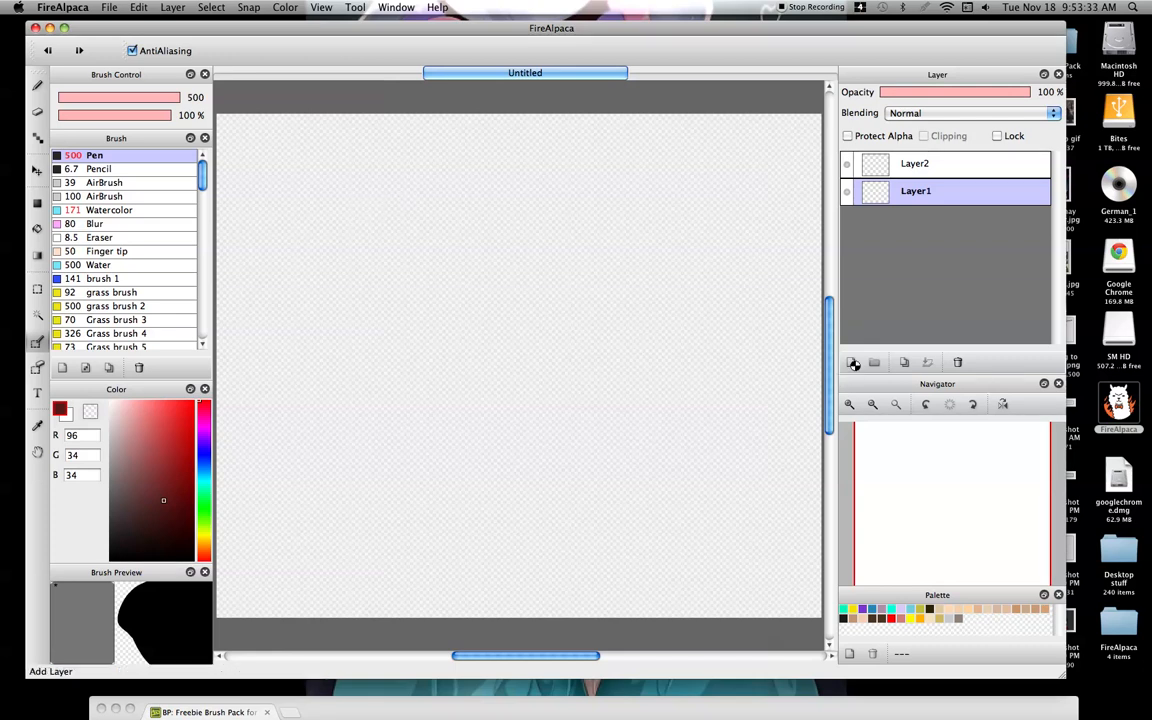
- Add a new layer above Layer1 and draw a heart outline on it using the Pen brush at size 91
left_click(851, 362)
left_click(37, 85)
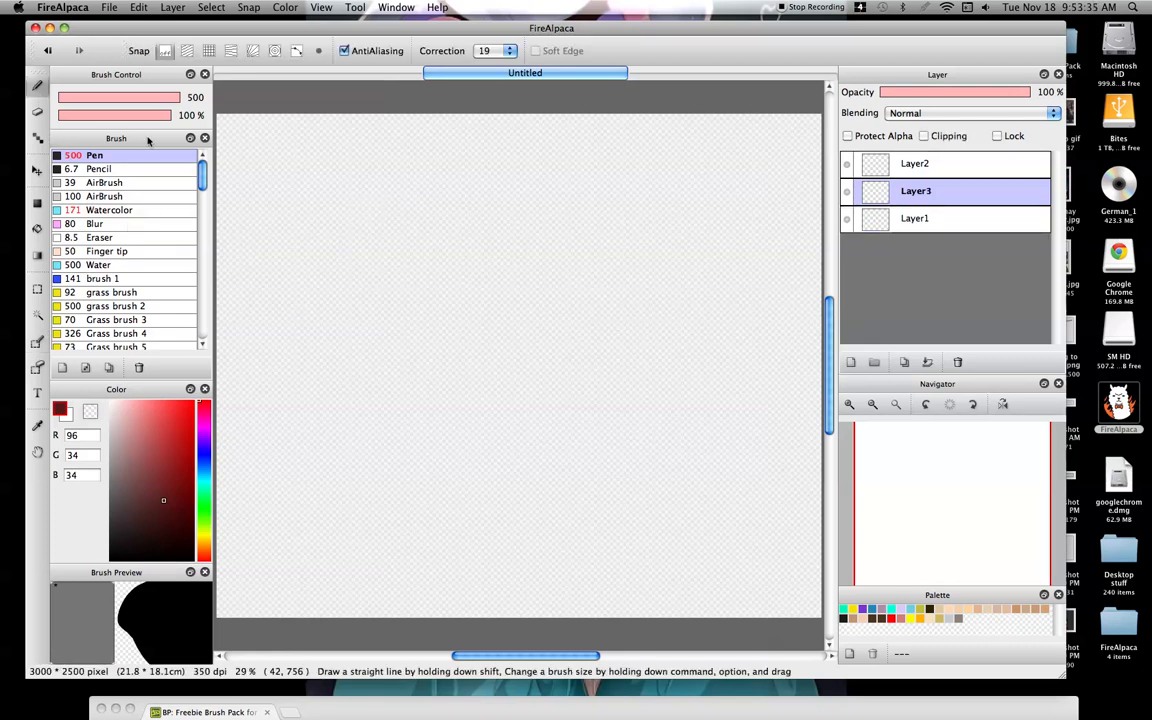
mouse_move(165, 99)
left_mouse_down()
mouse_move(124, 98)
mouse_move(136, 98)
left_mouse_up()
mouse_move(424, 265)
left_mouse_down()
mouse_move(524, 194)
mouse_move(403, 446)
mouse_move(425, 268)
mouse_move(350, 190)
mouse_move(338, 282)
mouse_move(382, 392)
mouse_move(387, 455)
left_mouse_up()
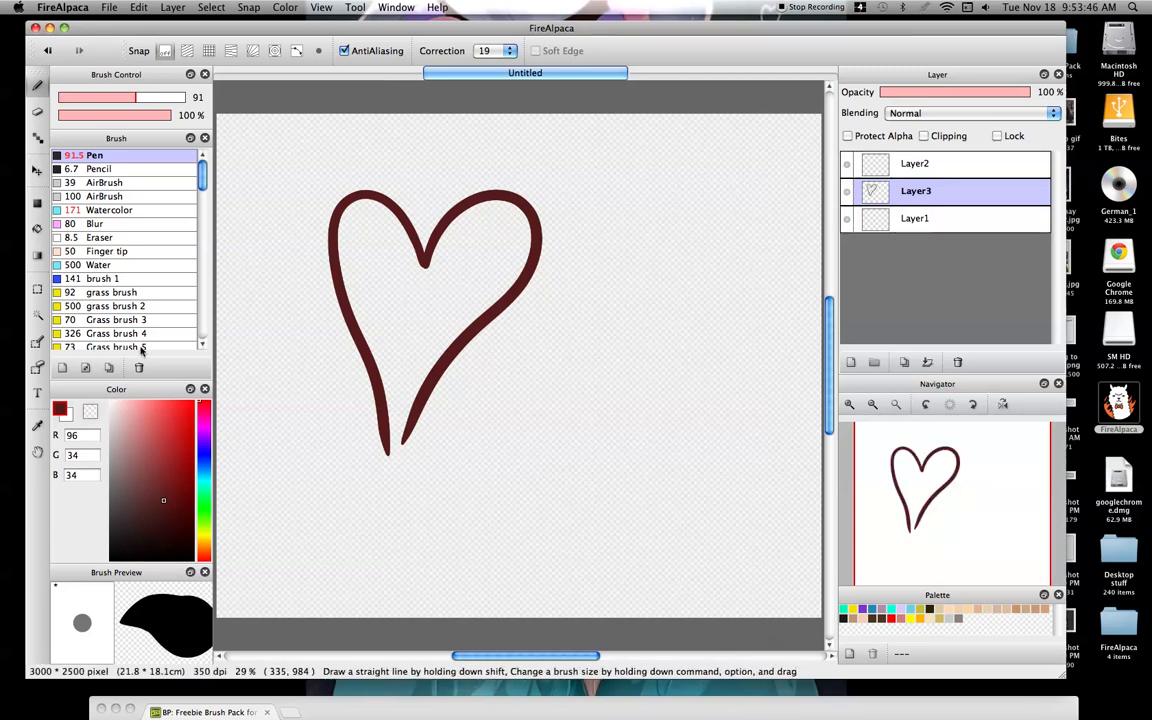
- Paint a selection along the heart outline using the Select Pen at size 500, and scribble bright green Pen strokes inside it
left_click(32, 344)
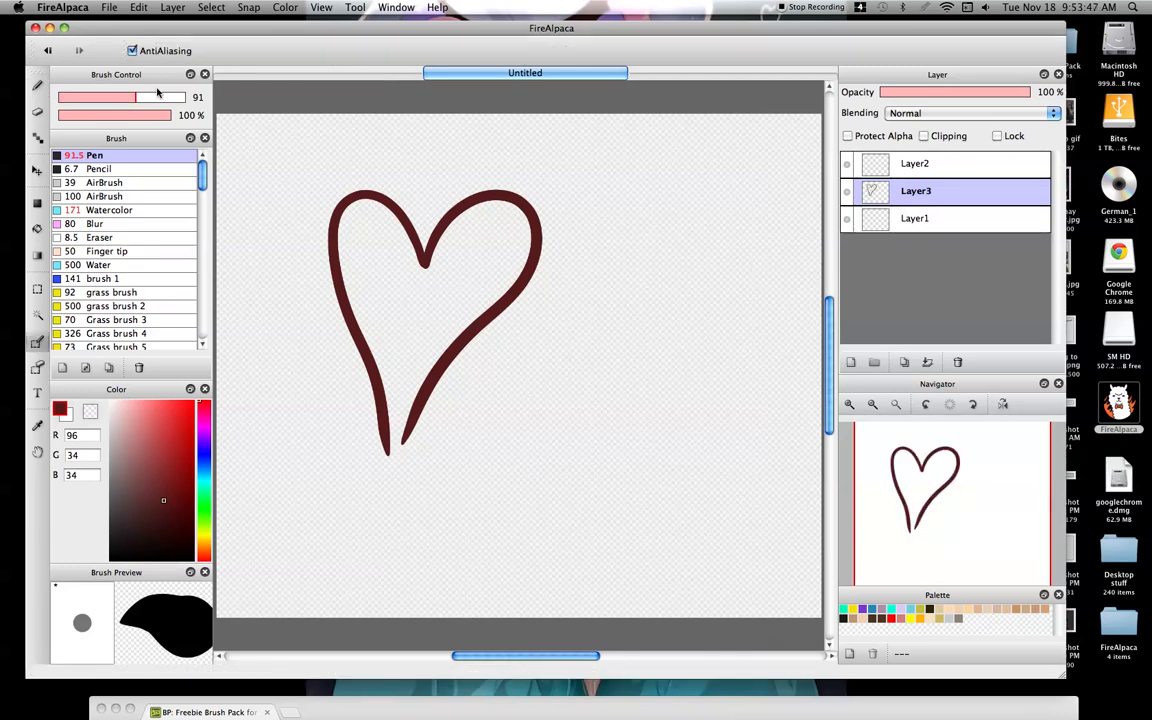
mouse_move(340, 425)
left_mouse_down()
mouse_move(374, 368)
mouse_move(286, 321)
mouse_move(270, 245)
mouse_move(306, 196)
mouse_move(428, 268)
mouse_move(433, 231)
mouse_move(484, 205)
mouse_move(554, 202)
mouse_move(529, 315)
mouse_move(442, 349)
mouse_move(447, 371)
mouse_move(416, 454)
left_mouse_up()
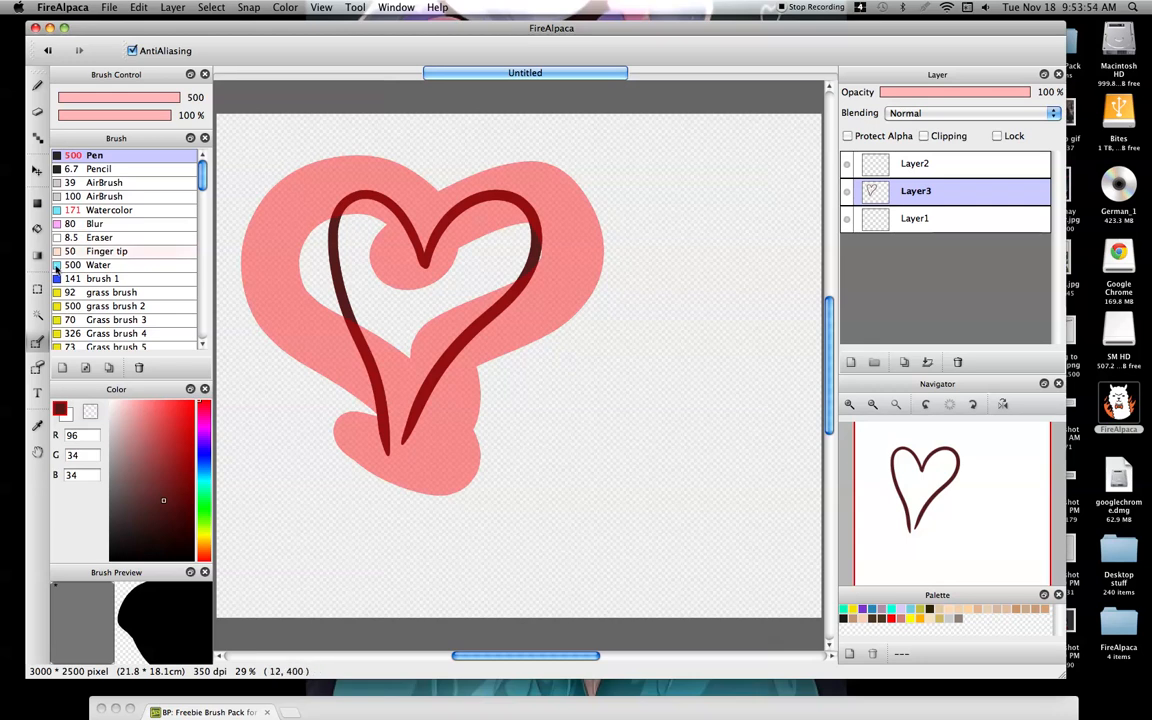
left_click(39, 88)
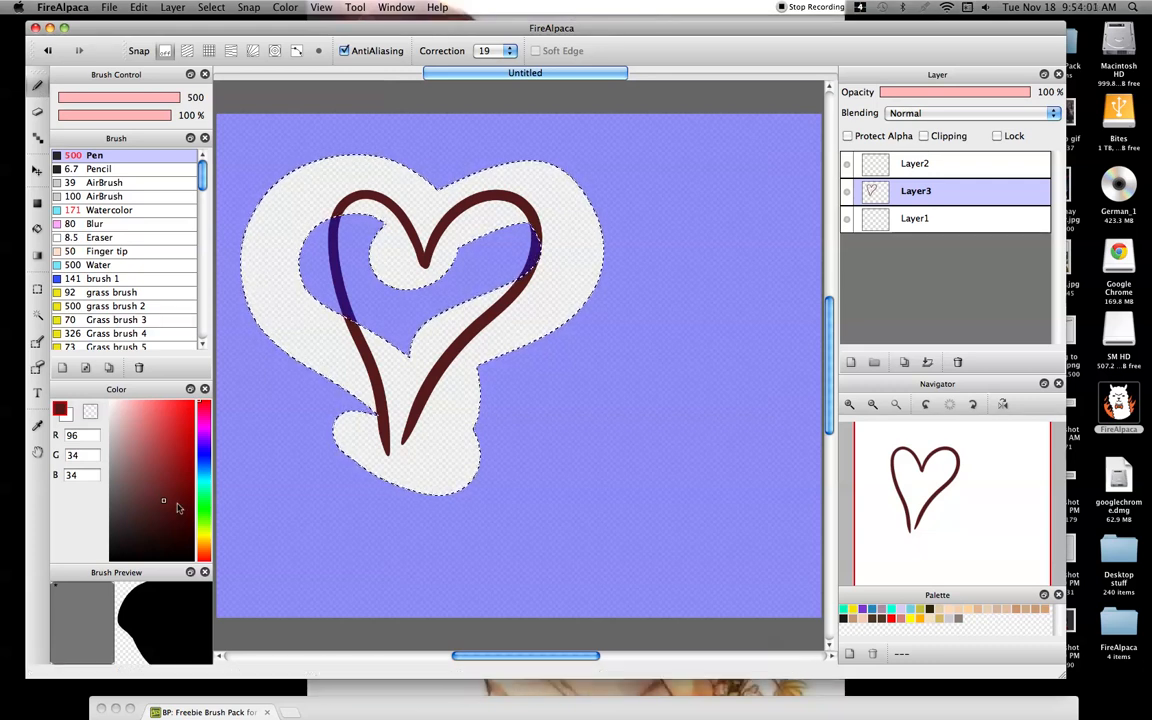
left_click(204, 501)
left_click_drag(180, 431, 196, 400)
mouse_move(413, 113)
left_mouse_down()
mouse_move(261, 372)
mouse_move(366, 185)
mouse_move(431, 137)
mouse_move(324, 467)
mouse_move(551, 135)
mouse_move(469, 385)
mouse_move(480, 522)
mouse_move(566, 548)
left_mouse_up()
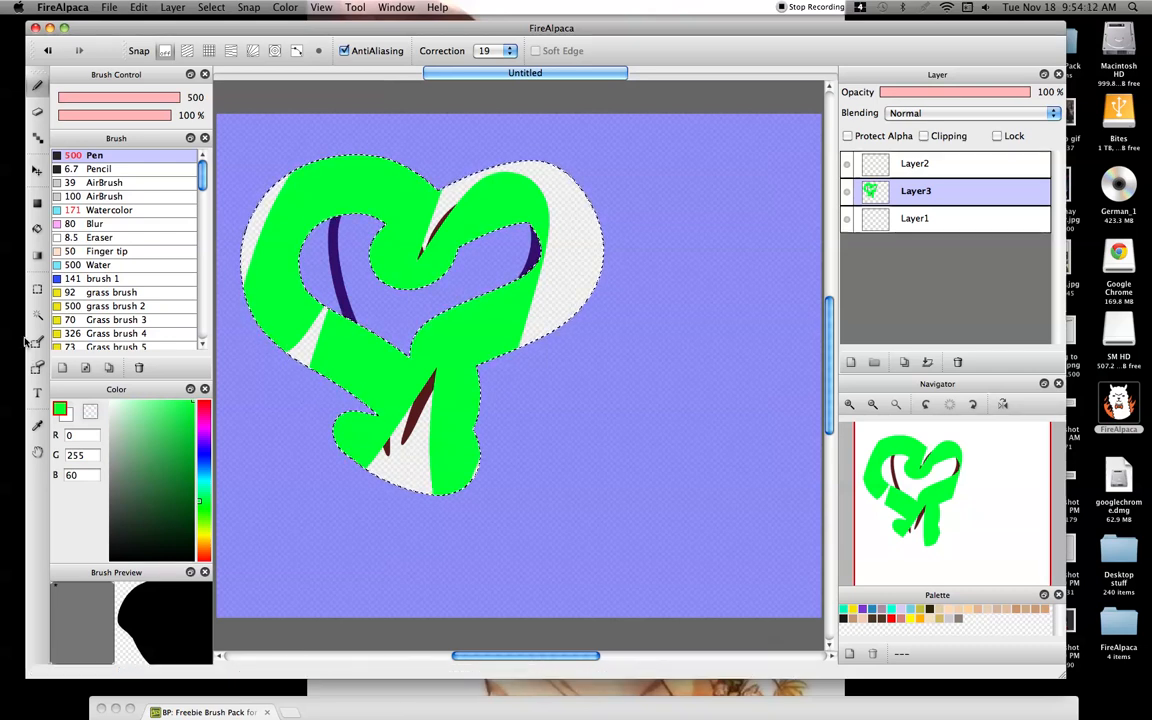
- Remove parts of the selection across the heart's bottom, middle and outer edge using the Select Eraser
left_click(37, 367)
mouse_move(423, 453)
left_mouse_down()
mouse_move(398, 470)
mouse_move(406, 482)
left_mouse_up()
mouse_move(589, 309)
left_mouse_down()
mouse_move(558, 232)
mouse_move(470, 285)
mouse_move(301, 311)
mouse_move(248, 262)
left_mouse_up()
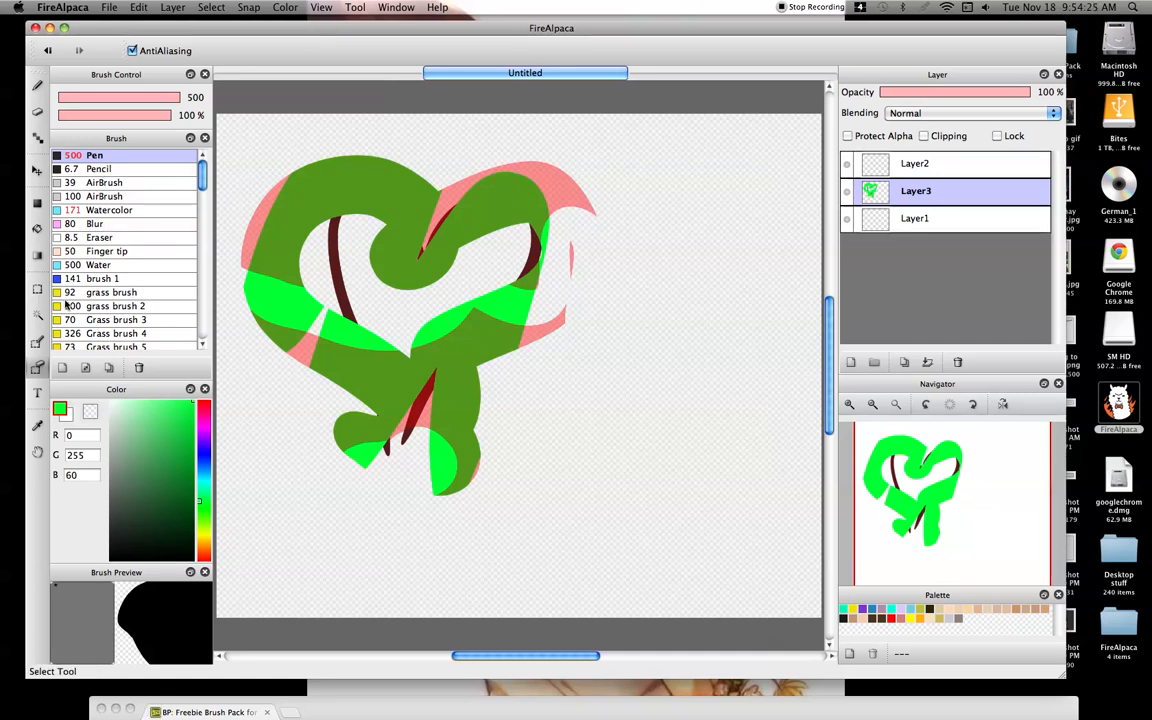
- Deselect everything and clear the heart artwork from Layer3
left_click(37, 289)
key("Delete")
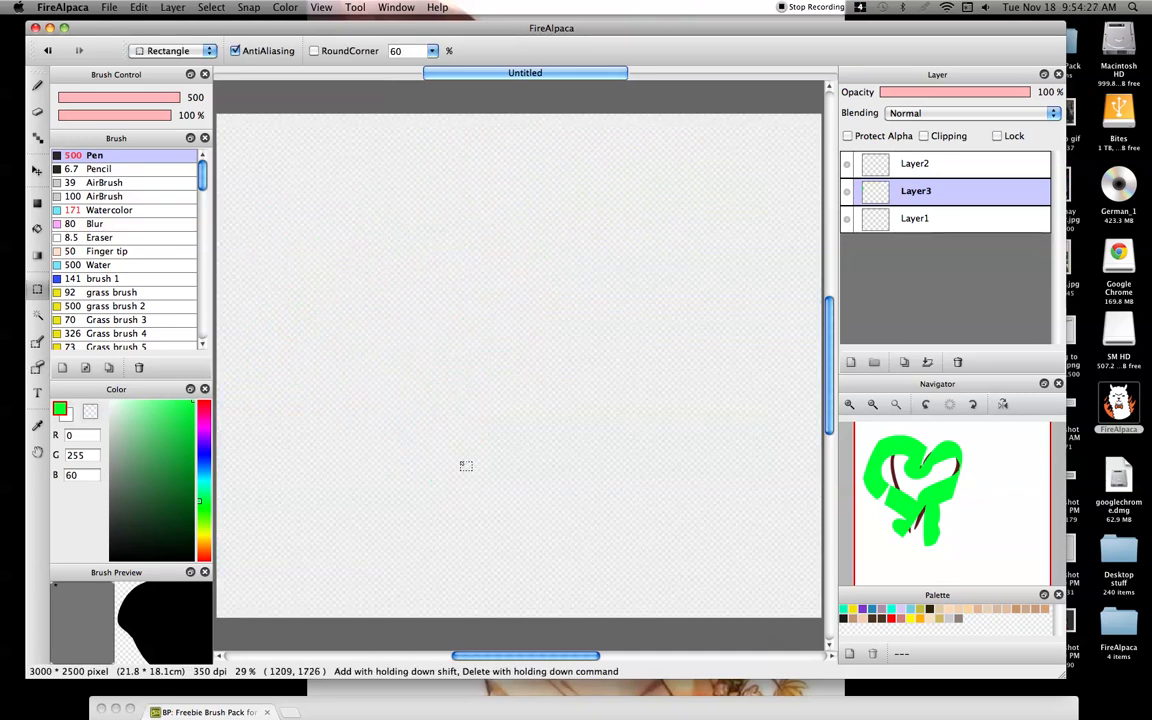
- Set the colour to black and place the text "FireAlpaca" in the upper part of the canvas using the Text tool
left_click(37, 392)
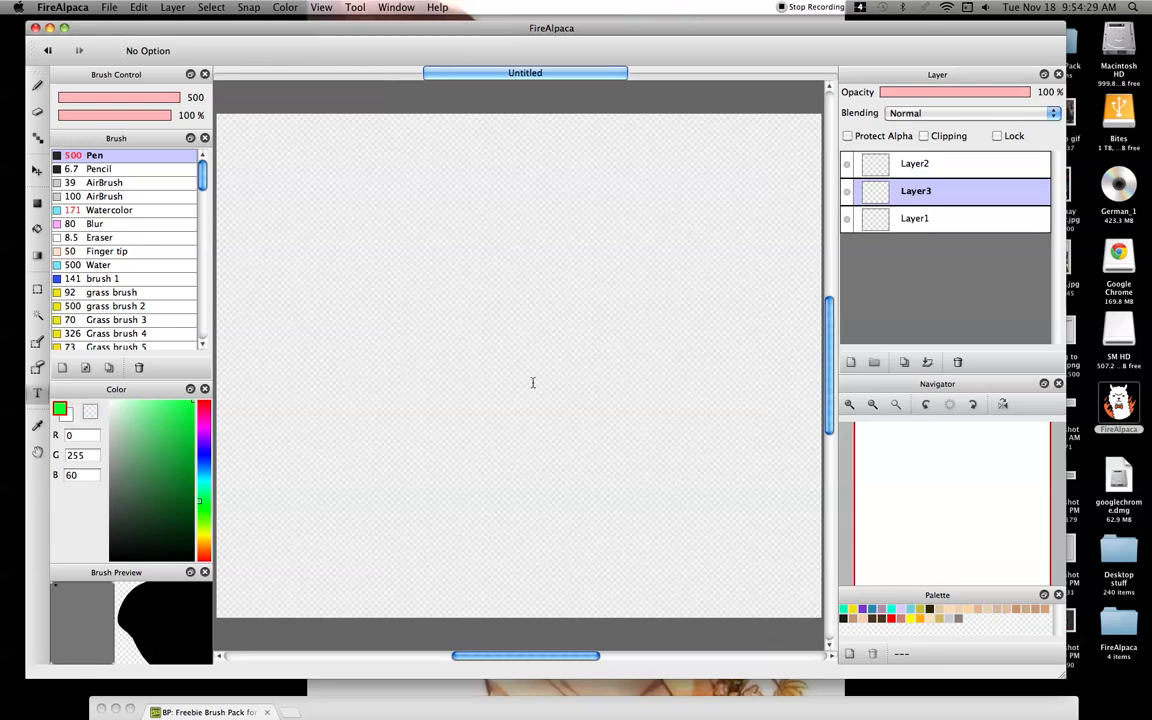
left_click_drag(128, 518, 109, 561)
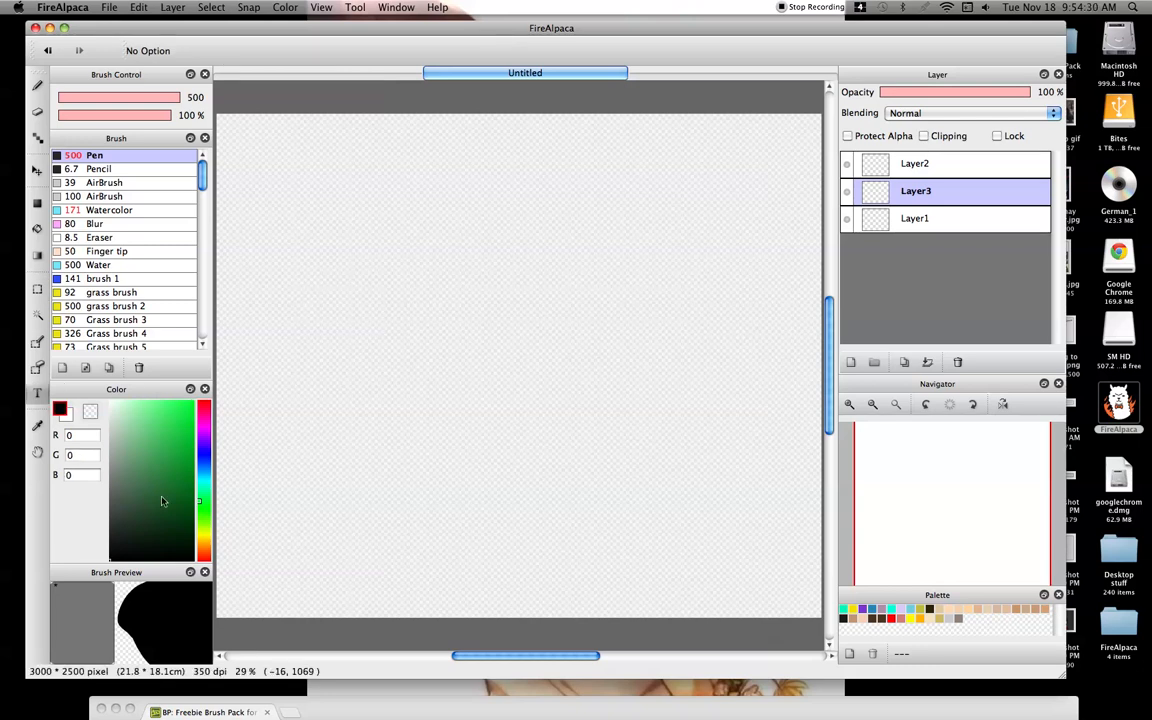
left_click(310, 173)
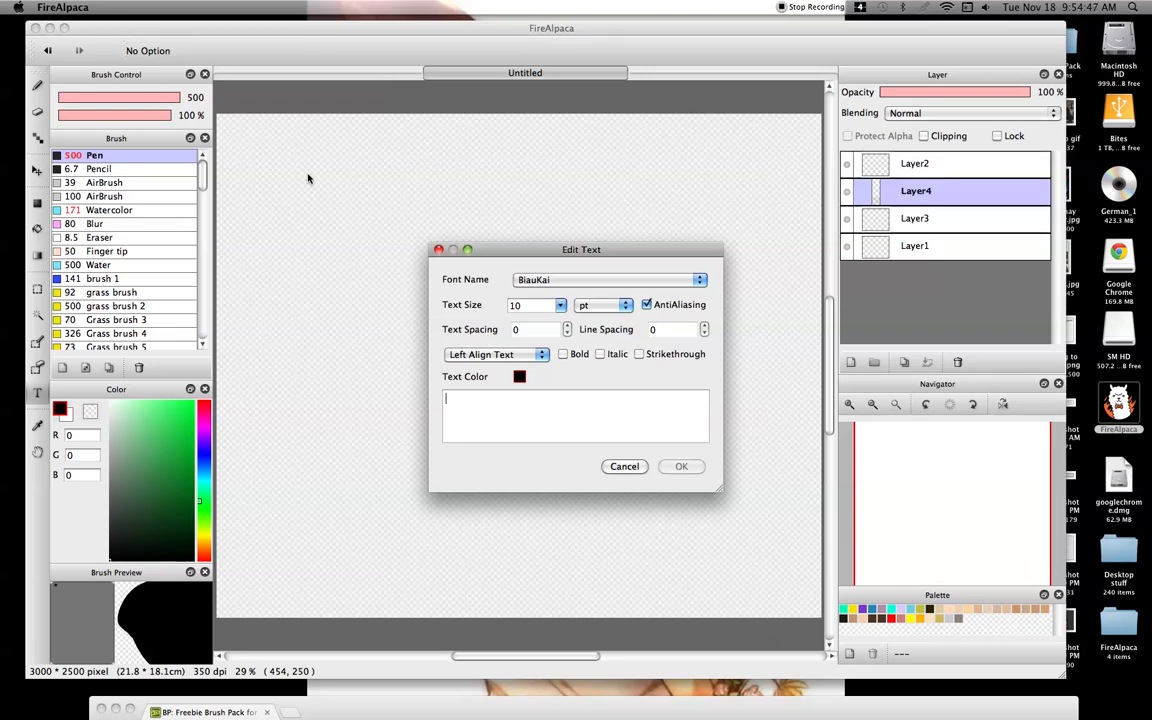
type("Fire")
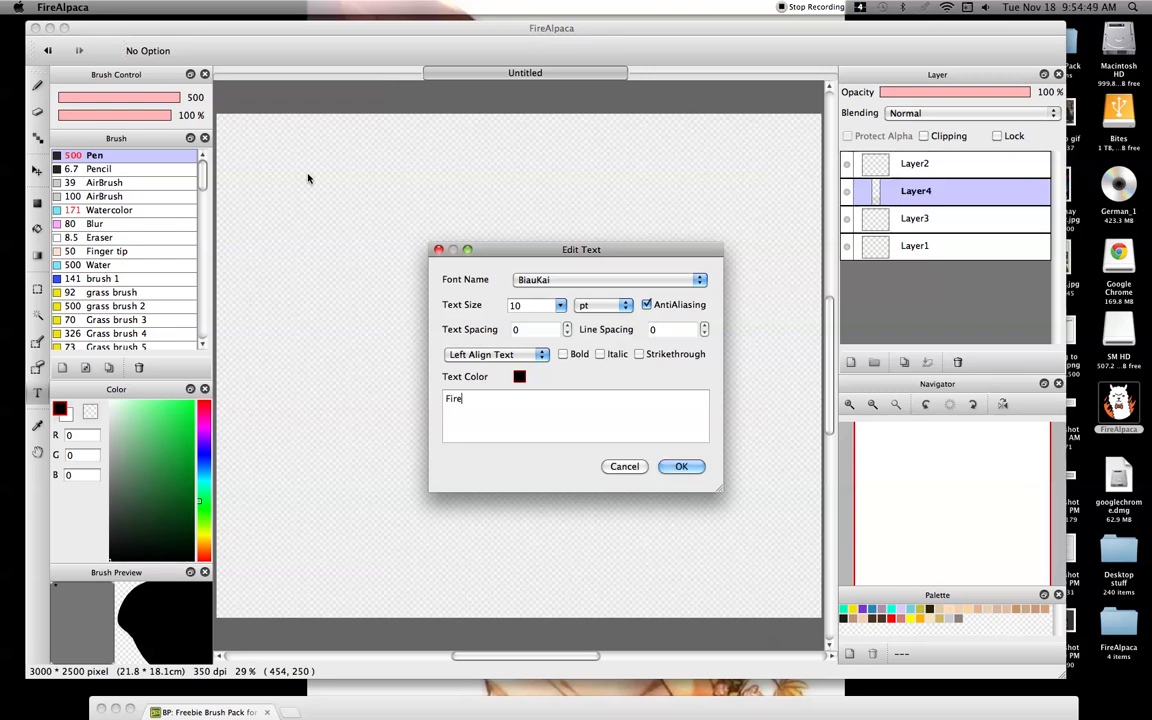
type("Alpaca")
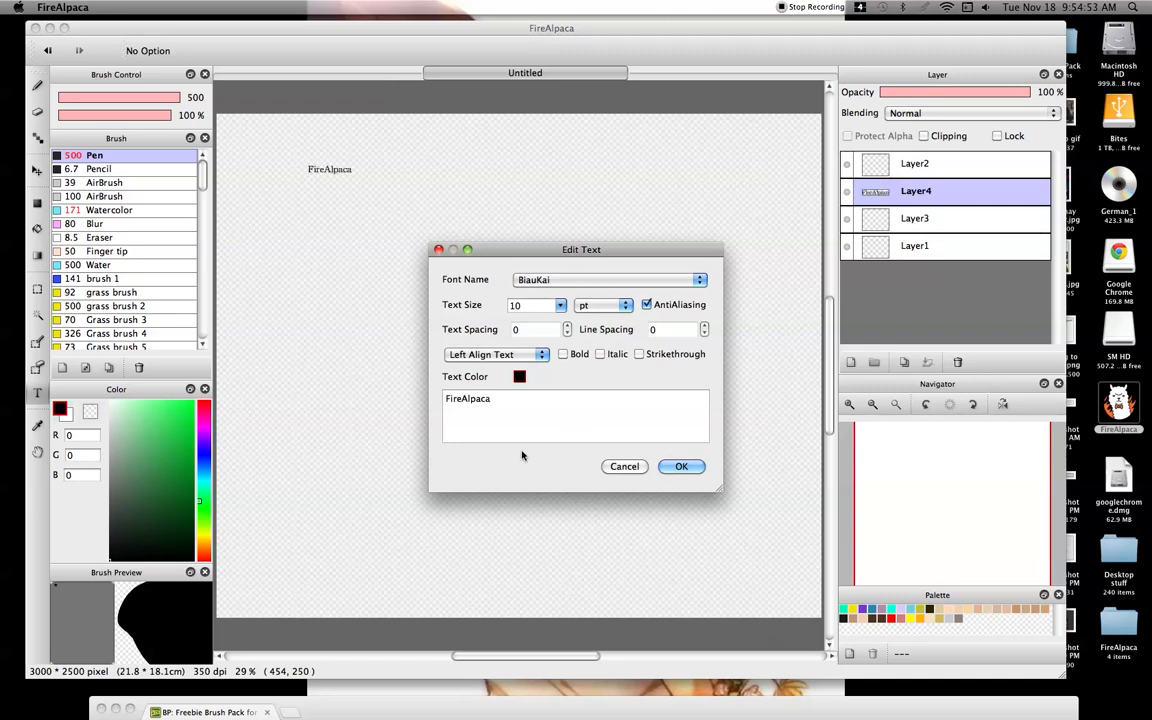
- Set the text's font to Brush Script MT and its size to 72 pt
left_click(555, 279)
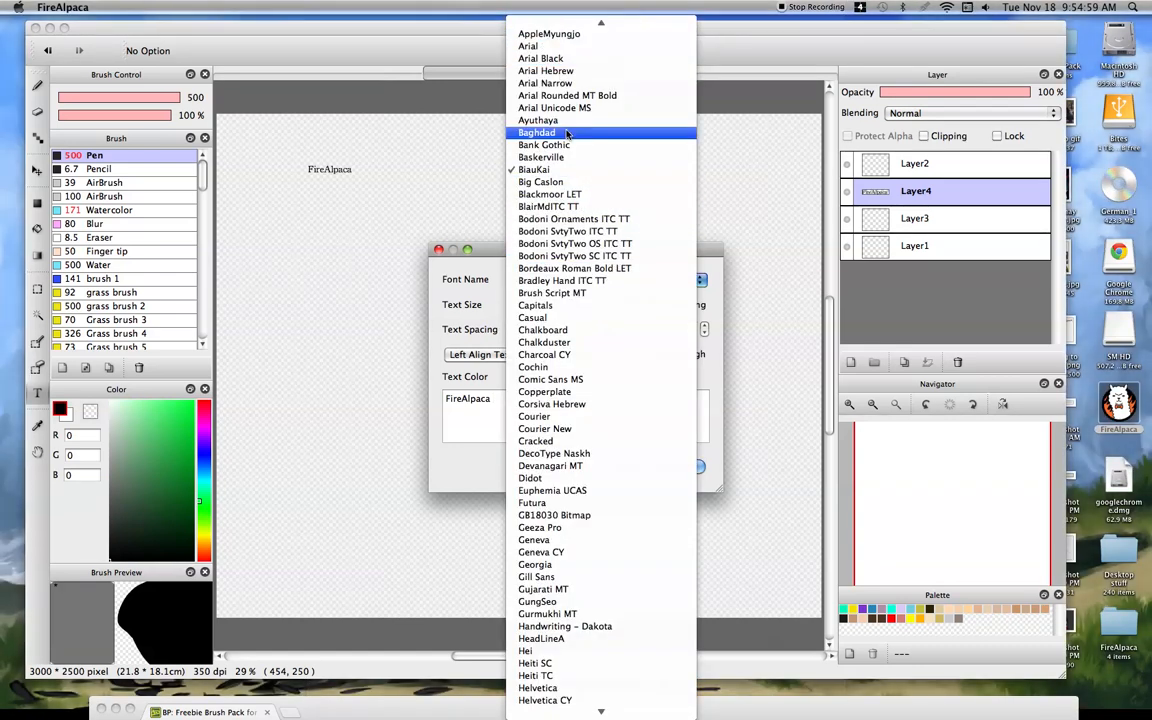
left_click(556, 293)
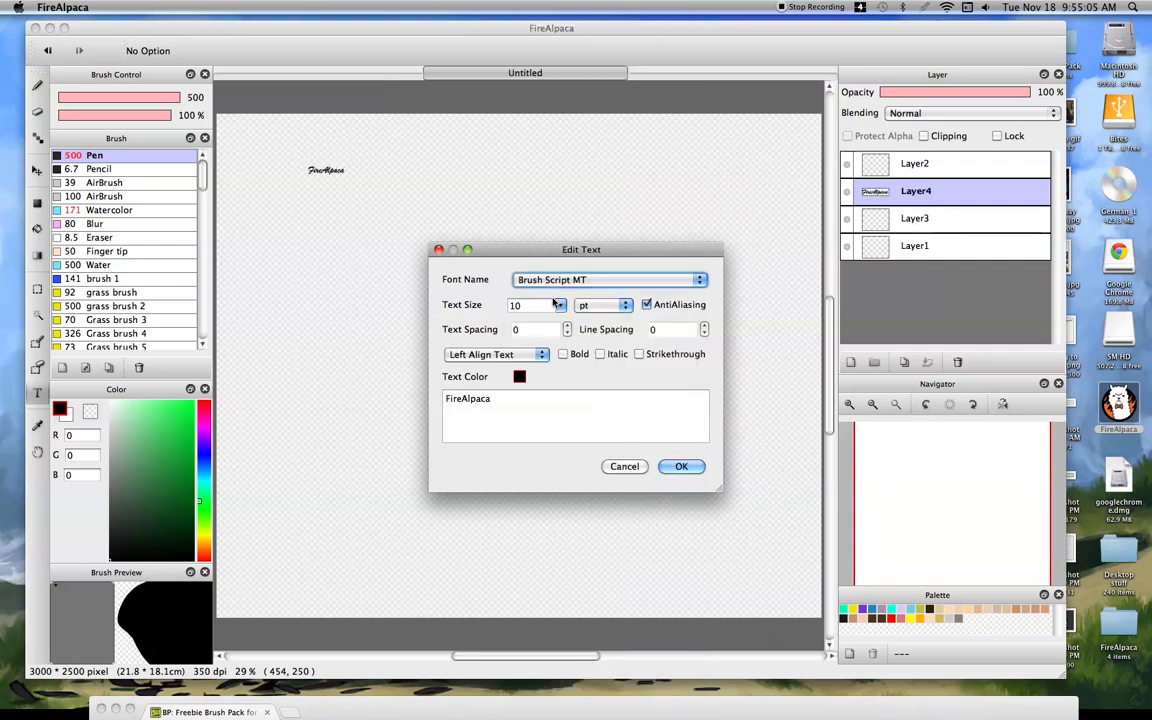
left_click(560, 305)
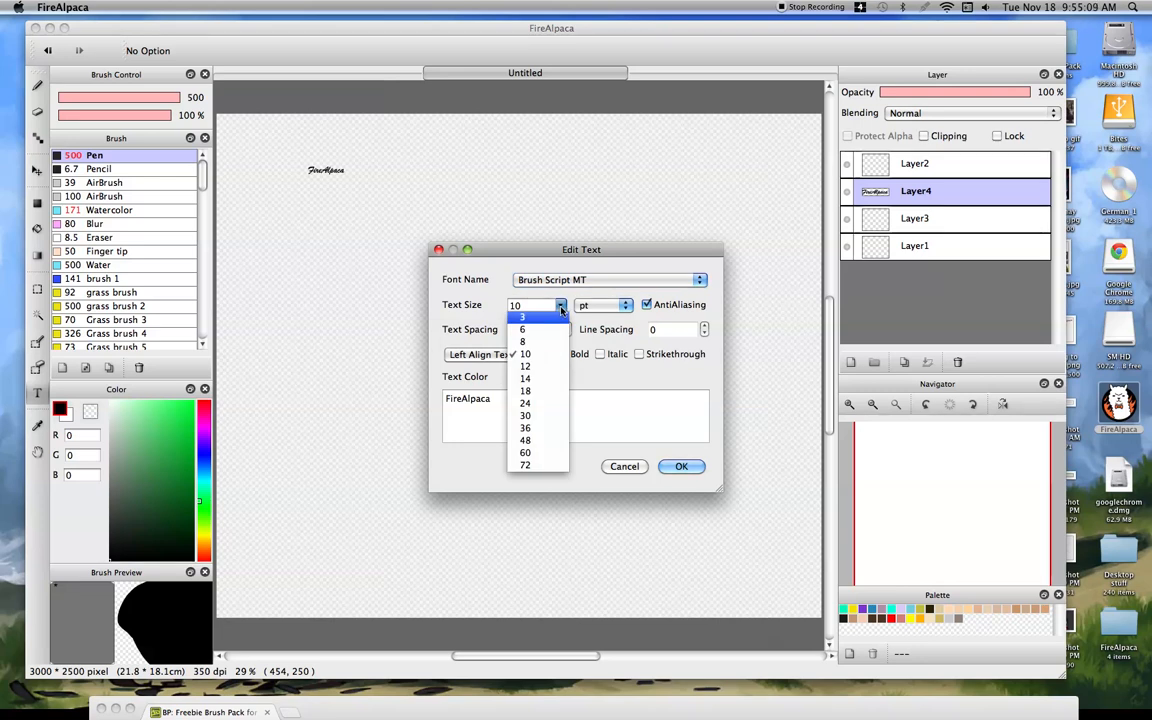
left_click(525, 465)
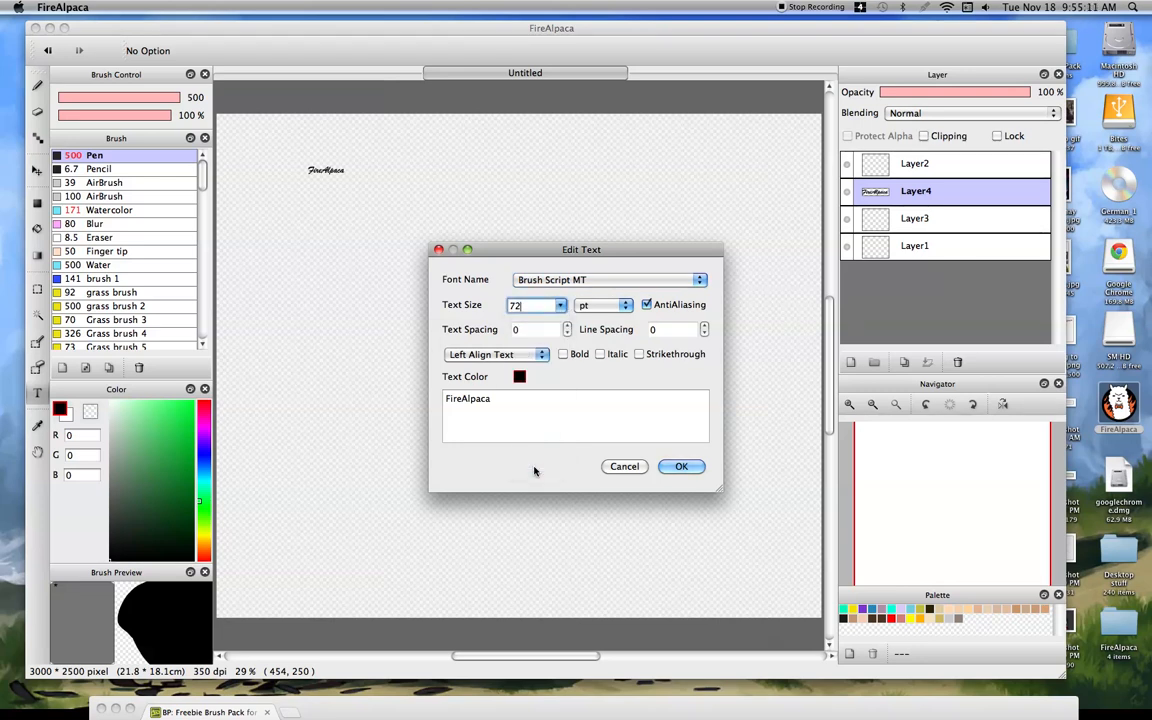
left_click(627, 307)
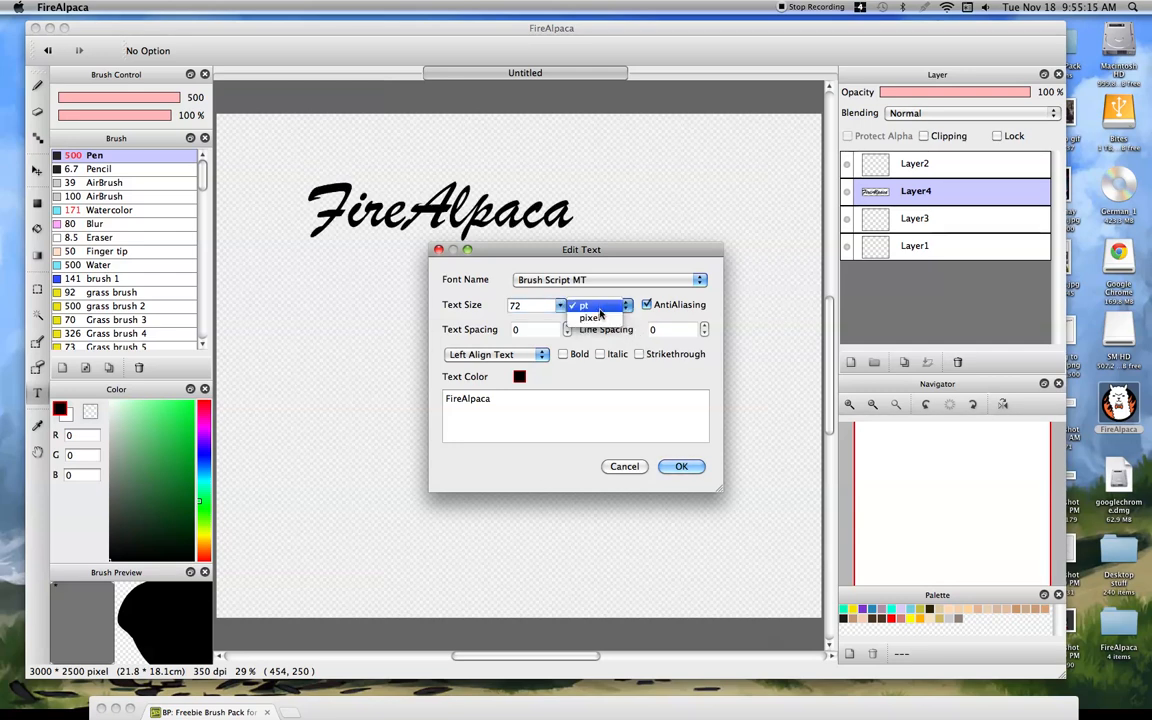
left_click(620, 371)
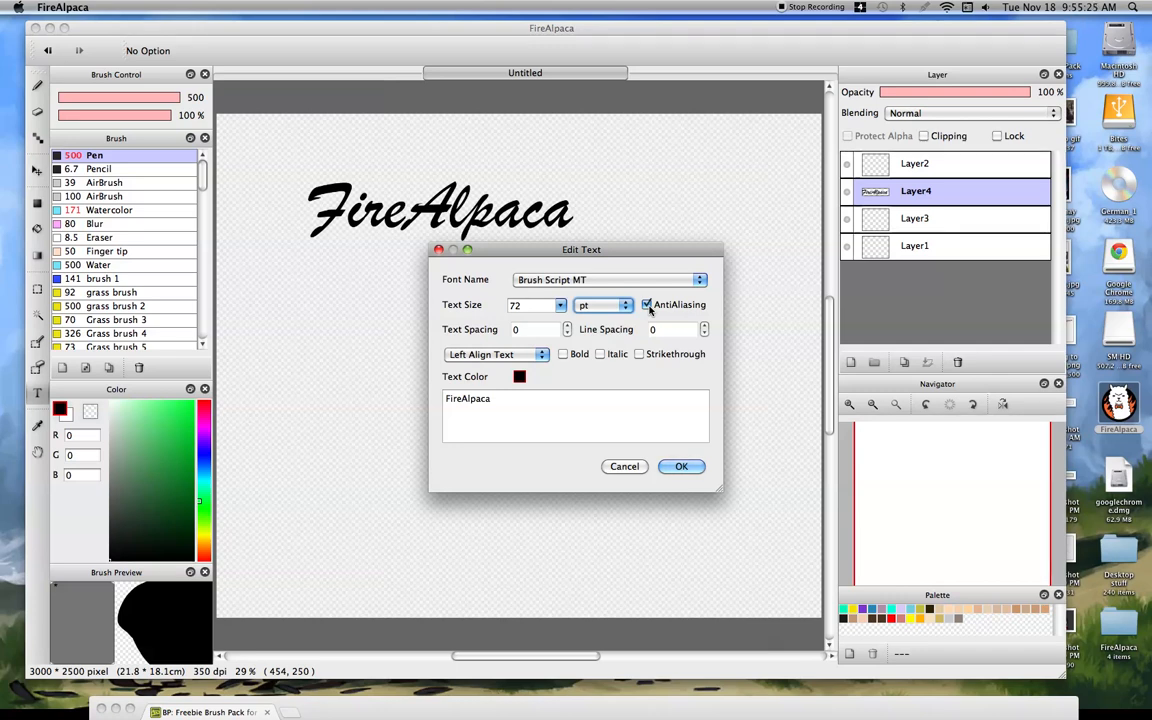
- Try wider and tighter text spacing, and set it back to 0
left_click(567, 327)
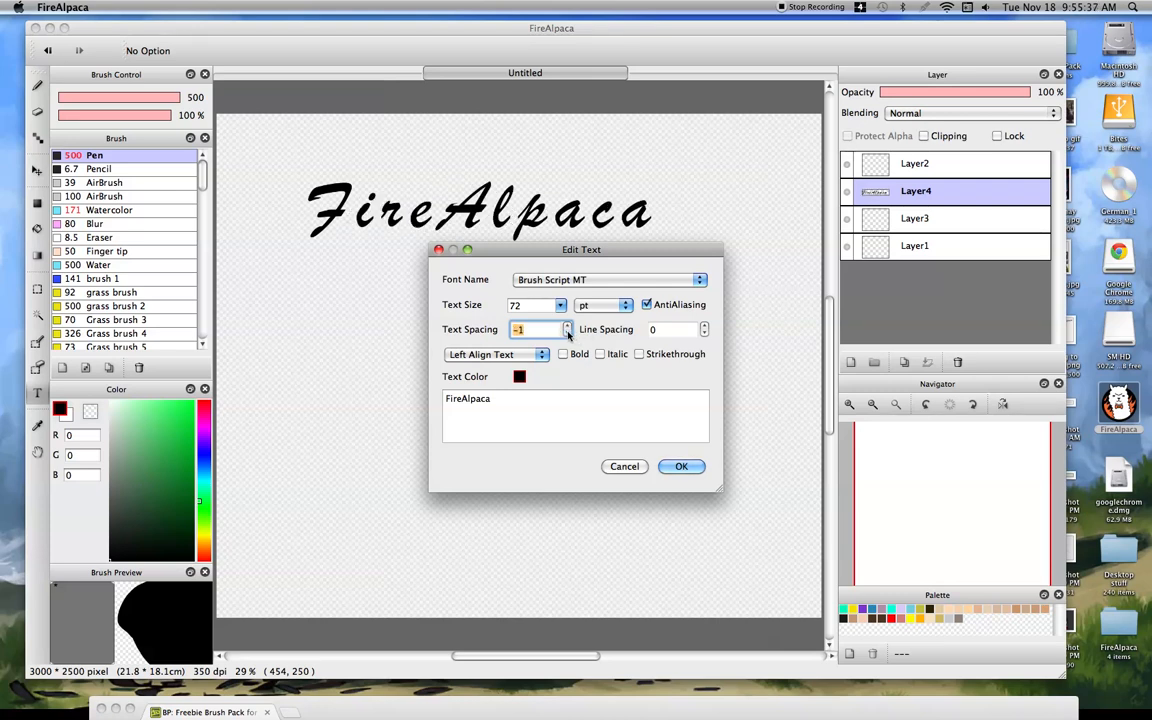
left_click(567, 333)
left_click(567, 333)
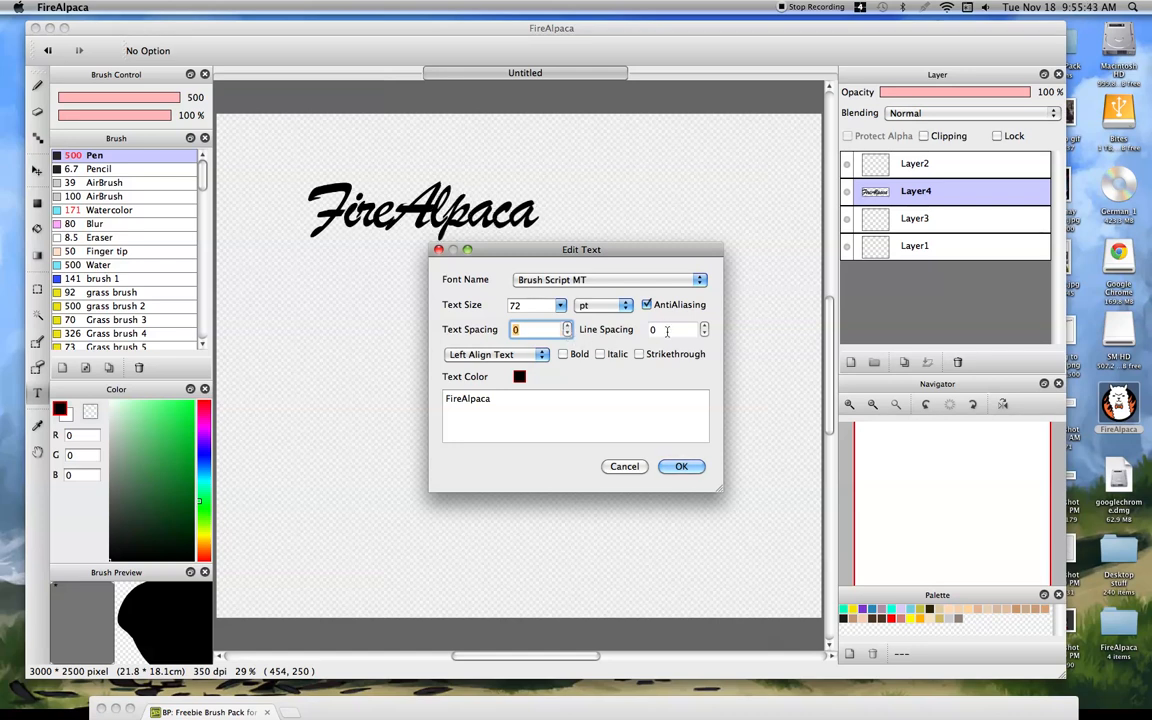
- Add a second line reading "Tutorial" below "FireAlpaca" in the text
left_click(538, 401)
key("Return")
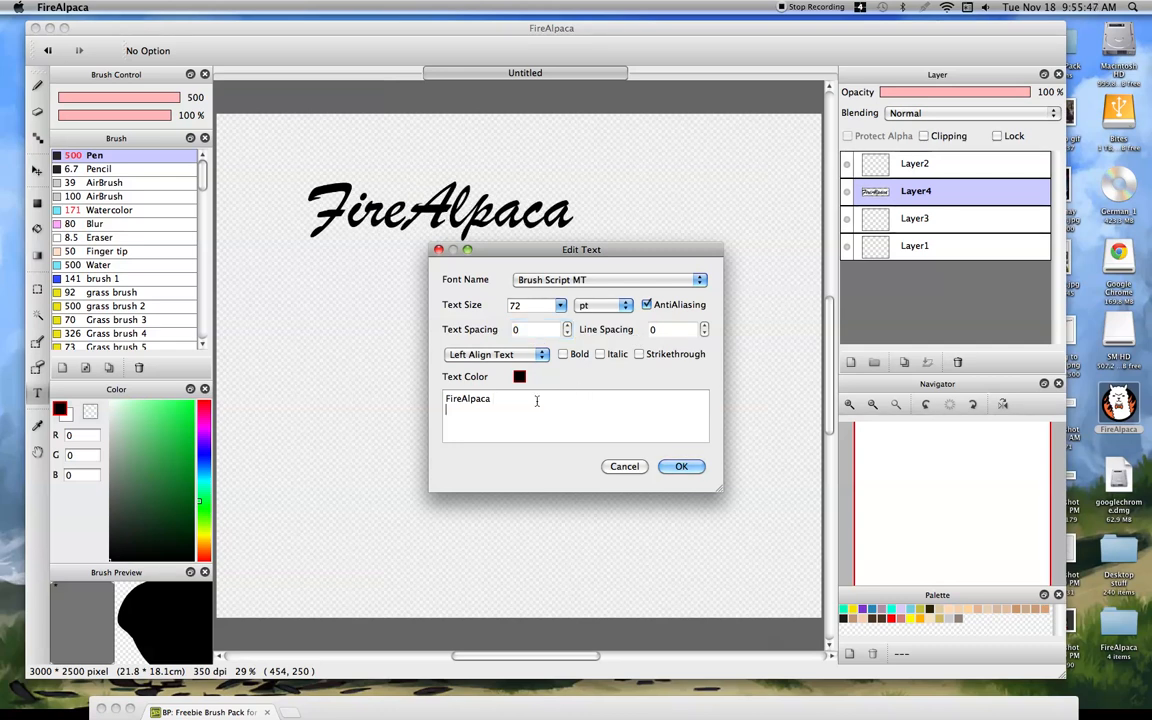
type("Tutorial")
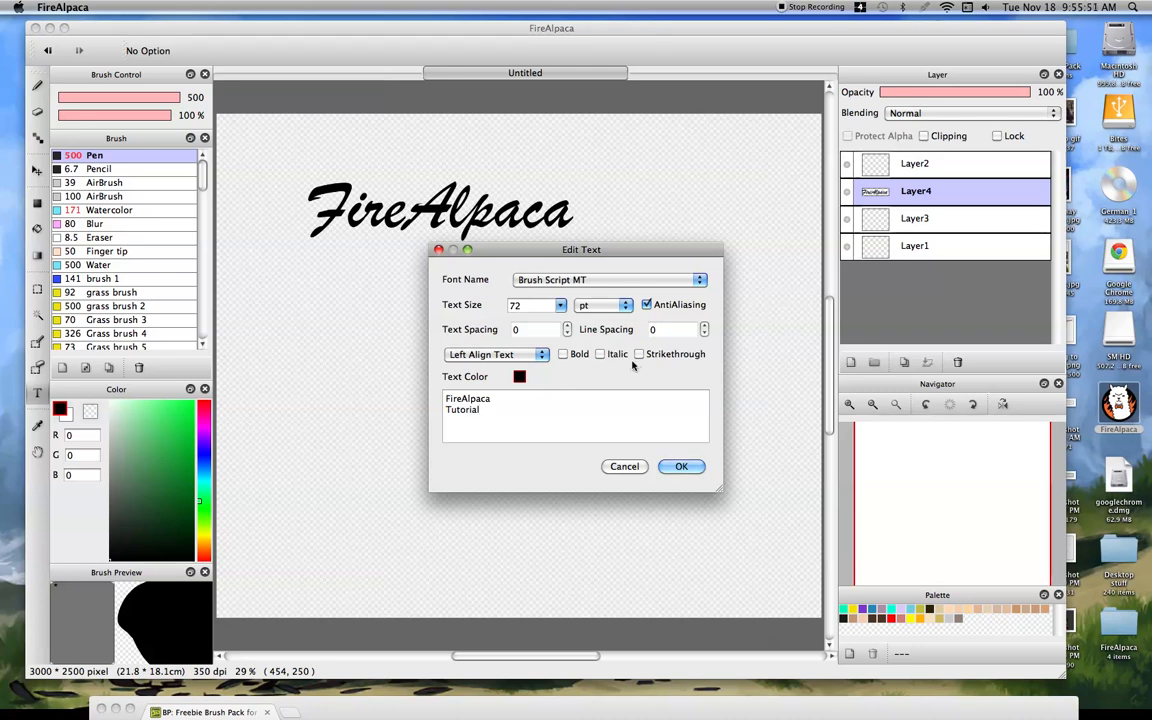
- Uncover the text by moving the Edit Text dialog aside, and try larger and smaller line spacing before restoring it to 0
left_click_drag(623, 257, 775, 283)
left_click(858, 353)
left_click(858, 353)
left_click(858, 353)
left_click(858, 353)
left_click(858, 353)
left_click(858, 353)
left_click(858, 360)
left_click(858, 360)
left_click(858, 360)
left_click(858, 360)
left_click(858, 360)
left_click(858, 360)
left_click(858, 360)
left_click(858, 360)
left_click(858, 360)
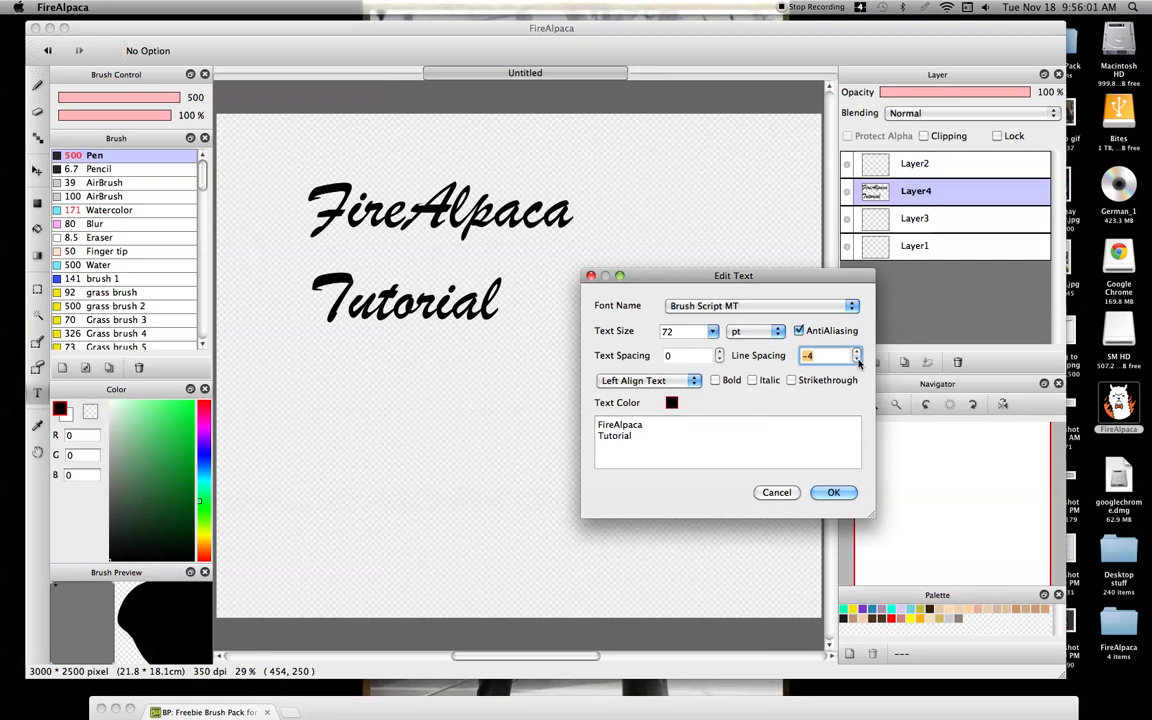
left_click(857, 354)
left_click(857, 354)
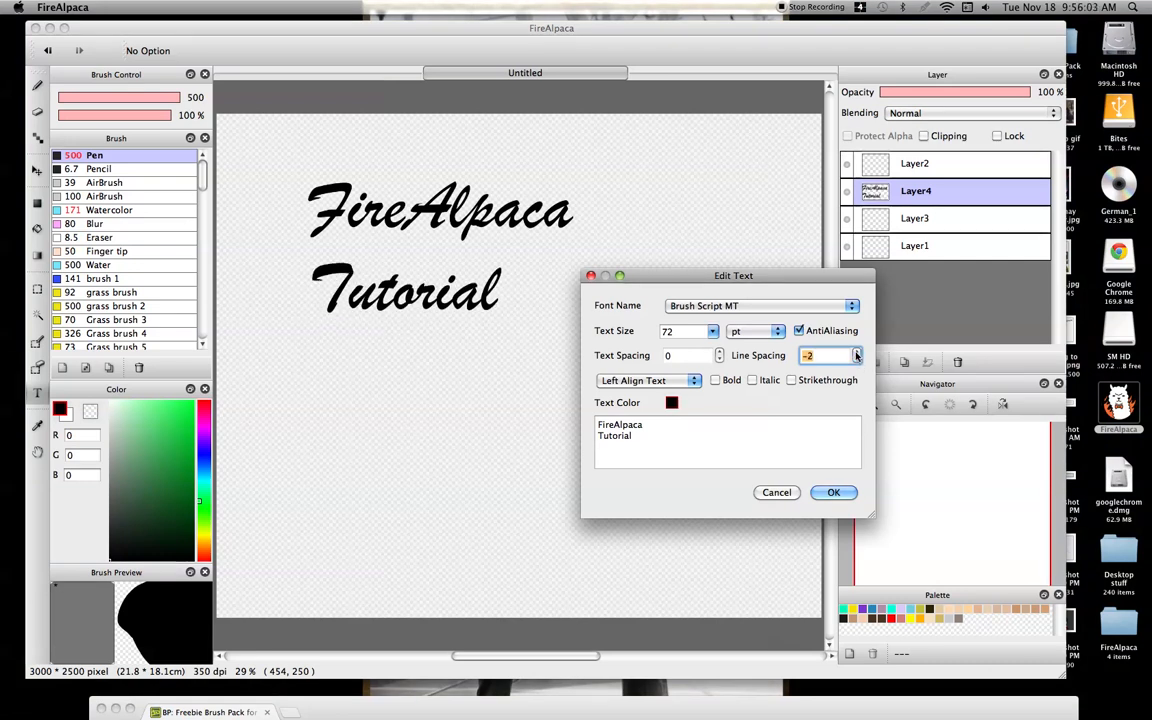
left_click(857, 354)
left_click(857, 354)
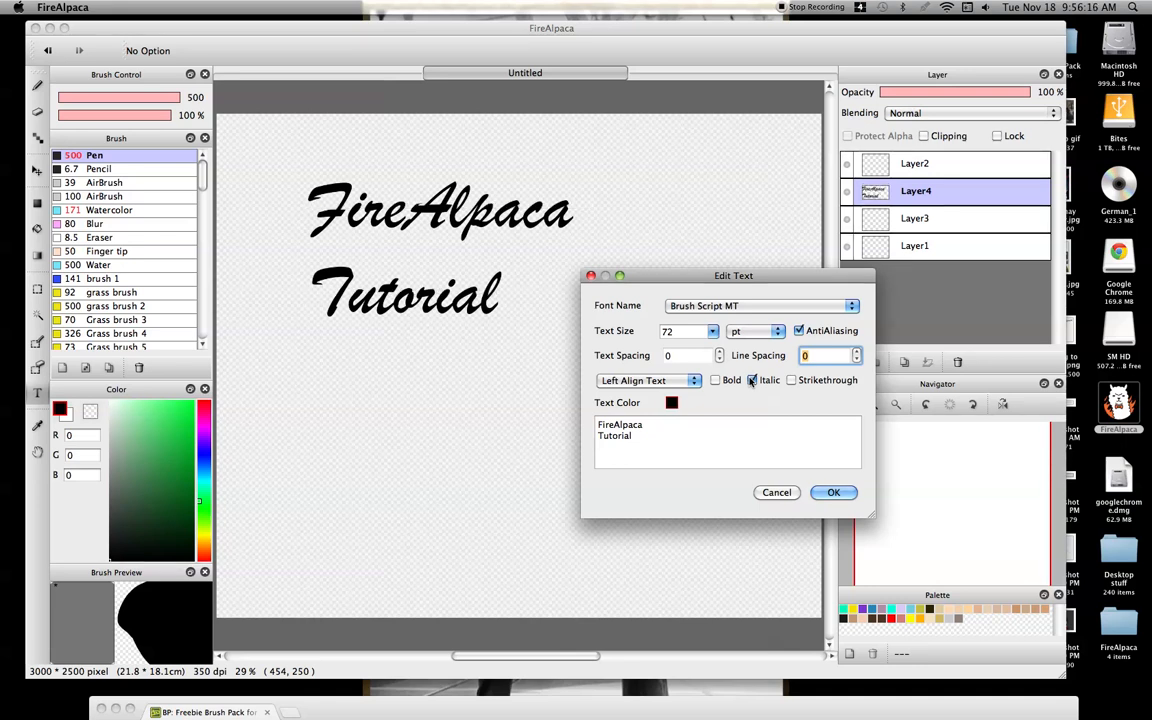
- Try the bold style and centred alignment, and finish with the two text lines aligned right
left_click(715, 381)
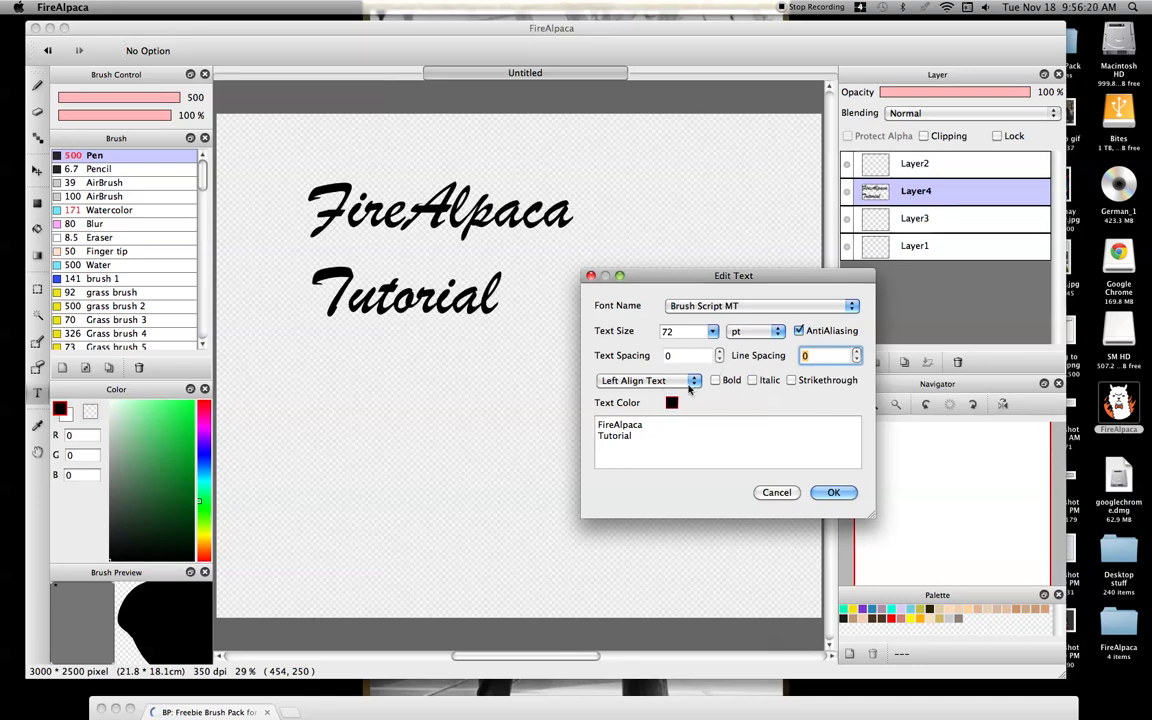
left_click(692, 382)
left_click(658, 394)
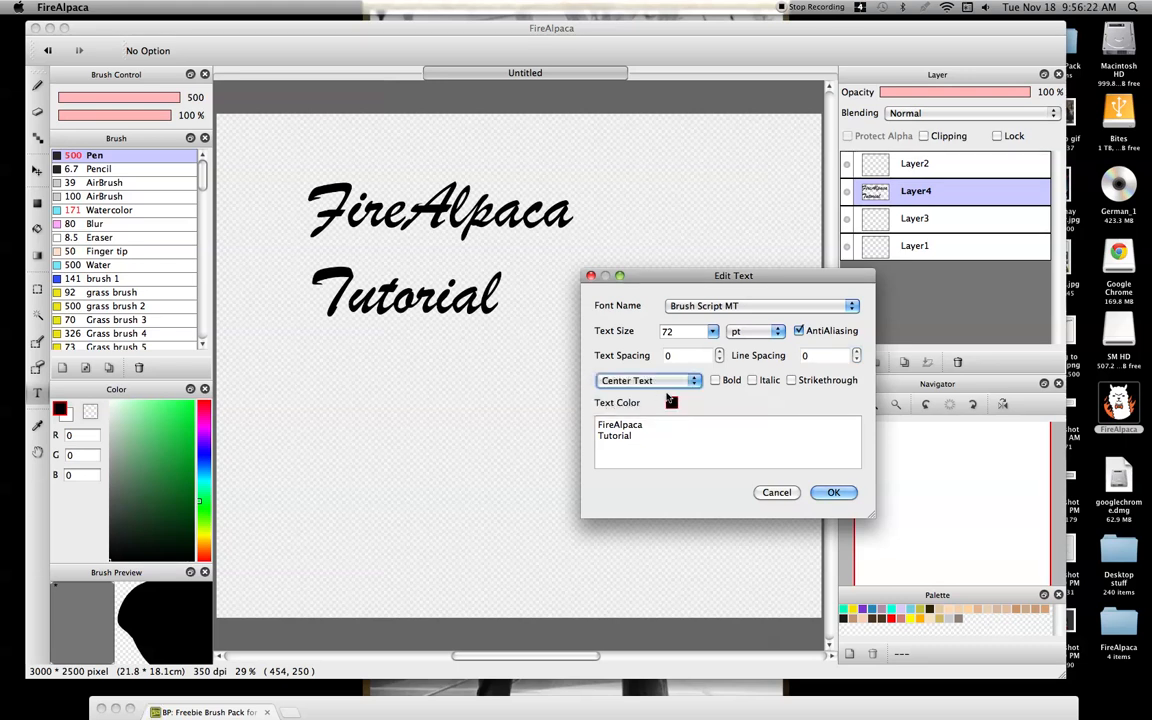
left_click(686, 382)
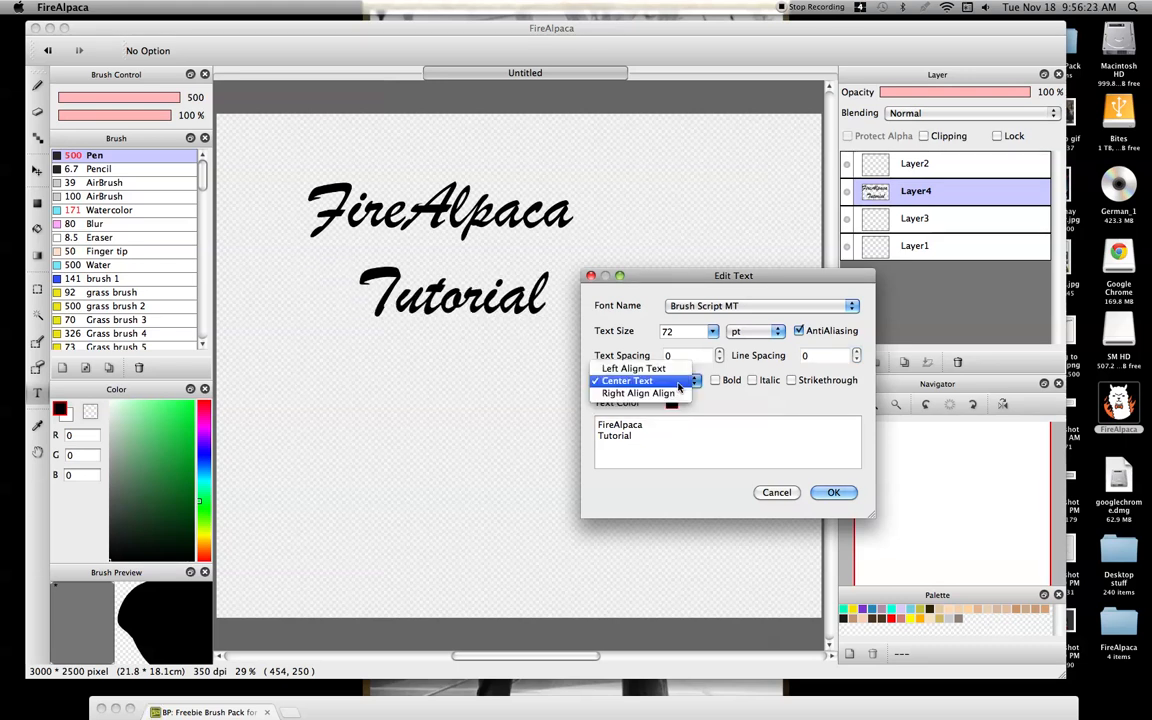
left_click(655, 396)
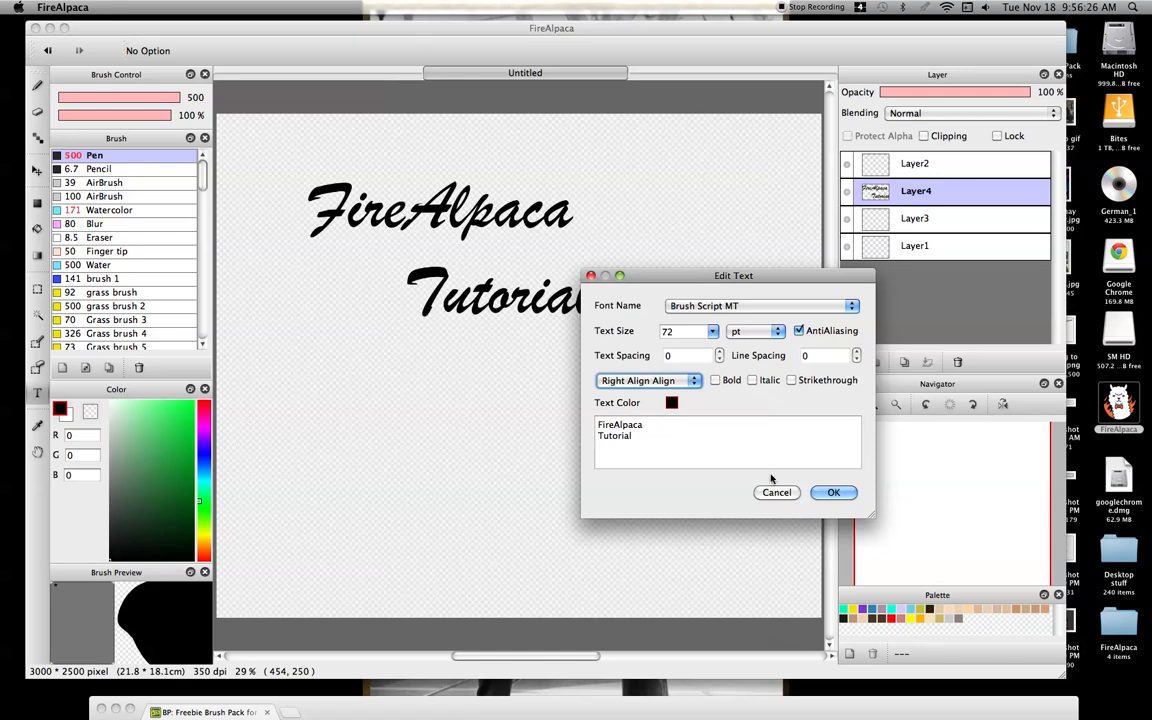
- Delete the trailing space after "FireAlpaca" so both lines align at the right edge, and confirm the text
left_click_drag(737, 276, 727, 333)
left_click_drag(587, 482, 649, 485)
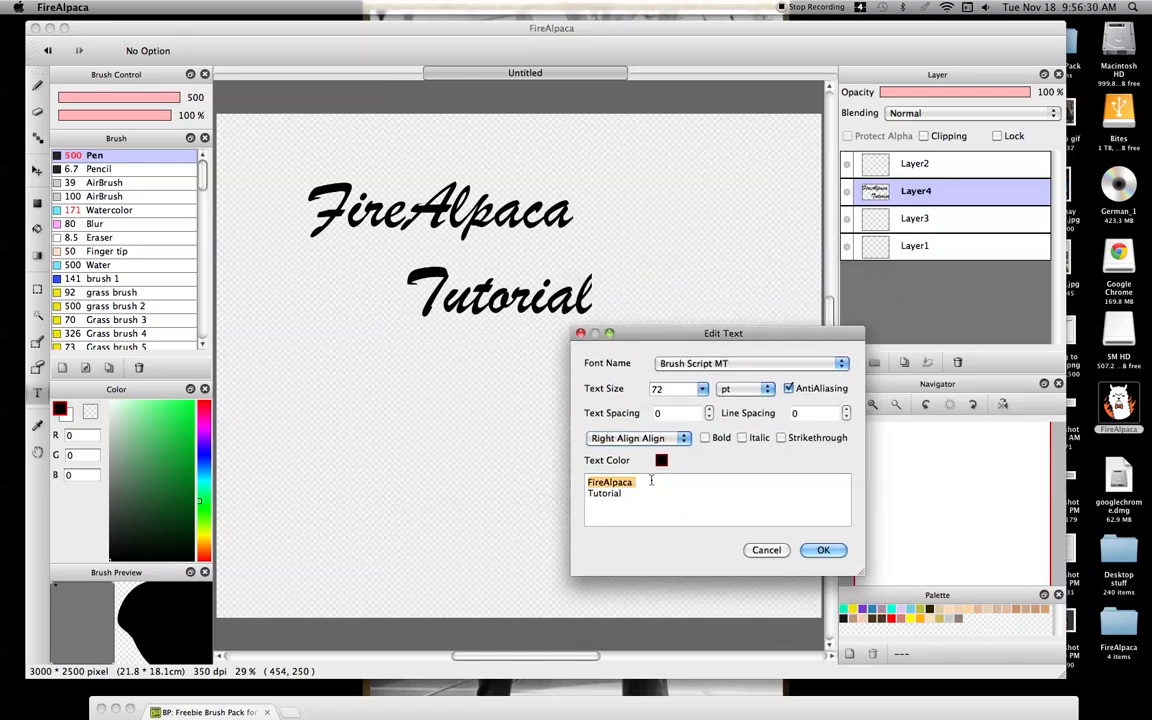
left_click(649, 485)
key("BackSpace")
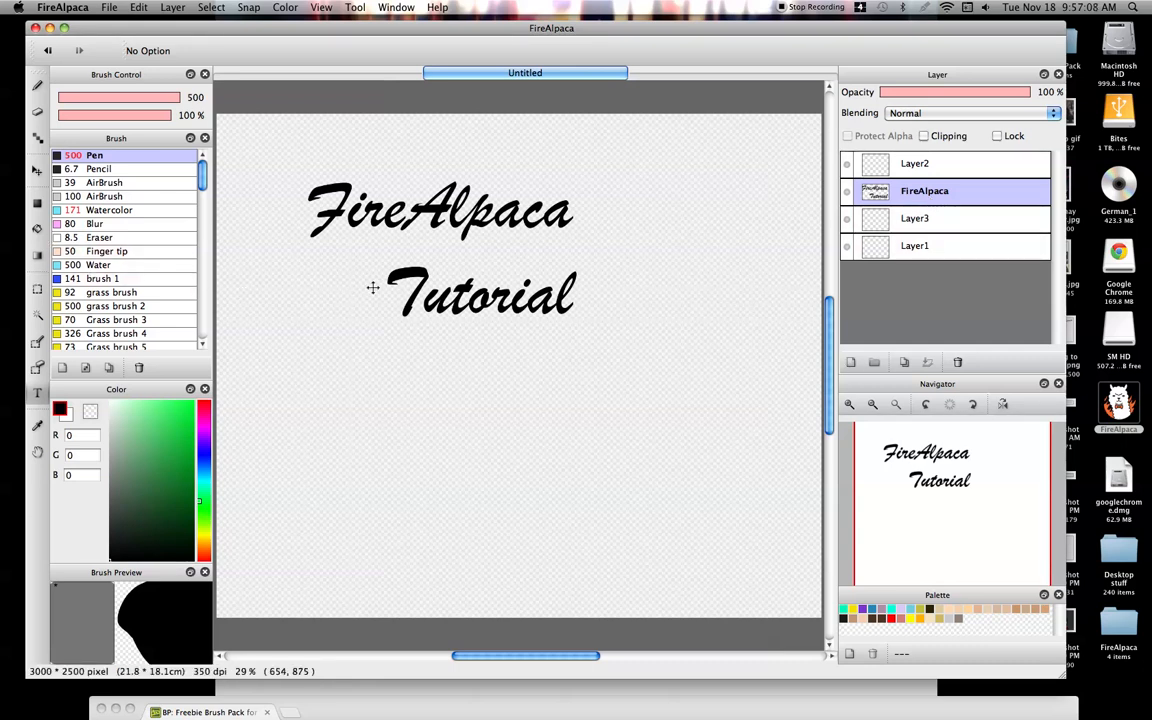
- Try the brush, eraser and dot tools on the text layer, and move the text to the canvas's upper right with the Move tool
left_click(38, 85)
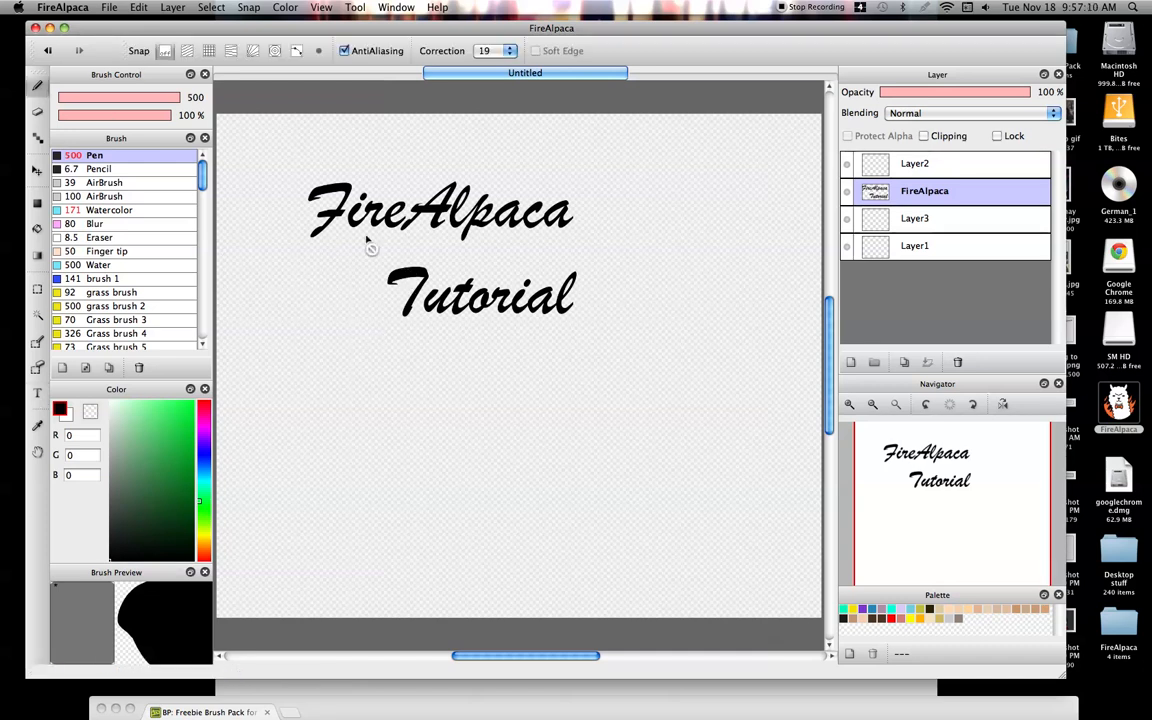
left_click(38, 112)
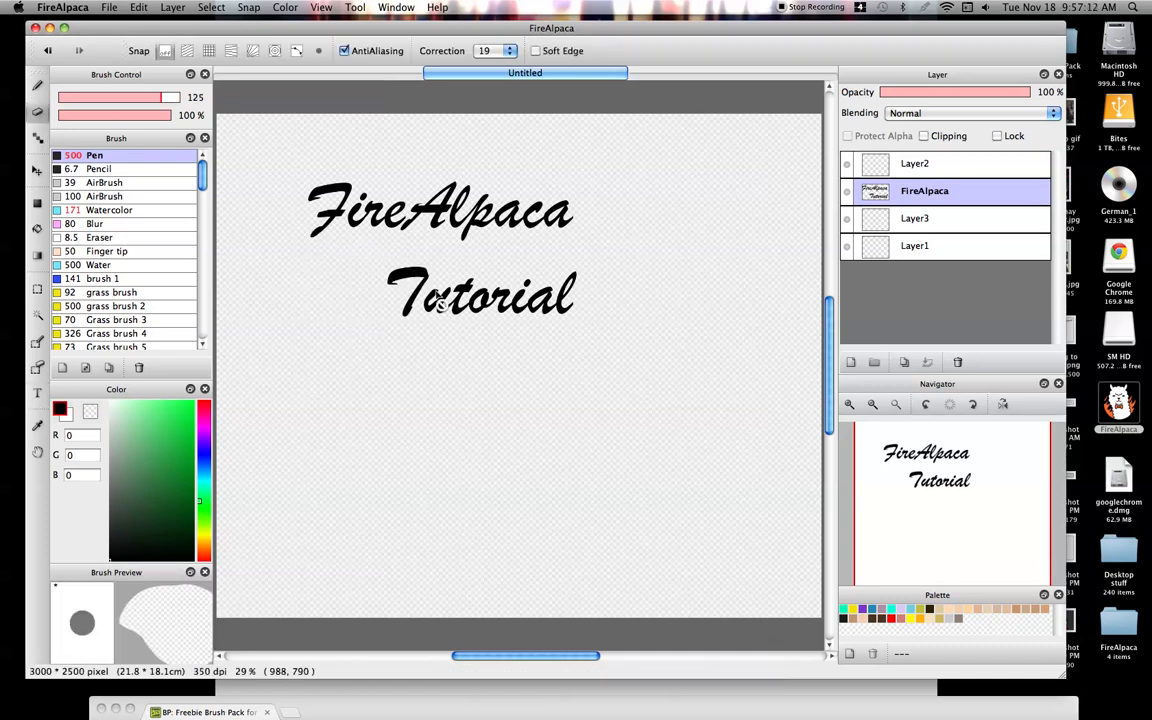
left_click(38, 138)
left_click(38, 170)
mouse_move(417, 288)
left_mouse_down()
mouse_move(385, 337)
mouse_move(582, 297)
mouse_move(588, 256)
left_mouse_up()
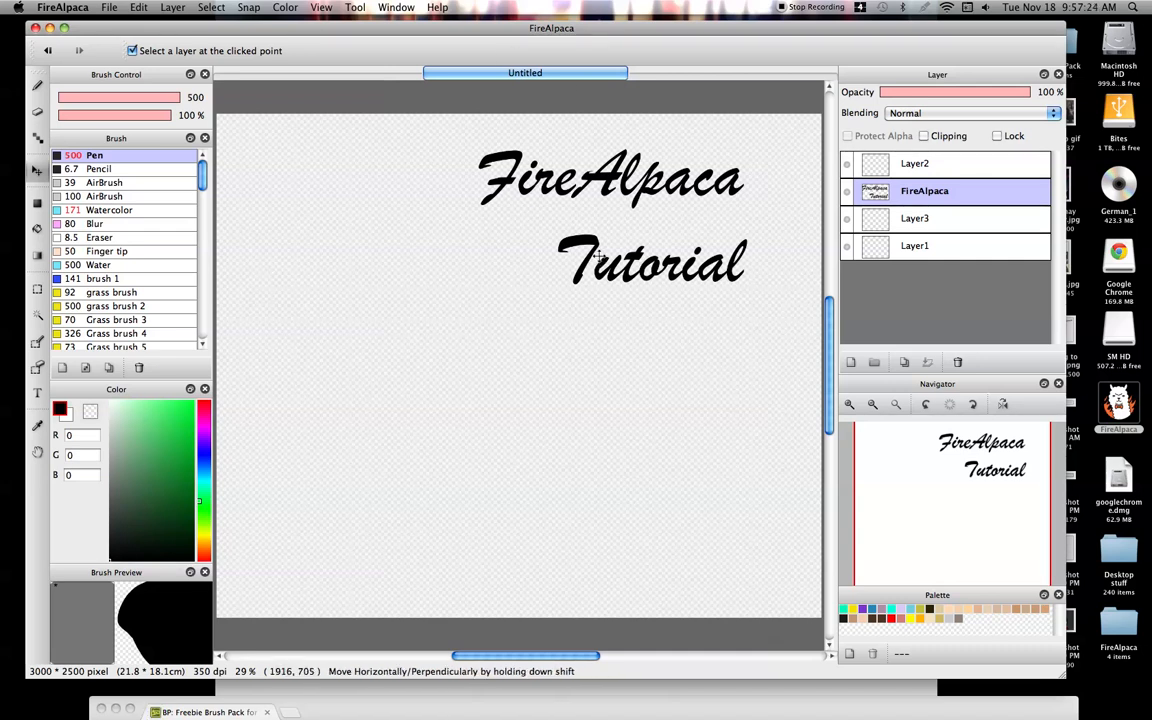
- Hide and show the FireAlpaca text layer, and move the text closer to the canvas's upper-right corner
left_click(847, 191)
left_click(847, 191)
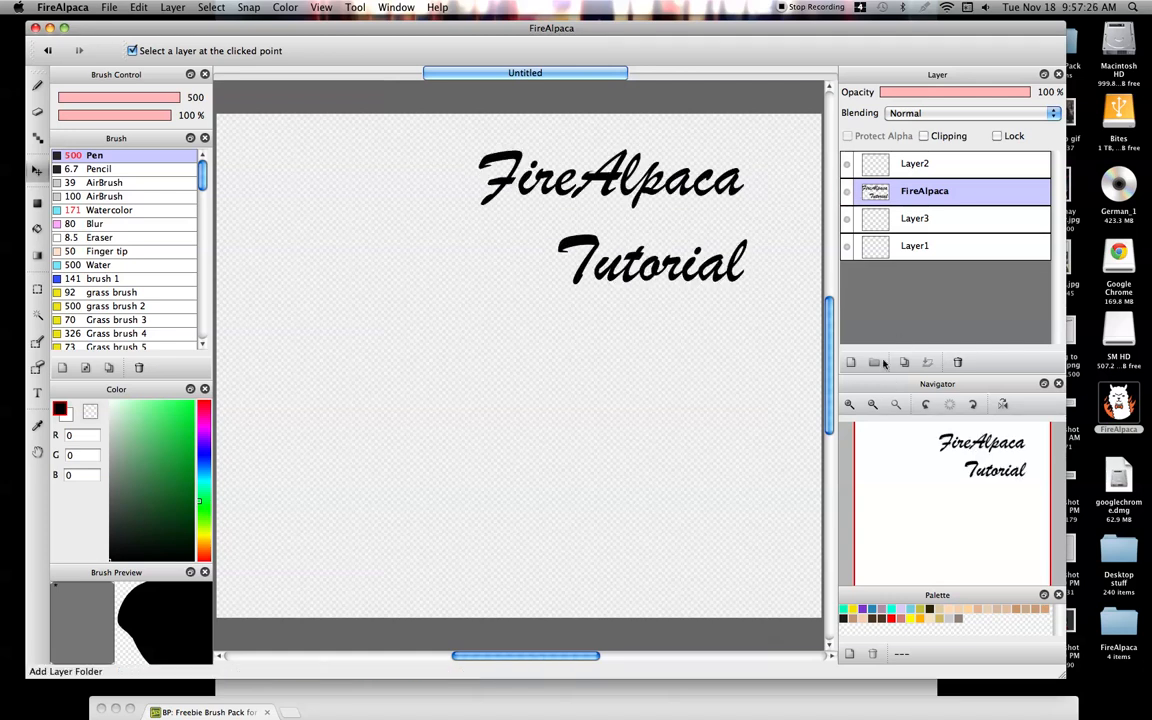
left_click_drag(638, 181, 702, 155)
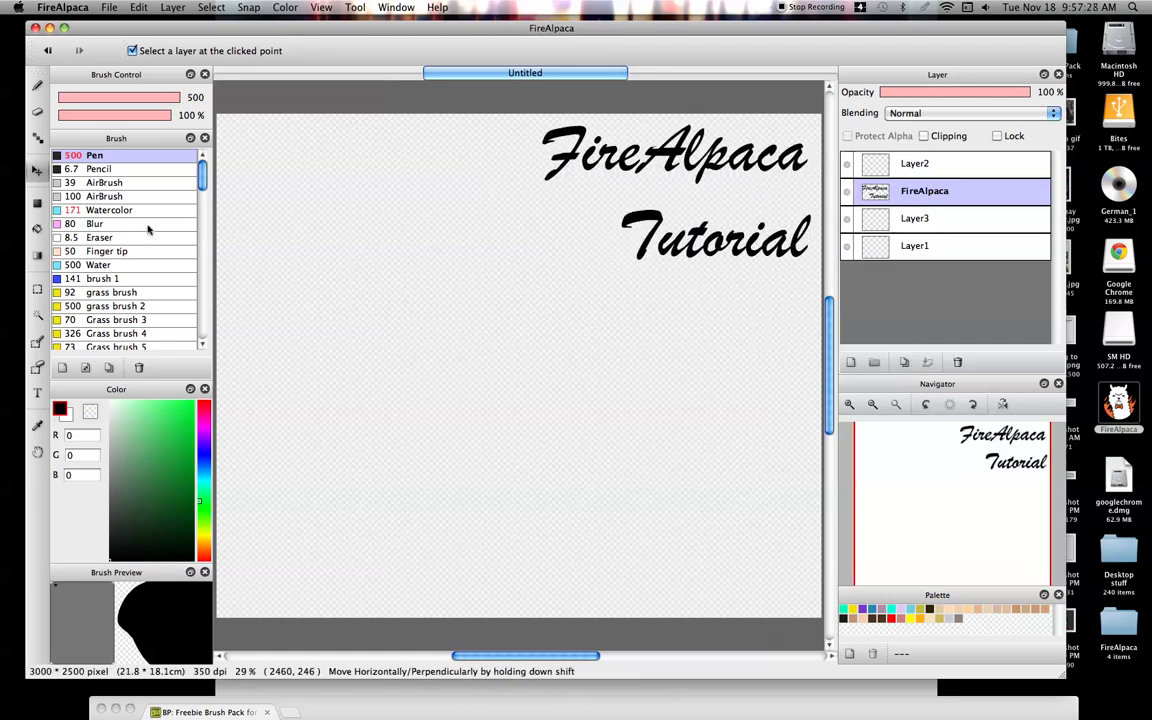
- Paint thick light green (RGB 142, 222, 161), darker green and near-black (RGB 21, 25, 22) pen strokes on Layer1
left_click(870, 245)
left_click(37, 425)
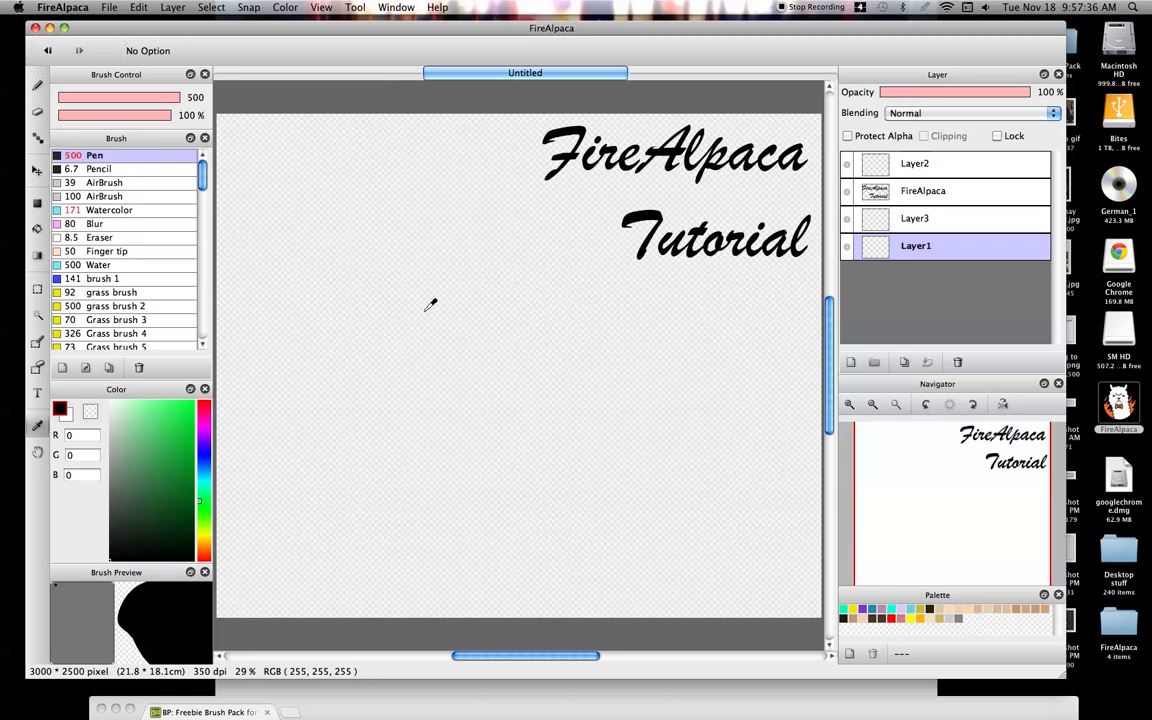
left_click(139, 420)
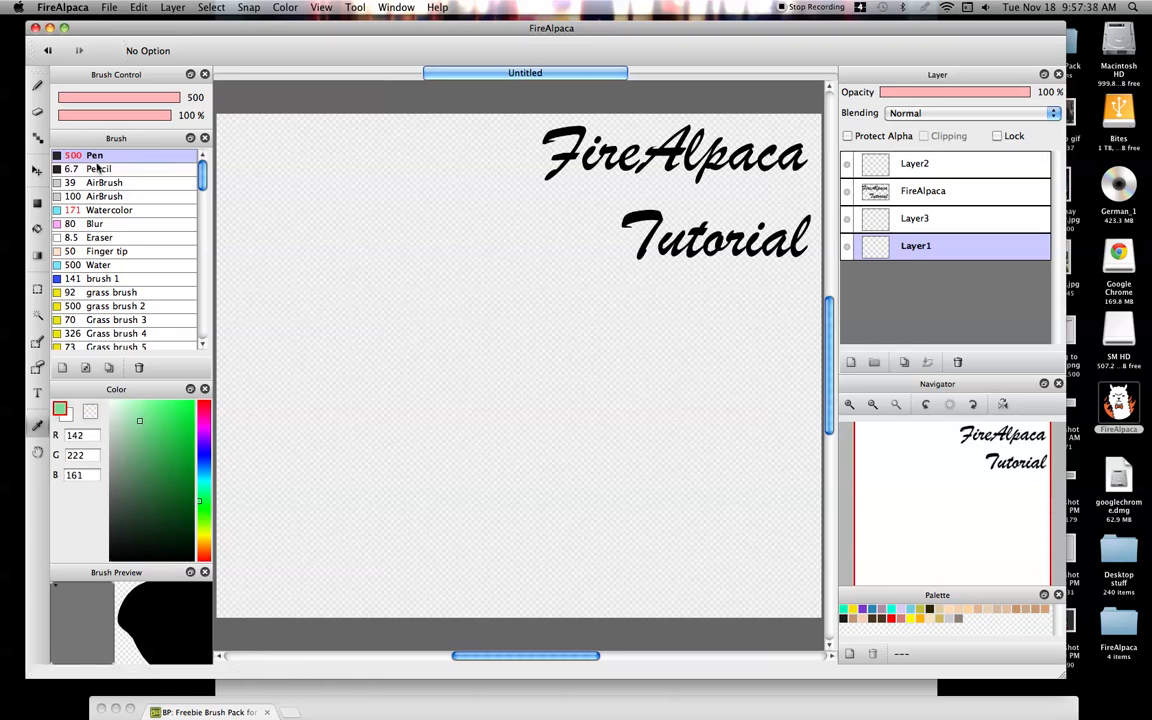
left_click(37, 87)
mouse_move(420, 232)
left_mouse_down()
mouse_move(404, 390)
mouse_move(378, 405)
left_mouse_up()
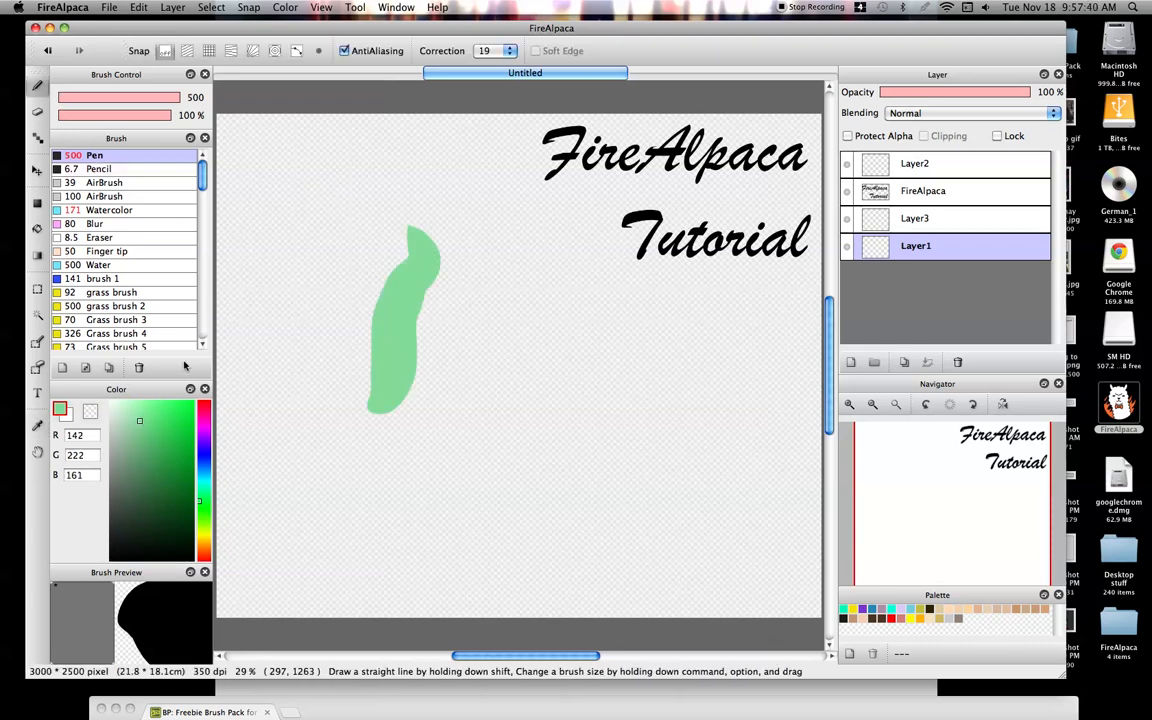
mouse_move(488, 362)
left_mouse_down()
mouse_move(476, 421)
mouse_move(400, 495)
left_mouse_up()
left_click(120, 545)
mouse_move(325, 262)
left_mouse_down()
mouse_move(300, 420)
mouse_move(310, 500)
left_mouse_up()
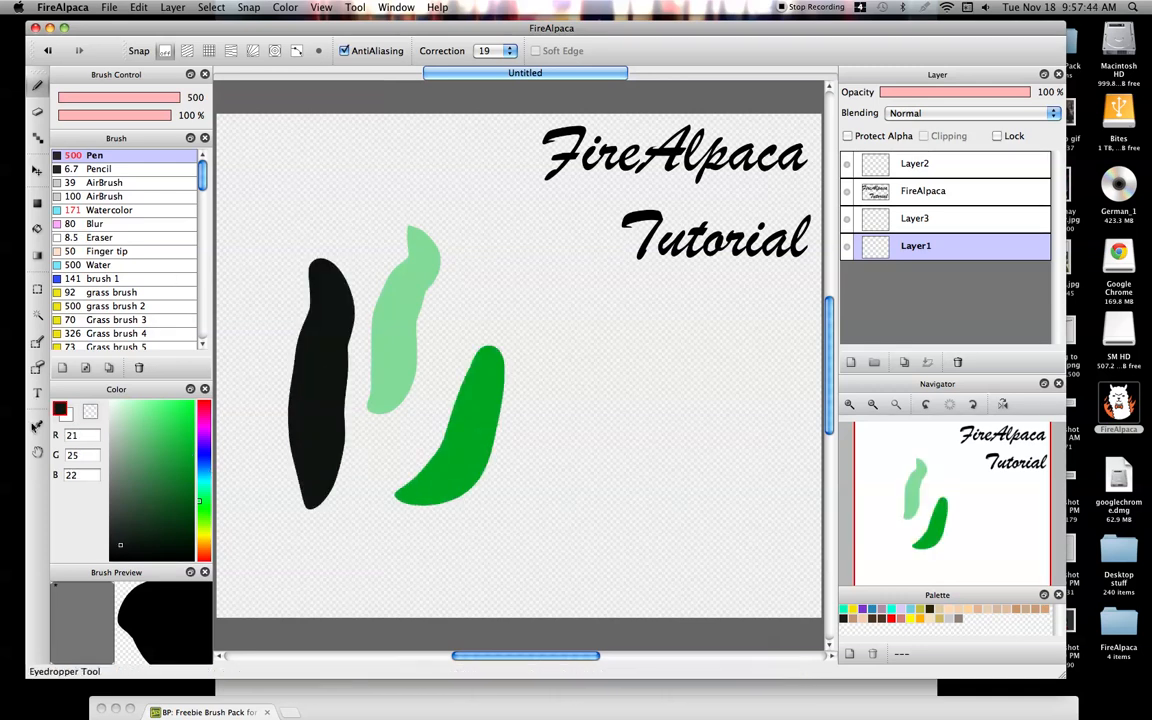
- Sample the light green stroke and the black text with the Eyedropper, and clear Layer1's contents
left_click(37, 425)
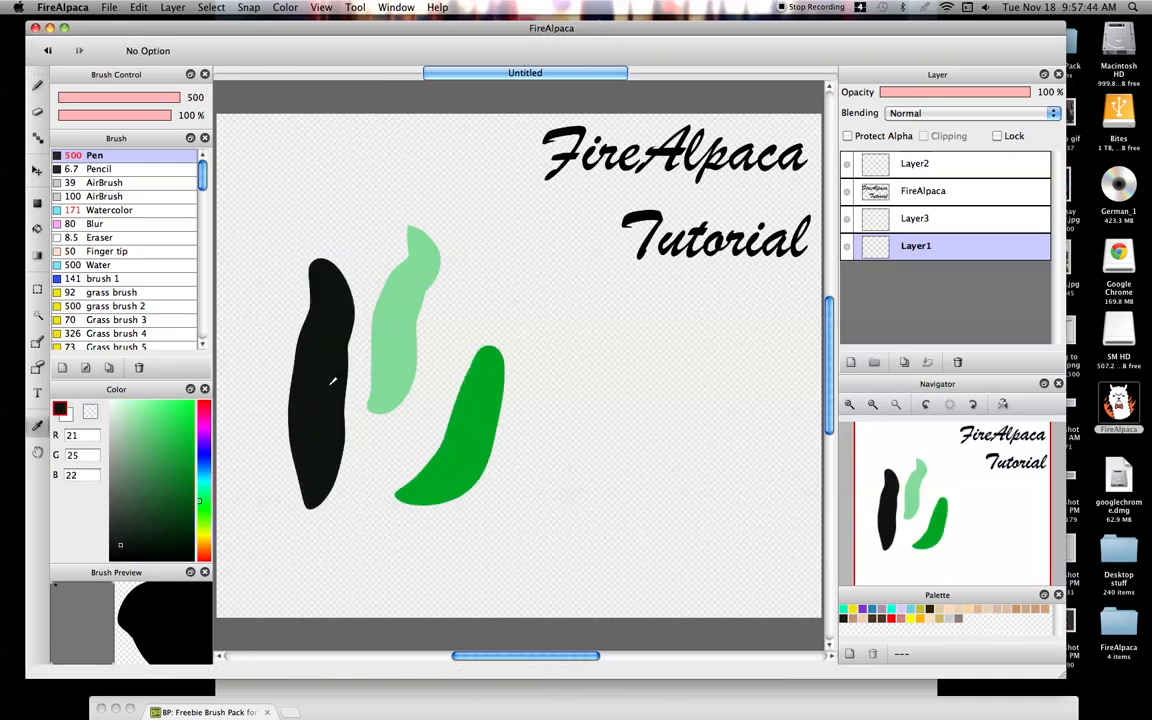
left_click(403, 309)
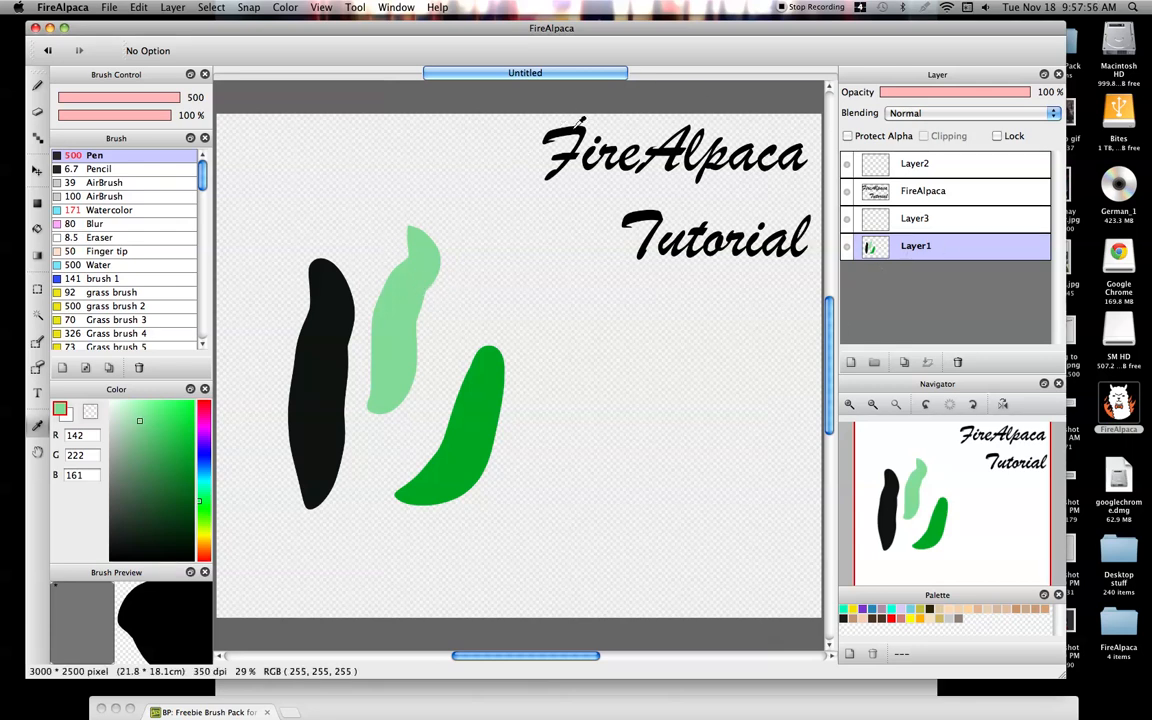
left_click(574, 130)
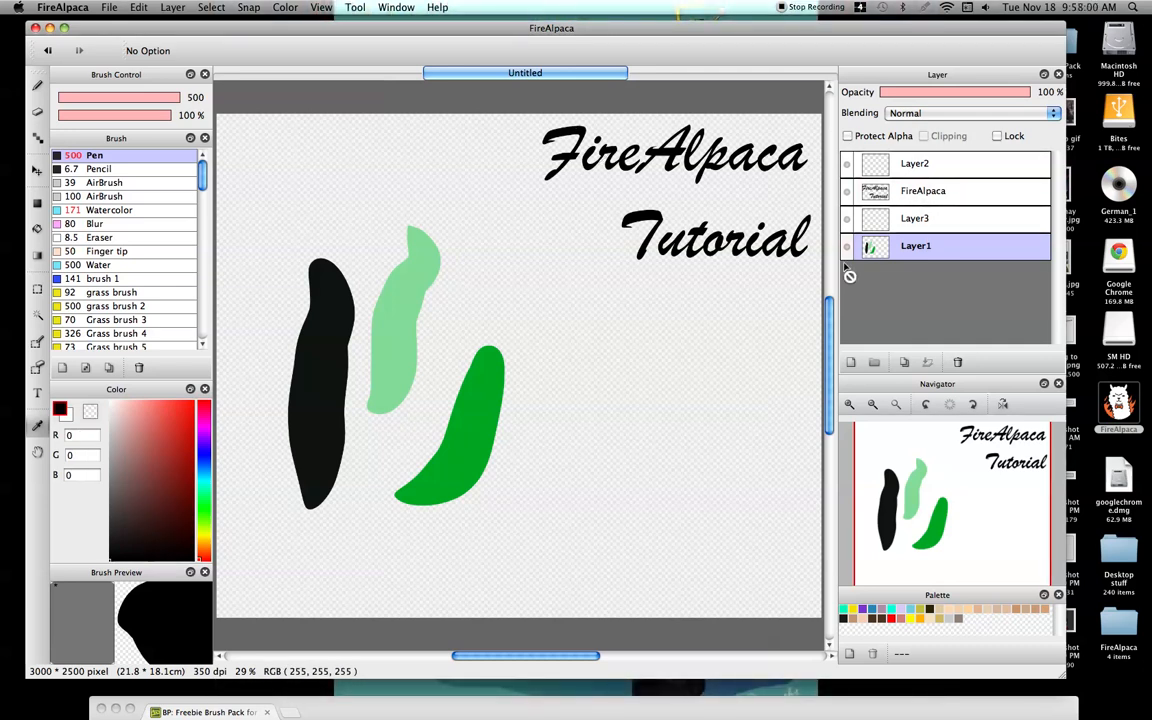
key("Delete")
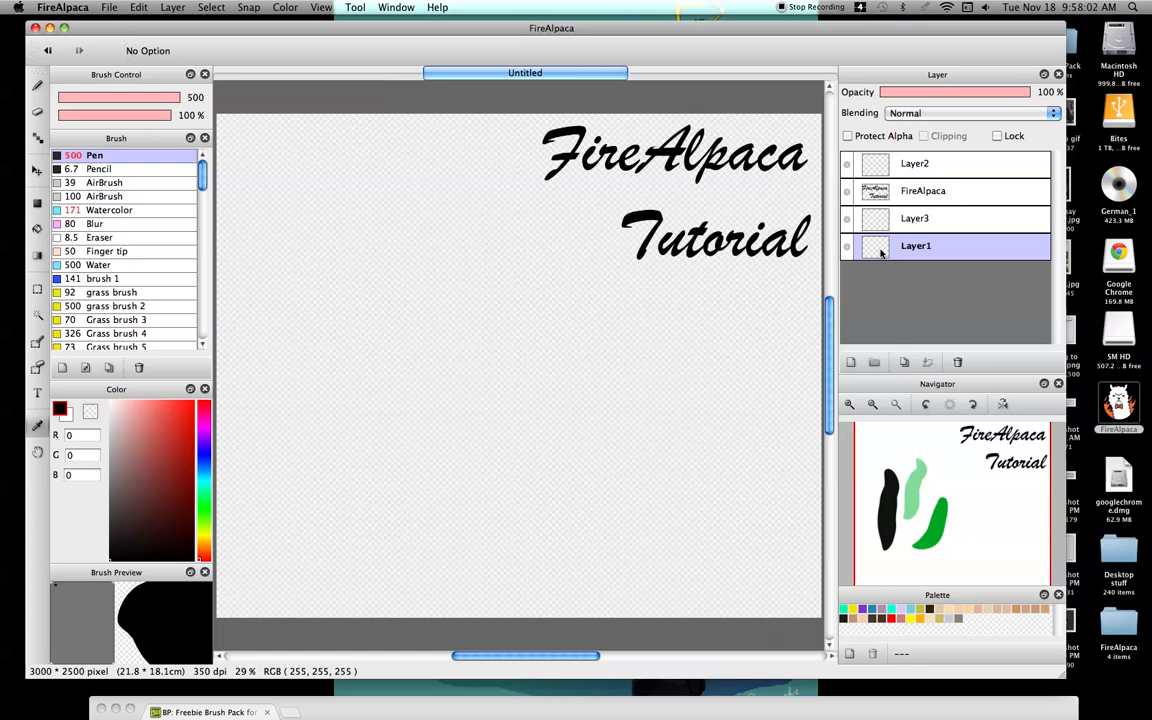
- Pan around the canvas with the Hand tool and through the Navigator to compare the two ways of moving the view
left_click(37, 452)
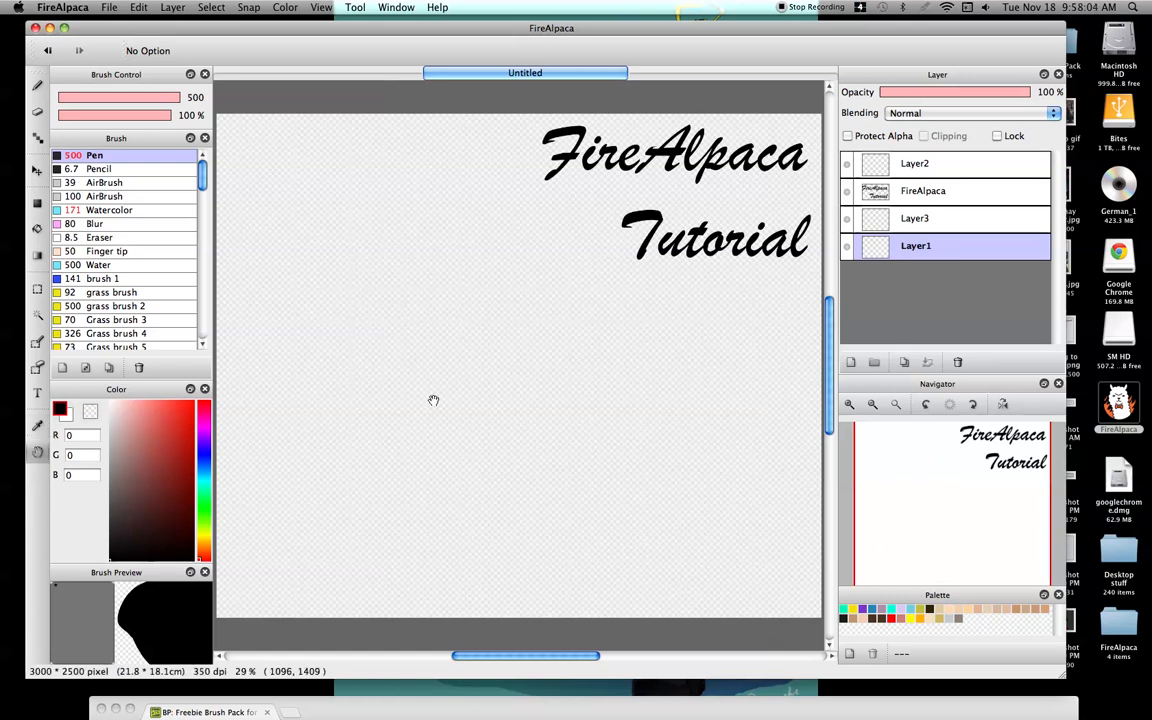
mouse_move(436, 402)
left_mouse_down()
mouse_move(455, 435)
mouse_move(378, 396)
mouse_move(401, 290)
mouse_move(472, 471)
mouse_move(368, 401)
mouse_move(452, 386)
mouse_move(404, 417)
mouse_move(424, 417)
left_mouse_up()
left_click_drag(911, 507, 974, 502)
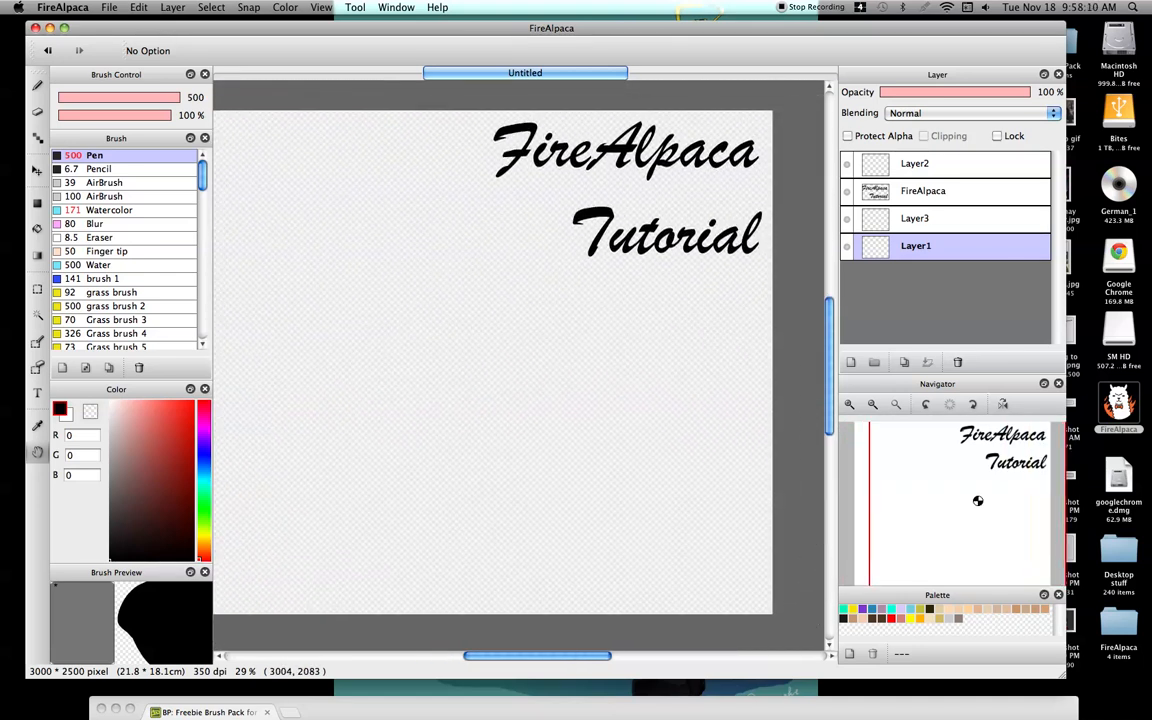
left_click_drag(330, 341, 414, 312)
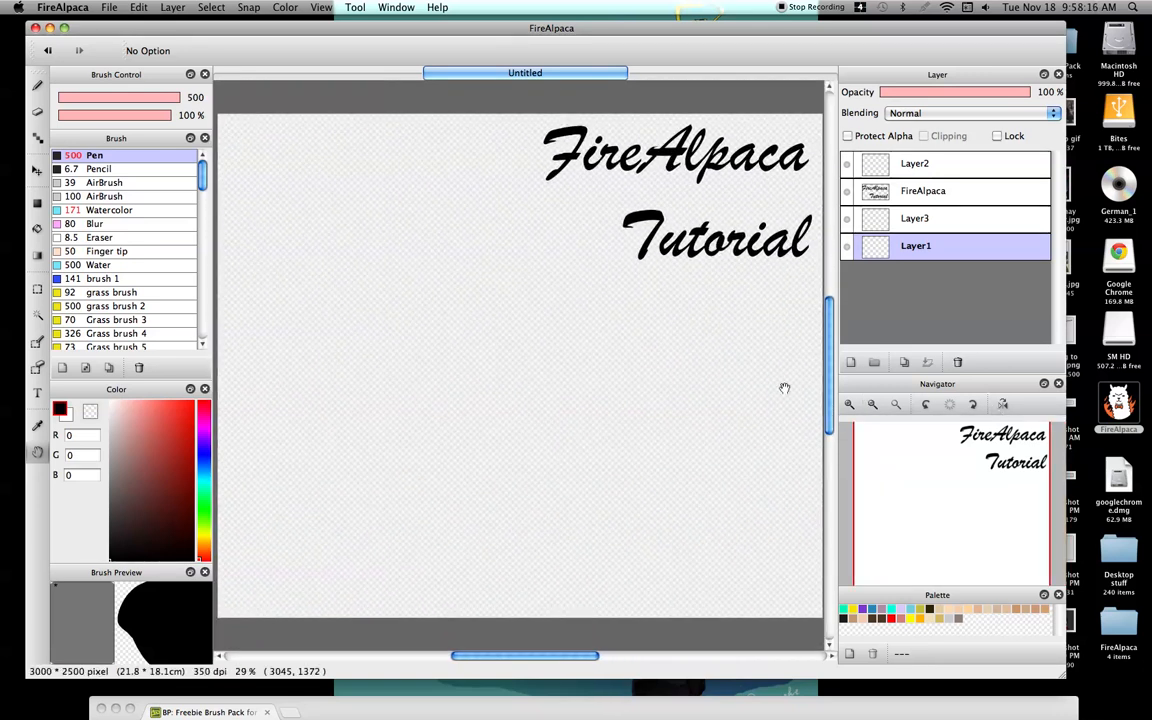
mouse_move(419, 283)
left_mouse_down()
mouse_move(393, 288)
mouse_move(429, 283)
mouse_move(419, 275)
left_mouse_up()
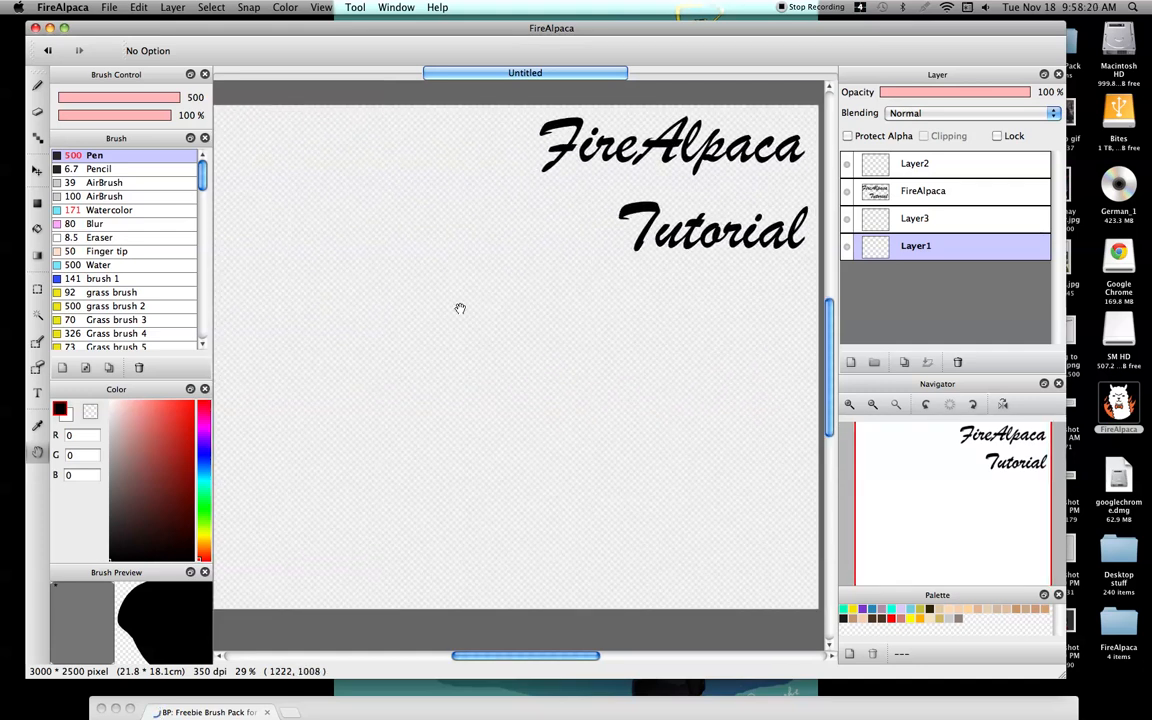
mouse_move(555, 226)
left_mouse_down()
mouse_move(548, 244)
mouse_move(558, 249)
left_mouse_up()
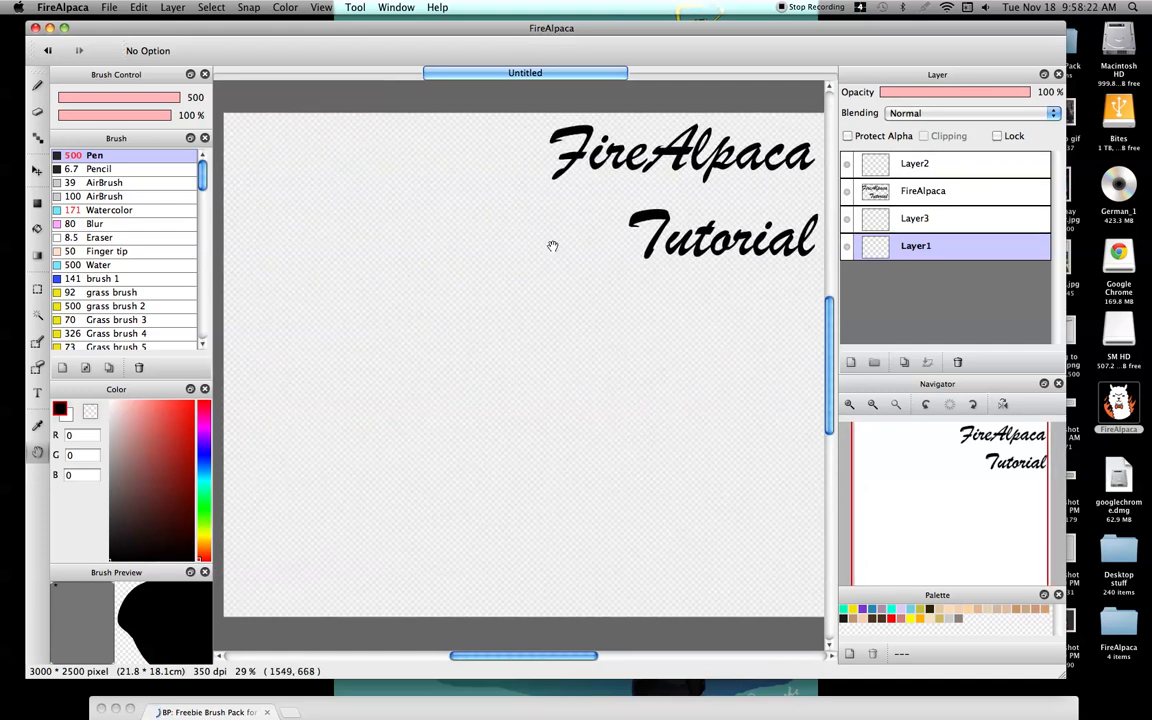
left_click_drag(528, 352, 512, 346)
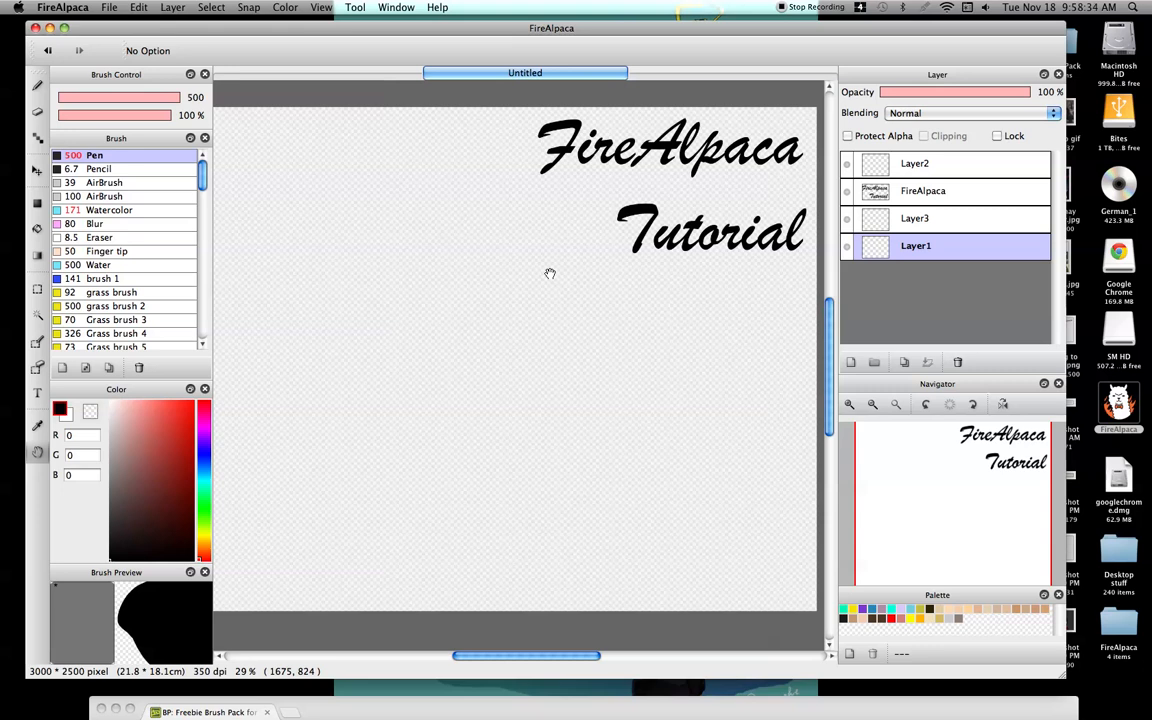
- Try different brush sizes down to 1, and set the Pen brush to size 10 with the Brush tool active
mouse_move(135, 100)
left_mouse_down()
mouse_move(110, 97)
mouse_move(147, 87)
left_mouse_up()
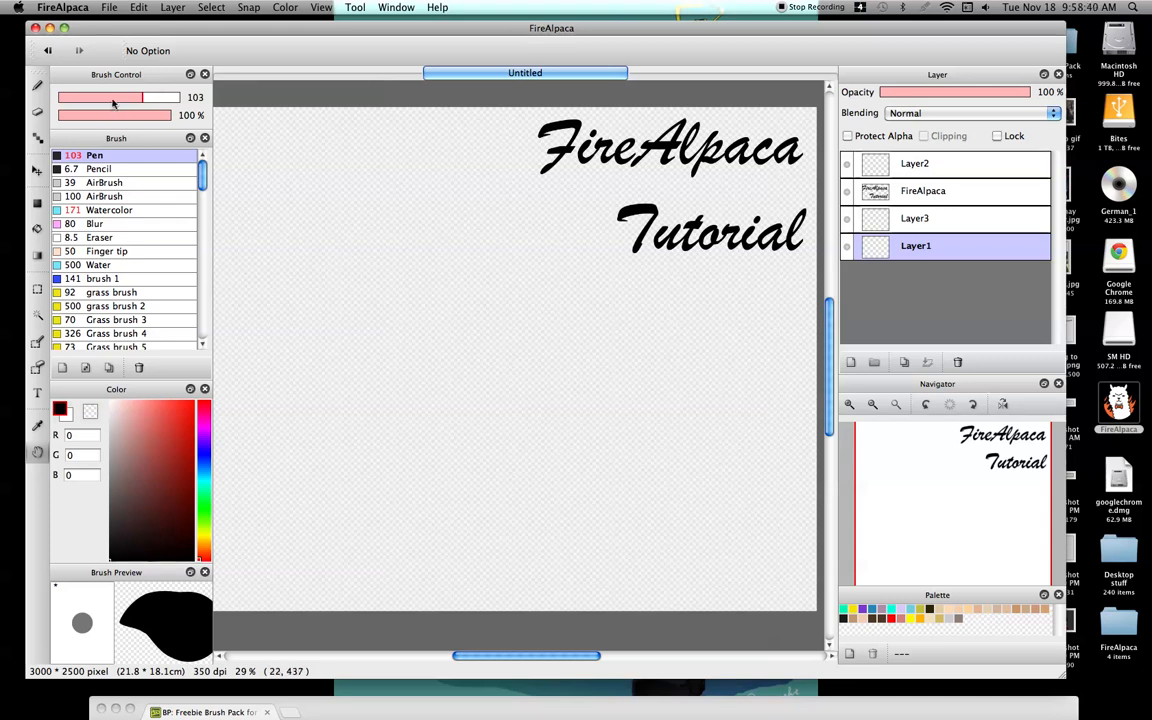
mouse_move(86, 103)
left_mouse_down()
mouse_move(342, 147)
mouse_move(615, 240)
left_mouse_up()
left_click_drag(168, 97, 58, 100)
left_click(38, 86)
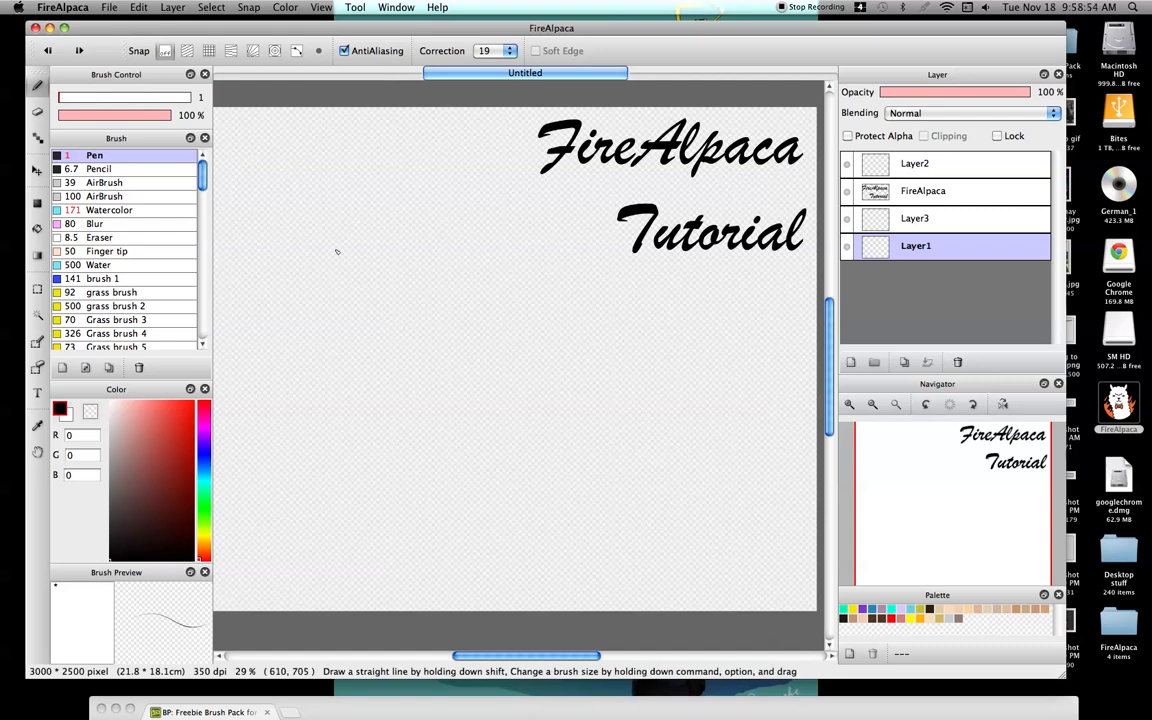
left_click(66, 98)
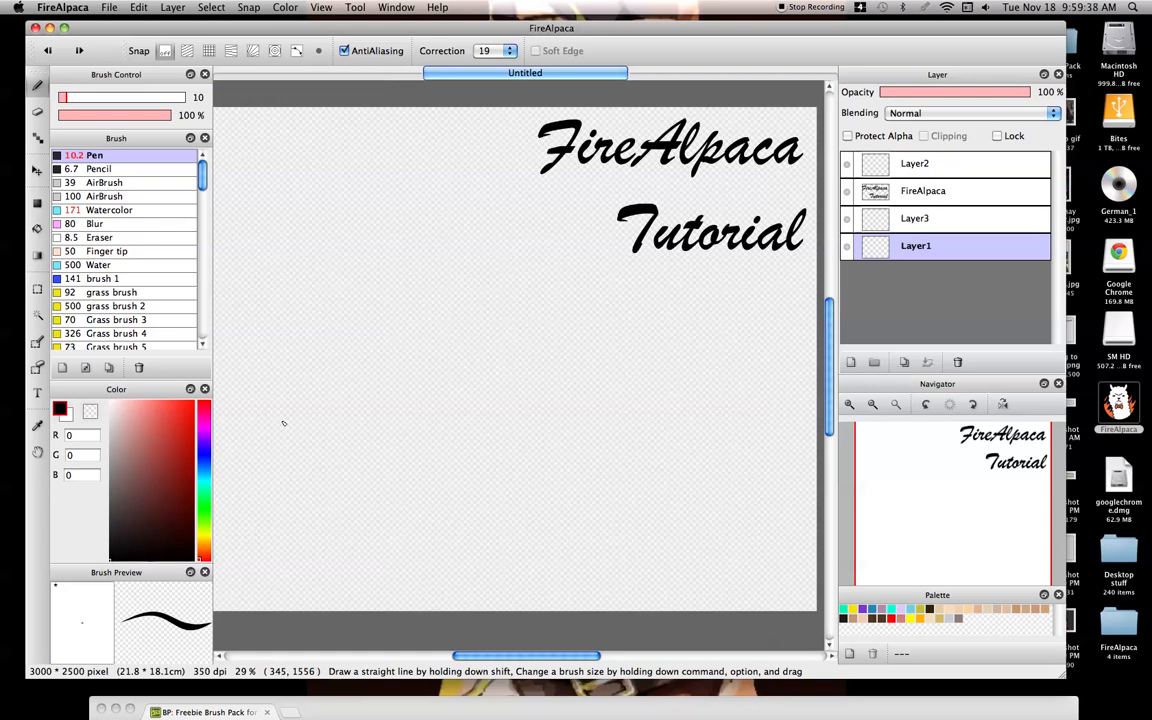
- Show the color wheel, pick dark red with it (RGB 156, 0, 0), enlarge it, and switch back to the color bar
mouse_move(175, 467)
left_mouse_down()
mouse_move(149, 501)
mouse_move(168, 495)
mouse_move(187, 549)
mouse_move(205, 470)
mouse_move(197, 401)
left_mouse_up()
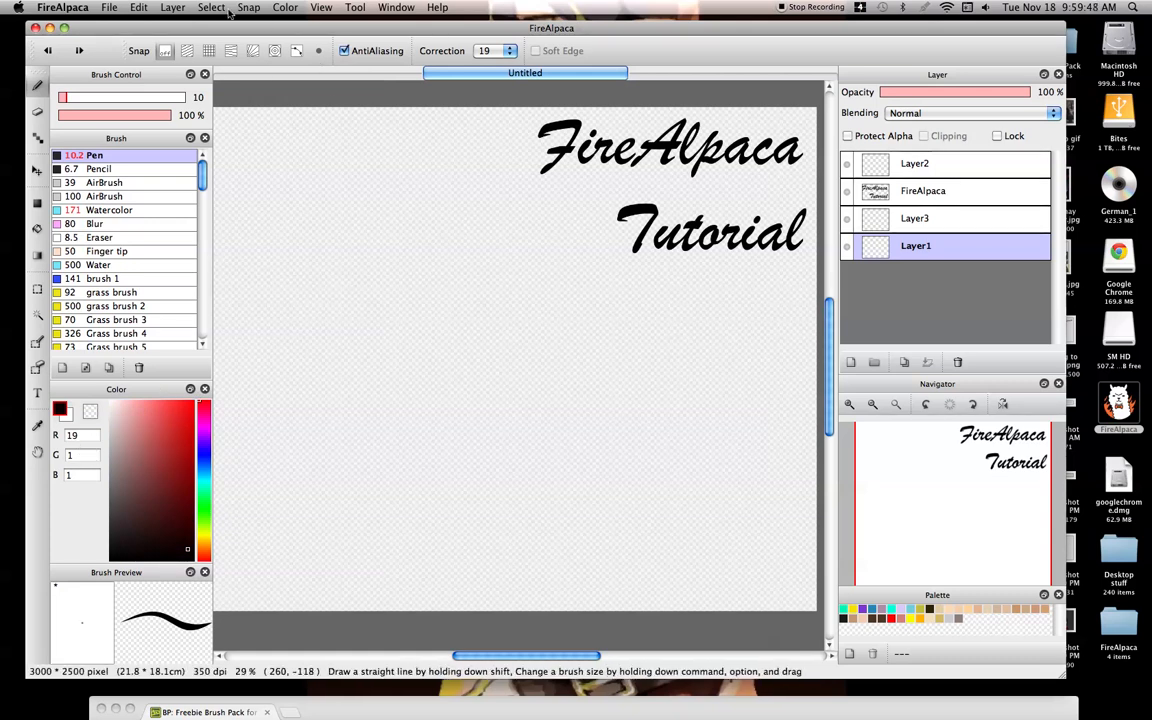
left_click(286, 8)
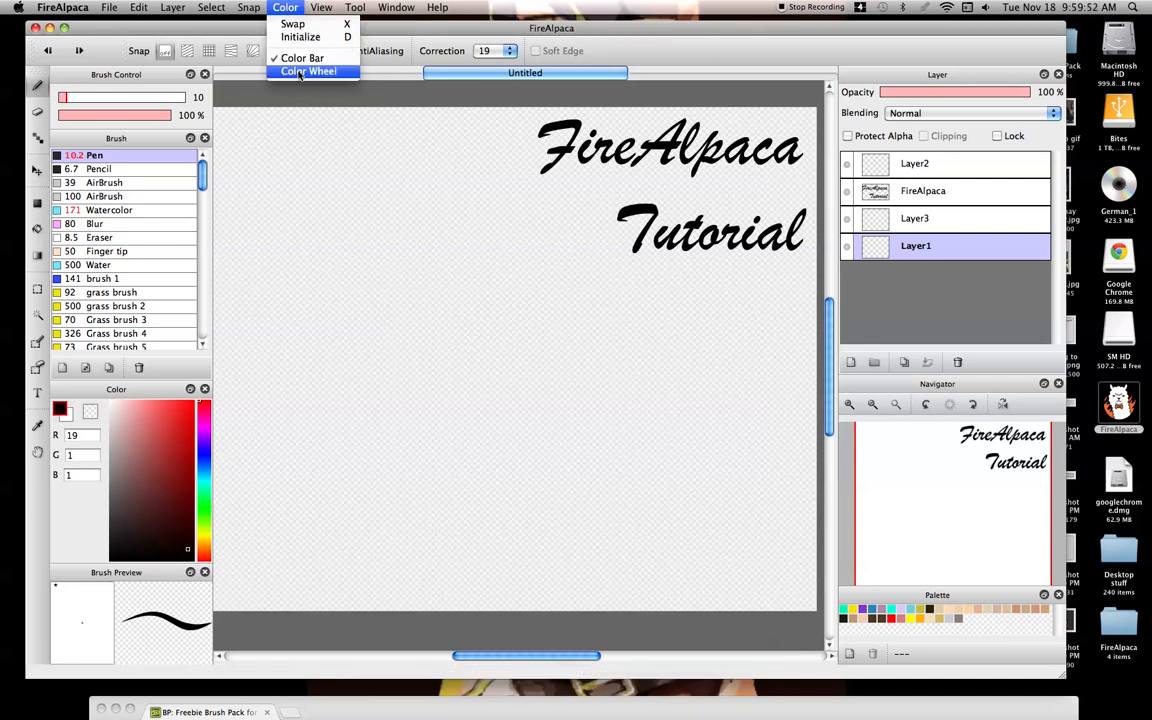
left_click(306, 71)
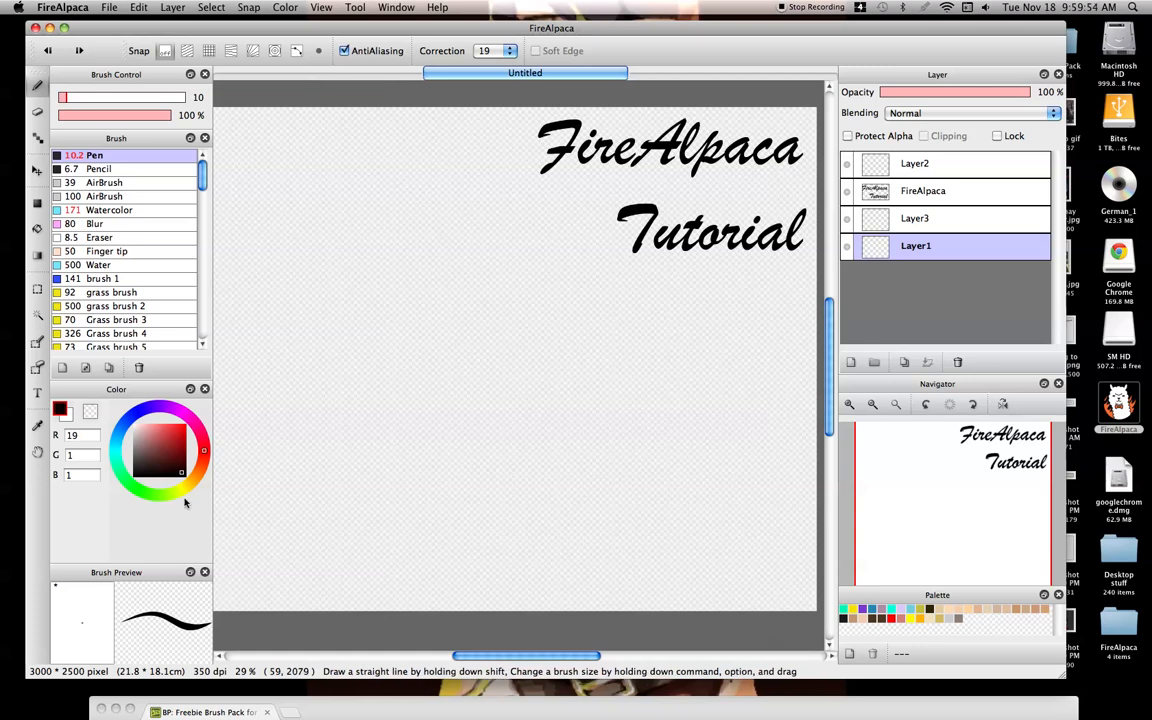
left_click_drag(184, 478, 185, 443)
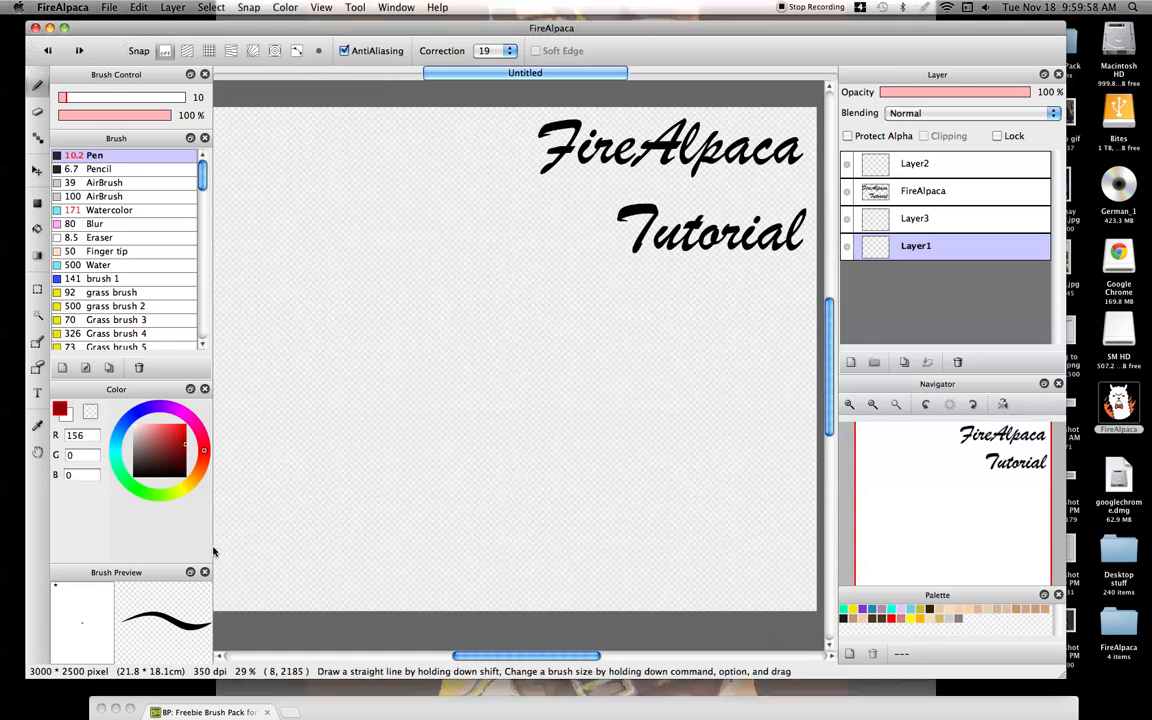
mouse_move(213, 551)
left_mouse_down()
mouse_move(399, 561)
mouse_move(207, 541)
mouse_move(235, 540)
left_mouse_up()
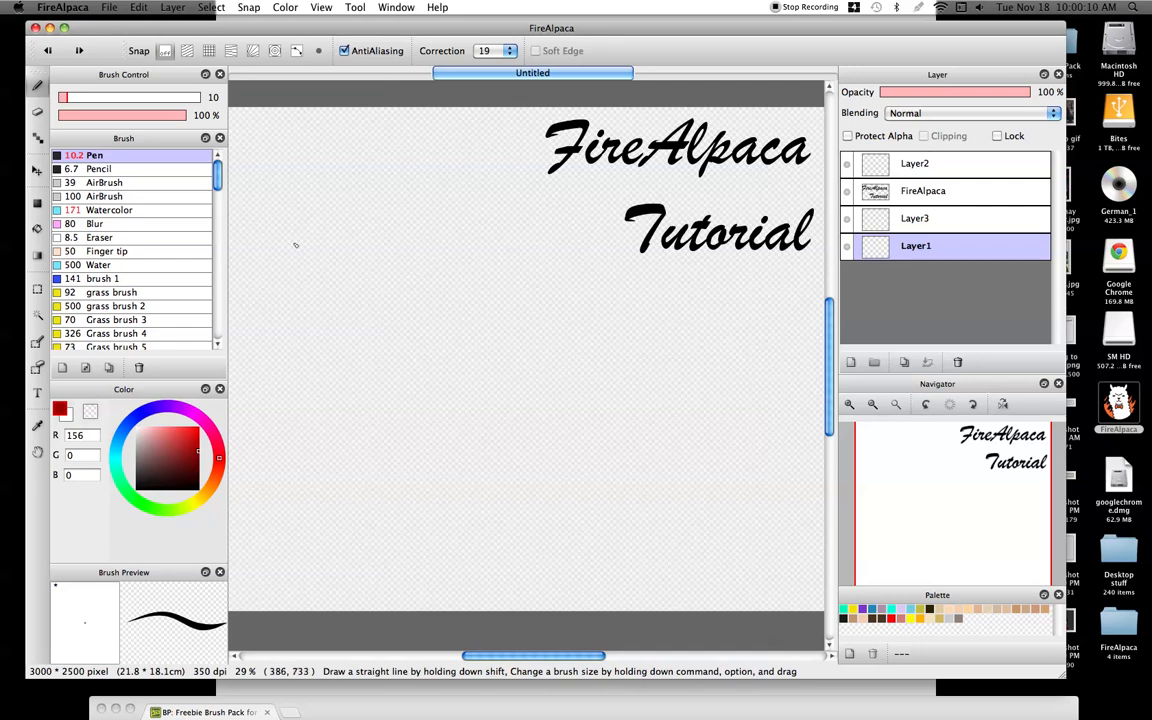
left_click(280, 7)
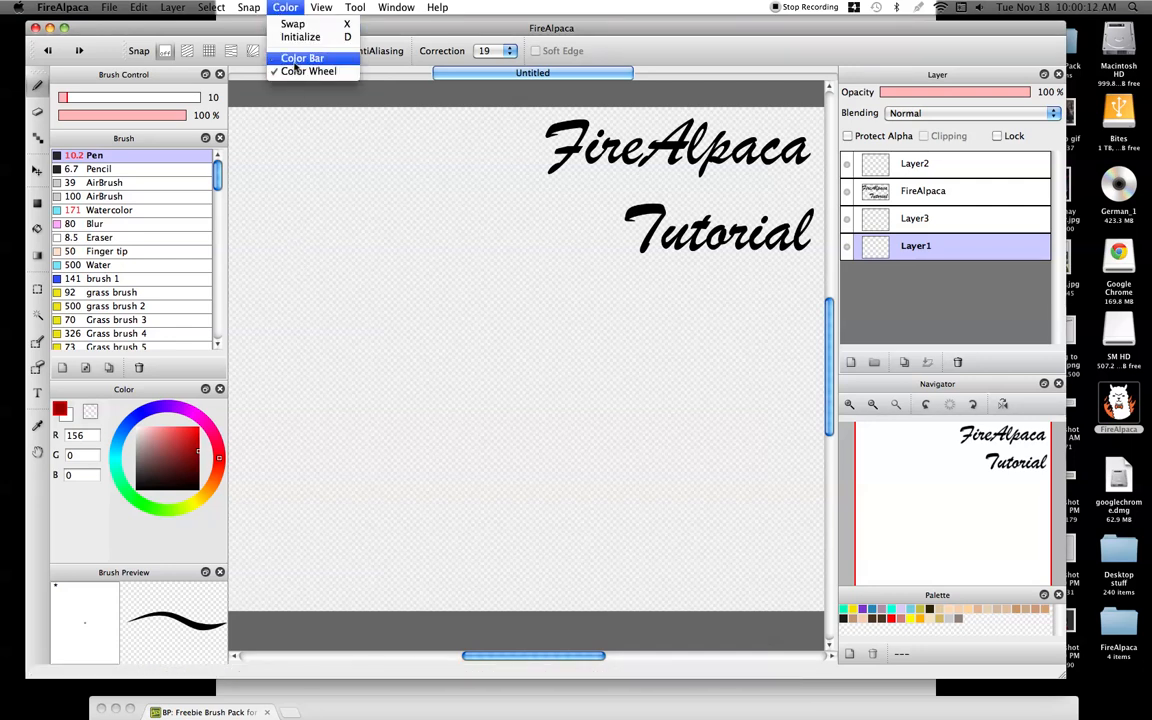
left_click(268, 57)
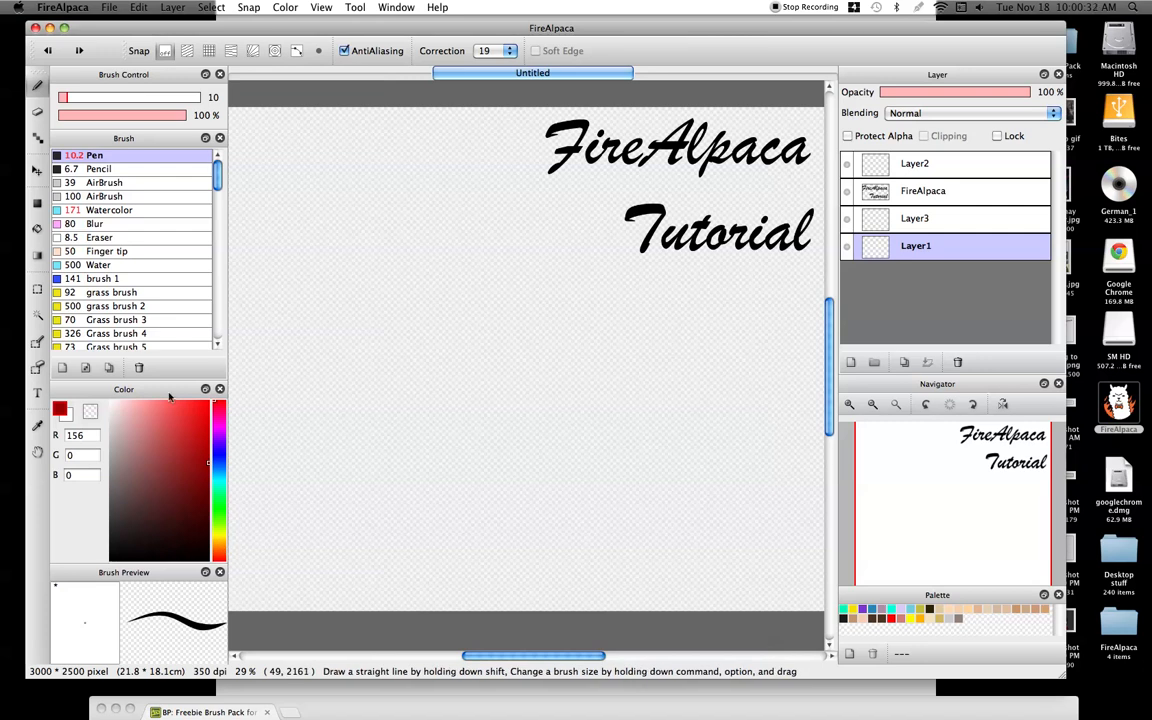
- Preview the Pencil and Watercolor brushes, and return to the Pen brush
left_click(100, 169)
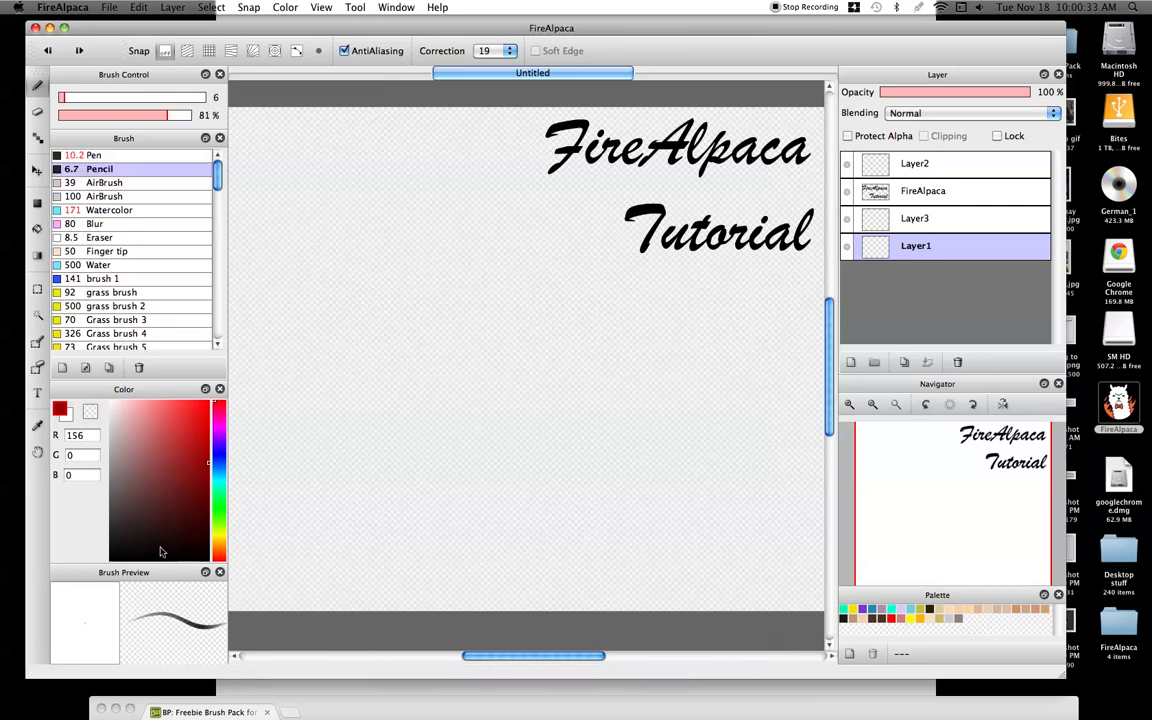
left_click(100, 210)
left_click(93, 155)
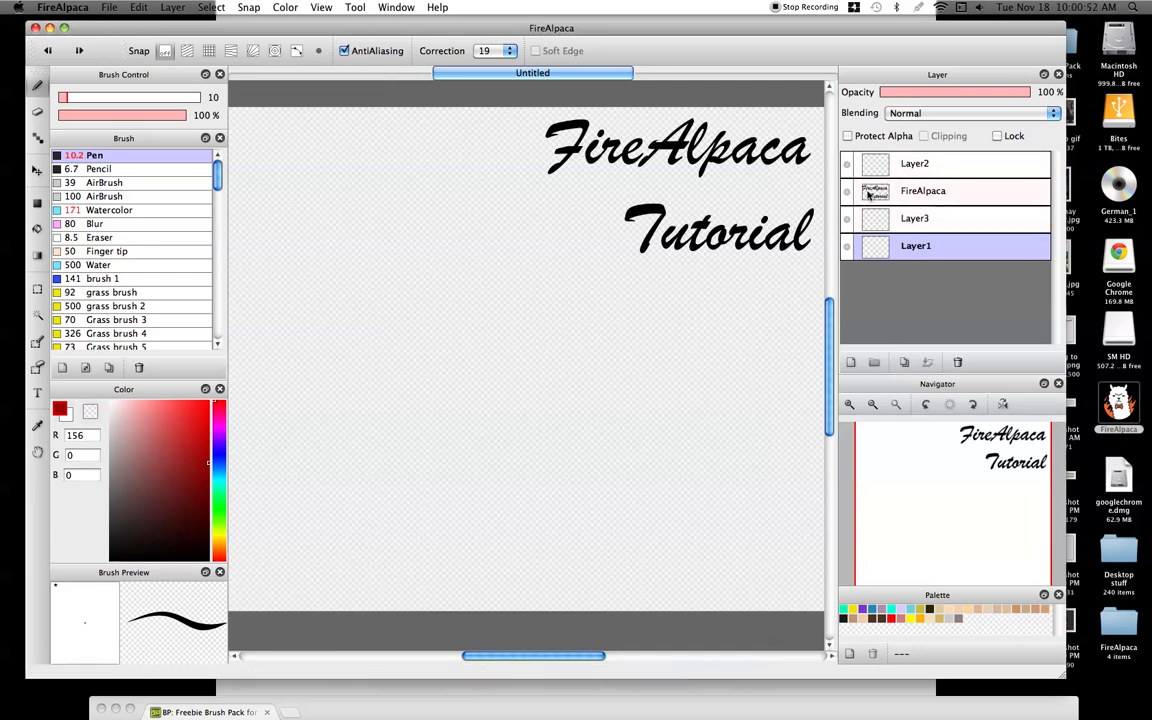
- Draw a large dark red loop on Layer3 and a crossing blue loop (RGB 0, 15, 189) on Layer2
left_click(878, 219)
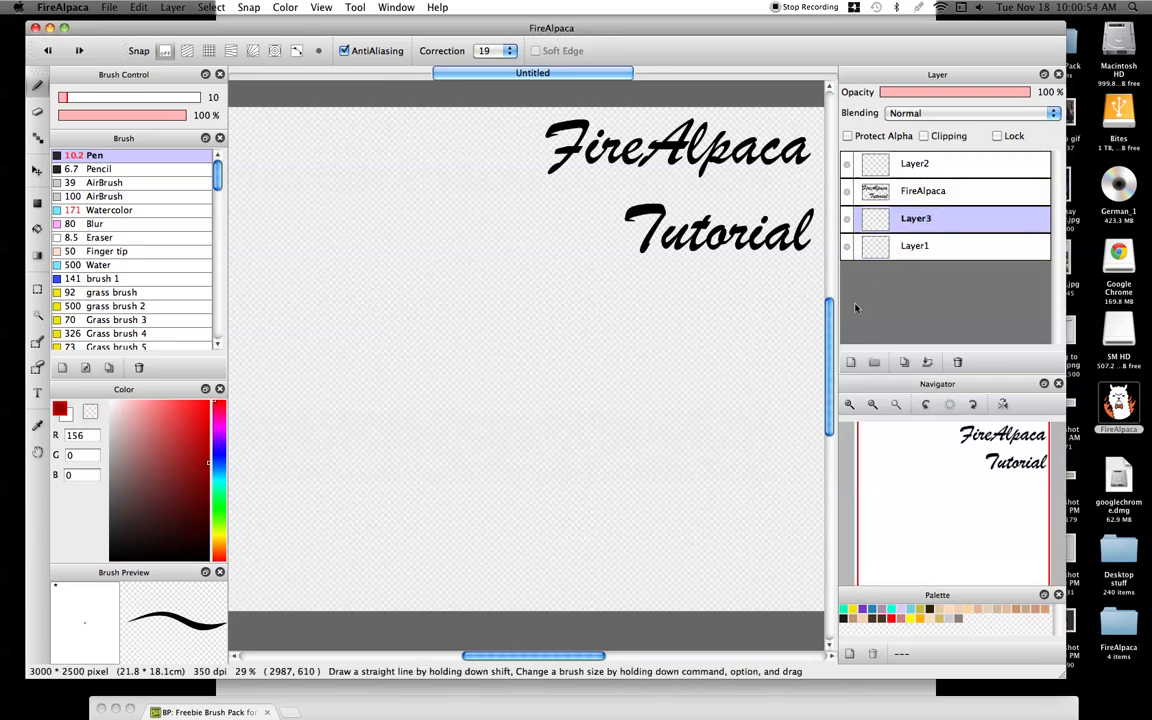
mouse_move(509, 246)
left_mouse_down()
mouse_move(604, 440)
mouse_move(352, 349)
mouse_move(487, 282)
left_mouse_up()
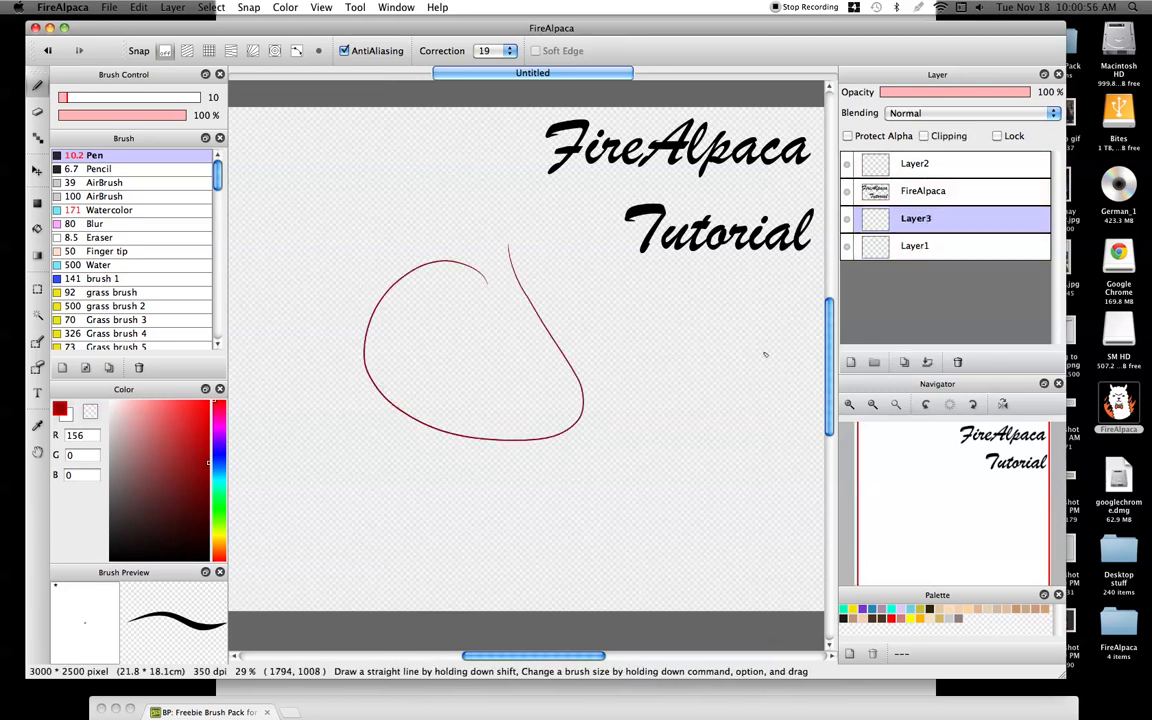
left_click(872, 163)
left_click_drag(198, 447, 221, 455)
left_click(214, 456)
mouse_move(589, 312)
left_mouse_down()
mouse_move(419, 509)
mouse_move(562, 271)
left_mouse_up()
- Set Layer2's blending mode to Multiply and check its effect where the red and blue lines cross
left_click(850, 404)
left_click(850, 404)
left_click(850, 404)
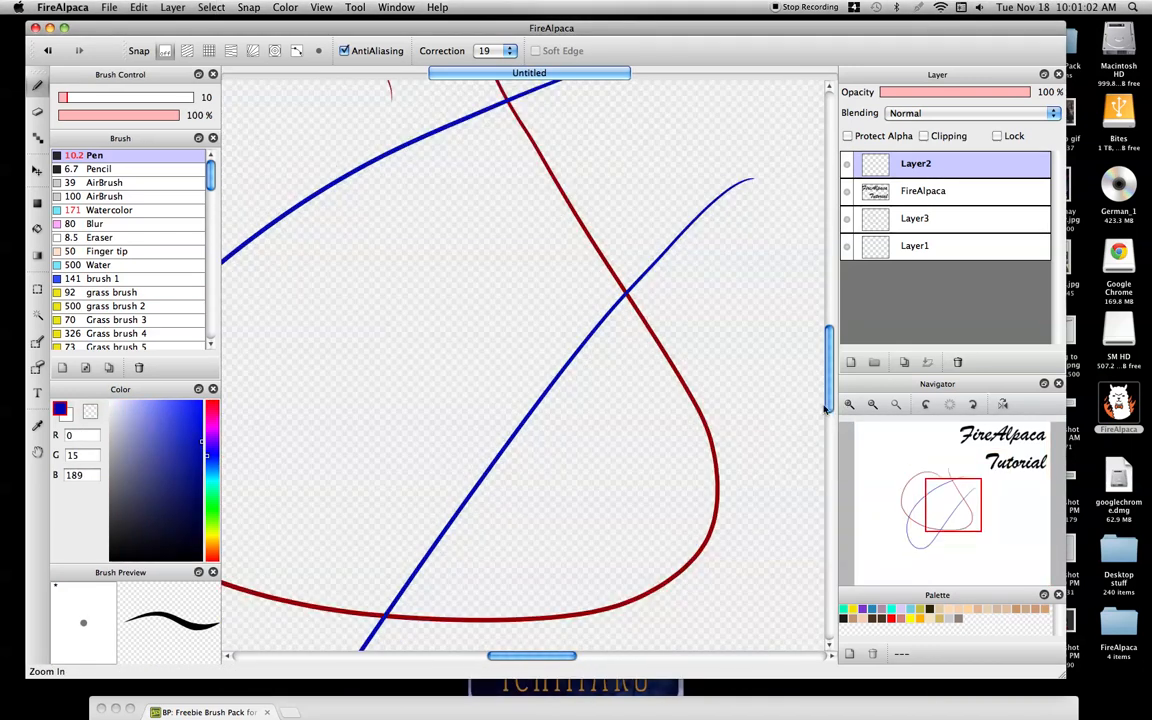
left_click(850, 404)
left_click(905, 113)
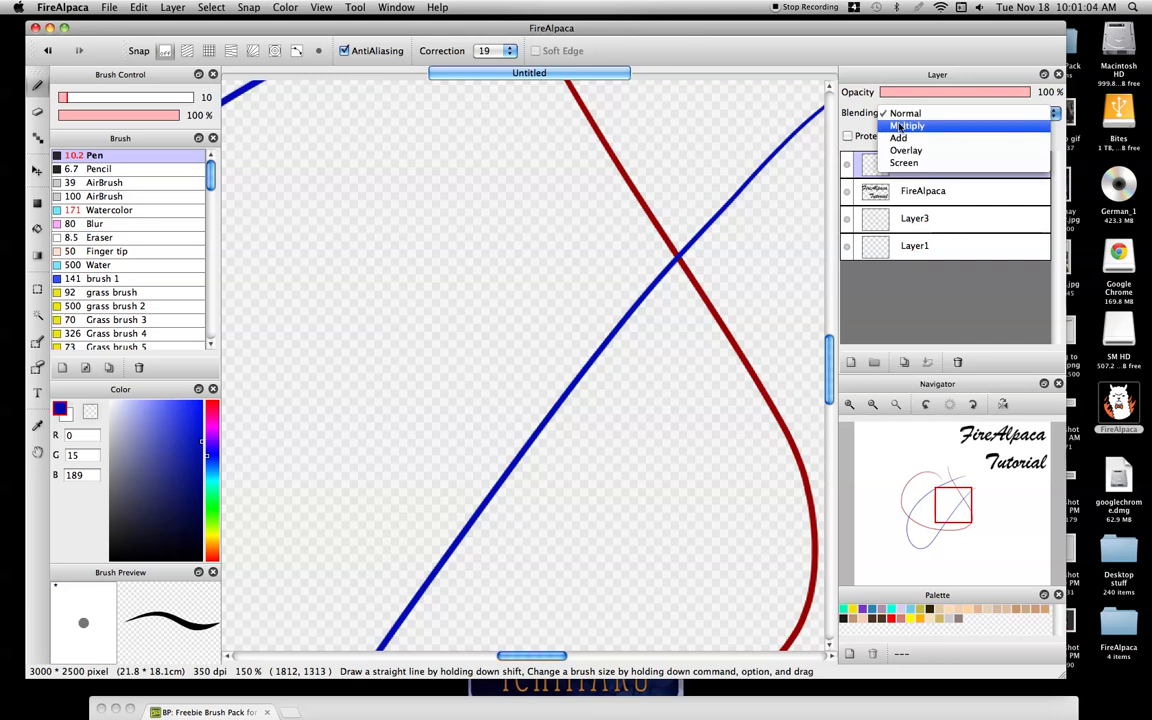
left_click(897, 126)
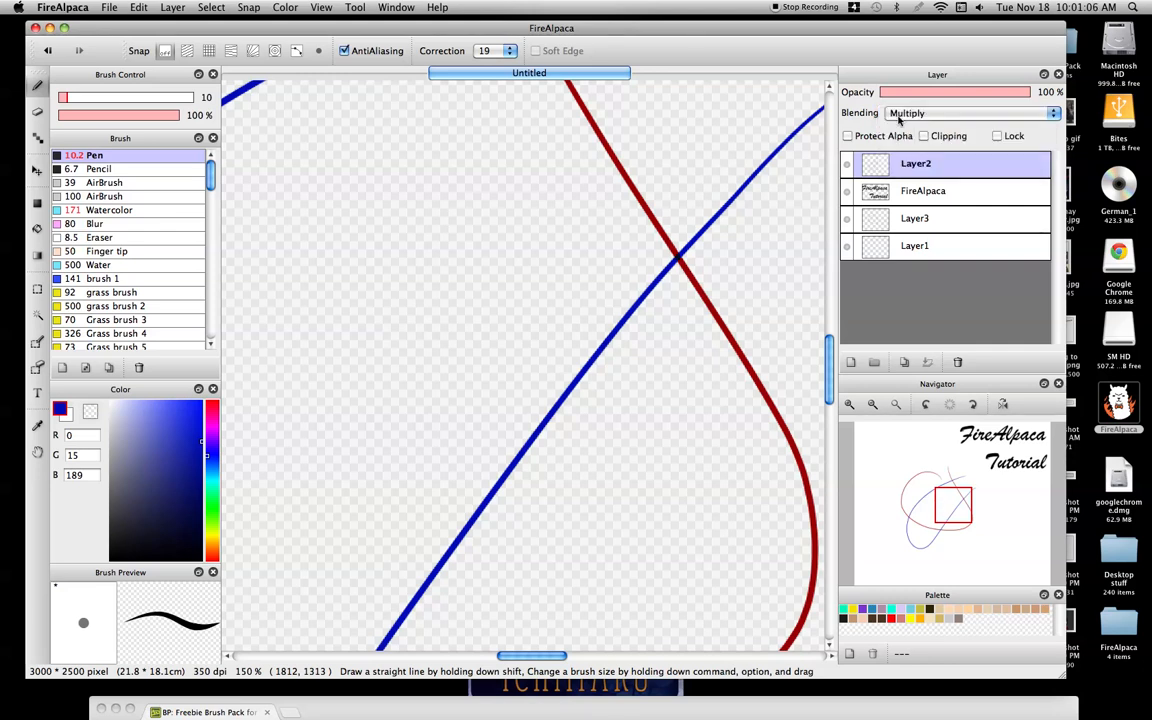
- Try the Add blending mode on Layer2 at the line crossing, and set the layer's blending to Screen
left_click(896, 113)
left_click(904, 135)
left_click(850, 404)
left_click(850, 404)
left_click_drag(940, 493, 968, 502)
left_click(899, 118)
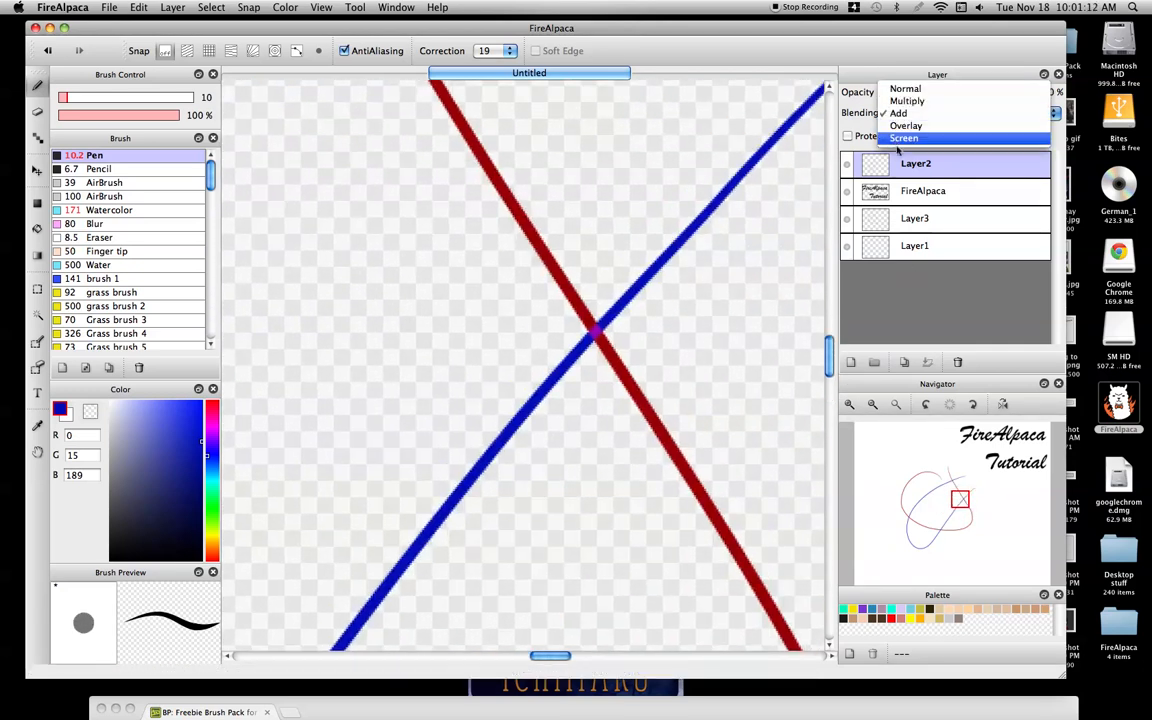
left_click(903, 138)
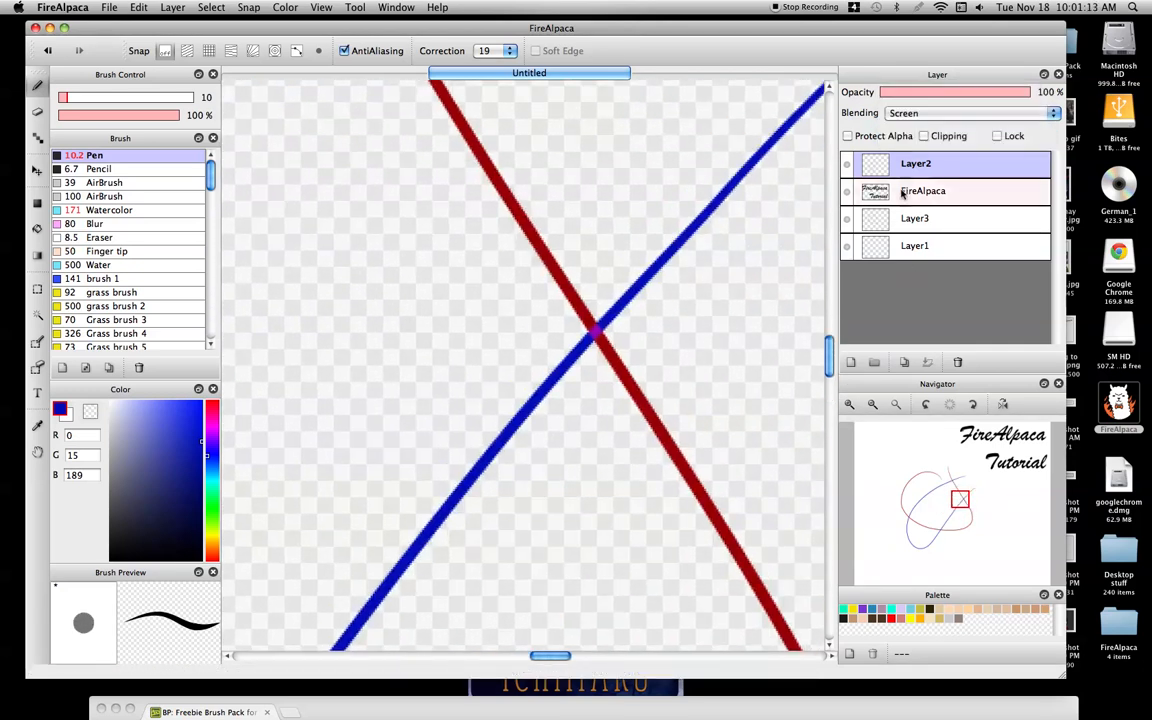
- Try the Overlay blending mode on Layer2 and return the layer's blending to Screen
left_click(903, 114)
left_click(905, 101)
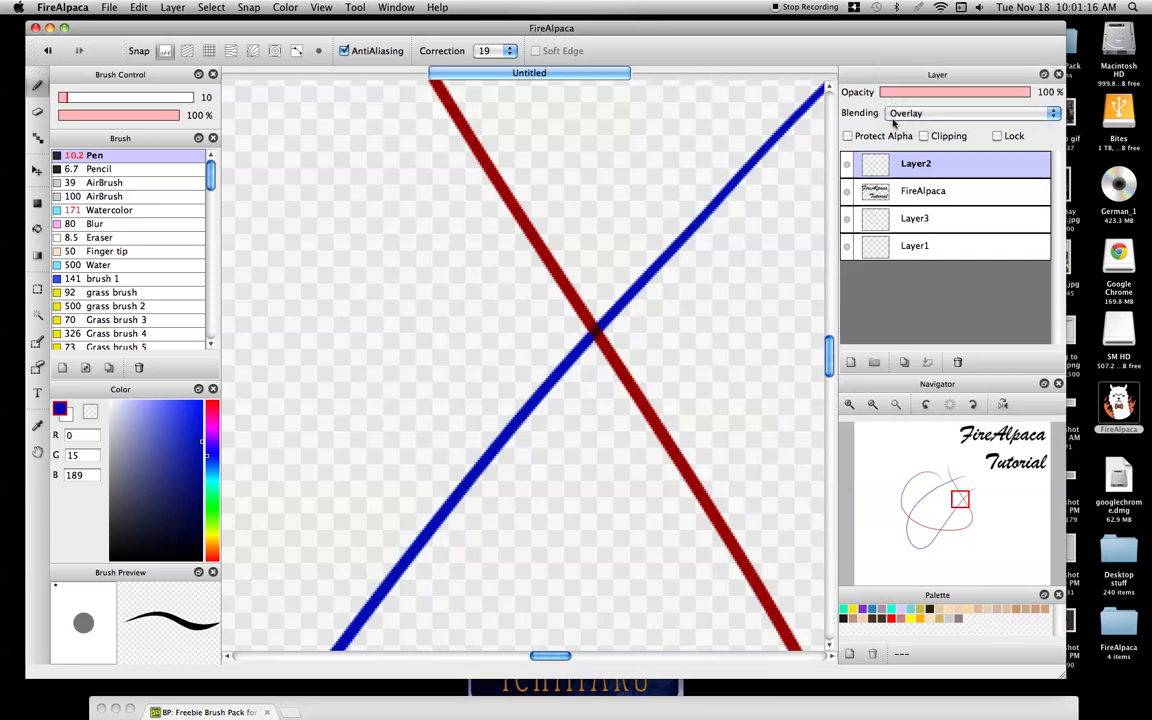
left_click(899, 114)
left_click(903, 125)
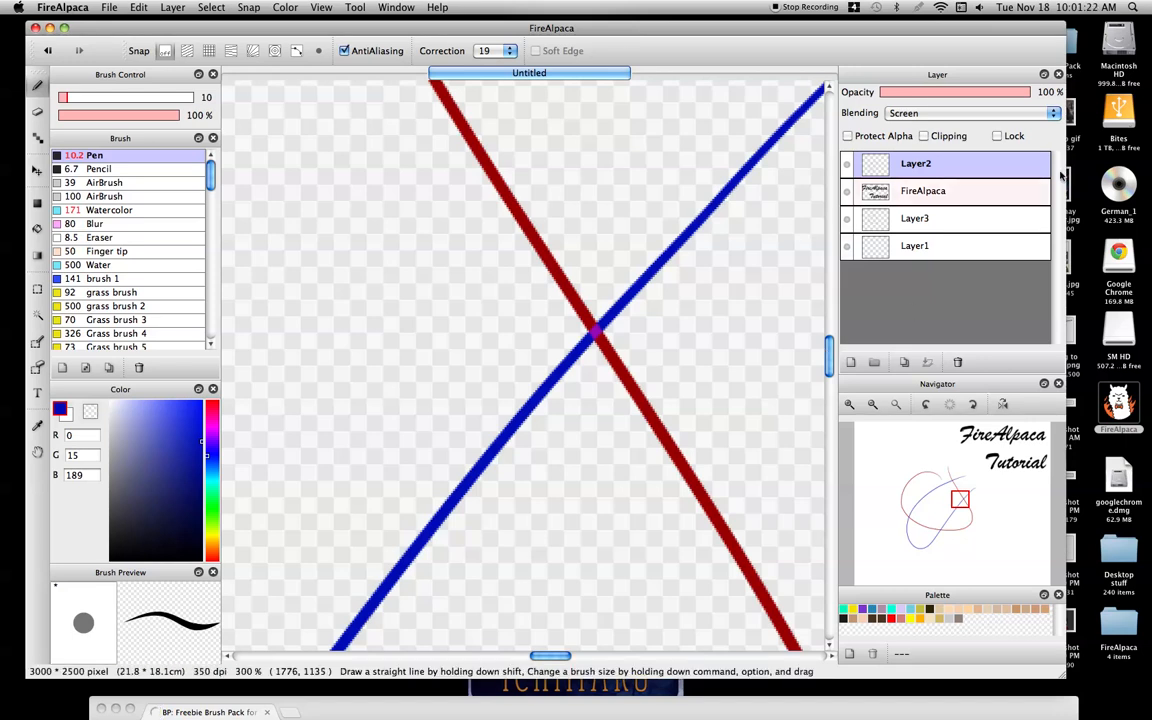
- Hide and show Layer2 repeatedly to compare the line crossing with and without the blended blue line
left_click(848, 164)
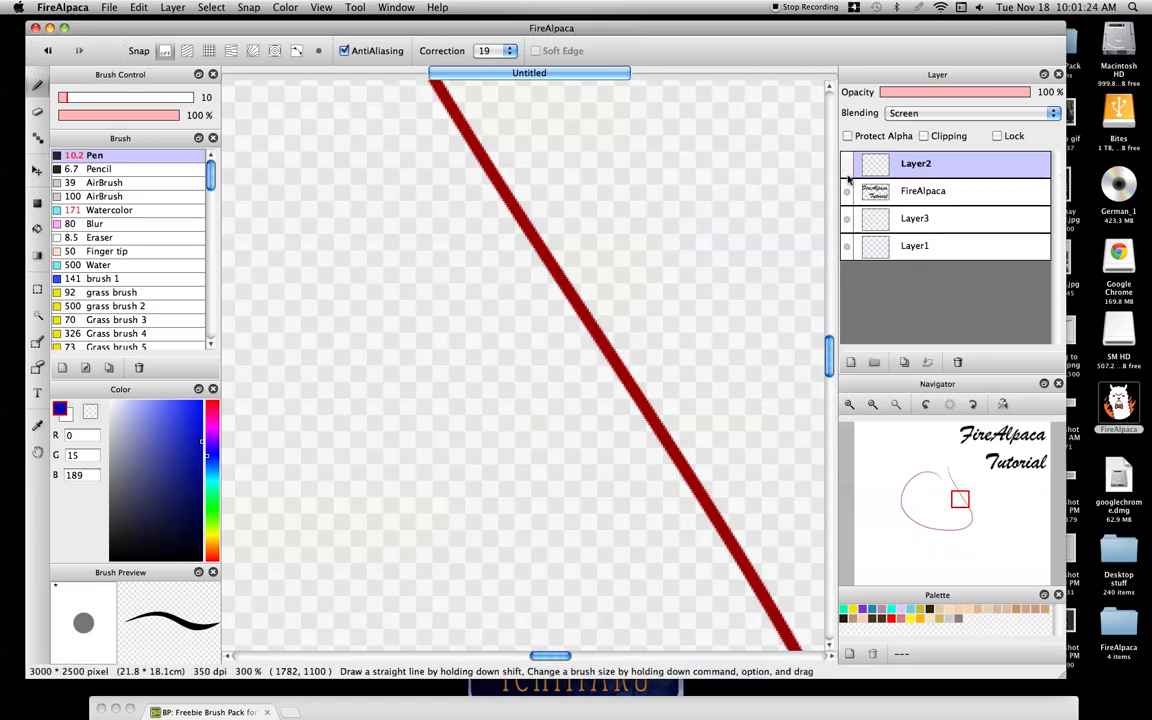
left_click(848, 164)
left_click(848, 164)
left_click(848, 164)
left_click(848, 164)
left_click(850, 166)
left_click(850, 166)
- Set Layer2's blending mode to Normal and make the layer visible again
left_click(905, 113)
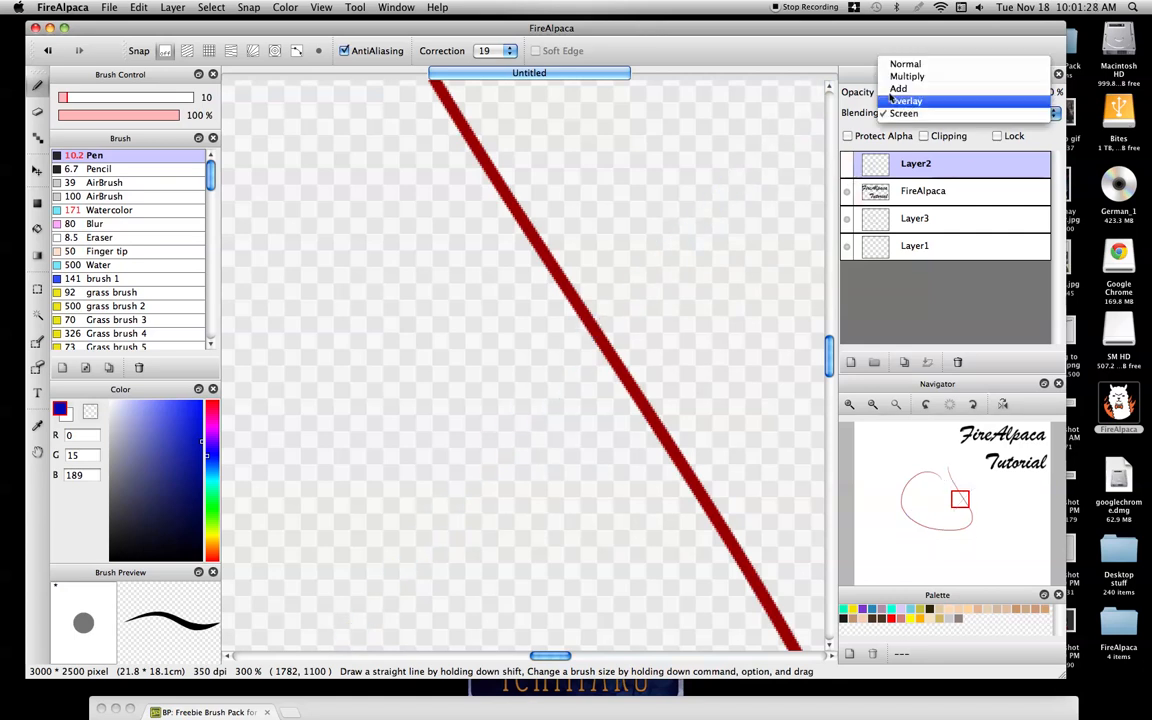
left_click(901, 66)
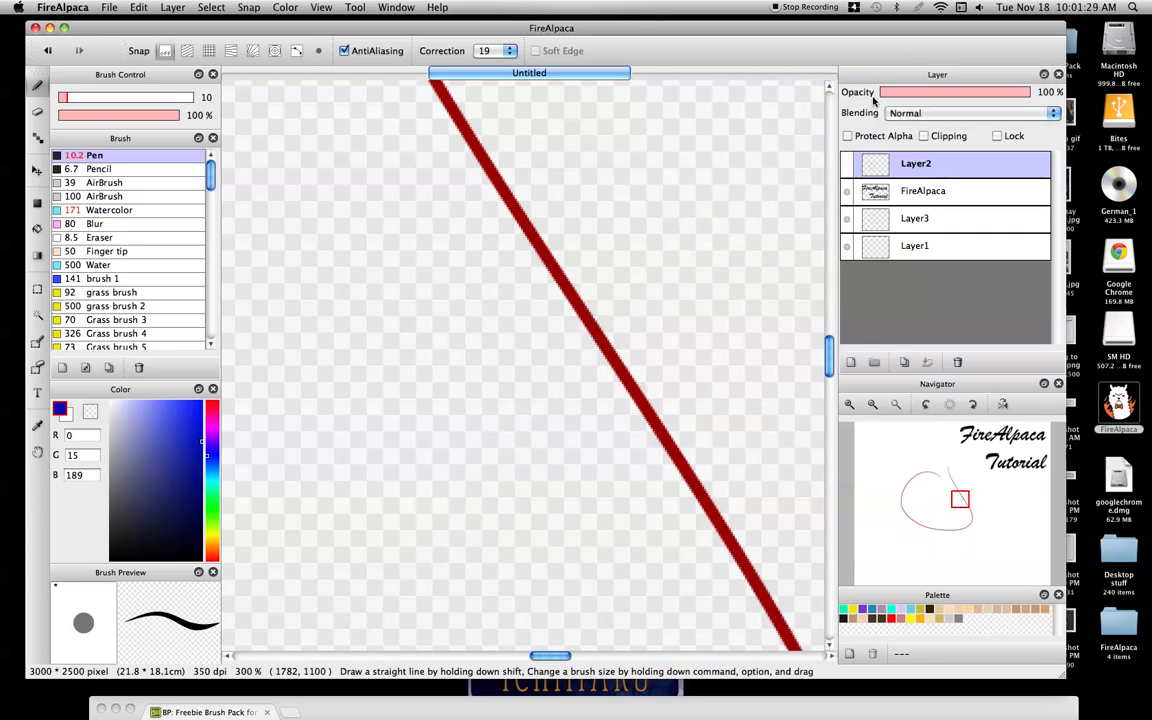
left_click(848, 164)
- Clear the blue loop from Layer2 and the red loop from Layer3
left_click(893, 404)
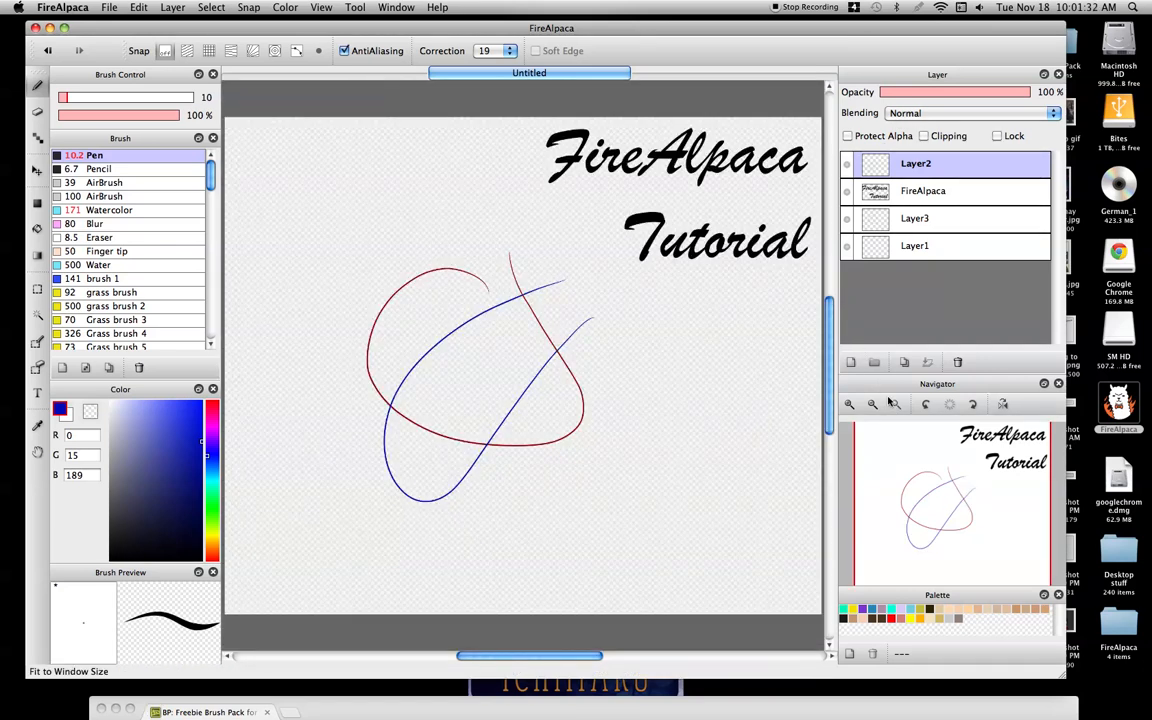
left_click(864, 220)
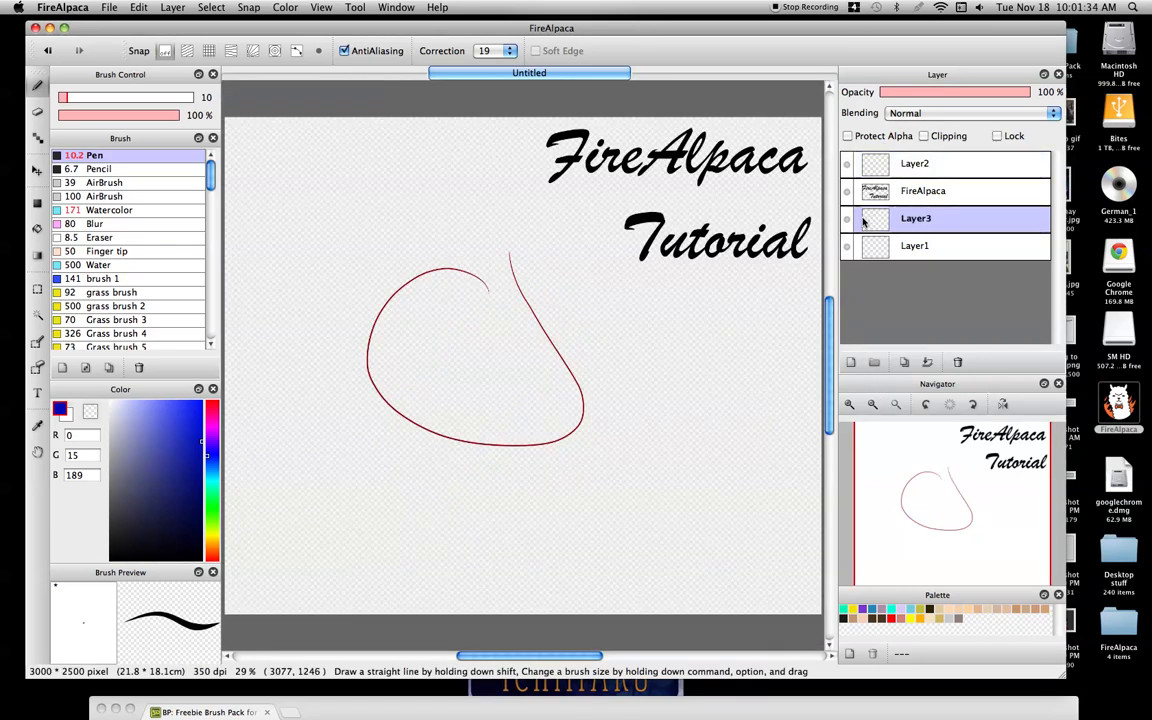
key("Delete")
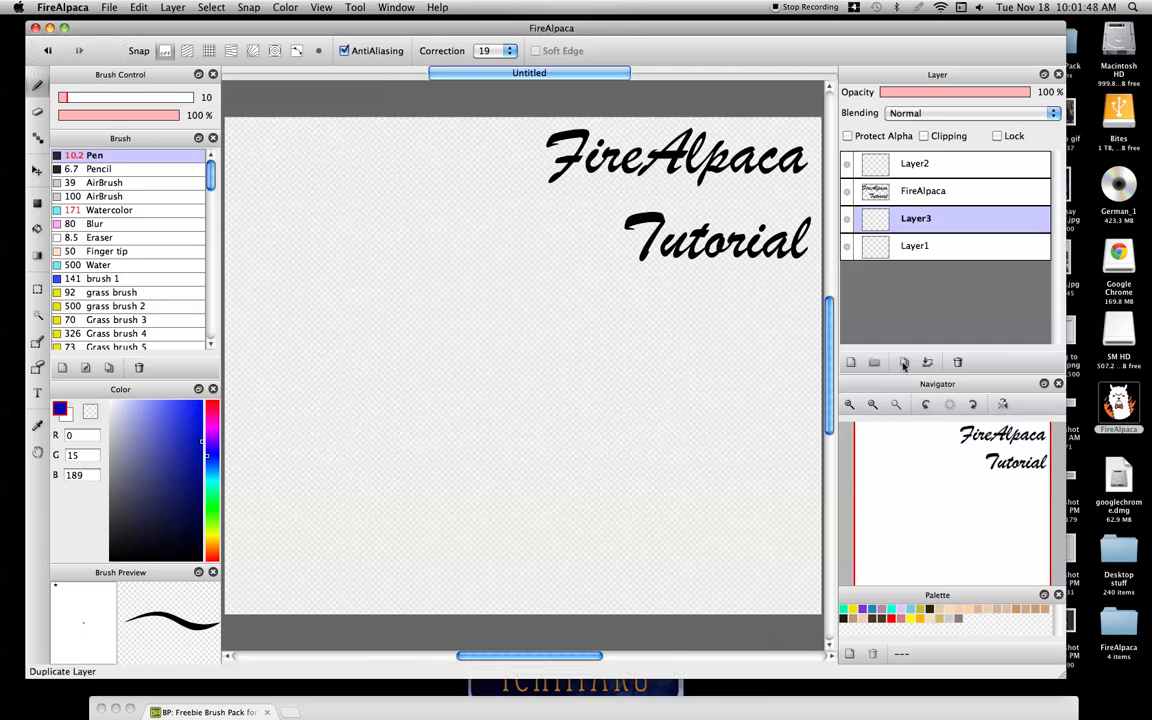
- Duplicate the FireAlpaca text layer and move the copy below and to the left of the original text
left_click(905, 190)
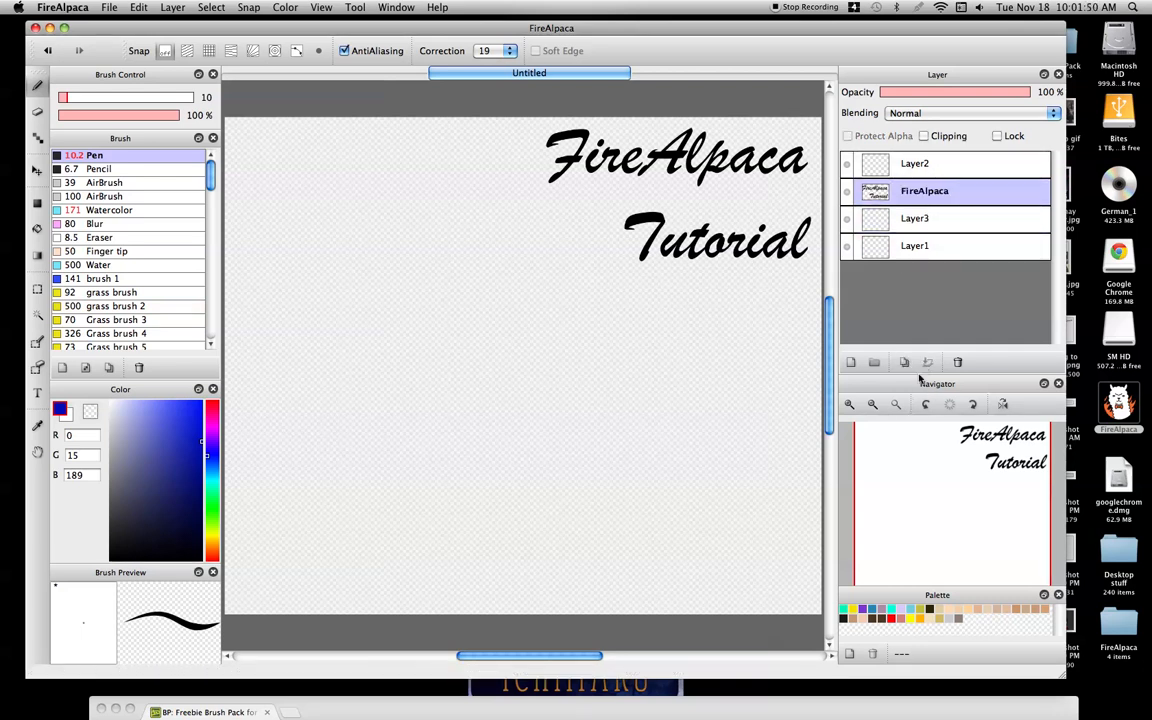
left_click(904, 361)
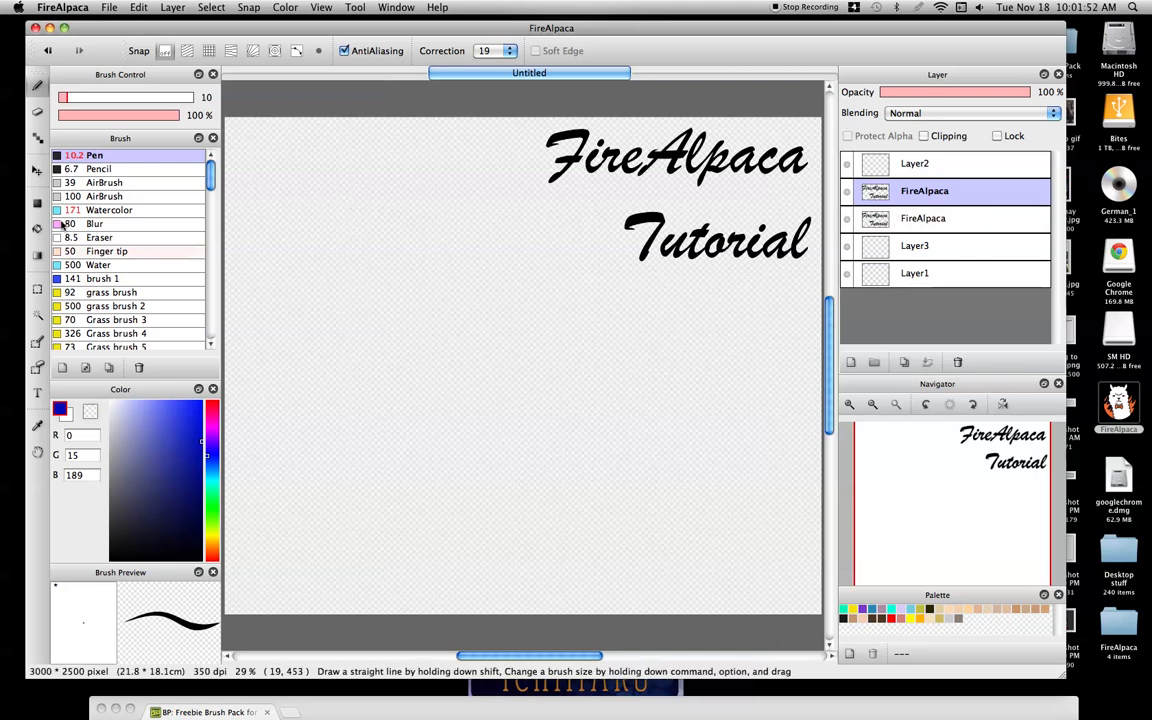
left_click(37, 170)
left_click_drag(585, 169, 320, 364)
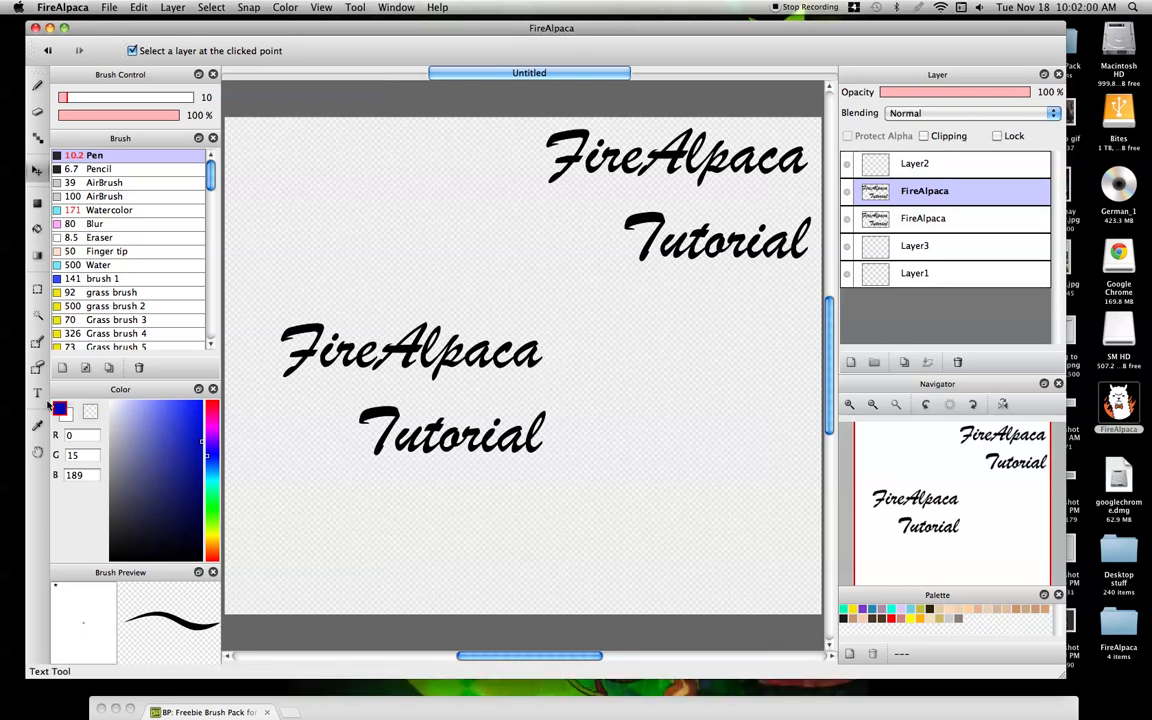
- Return to the brush and delete the duplicated FireAlpaca text layer
left_click(37, 85)
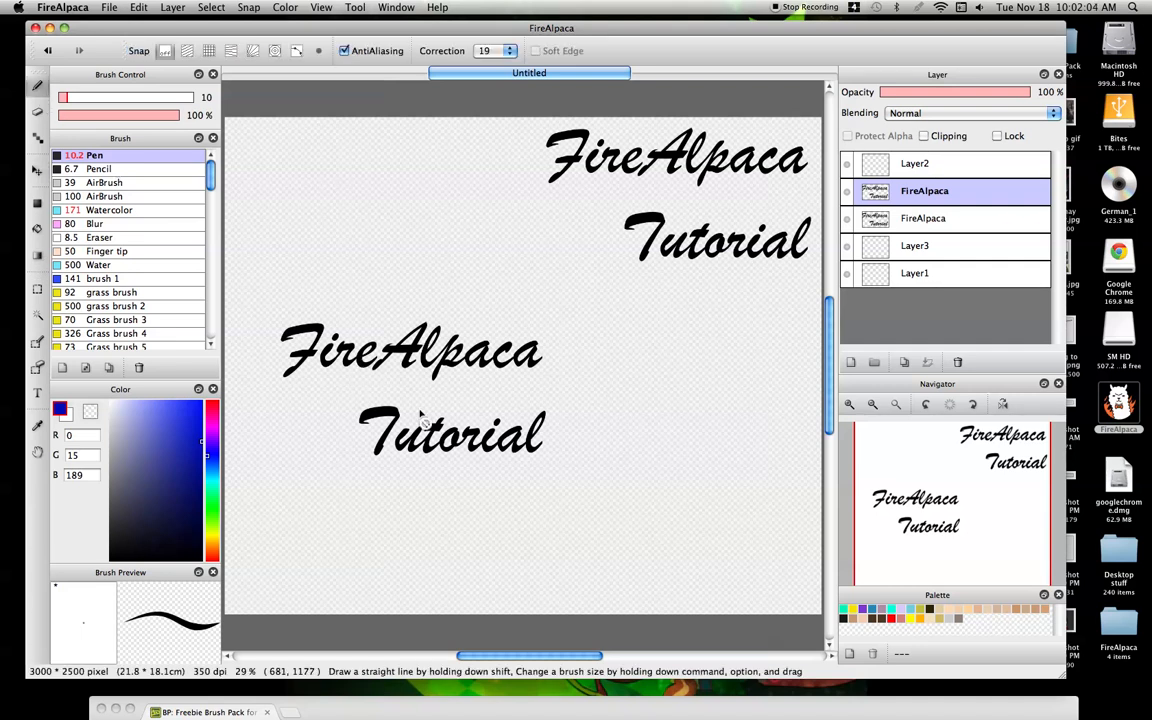
left_click(958, 363)
left_click(893, 195)
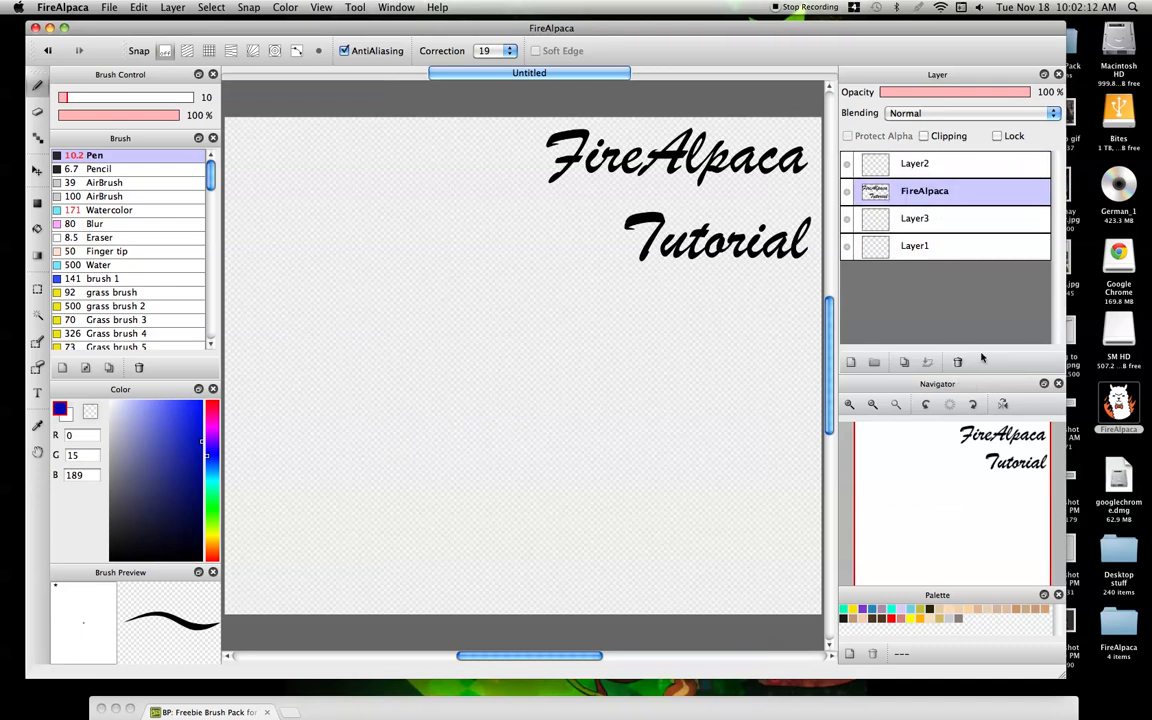
- On Layer3, draw a curly green stroke (RGB 0, 189, 97) with the Pen brush size set to 78
left_click(877, 220)
left_click(208, 497)
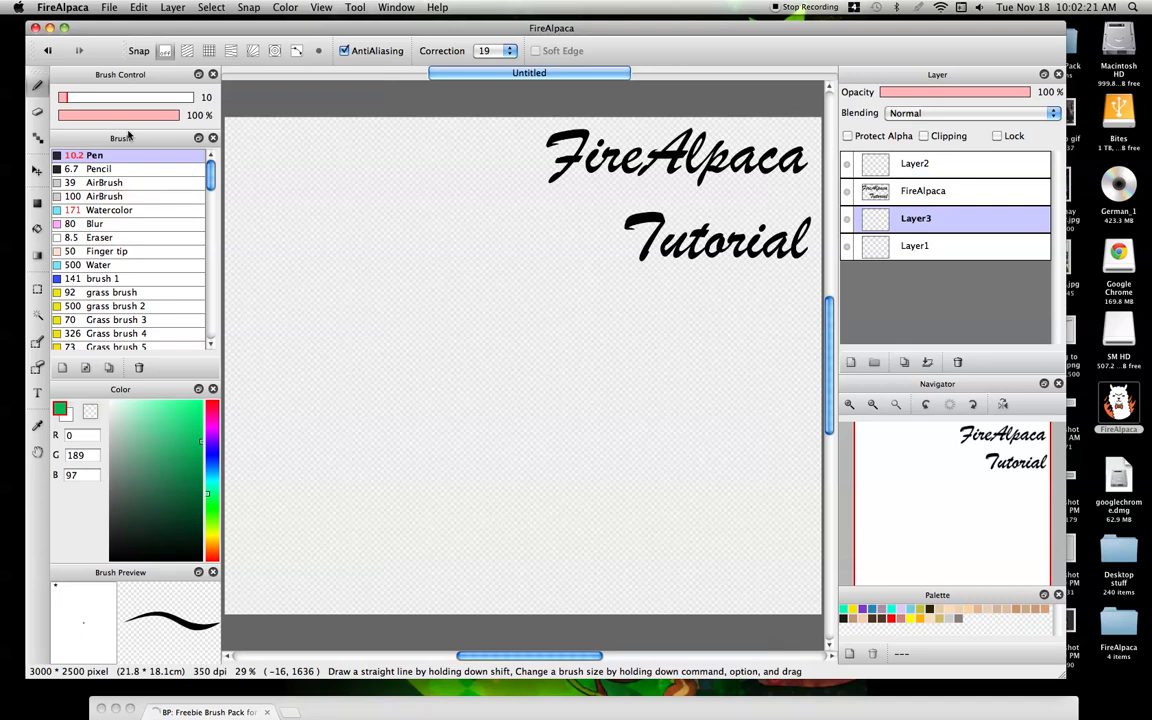
left_click_drag(82, 97, 129, 100)
mouse_move(536, 243)
left_mouse_down()
mouse_move(550, 354)
mouse_move(521, 384)
mouse_move(318, 405)
left_mouse_up()
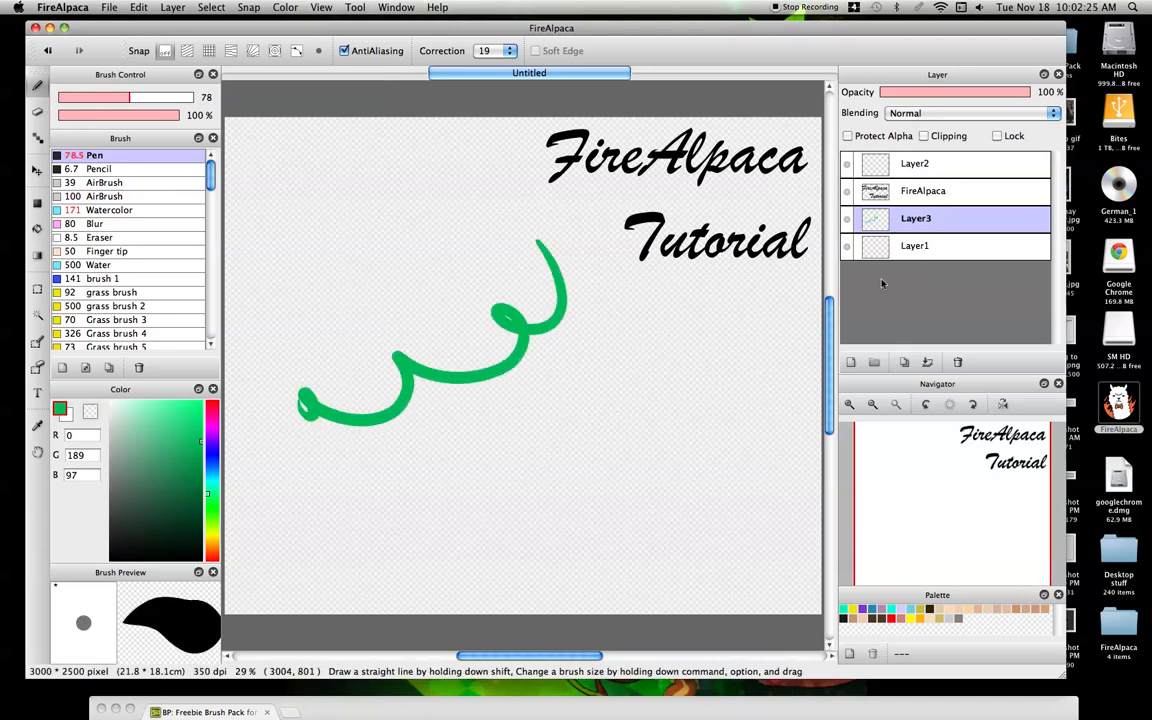
- Move Layer1 above Layer3 and draw a curly blue stroke (RGB 0, 5, 189) on it beside the green one
left_click(872, 244)
left_click_drag(871, 226, 870, 216)
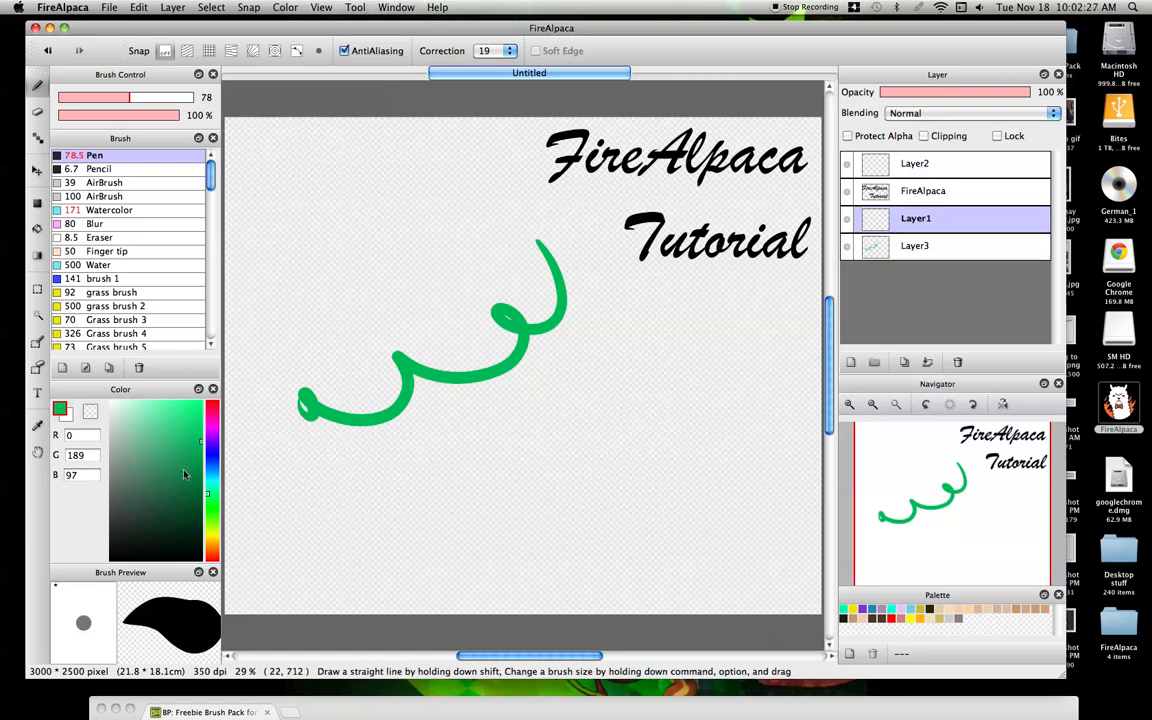
left_click(210, 455)
mouse_move(333, 204)
left_mouse_down()
mouse_move(309, 329)
mouse_move(340, 330)
left_mouse_up()
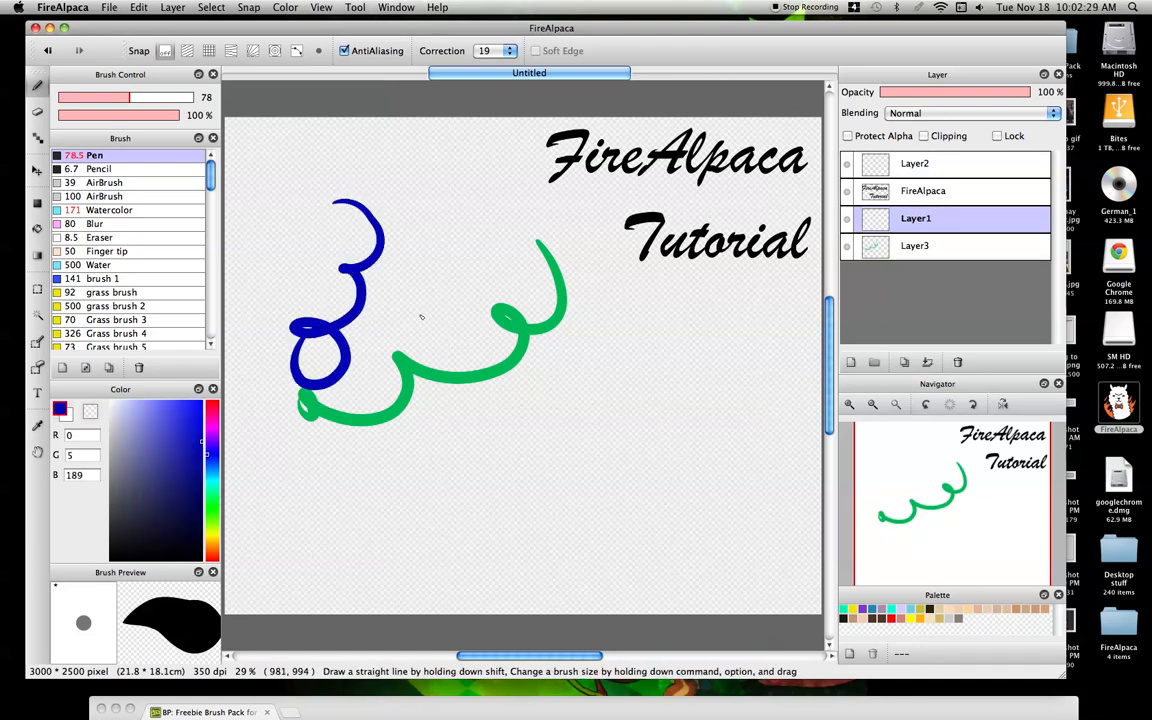
- Merge Layer1 down into Layer3 and clear the merged strokes from that layer
left_click(927, 362)
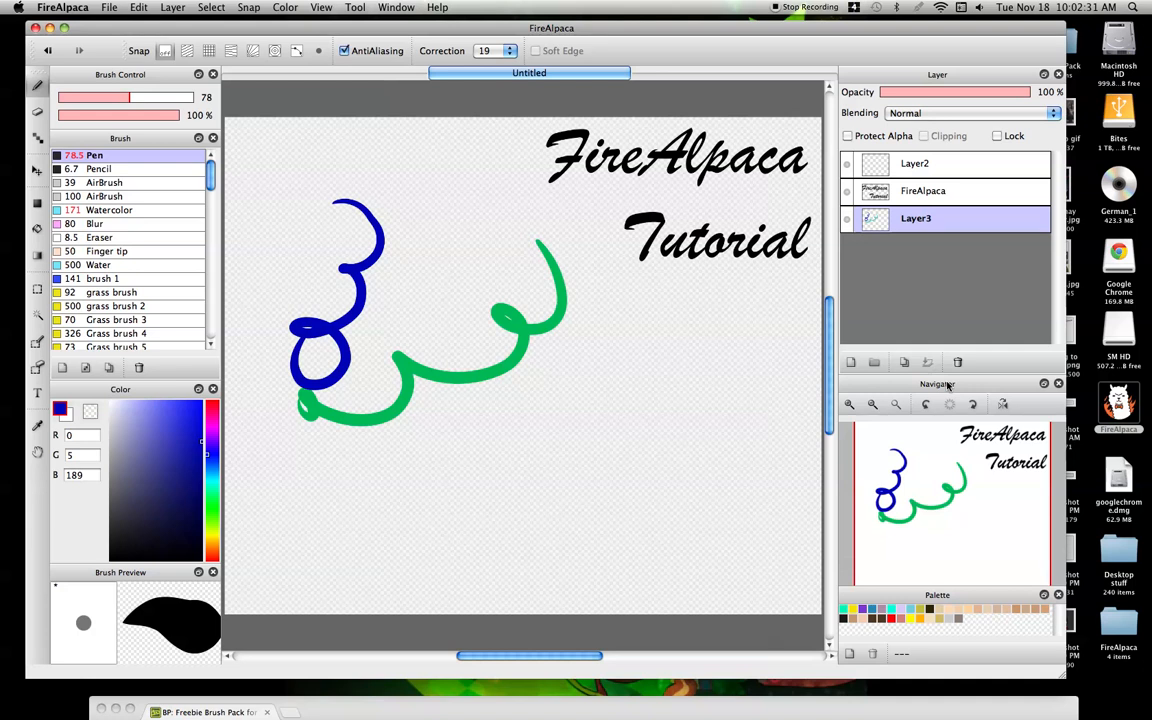
left_click(875, 190)
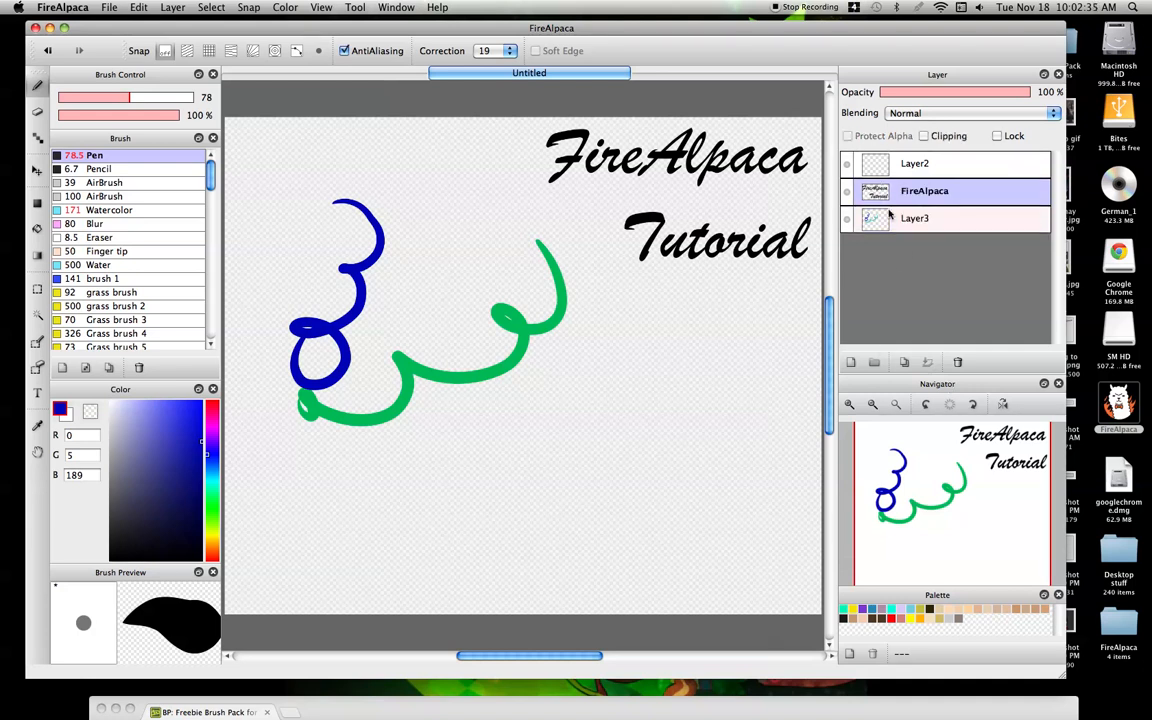
left_click(890, 218)
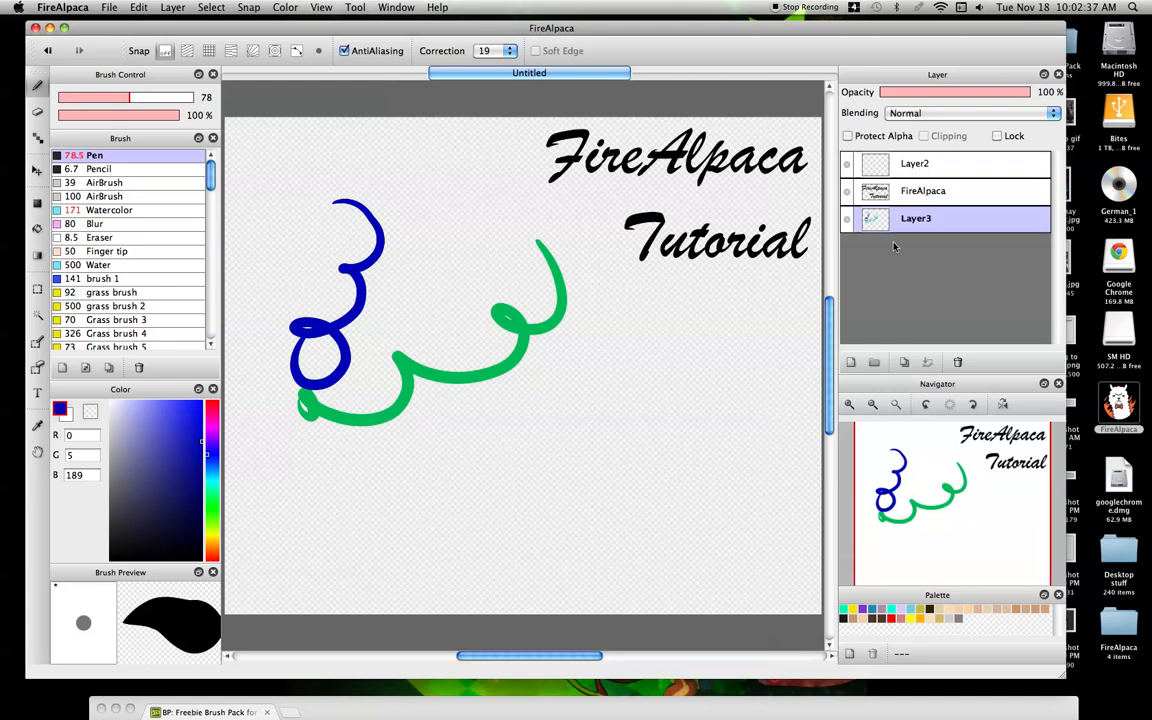
key("Delete")
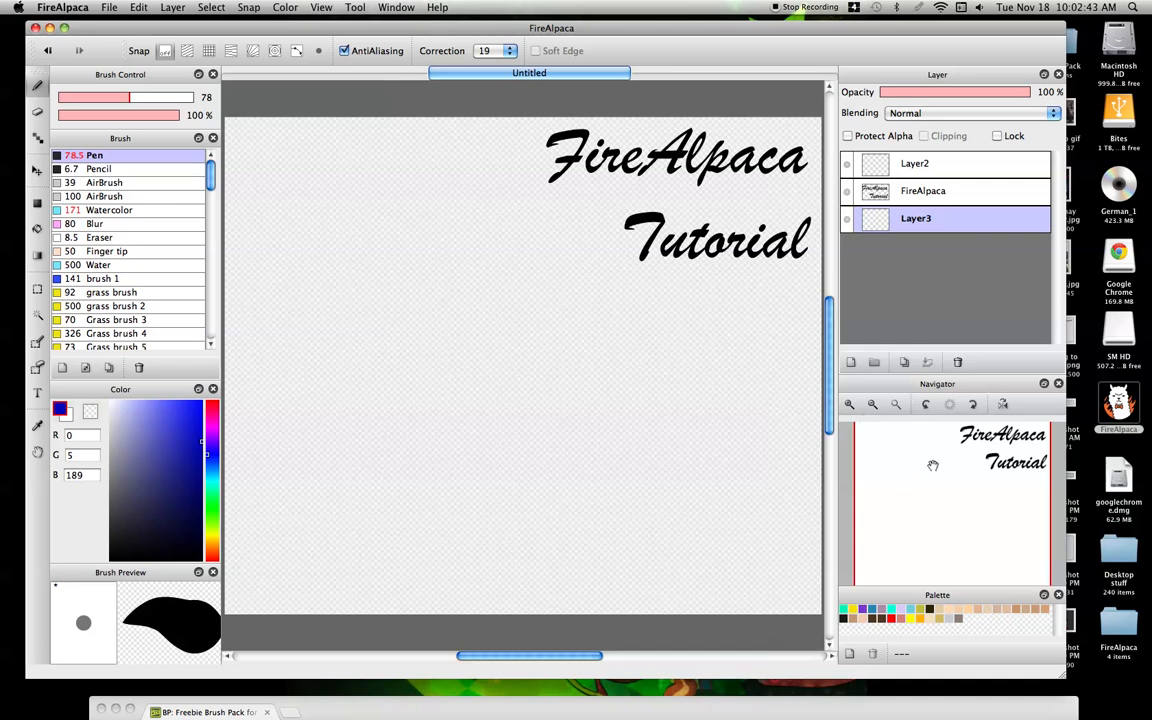
- Zoom in on the title text, zoom back out, and fit the whole canvas to the window
double_click(850, 404)
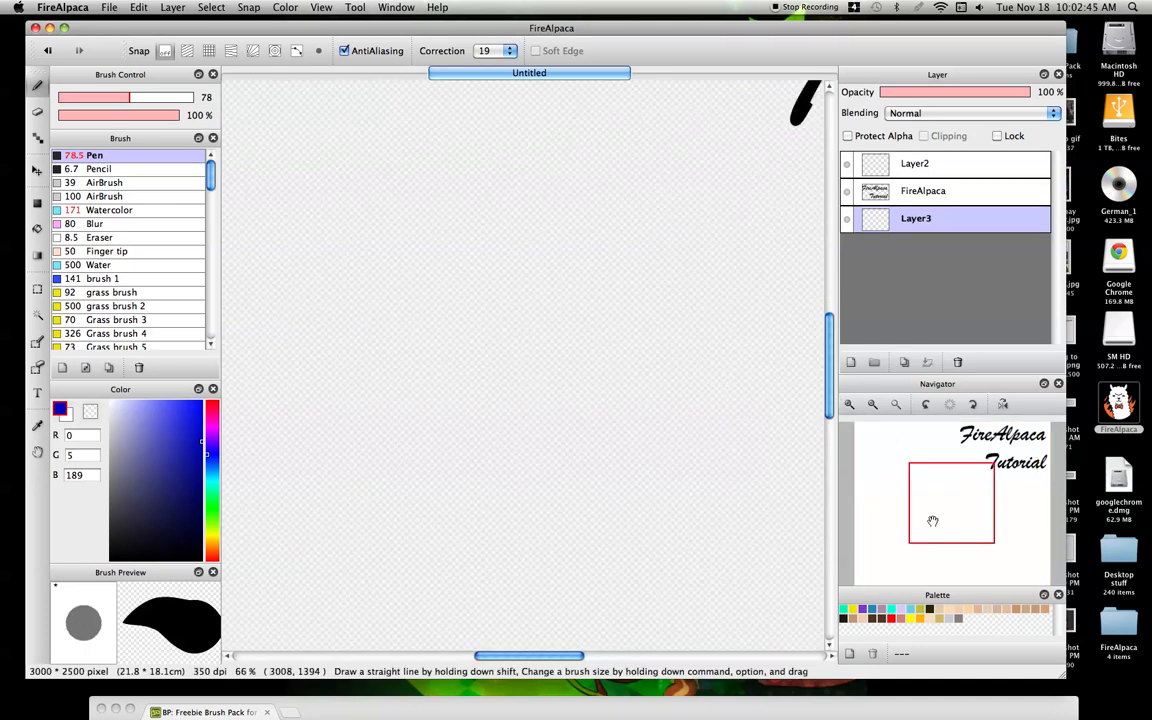
left_click_drag(948, 517, 974, 455)
left_click(849, 405)
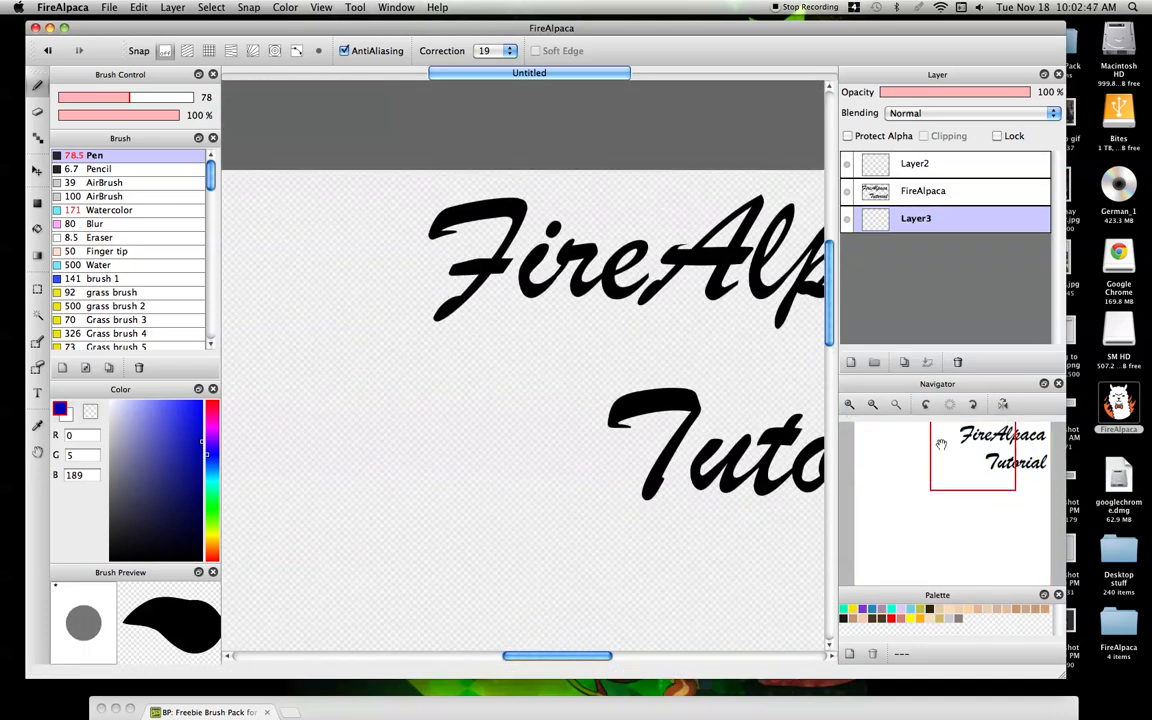
left_click(877, 409)
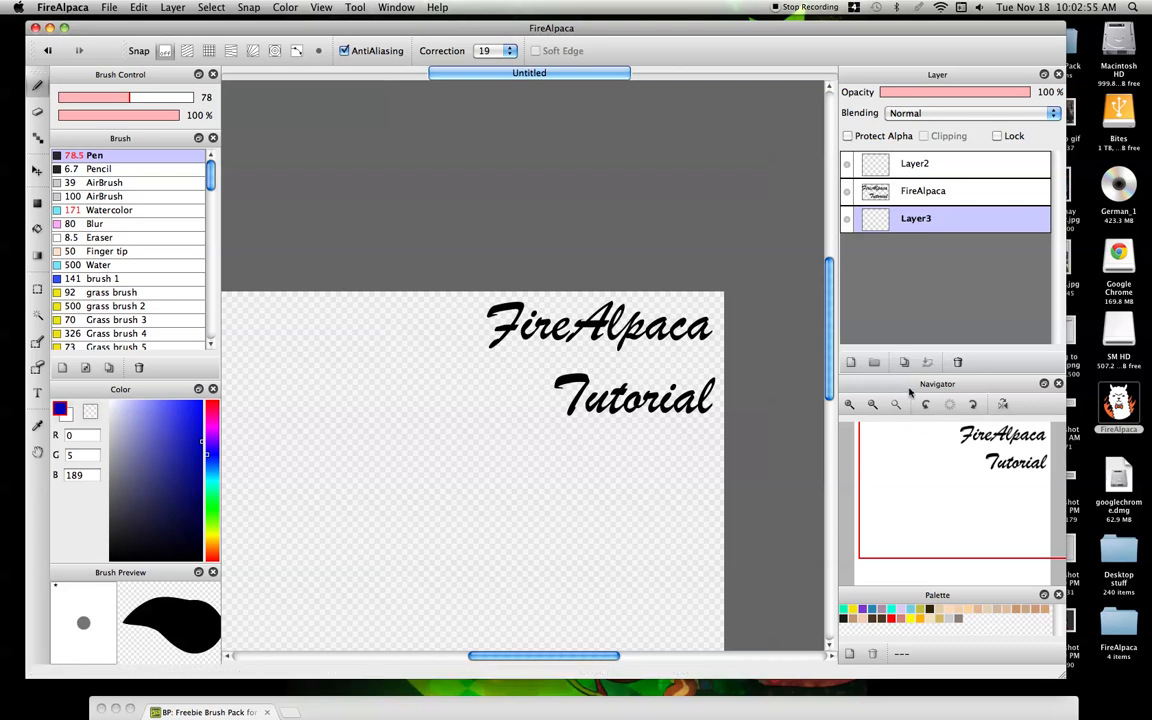
left_click(897, 404)
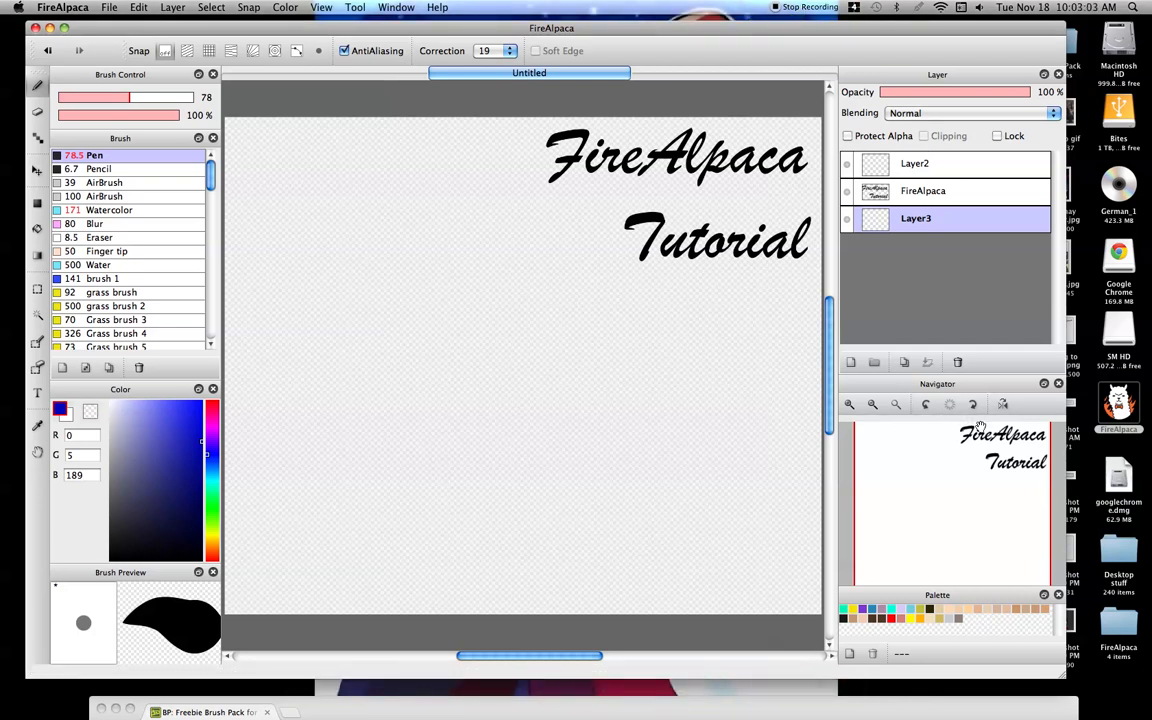
- Rotate the canvas view left until the title is upside down, and reset the rotation
left_click(925, 406)
left_click(925, 406)
left_click(925, 406)
left_click(925, 406)
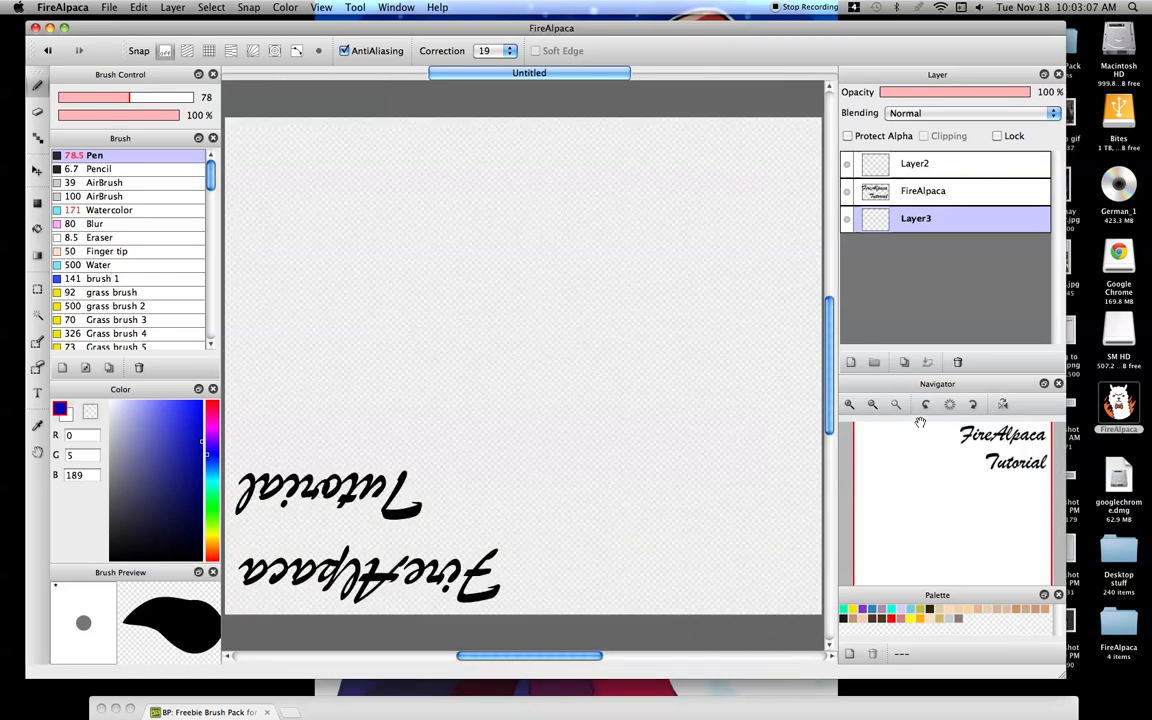
left_click(951, 406)
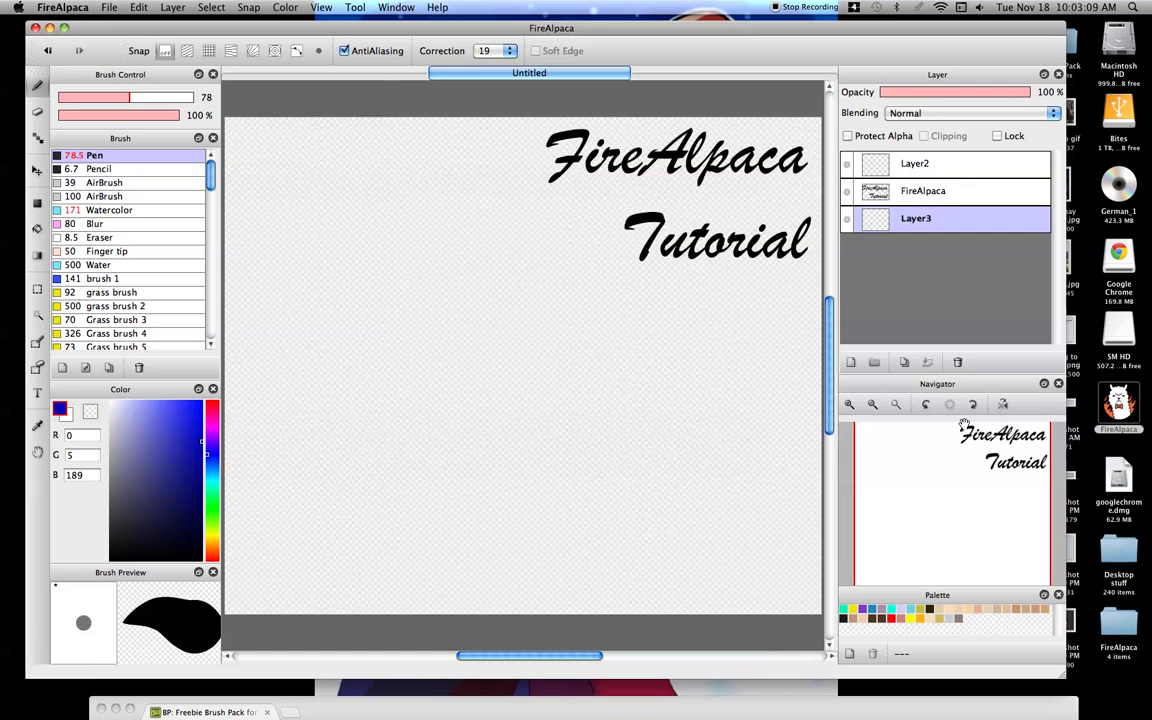
- Rotate the canvas view right through a full turn until the title is upright again
left_click(972, 405)
double_click(972, 405)
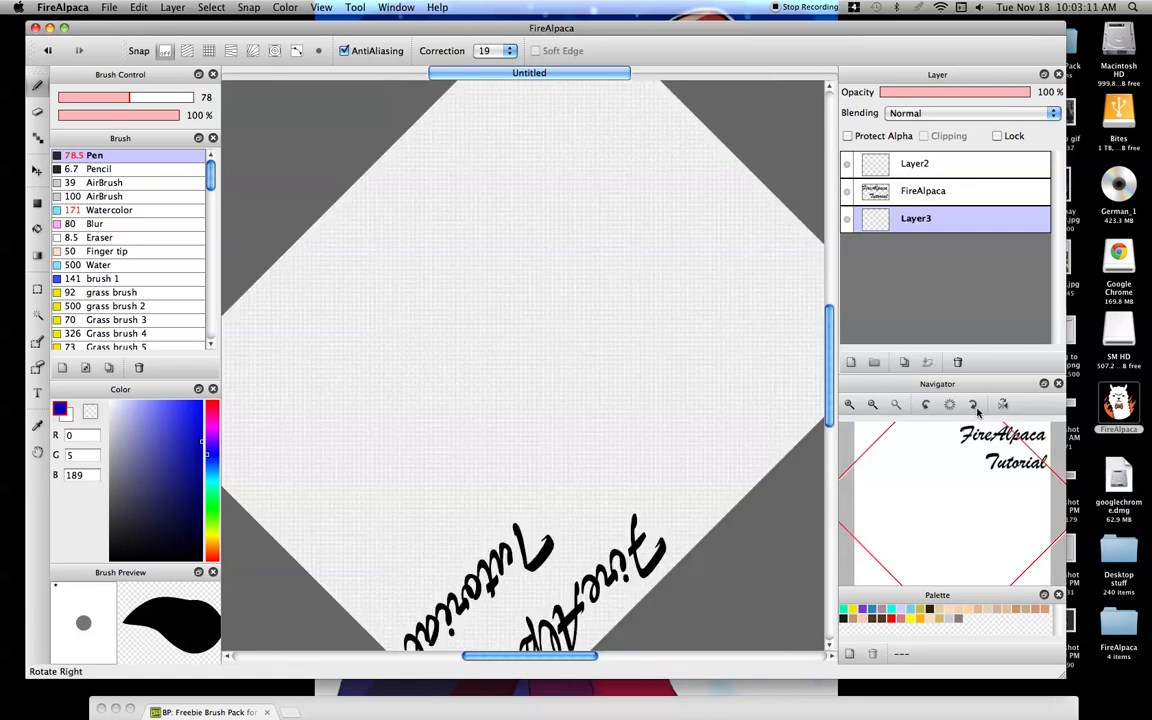
left_click(972, 405)
left_click(972, 405)
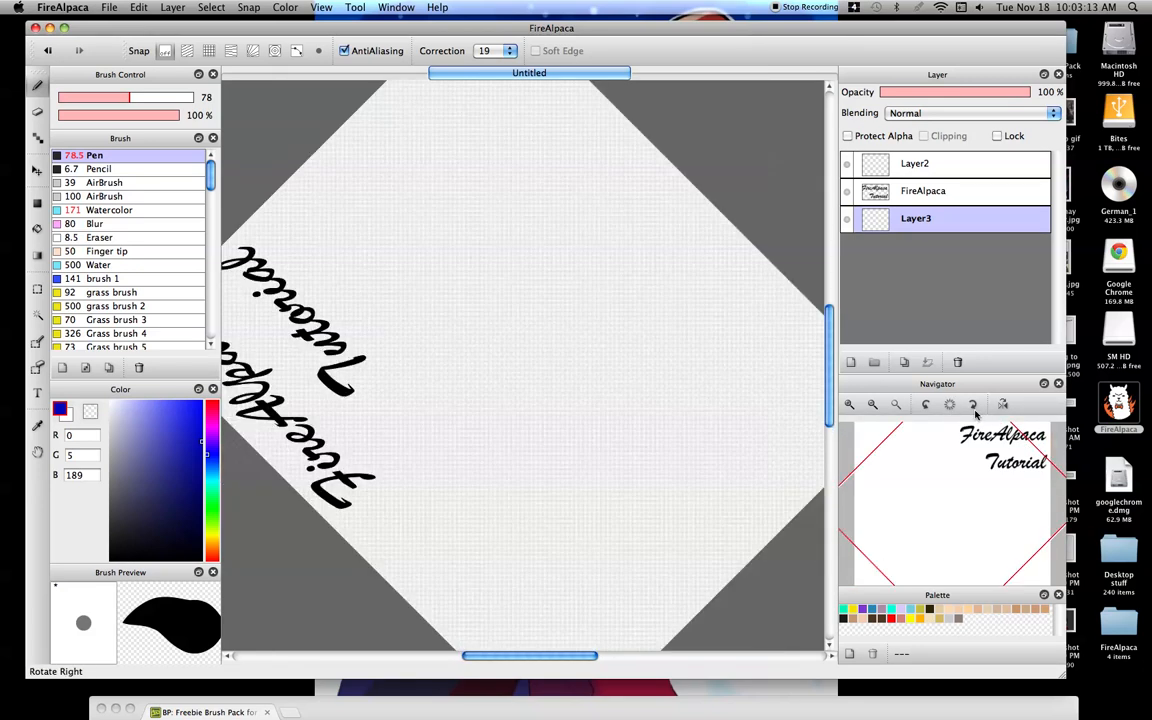
left_click(972, 405)
left_click(972, 405)
left_click(972, 405)
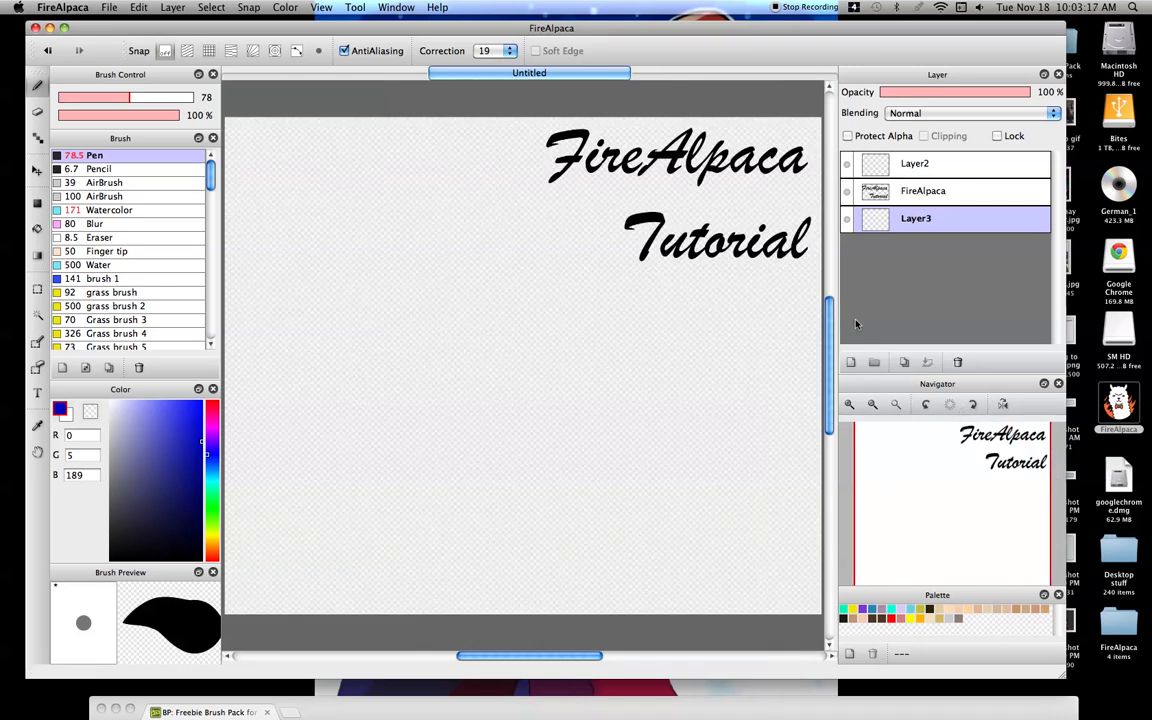
- Flip the canvas view horizontally to inspect the mirrored title, and flip it back to its normal orientation
left_click(1003, 405)
left_click(1003, 405)
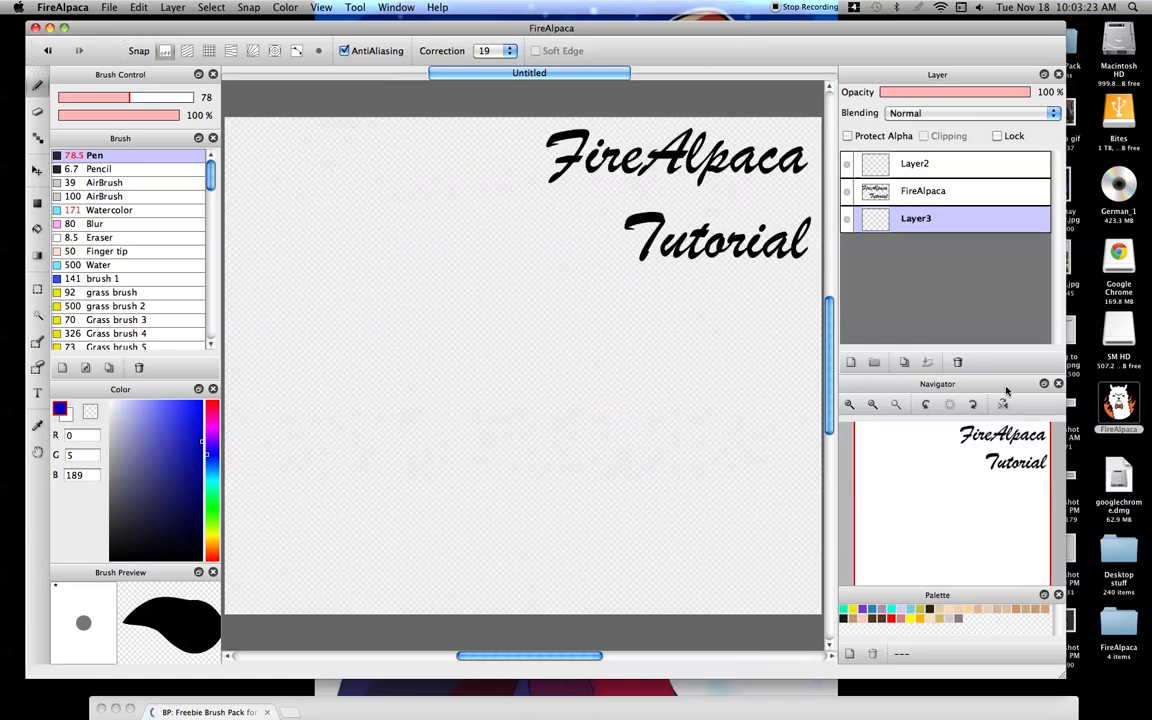
left_click(1003, 405)
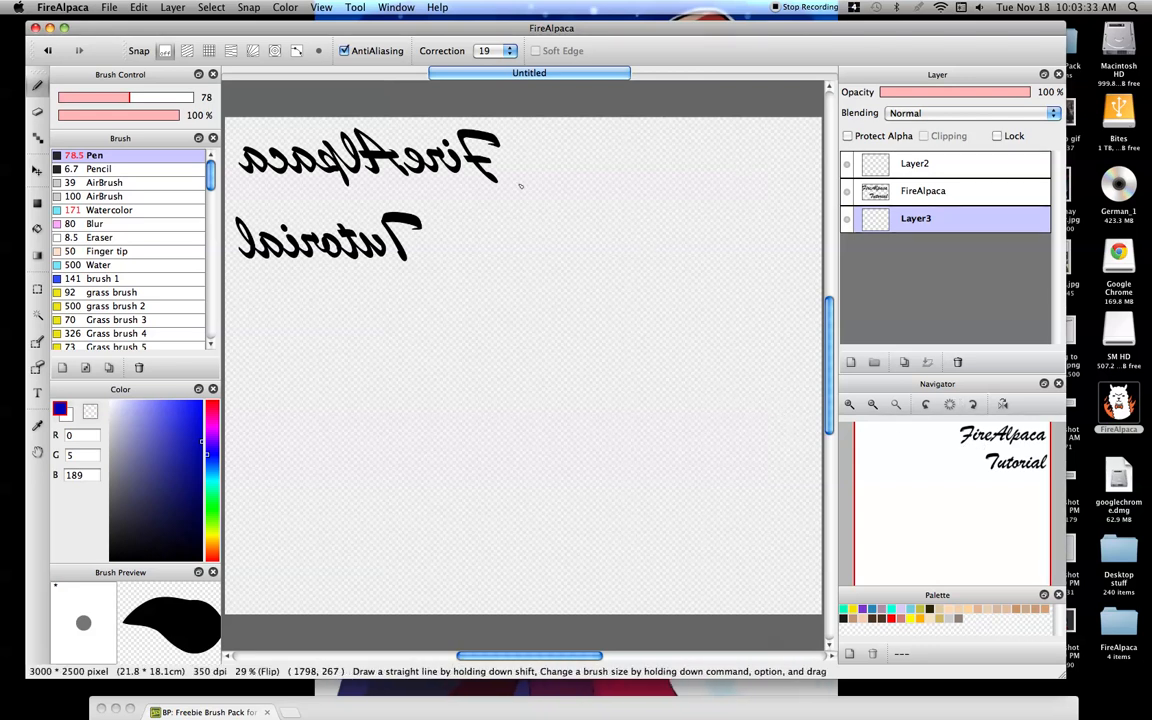
left_click_drag(926, 501, 1000, 463)
left_click(1003, 404)
- Tilt the canvas view to the right, shift the visible area, and reset the rotation
left_click(972, 405)
left_click_drag(1010, 451, 946, 494)
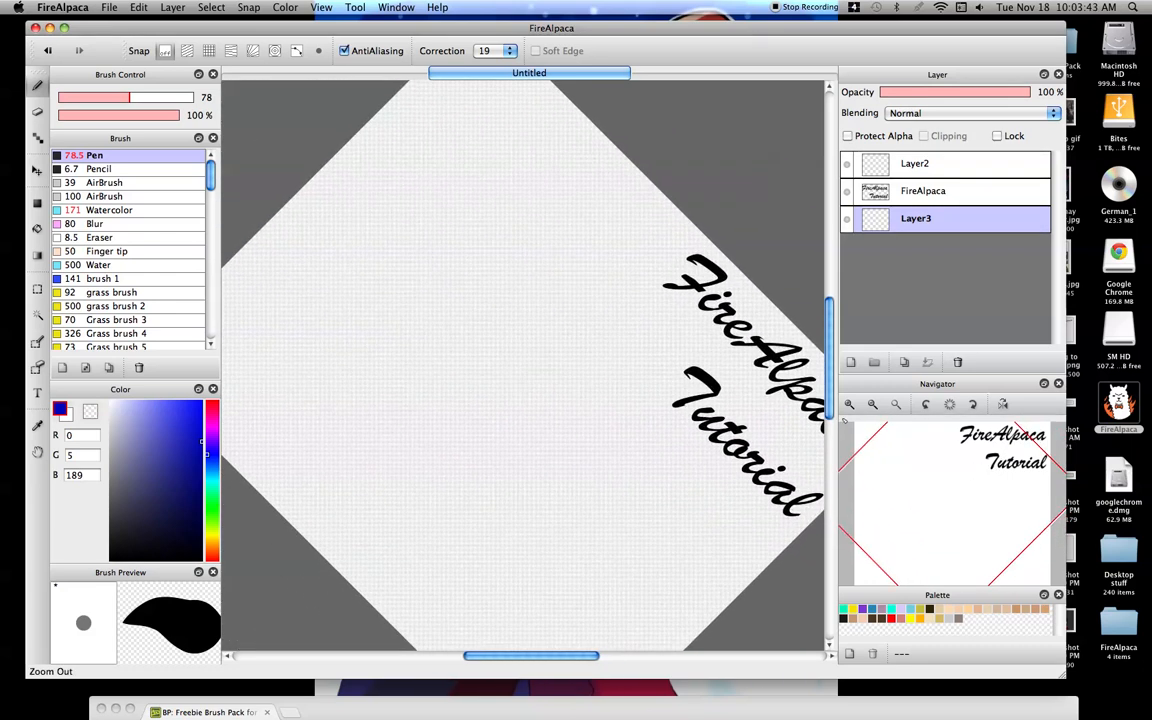
left_click(950, 406)
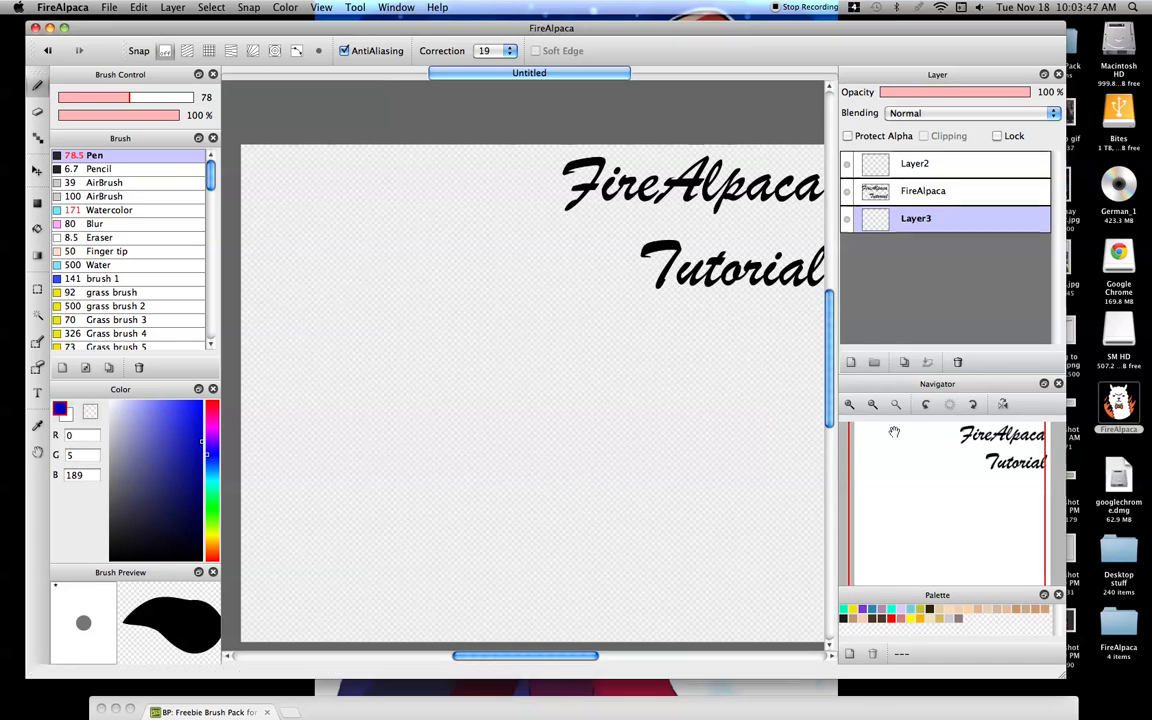
- Pan the canvas with the Hand tool, both upright and with the view rotated a quarter turn left
left_click(37, 455)
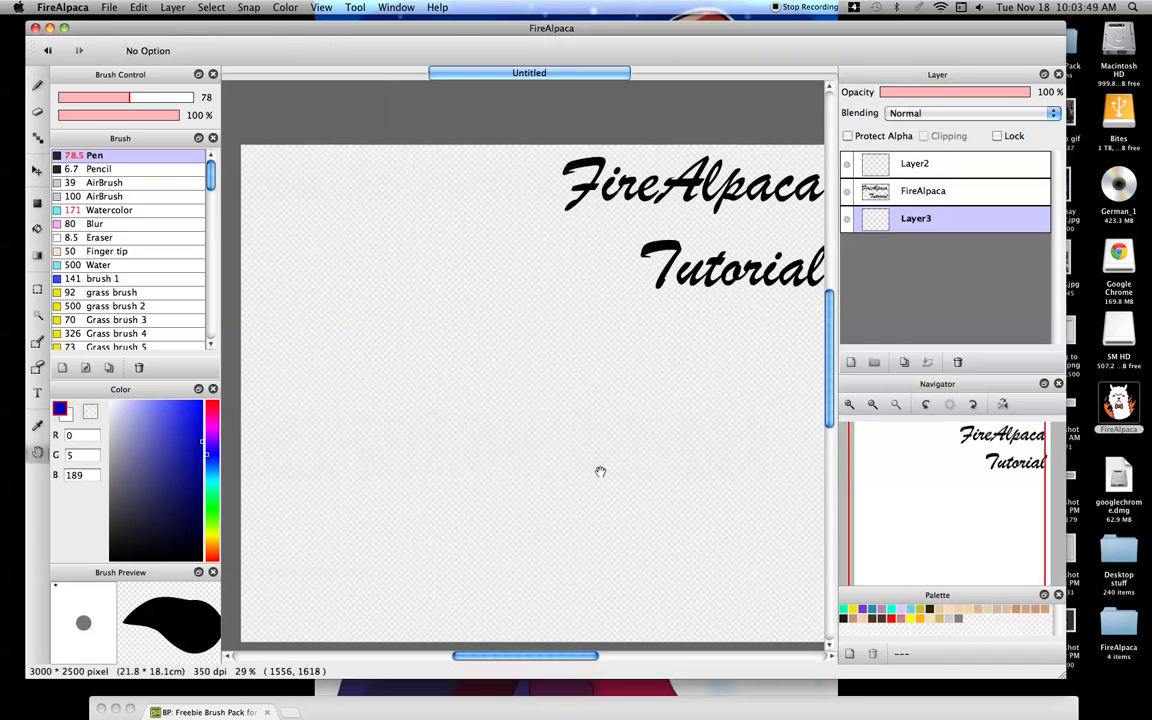
left_click_drag(622, 326, 648, 374)
left_click(935, 409)
left_click(935, 409)
left_click_drag(472, 168, 463, 273)
left_click_drag(717, 532, 630, 477)
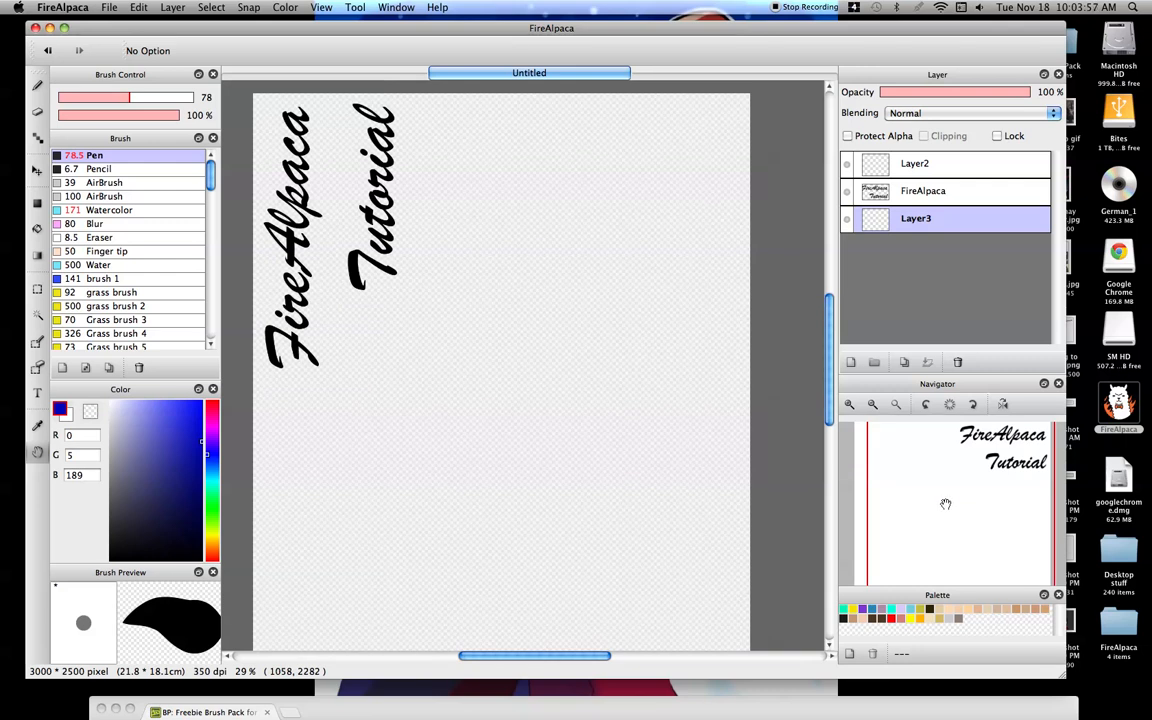
- Return the rotated canvas view to upright and fit the whole canvas in the window
mouse_move(959, 489)
left_mouse_down()
mouse_move(966, 476)
mouse_move(928, 483)
mouse_move(981, 480)
mouse_move(945, 472)
left_mouse_up()
left_click(972, 404)
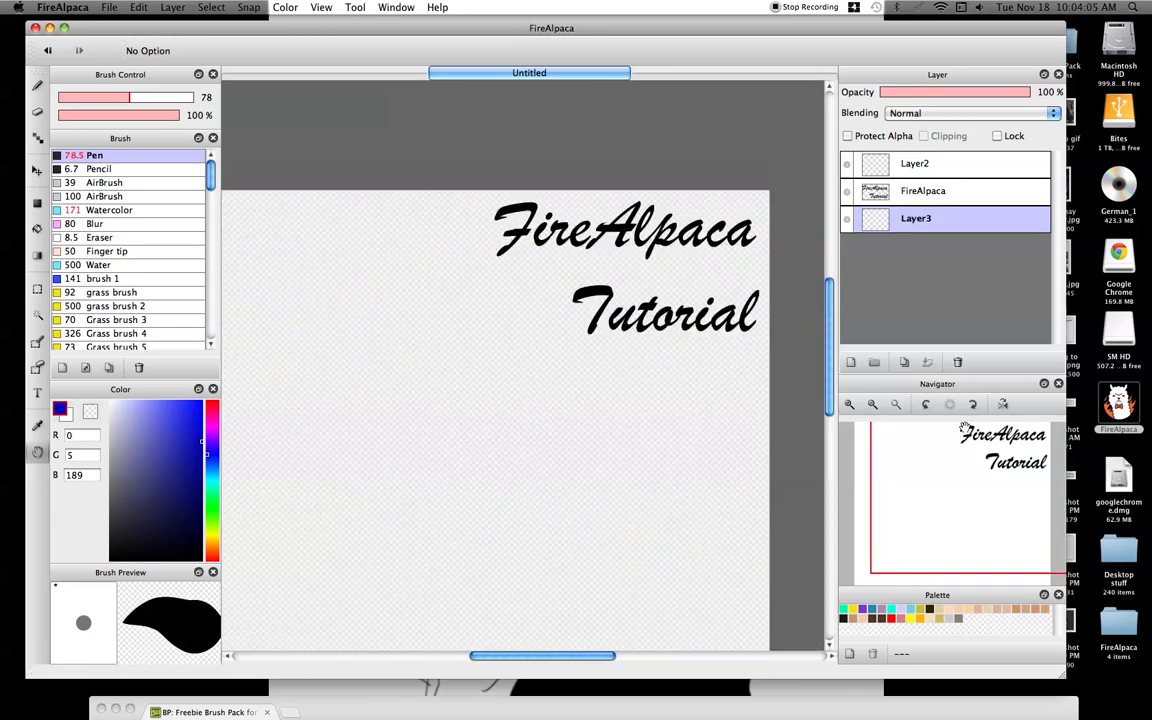
left_click(897, 404)
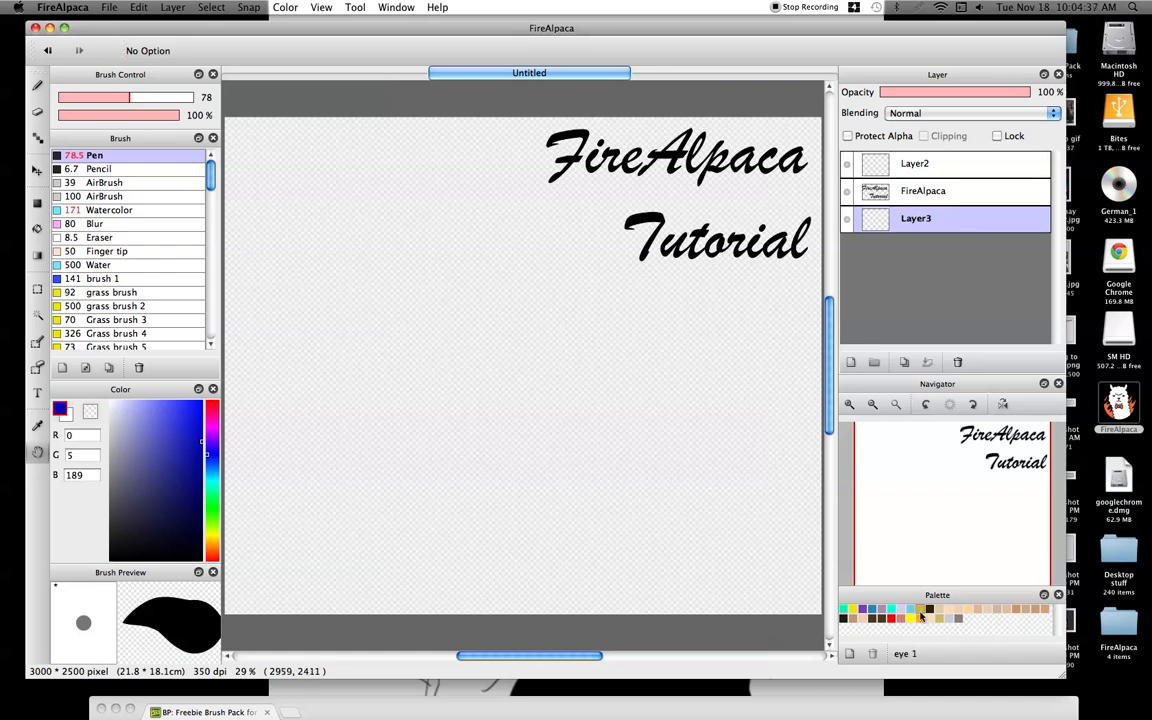
- Pick the "Zania nose" palette color, and open the Add Color dialog and cancel it without saving a swatch
left_click(958, 618)
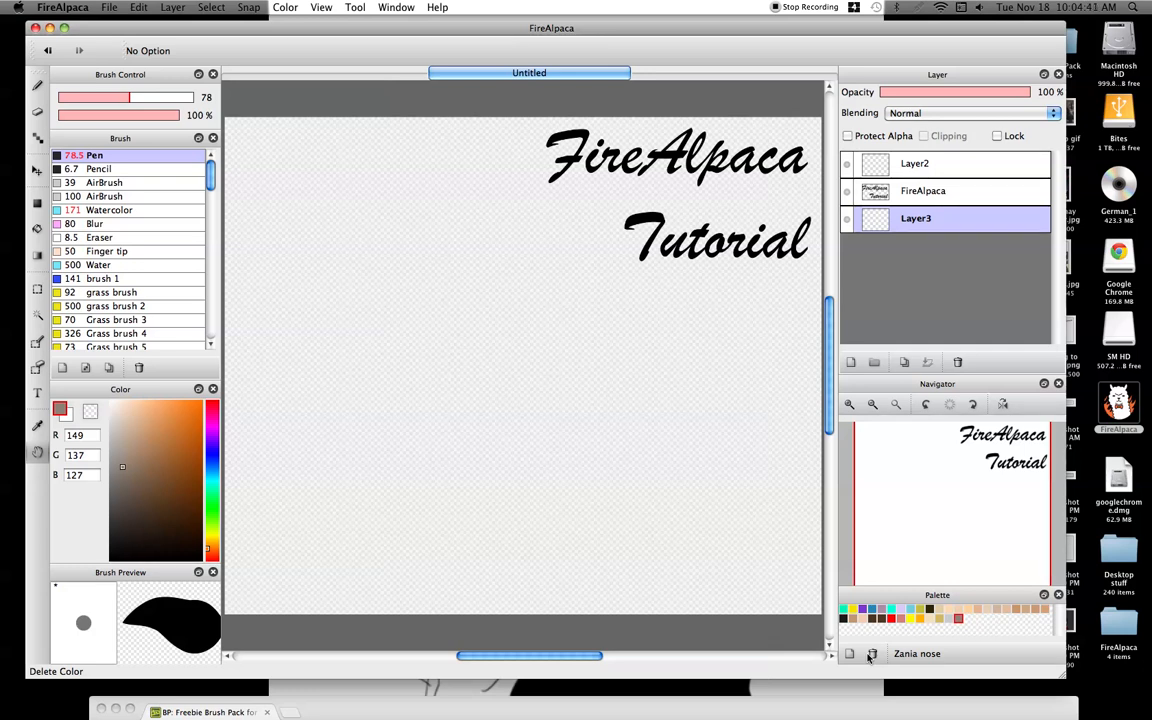
left_click(849, 654)
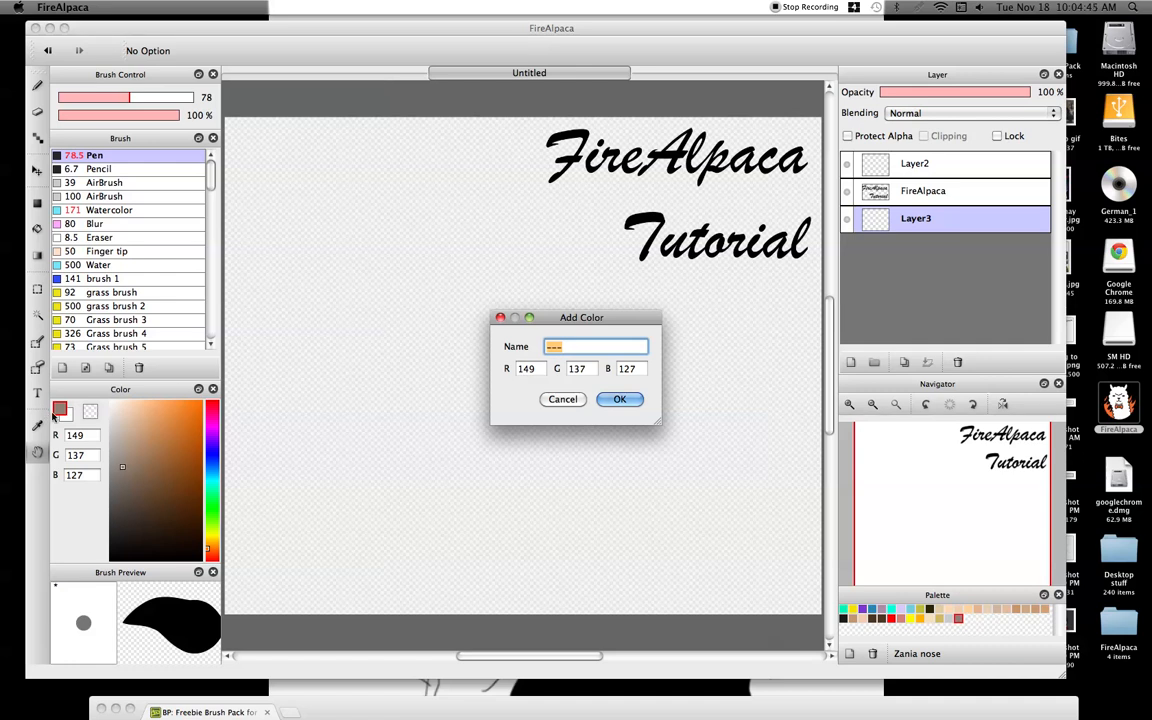
left_click(564, 399)
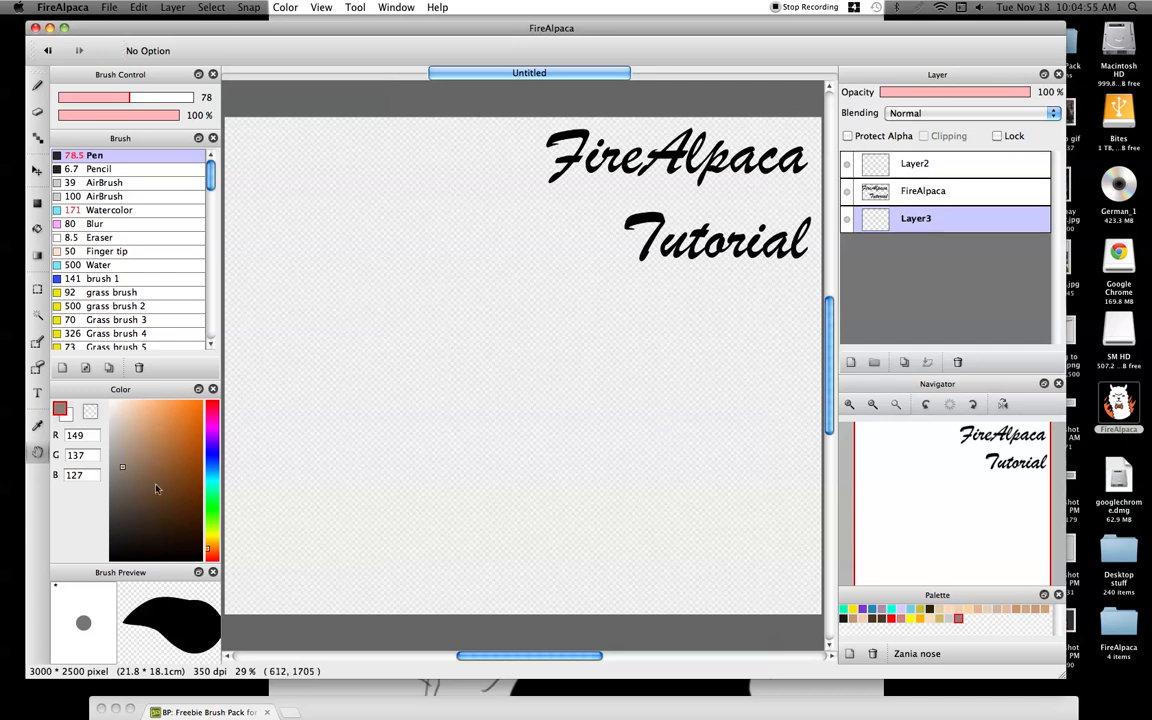
- Add the text "Section 2" to the left half of the canvas in the current brownish-gray color
left_click(40, 397)
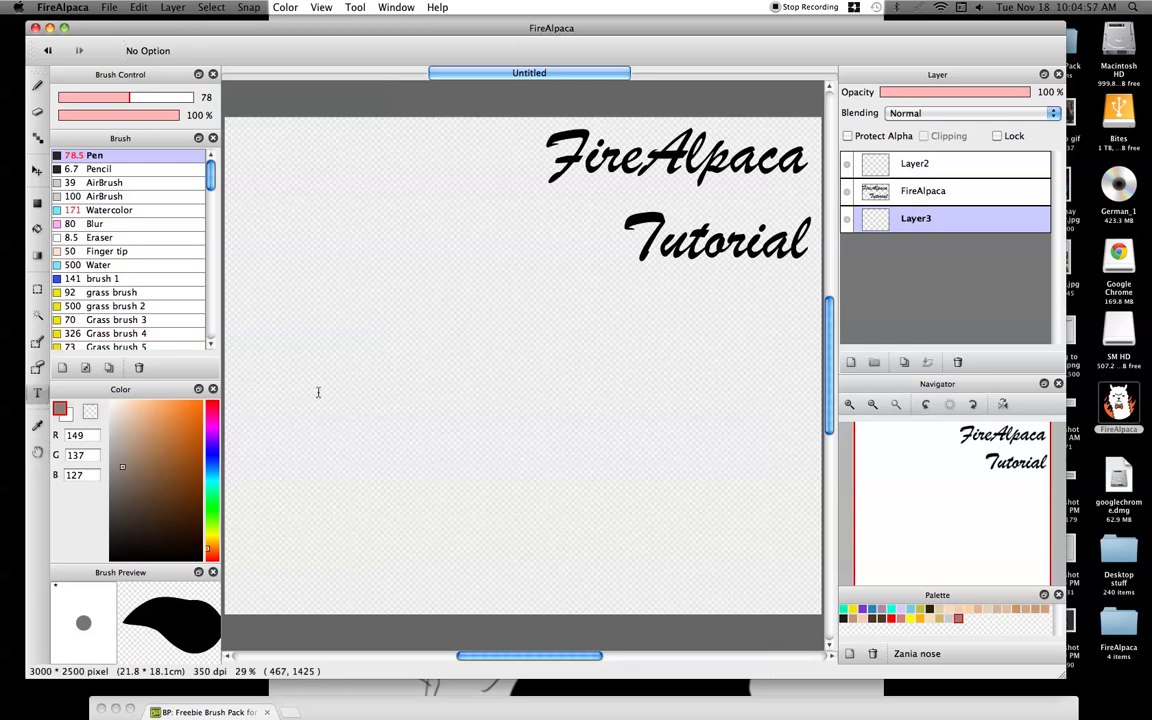
left_click(320, 390)
type("Sec")
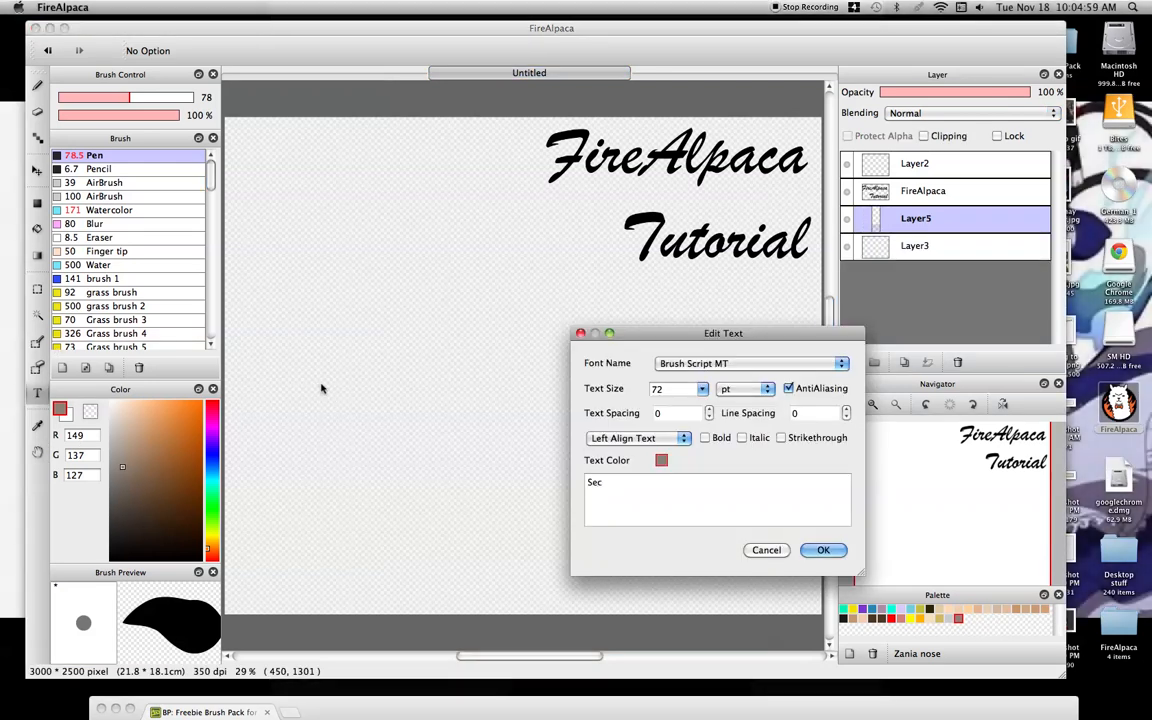
type("tion 2")
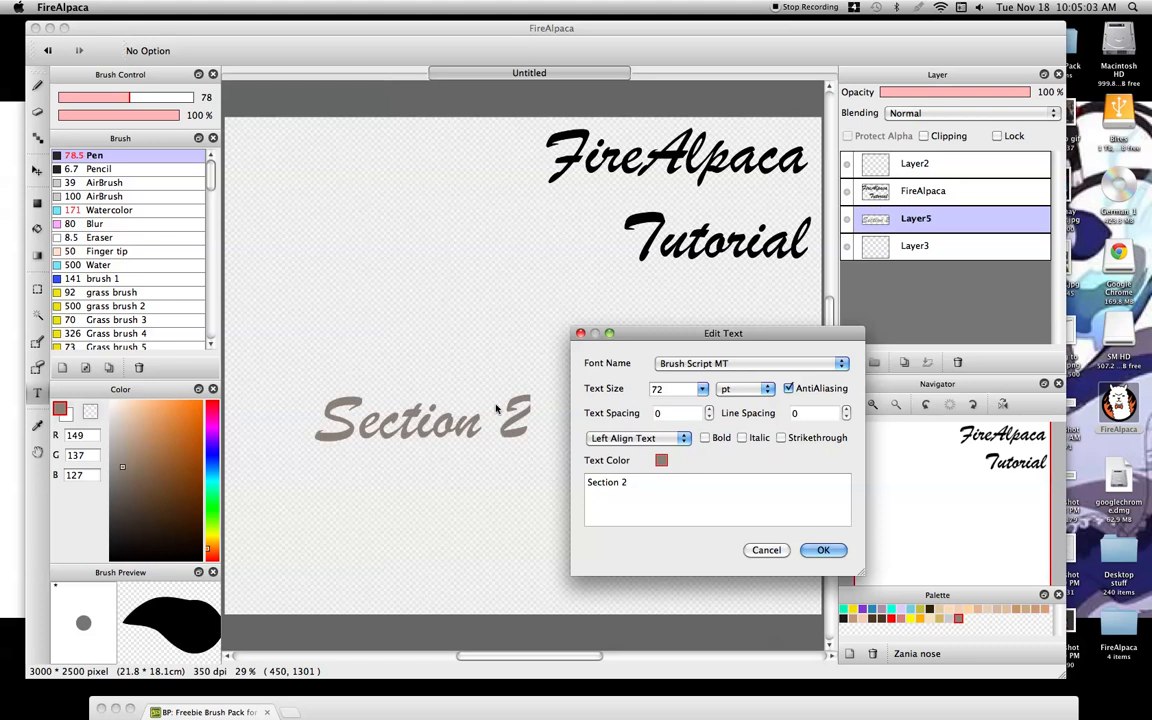
left_click(820, 549)
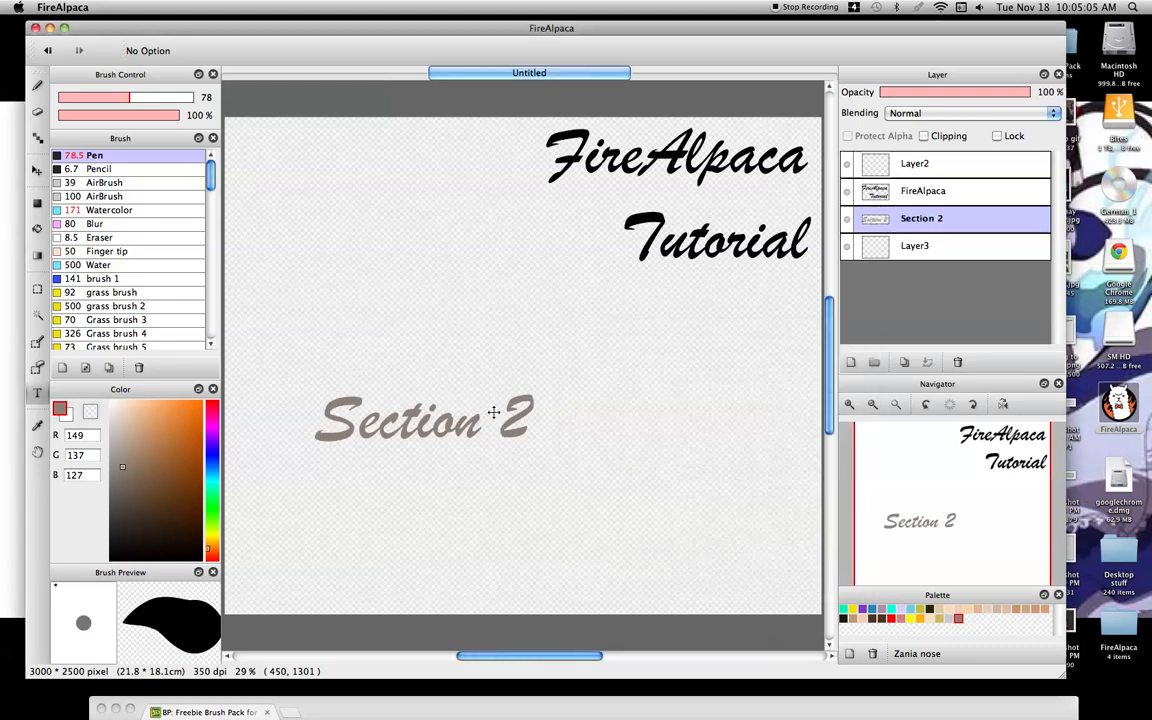
- Move the "Section 2" text to the canvas's upper-left corner, and delete its layer
left_click_drag(335, 372, 330, 202)
left_click_drag(333, 256, 310, 158)
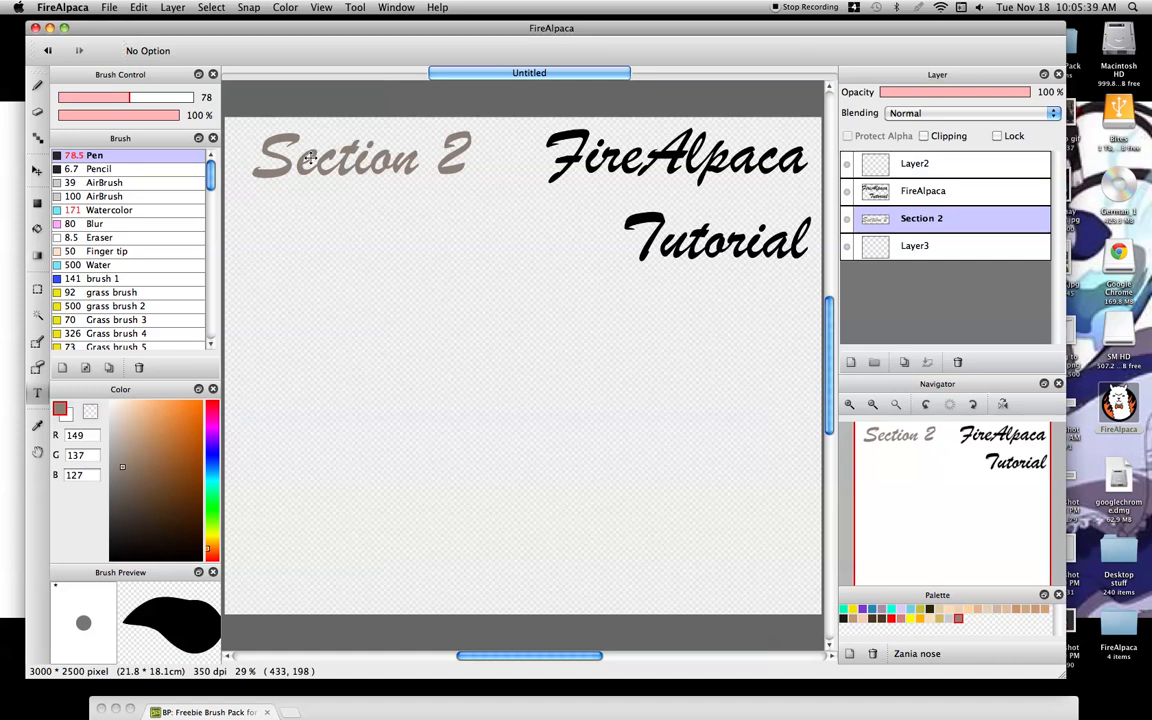
left_click(958, 362)
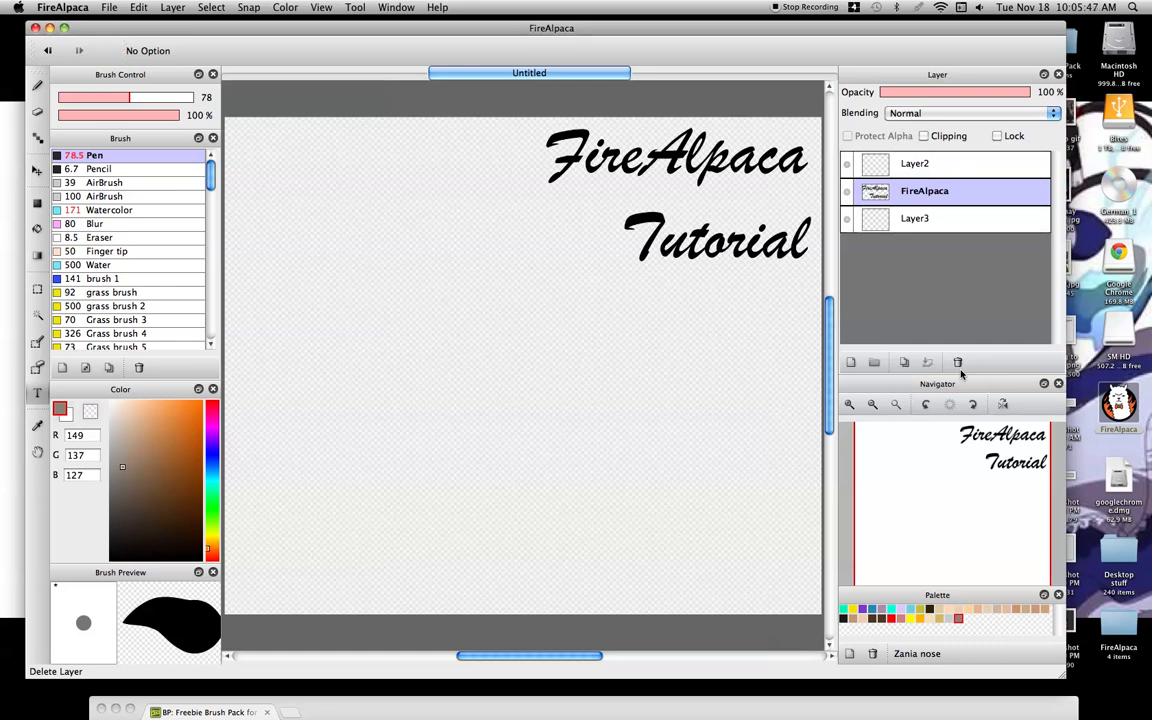
- Draw two parallel diagonal pen lines on Layer3 using the Parallel snap, sloping down to the right
left_click(37, 85)
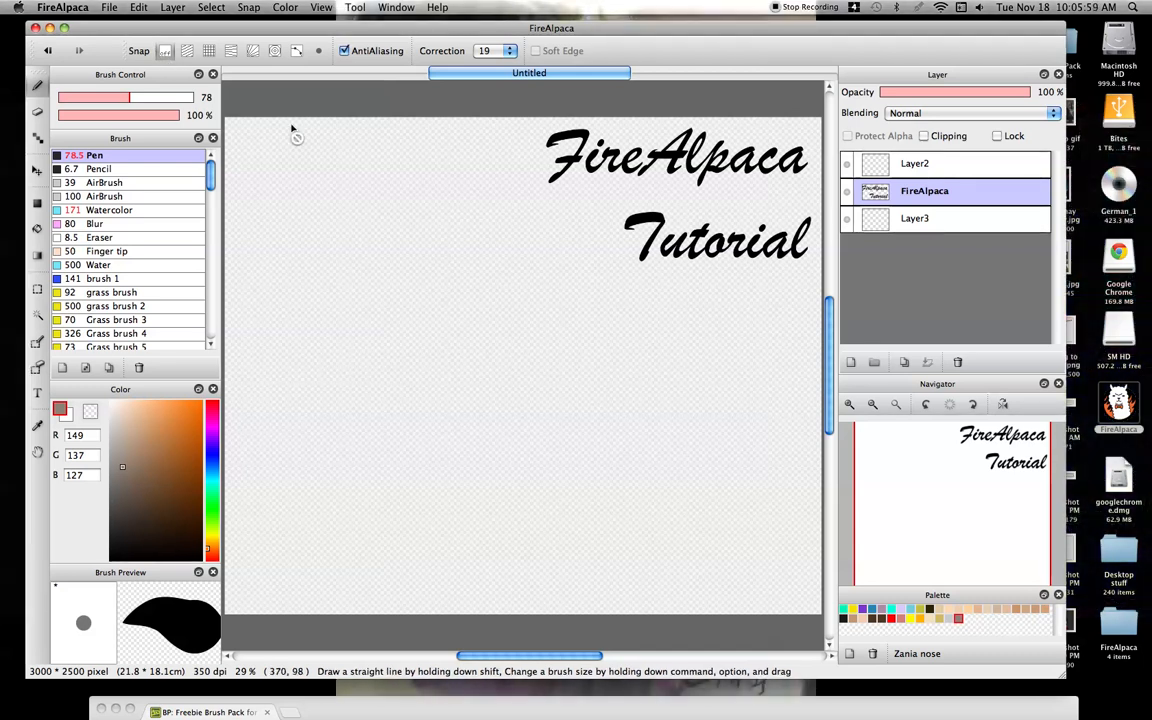
left_click(186, 51)
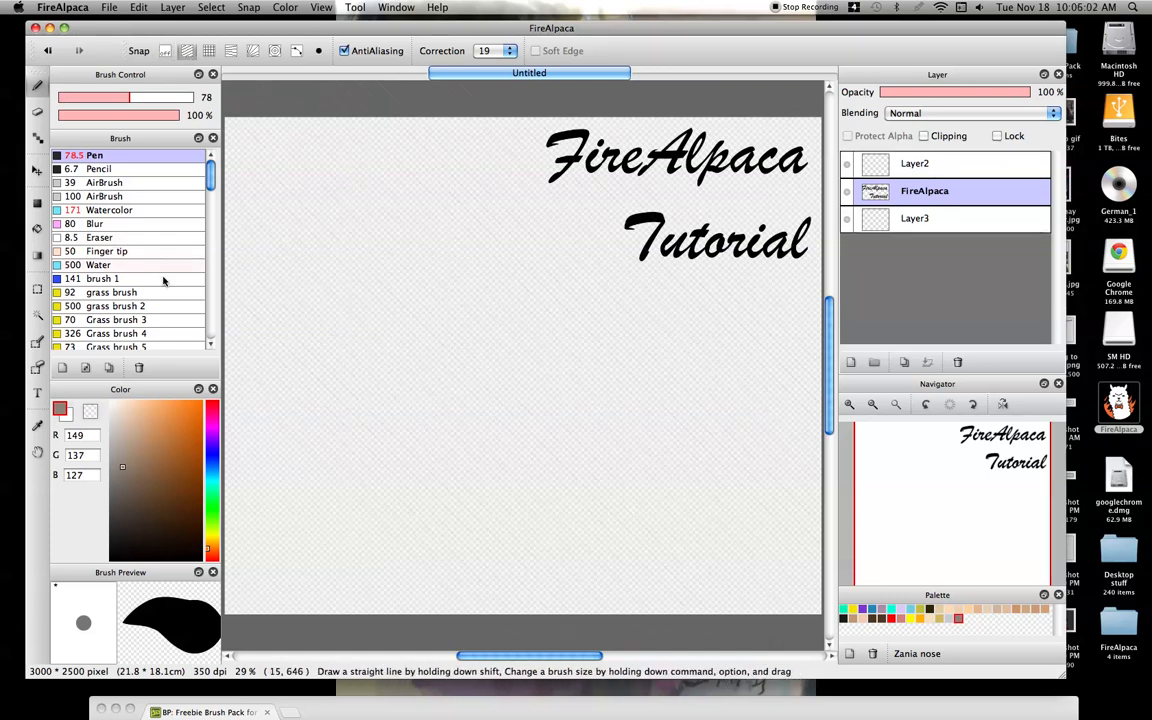
left_click(877, 222)
left_click_drag(255, 161, 540, 443)
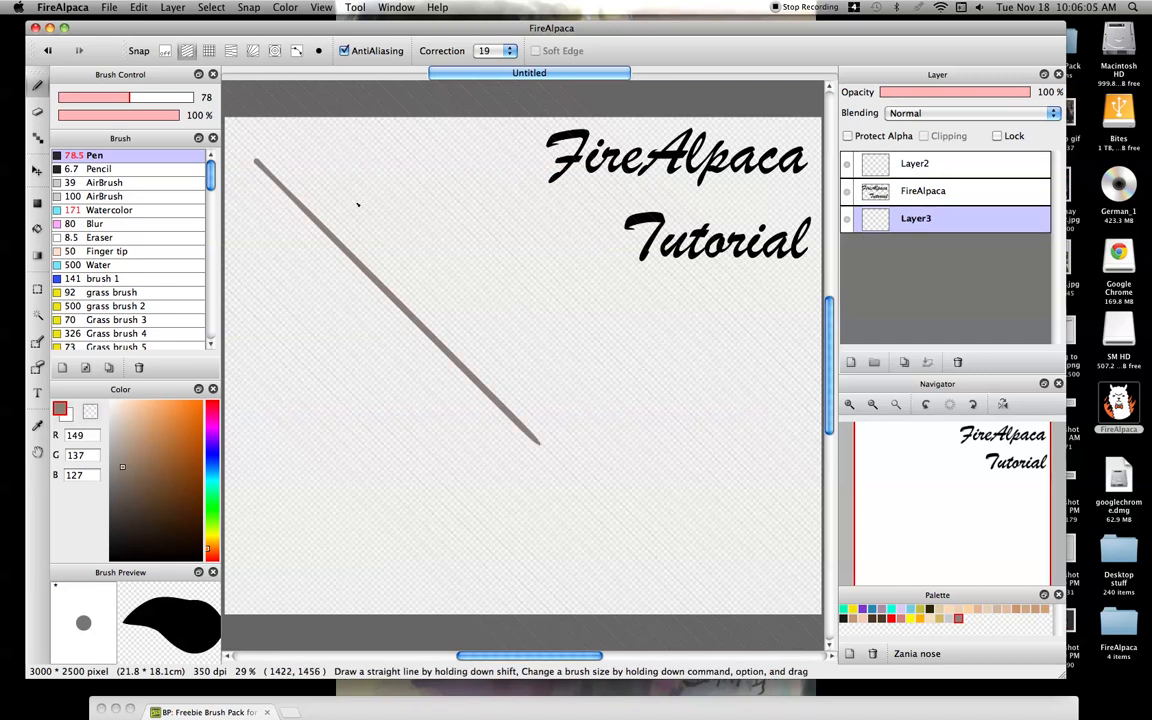
left_click_drag(337, 169, 598, 430)
- Draw several horizontal pen lines and a long vertical one on Layer3 using the Crisscross snap
left_click(207, 51)
left_click_drag(550, 237, 226, 237)
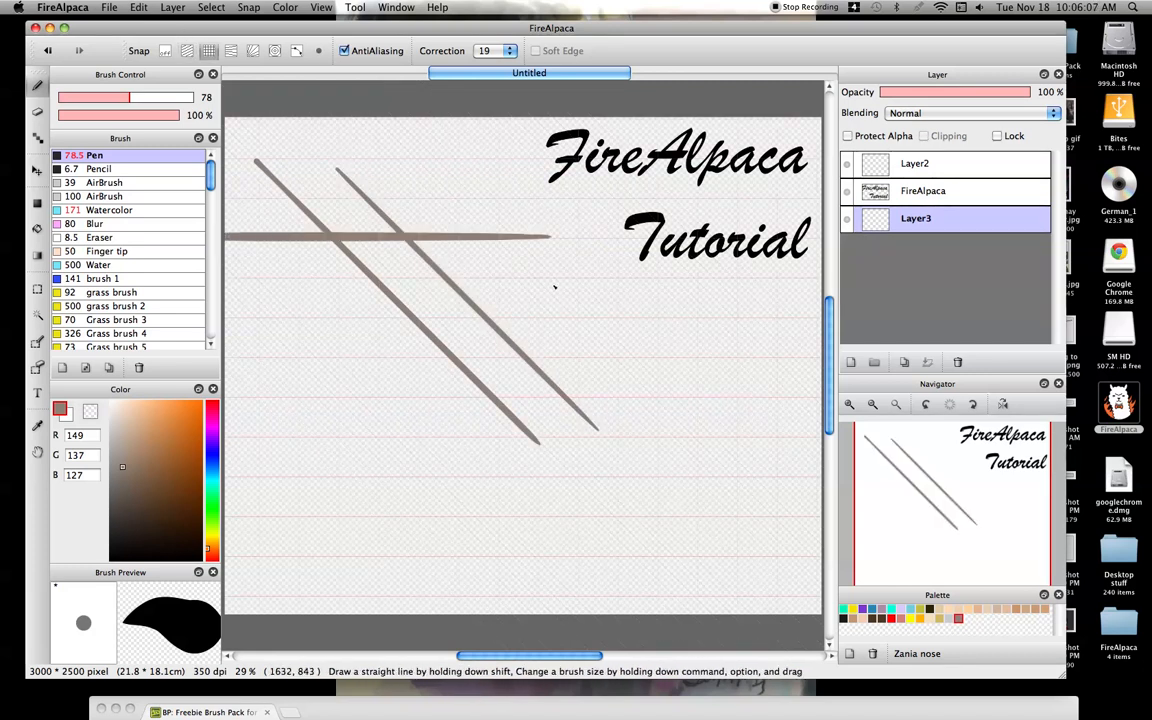
left_click_drag(552, 284, 226, 284)
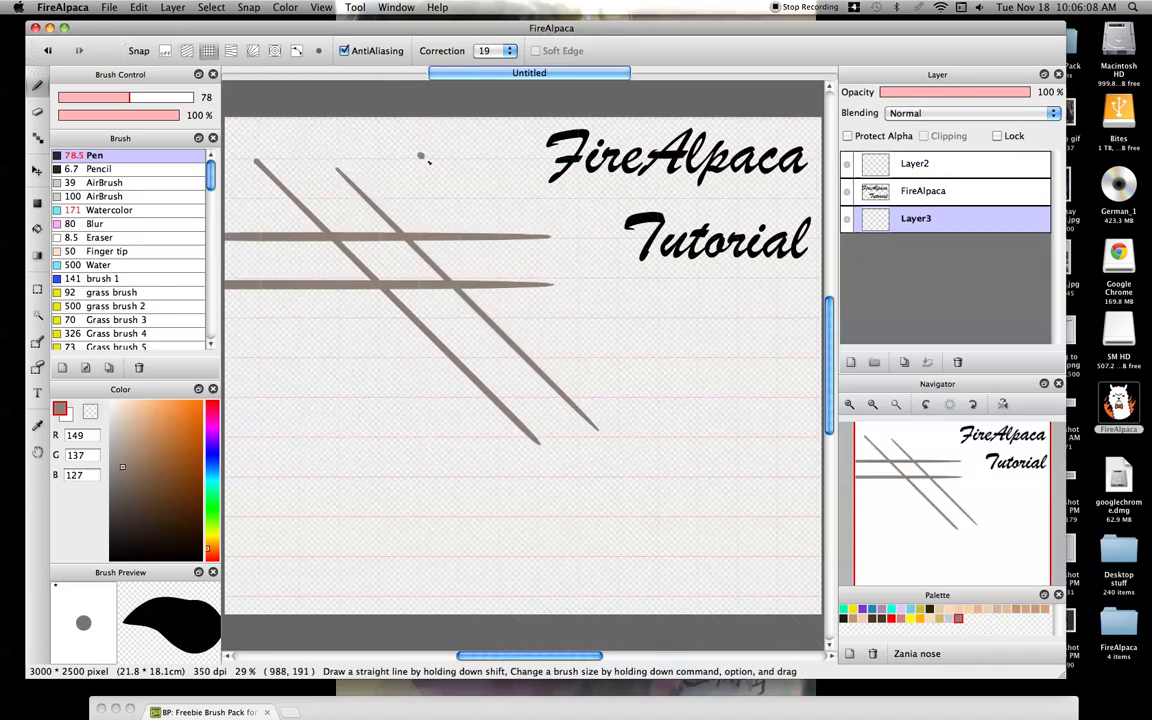
left_click_drag(420, 156, 482, 160)
left_click_drag(537, 527, 645, 643)
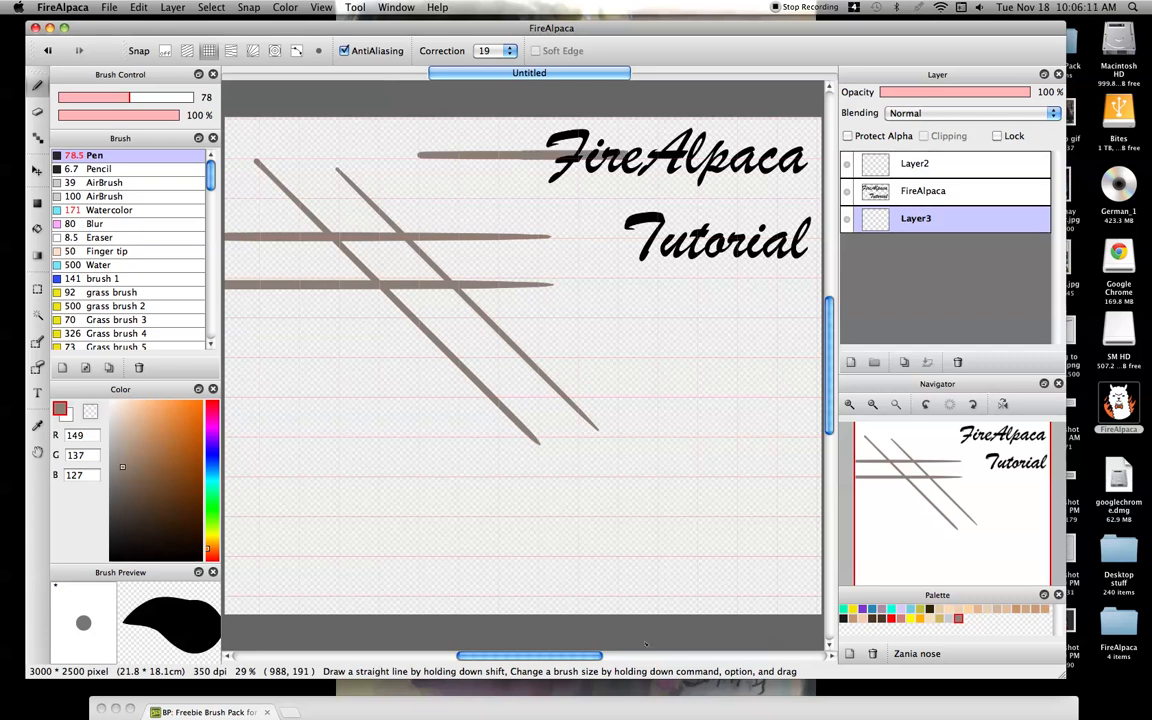
mouse_move(567, 618)
left_mouse_down()
mouse_move(249, 522)
mouse_move(830, 450)
mouse_move(545, 566)
mouse_move(567, 363)
left_mouse_up()
mouse_move(576, 202)
left_mouse_down()
mouse_move(576, 514)
mouse_move(293, 539)
left_mouse_up()
mouse_move(620, 538)
left_mouse_down()
mouse_move(387, 569)
mouse_move(529, 629)
mouse_move(688, 634)
mouse_move(483, 561)
left_mouse_up()
- Draw opposite-slope diagonal pen lines on Layer3 with the Parallel snap, and clear all strokes from the layer
left_click(187, 50)
mouse_move(546, 195)
left_mouse_down()
mouse_move(425, 398)
mouse_move(345, 481)
left_mouse_up()
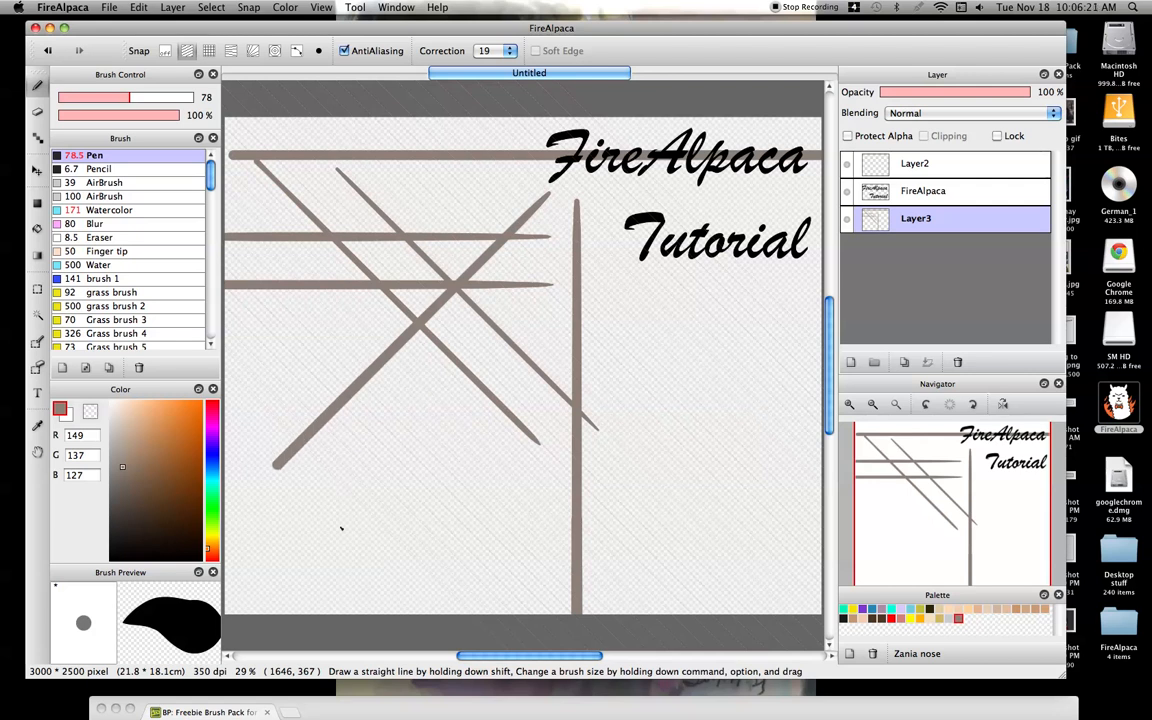
mouse_move(338, 569)
left_mouse_down()
mouse_move(442, 386)
mouse_move(555, 120)
mouse_move(265, 522)
mouse_move(573, 96)
left_mouse_up()
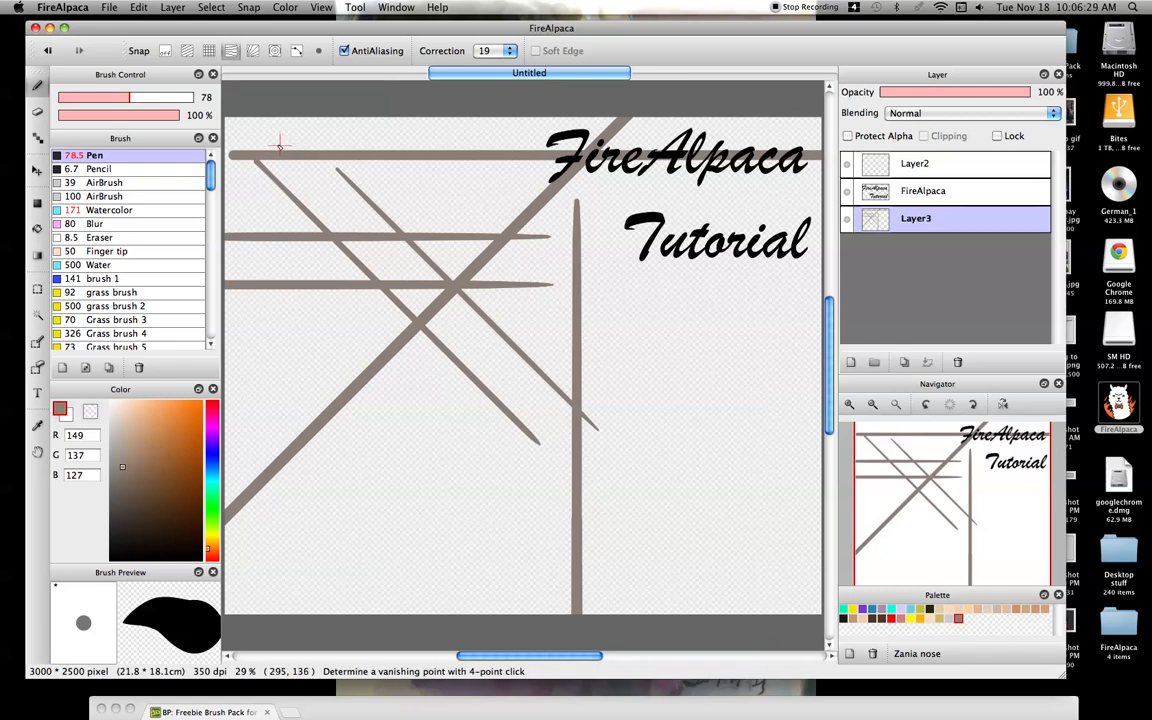
key("Delete")
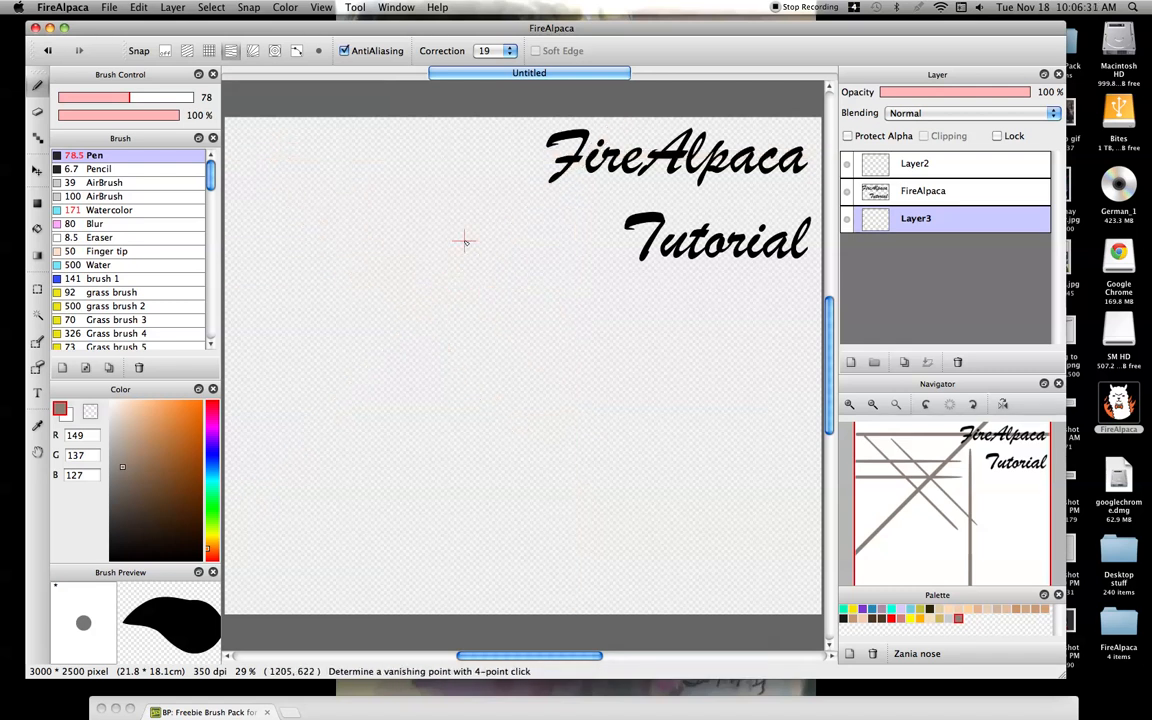
- Define a Vanishing Point snap near the canvas's upper-left corner with one guide toward the right edge and one toward the lower left
left_click(233, 127)
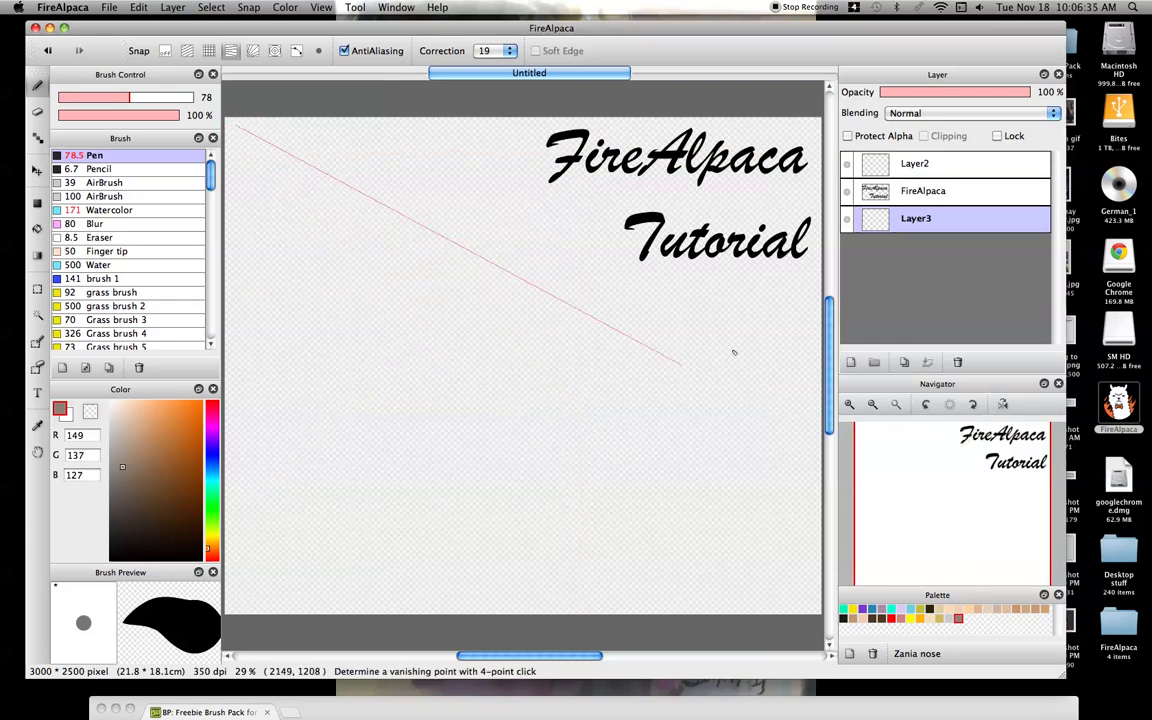
left_click(782, 345)
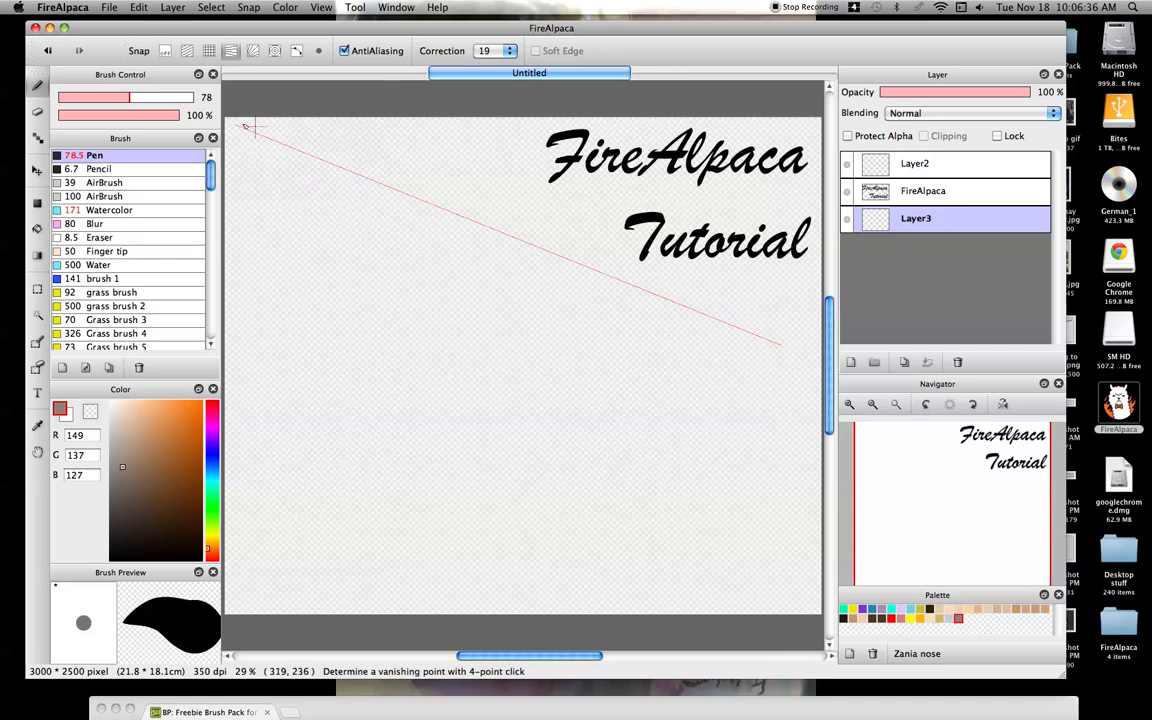
left_click(239, 128)
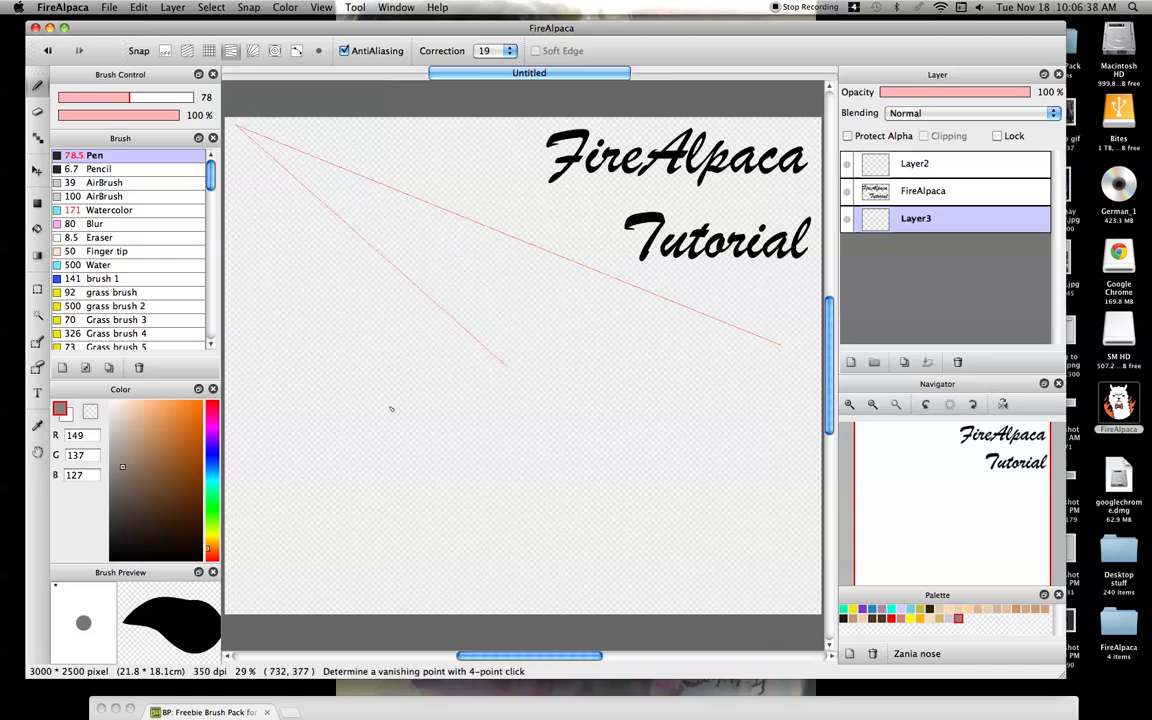
left_click(305, 543)
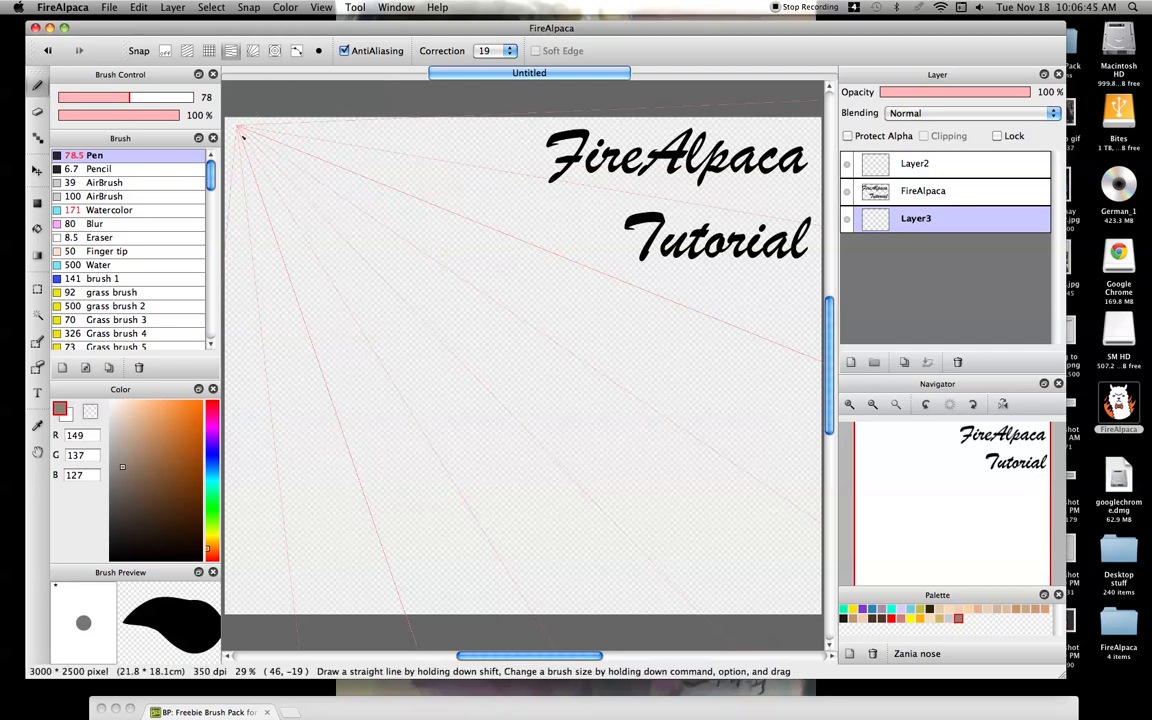
- Draw a fan of pen lines on Layer3 radiating from the upper-left vanishing point across the canvas
mouse_move(240, 130)
left_mouse_down()
mouse_move(248, 406)
mouse_move(268, 172)
left_mouse_up()
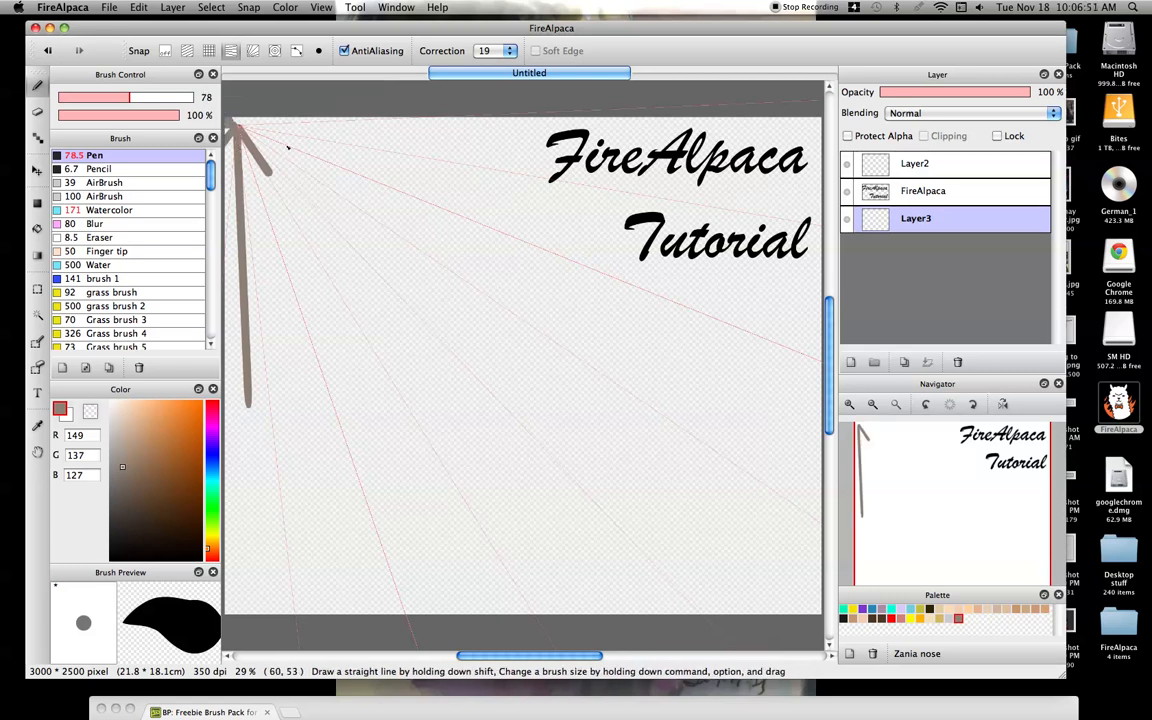
mouse_move(240, 128)
left_mouse_down()
mouse_move(288, 147)
mouse_move(257, 500)
left_mouse_up()
left_click_drag(605, 337, 610, 340)
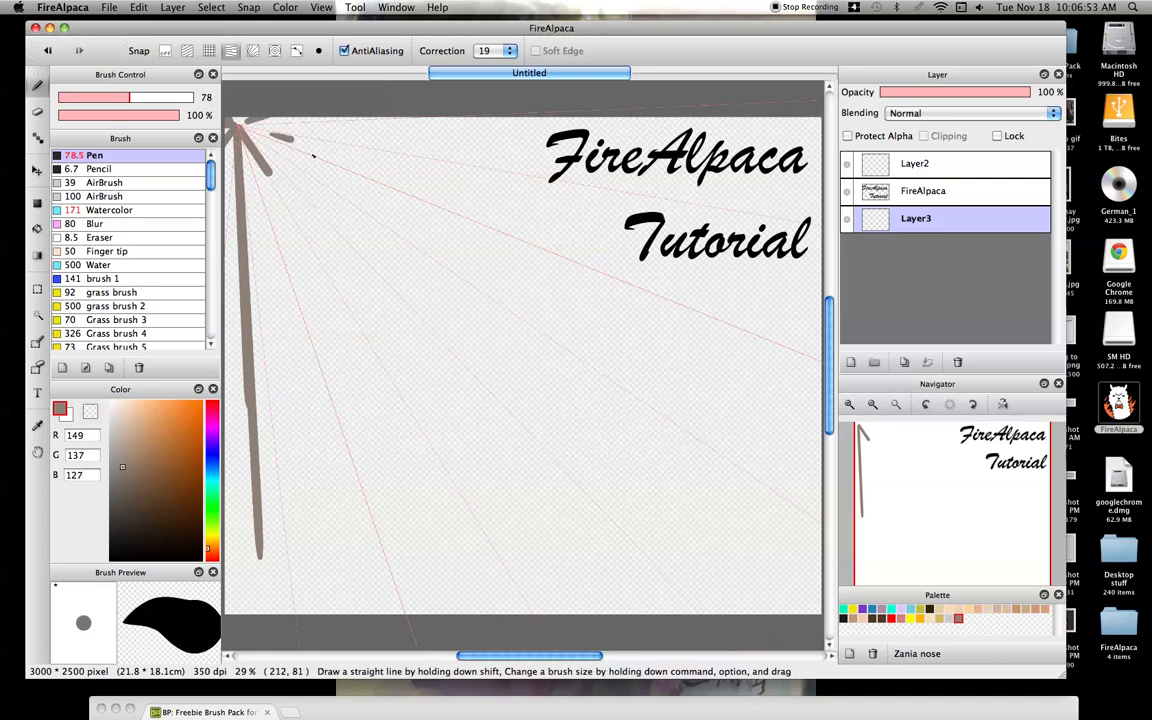
left_click_drag(313, 156, 716, 250)
mouse_move(301, 188)
left_mouse_down()
mouse_move(545, 501)
mouse_move(560, 495)
mouse_move(467, 507)
left_mouse_up()
mouse_move(274, 225)
left_mouse_down()
mouse_move(411, 558)
mouse_move(403, 571)
left_mouse_up()
left_click_drag(433, 233, 737, 397)
left_click_drag(341, 187, 673, 480)
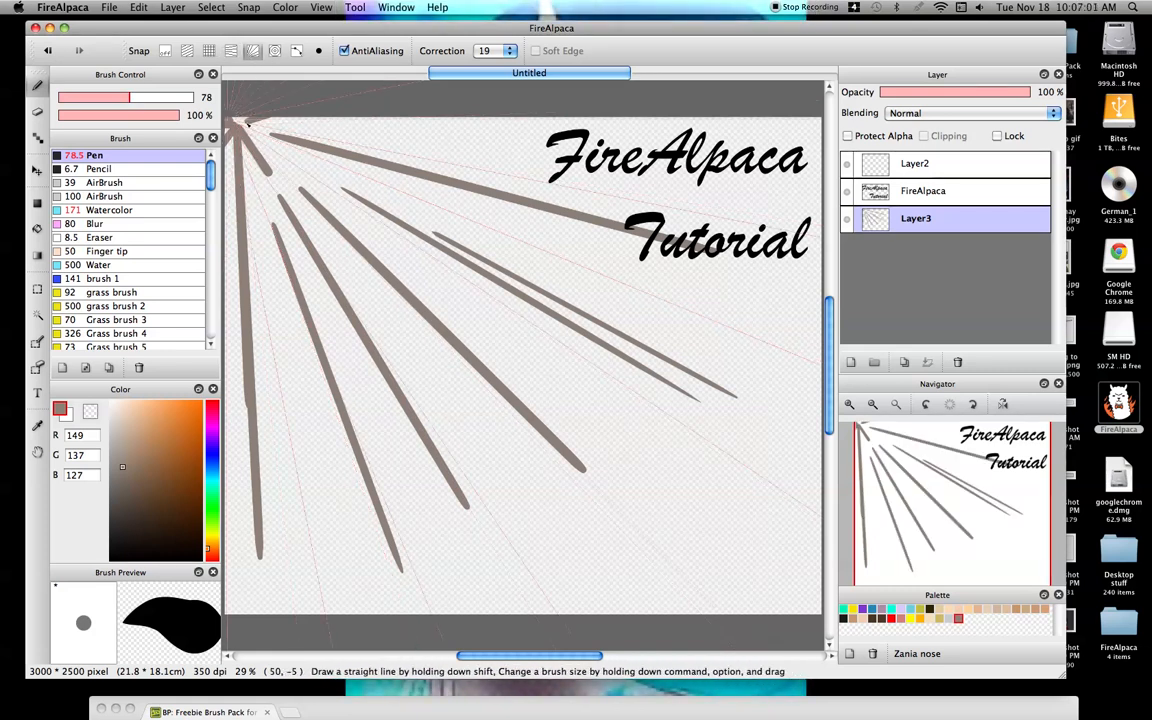
- Clear the vanishing-point strokes from Layer3, and review the available snap modes with Radial active
key("Delete")
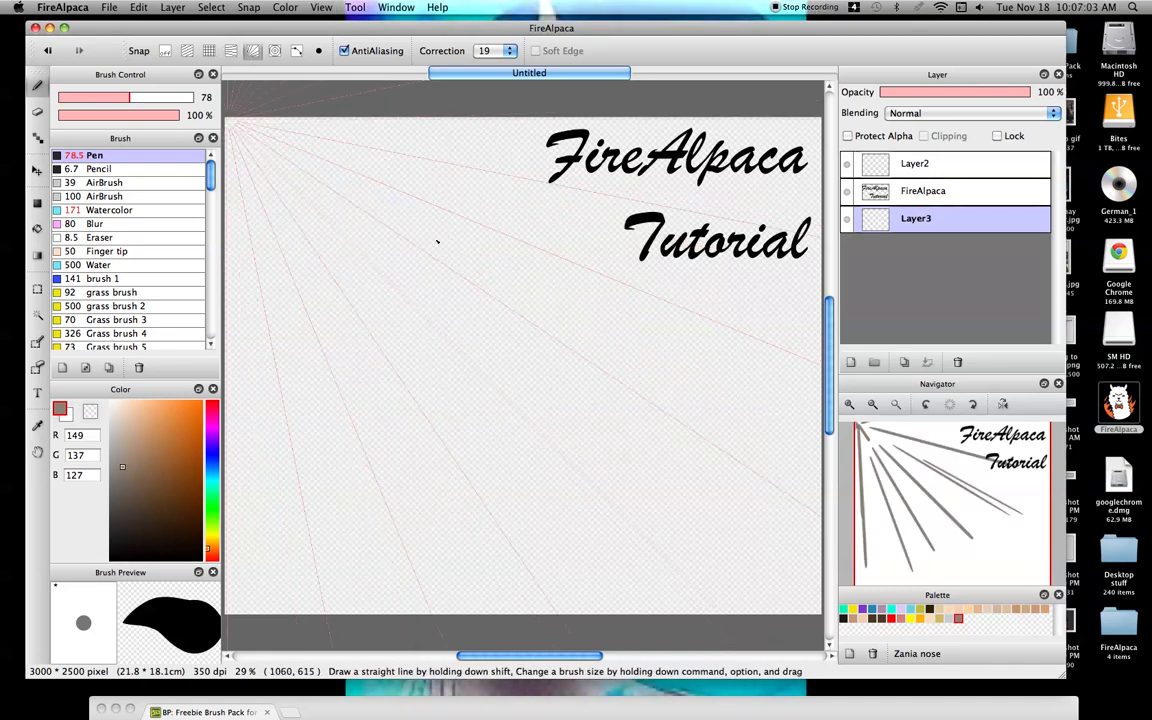
left_click(249, 8)
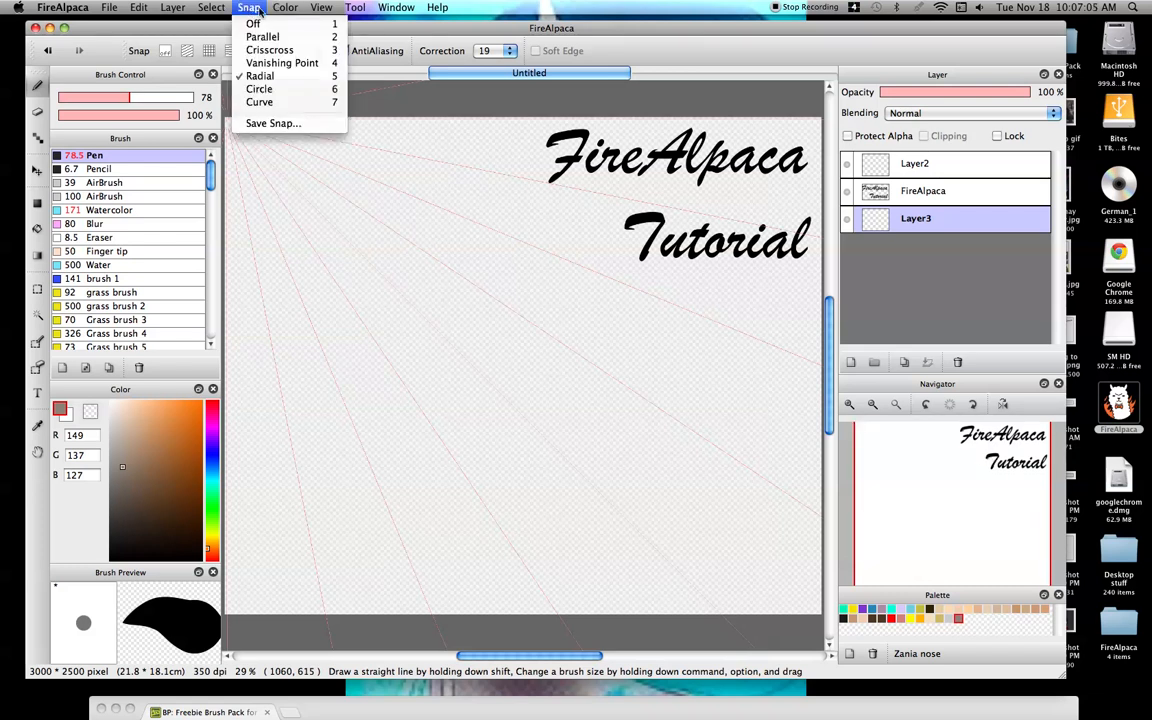
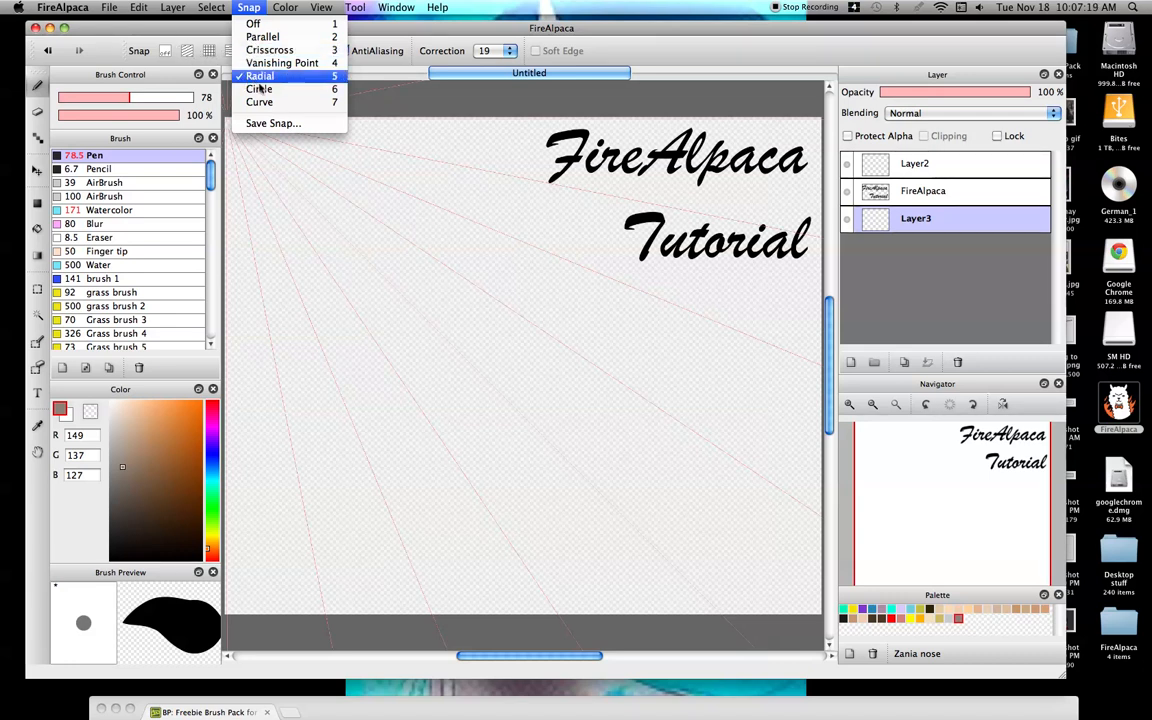
left_click(249, 7)
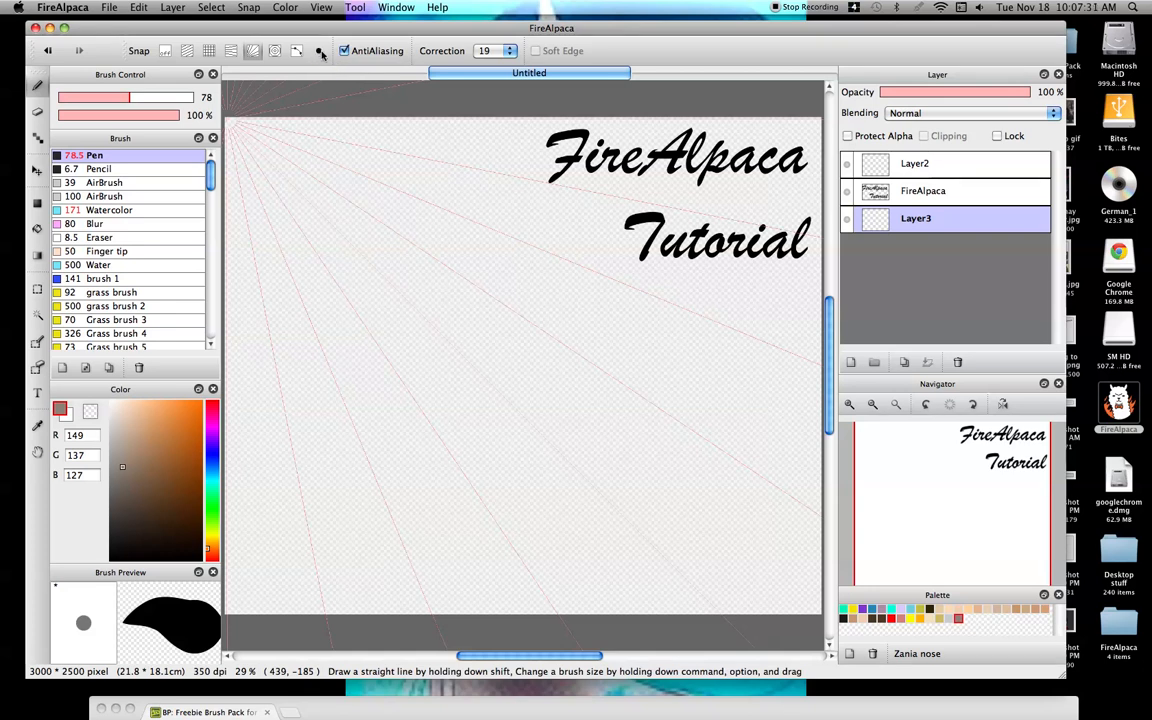
- Move the Radial snap's center to the lower-right part of the canvas and draw a pen line outward toward the upper left
left_click_drag(296, 224, 478, 283)
left_click_drag(507, 327, 733, 515)
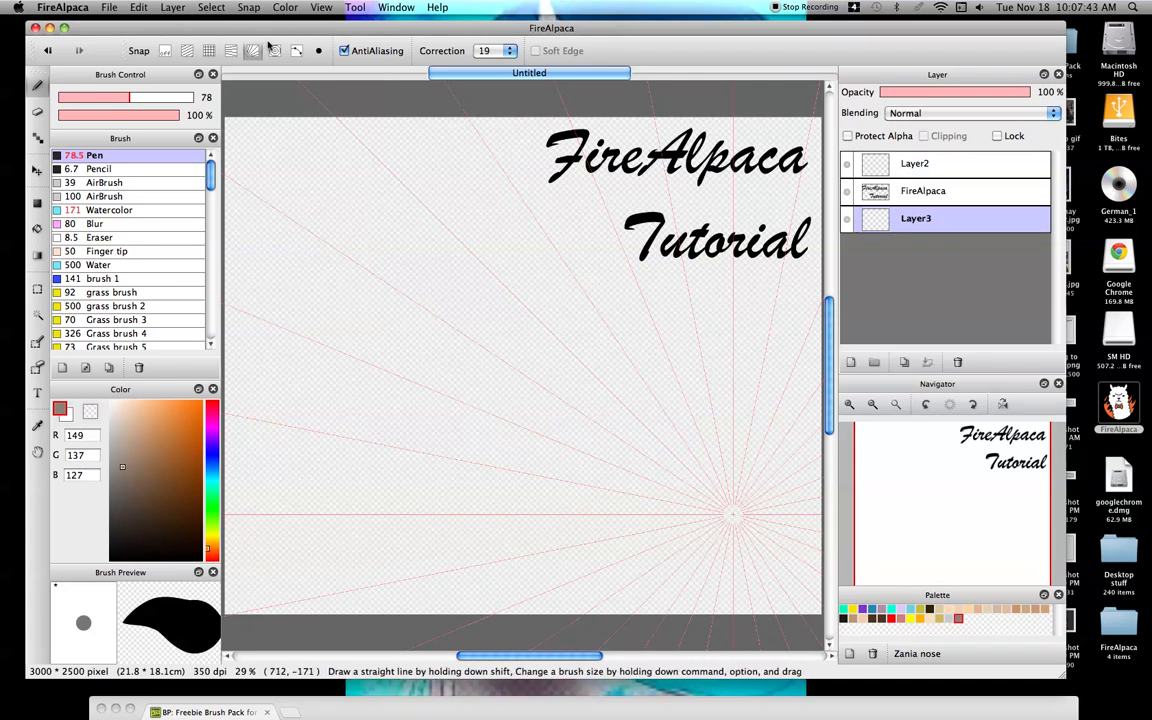
left_click_drag(719, 495, 303, 183)
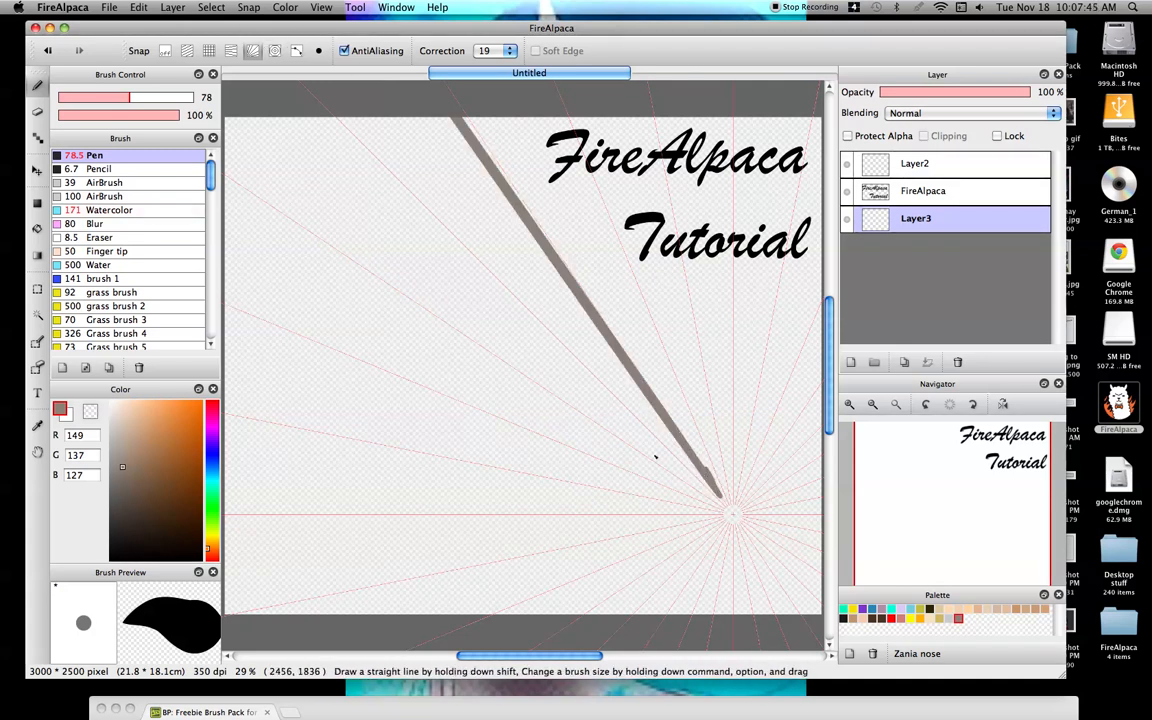
- Draw several more pen lines on Layer3 radiating from the Radial snap's center toward the canvas edges
left_click_drag(716, 488, 488, 117)
mouse_move(724, 519)
left_mouse_down()
mouse_move(490, 614)
mouse_move(717, 362)
mouse_move(766, 558)
mouse_move(822, 607)
left_mouse_up()
left_click_drag(728, 541, 714, 616)
left_click_drag(738, 511, 823, 446)
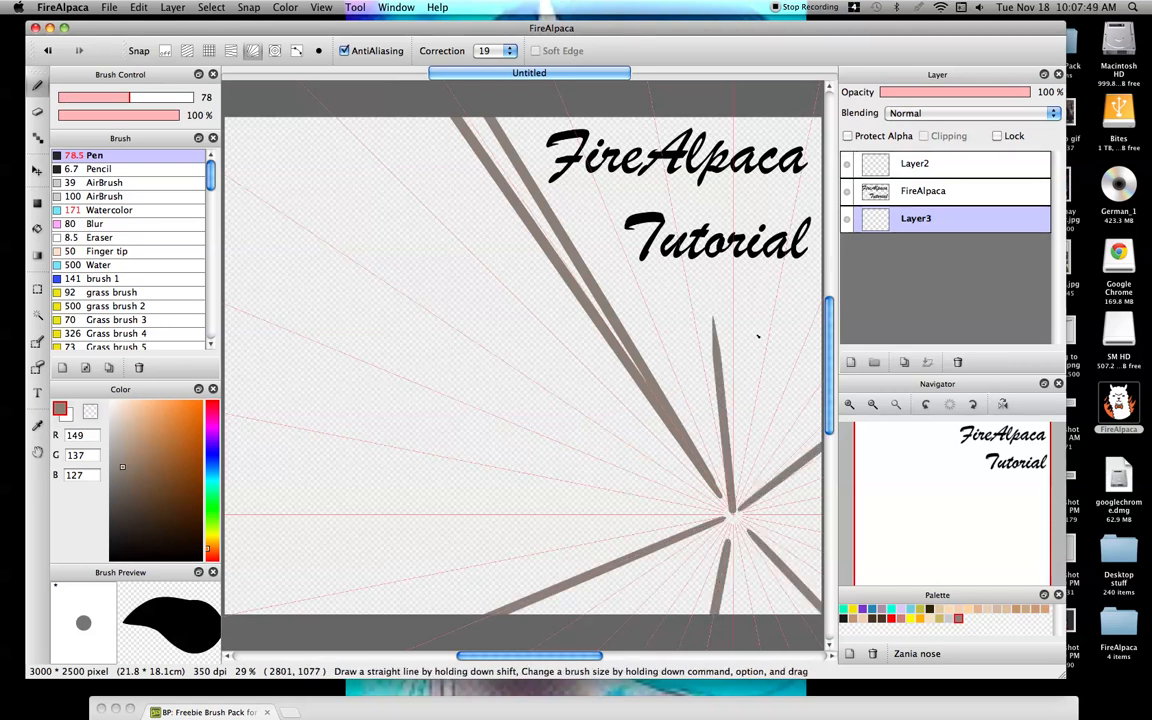
- Clear the radial strokes from Layer3, and set a concentric circle snap centered slightly left of the canvas's middle
key("Delete")
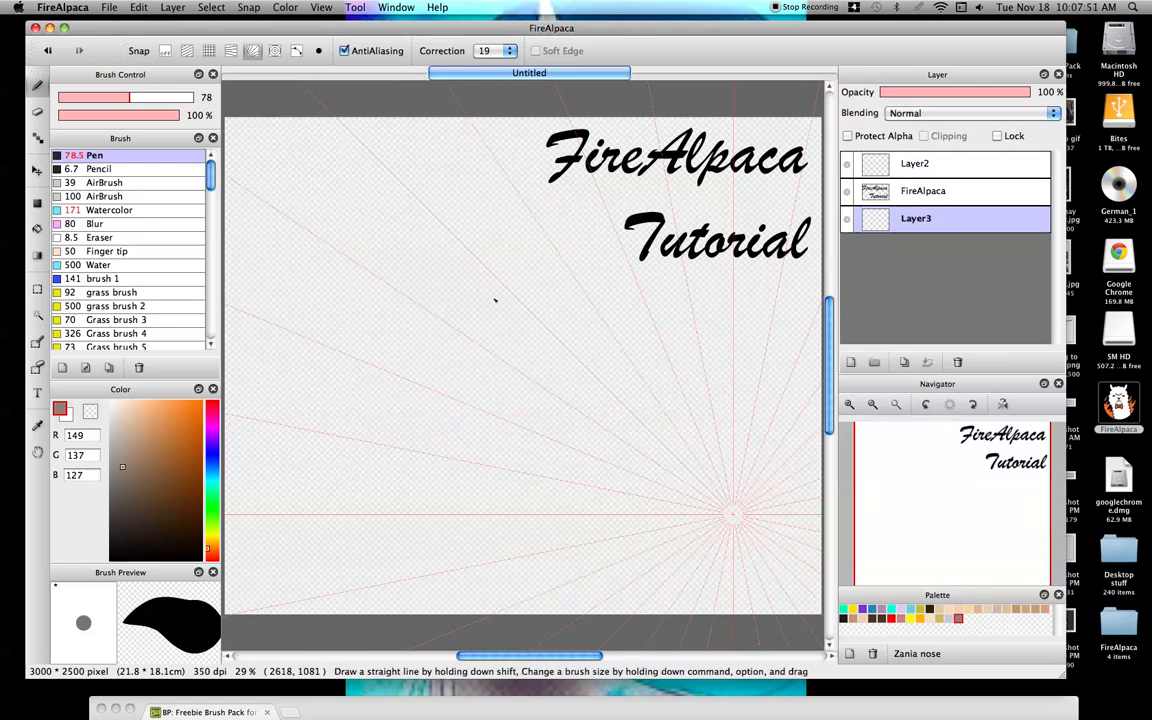
left_click(273, 51)
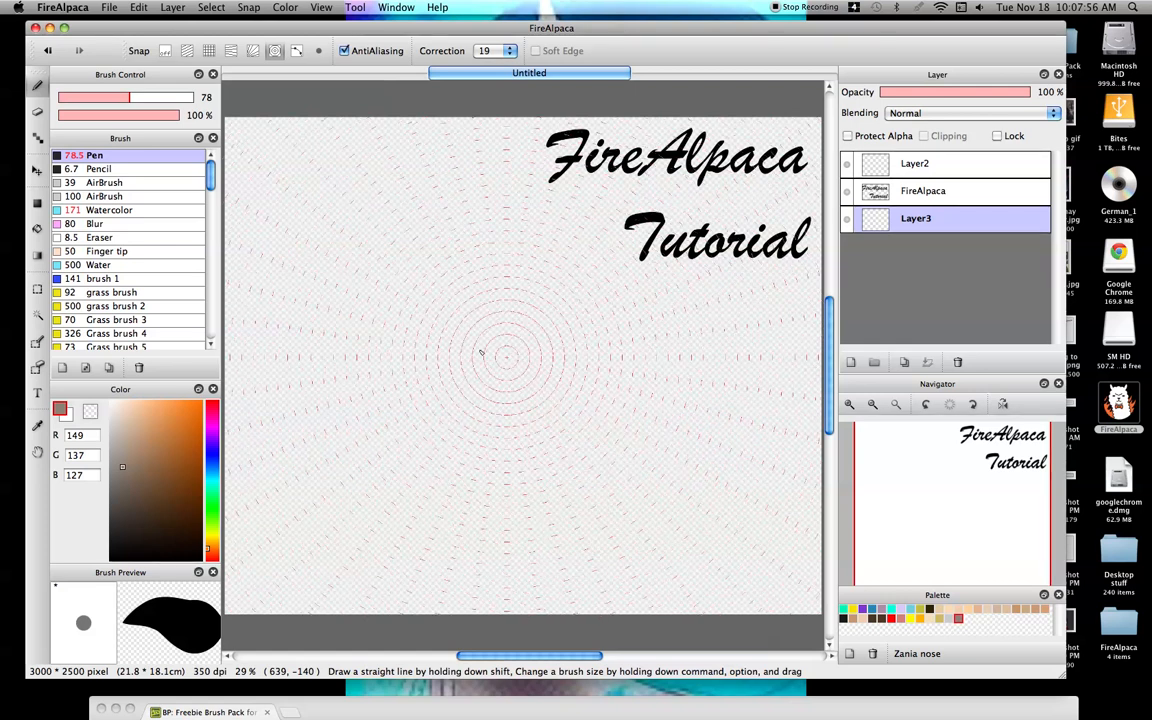
left_click(492, 357)
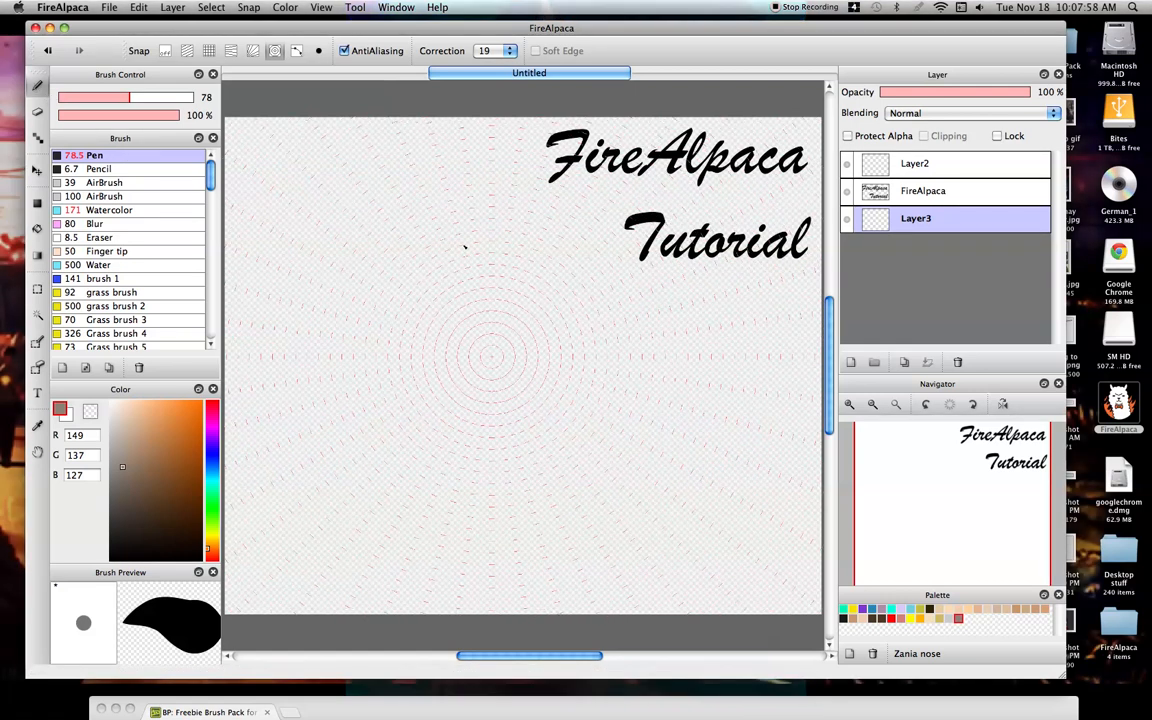
- Draw a series of concentric pen rings from small to nearly canvas-wide around the snap center, and clear them from Layer3
left_click_drag(489, 345, 484, 388)
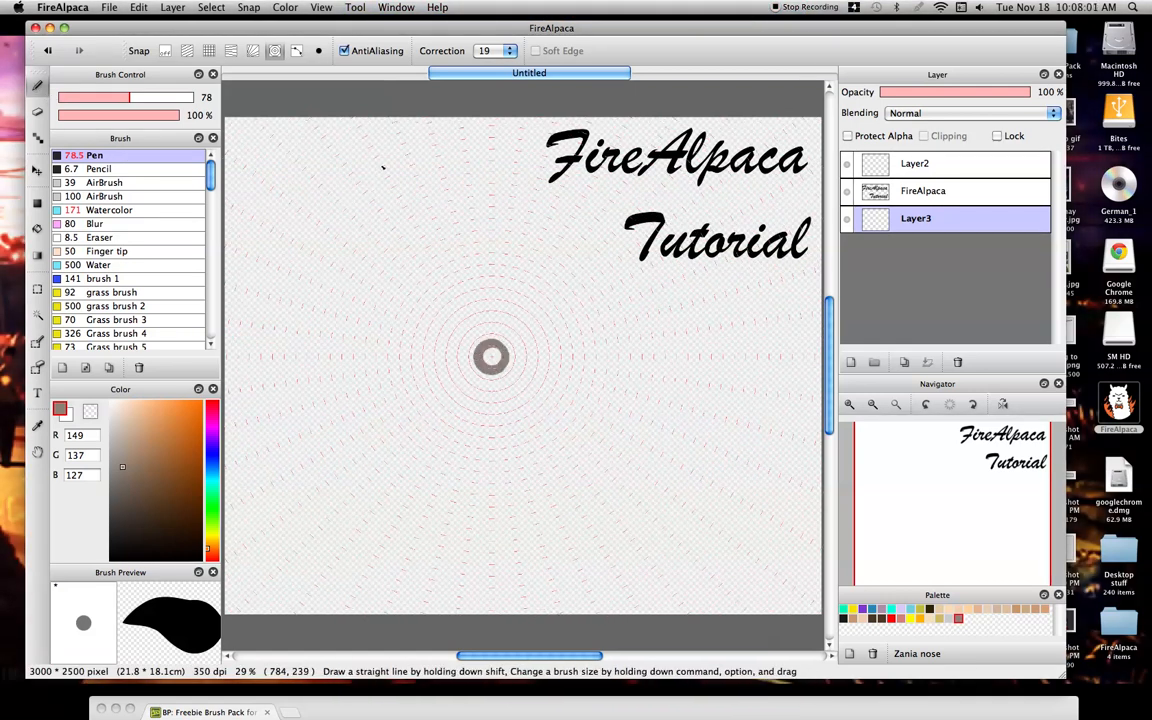
left_click(356, 137)
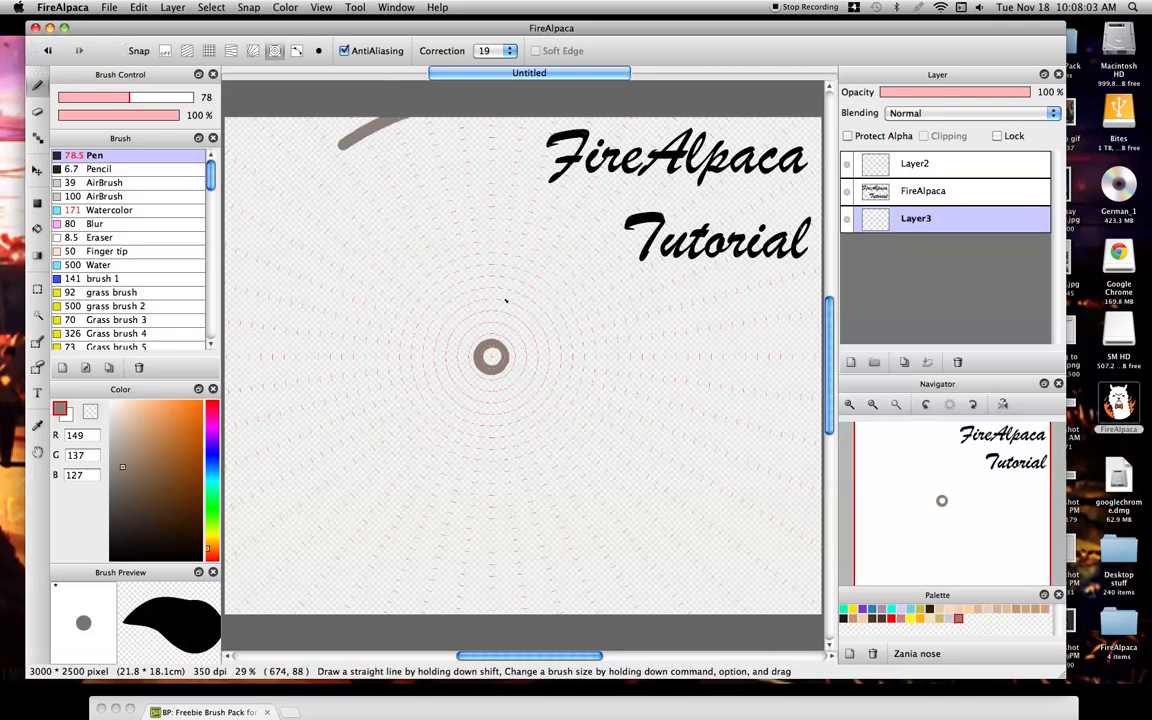
left_click_drag(502, 293, 588, 408)
mouse_move(425, 284)
left_mouse_down()
mouse_move(400, 320)
mouse_move(610, 496)
left_mouse_up()
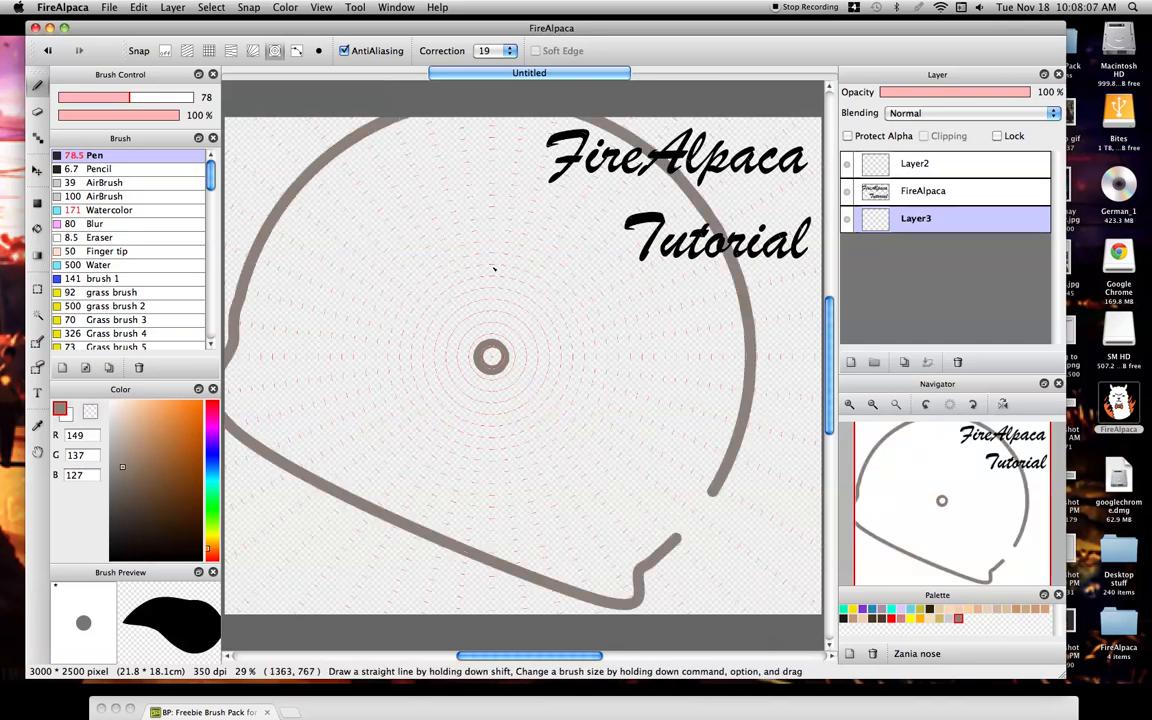
mouse_move(510, 292)
left_mouse_down()
mouse_move(411, 347)
mouse_move(437, 249)
left_mouse_up()
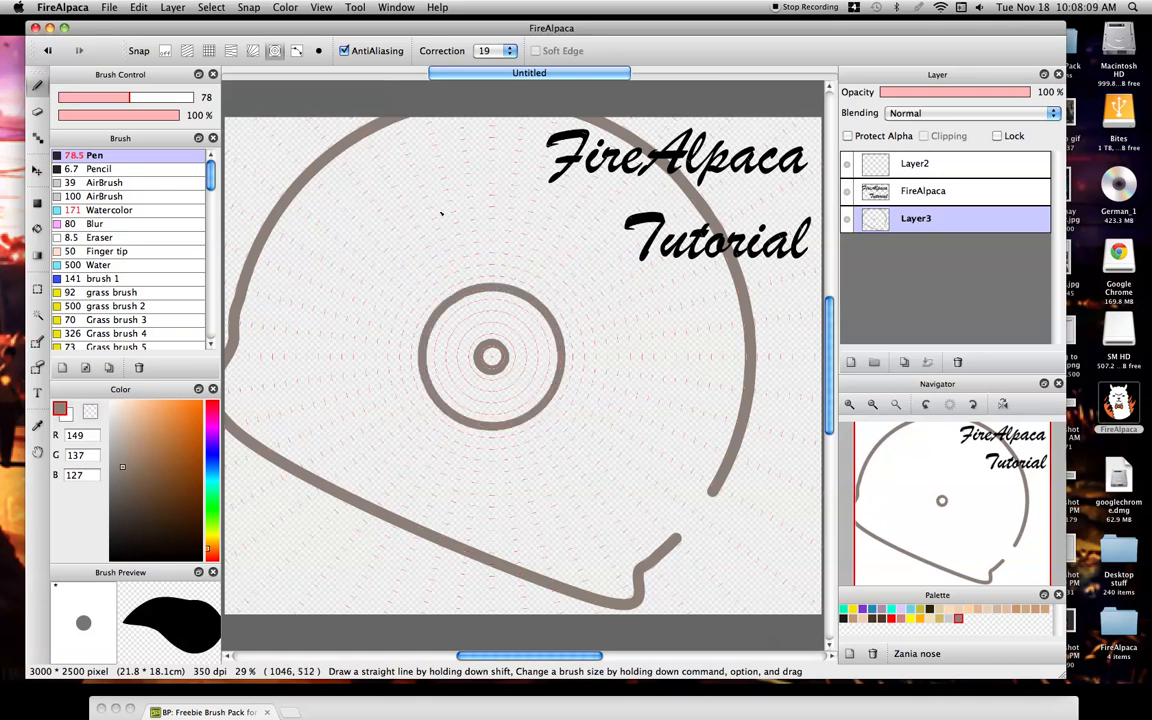
left_click_drag(480, 187, 603, 228)
mouse_move(612, 419)
left_mouse_down()
mouse_move(584, 306)
mouse_move(588, 345)
left_mouse_up()
mouse_move(479, 258)
left_mouse_down()
mouse_move(557, 277)
mouse_move(582, 306)
left_mouse_up()
mouse_move(473, 342)
left_mouse_down()
mouse_move(507, 338)
mouse_move(514, 370)
left_mouse_up()
mouse_move(359, 168)
left_mouse_down()
mouse_move(205, 370)
mouse_move(718, 398)
left_mouse_up()
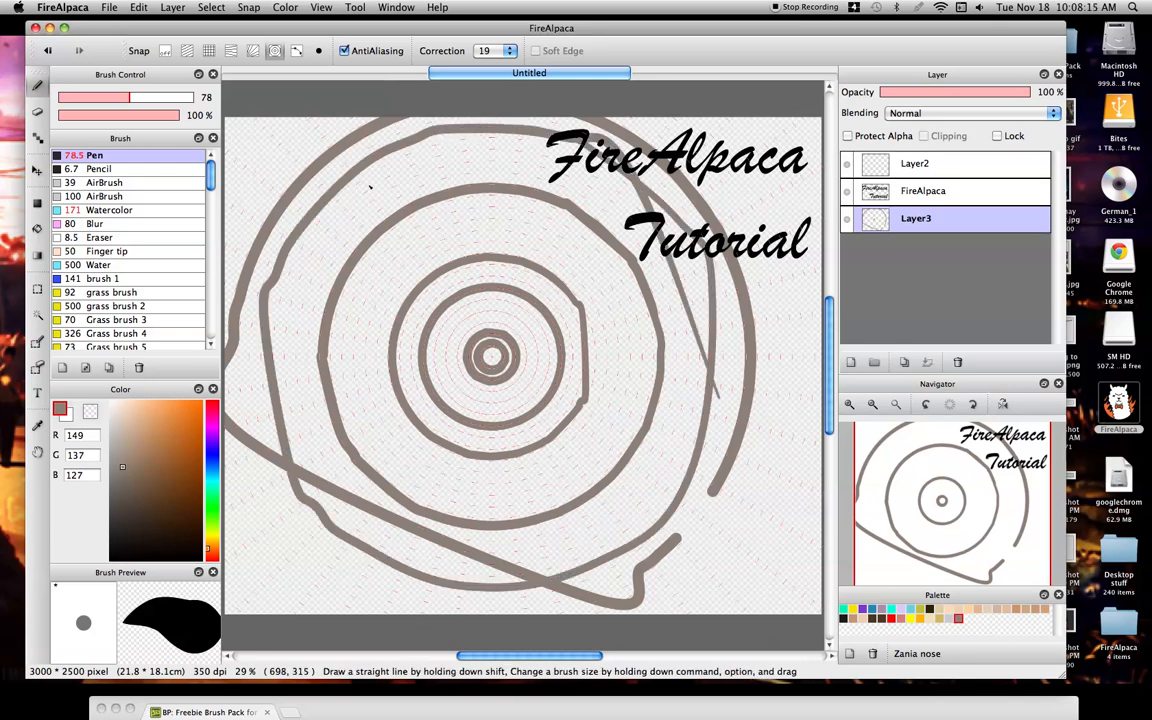
key("Delete")
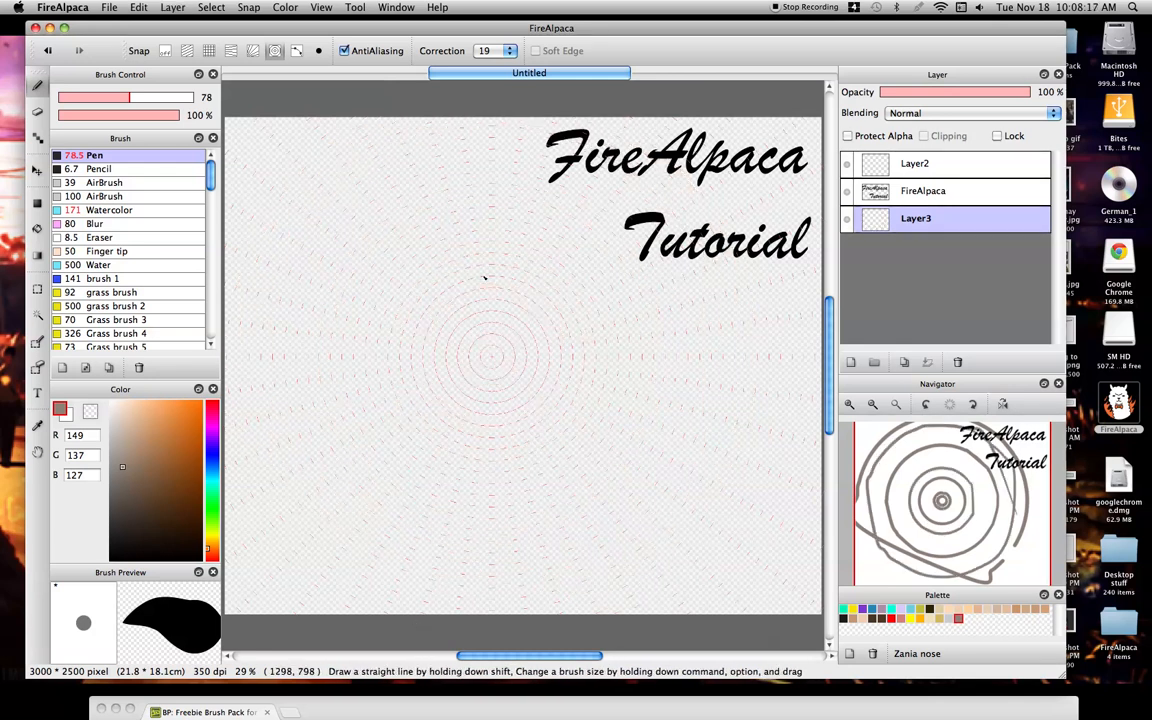
- Draw one large pen circle almost filling the canvas height and a small ring around the snap center on Layer3
mouse_move(443, 137)
left_mouse_down()
mouse_move(352, 186)
mouse_move(268, 380)
mouse_move(324, 566)
mouse_move(496, 643)
left_mouse_up()
mouse_move(646, 604)
left_mouse_down()
mouse_move(720, 390)
mouse_move(650, 250)
mouse_move(550, 140)
mouse_move(488, 110)
mouse_move(431, 122)
left_mouse_up()
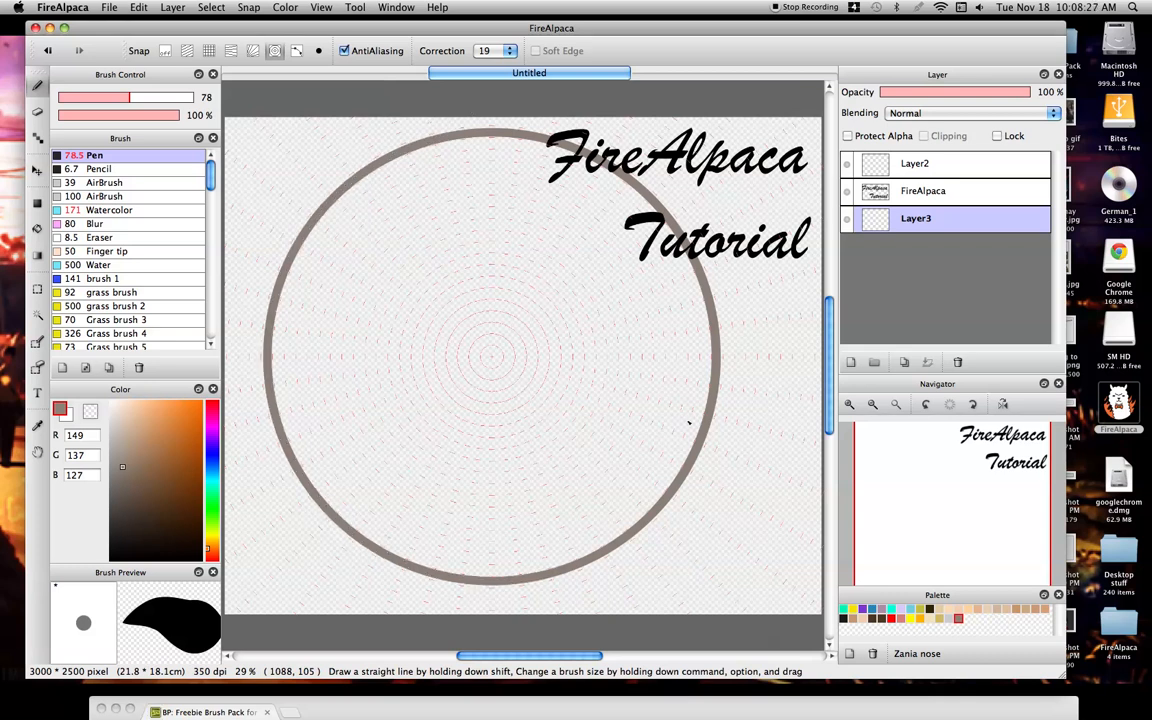
left_click_drag(489, 342, 508, 352)
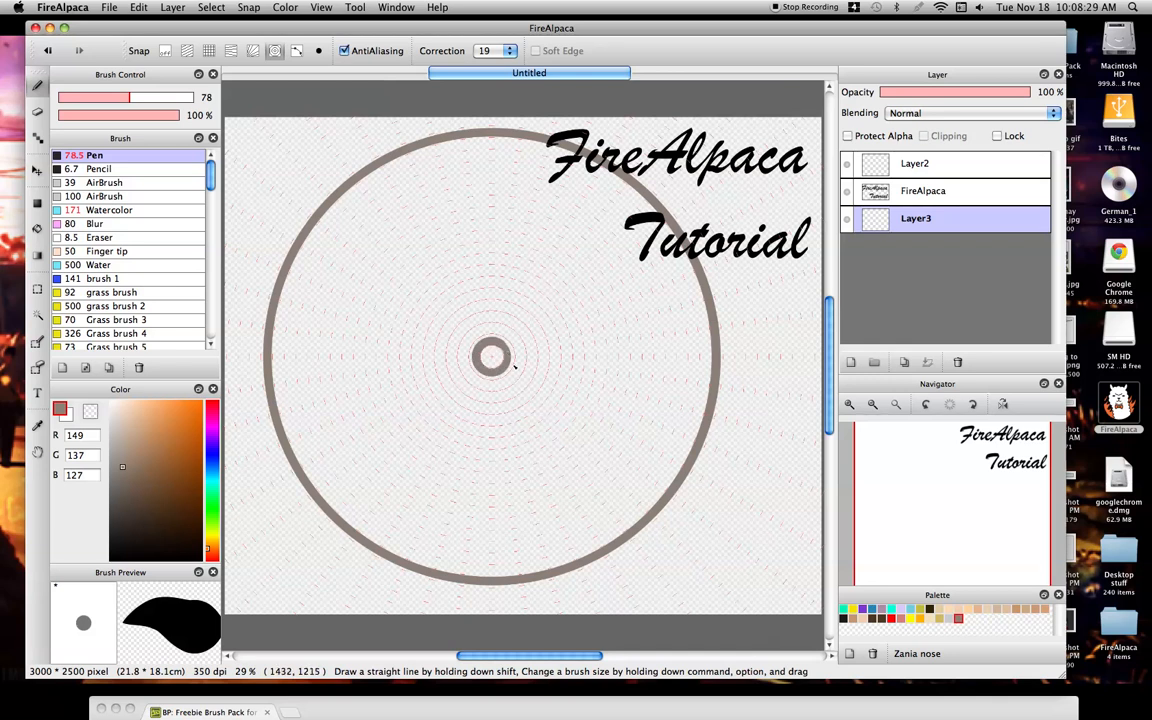
- Set the Pen's brush size to 1, and clear the two circles from Layer3
left_click(850, 405)
left_click(850, 405)
left_click(850, 405)
left_click(850, 405)
left_click(850, 405)
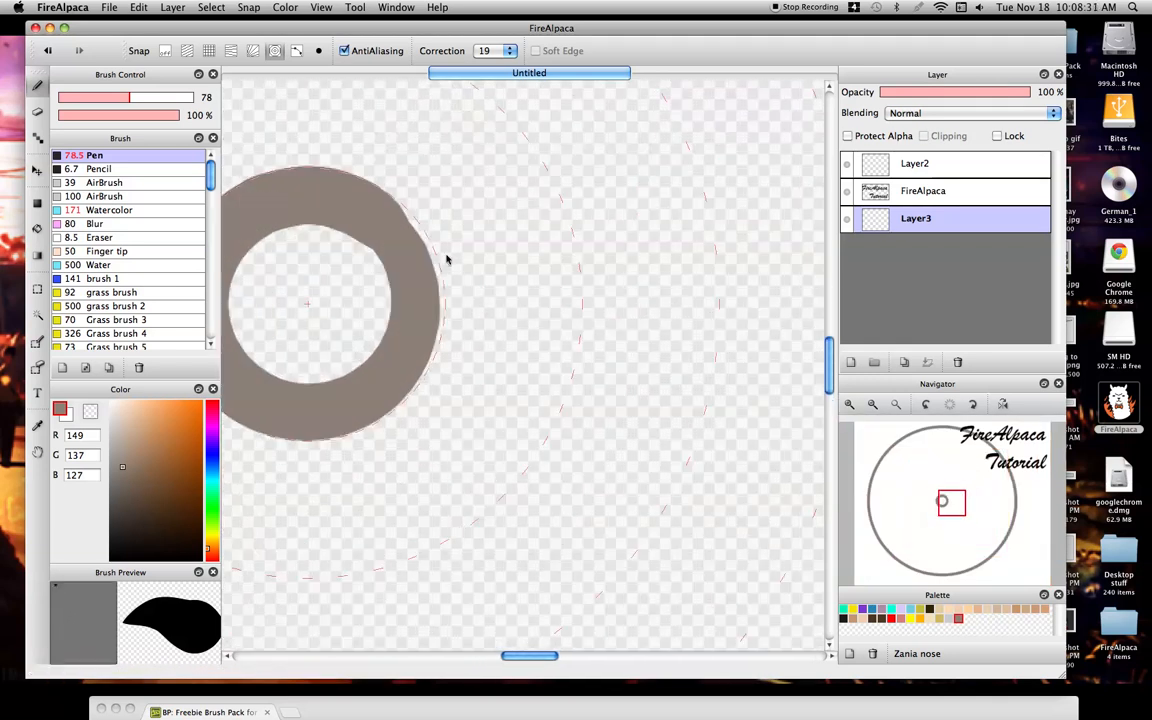
left_click_drag(70, 98, 56, 98)
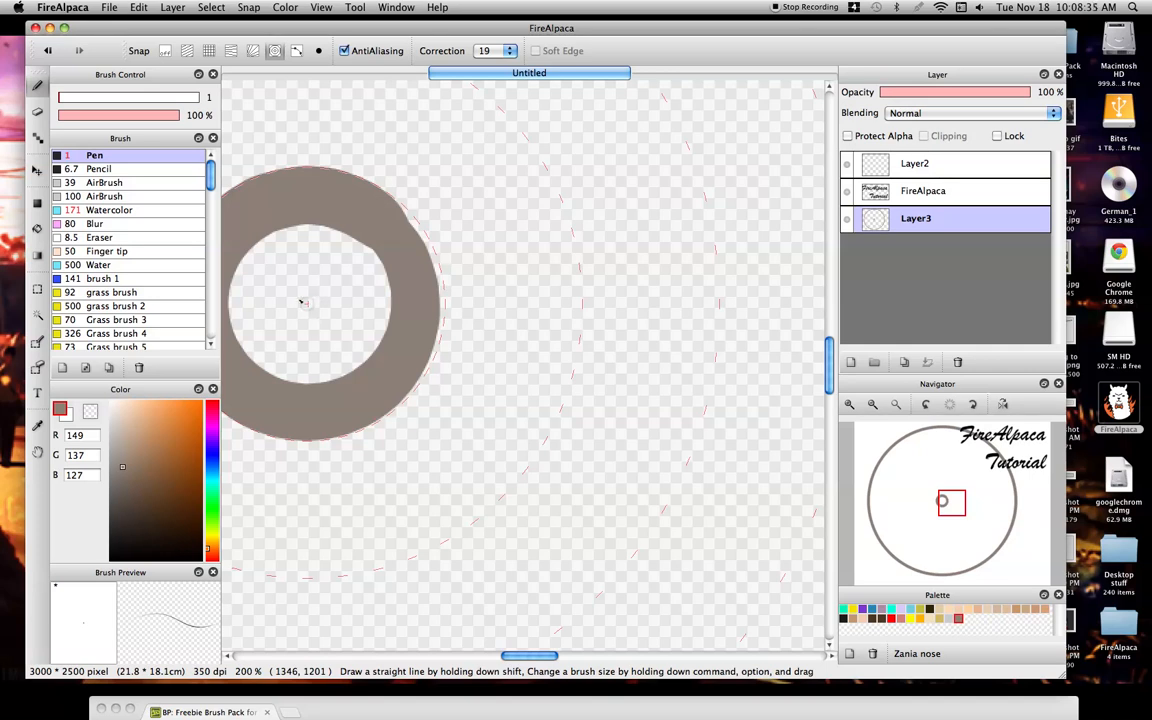
left_click(896, 405)
key("Delete")
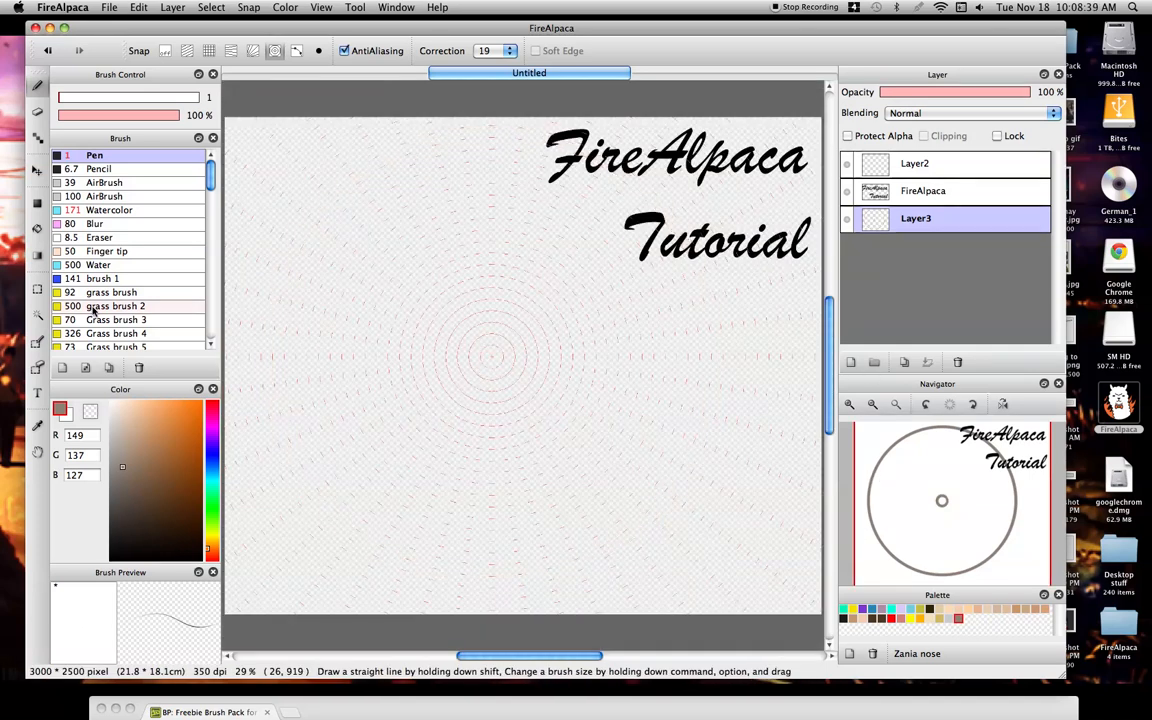
- Define a Curve snap as a looping, self-crossing path over most of the canvas, starting in the upper left and finishing in the lower right
left_click(297, 51)
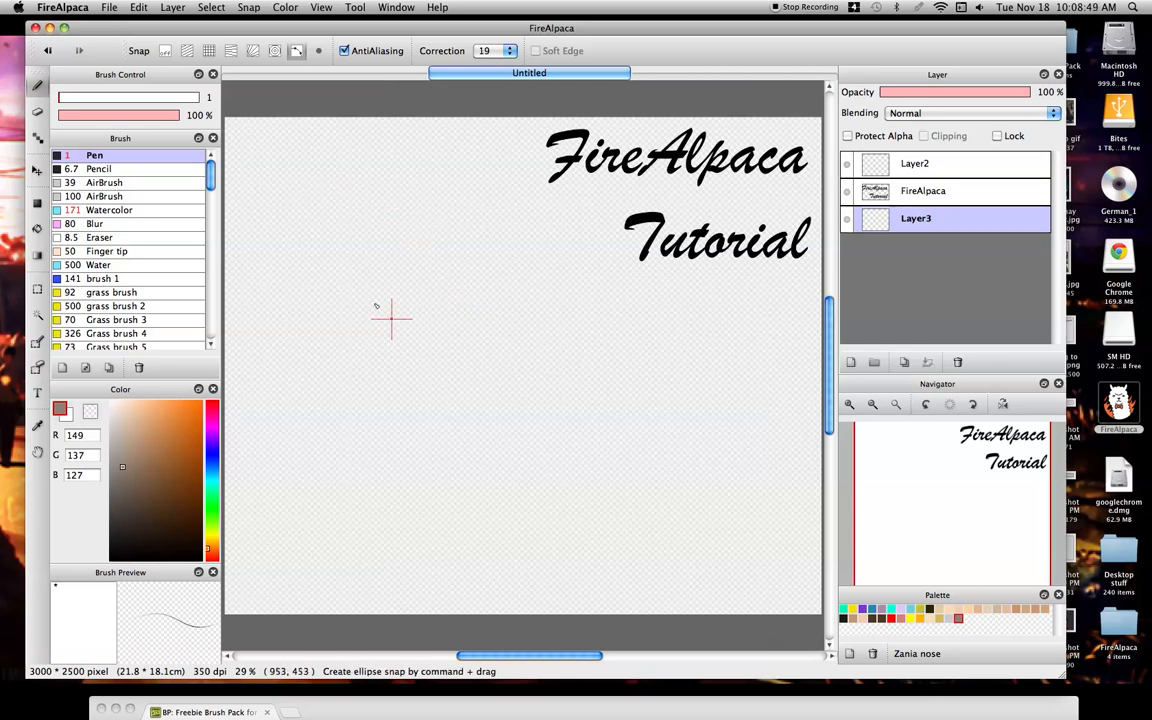
left_click(345, 216)
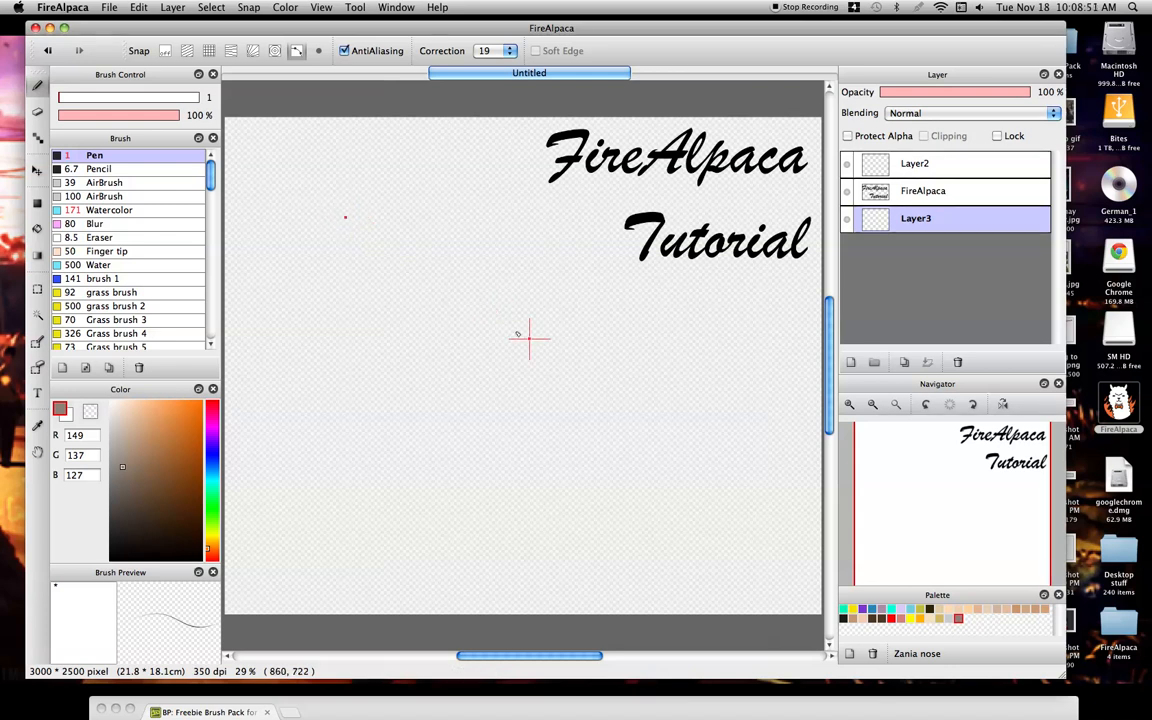
left_click(663, 321)
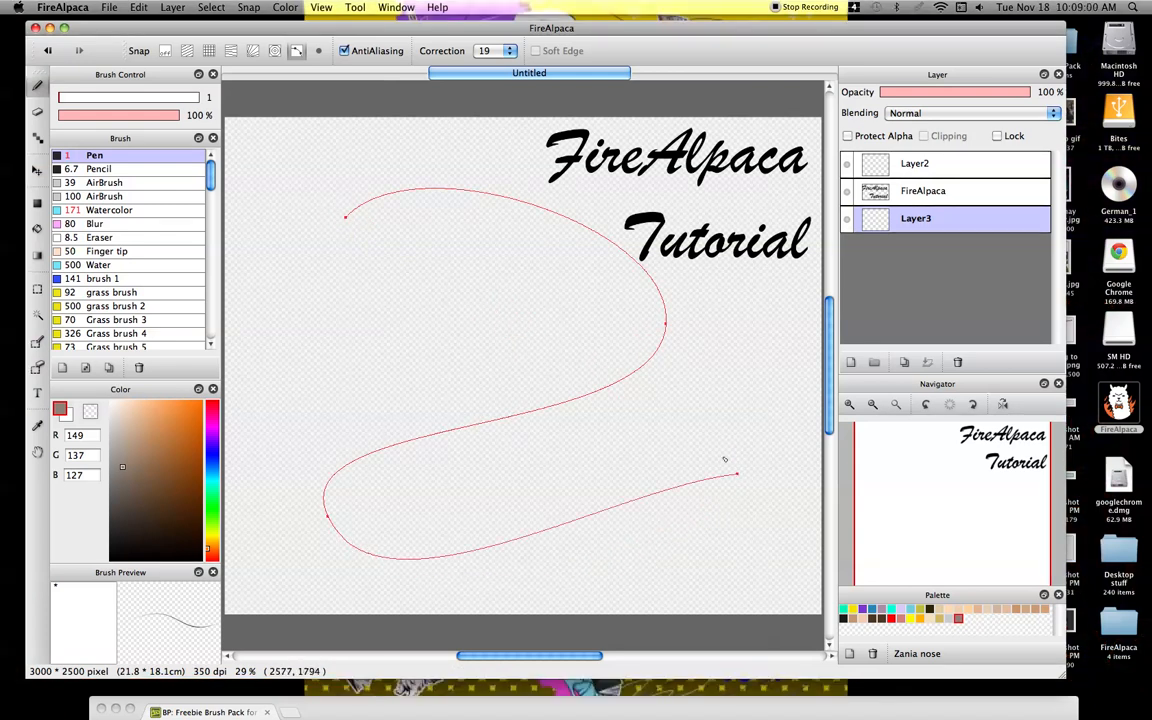
left_click(353, 247)
left_click(282, 457)
left_click(567, 266)
left_click(745, 376)
left_click(610, 476)
left_click(376, 494)
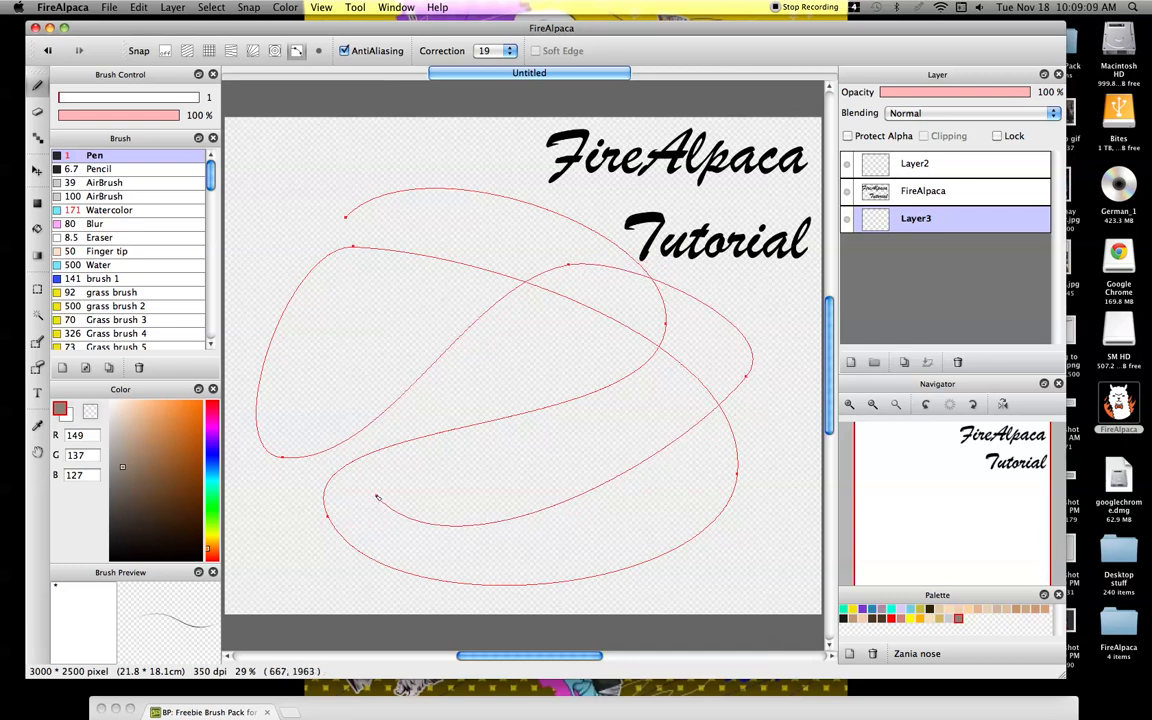
left_click(293, 157)
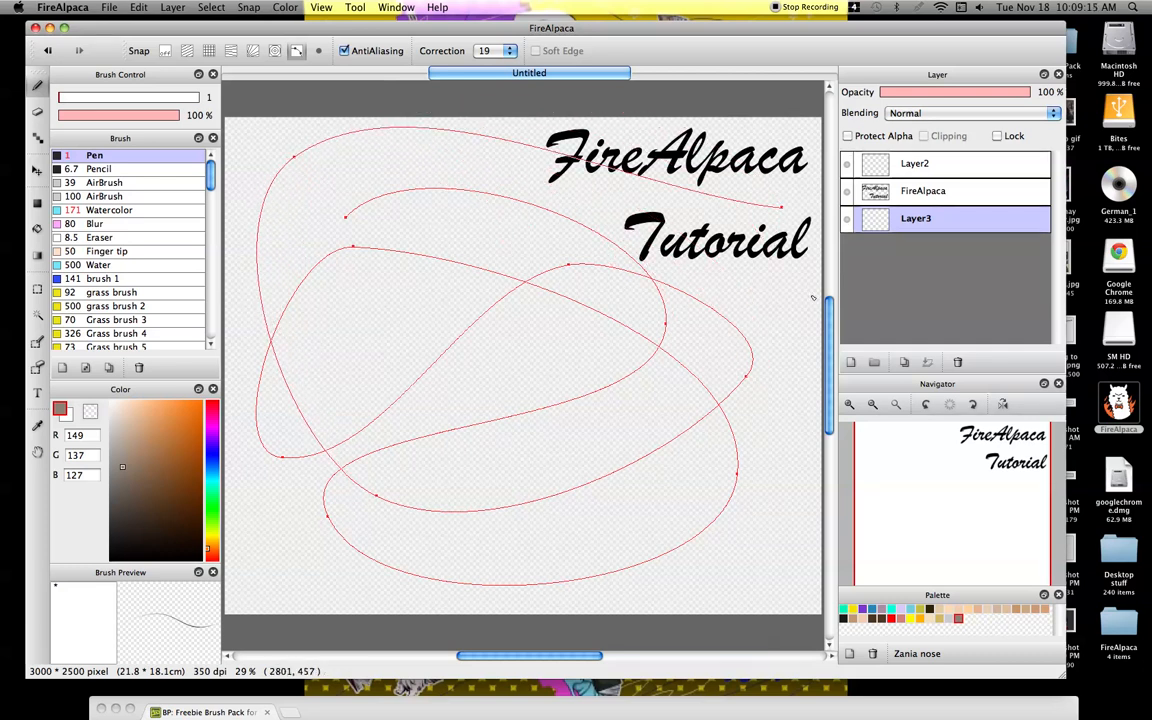
left_click(736, 592)
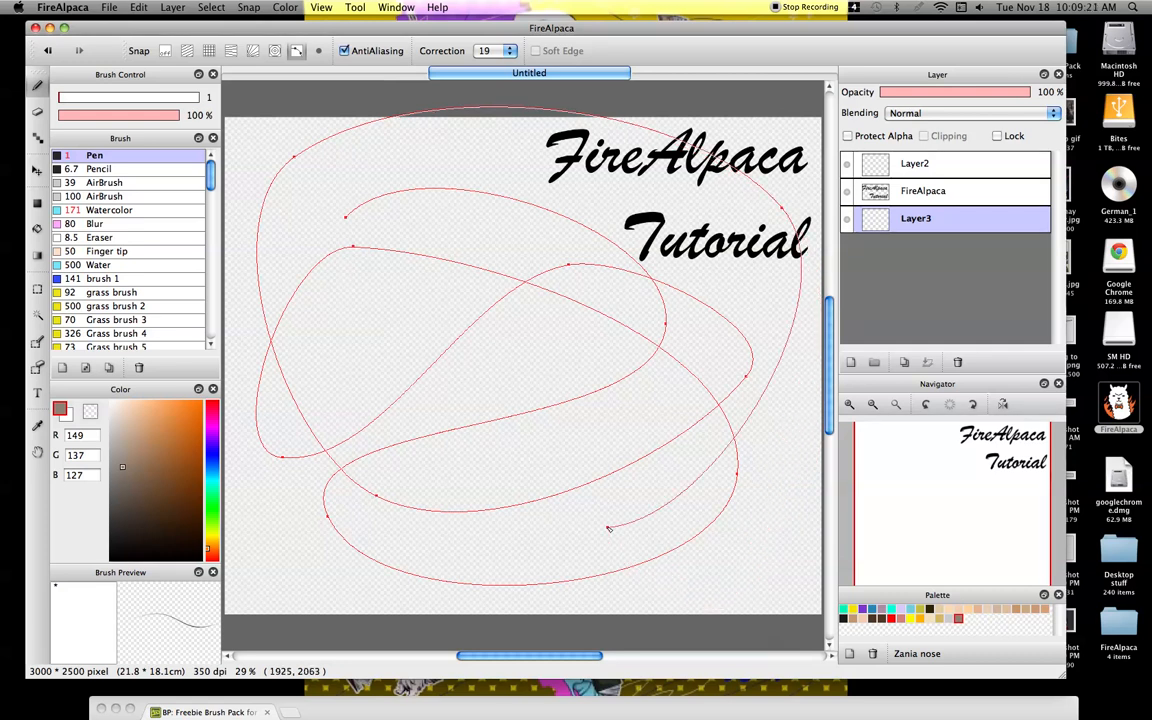
double_click(727, 561)
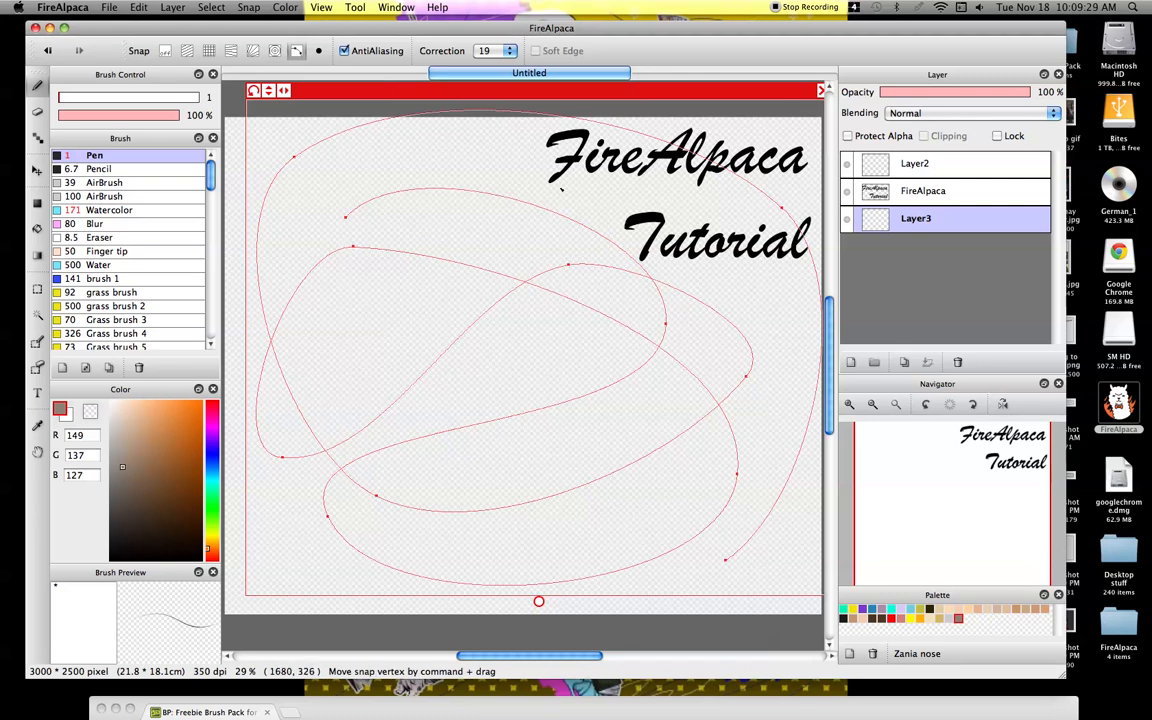
- Move the curve guide fully onto the canvas and scale it down to a bit more than half its size around the middle
left_click(872, 405)
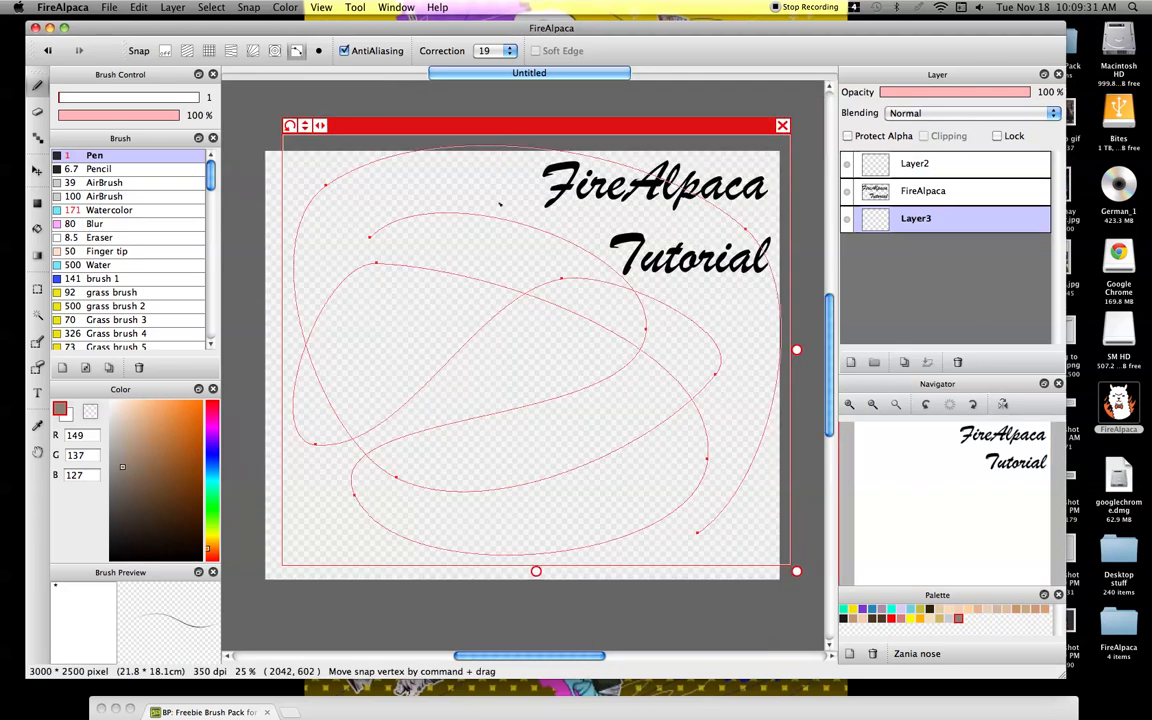
left_click_drag(467, 133, 511, 145)
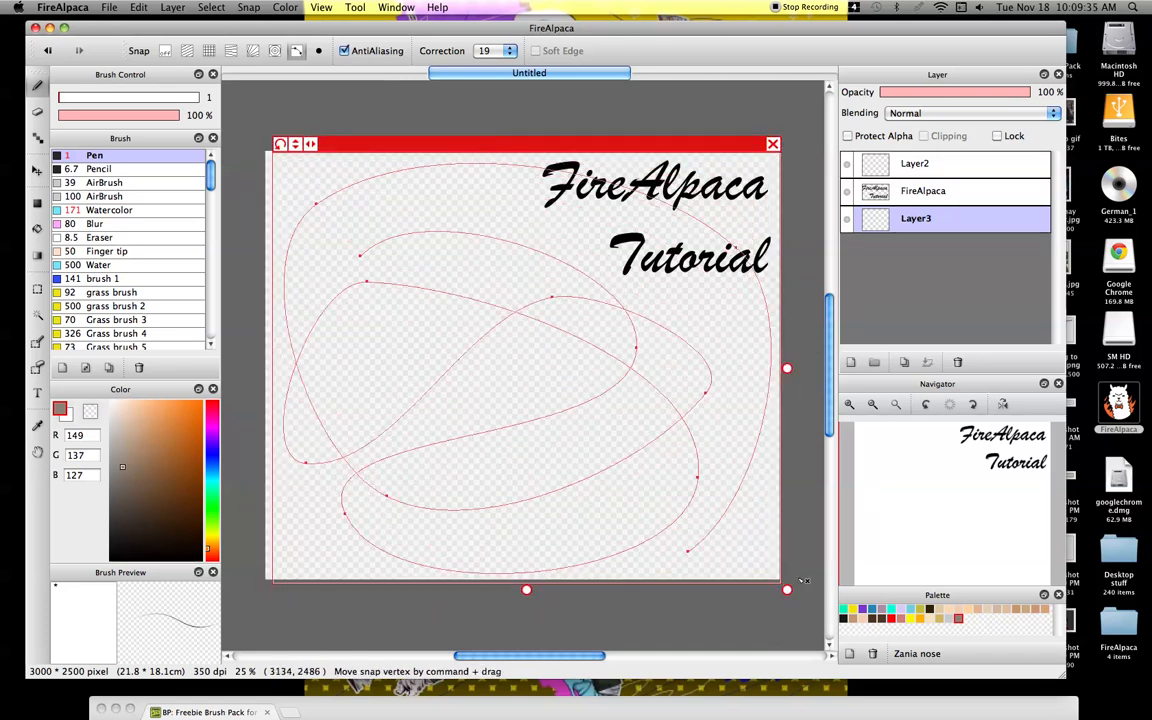
left_click_drag(788, 595, 675, 507)
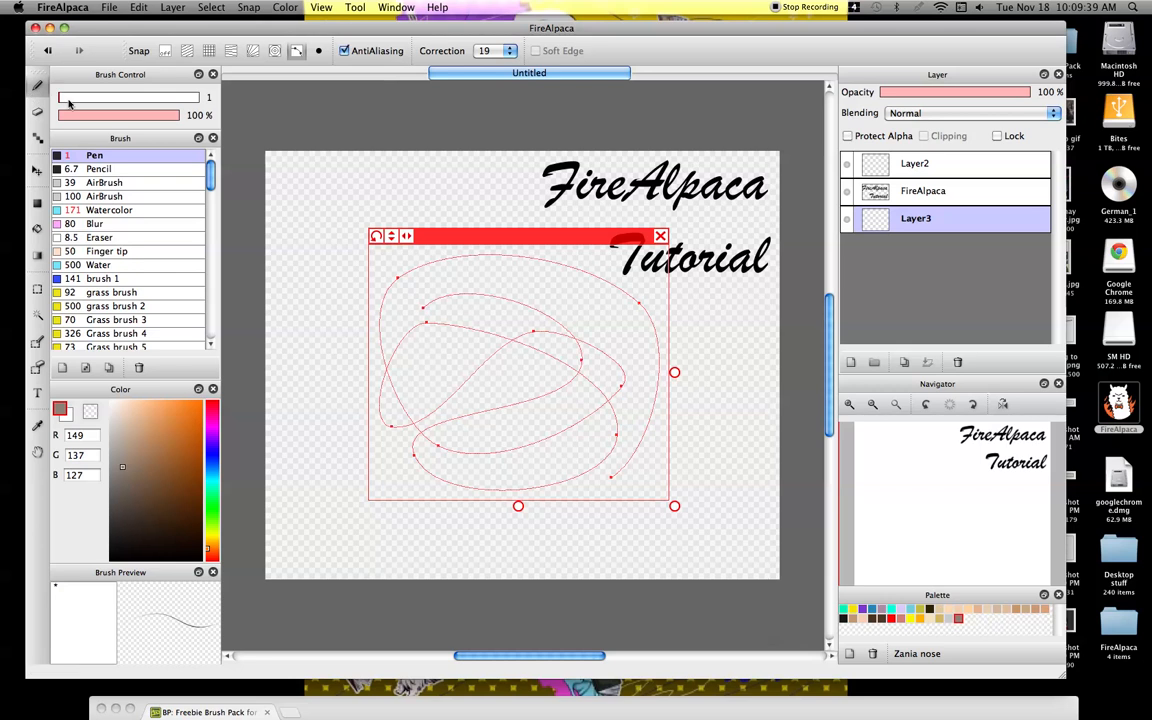
- Draw thick orange (RGB 224, 108, 0) pen strokes of size 166 along the curve guide, plus a thinner stroke of size 37
left_click_drag(68, 103, 185, 100)
left_click(201, 419)
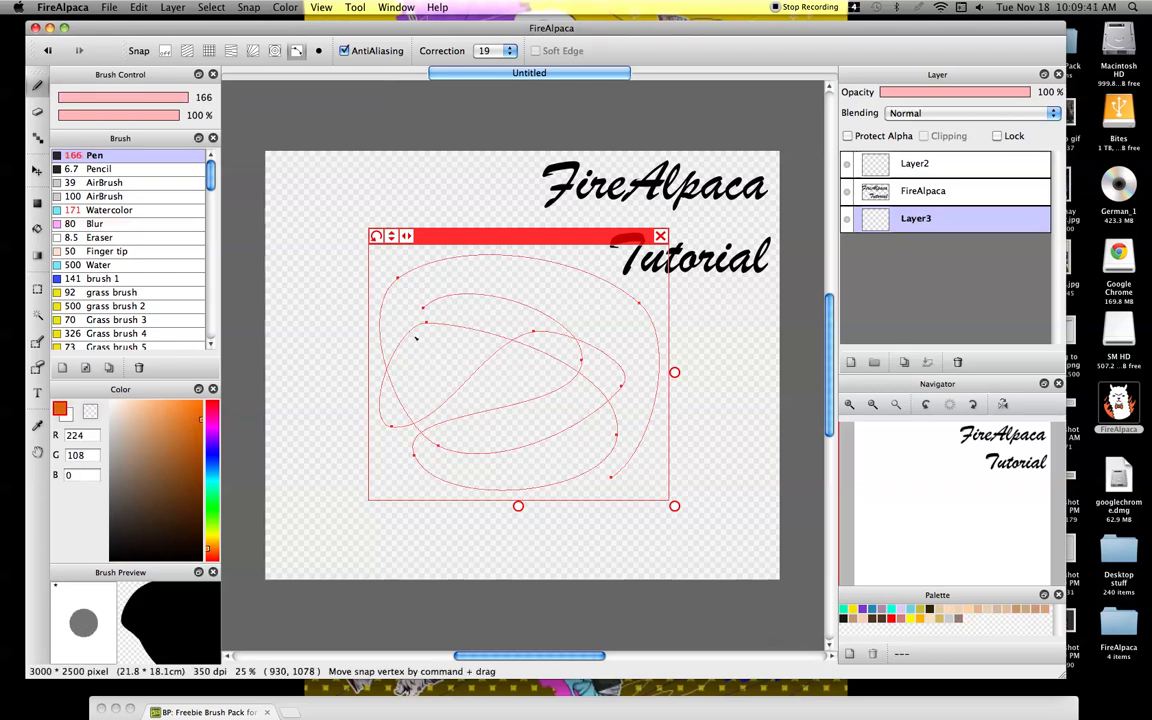
mouse_move(474, 328)
left_mouse_down()
mouse_move(587, 419)
mouse_move(566, 464)
mouse_move(487, 474)
mouse_move(433, 418)
mouse_move(556, 364)
mouse_move(516, 299)
mouse_move(420, 306)
left_mouse_up()
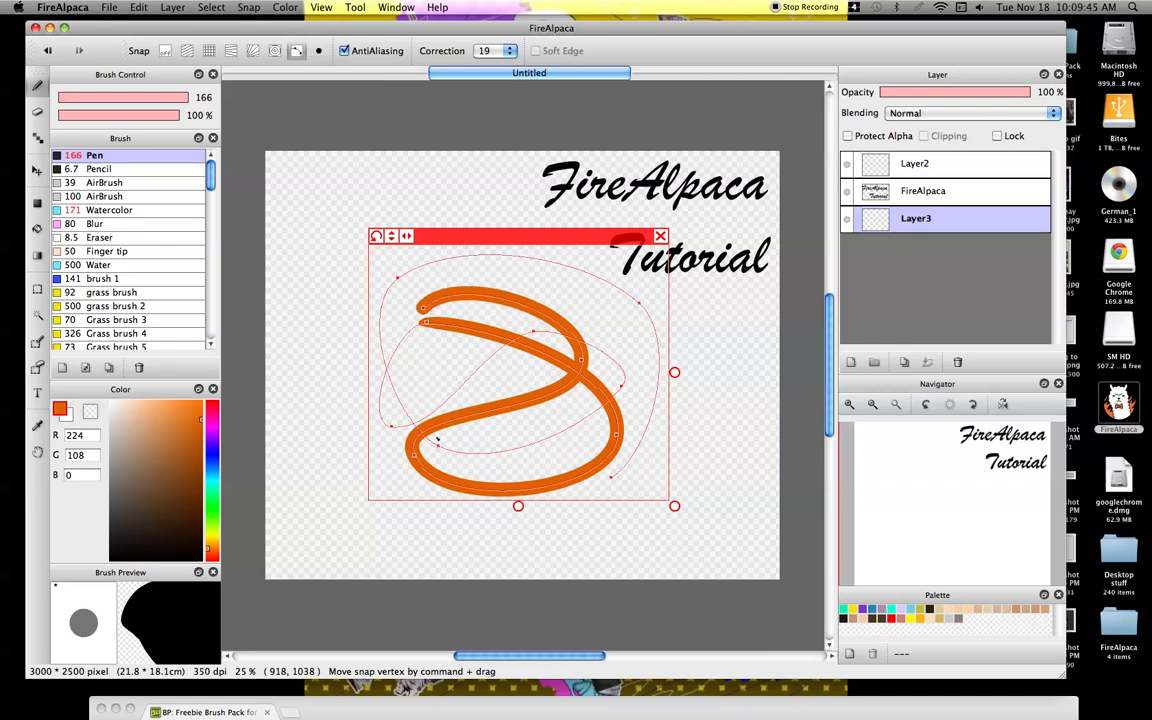
mouse_move(513, 275)
left_mouse_down()
mouse_move(347, 444)
mouse_move(587, 276)
mouse_move(550, 338)
left_mouse_up()
left_click_drag(106, 98, 91, 98)
left_click_drag(477, 268, 572, 388)
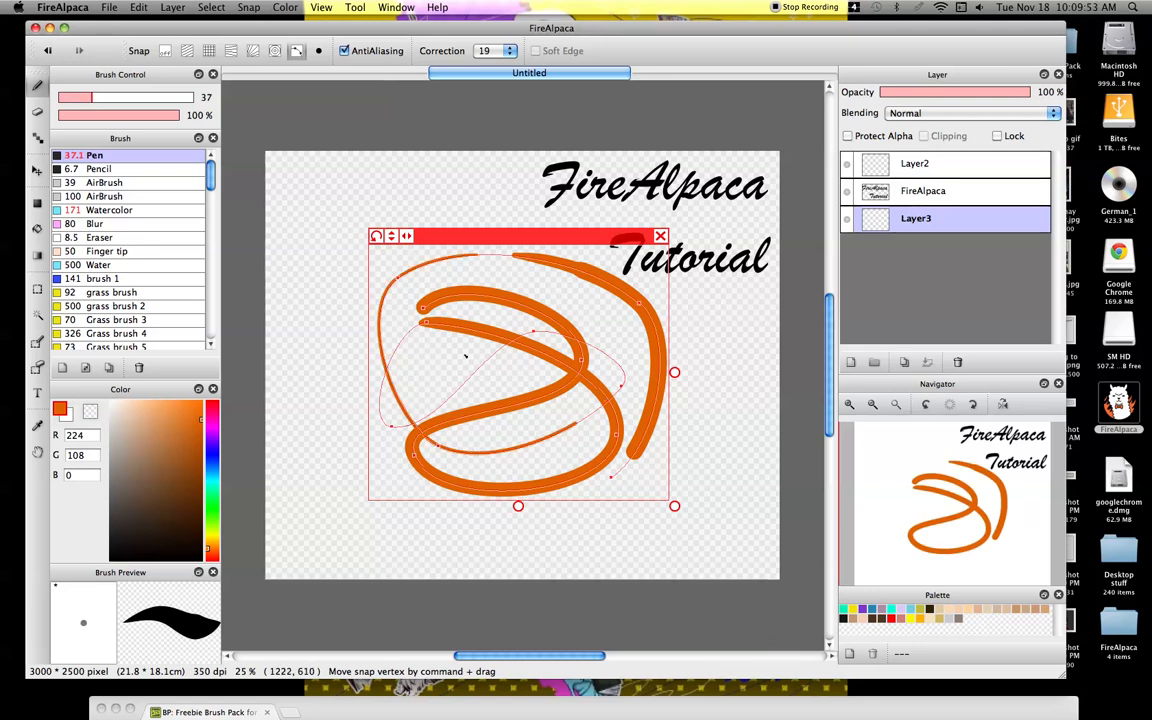
- Flip the curve guide horizontally and vertically and back again, and rotate it counter-clockwise on the canvas
left_click(893, 405)
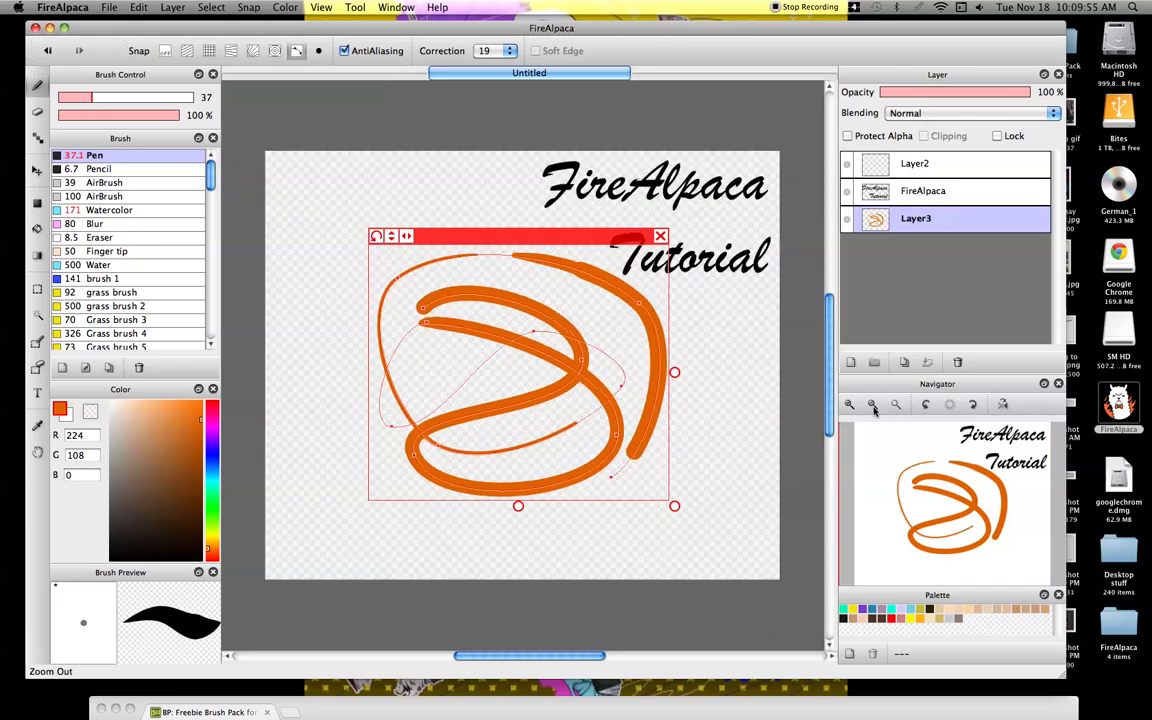
left_click(895, 405)
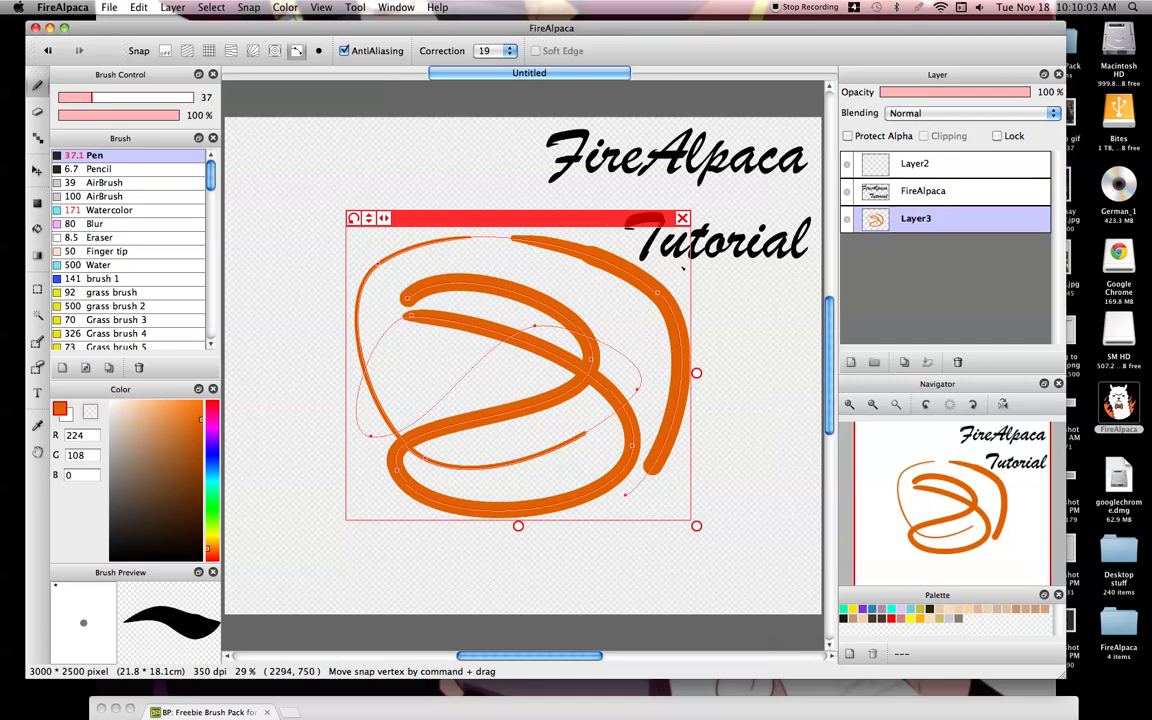
left_click(382, 219)
left_click(382, 219)
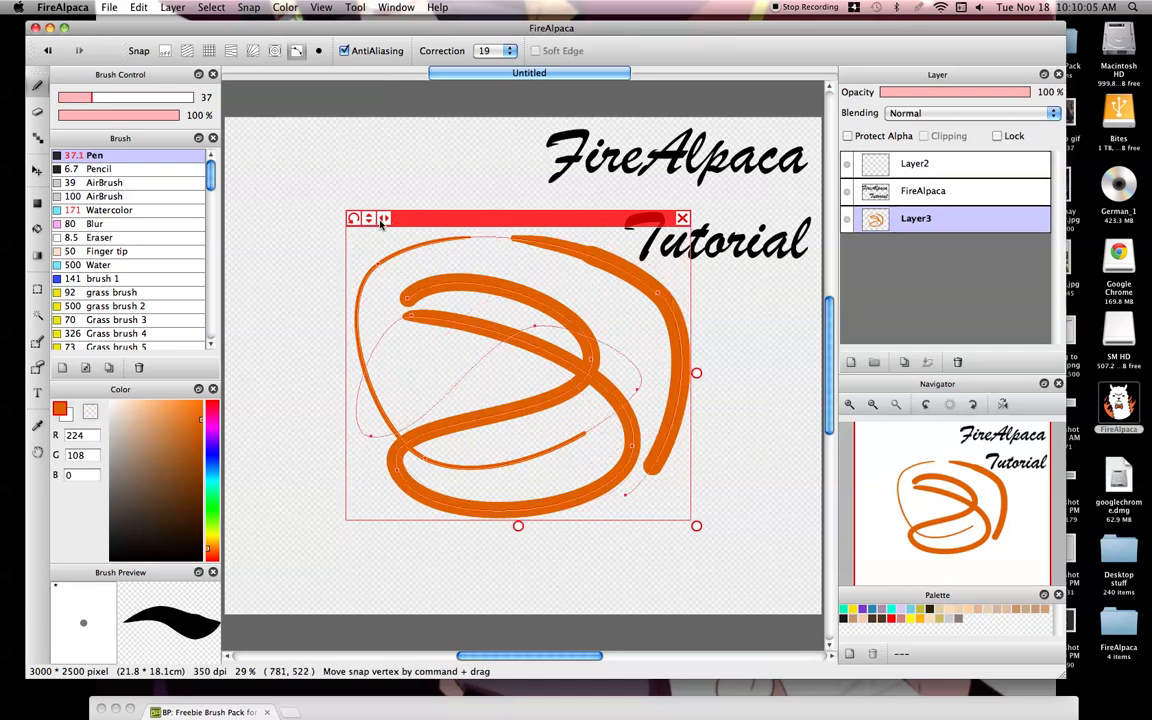
left_click(369, 219)
left_click(369, 219)
mouse_move(353, 219)
left_mouse_down()
mouse_move(347, 375)
mouse_move(334, 399)
mouse_move(228, 352)
left_mouse_up()
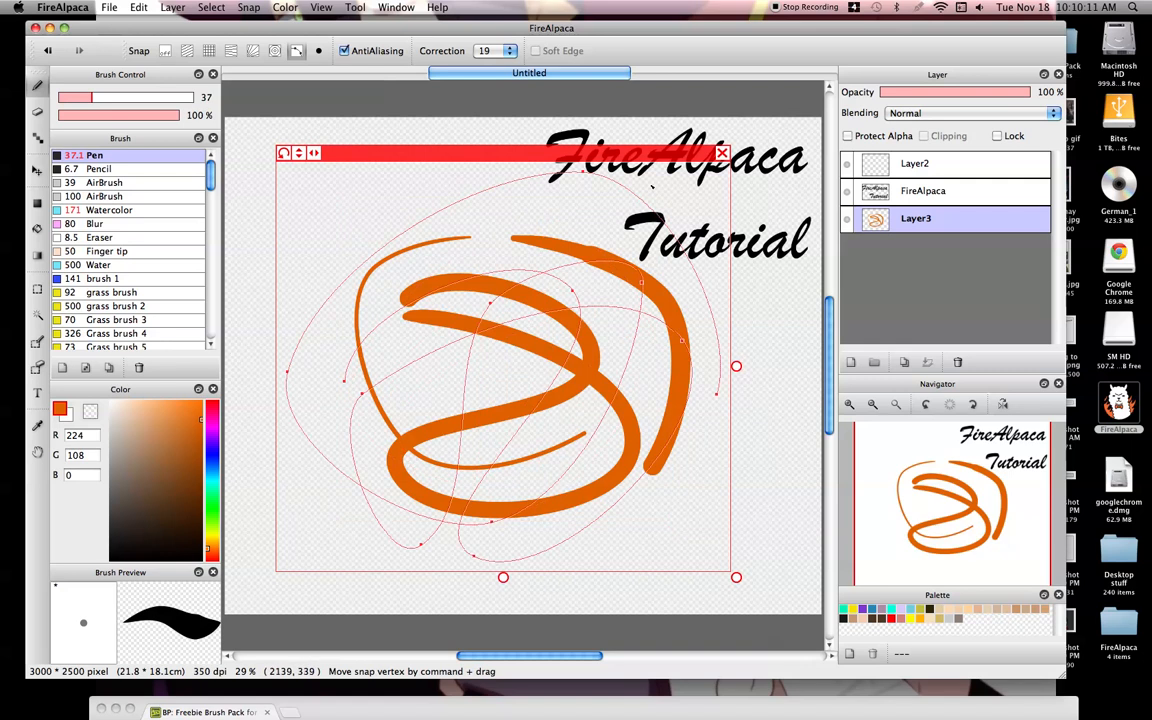
- Switch the Curve snap off, back on and off again, and clear the orange strokes from Layer3
left_click(722, 153)
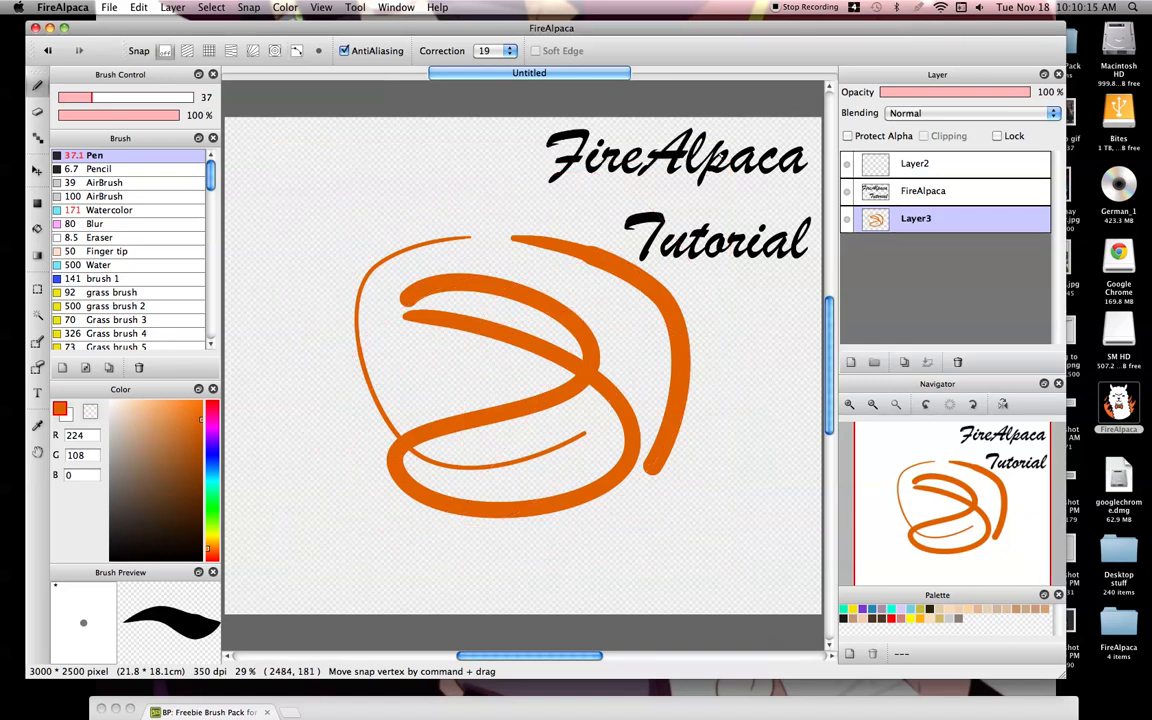
left_click(296, 51)
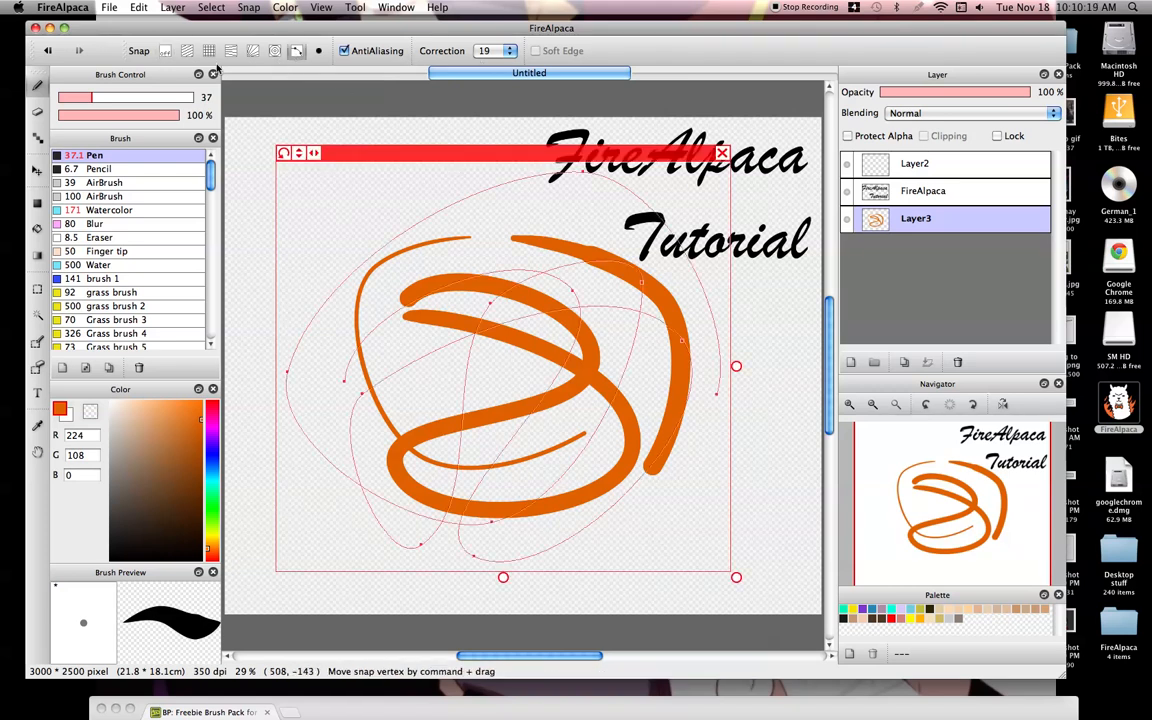
left_click(164, 51)
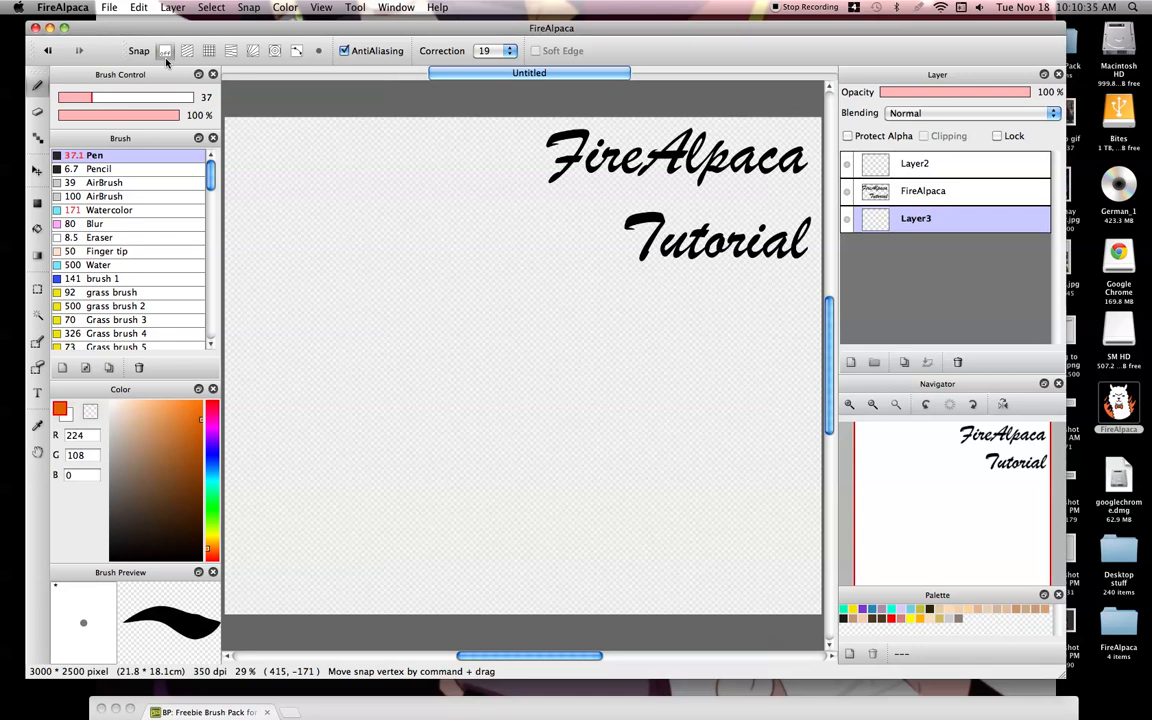
- Toggle AntiAliasing off and on, and draw looping light orange (RGB 249, 151, 60) pen strokes of size 42 in the canvas's upper left
left_click(344, 50)
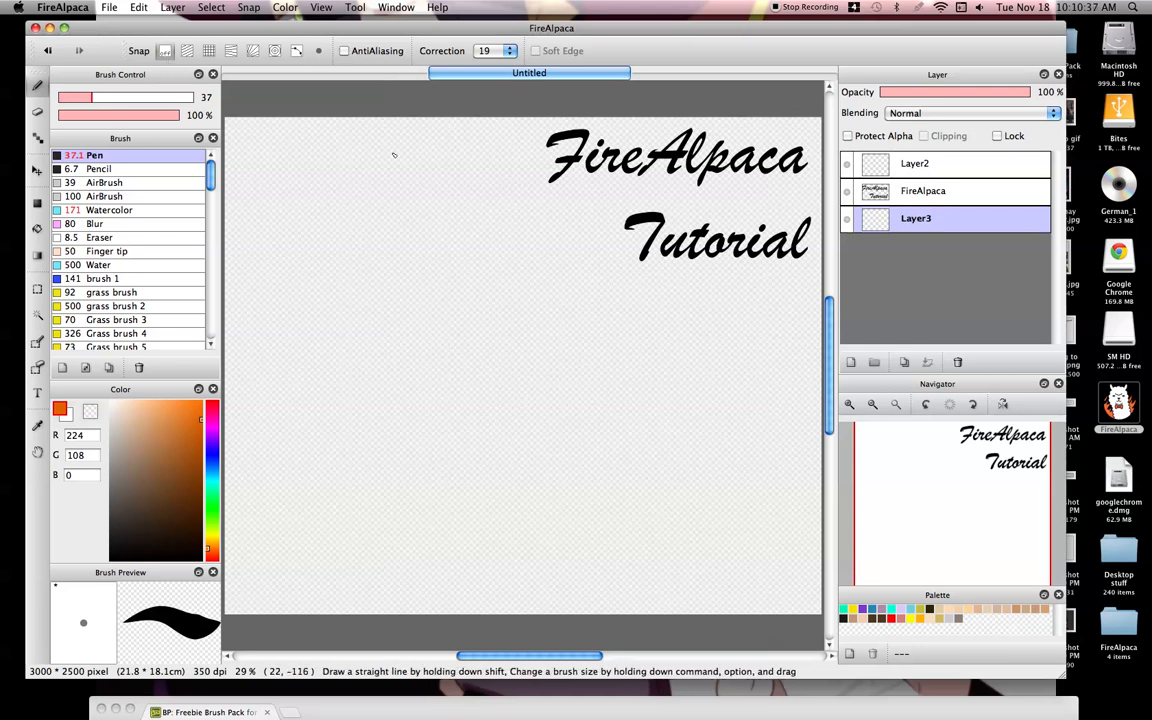
left_click(344, 50)
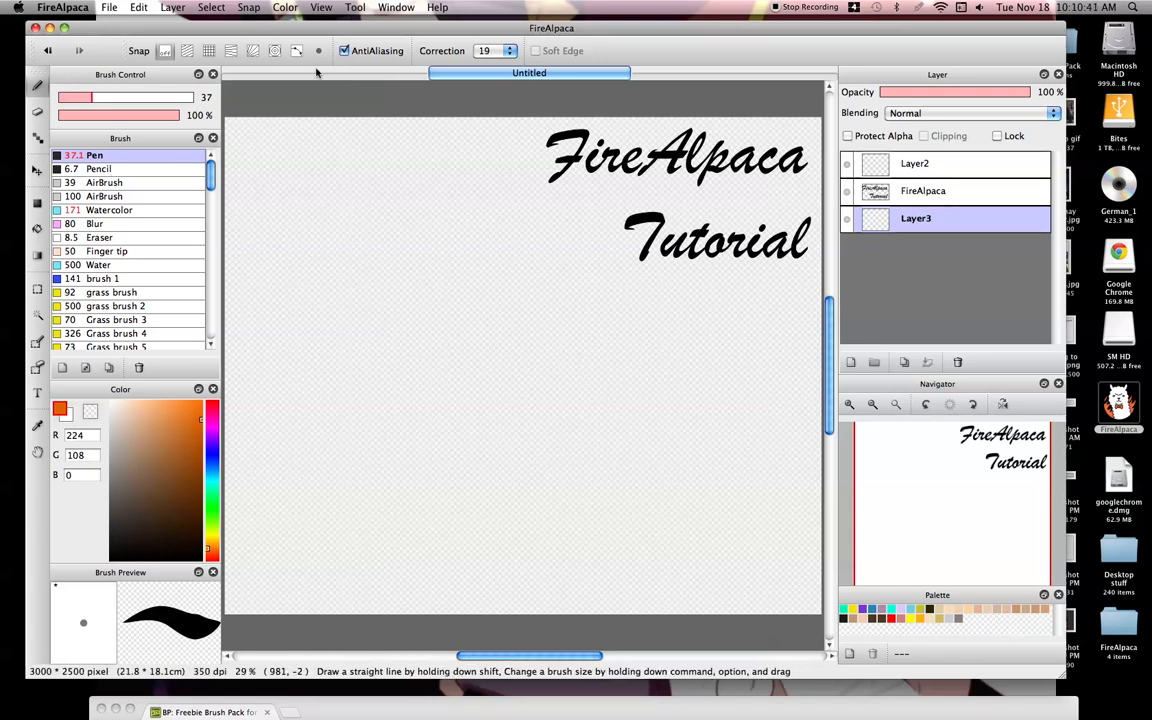
left_click(167, 404)
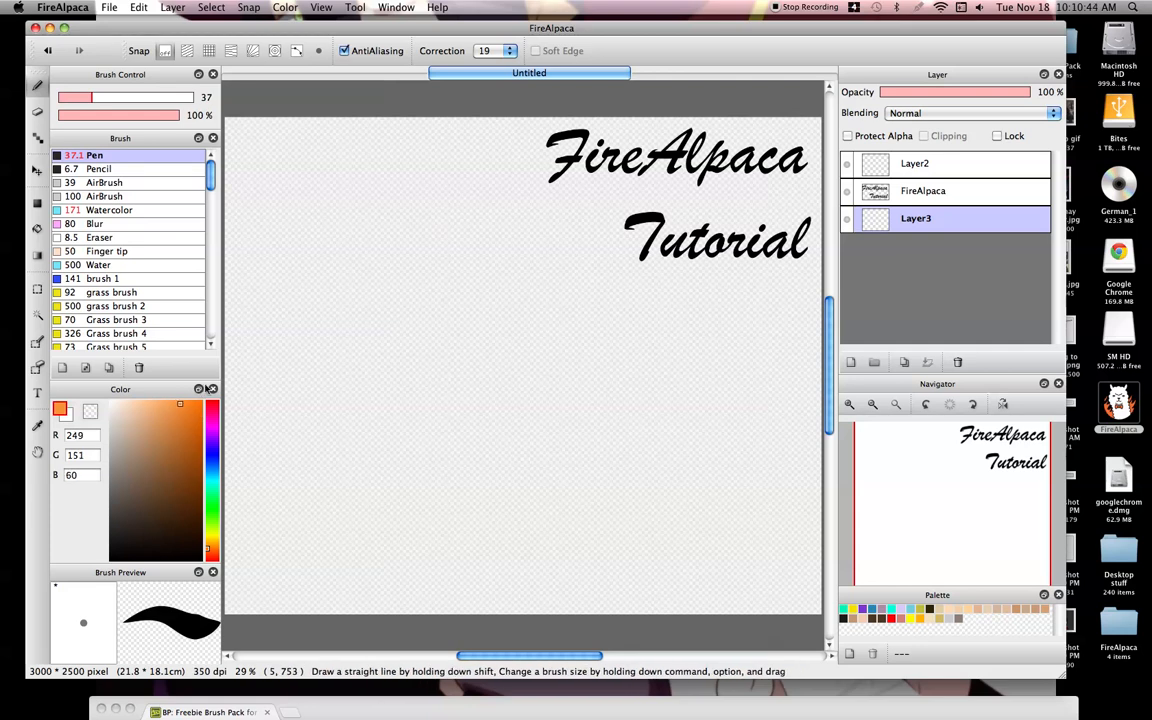
double_click(850, 405)
left_click_drag(903, 459, 873, 431)
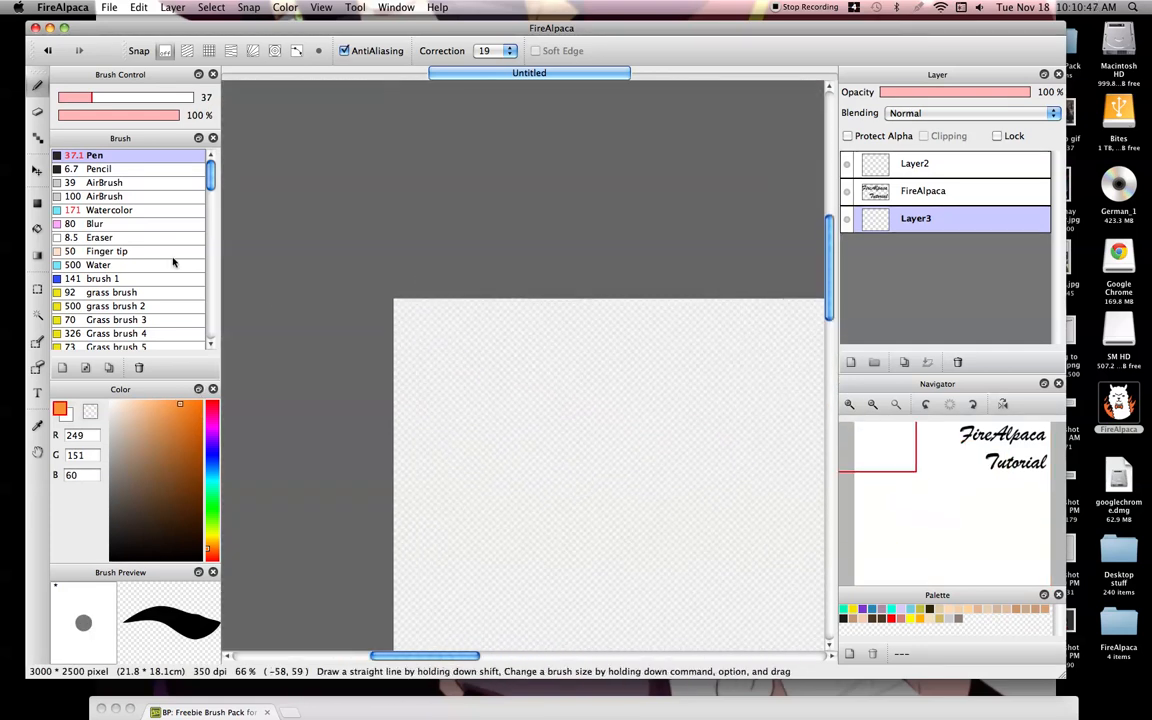
left_click_drag(88, 100, 97, 100)
mouse_move(441, 346)
left_mouse_down()
mouse_move(477, 490)
mouse_move(686, 452)
left_mouse_up()
mouse_move(661, 355)
left_mouse_down()
mouse_move(600, 530)
mouse_move(480, 390)
mouse_move(690, 440)
left_mouse_up()
- Examine the antialiased stroke's edge at 600% zoom and add a small pen dab on it
left_click(849, 405)
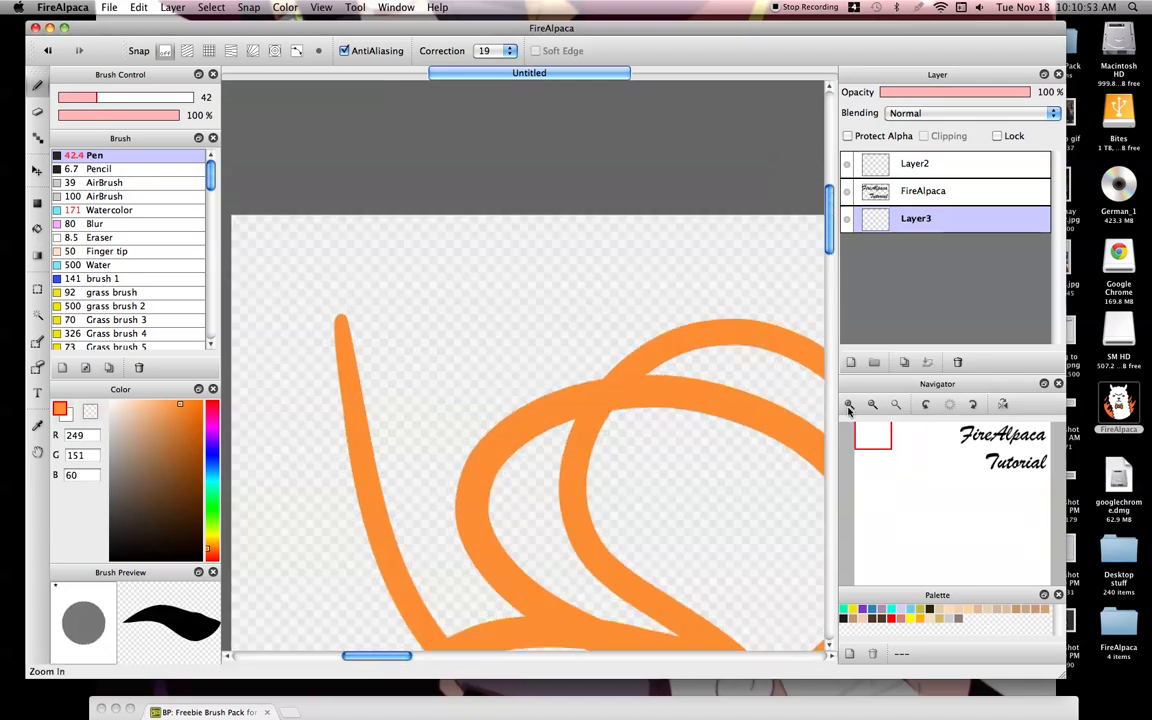
left_click(849, 405)
left_click(850, 406)
left_click(850, 406)
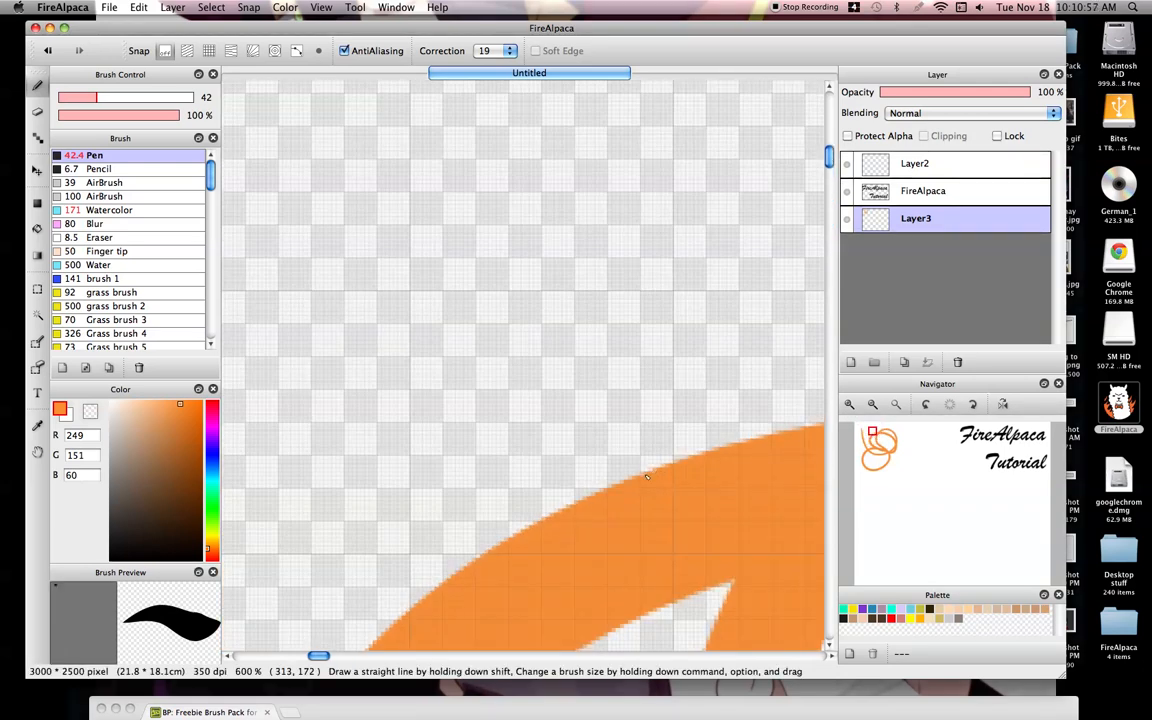
left_click_drag(647, 476, 630, 468)
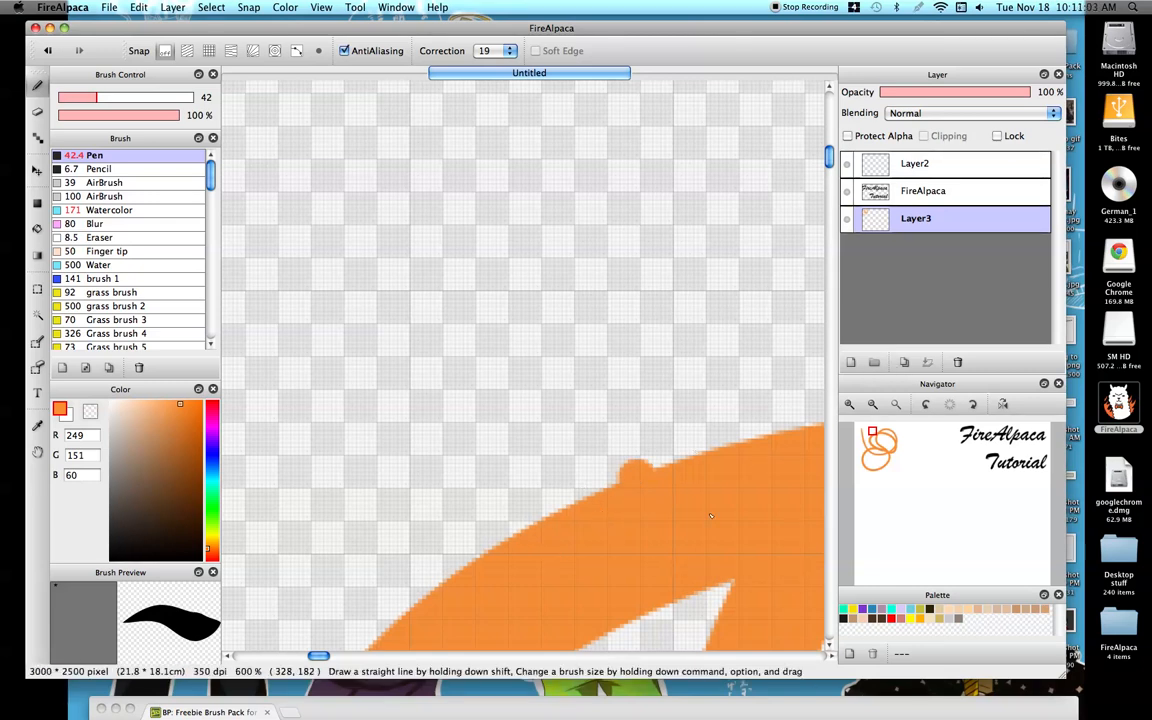
- Turn AntiAliasing off and draw looping orange pen strokes beside the first set
left_click(874, 405)
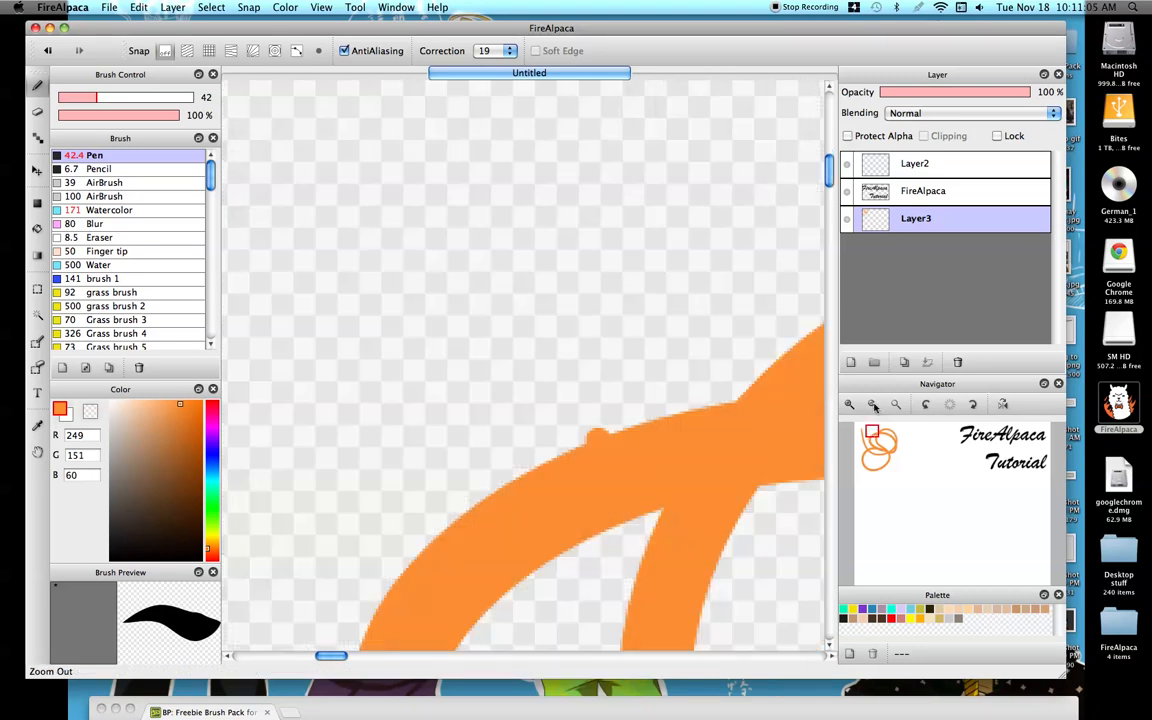
left_click(874, 405)
left_click(874, 405)
left_click(875, 406)
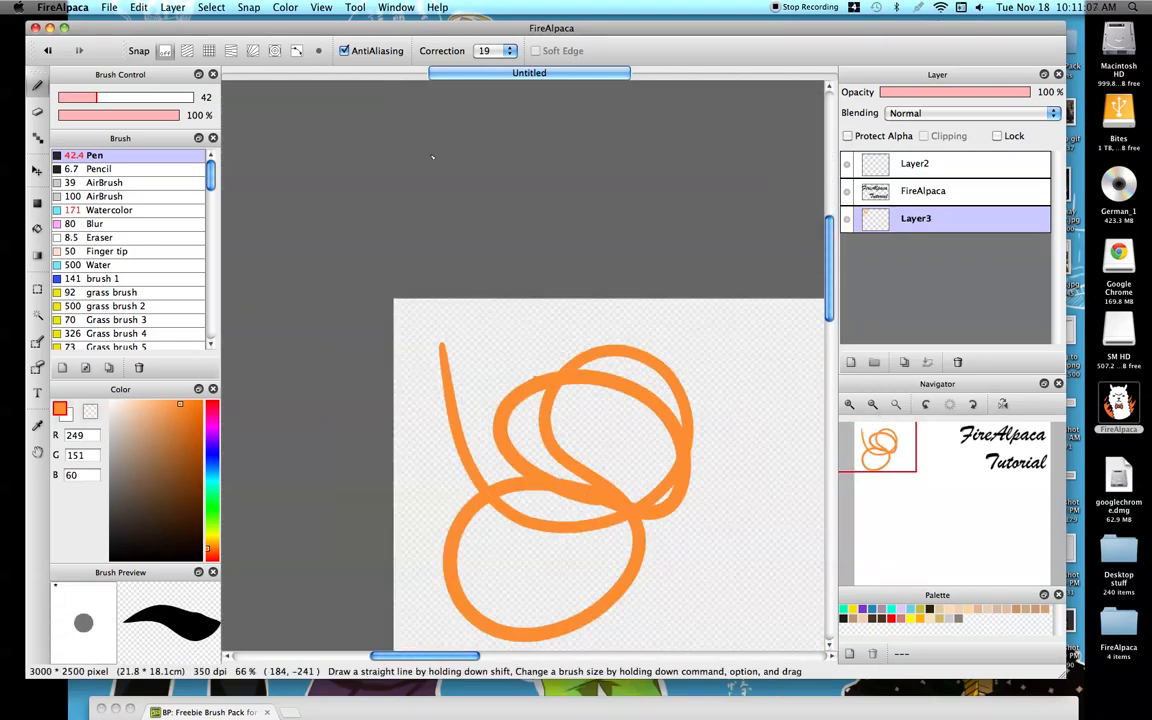
left_click(344, 51)
left_click_drag(901, 432, 921, 436)
mouse_move(543, 346)
left_mouse_down()
mouse_move(575, 343)
mouse_move(618, 461)
mouse_move(557, 386)
mouse_move(616, 431)
mouse_move(471, 538)
mouse_move(447, 364)
mouse_move(610, 372)
mouse_move(621, 472)
mouse_move(485, 508)
mouse_move(431, 383)
mouse_move(385, 342)
left_mouse_up()
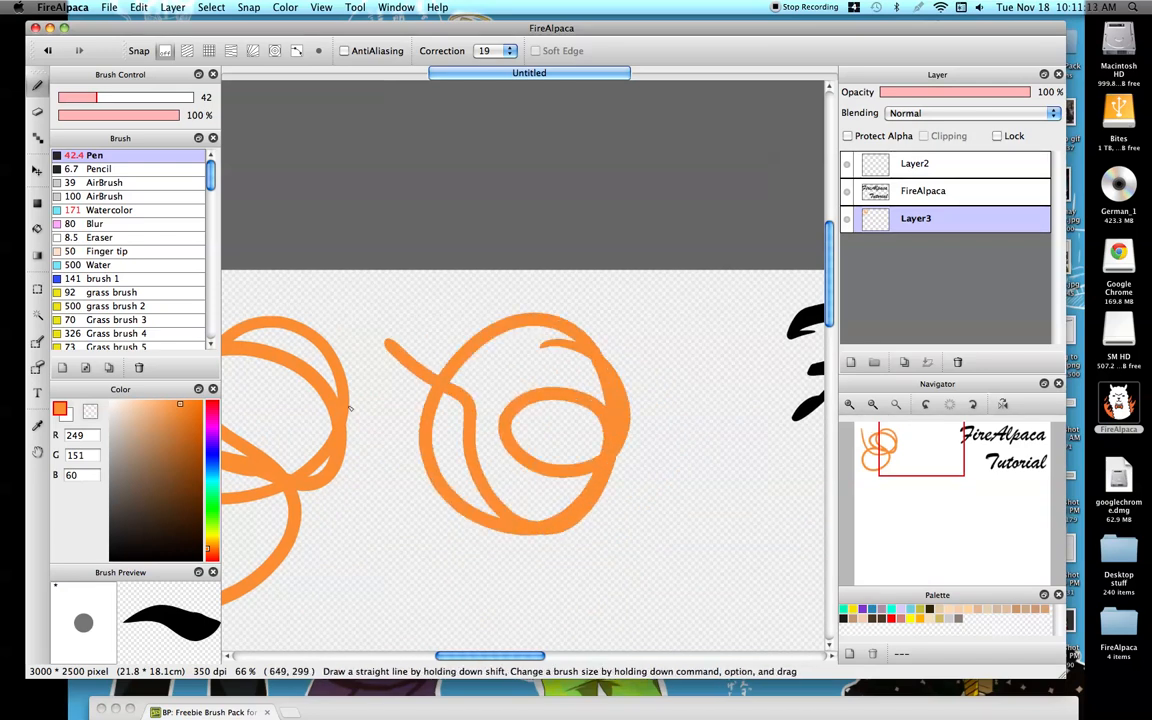
- Examine the edge of the non-antialiased stroke at 600% zoom and clear all orange strokes from Layer3
left_click(849, 405)
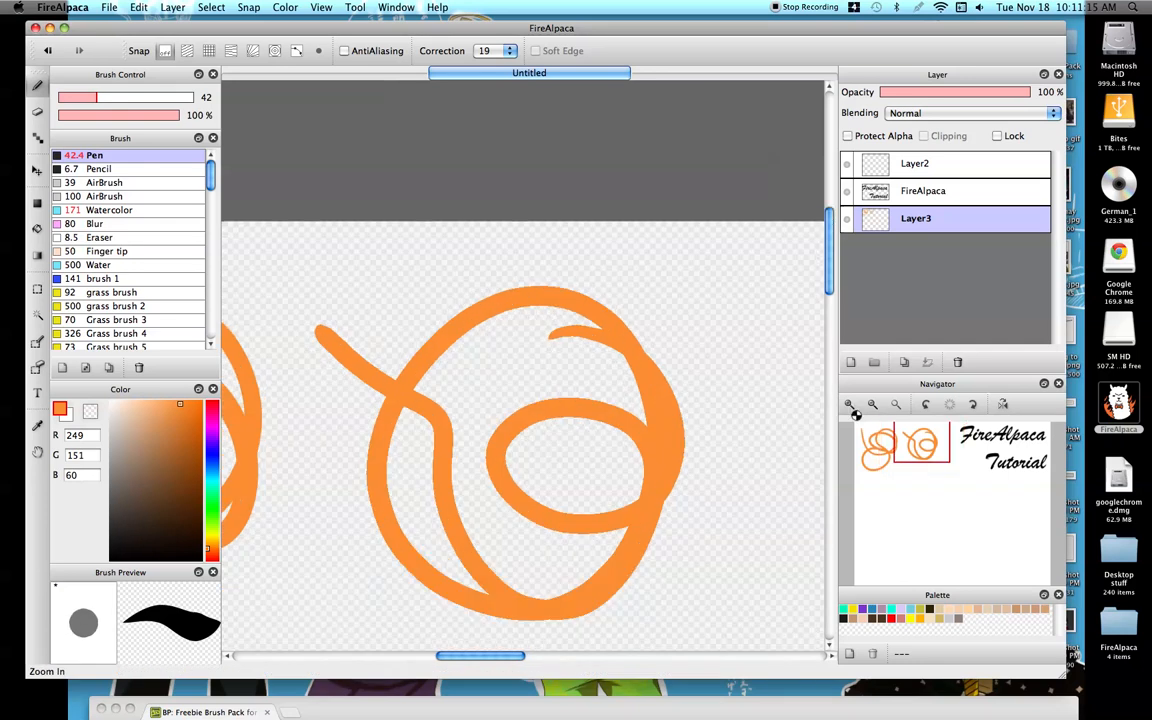
left_click(849, 405)
left_click(849, 405)
left_click(849, 405)
left_click_drag(916, 439, 902, 433)
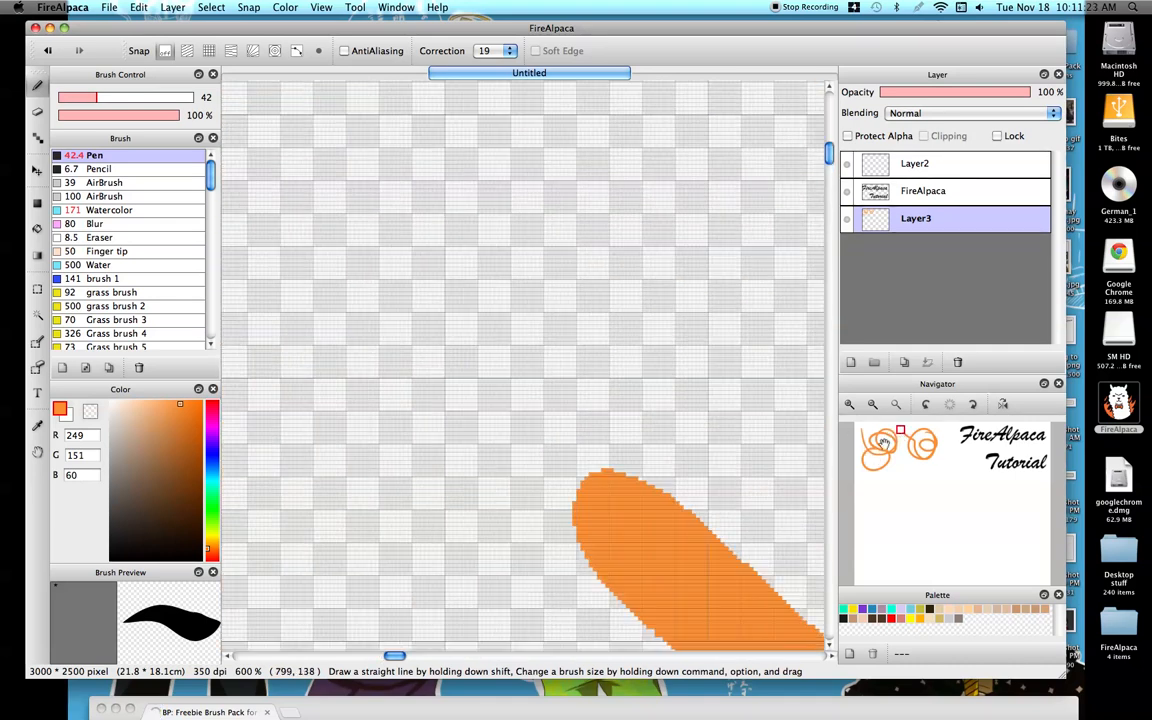
left_click(873, 406)
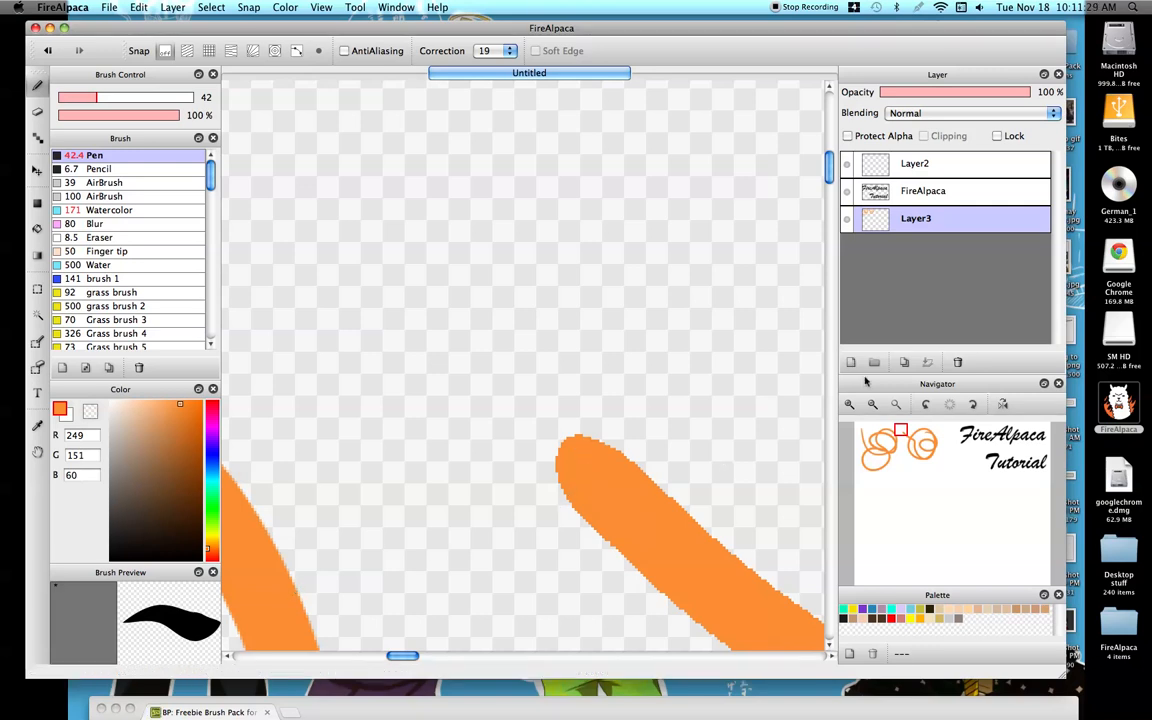
left_click(895, 405)
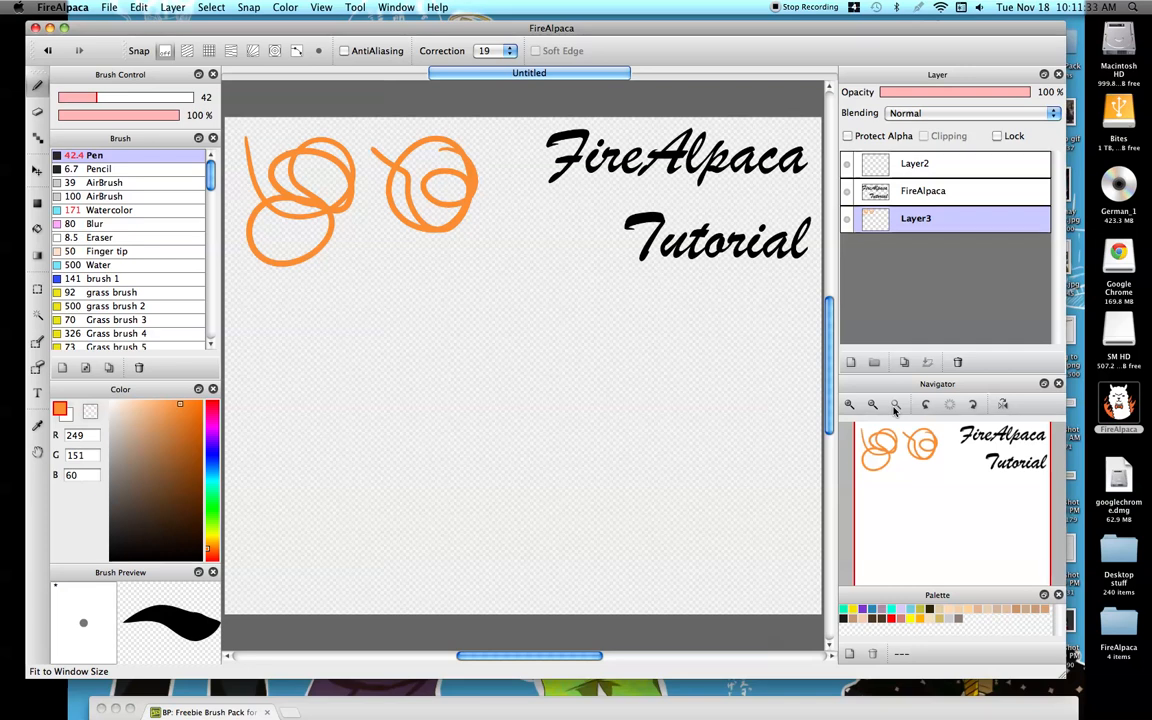
key("Delete")
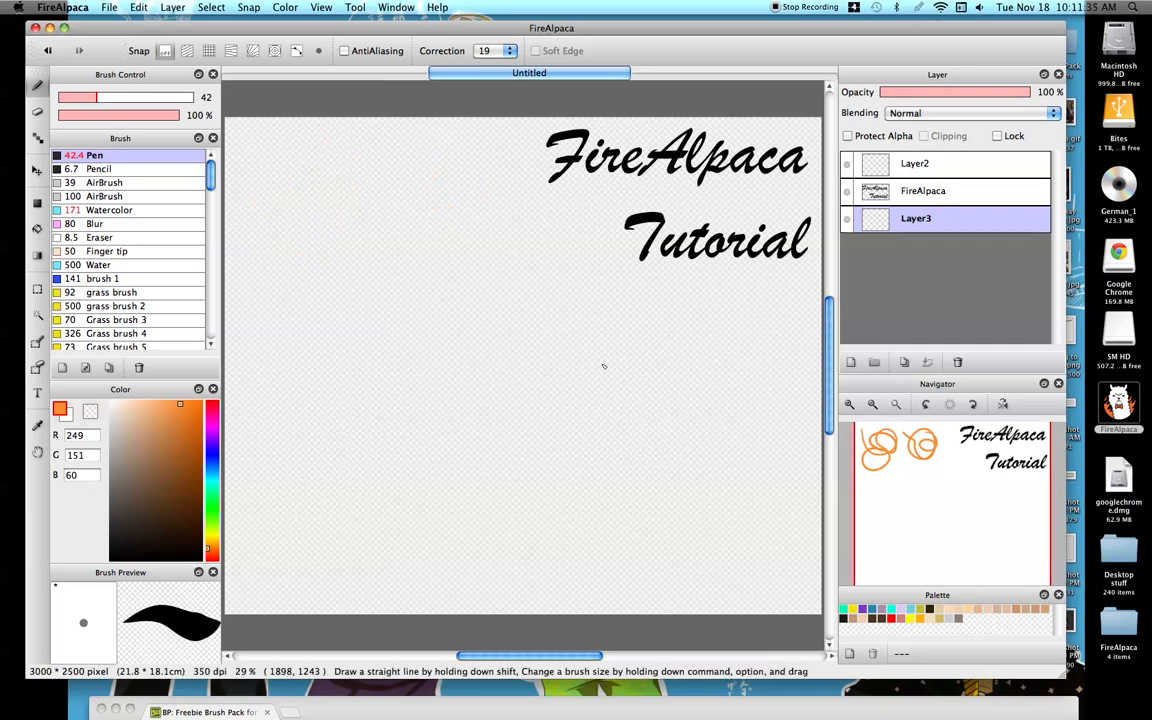
- Draw a test stroke with the size 39 AirBrush and clear it from Layer3
left_click(100, 169)
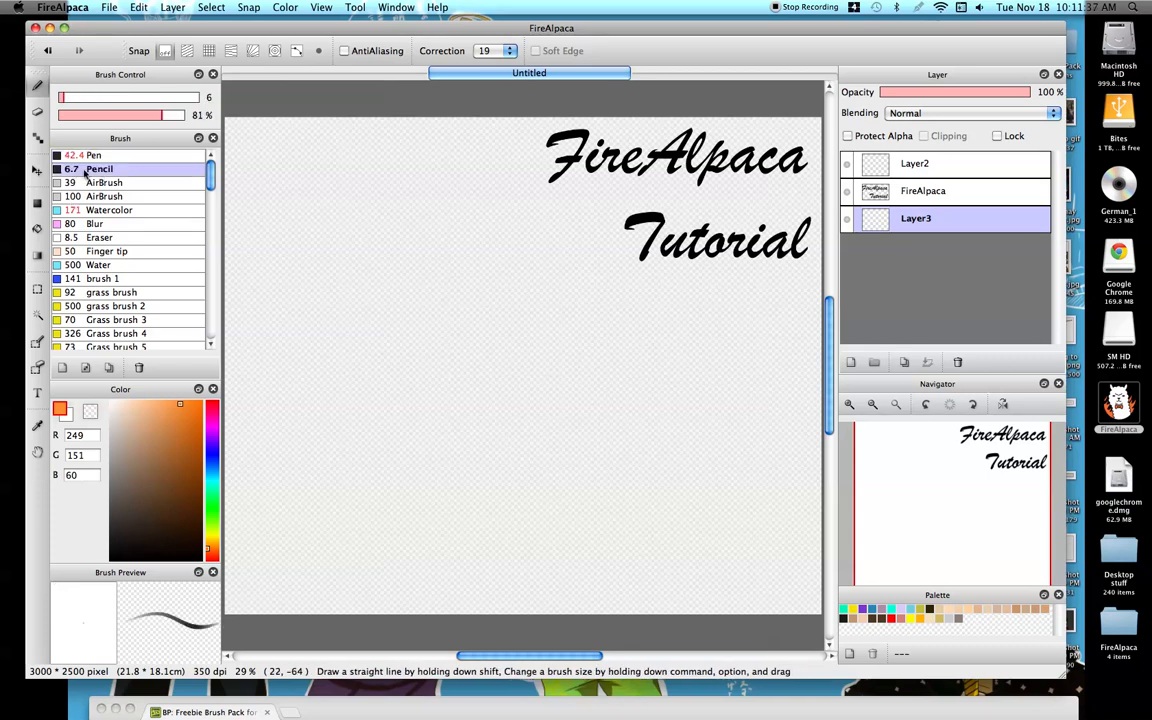
left_click(104, 183)
left_click_drag(503, 380, 488, 308)
key("Delete")
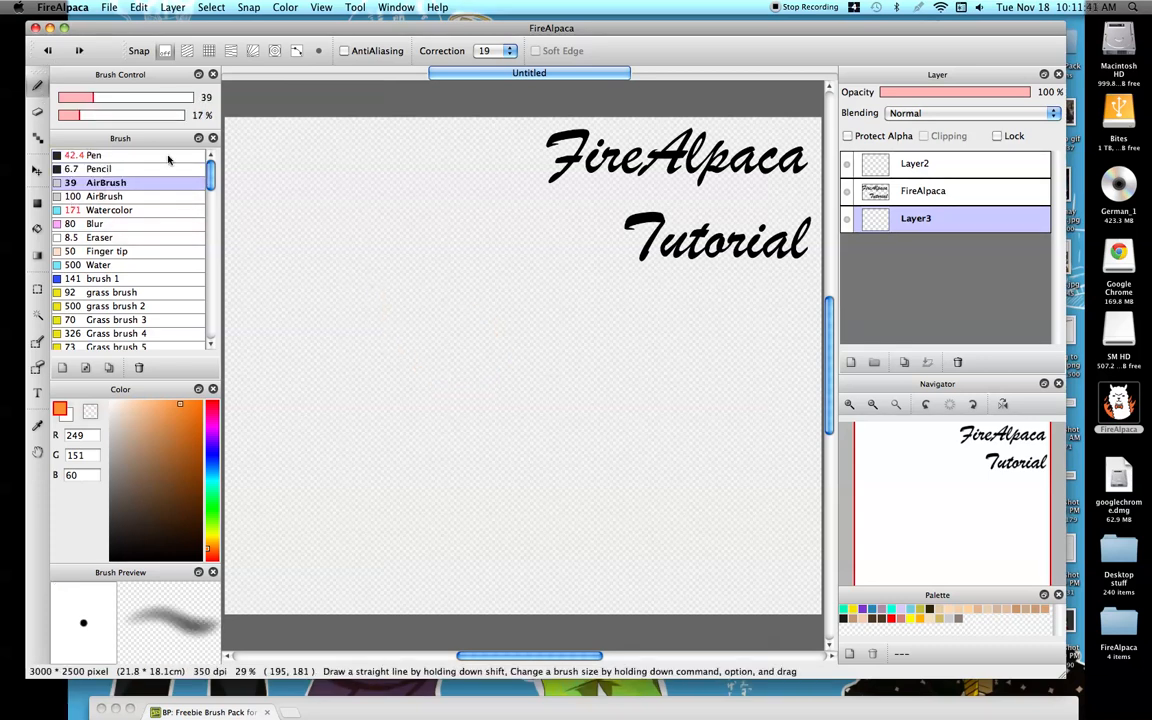
- Enlarge the AirBrush to size 384, return to the Pen brush and turn AntiAliasing back on
mouse_move(108, 98)
left_mouse_down()
mouse_move(260, 131)
mouse_move(330, 190)
left_mouse_up()
left_click(100, 210)
left_click(94, 155)
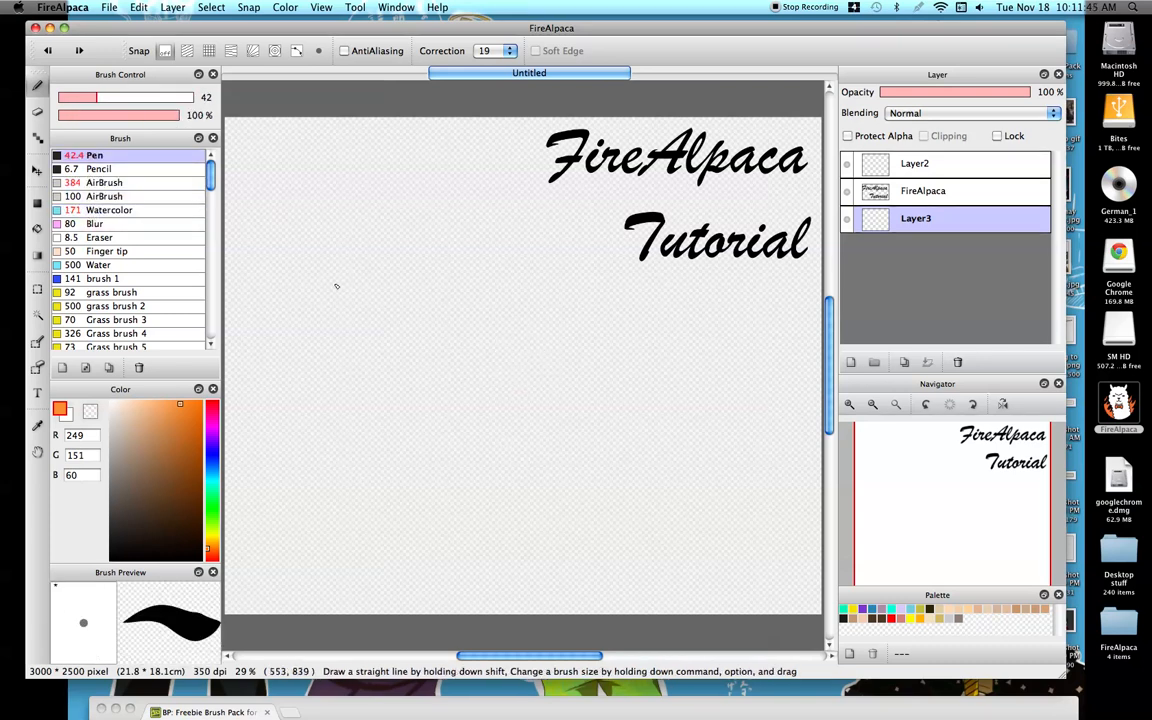
left_click(344, 51)
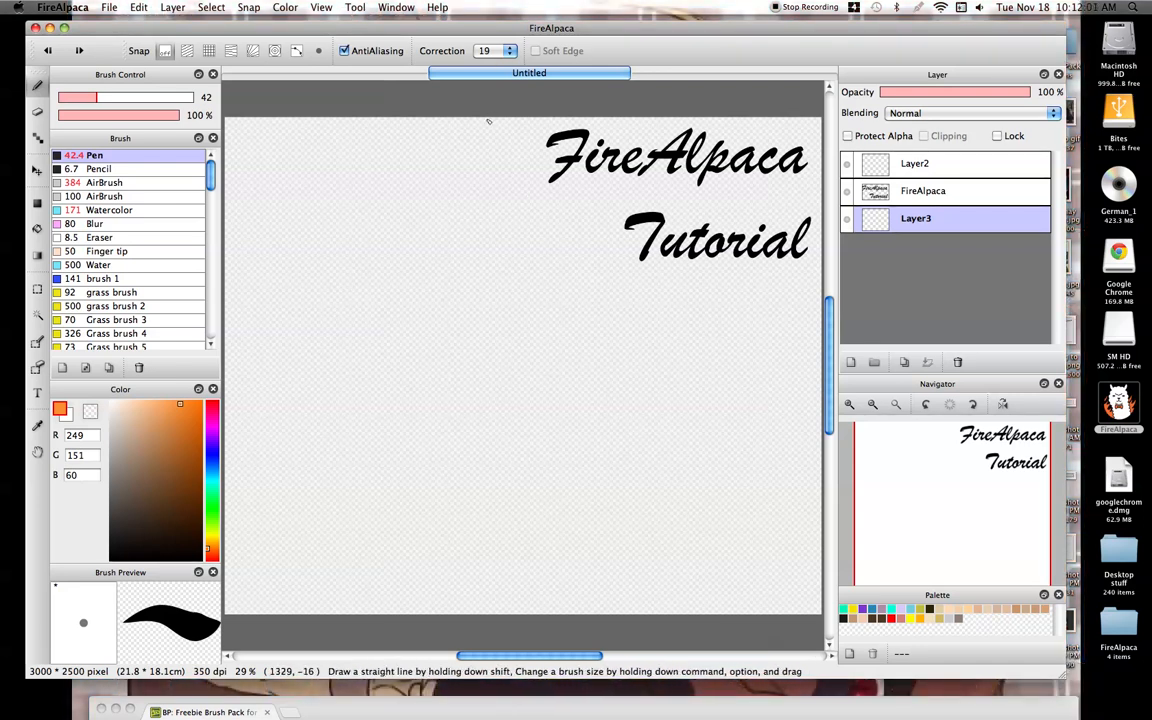
- Set the stroke Correction to 0 and draw a large blue (RGB 0, 54, 255) circle and overlapping loops mid-canvas
left_click(510, 51)
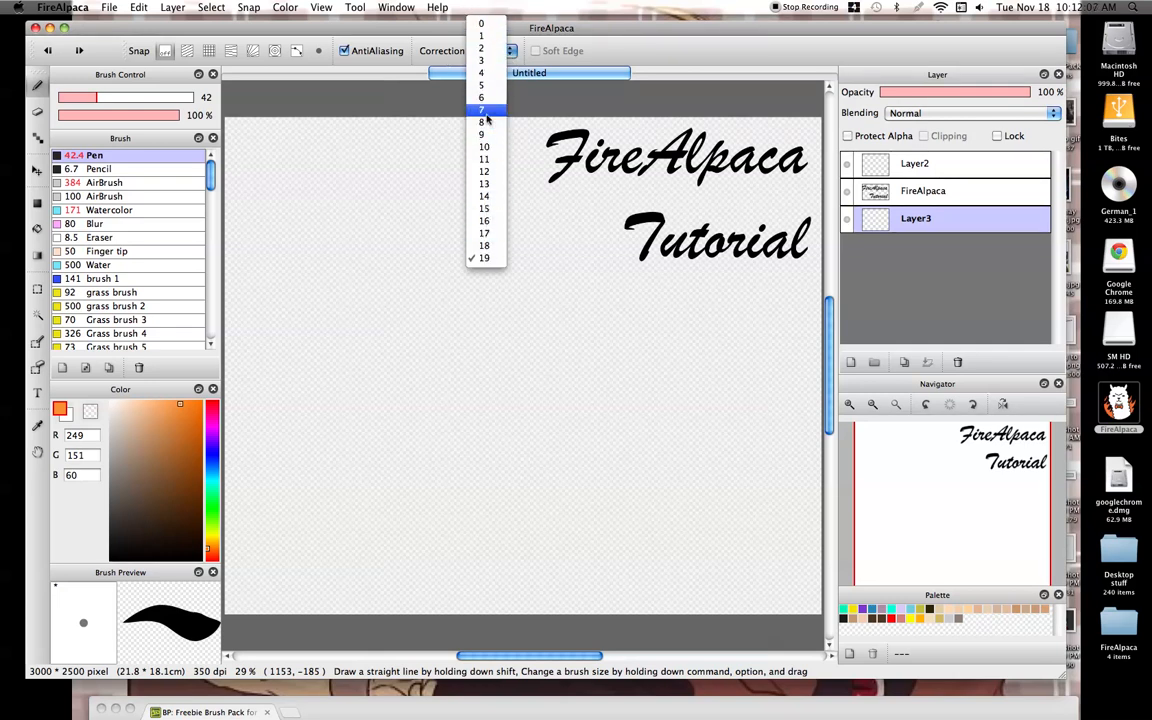
left_click(480, 23)
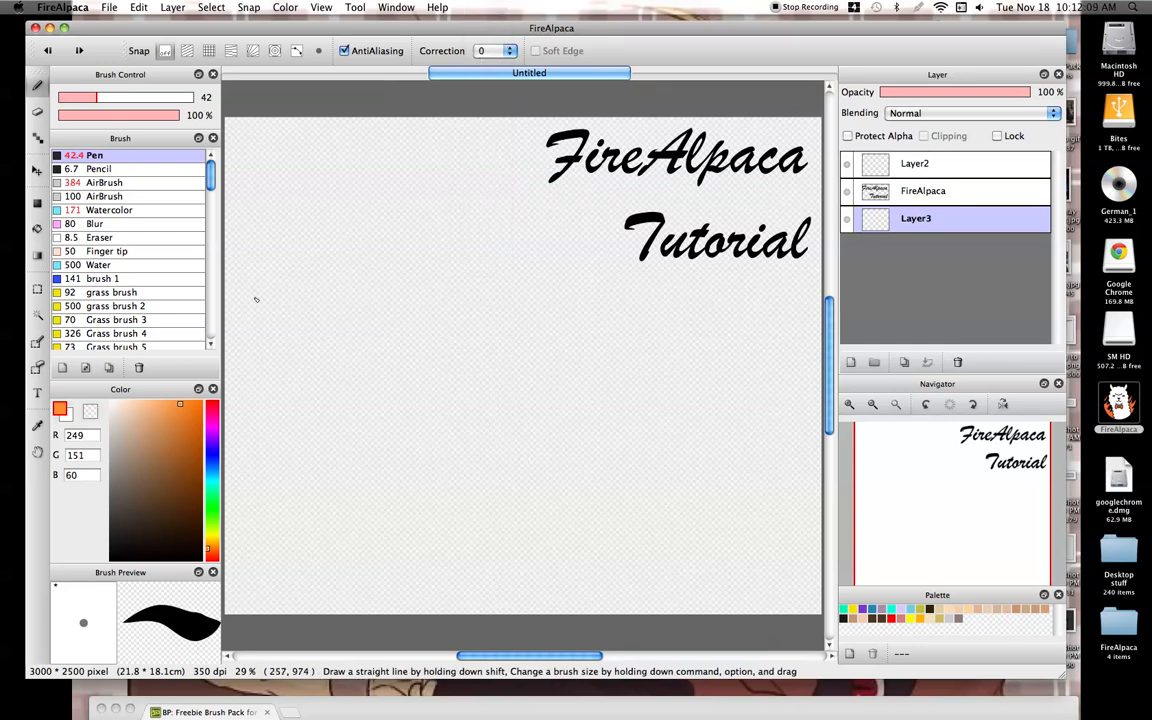
left_click_drag(209, 448, 209, 460)
mouse_move(465, 314)
left_mouse_down()
mouse_move(452, 322)
mouse_move(463, 316)
left_mouse_up()
mouse_move(367, 315)
left_mouse_down()
mouse_move(304, 353)
mouse_move(391, 320)
mouse_move(378, 377)
mouse_move(411, 259)
mouse_move(397, 342)
mouse_move(526, 271)
mouse_move(535, 355)
mouse_move(532, 270)
left_mouse_up()
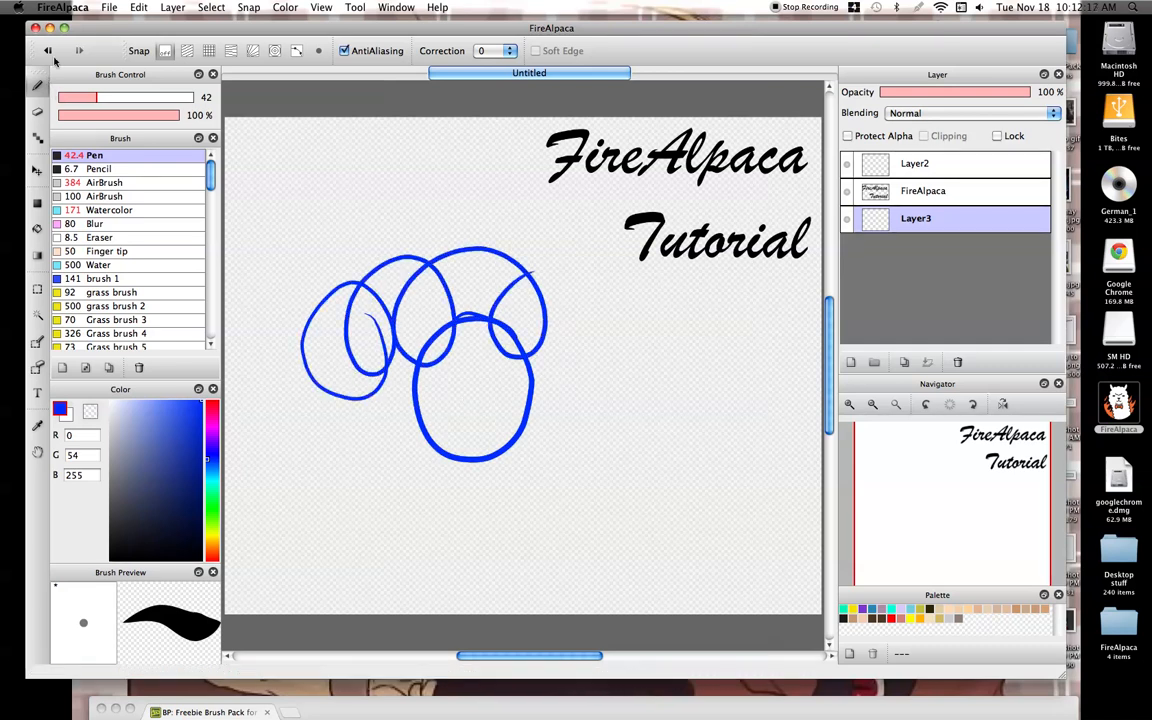
- Undo the overlapping blue loops and draw a single circle in the canvas's upper left instead
key("super+z")
key("super+z")
mouse_move(313, 195)
left_mouse_down()
mouse_move(343, 185)
mouse_move(315, 193)
left_mouse_up()
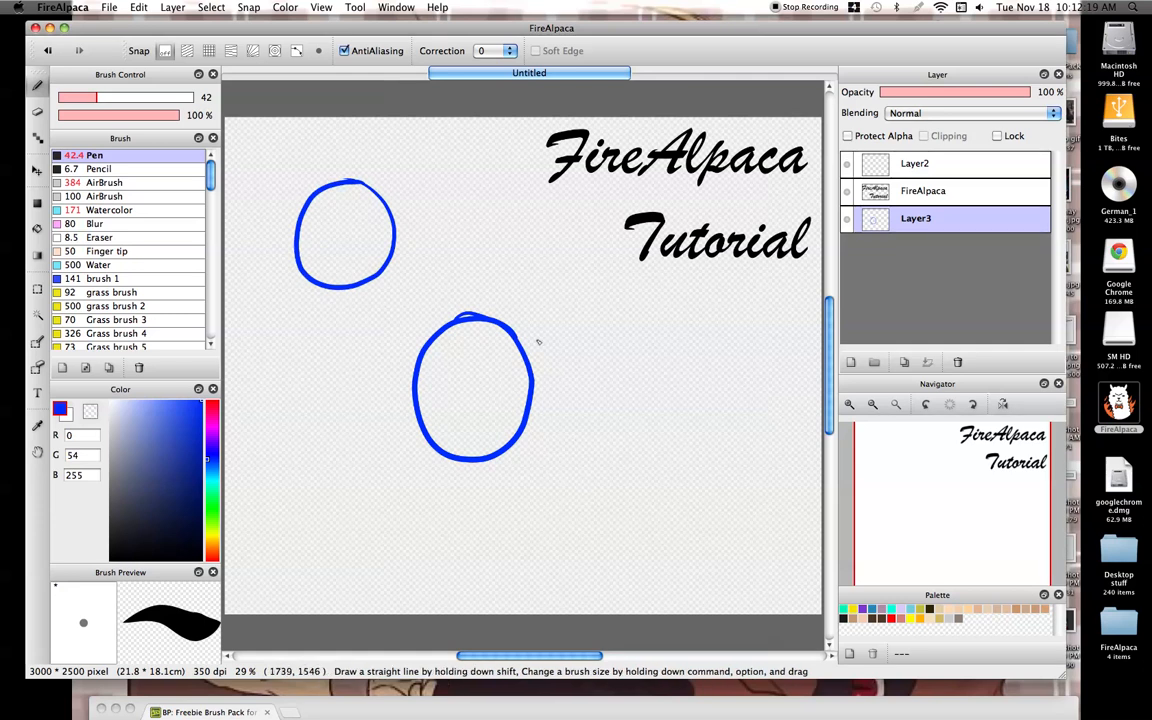
- Set the stroke Correction to 19 and draw two blue circles, one before the title text and one beside the large circle
left_click(510, 51)
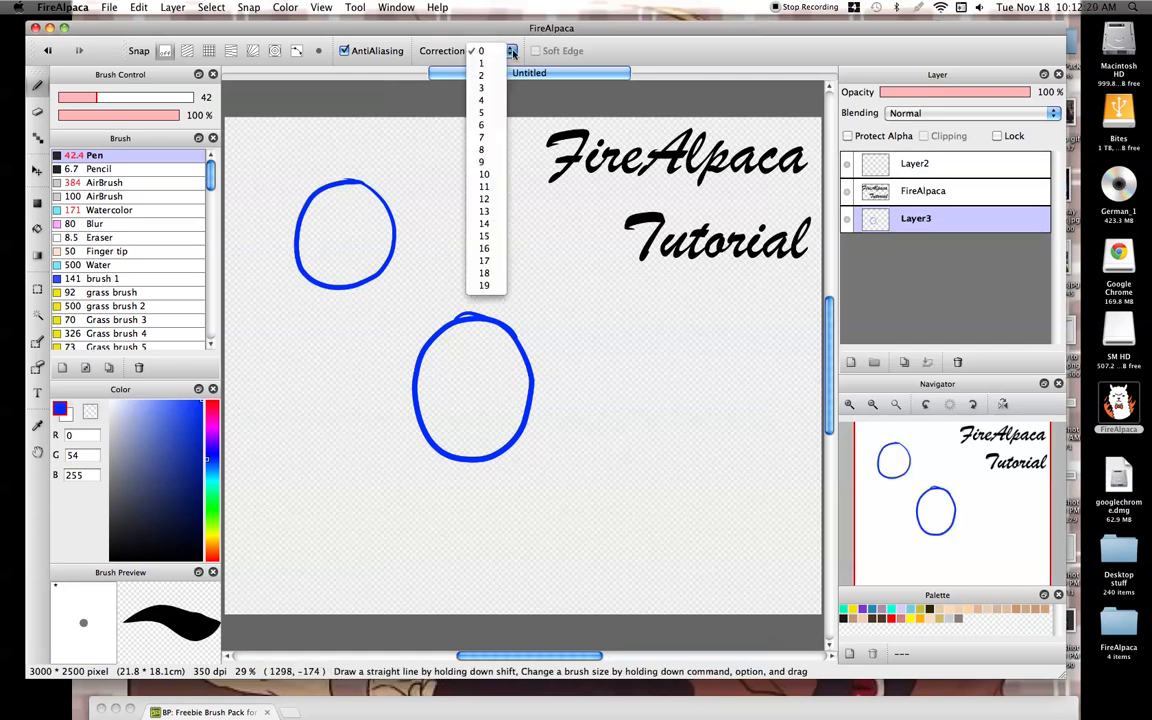
left_click(483, 286)
mouse_move(502, 175)
left_mouse_down()
mouse_move(532, 288)
mouse_move(505, 176)
left_mouse_up()
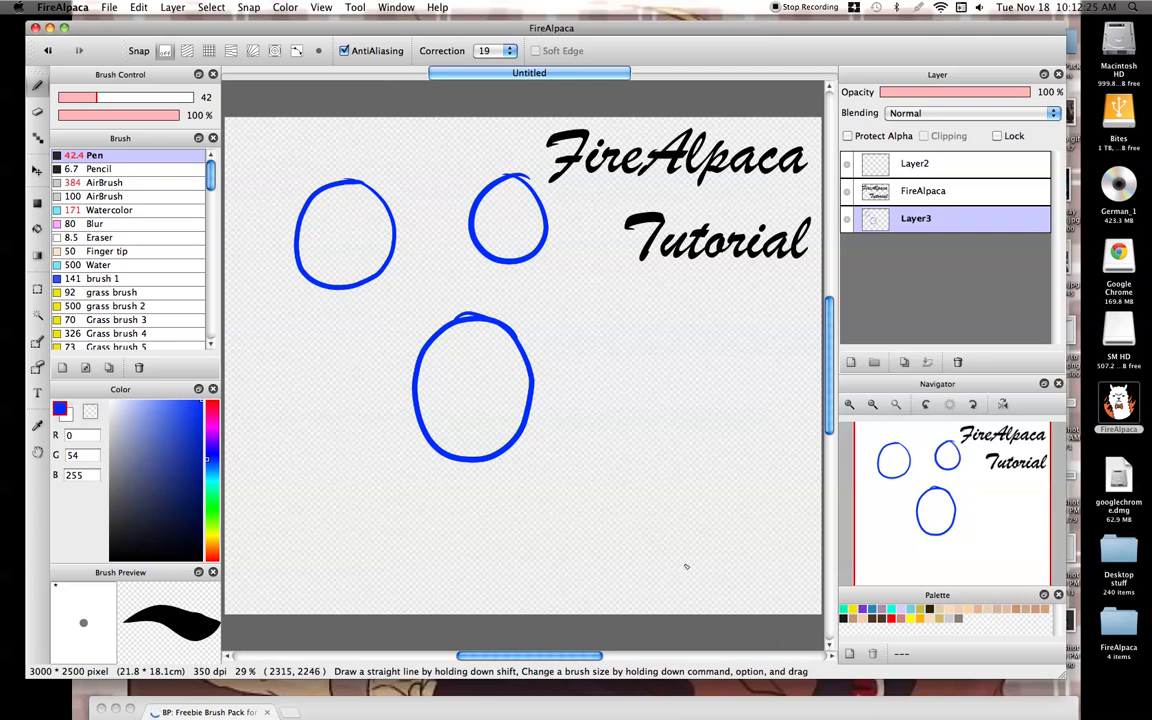
left_click_drag(312, 340, 318, 341)
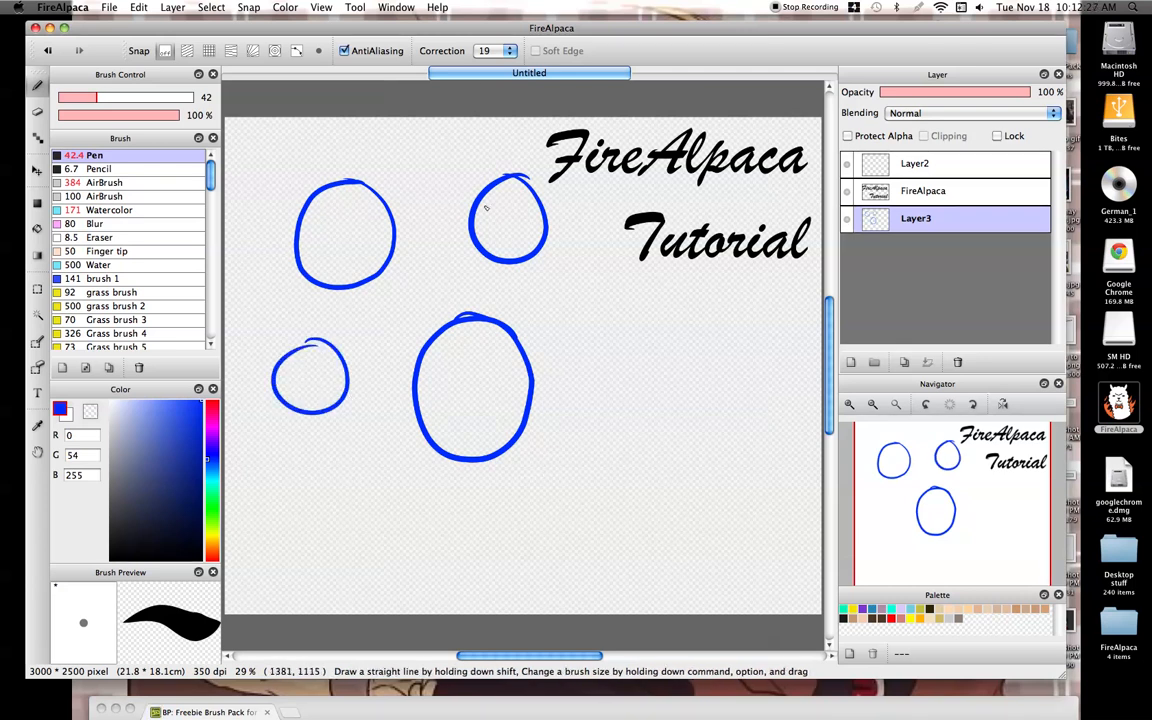
- Draw two blue circles to the right of the large circle, the first with Correction 2 and the second with Correction 12
left_click(496, 50)
left_click(480, 45)
left_click_drag(598, 331, 606, 333)
left_click(496, 50)
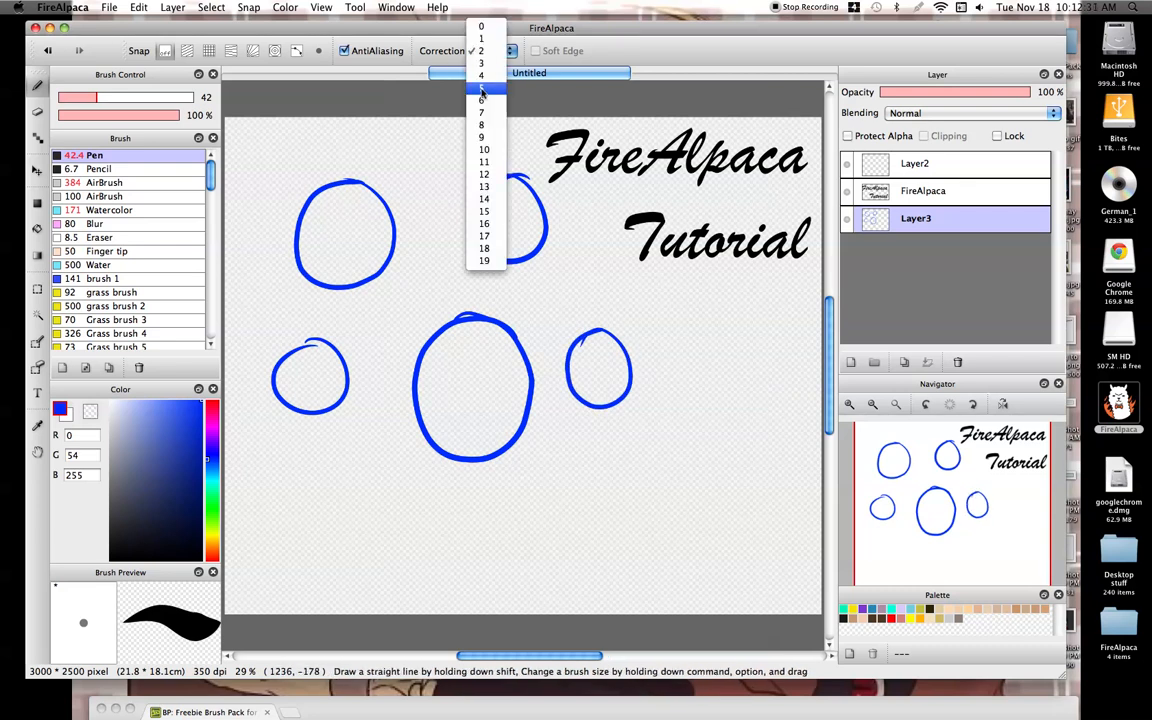
left_click(478, 172)
left_click_drag(670, 339, 675, 338)
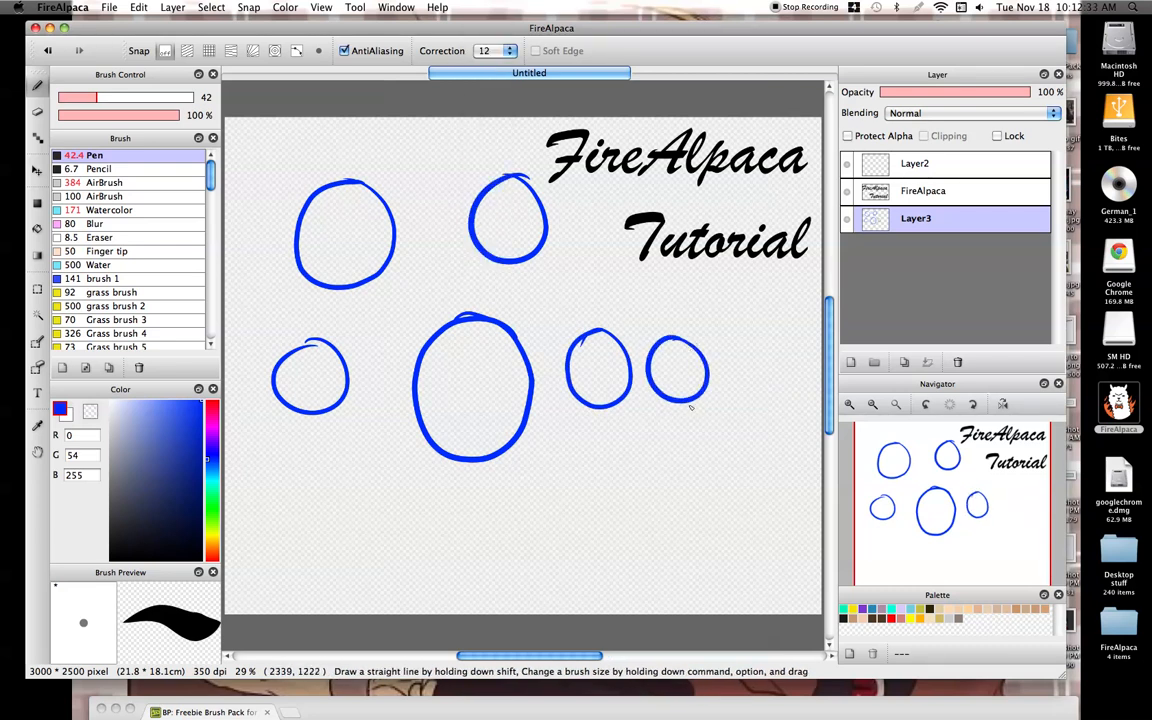
- Set the Correction to 16 and draw small circles above and inside the large circle, plus a short wavy line below
left_click(488, 48)
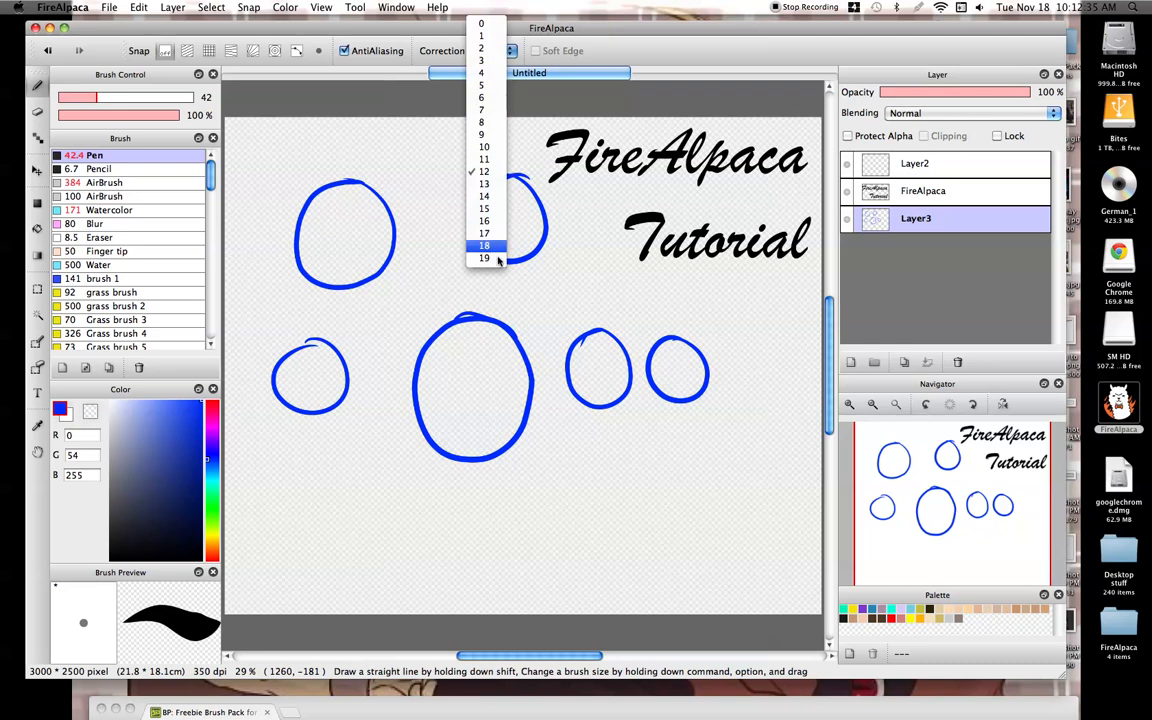
left_click(483, 220)
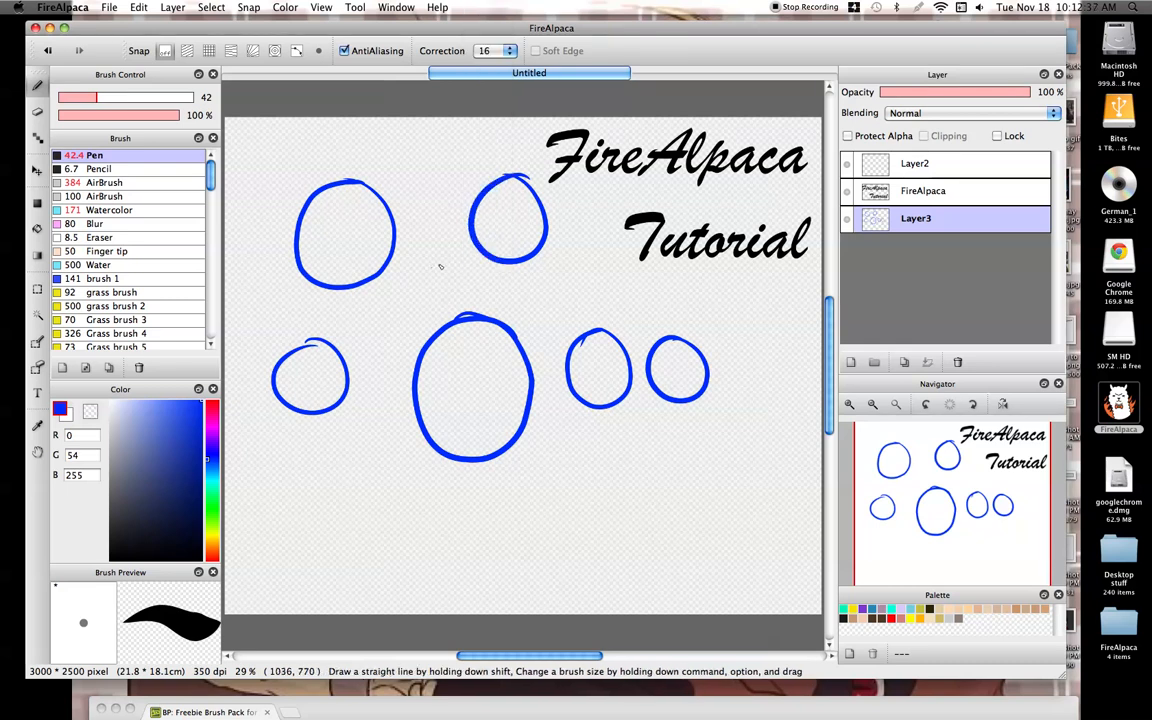
left_click_drag(442, 266, 438, 267)
mouse_move(474, 400)
left_mouse_down()
mouse_move(458, 418)
mouse_move(490, 392)
left_mouse_up()
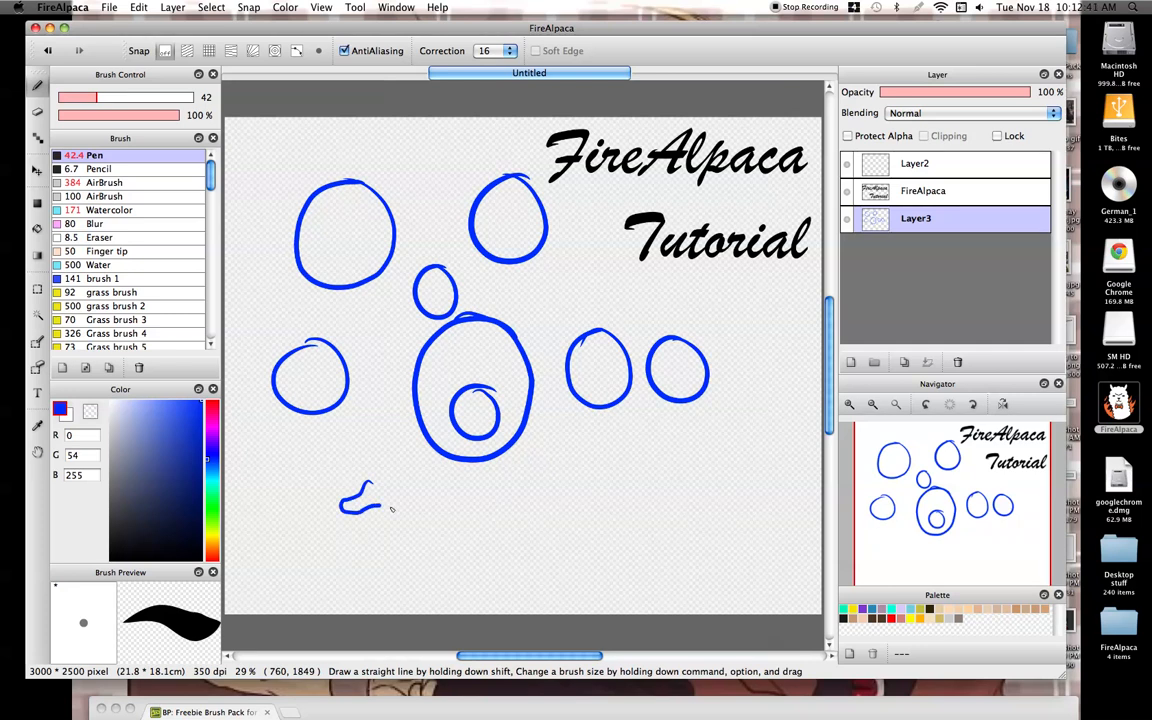
left_click_drag(386, 509, 430, 509)
- Set the Correction to 0 and draw a long looping blue line across the lower part of the canvas
left_click(488, 50)
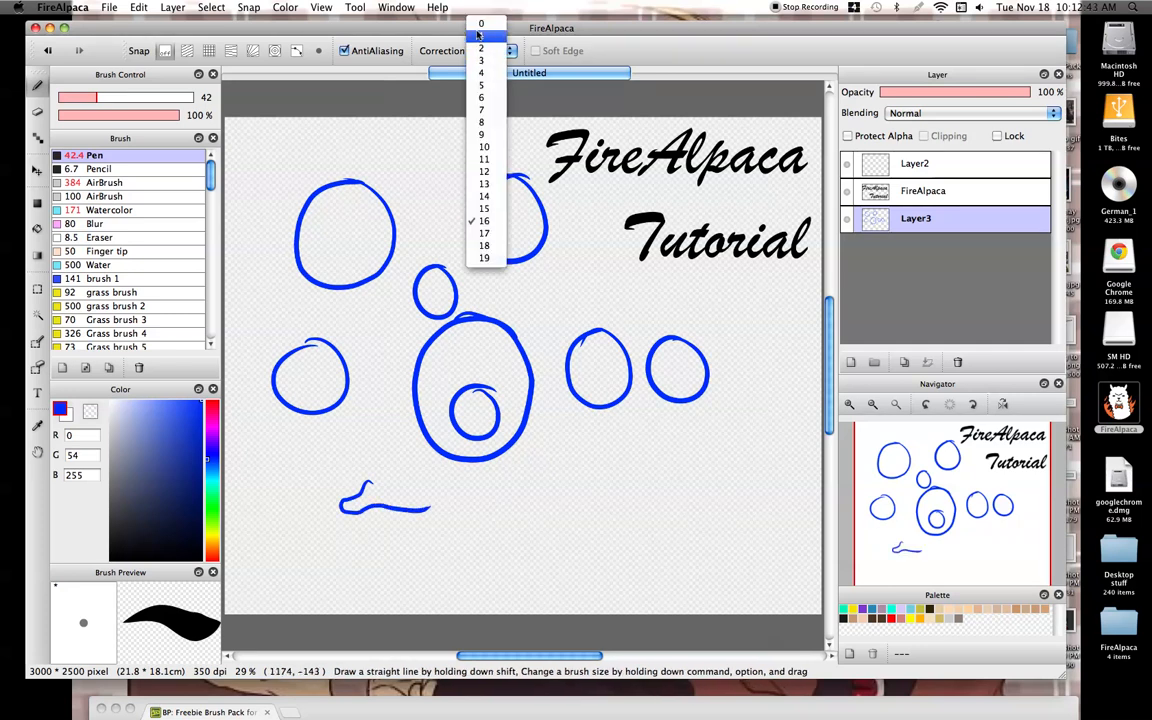
left_click(481, 23)
left_click_drag(381, 522, 167, 509)
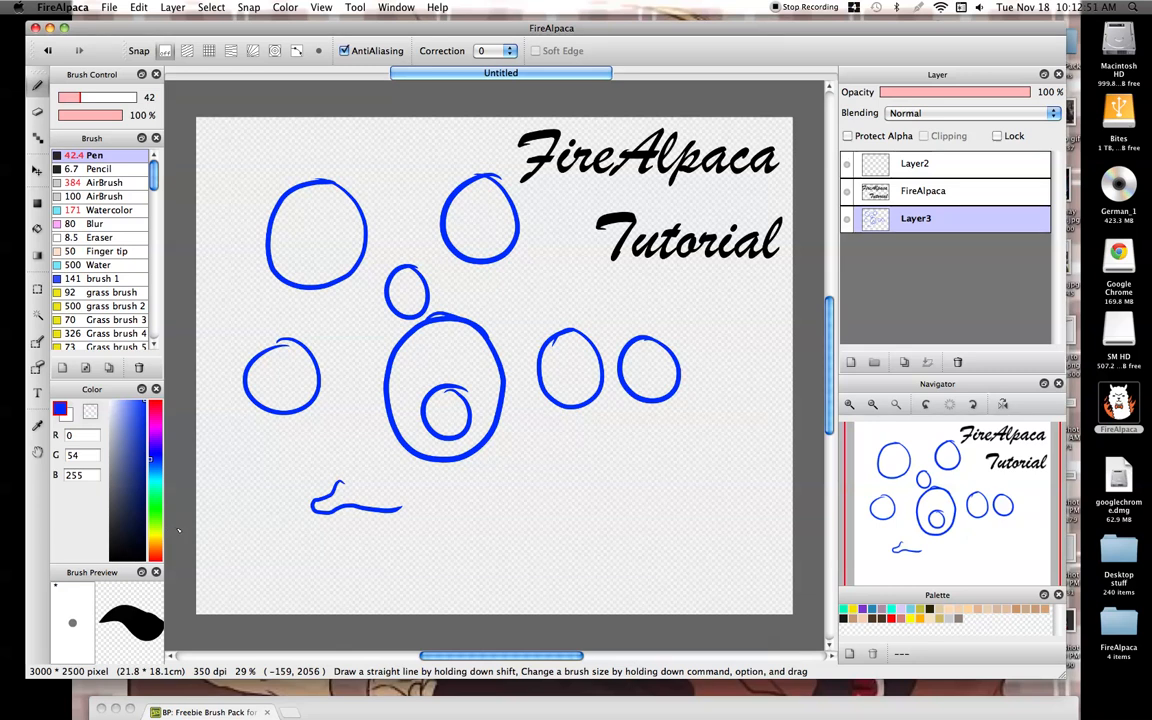
mouse_move(244, 549)
left_mouse_down()
mouse_move(760, 525)
mouse_move(648, 553)
mouse_move(434, 540)
mouse_move(565, 500)
mouse_move(708, 482)
mouse_move(468, 472)
left_mouse_up()
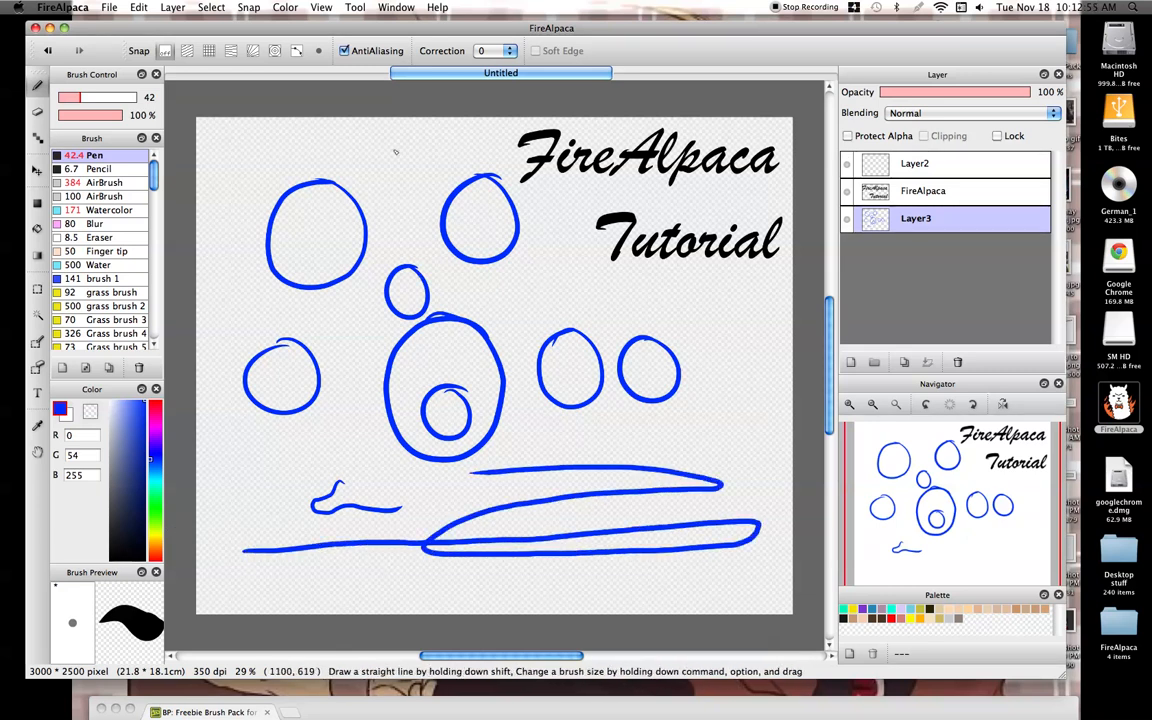
- Set the stroke Correction to 19, draw long looping blue lines along the bottom of the canvas, and clear Layer3
left_click(495, 50)
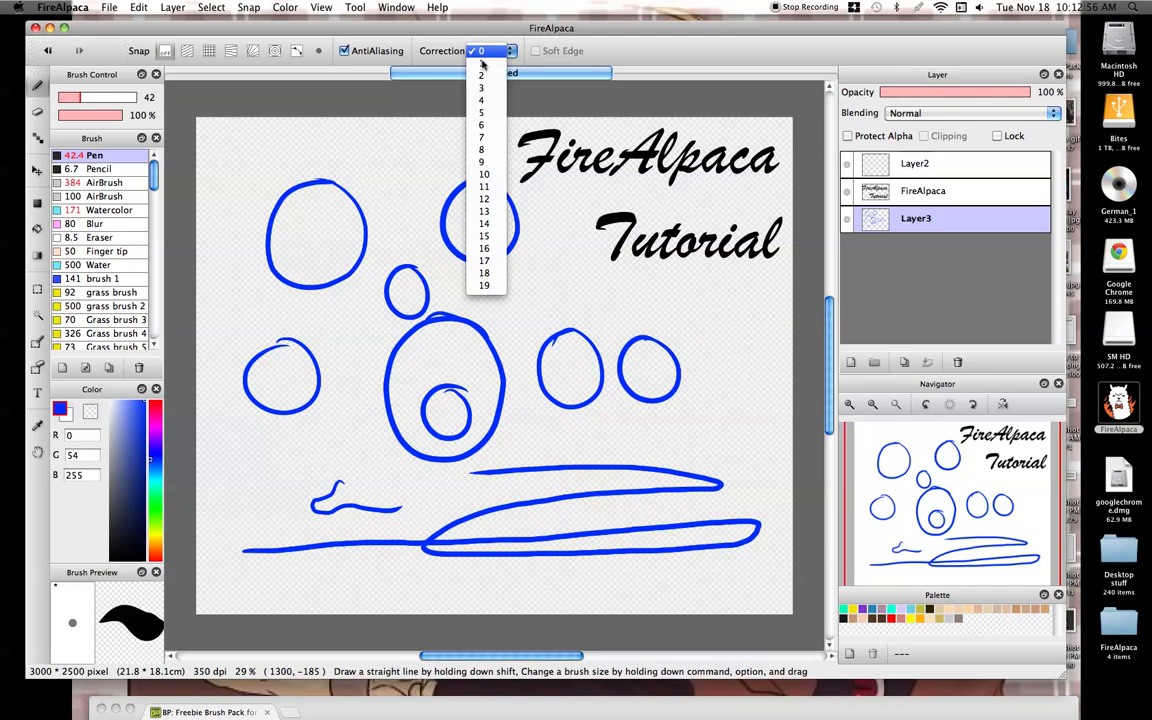
left_click(485, 286)
left_click_drag(261, 582, 770, 563)
mouse_move(631, 574)
left_mouse_down()
mouse_move(444, 607)
mouse_move(715, 597)
mouse_move(190, 605)
left_mouse_up()
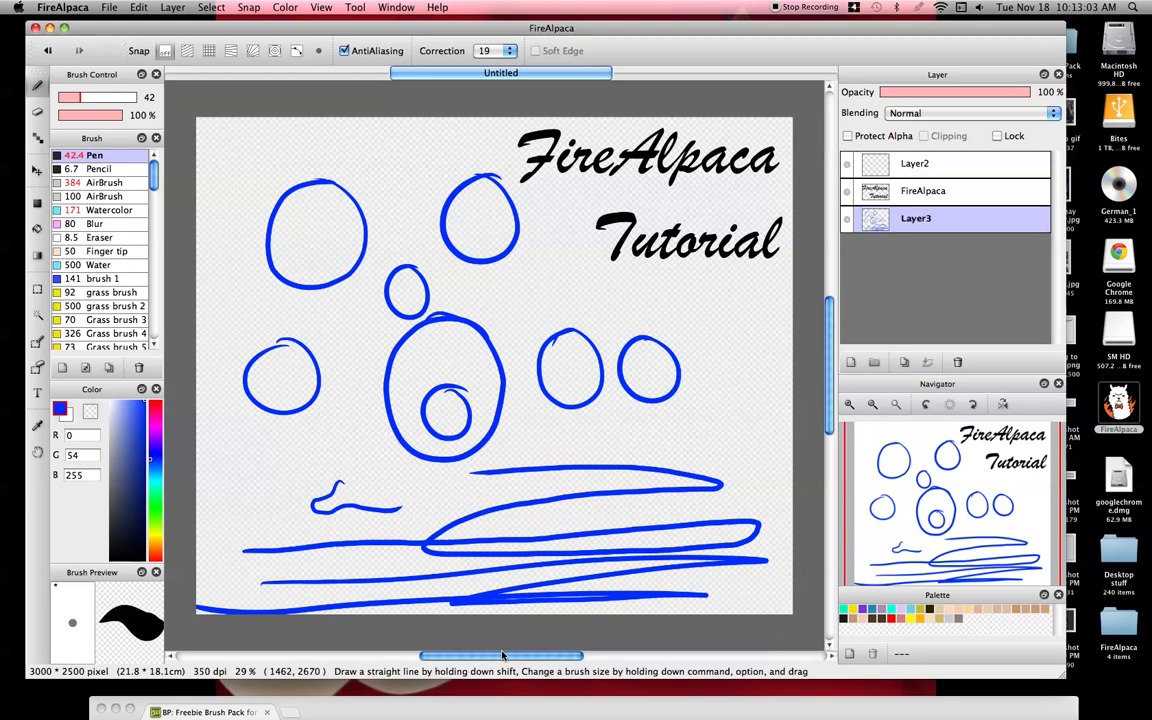
key("Delete")
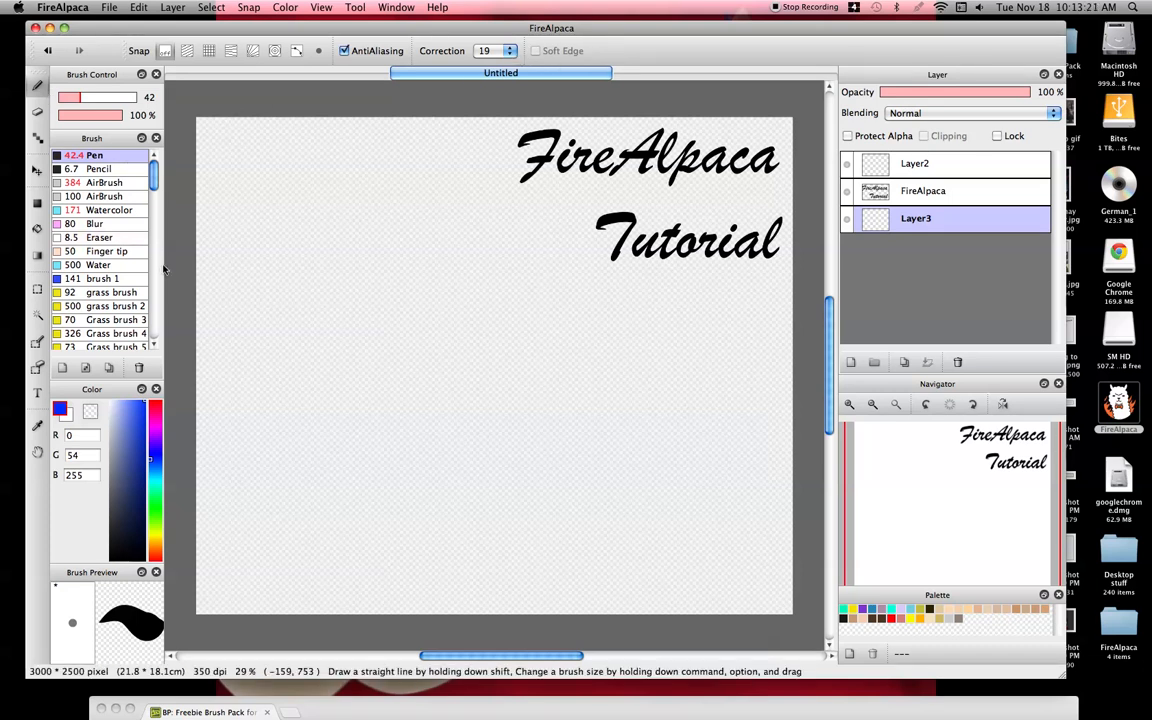
- Widen the brush and color panels, and enable Soft Edge for the Eraser tool
left_click_drag(163, 273, 203, 270)
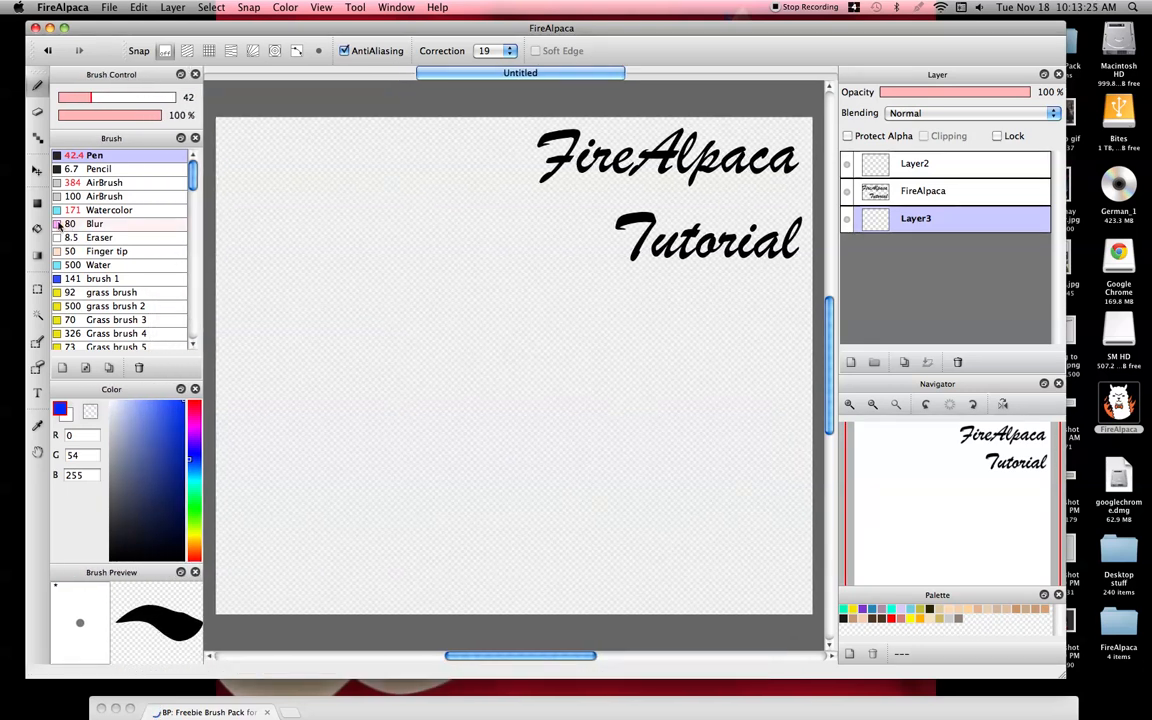
left_click(38, 112)
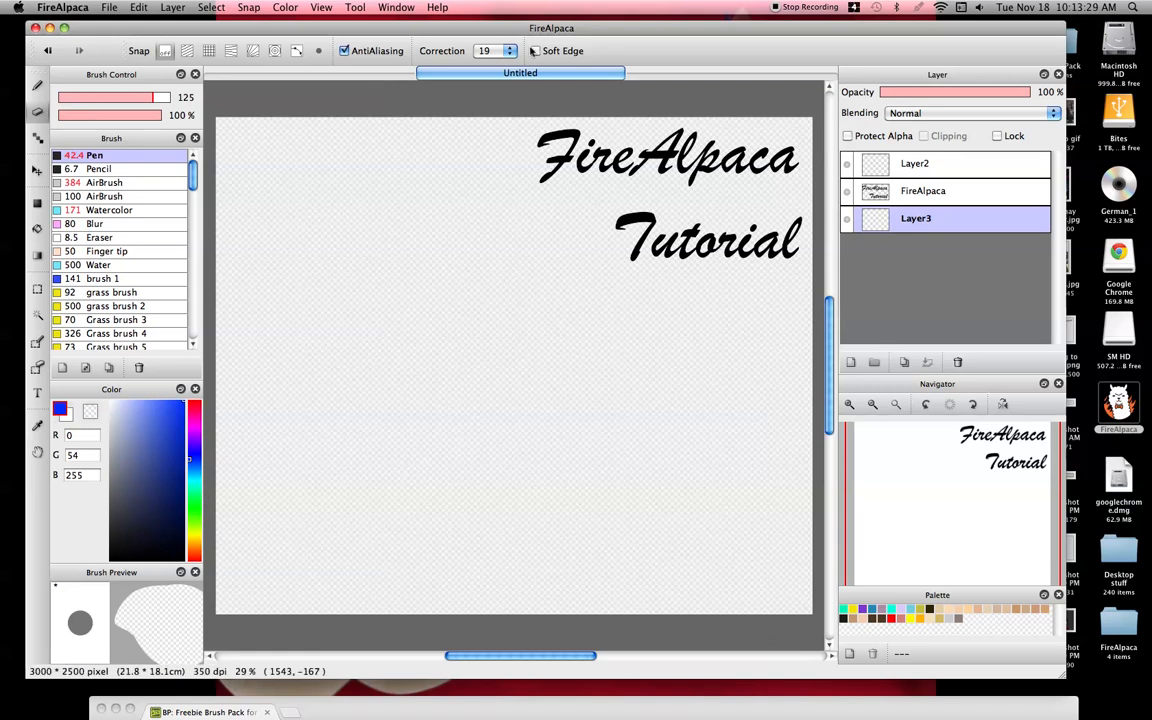
left_click(536, 51)
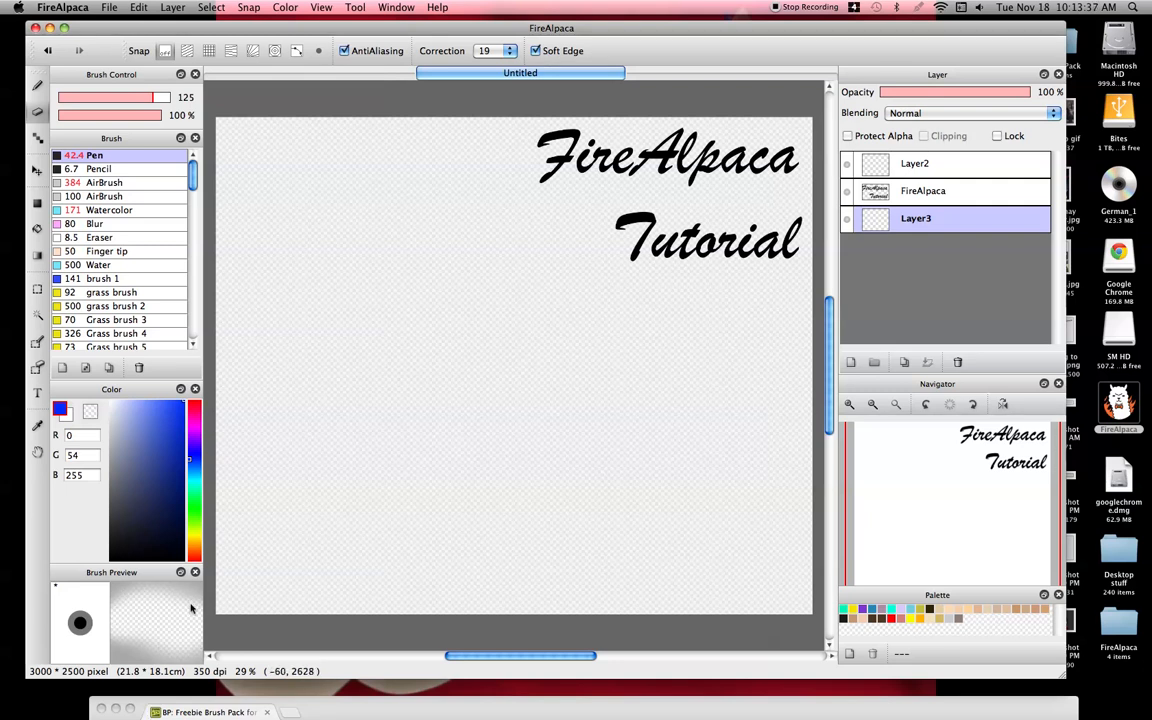
left_click(535, 50)
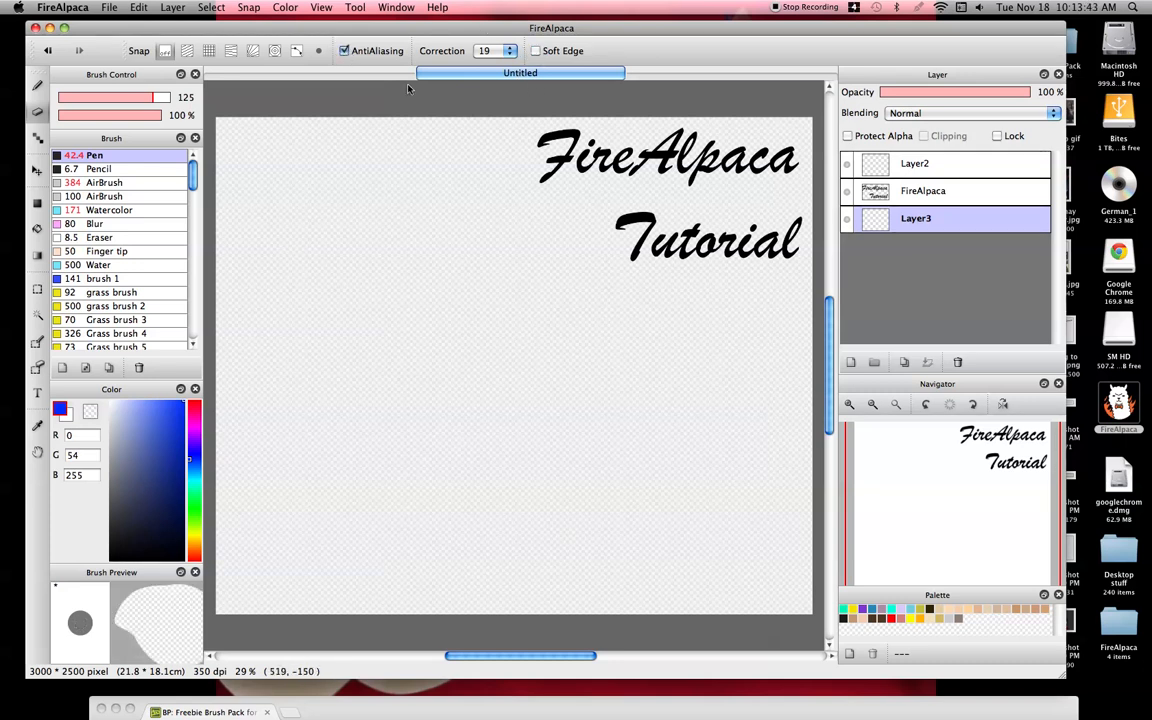
left_click(535, 51)
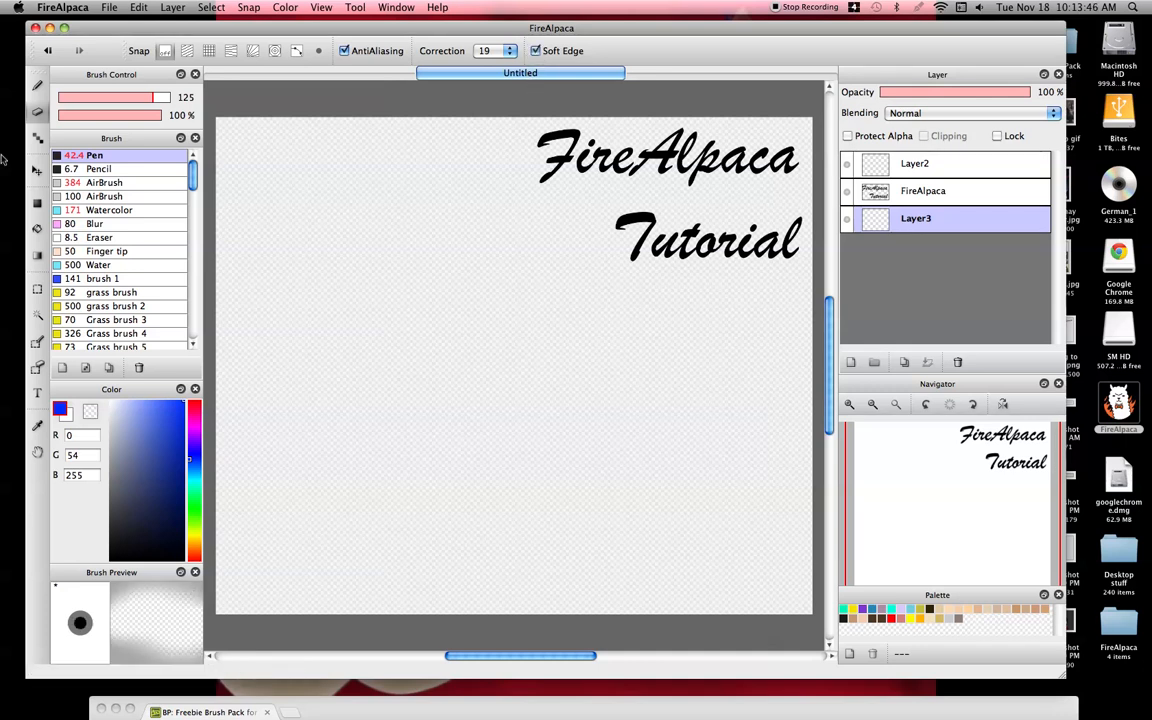
- Paint a thick looping blue stroke in the middle of the canvas with the Watercolor brush
left_click(80, 210)
left_click(37, 87)
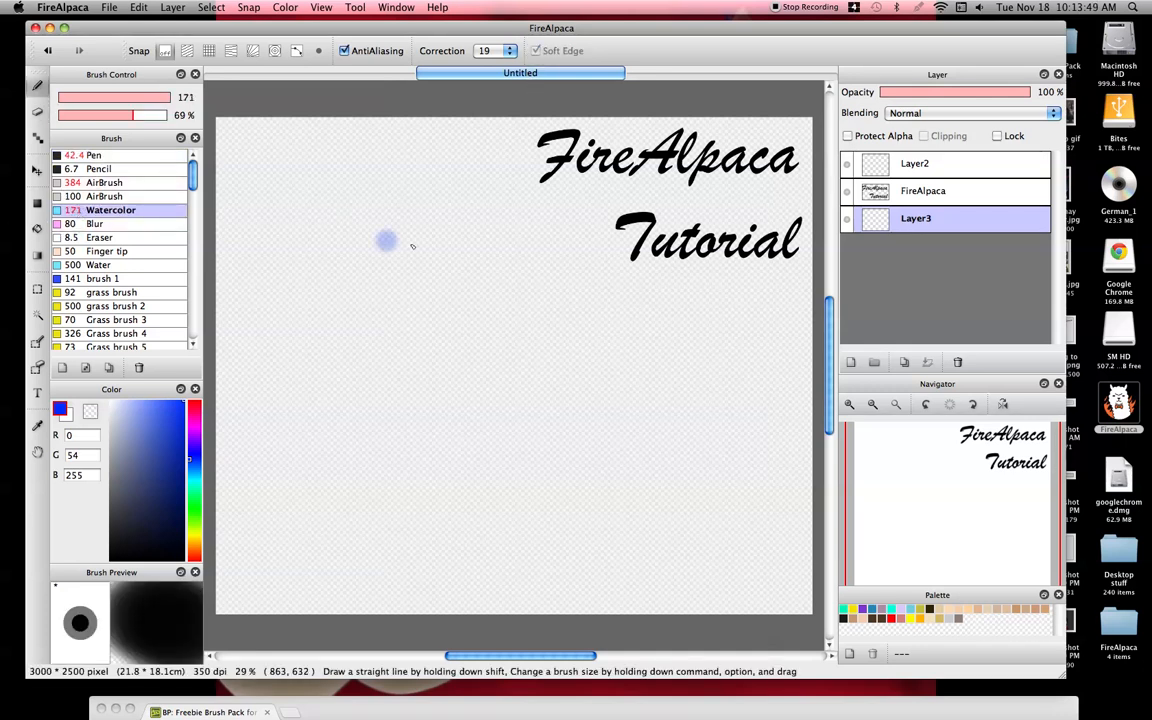
left_click_drag(385, 239, 440, 316)
mouse_move(477, 369)
left_mouse_down()
mouse_move(548, 468)
mouse_move(565, 361)
mouse_move(547, 365)
mouse_move(531, 285)
mouse_move(575, 284)
mouse_move(615, 351)
mouse_move(507, 291)
mouse_move(440, 230)
left_mouse_up()
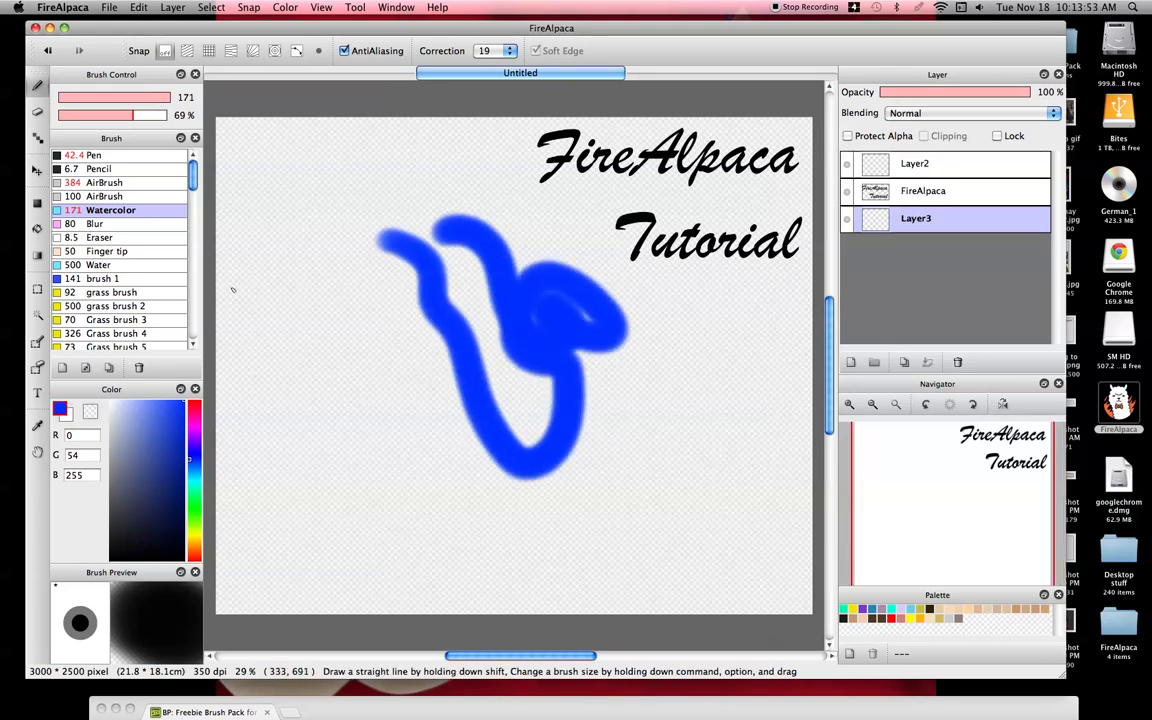
- Erase along the edges of the blue watercolor stroke with the soft-edged Eraser, and clear Layer3
left_click(37, 112)
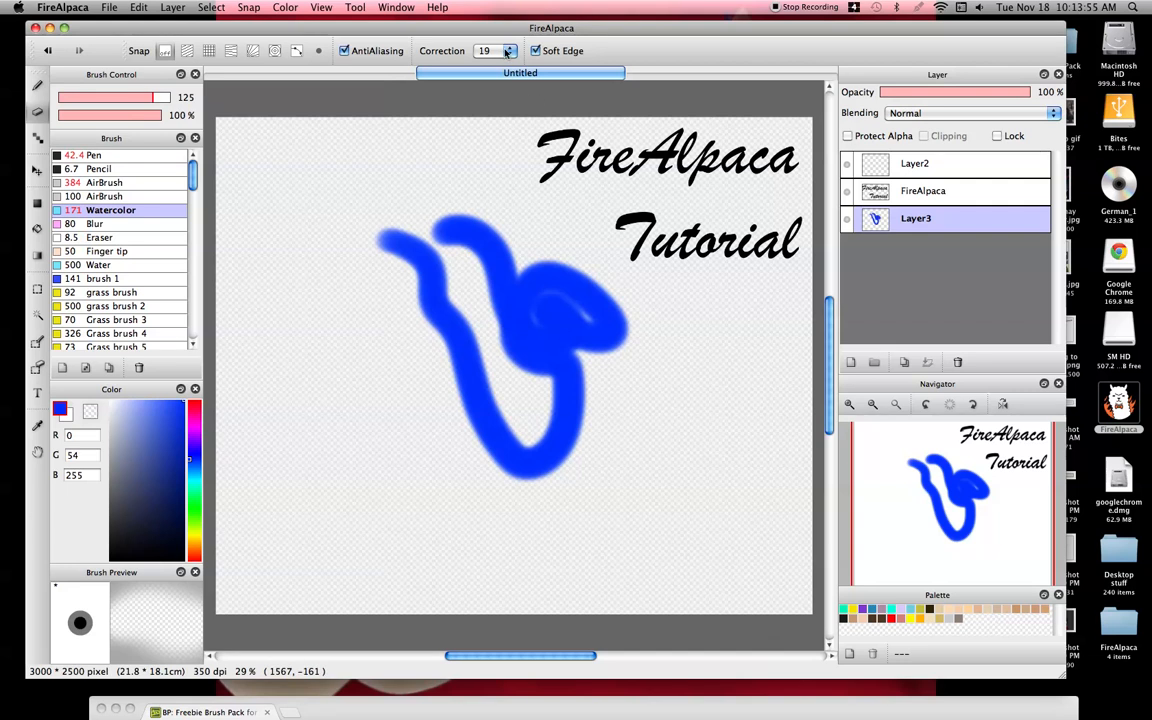
mouse_move(381, 244)
left_mouse_down()
mouse_move(427, 280)
mouse_move(445, 371)
mouse_move(468, 406)
left_mouse_up()
mouse_move(424, 307)
left_mouse_down()
mouse_move(489, 447)
mouse_move(564, 483)
left_mouse_up()
mouse_move(596, 388)
left_mouse_down()
mouse_move(535, 314)
mouse_move(586, 321)
mouse_move(596, 412)
left_mouse_up()
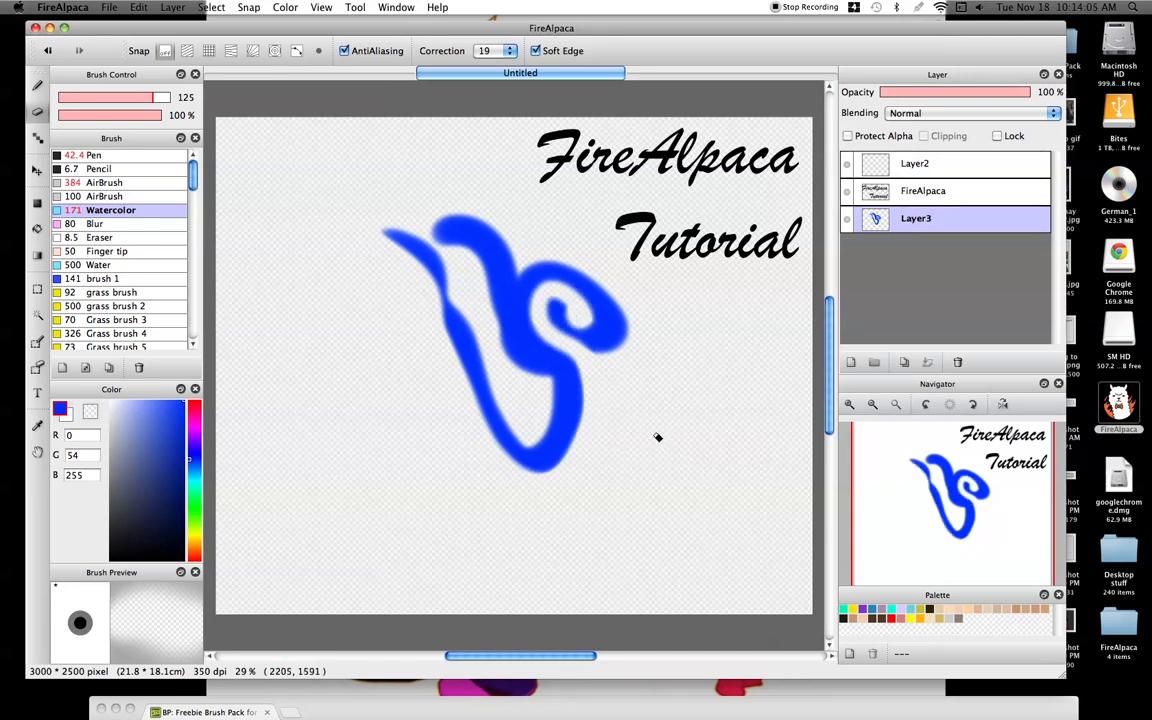
key("Delete")
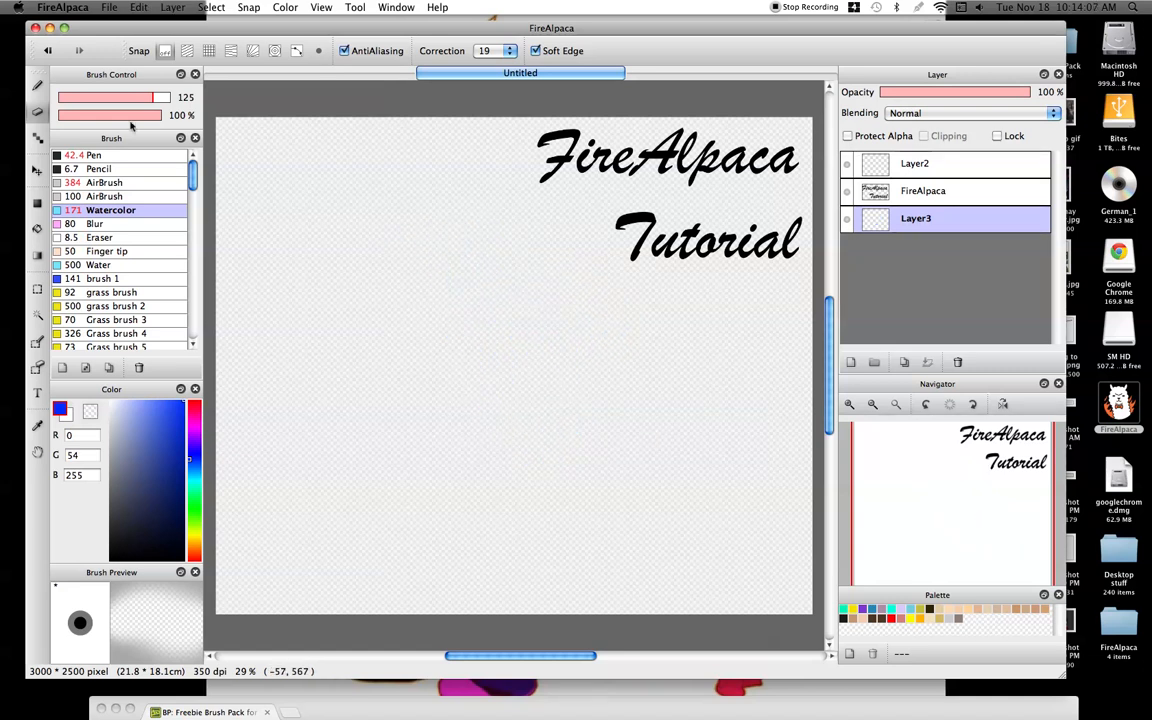
- Choose the Watercolor brush with the blue foreground color and paint a large looping stroke across the canvas
left_click(128, 155)
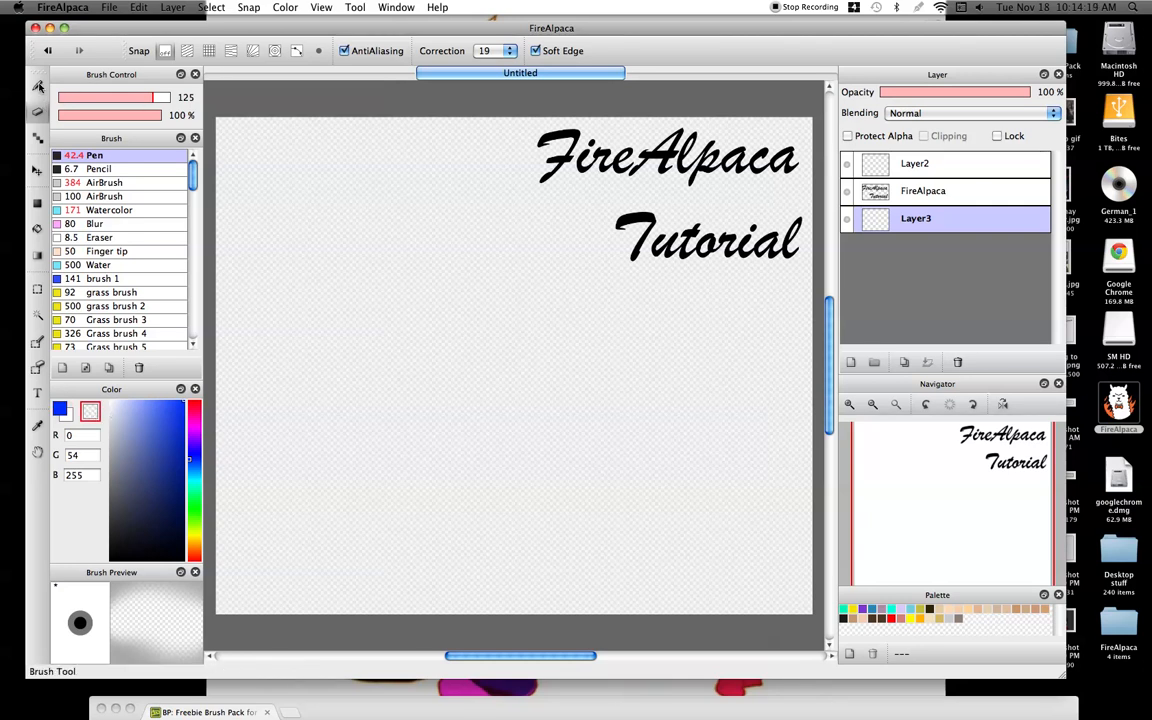
left_click(85, 211)
left_click(92, 197)
left_click(90, 210)
left_click(93, 197)
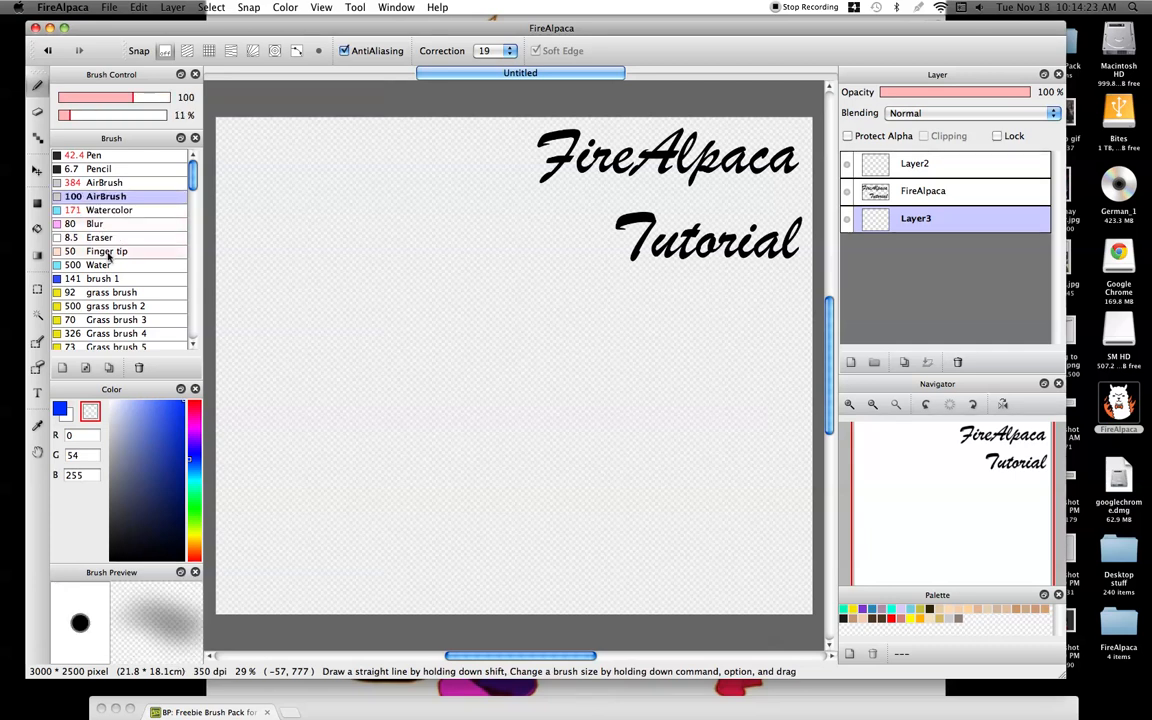
left_click(108, 238)
left_click(80, 197)
left_click(82, 210)
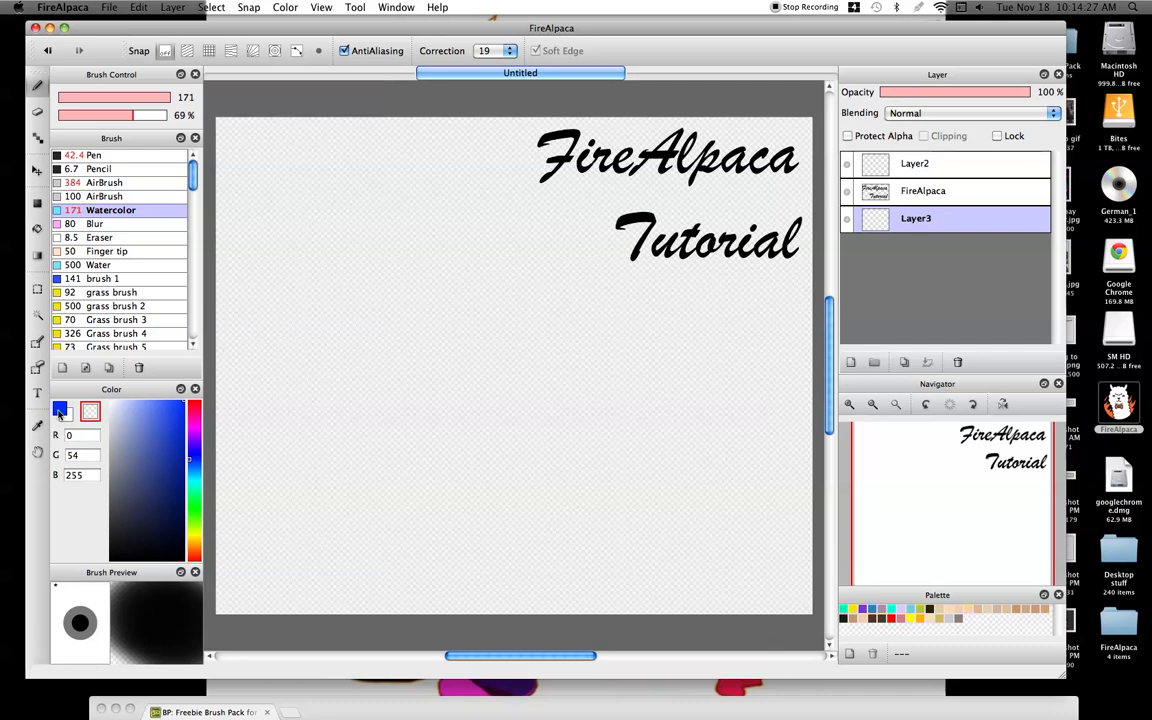
mouse_move(350, 212)
left_mouse_down()
mouse_move(557, 416)
mouse_move(336, 445)
mouse_move(383, 386)
mouse_move(504, 361)
mouse_move(681, 401)
mouse_move(735, 501)
mouse_move(583, 545)
mouse_move(574, 443)
mouse_move(643, 380)
mouse_move(628, 314)
mouse_move(263, 275)
mouse_move(381, 196)
mouse_move(428, 230)
mouse_move(290, 338)
mouse_move(288, 448)
mouse_move(490, 578)
left_mouse_up()
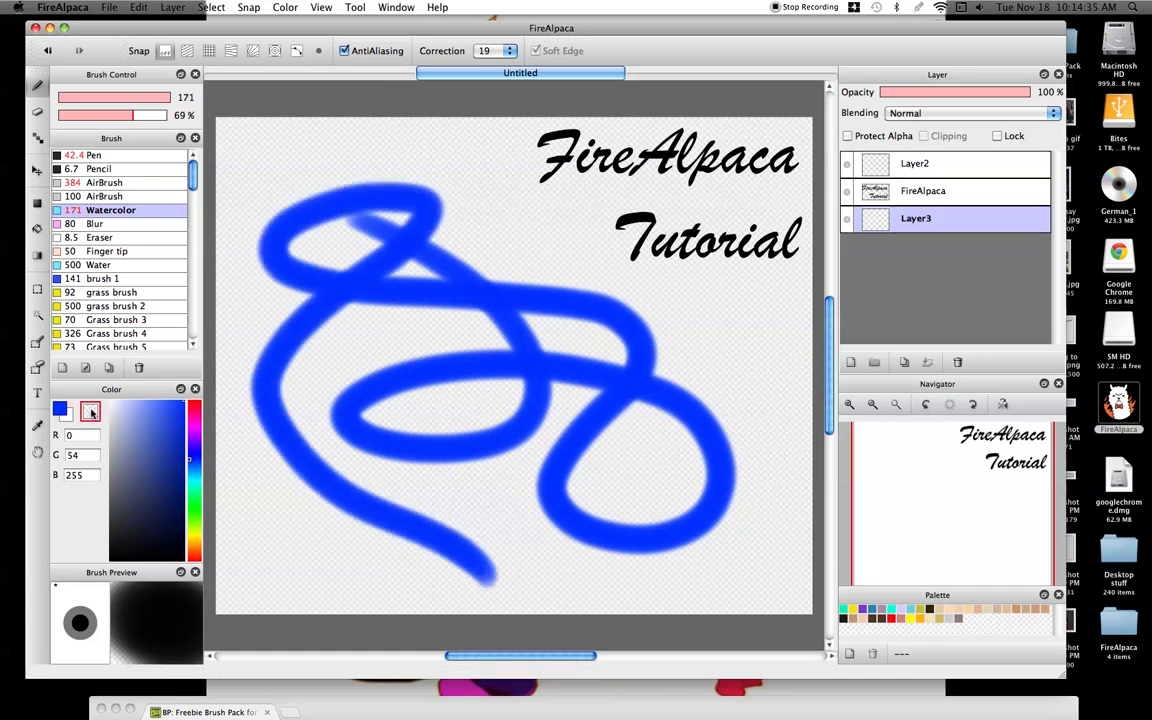
- Switch to the transparent color, erase parts of the blue loops with the Watercolor brush, and clear Layer3
left_click(91, 411)
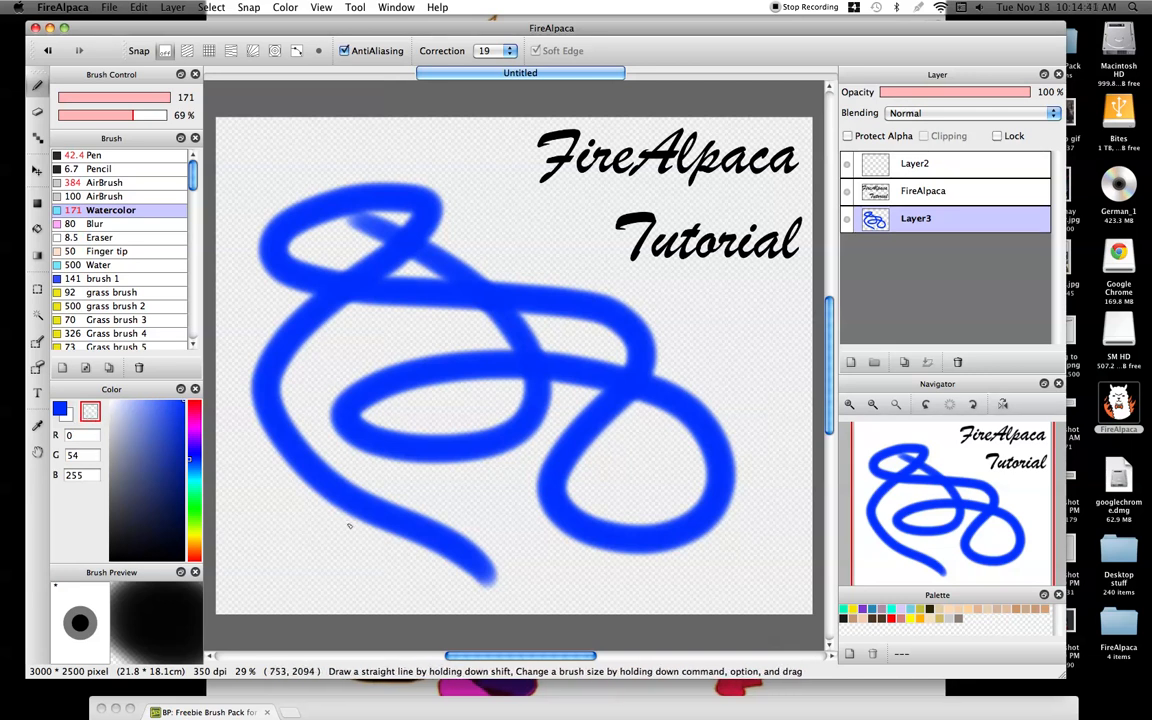
mouse_move(488, 576)
left_mouse_down()
mouse_move(448, 532)
mouse_move(313, 461)
mouse_move(280, 394)
mouse_move(299, 334)
mouse_move(357, 303)
mouse_move(367, 260)
mouse_move(389, 293)
mouse_move(491, 286)
mouse_move(519, 339)
mouse_move(505, 375)
mouse_move(395, 401)
mouse_move(407, 451)
mouse_move(457, 454)
mouse_move(519, 419)
mouse_move(539, 383)
mouse_move(607, 381)
mouse_move(675, 414)
mouse_move(696, 446)
mouse_move(703, 493)
mouse_move(674, 541)
mouse_move(601, 525)
mouse_move(591, 483)
mouse_move(611, 456)
left_mouse_up()
mouse_move(637, 396)
left_mouse_down()
mouse_move(558, 306)
mouse_move(470, 292)
mouse_move(466, 306)
left_mouse_up()
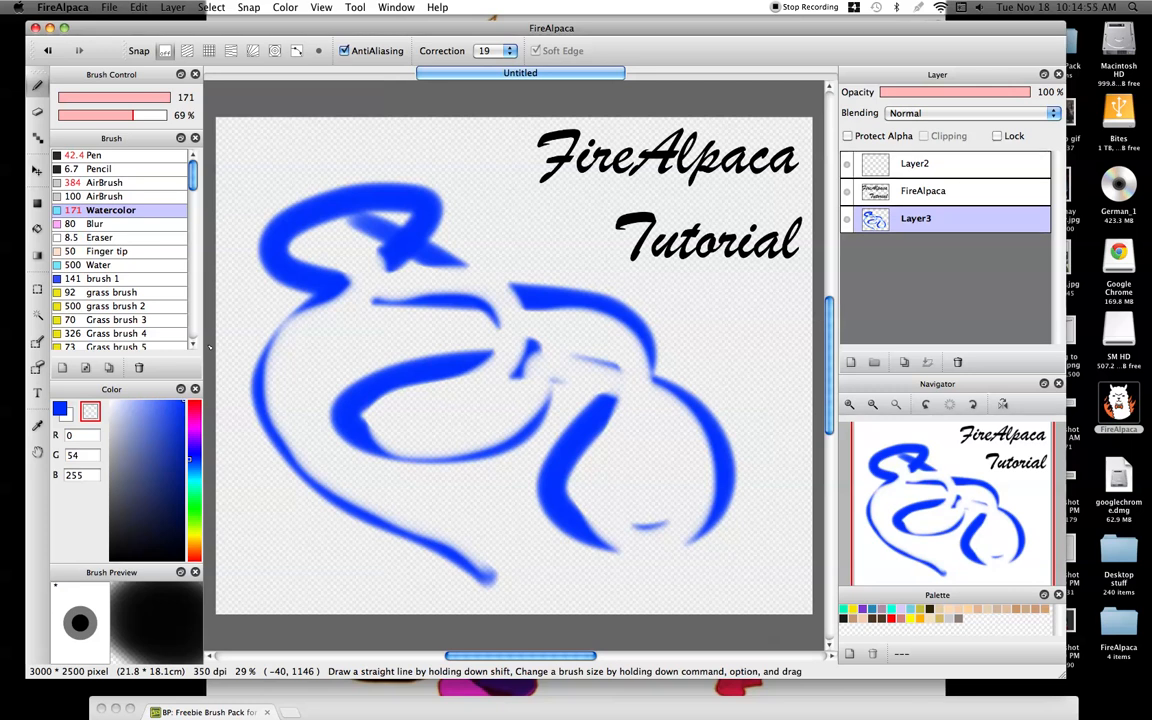
mouse_move(345, 238)
left_mouse_down()
mouse_move(352, 200)
mouse_move(288, 190)
mouse_move(262, 240)
left_mouse_up()
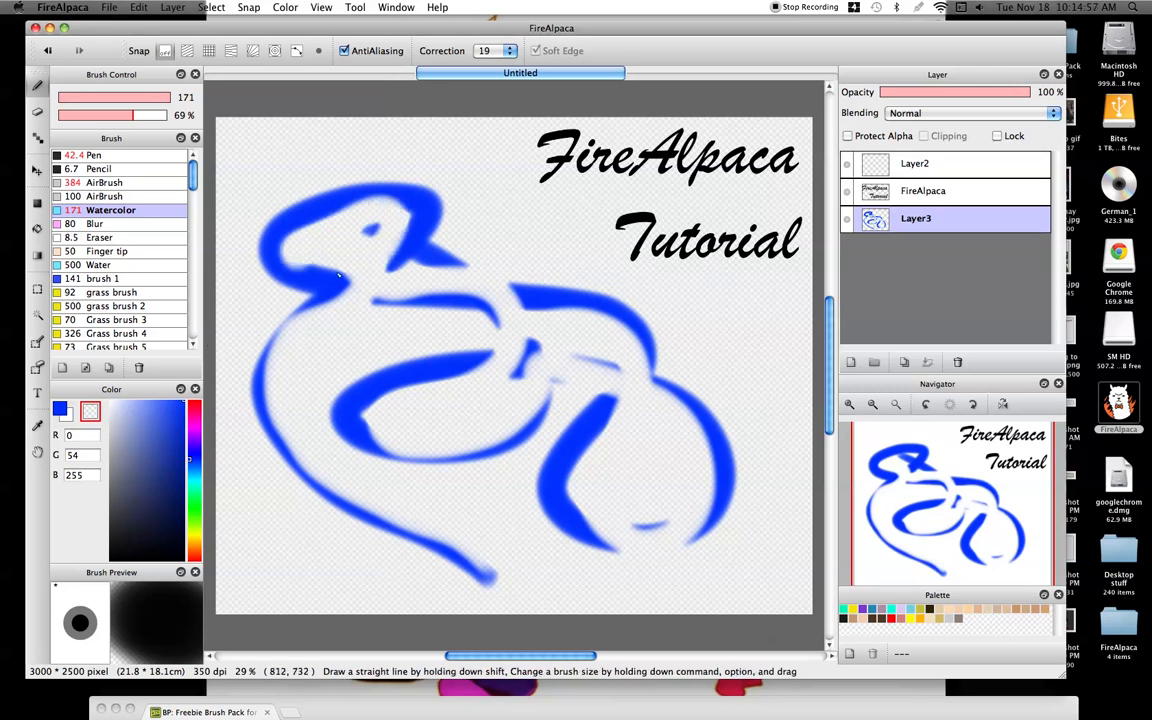
left_click_drag(338, 274, 380, 311)
mouse_move(354, 233)
left_mouse_down()
mouse_move(369, 226)
mouse_move(375, 237)
left_mouse_up()
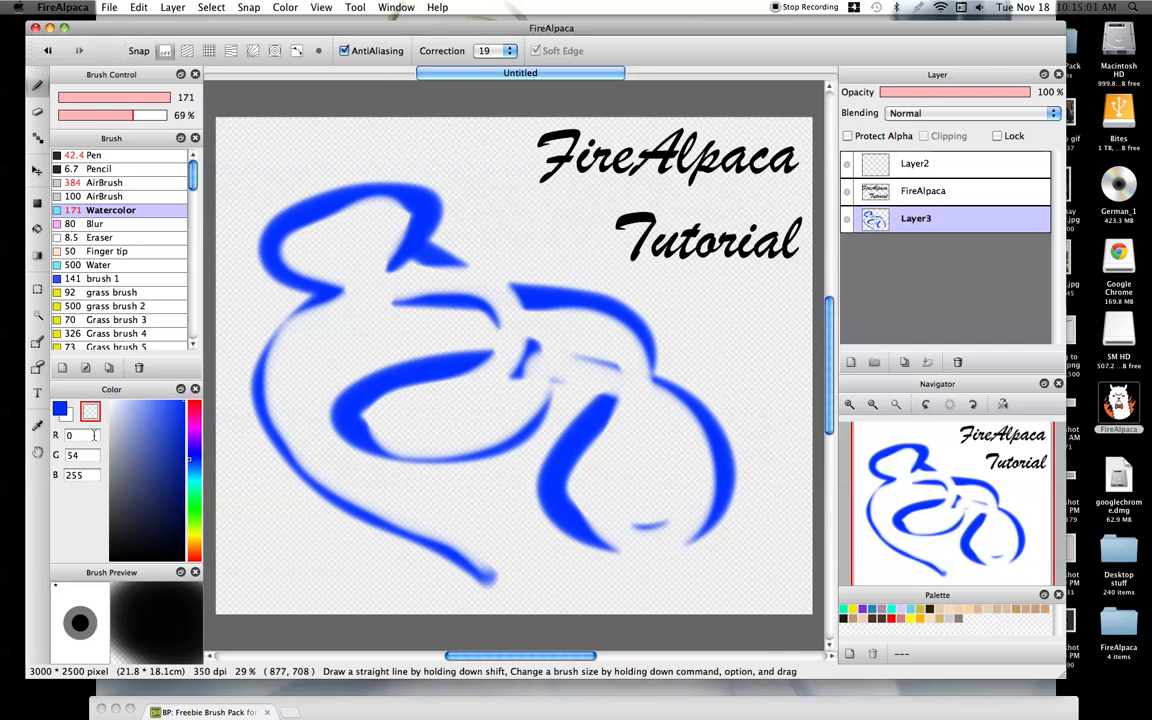
key("Delete")
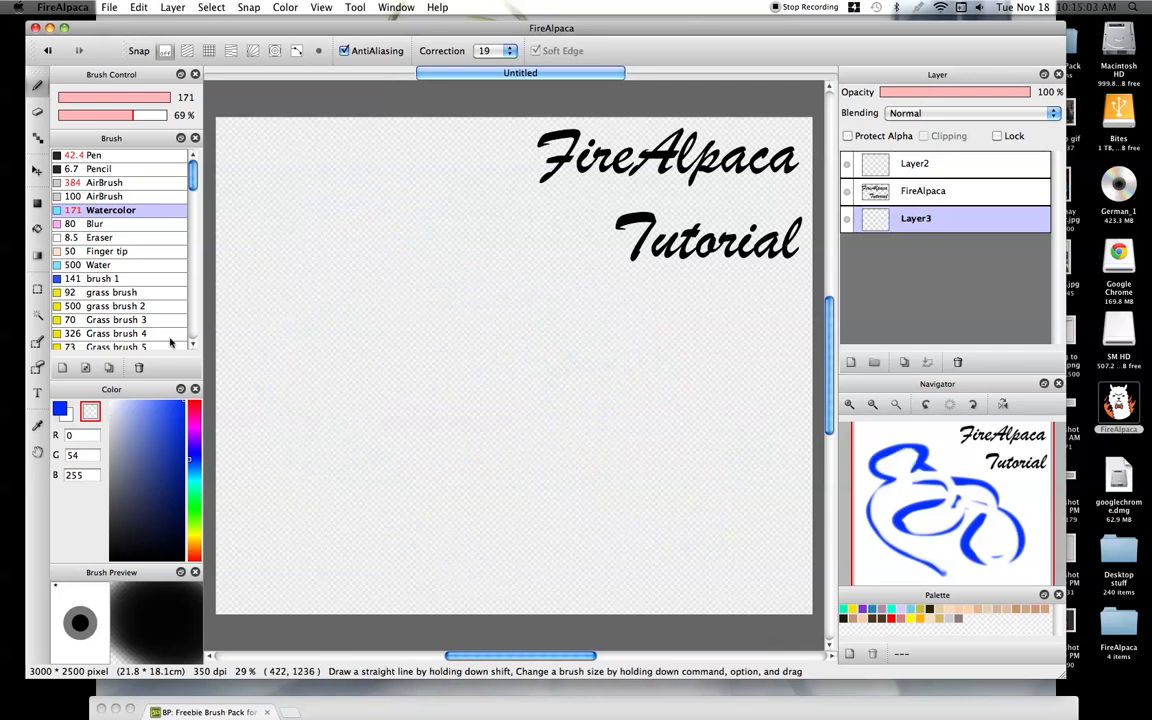
- Find the dragon scales 5 brush in the brush list and set its size to 252 at 100% opacity
left_click_drag(193, 176, 210, 250)
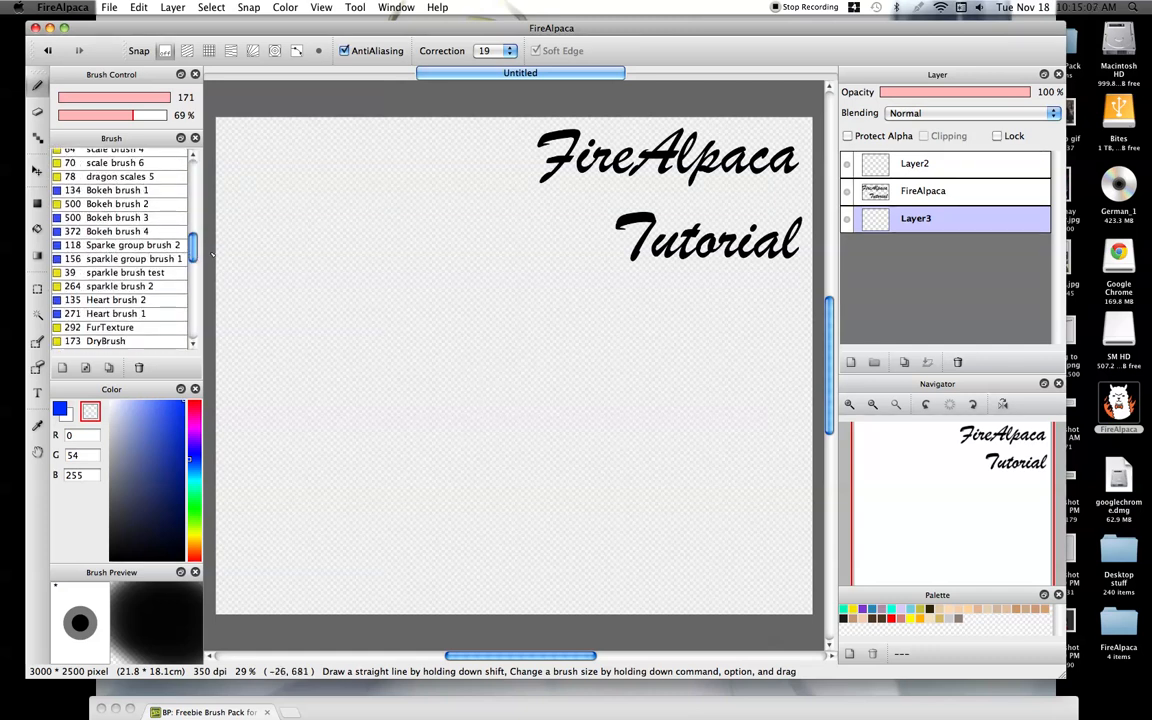
left_click_drag(193, 248, 194, 331)
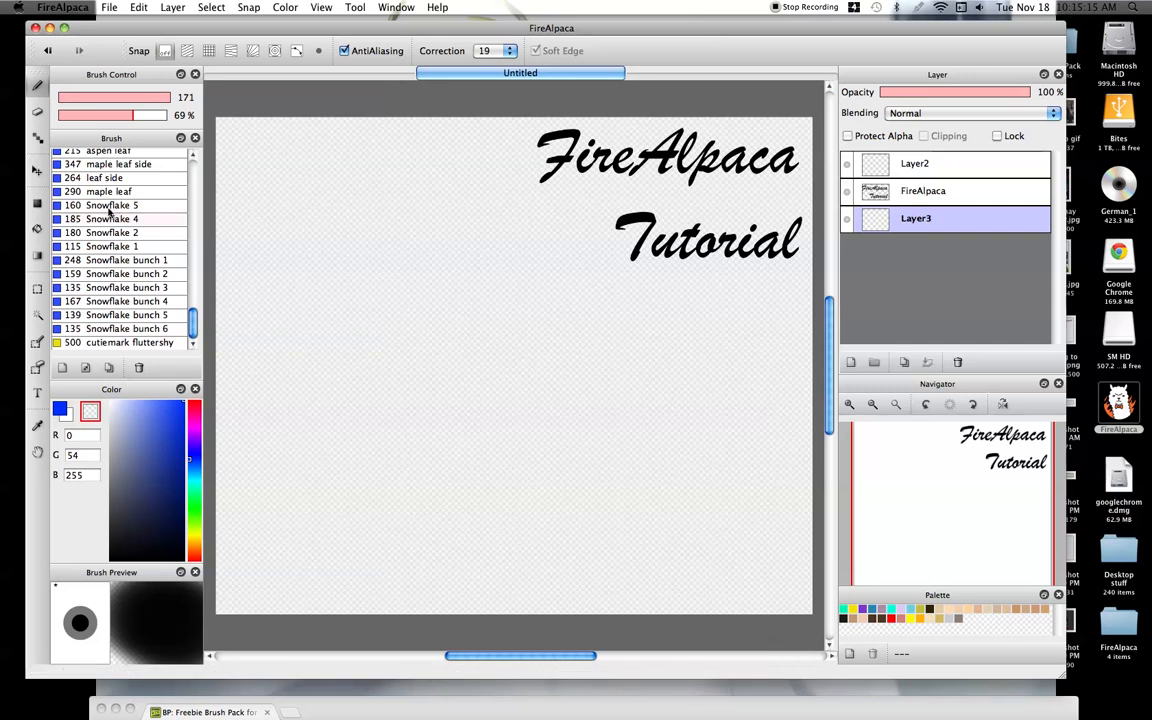
left_click_drag(193, 321, 193, 241)
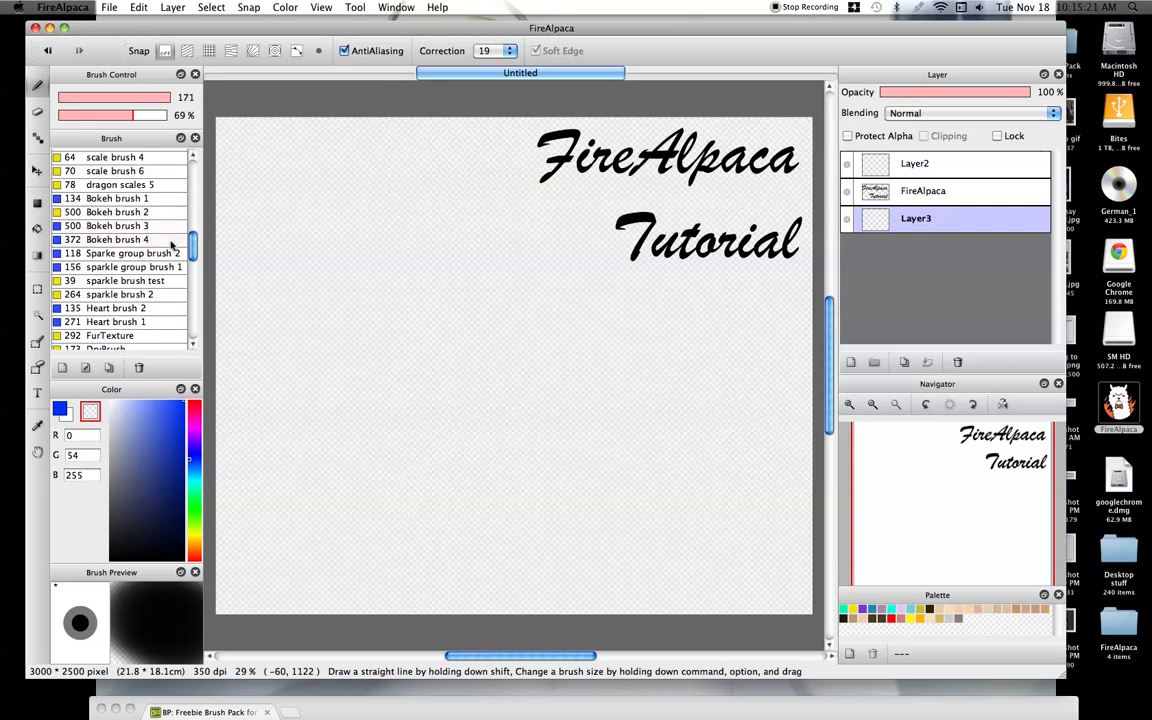
left_click(125, 198)
left_click(126, 187)
left_click_drag(120, 98, 260, 133)
left_click_drag(123, 116, 363, 237)
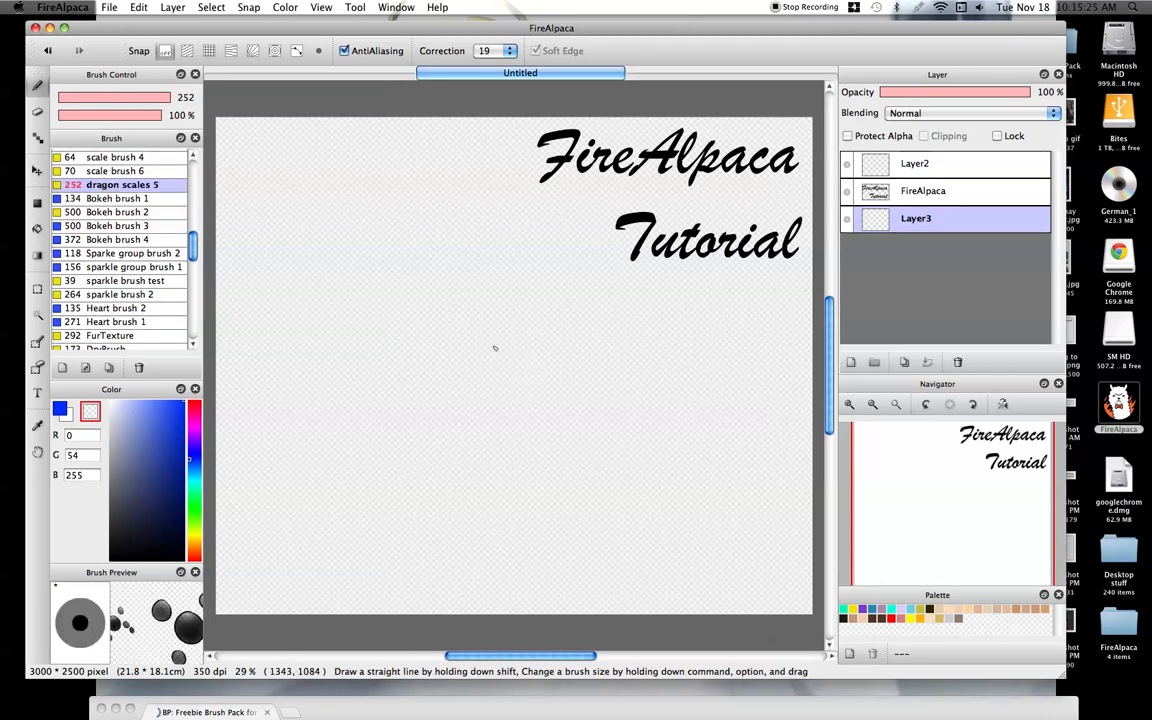
- Paint a looping trail of blue scales across the canvas using the blue foreground color
left_click(60, 410)
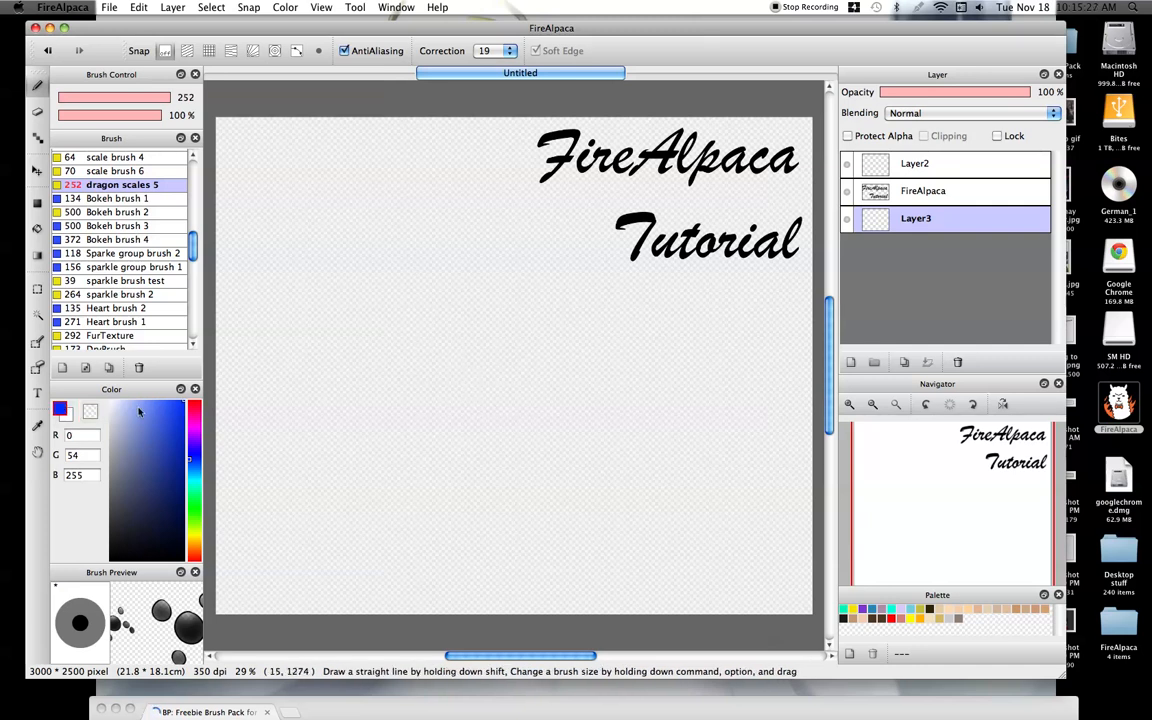
mouse_move(378, 220)
left_mouse_down()
mouse_move(689, 411)
mouse_move(628, 265)
left_mouse_up()
mouse_move(466, 334)
left_mouse_down()
mouse_move(285, 500)
mouse_move(373, 397)
left_mouse_up()
- Stamp transparent scale shapes over the blue scale trail using the transparent color, and clear Layer3
left_click(88, 410)
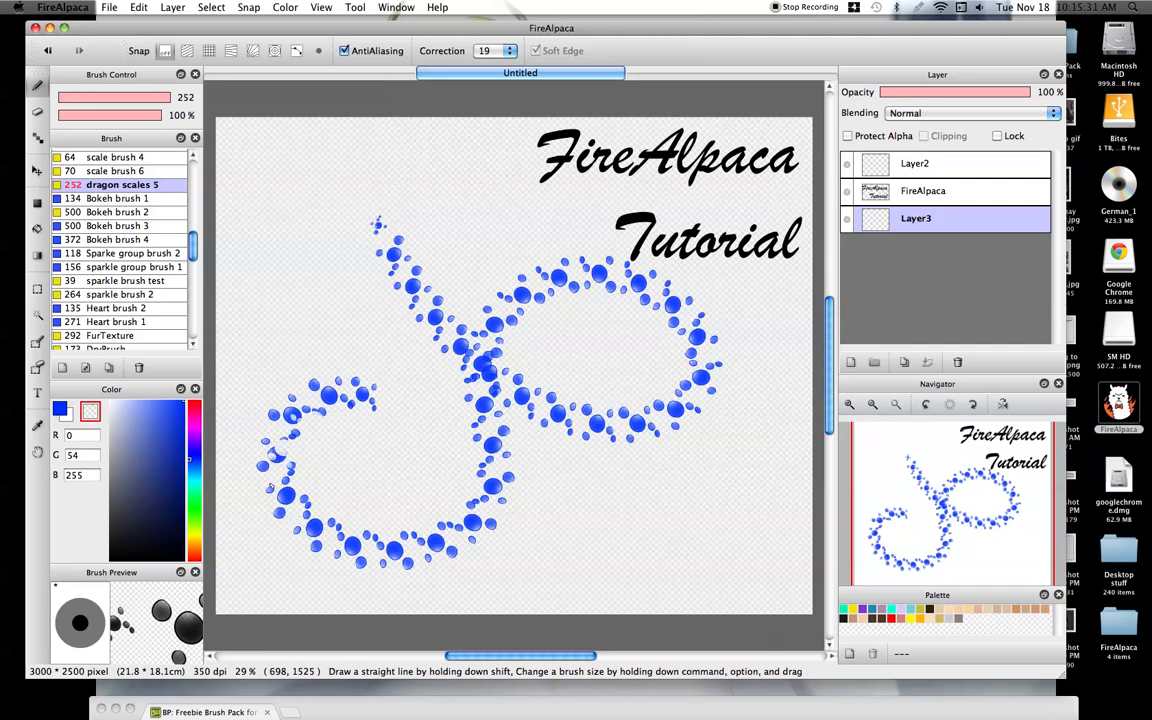
mouse_move(385, 260)
left_mouse_down()
mouse_move(510, 305)
mouse_move(640, 285)
mouse_move(600, 336)
mouse_move(503, 399)
left_mouse_up()
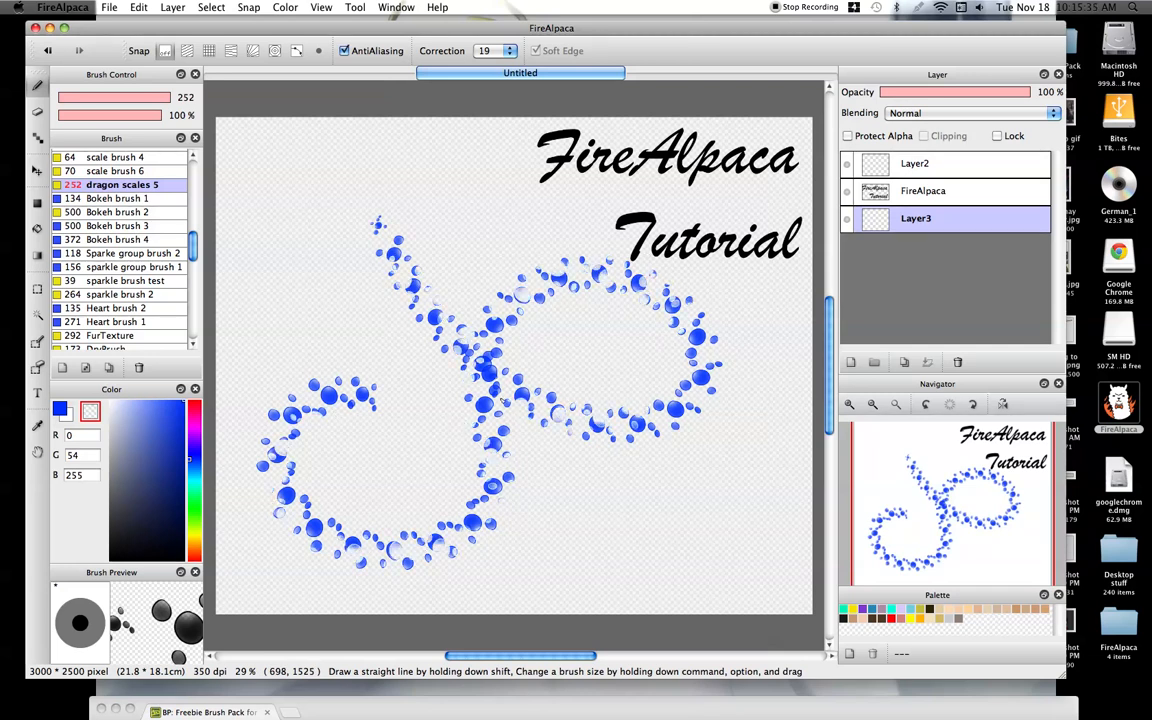
key("Delete")
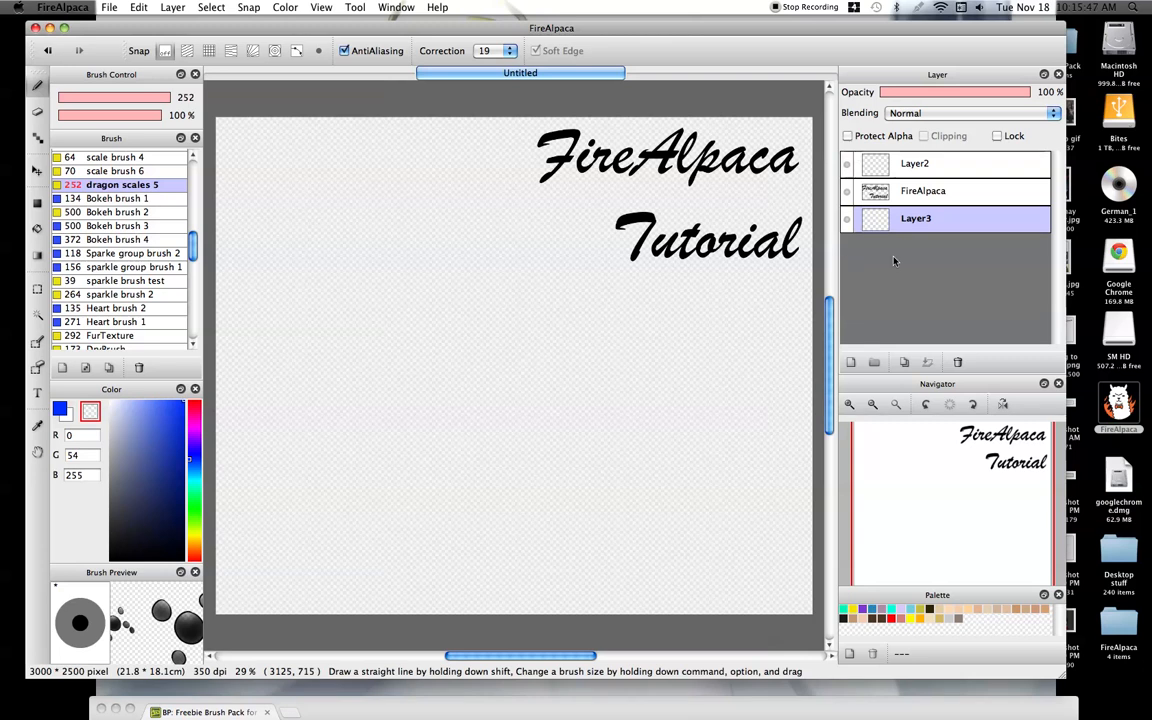
- Add ten new layers above Layer3
double_click(851, 363)
left_click(851, 363)
double_click(851, 363)
double_click(851, 363)
left_click(851, 363)
double_click(851, 363)
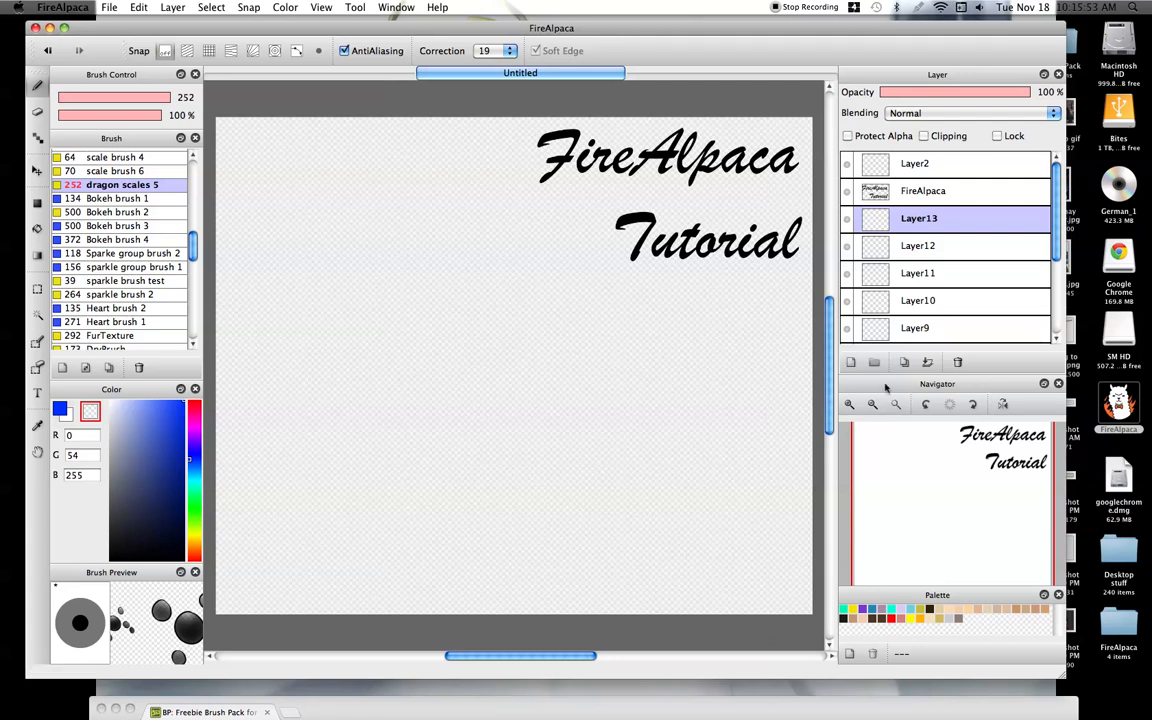
- Open the recent file New Illusion dark temptation.mdp
left_click(109, 7)
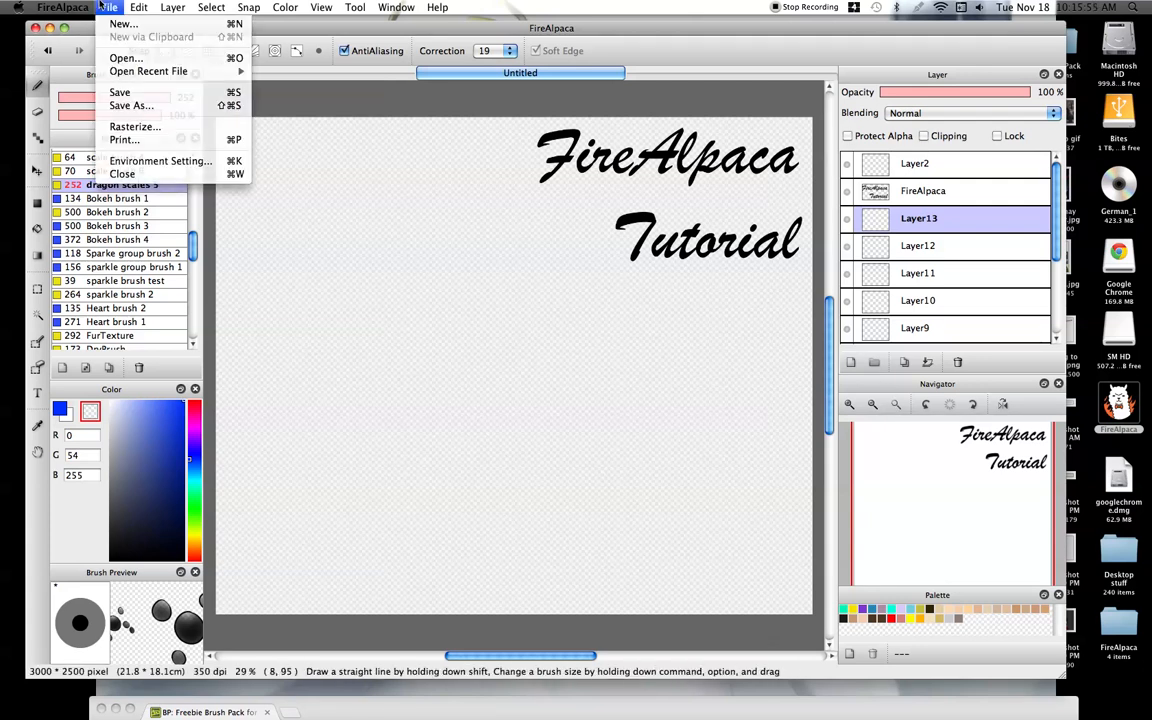
mouse_move(165, 71)
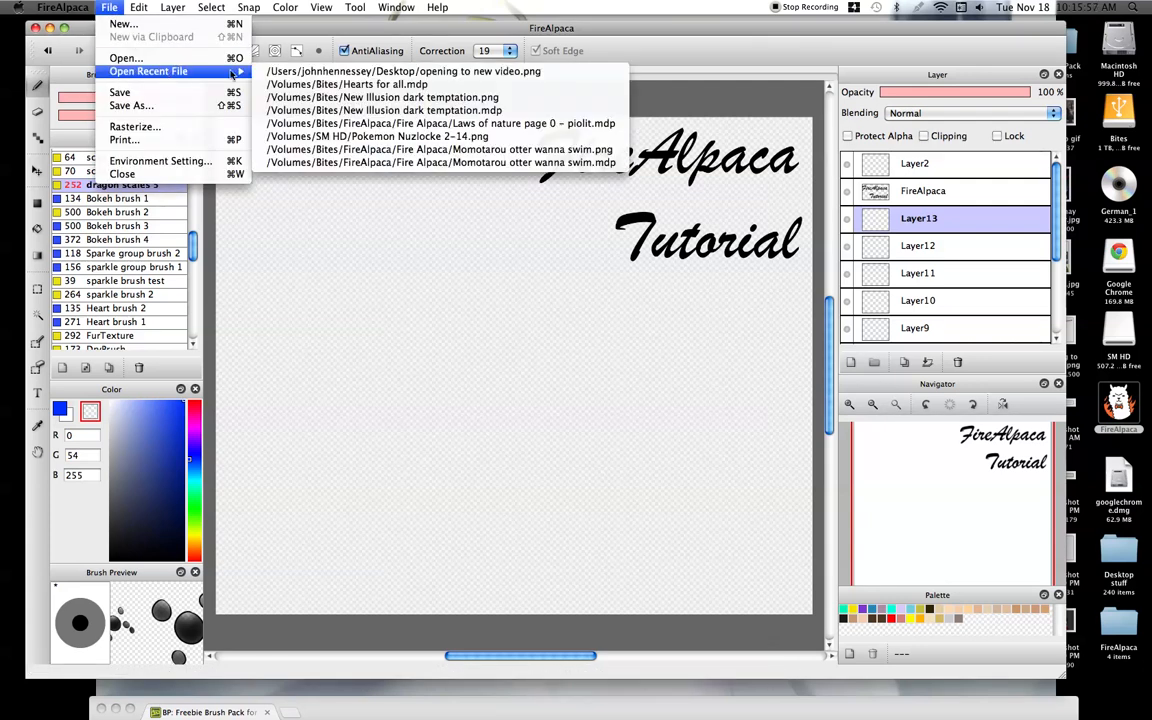
left_click(355, 111)
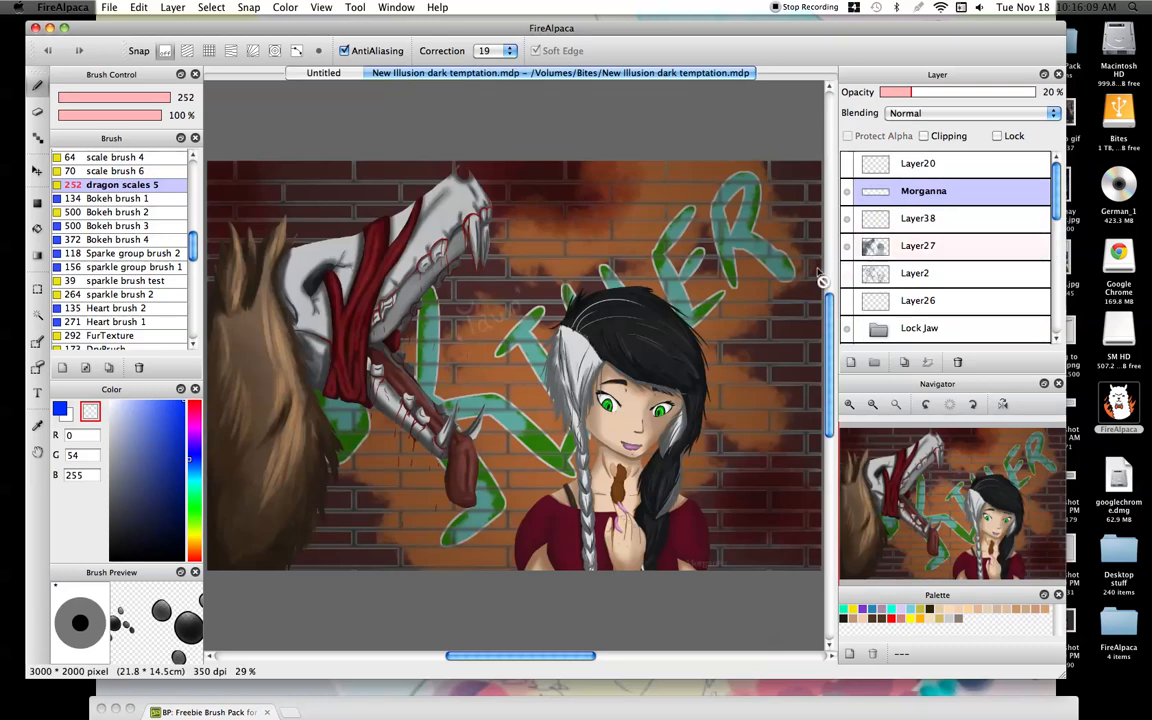
- Examine the artwork's layer stack, including the Lock Jaw and Illusion folders, down to Layer1
scroll(1040, 260, "down", 10)
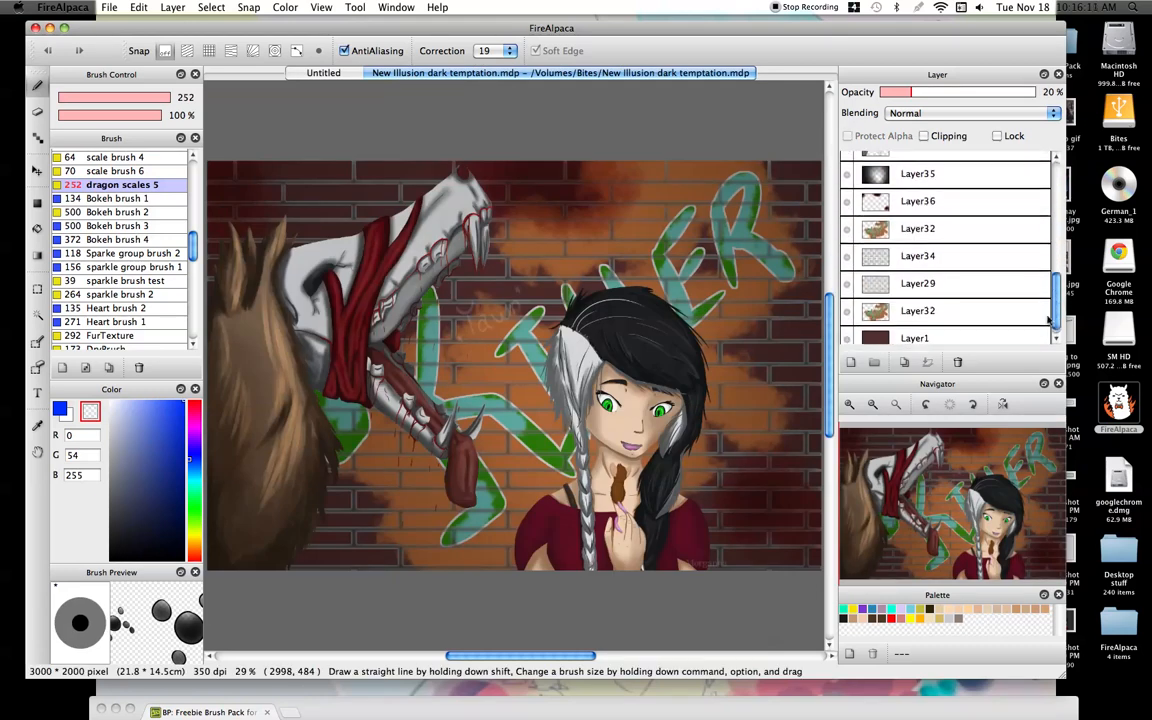
scroll(1043, 300, "up", 8)
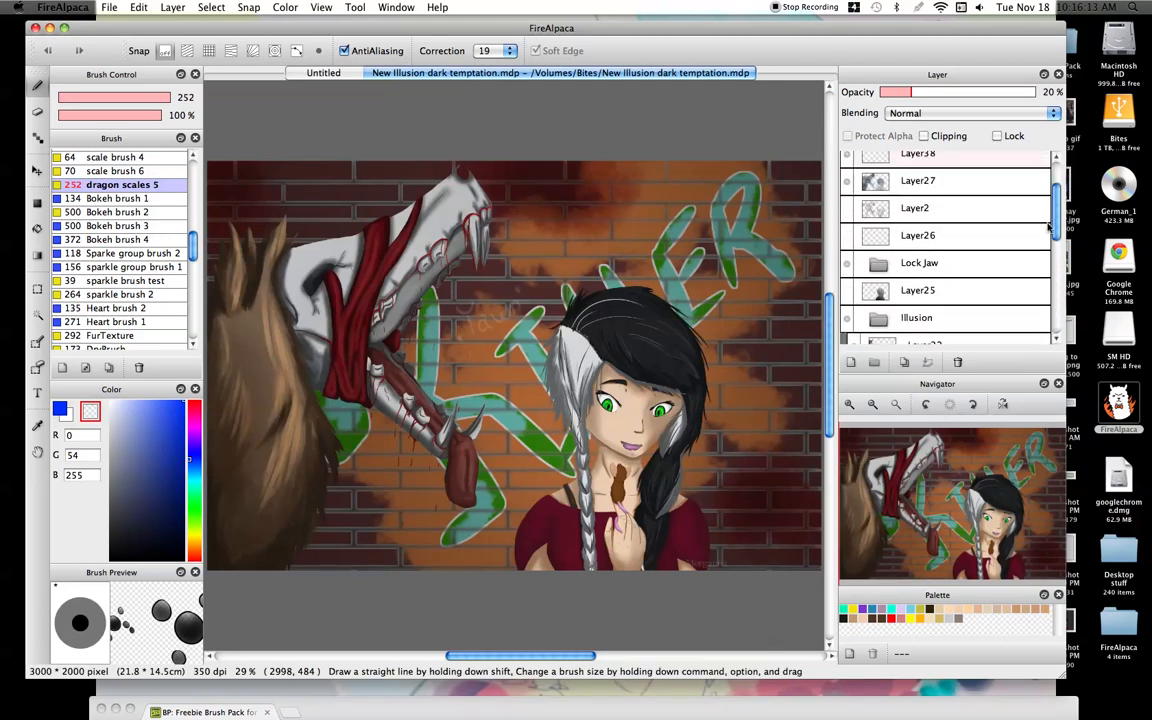
scroll(1043, 240, "down", 6)
scroll(1035, 255, "up", 5)
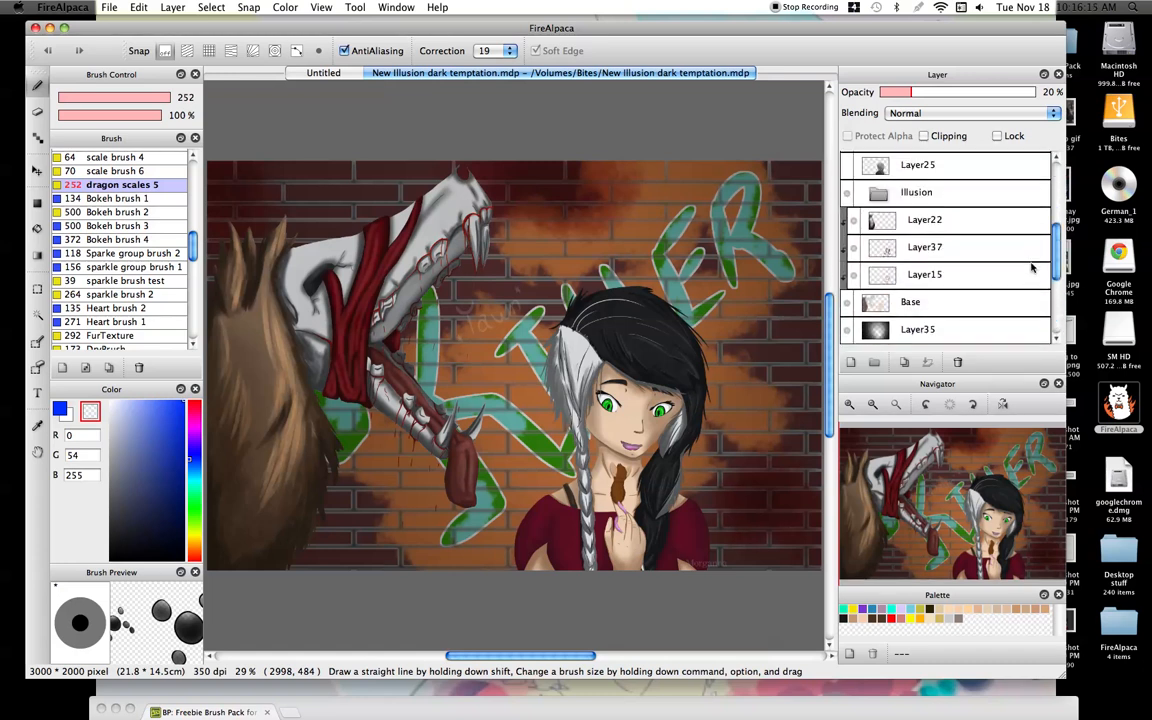
scroll(1034, 250, "up", 2)
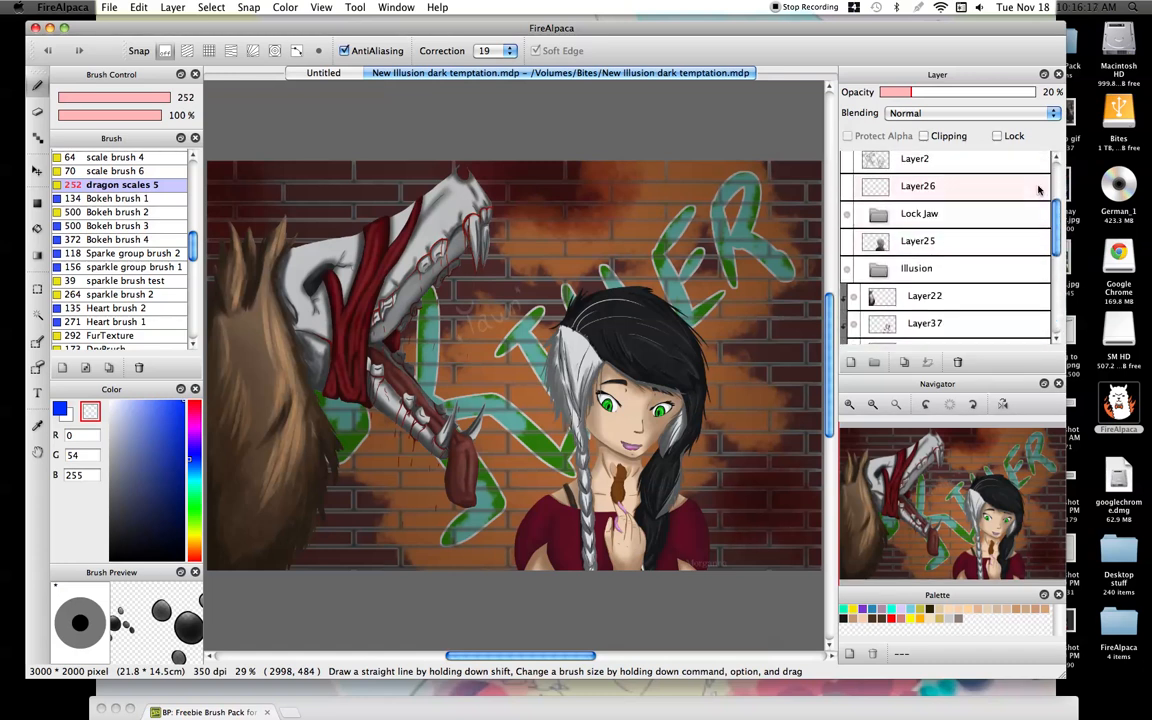
left_click(879, 220)
left_click_drag(1057, 208, 1051, 337)
left_click(876, 247)
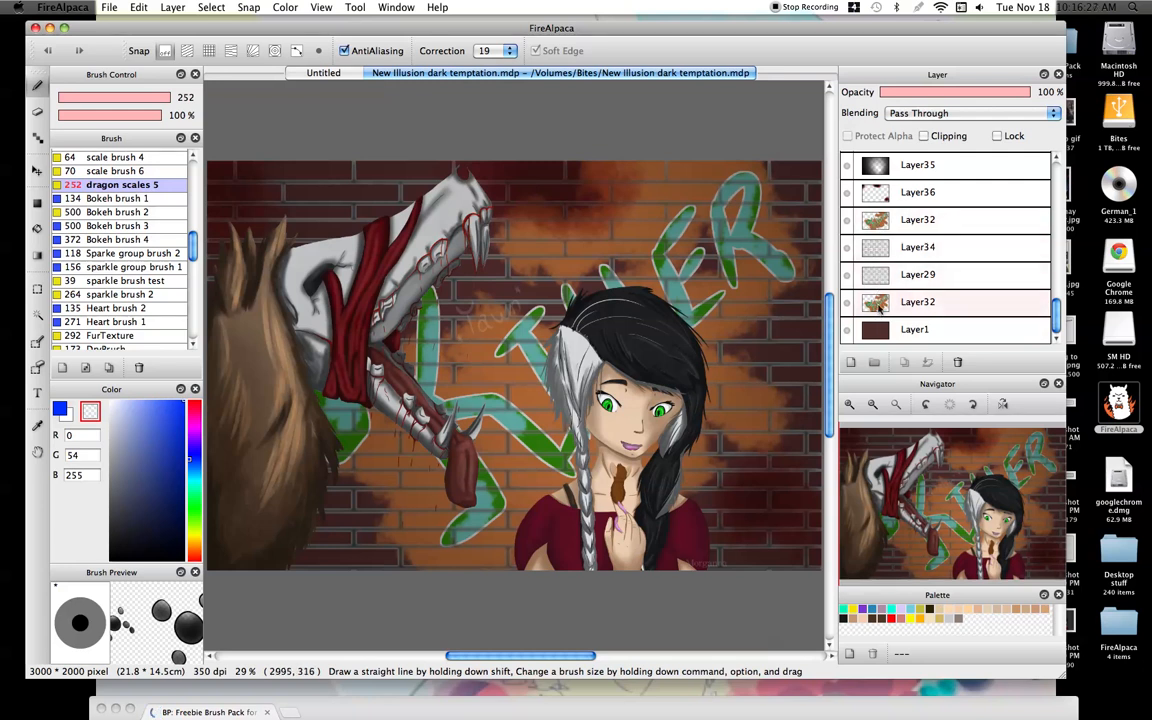
left_click(991, 329)
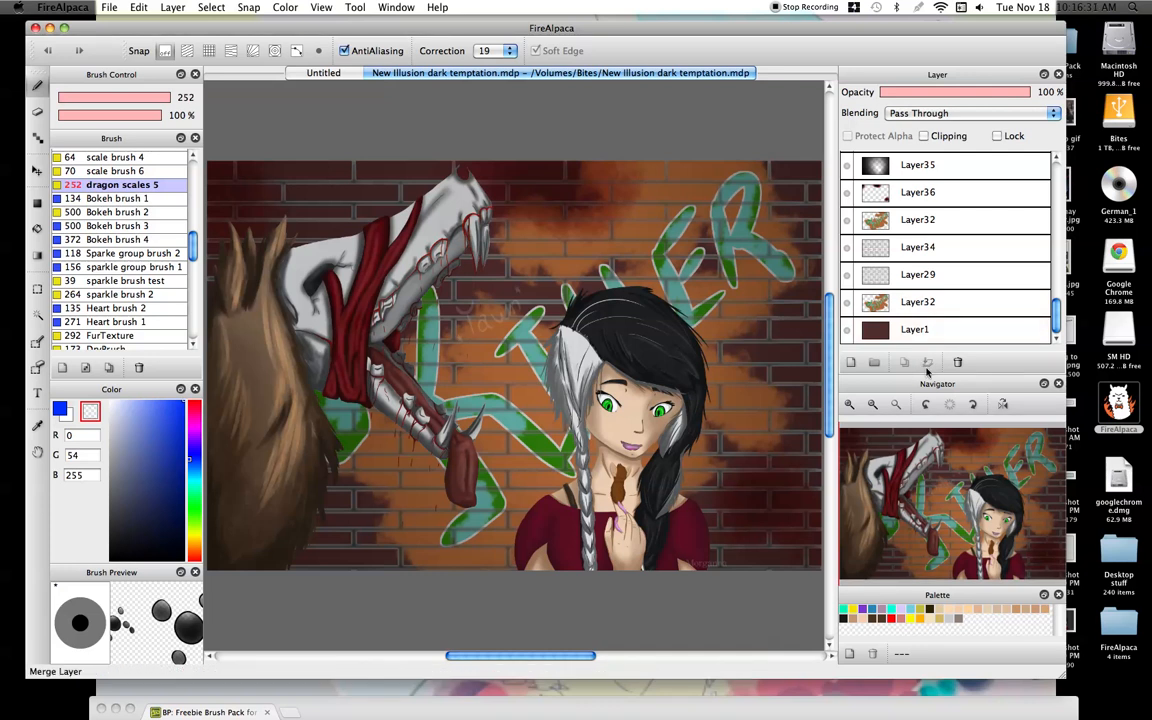
- Look through the layer list of the illustration and collapse the Illusion and Lock Jaw folders
scroll(1000, 250, "up", 10)
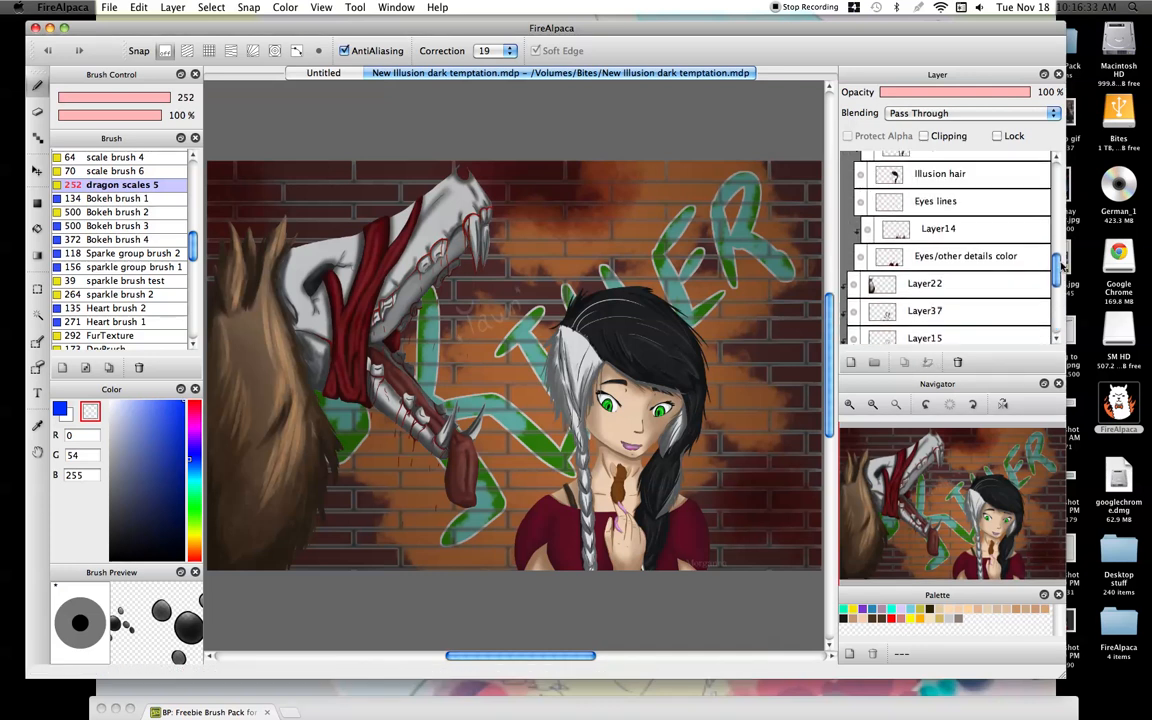
scroll(1062, 245, "up", 6)
scroll(1064, 270, "down", 10)
mouse_move(1064, 272)
left_mouse_down()
mouse_move(1065, 283)
mouse_move(1064, 251)
left_mouse_up()
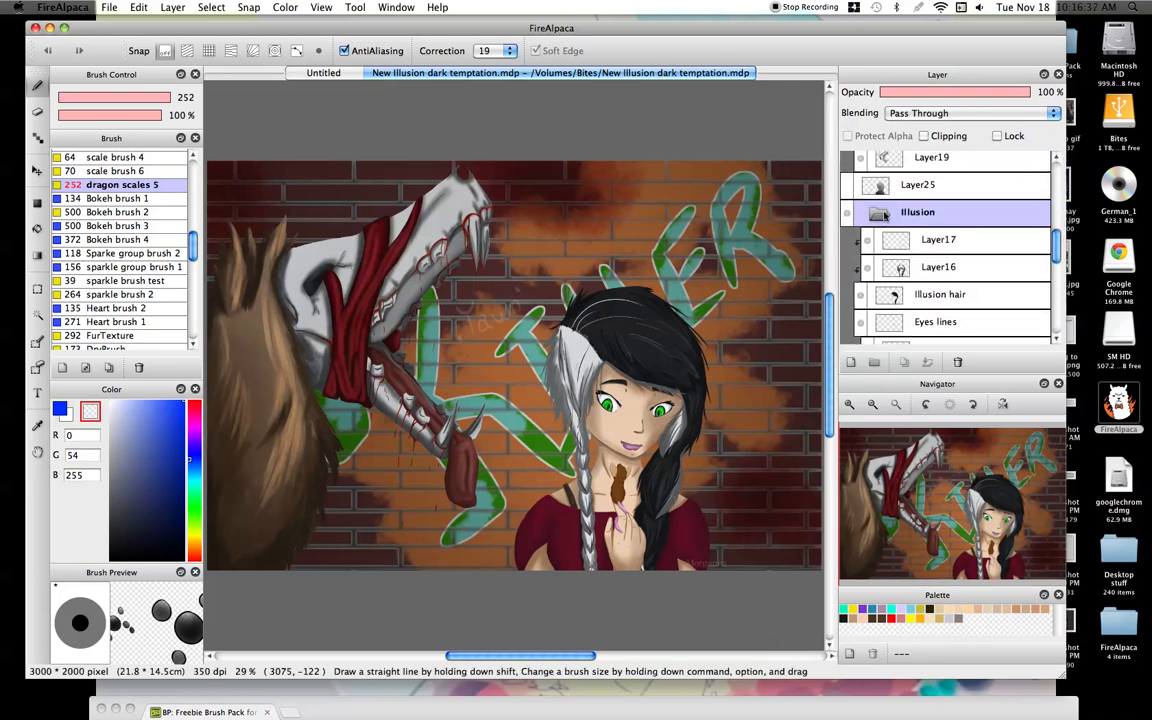
left_click(878, 213)
scroll(902, 209, "up", 6)
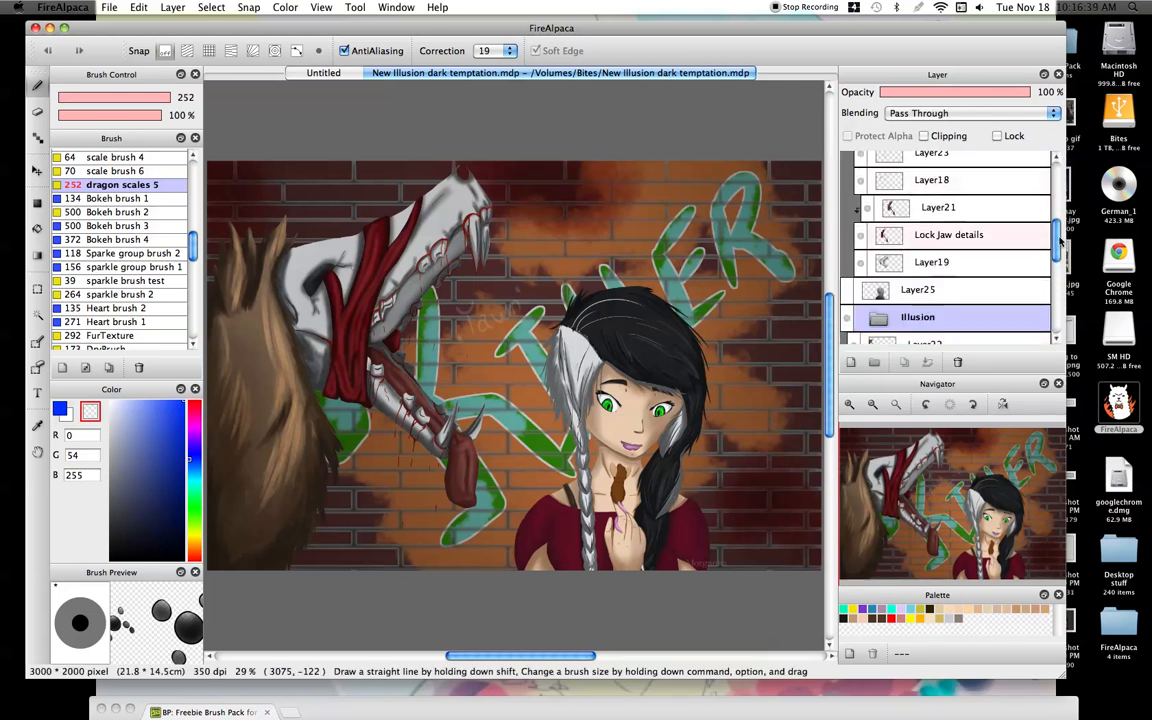
left_click(880, 234)
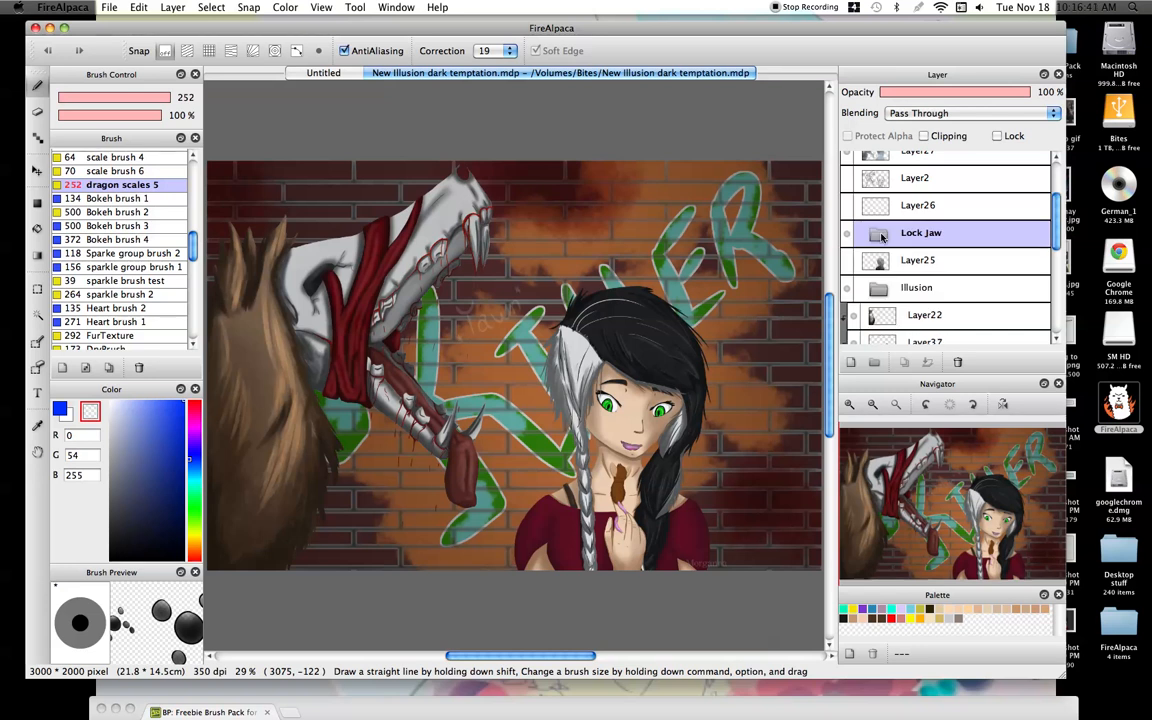
- Close New Illusion dark temptation.mdp and undo the extra layers in the Untitled document, keeping only Layer2, FireAlpaca and Layer3
right_click(557, 82)
left_click(592, 108)
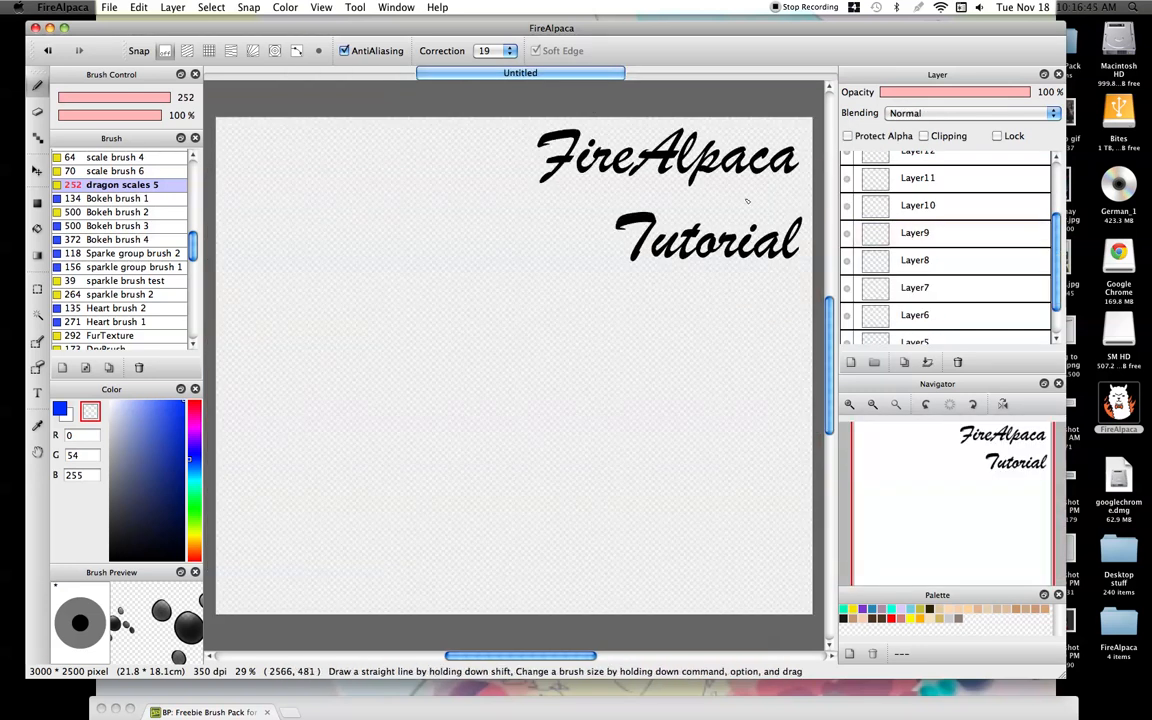
left_click(47, 51)
left_click(47, 51)
left_click(47, 51)
left_click(47, 51)
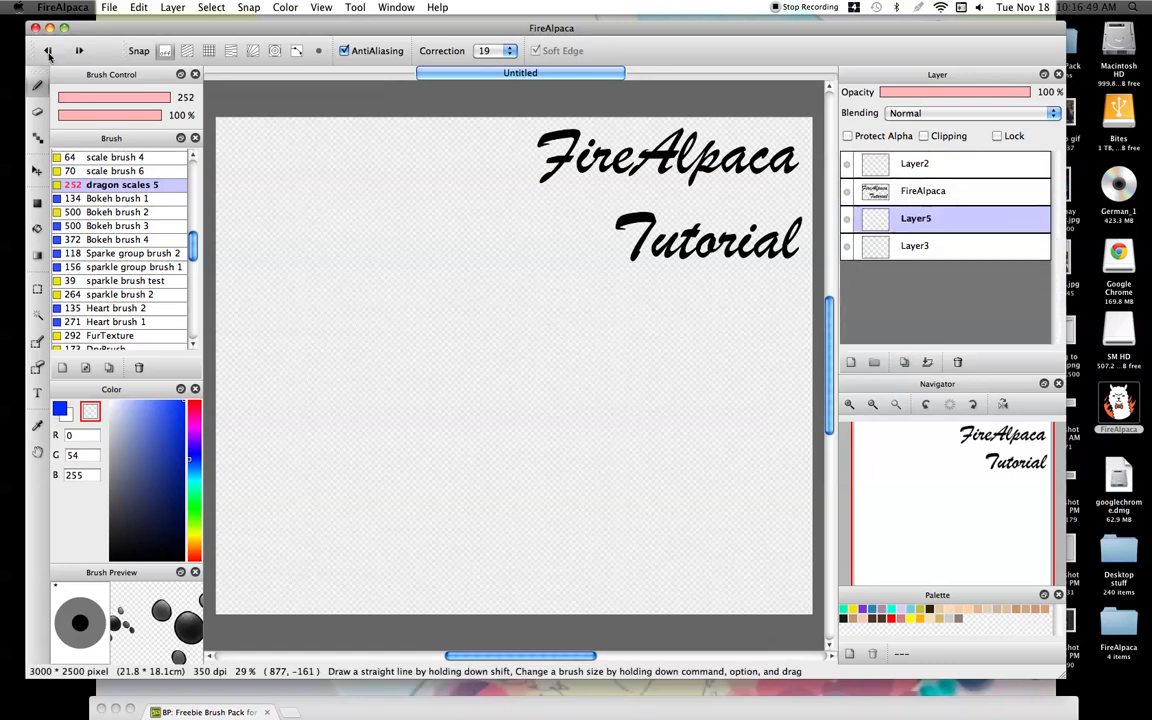
left_click(47, 51)
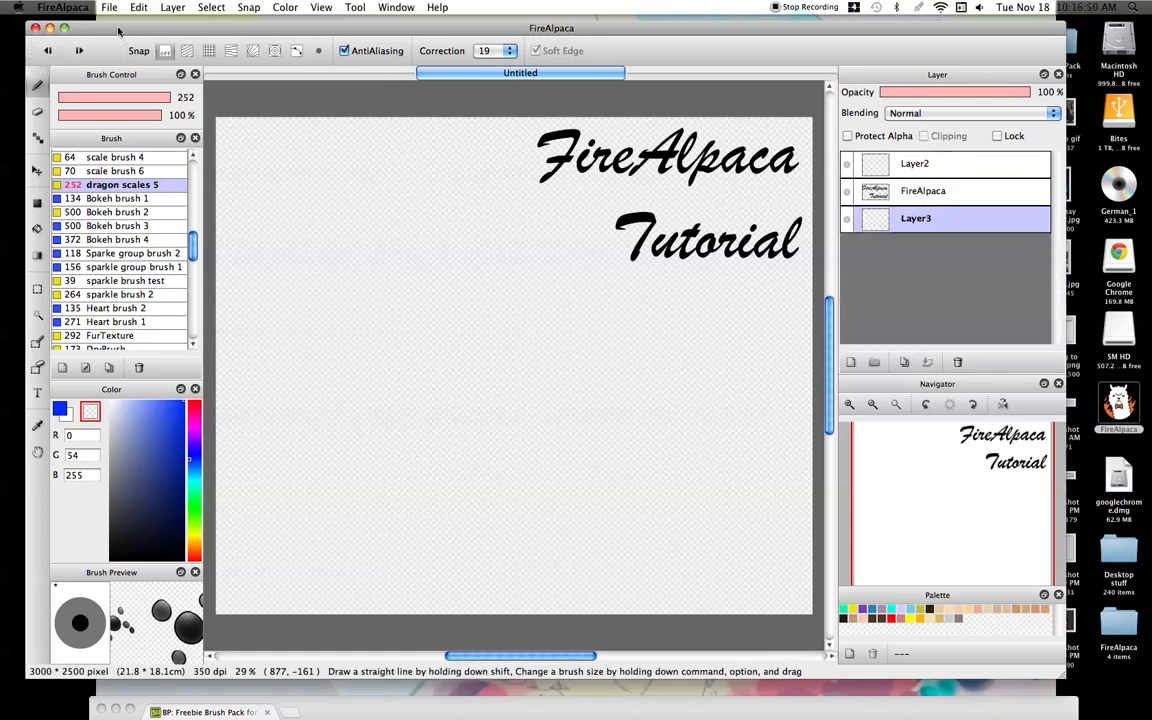
- Add a layer folder and move the FireAlpaca, Layer2 and Layer3 layers into it
left_click(872, 363)
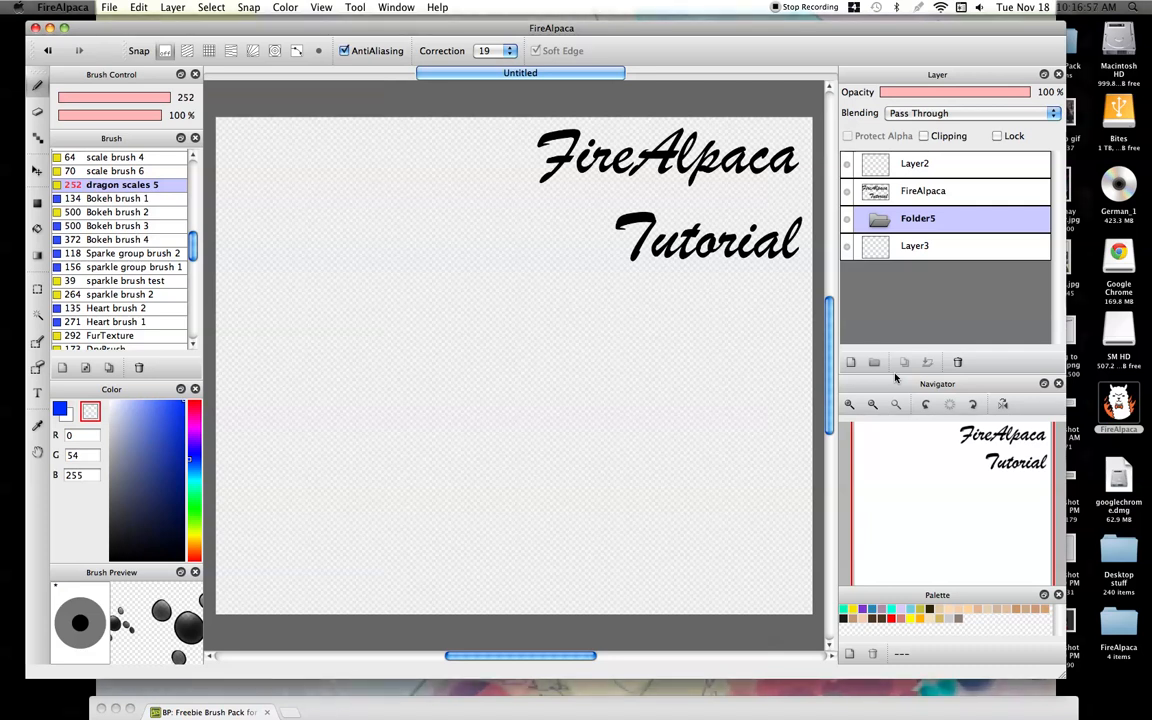
left_click_drag(873, 190, 872, 214)
mouse_move(880, 164)
left_mouse_down()
mouse_move(886, 246)
mouse_move(882, 186)
left_mouse_up()
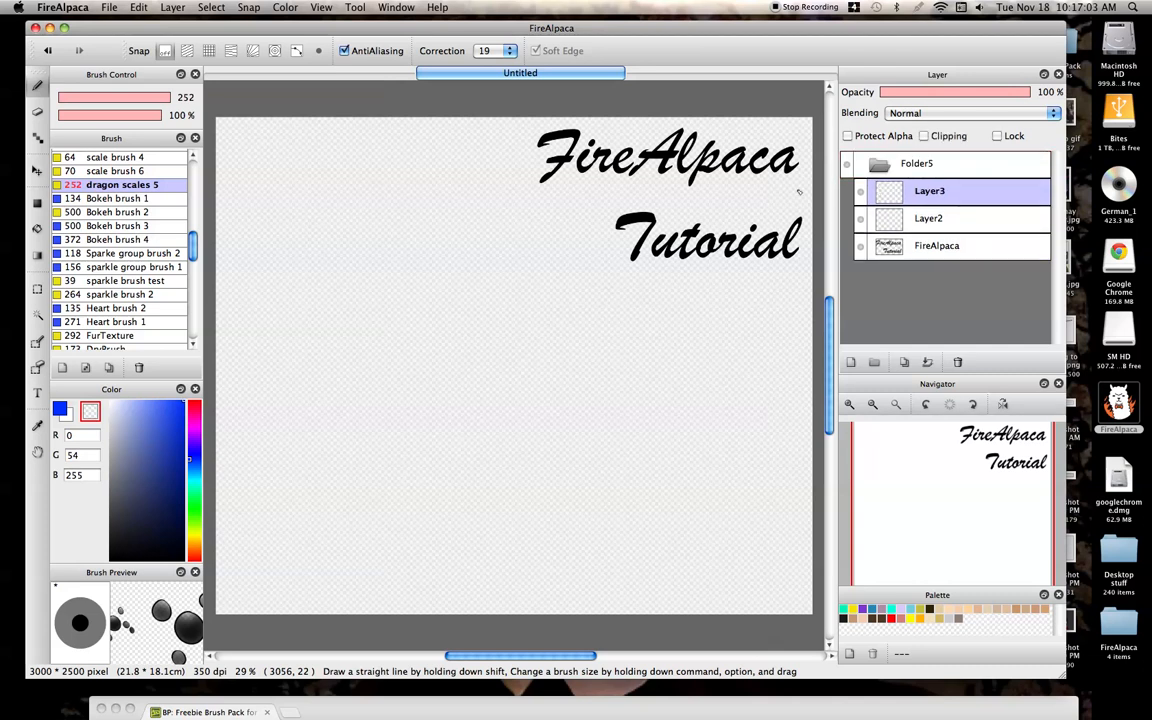
- Collapse and expand the new folder several times, and toggle its visibility off and on
left_click(878, 166)
left_click(877, 168)
left_click(877, 168)
left_click(878, 166)
left_click(877, 167)
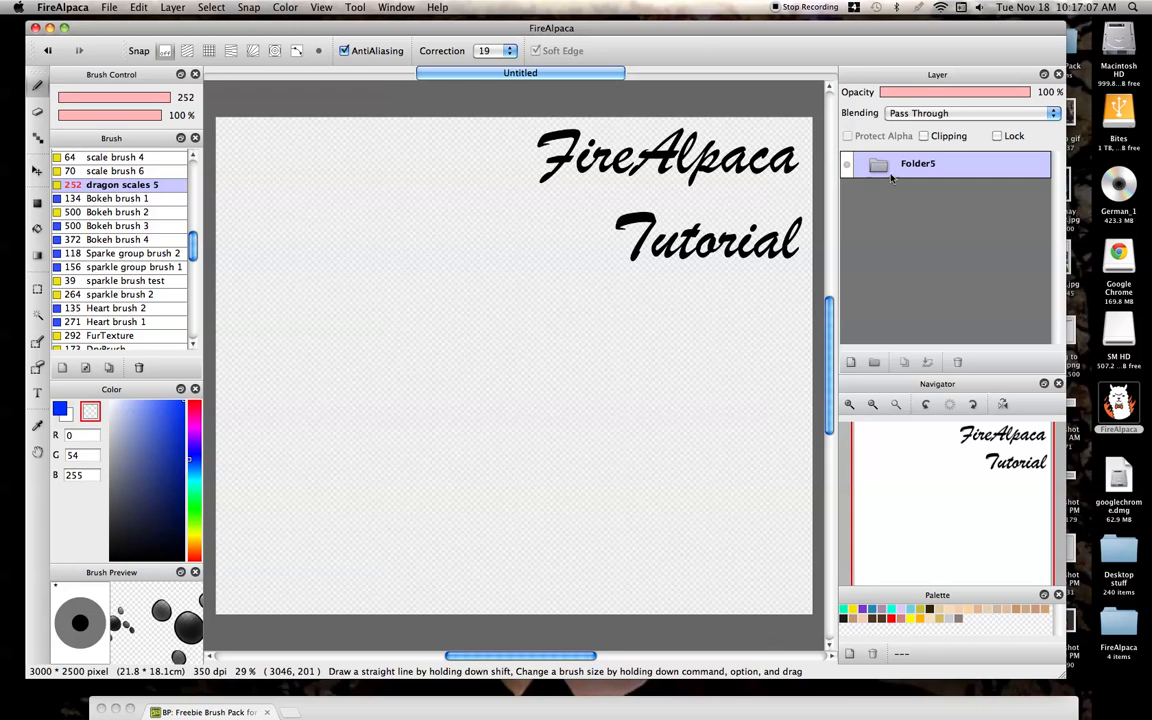
left_click(878, 165)
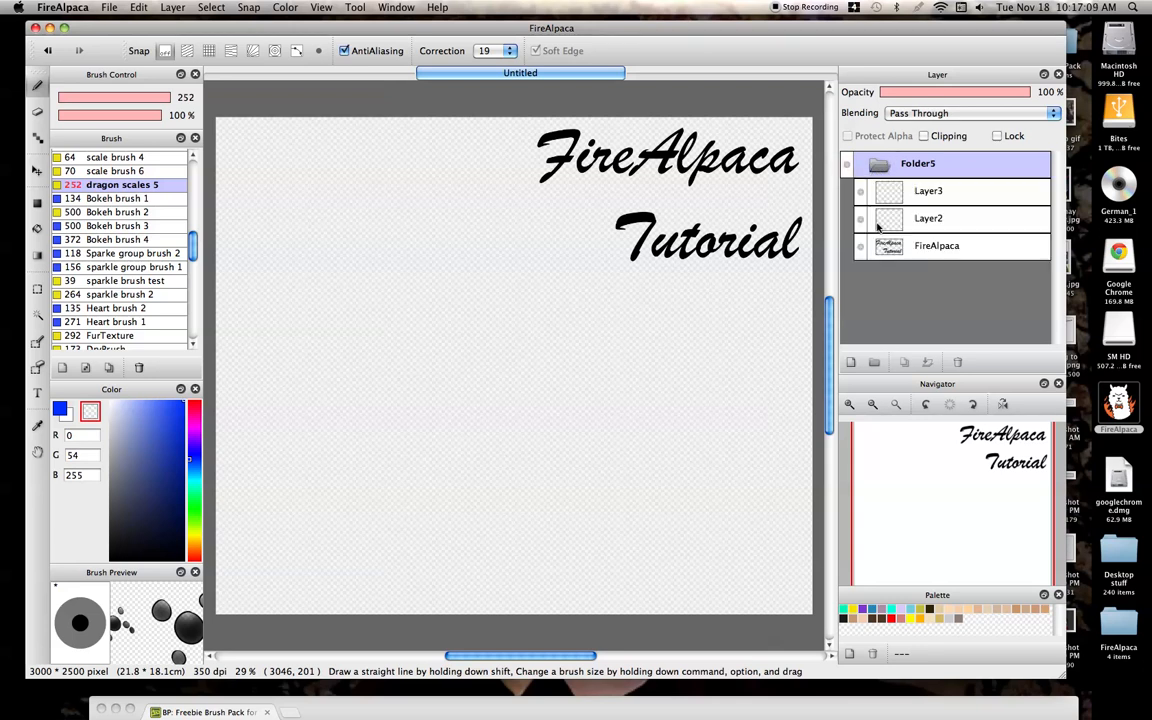
left_click(878, 165)
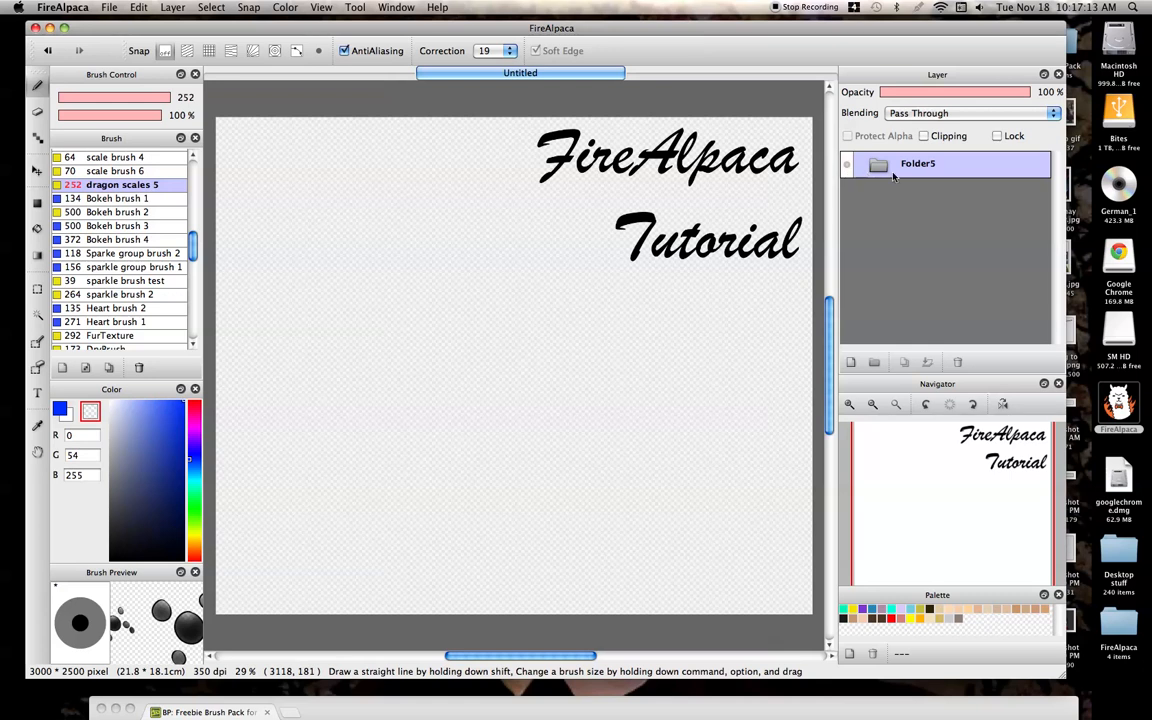
left_click(847, 165)
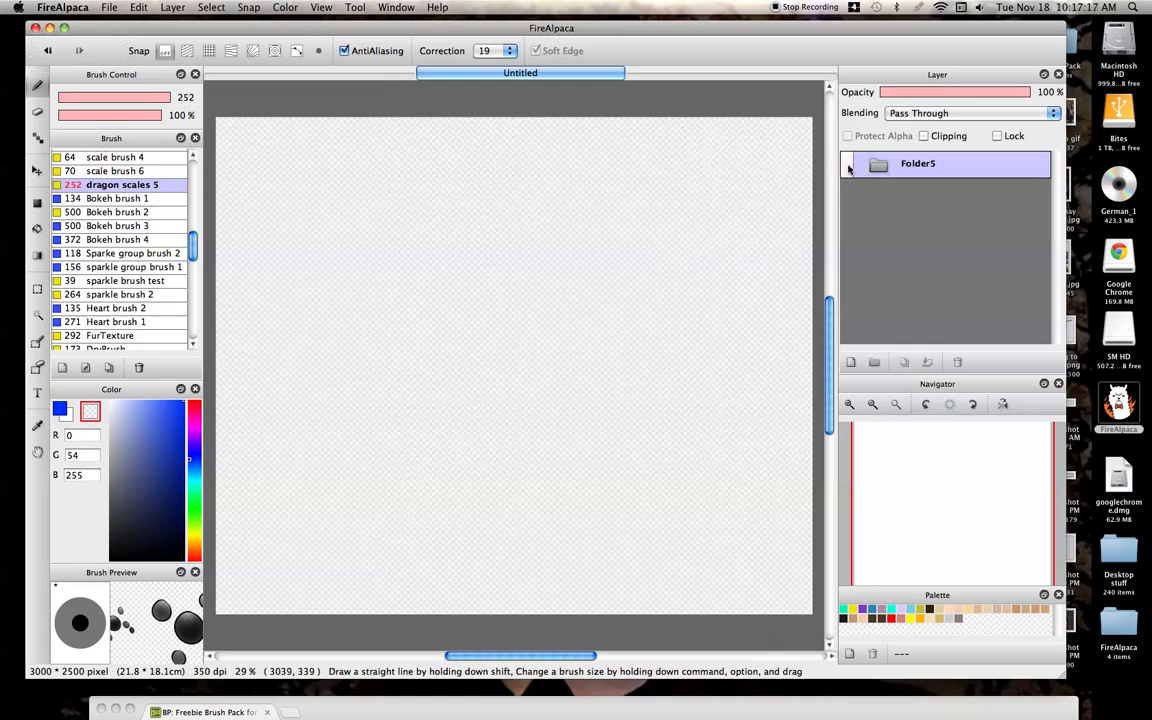
left_click(847, 165)
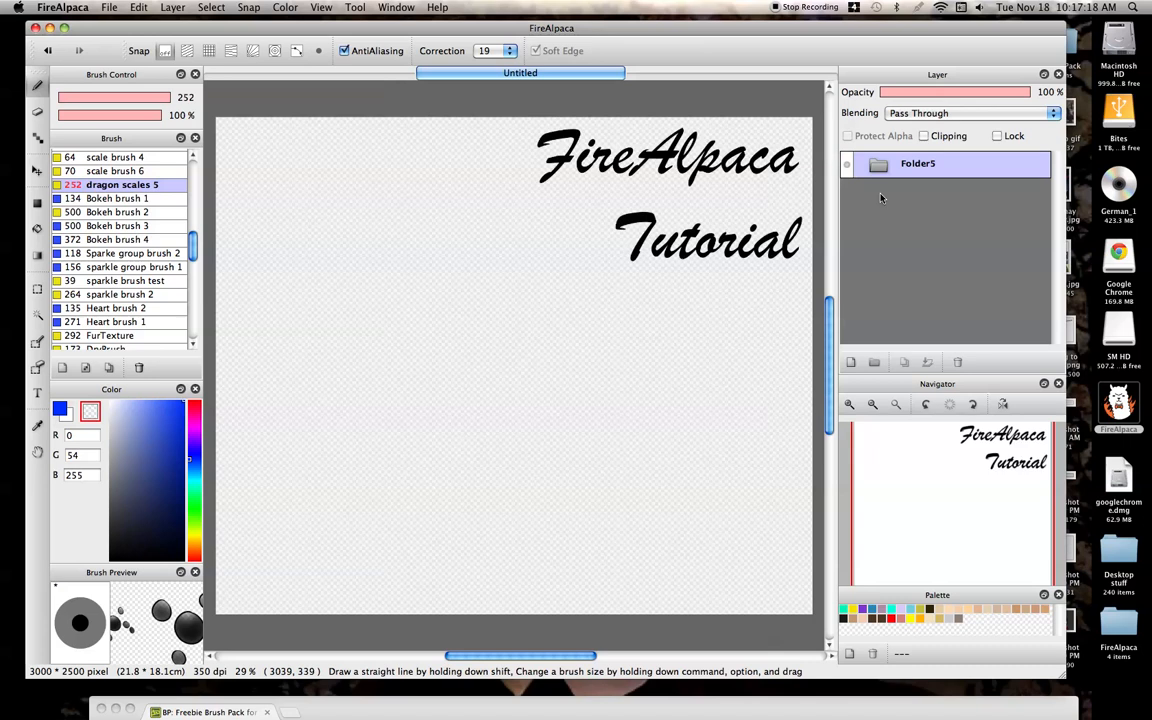
- Rename the folder as Sample
double_click(925, 167)
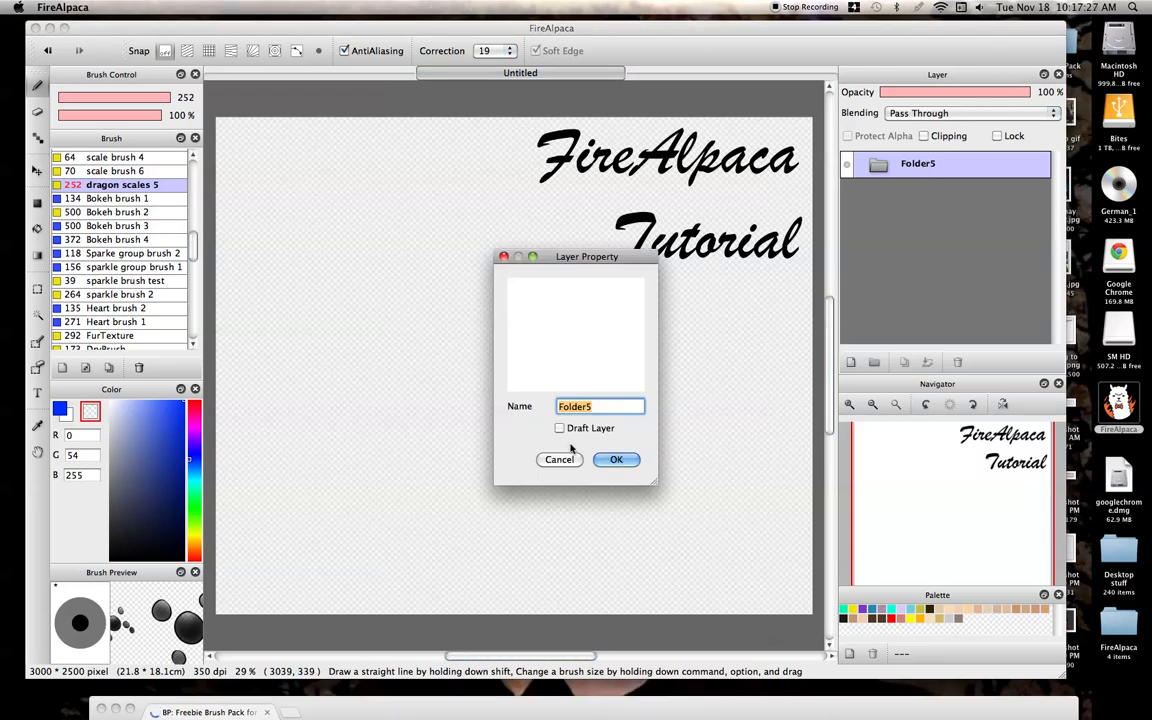
type("Sample")
key("Return")
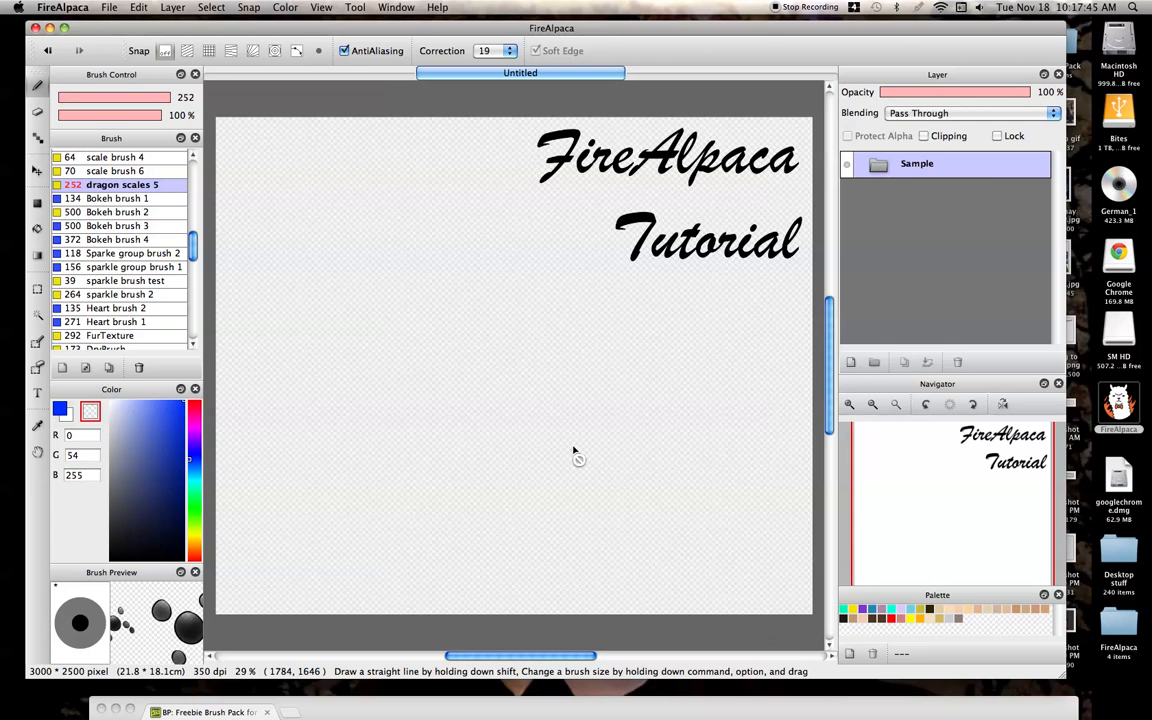
- Create a nested folder inside the Sample folder above Layer2 and move Layer2 into it
left_click(858, 168)
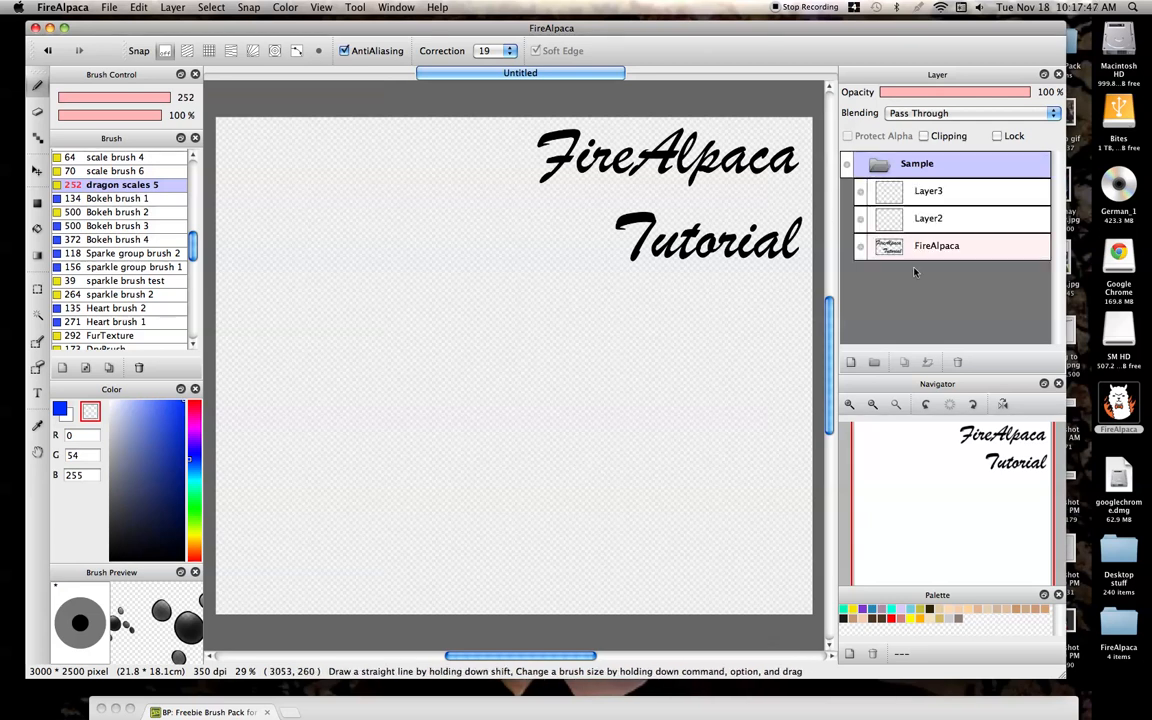
left_click(890, 218)
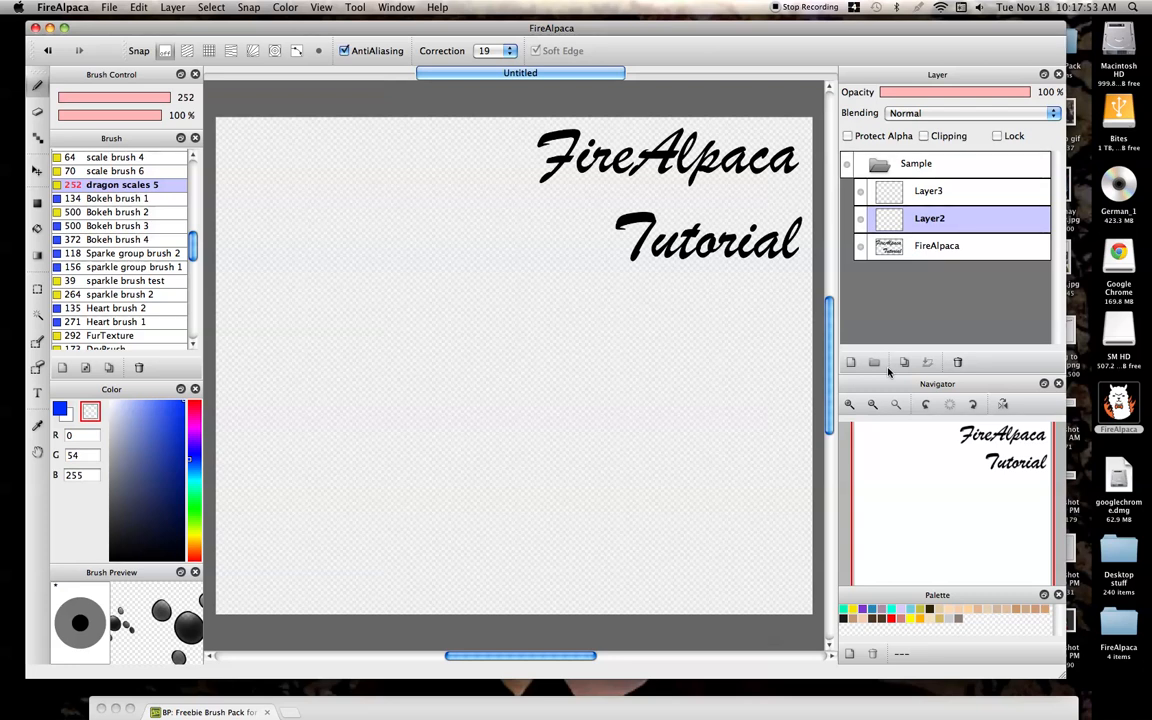
left_click(876, 363)
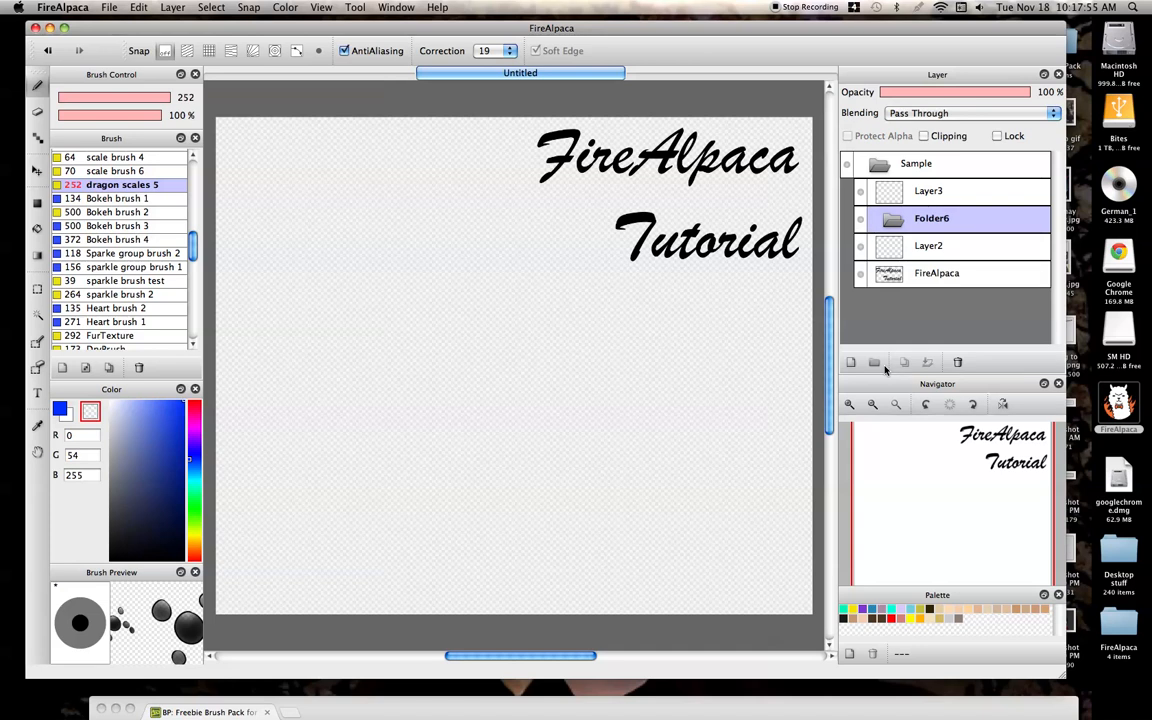
left_click_drag(928, 246, 926, 221)
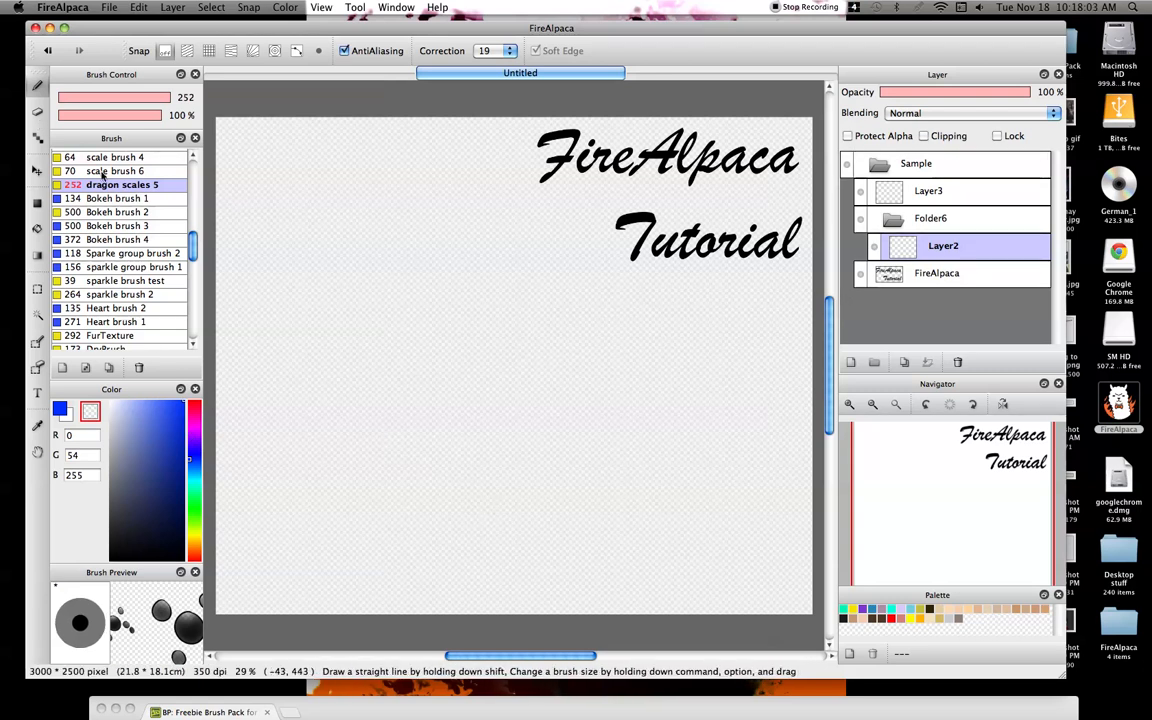
- Draw freehand blue strokes across the canvas on Layer2 inside the nested folder
scroll(150, 245, "up", 10)
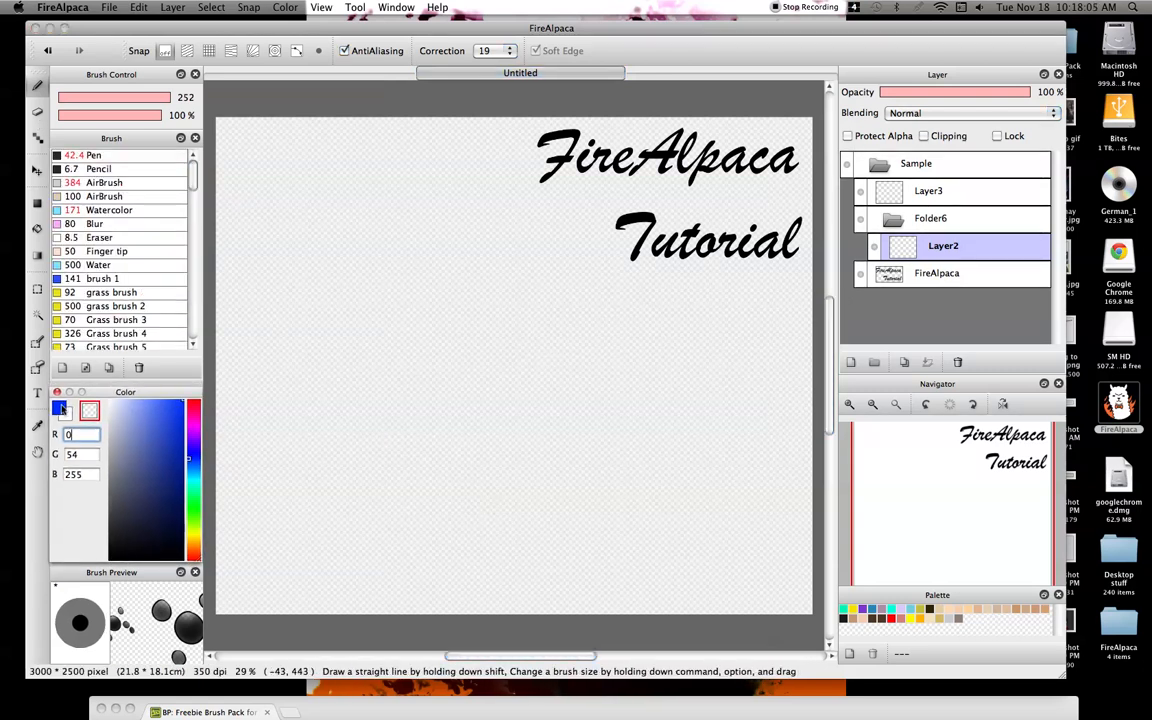
mouse_move(465, 183)
left_mouse_down()
mouse_move(571, 360)
mouse_move(527, 575)
mouse_move(590, 565)
left_mouse_up()
left_click_drag(678, 413, 366, 274)
- Hide the nested folder that contains Layer2 and collapse it
left_click(861, 219)
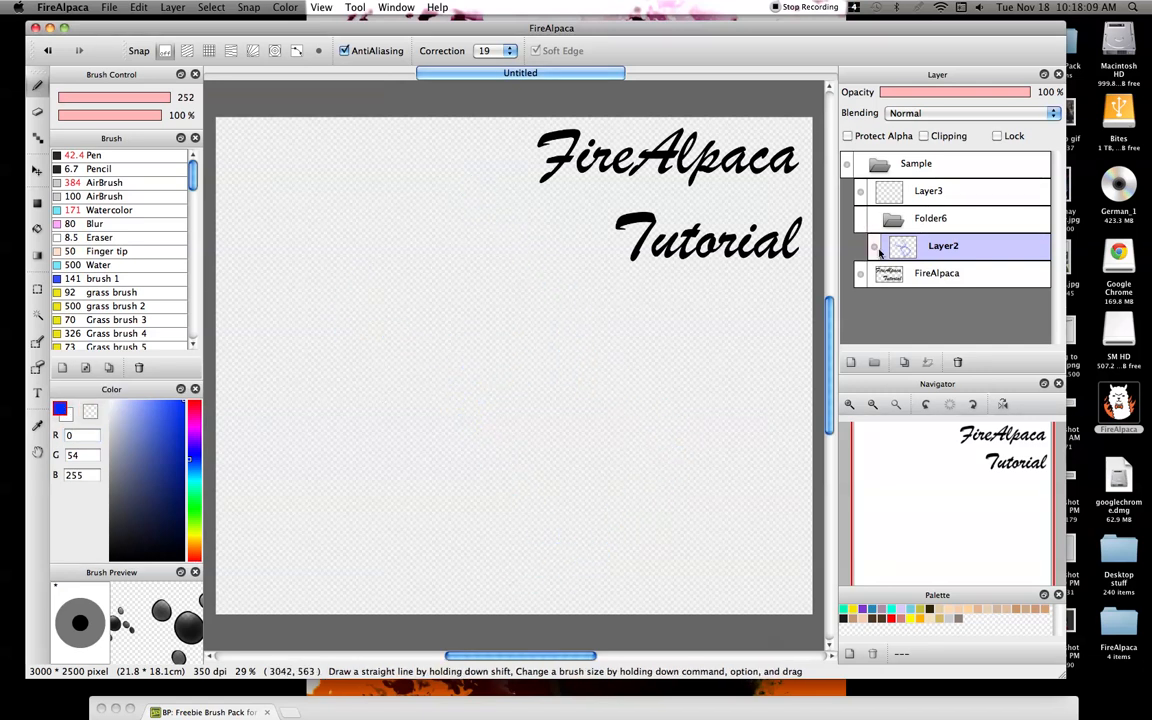
left_click(945, 362)
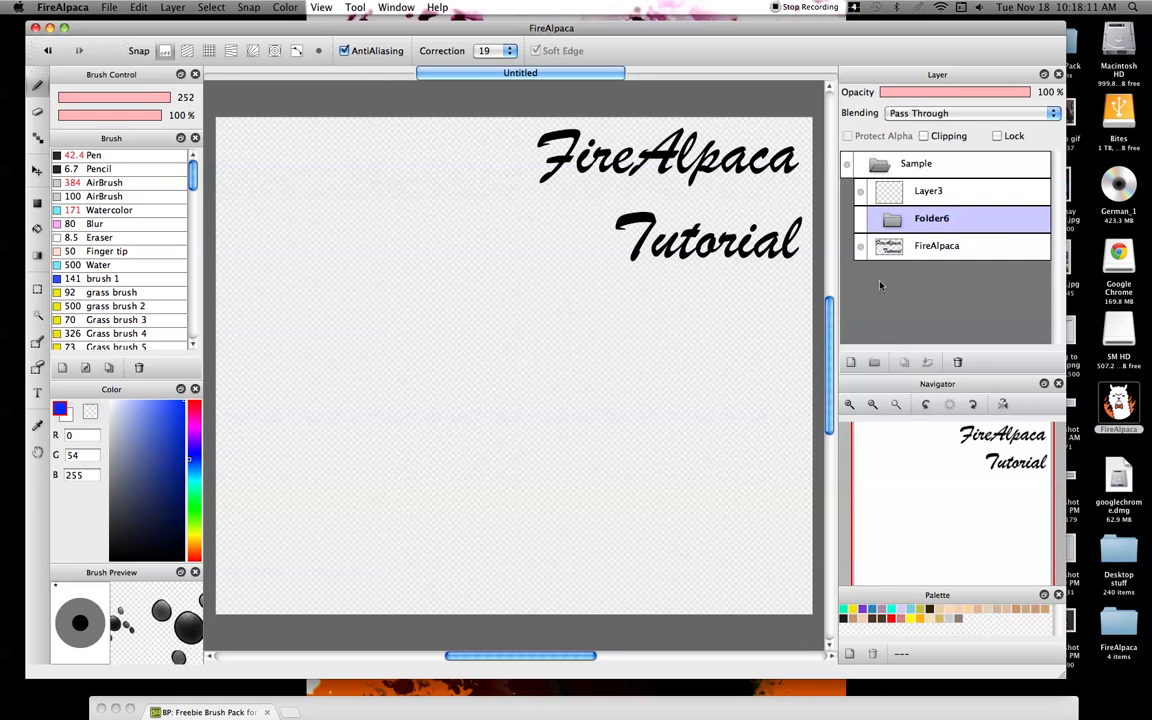
left_click(863, 218)
left_click(863, 218)
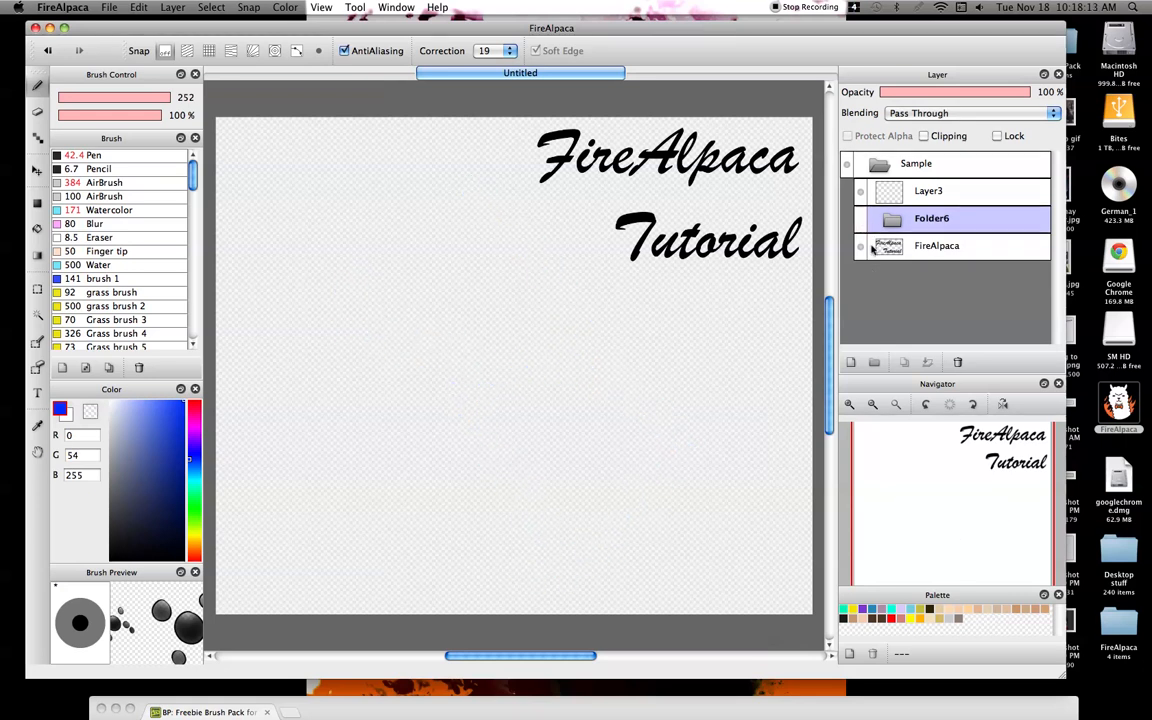
- Collapse the Sample folder and toggle its visibility off and on
left_click(874, 167)
left_click(847, 164)
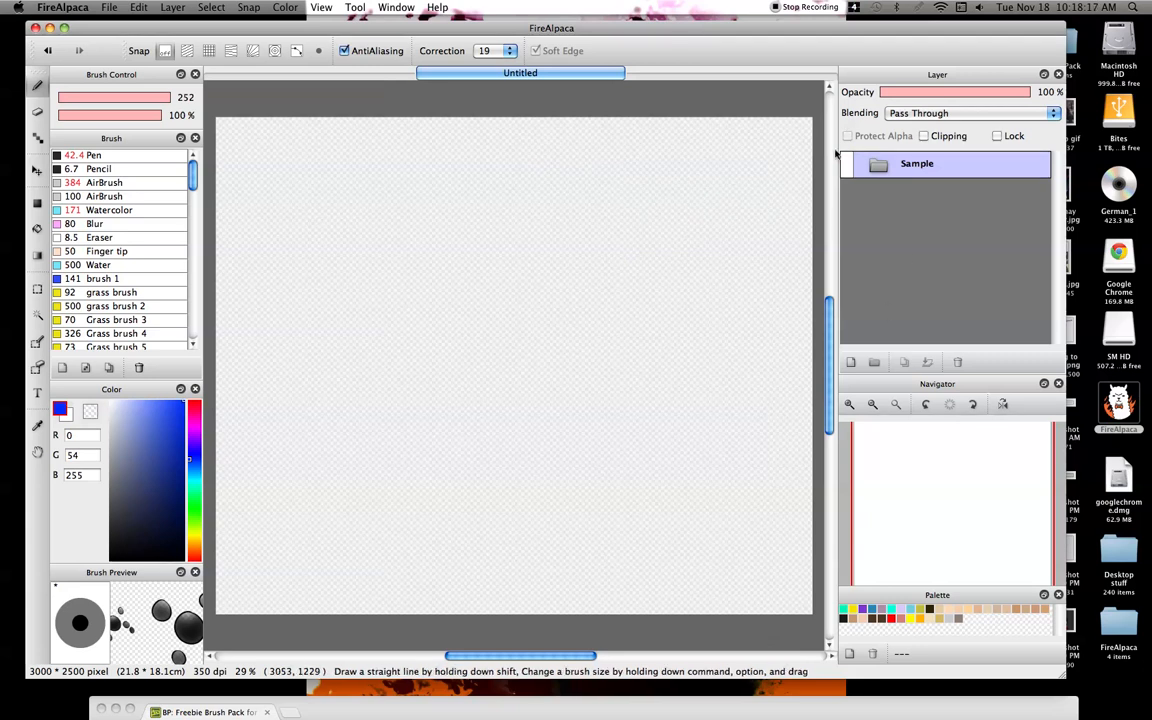
left_click(847, 164)
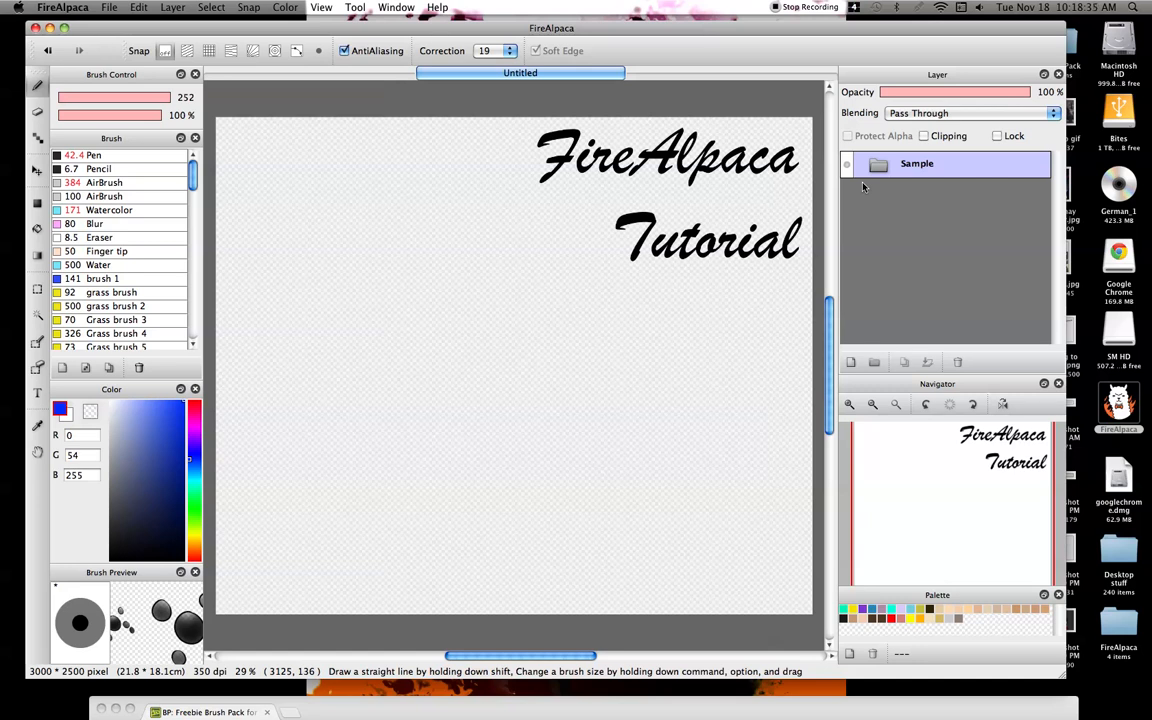
- Add a new layer above the Sample folder and expand the folder
left_click(851, 362)
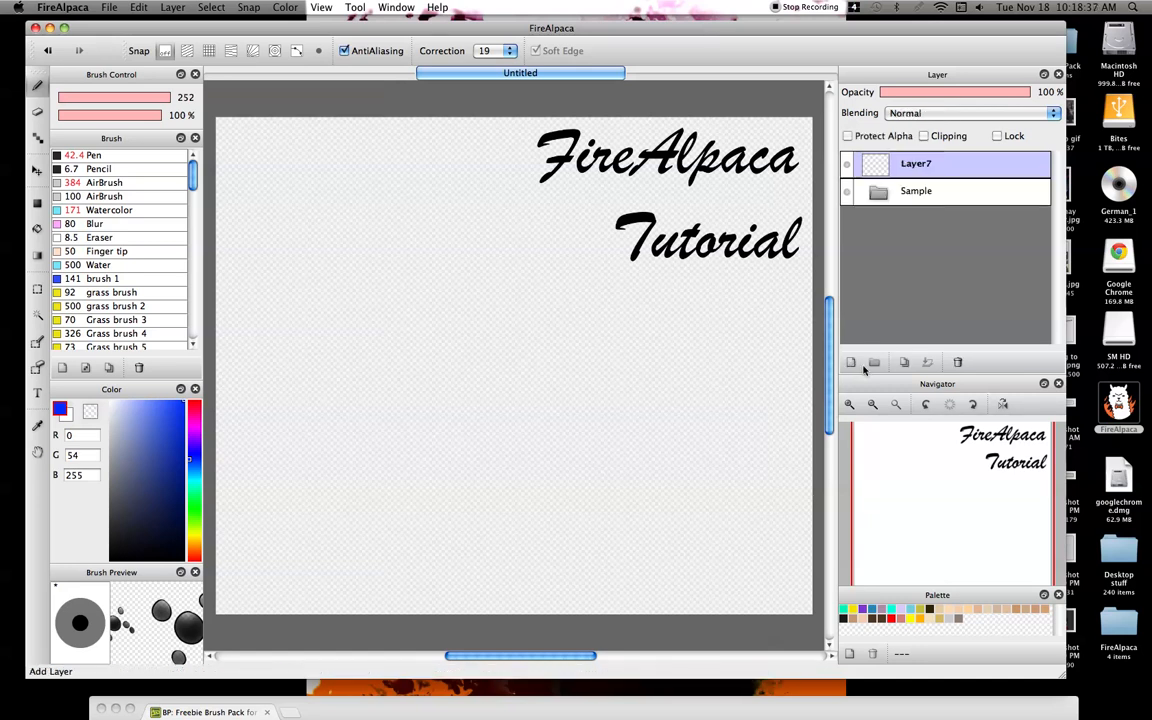
left_click(879, 193)
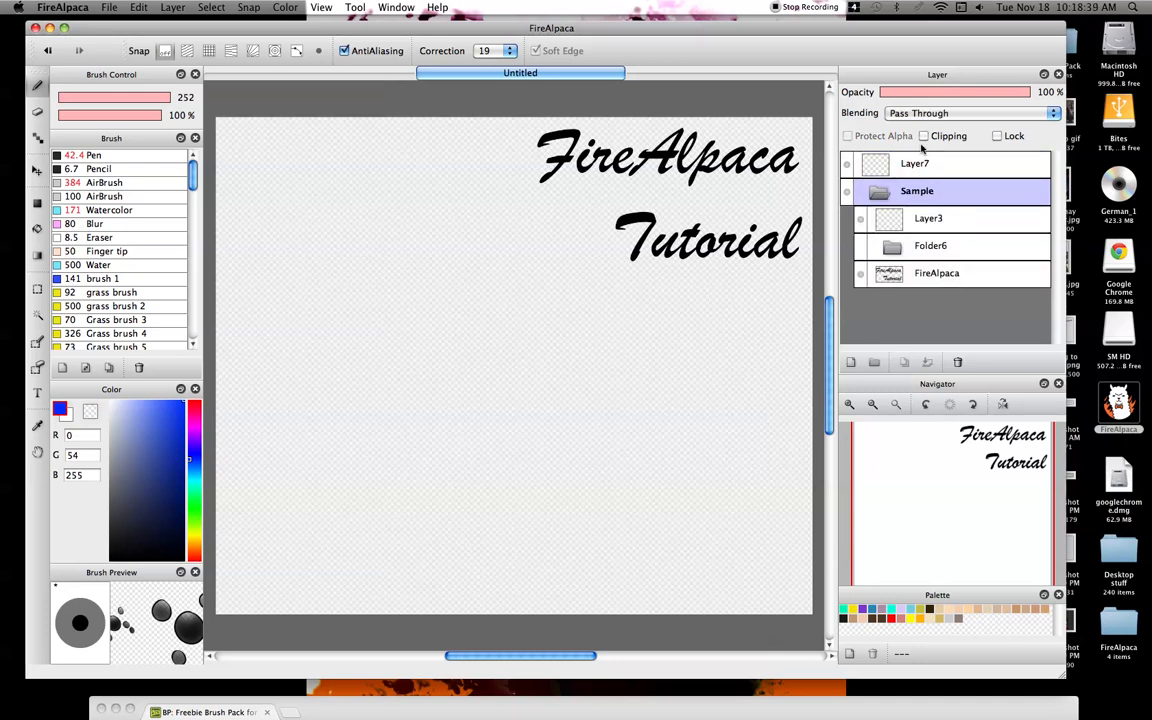
- Lock and unlock the Sample folder, and switch its clipping on and off
left_click(997, 136)
left_click(900, 219)
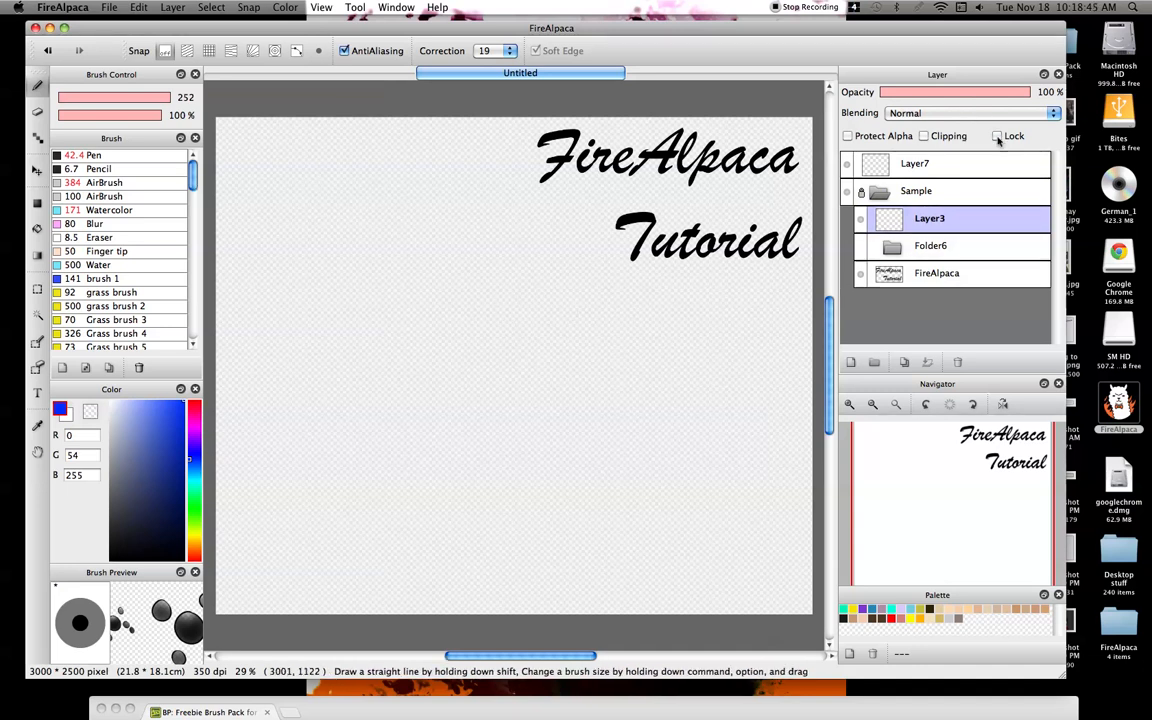
left_click(886, 193)
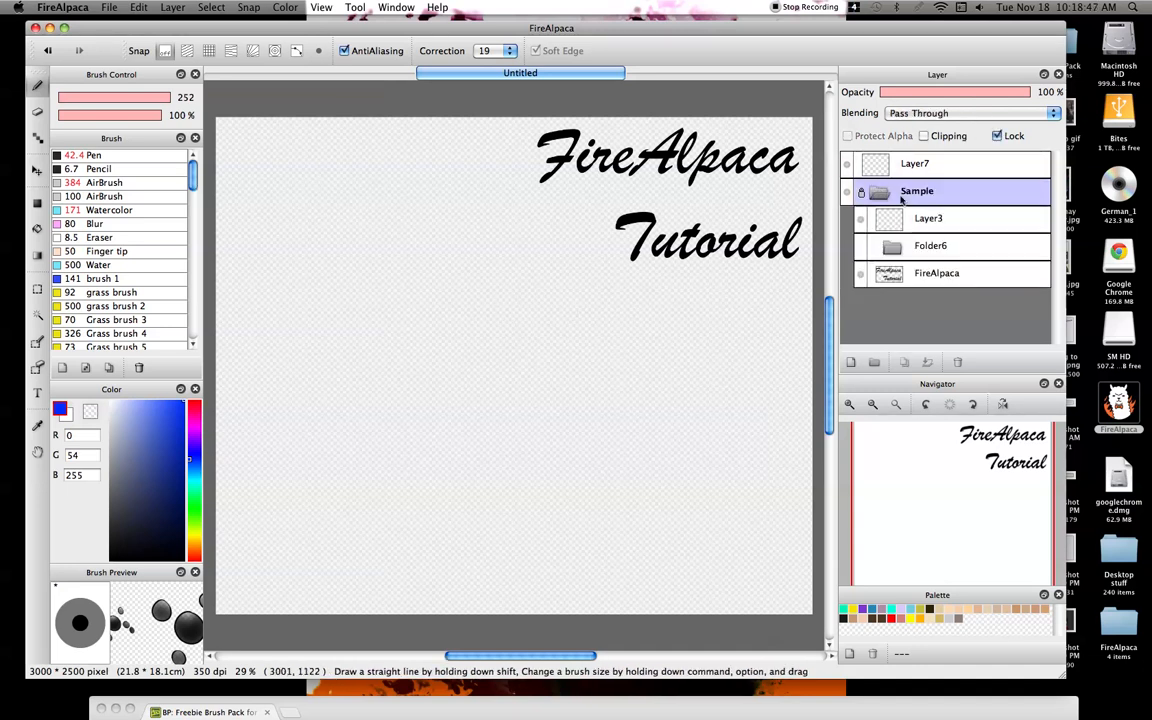
left_click(997, 136)
left_click(924, 136)
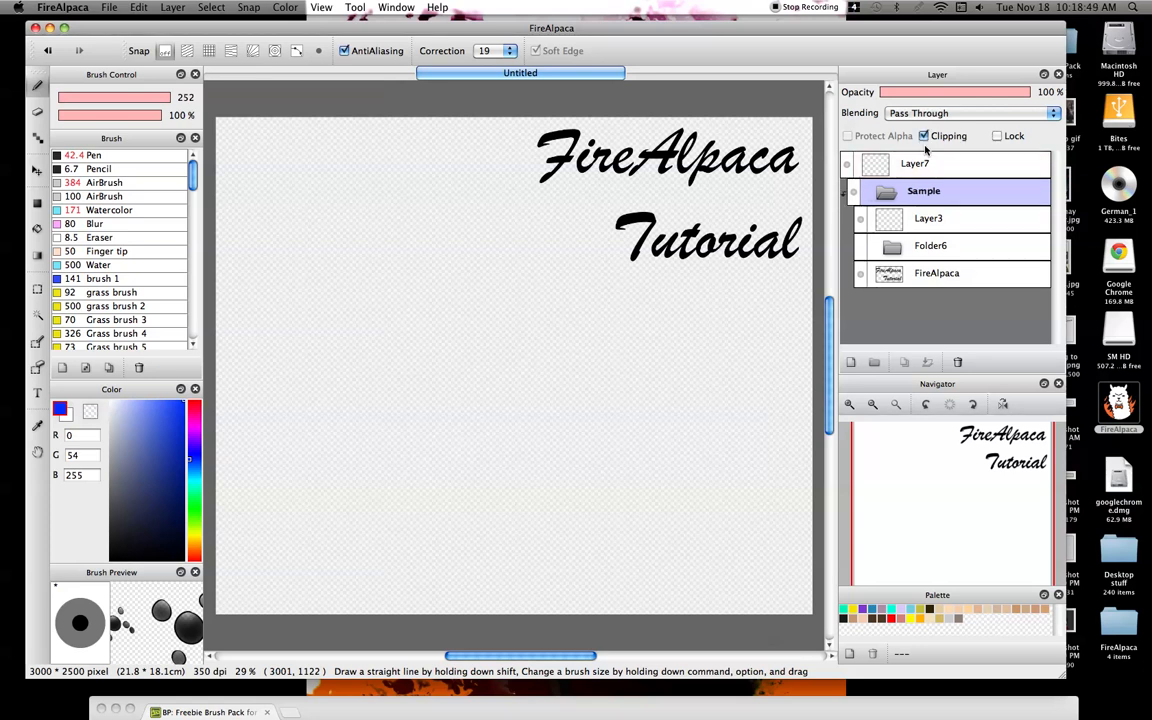
left_click(924, 136)
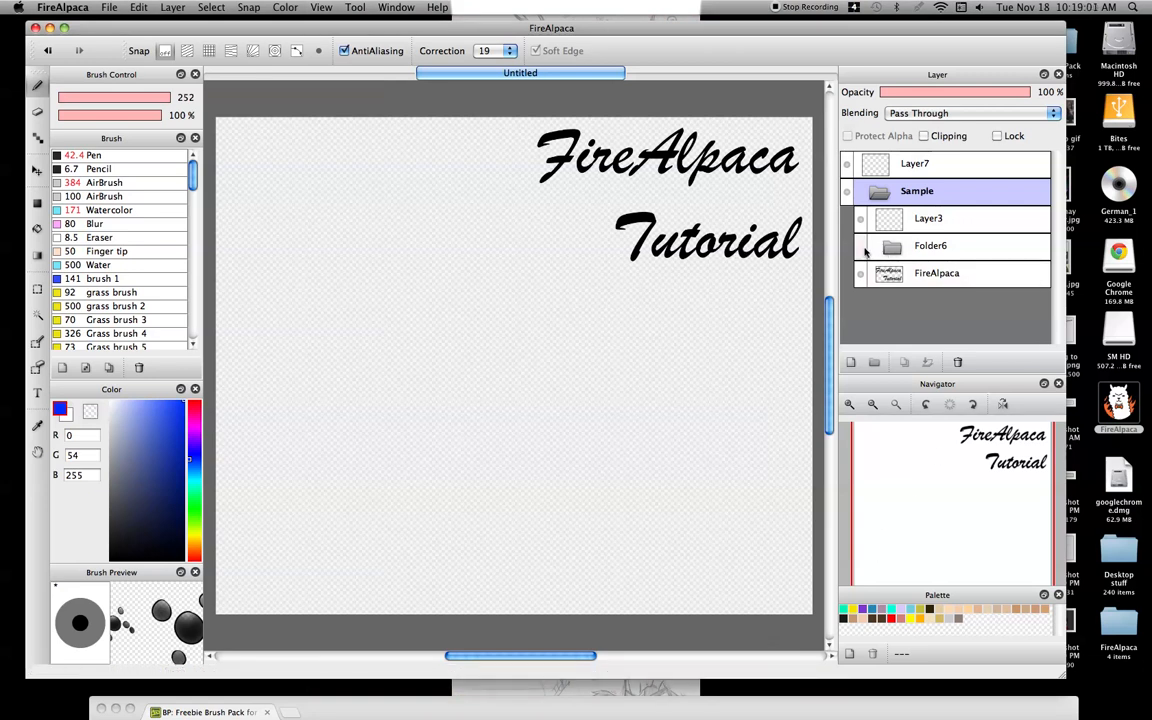
- Add a layer above Layer3 in the Sample folder and draw a blue zigzag on it with the Pen brush
left_click(925, 218)
left_click(851, 362)
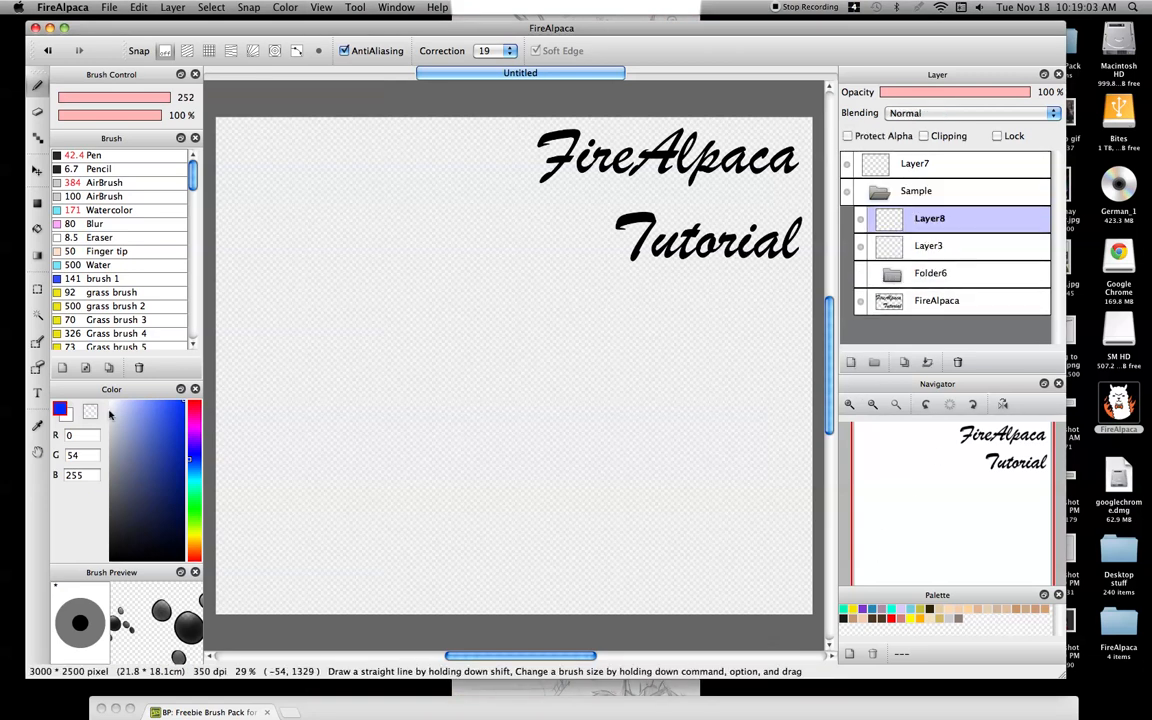
left_click(75, 155)
mouse_move(390, 198)
left_mouse_down()
mouse_move(494, 290)
mouse_move(313, 237)
mouse_move(362, 338)
left_mouse_up()
mouse_move(654, 478)
left_mouse_down()
mouse_move(599, 479)
mouse_move(286, 376)
mouse_move(369, 520)
left_mouse_up()
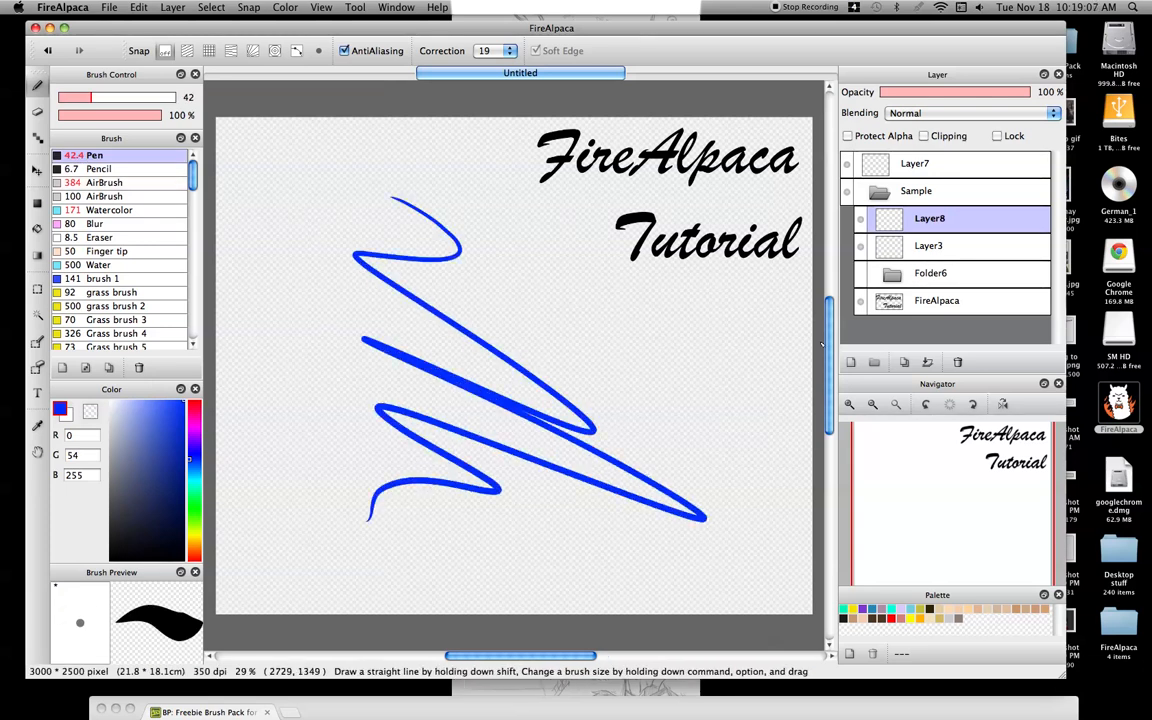
- Paint a thick green zigzag on Layer3 with the Pen at size 287 and colour R 0, G 255, B 66
left_click(890, 251)
left_click(193, 495)
left_click_drag(191, 402, 188, 396)
left_click_drag(103, 98, 171, 99)
mouse_move(593, 327)
left_mouse_down()
mouse_move(465, 561)
mouse_move(440, 290)
mouse_move(400, 572)
left_mouse_up()
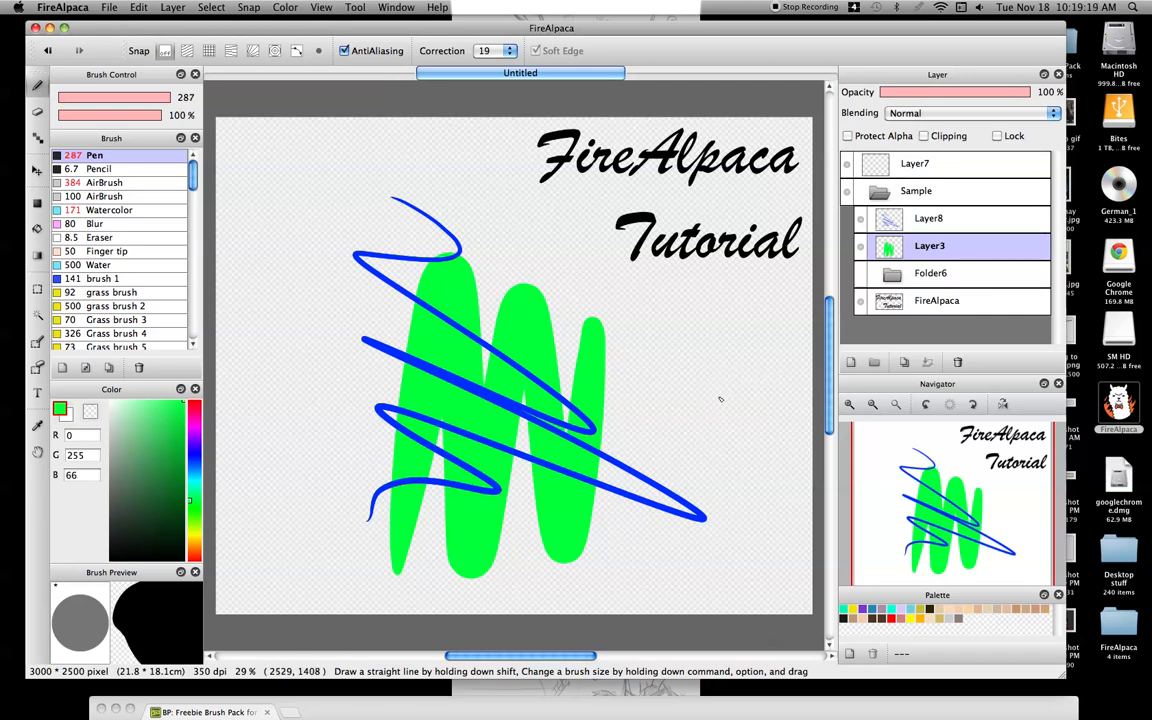
- Turn on Clipping, Protect Alpha and Lock for Layer8, the blue zigzag layer
left_click(879, 228)
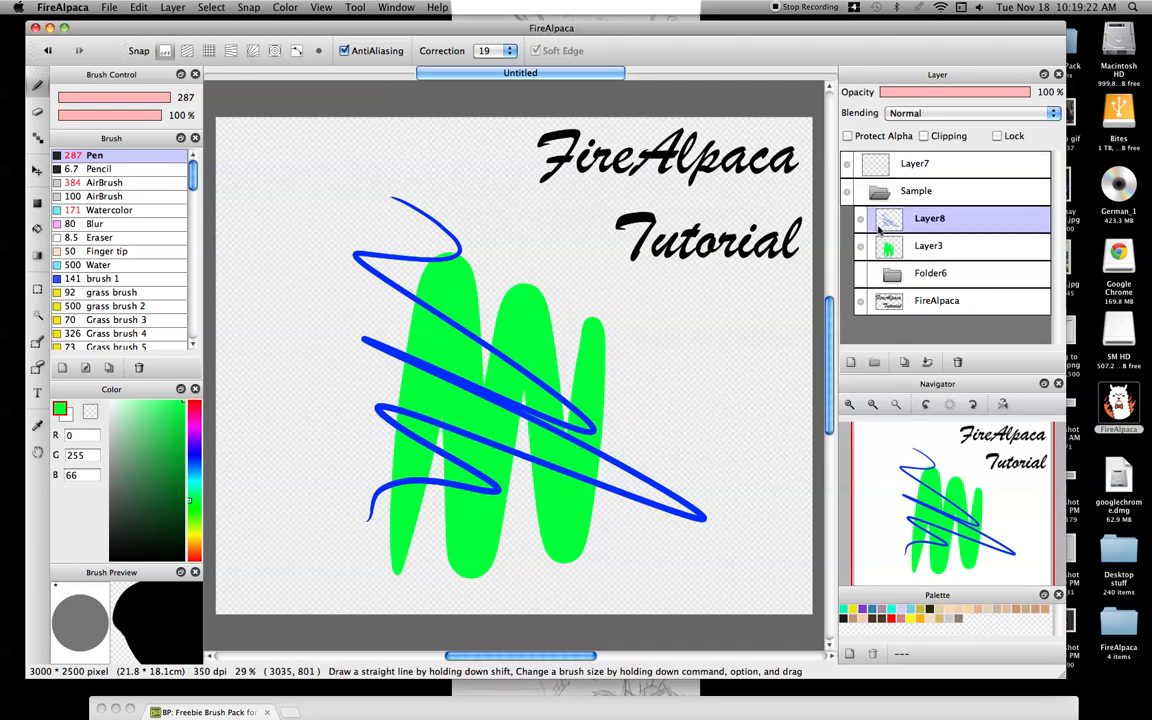
left_click(925, 136)
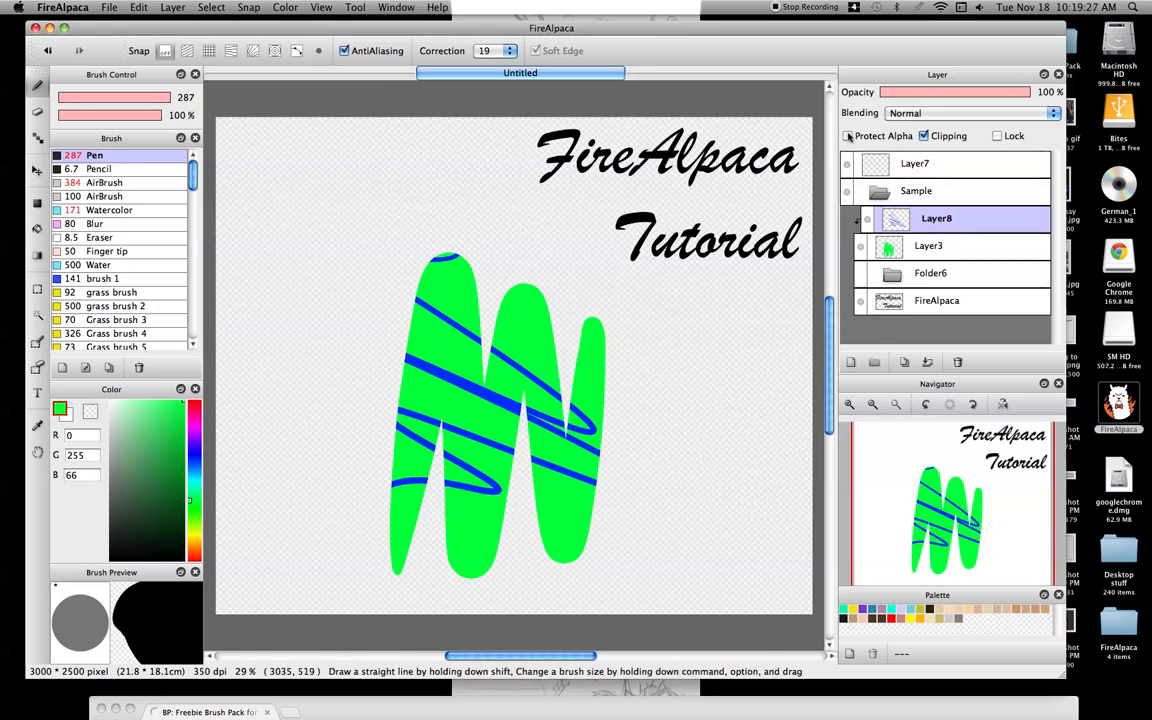
left_click(522, 358)
left_click(47, 50)
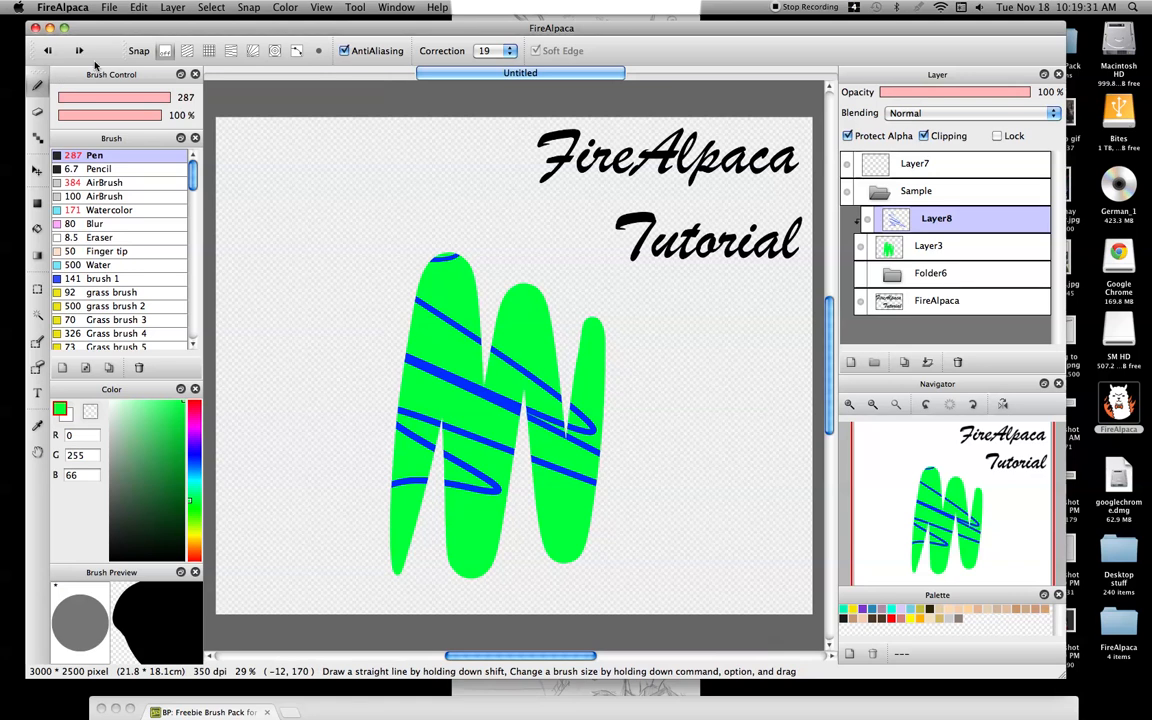
left_click(996, 135)
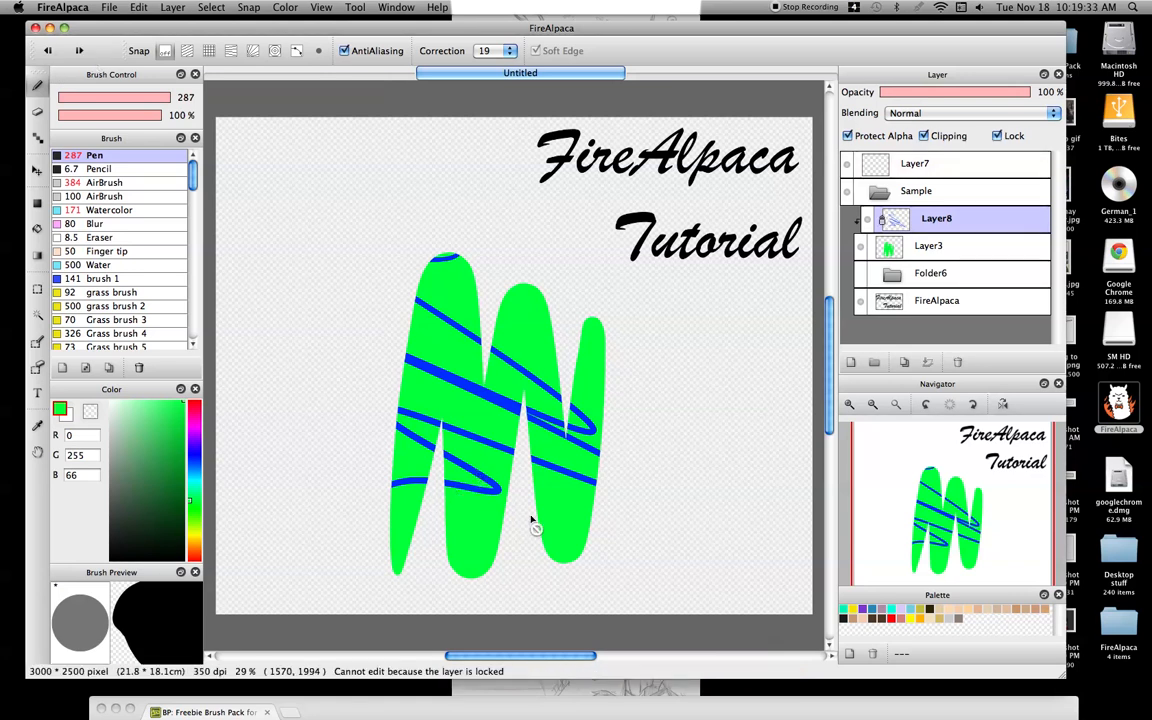
- Turn off Clipping, Protect Alpha and Lock for Layer8
left_click(923, 135)
left_click(875, 138)
left_click(997, 135)
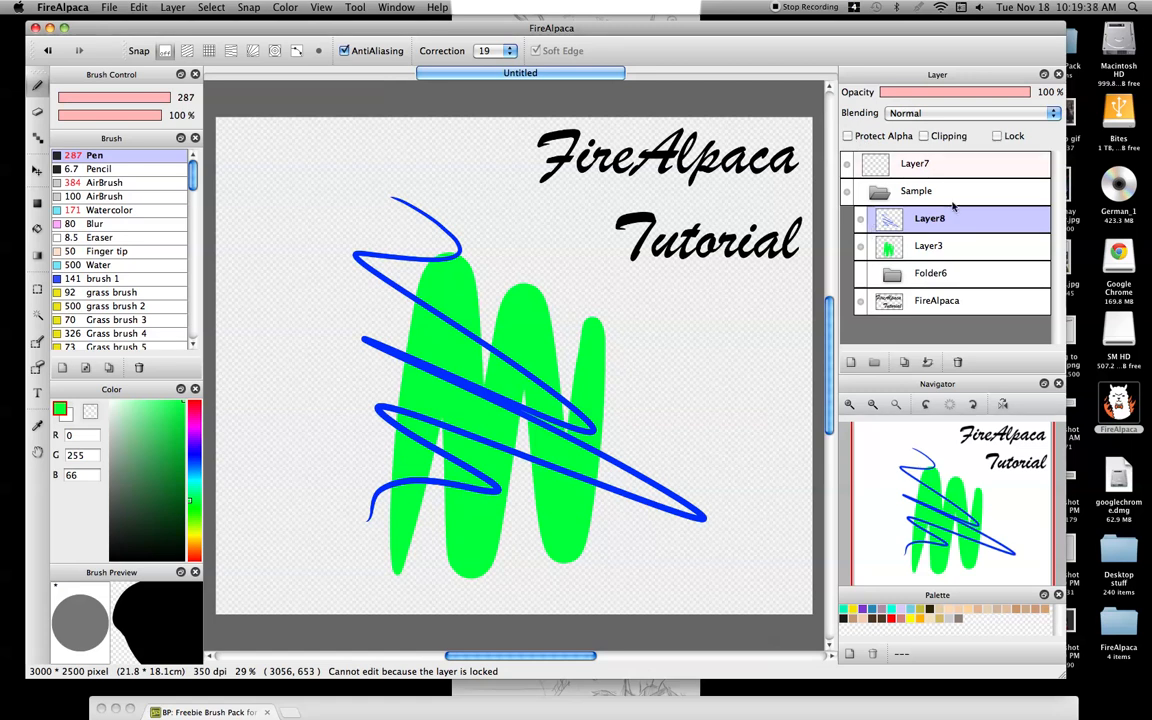
- Delete Layer8 with the blue zigzag and collapse the Sample folder
left_click(958, 363)
left_click(890, 220)
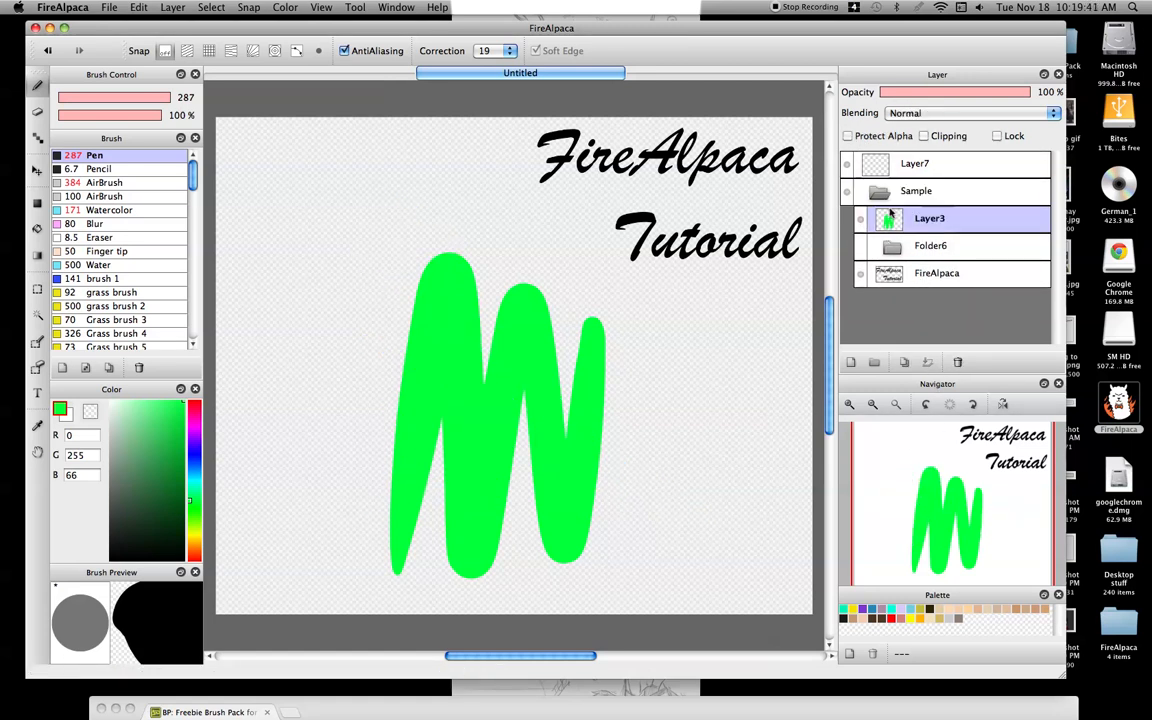
left_click(878, 192)
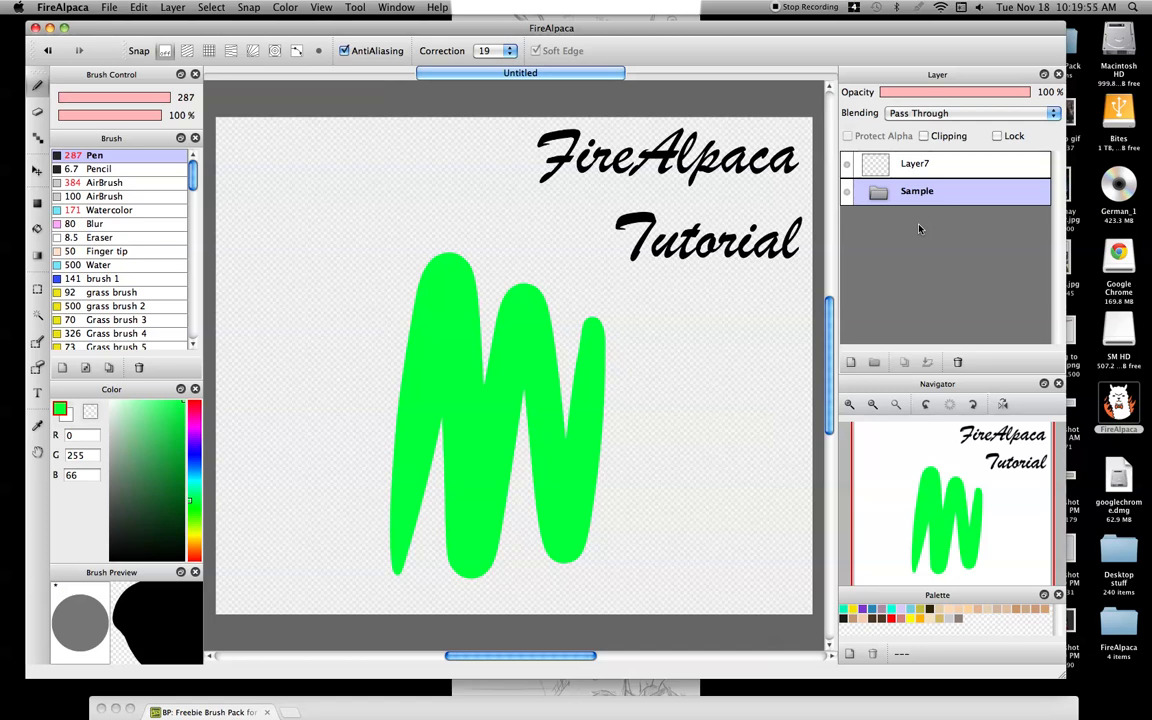
- Add the text "Section 3" in Brush Script MT at 72 pt, coloured R 108, G 116, B 110, and place it in the canvas's upper-left corner
left_click(114, 490)
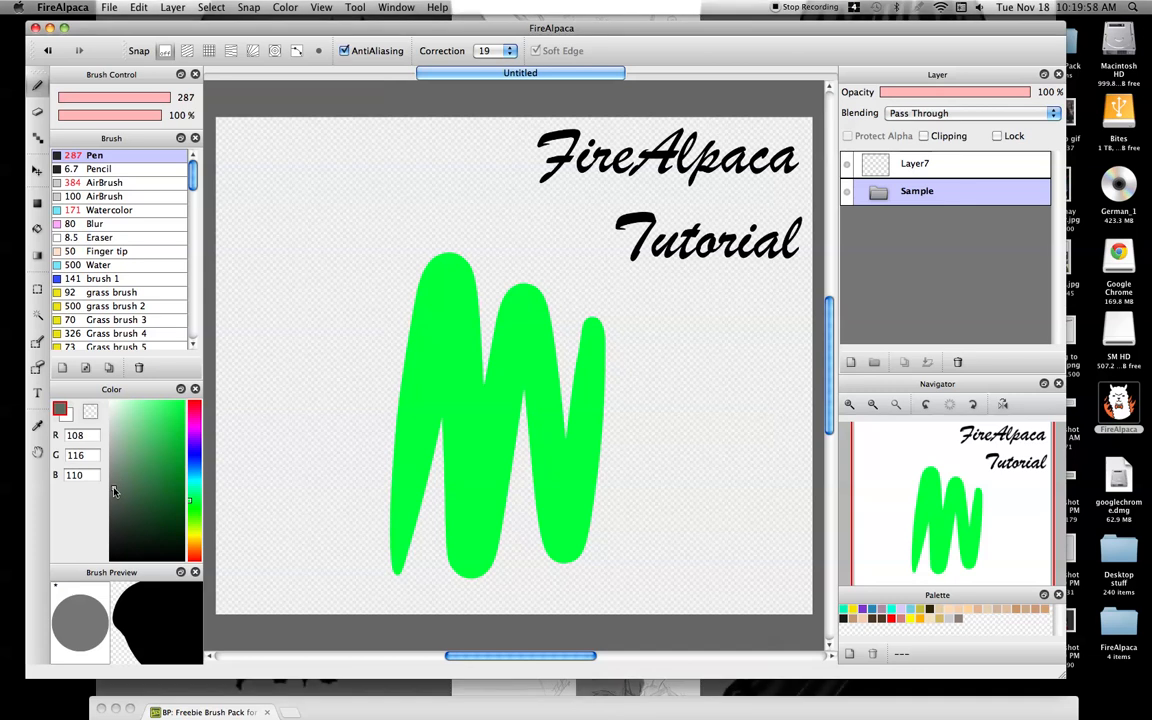
left_click(37, 392)
left_click(282, 187)
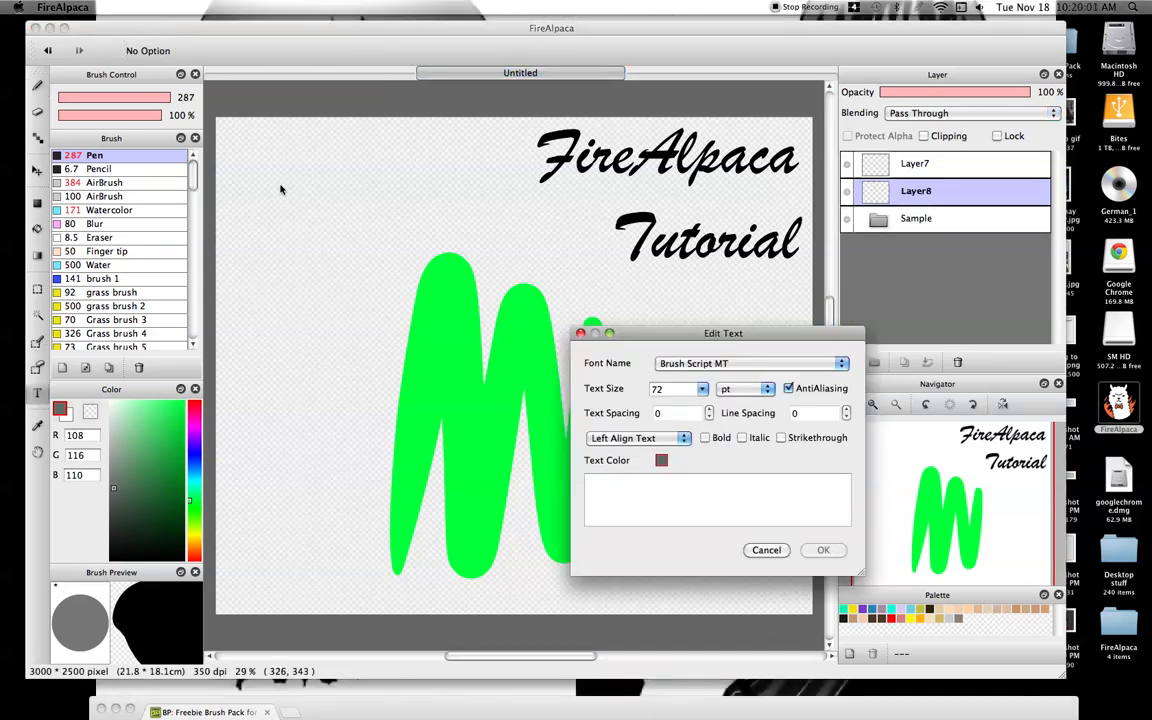
type("Sec")
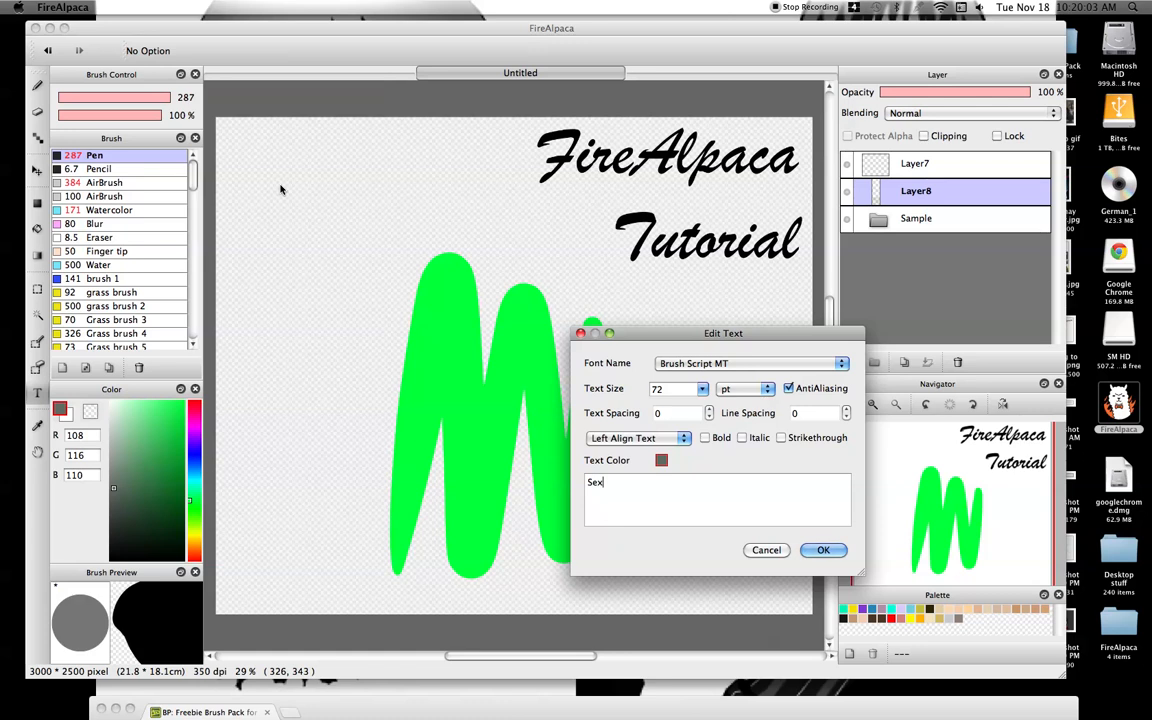
type("tion 3")
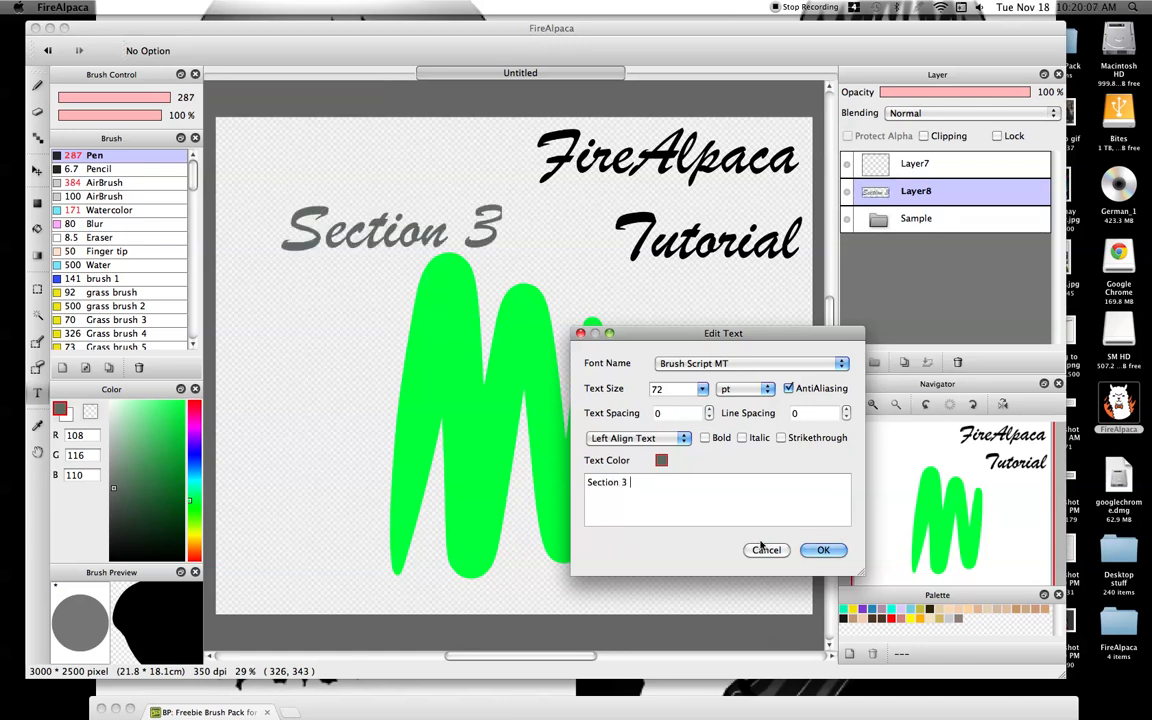
left_click(822, 550)
left_click_drag(355, 225, 300, 162)
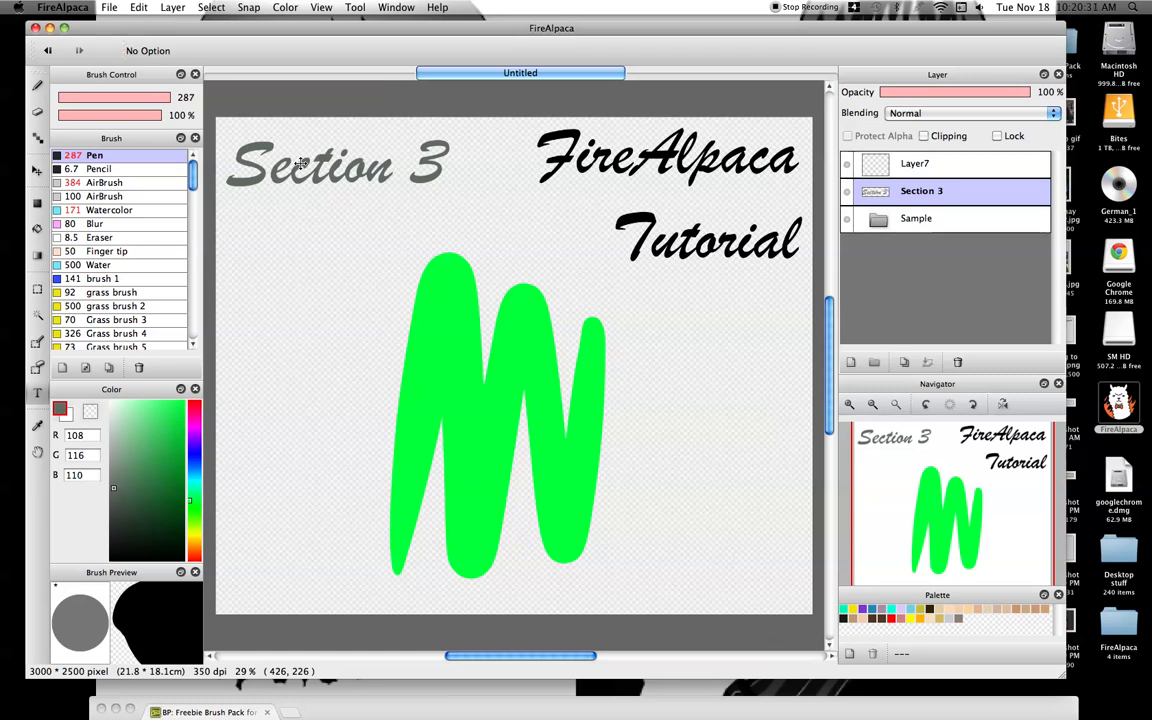
- Delete the size 171 Watercolor brush from the brush list
left_click(104, 213)
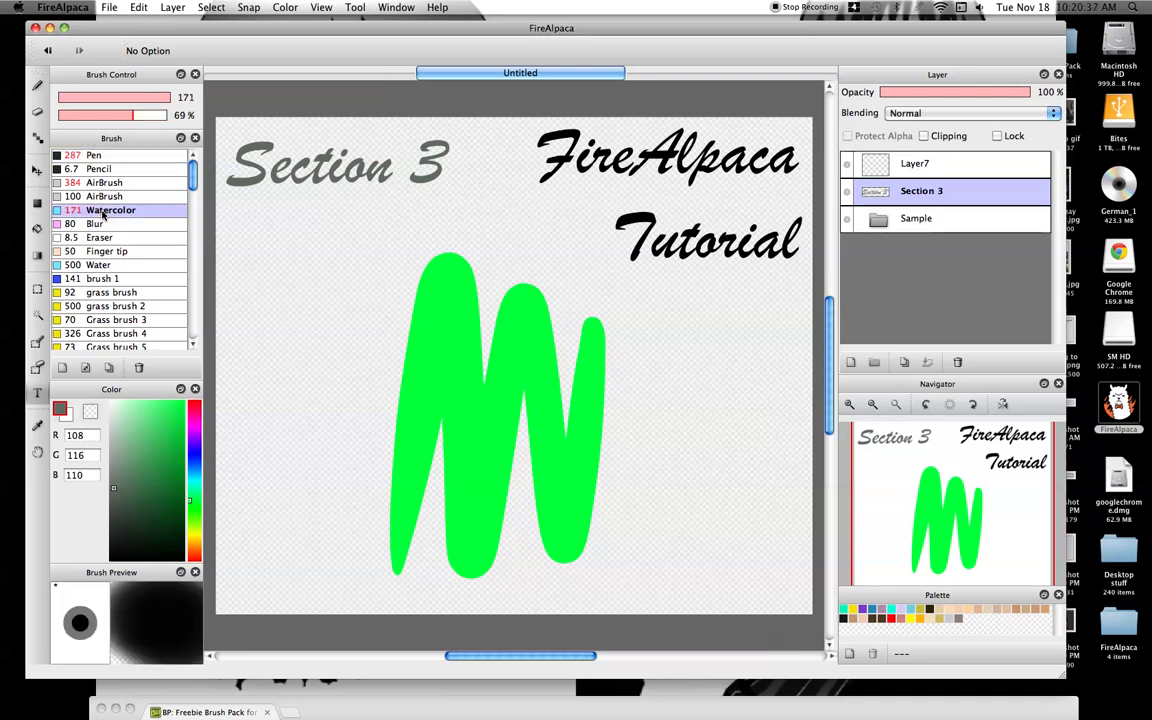
left_click(140, 369)
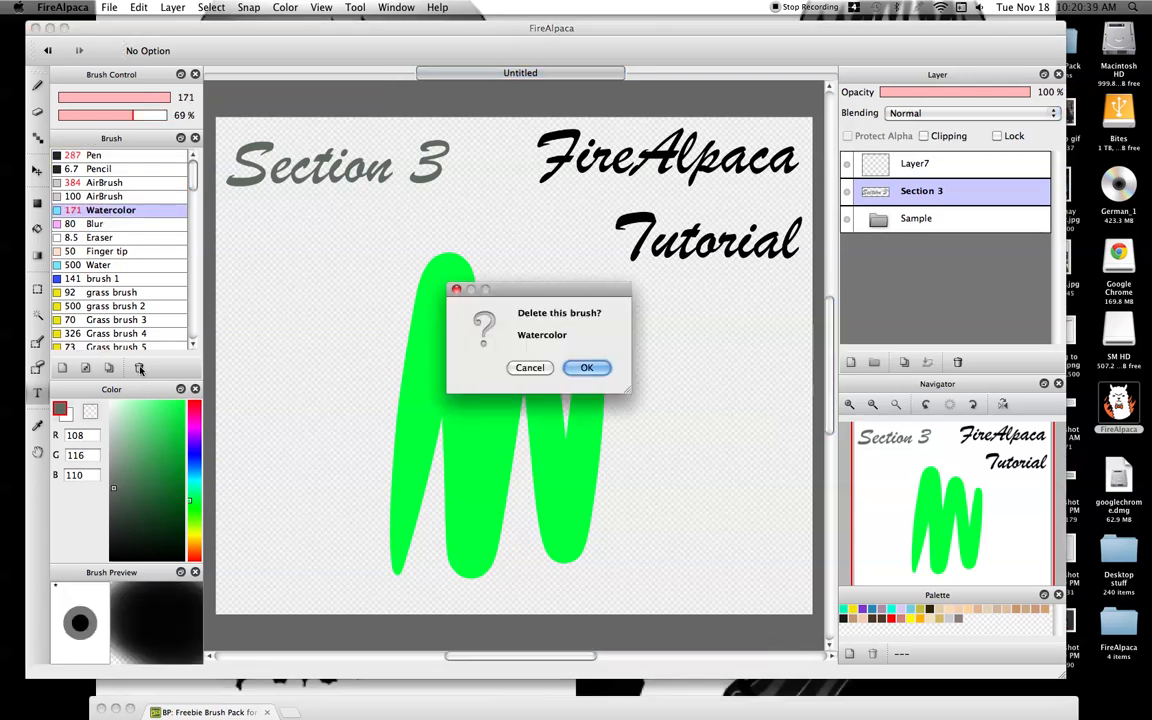
left_click(589, 368)
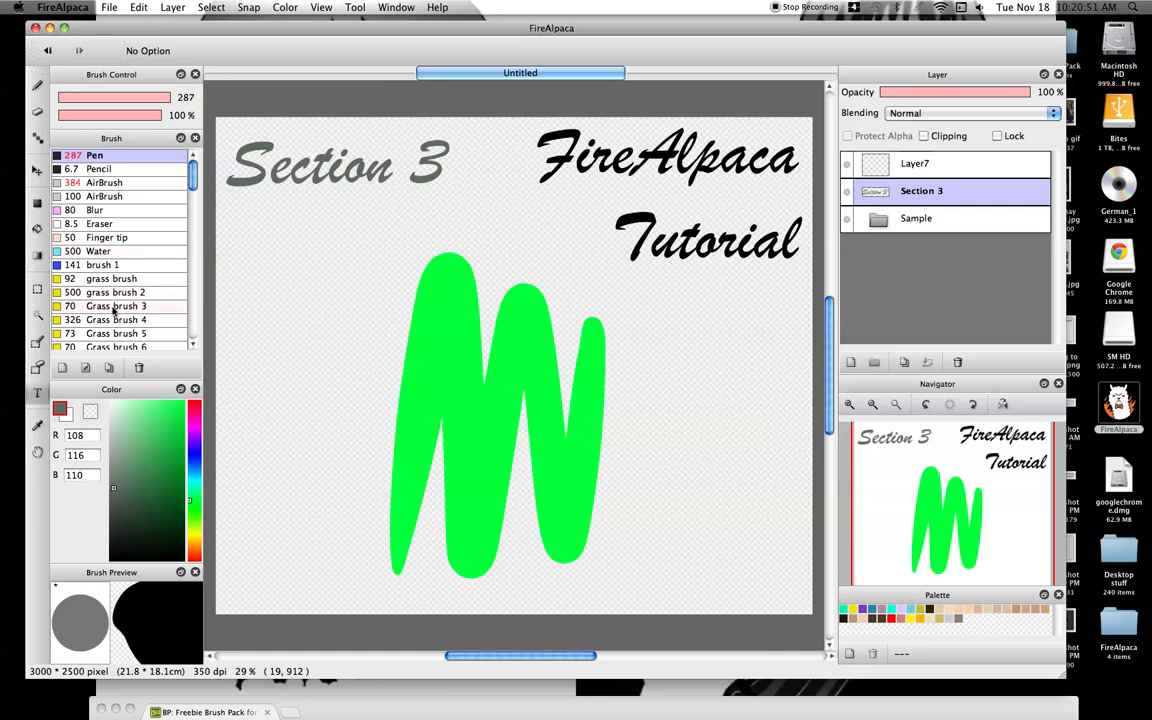
- Start a new brush, enter the name Watercolor and set its type to Watercolor
left_click(62, 368)
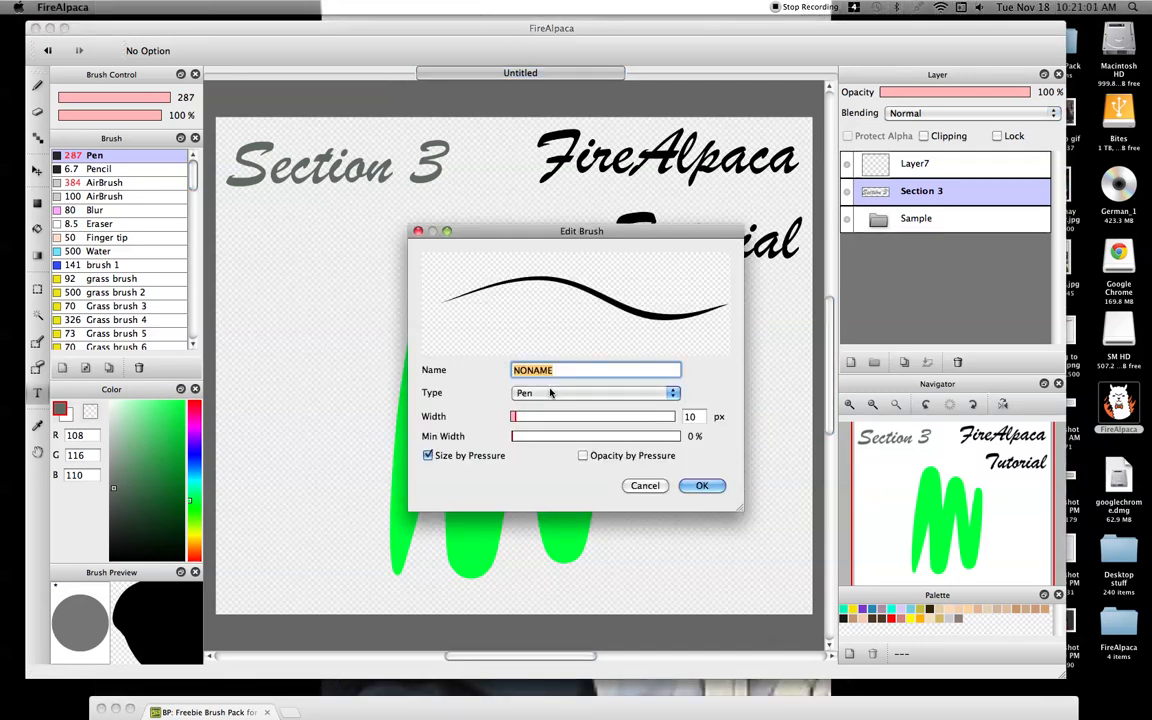
type("Watervcolor")
left_click(590, 396)
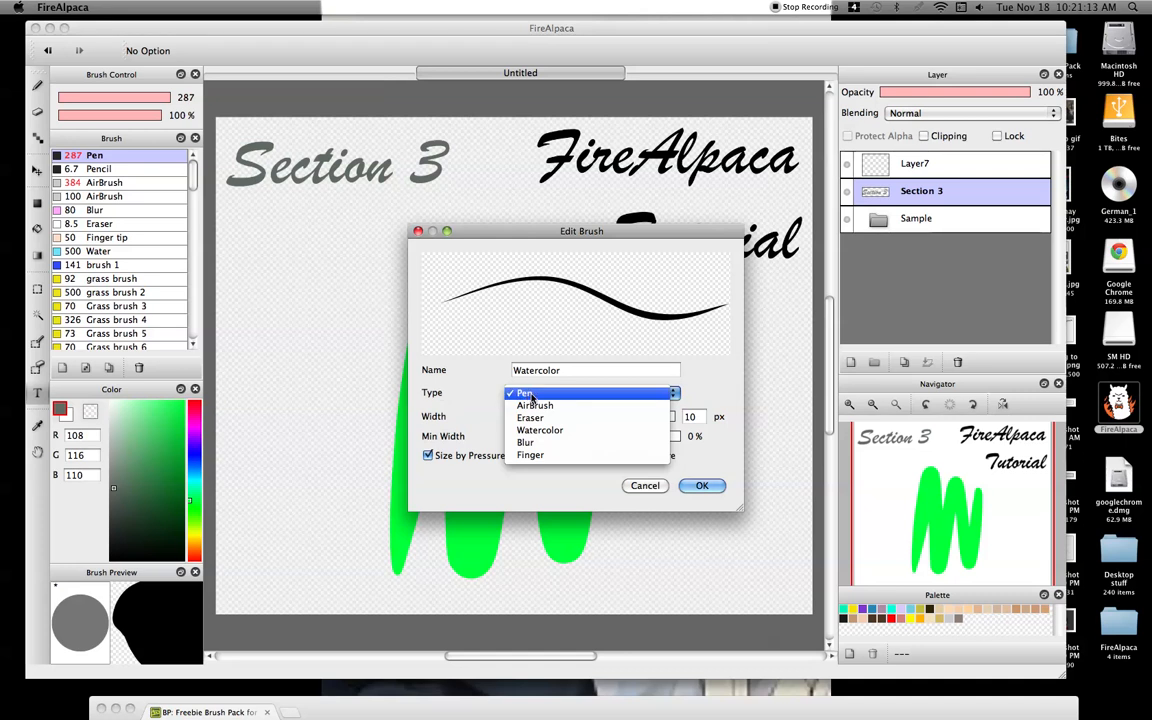
left_click(557, 431)
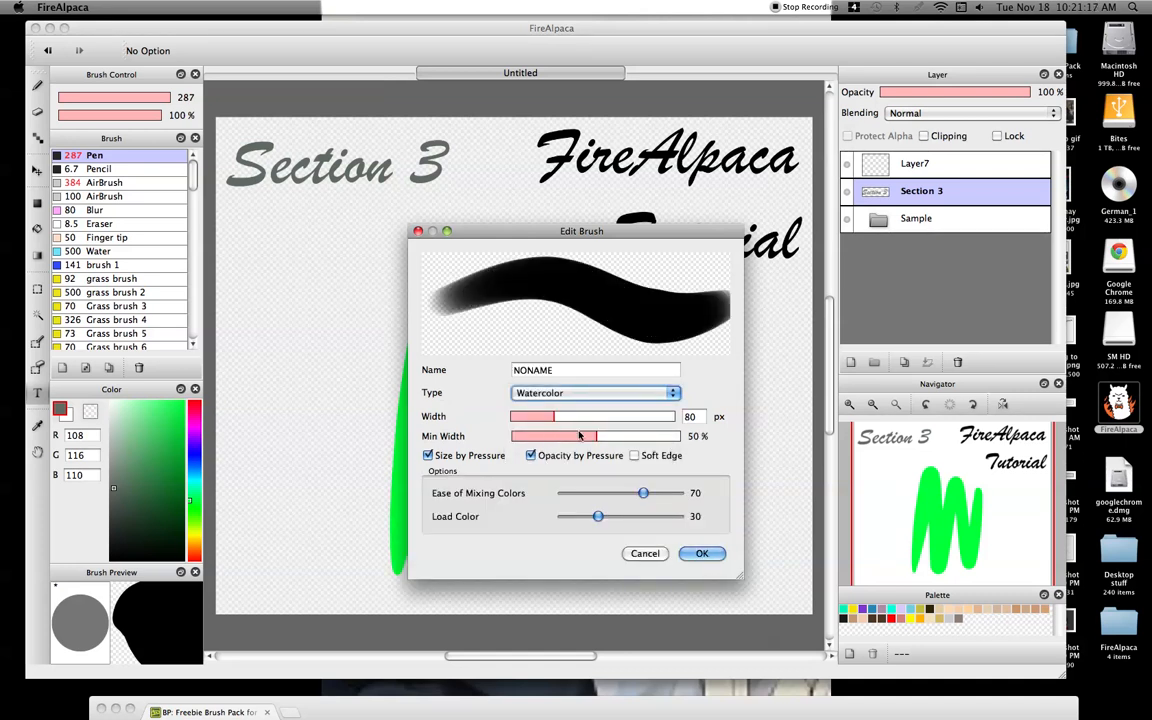
- Enable Soft Edge for the new brush, set its minimum width to 40 %, and rename it from NONAME to Watercolor
left_click(635, 456)
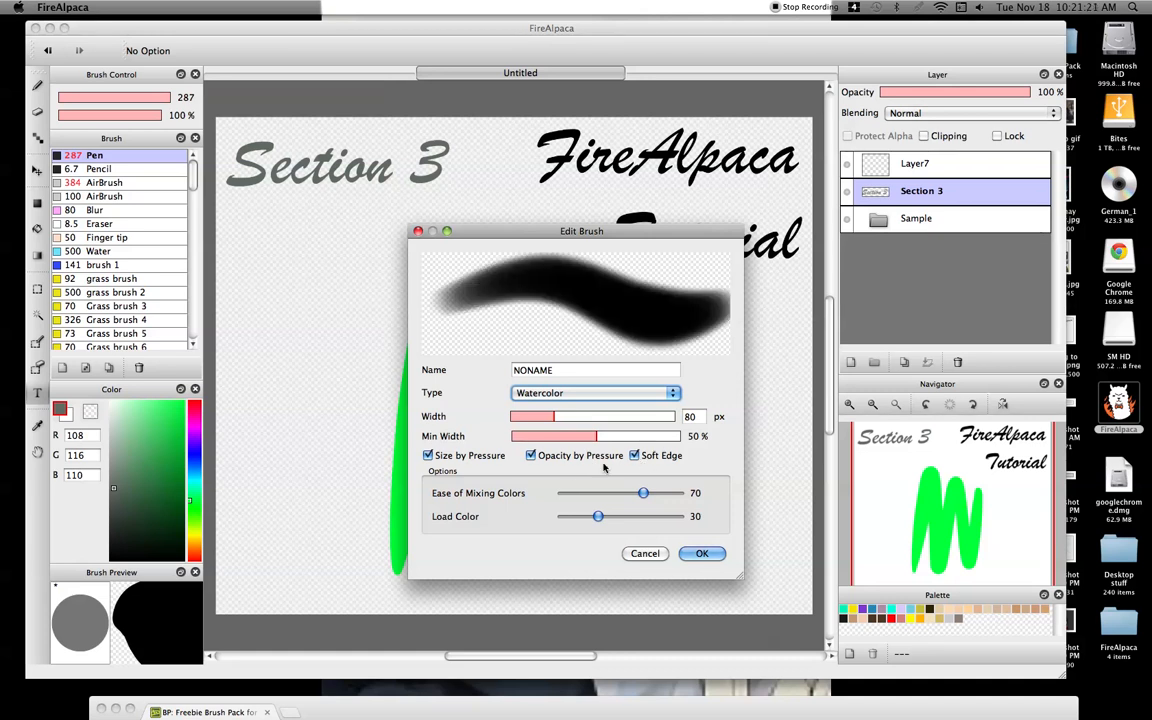
mouse_move(598, 516)
left_mouse_down()
mouse_move(647, 496)
mouse_move(599, 517)
left_mouse_up()
mouse_move(523, 441)
left_mouse_down()
mouse_move(502, 445)
mouse_move(697, 436)
mouse_move(580, 440)
left_mouse_up()
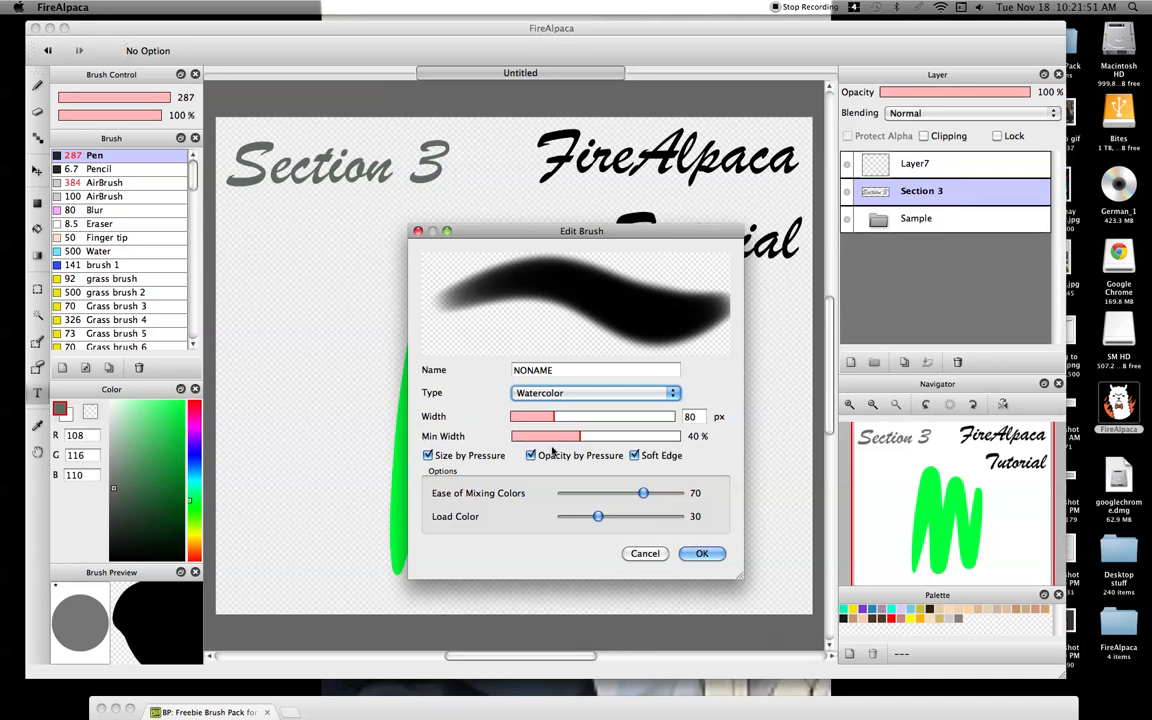
left_click_drag(556, 370, 497, 372)
type("Watercolor")
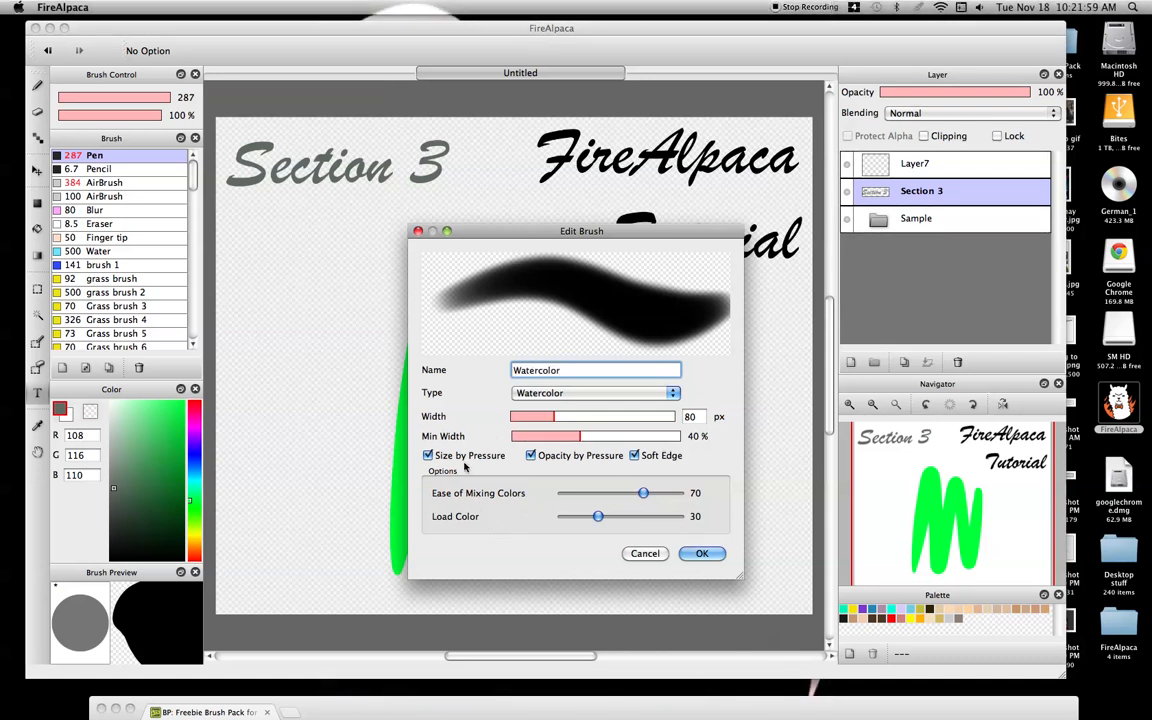
- Switch Size by Pressure and Opacity by Pressure off and back on to compare the brush's stroke preview
left_click(428, 456)
left_click(428, 456)
left_click(530, 456)
left_click(530, 456)
left_click(530, 456)
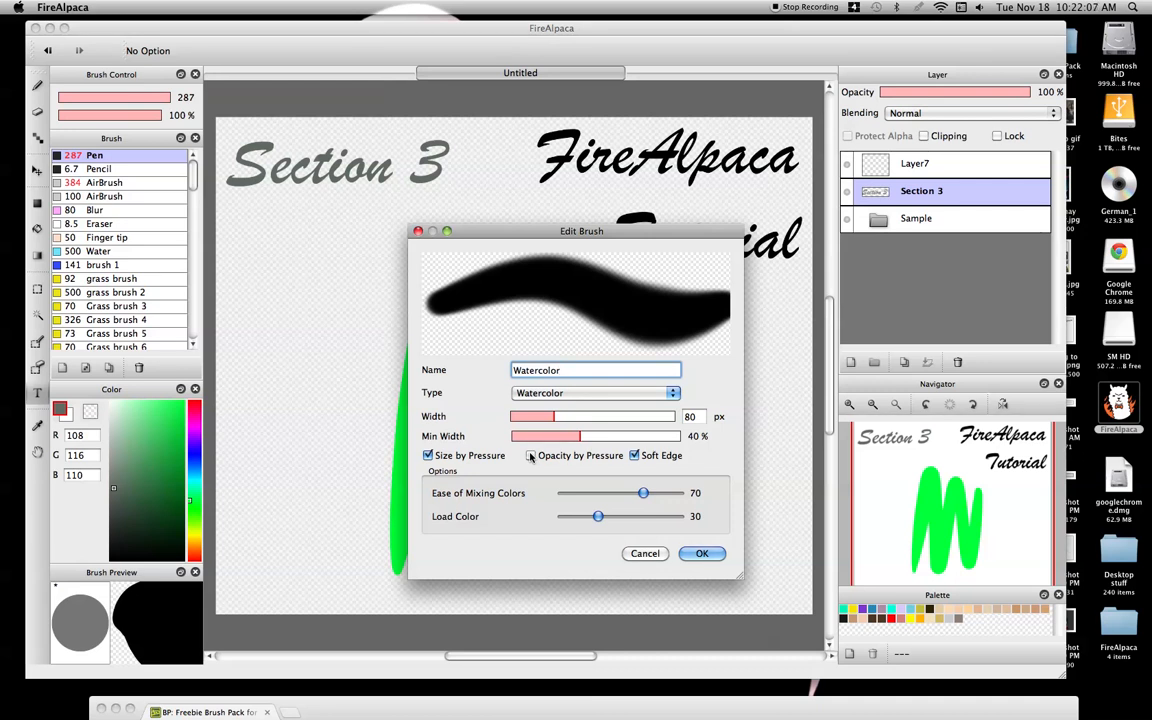
left_click(531, 456)
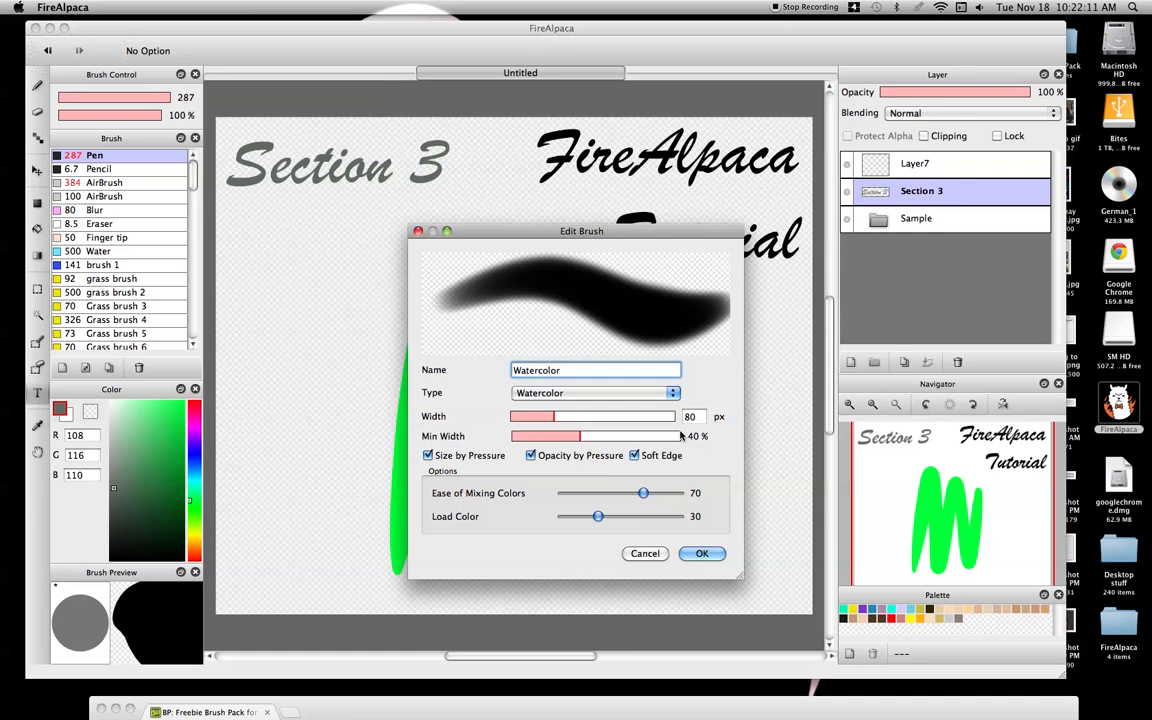
- Review the available brush types, keep Watercolor and save the new brush
left_click(591, 392)
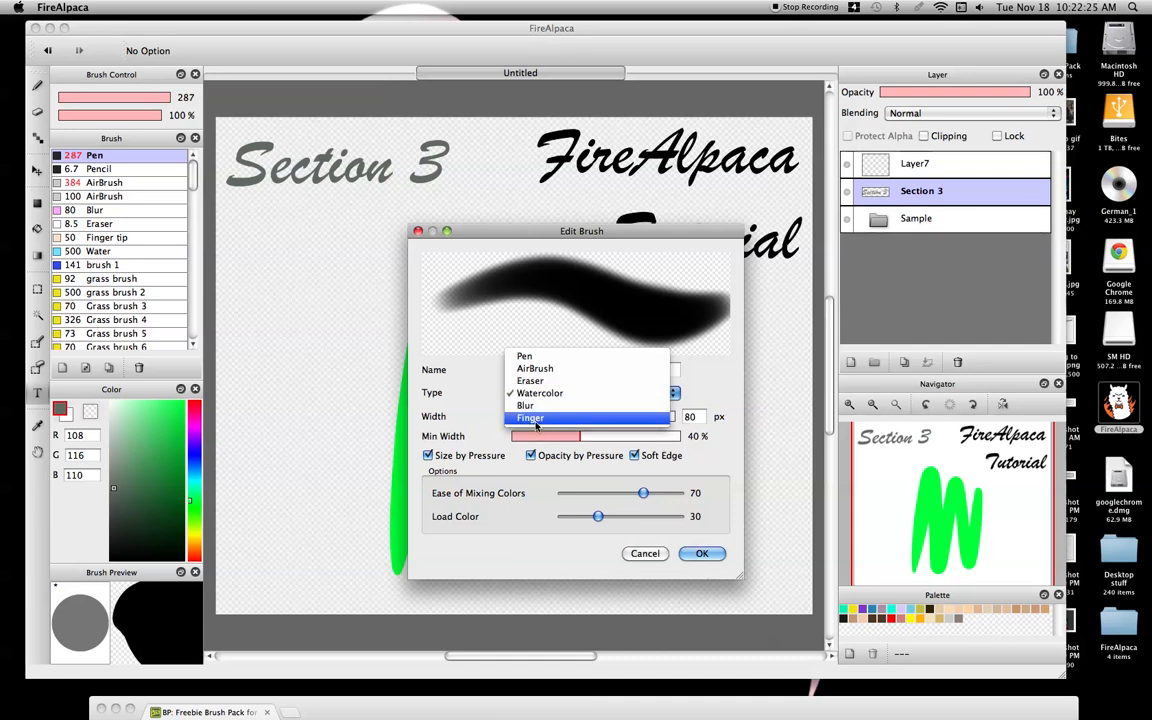
left_click(480, 424)
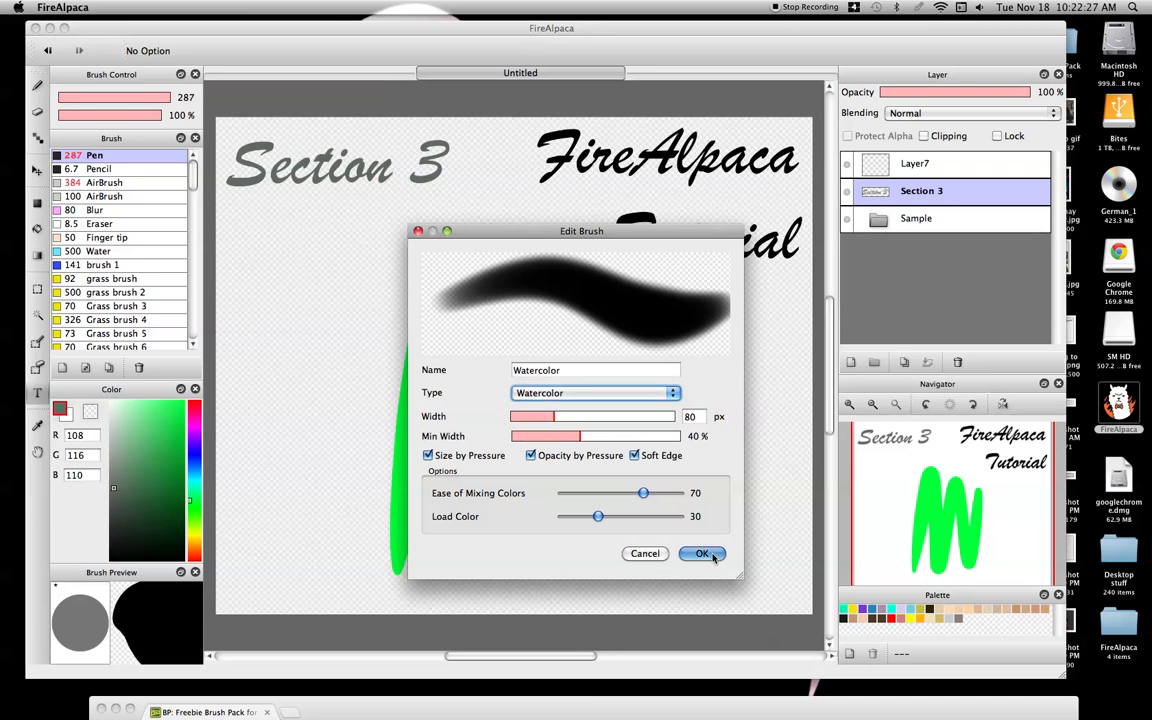
left_click(716, 558)
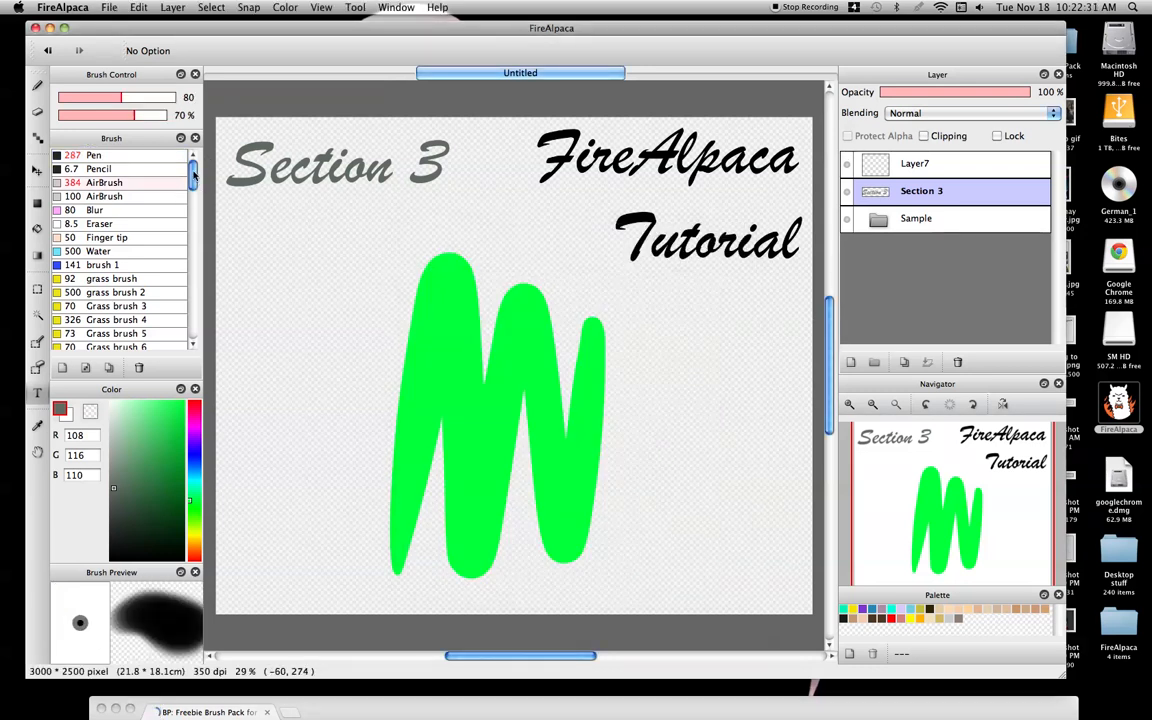
- Move the new Watercolor brush up from the end of the brush list to between the size 100 AirBrush and Blur
left_click_drag(194, 175, 181, 347)
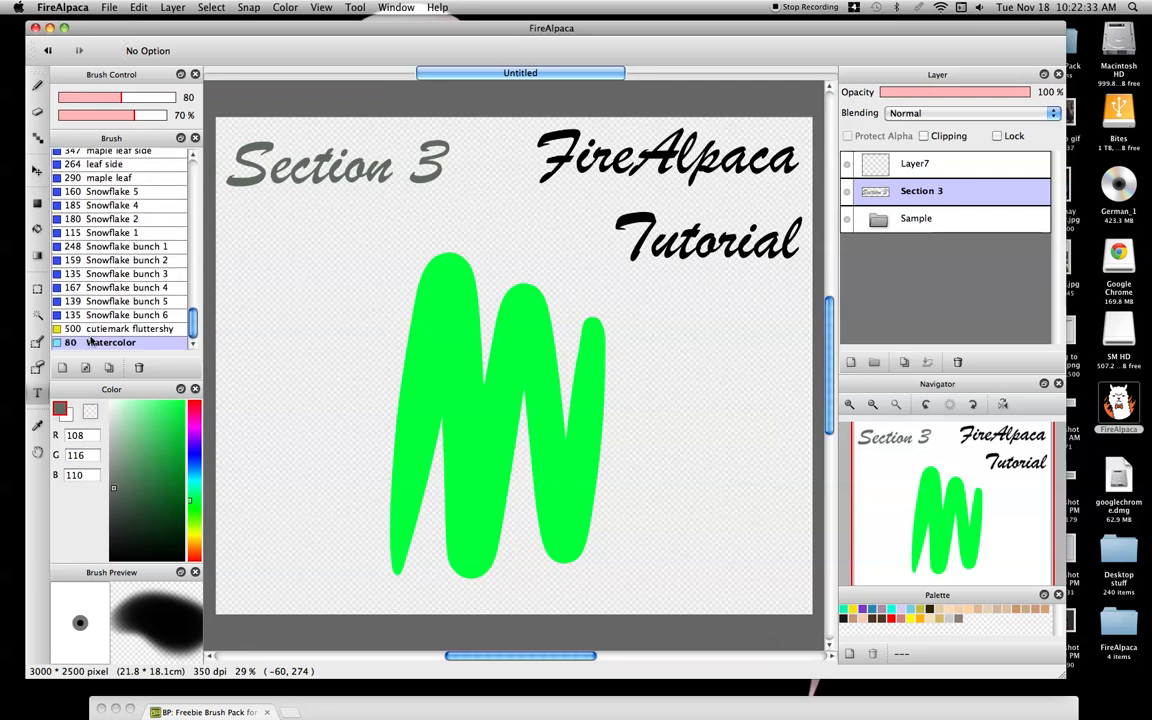
left_click_drag(97, 344, 106, 166)
scroll(192, 290, "up", 5)
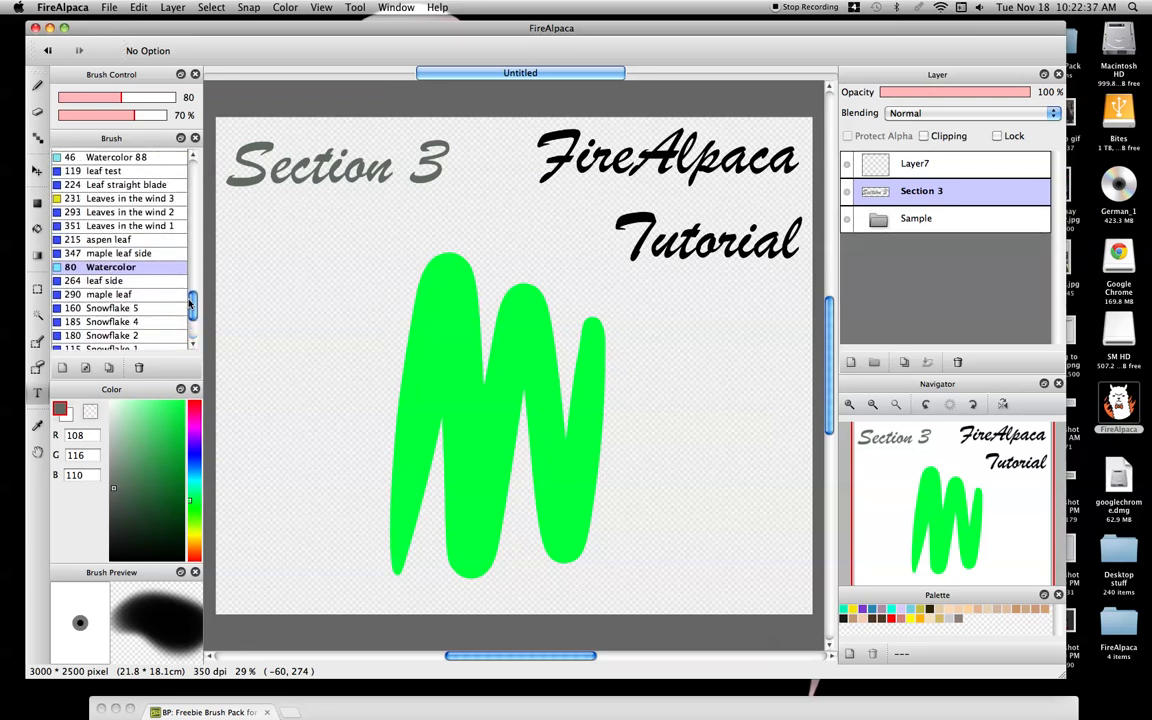
mouse_move(112, 308)
left_mouse_down()
mouse_move(125, 292)
mouse_move(110, 167)
left_mouse_up()
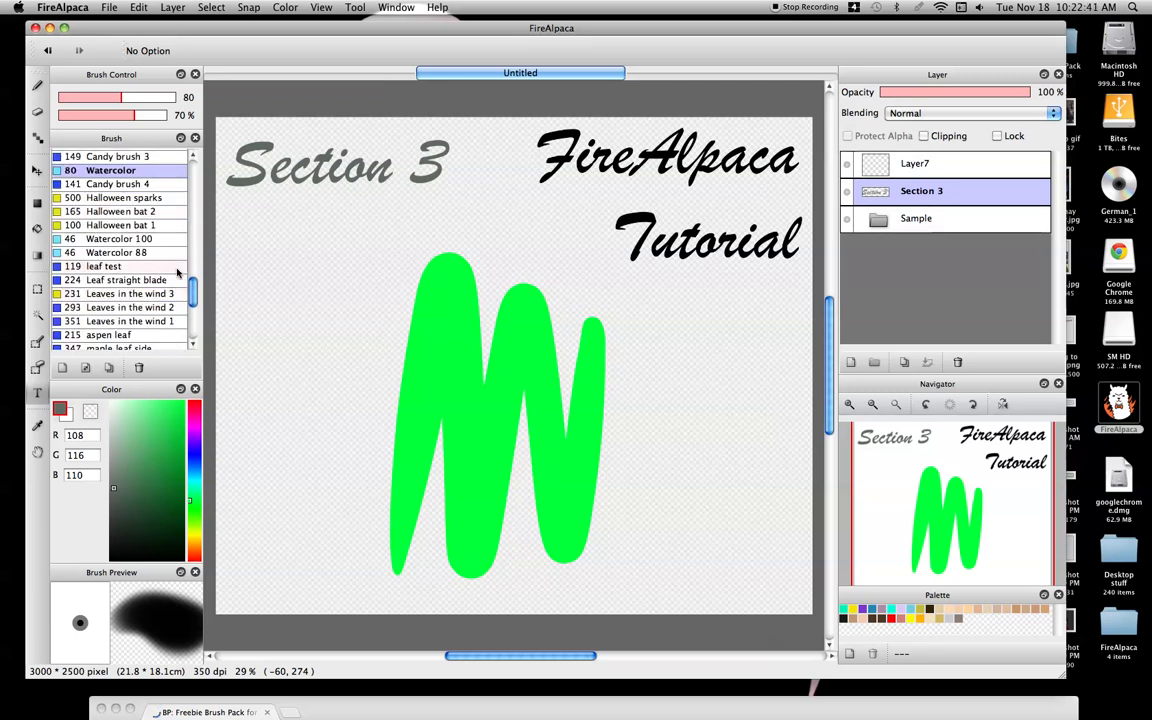
scroll(192, 290, "up", 5)
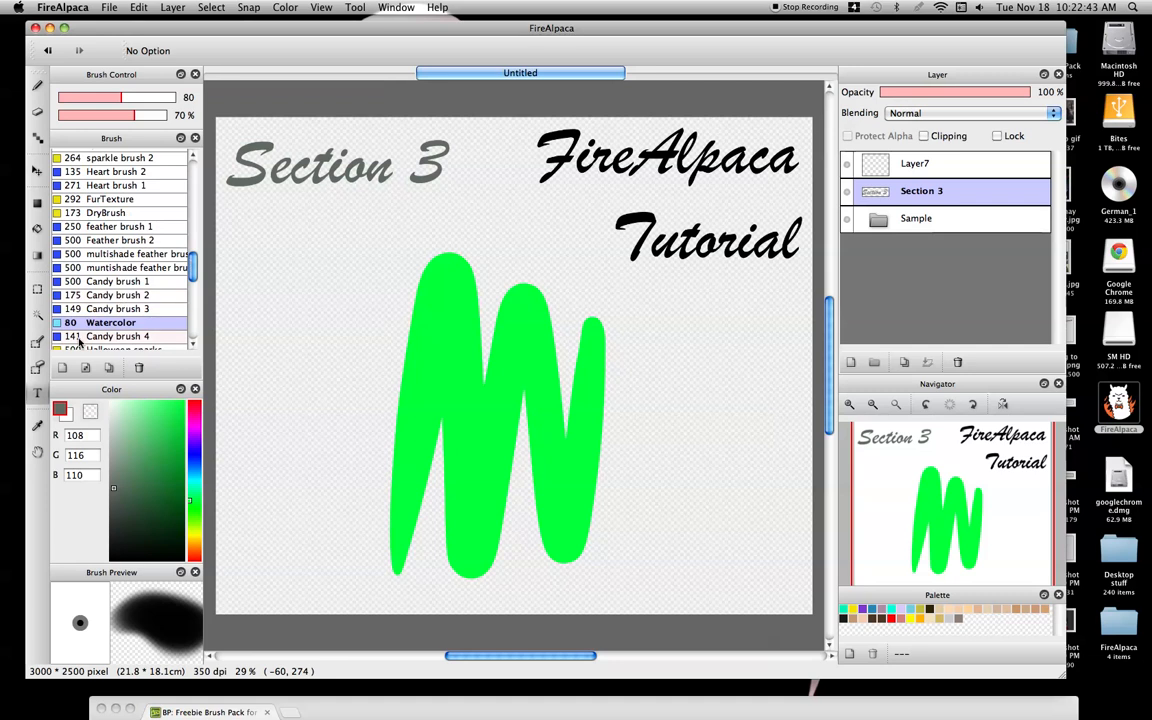
left_click_drag(98, 325, 117, 160)
scroll(160, 285, "up", 5)
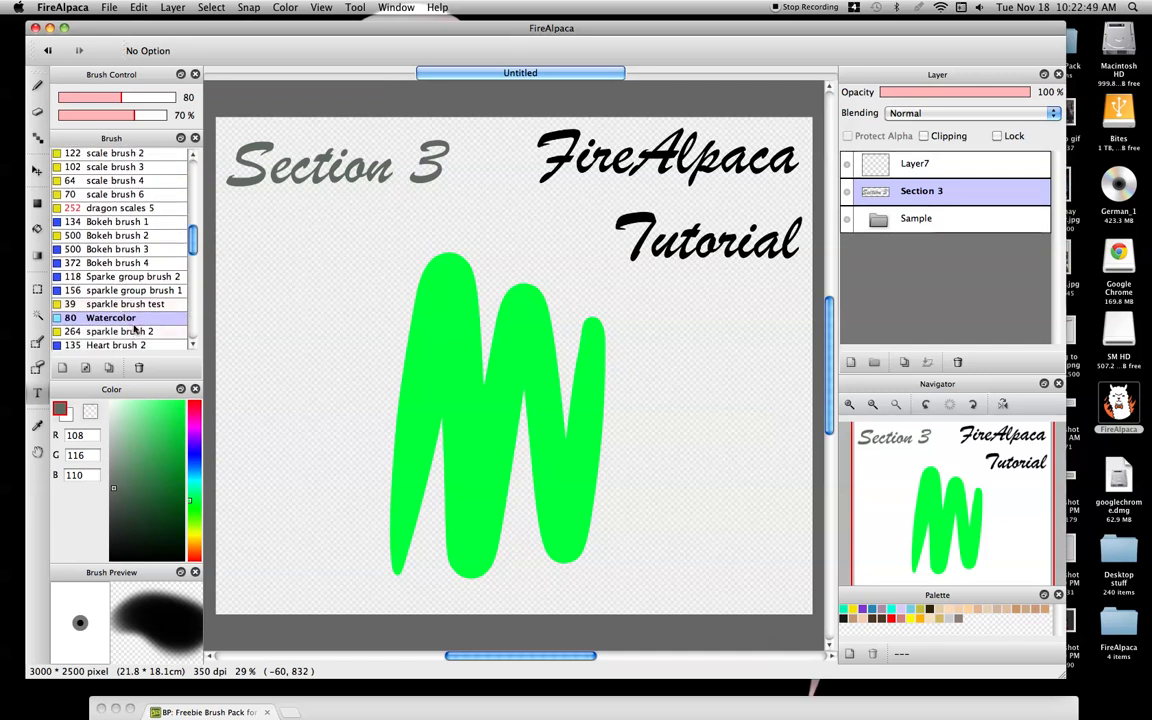
left_click_drag(122, 317, 116, 150)
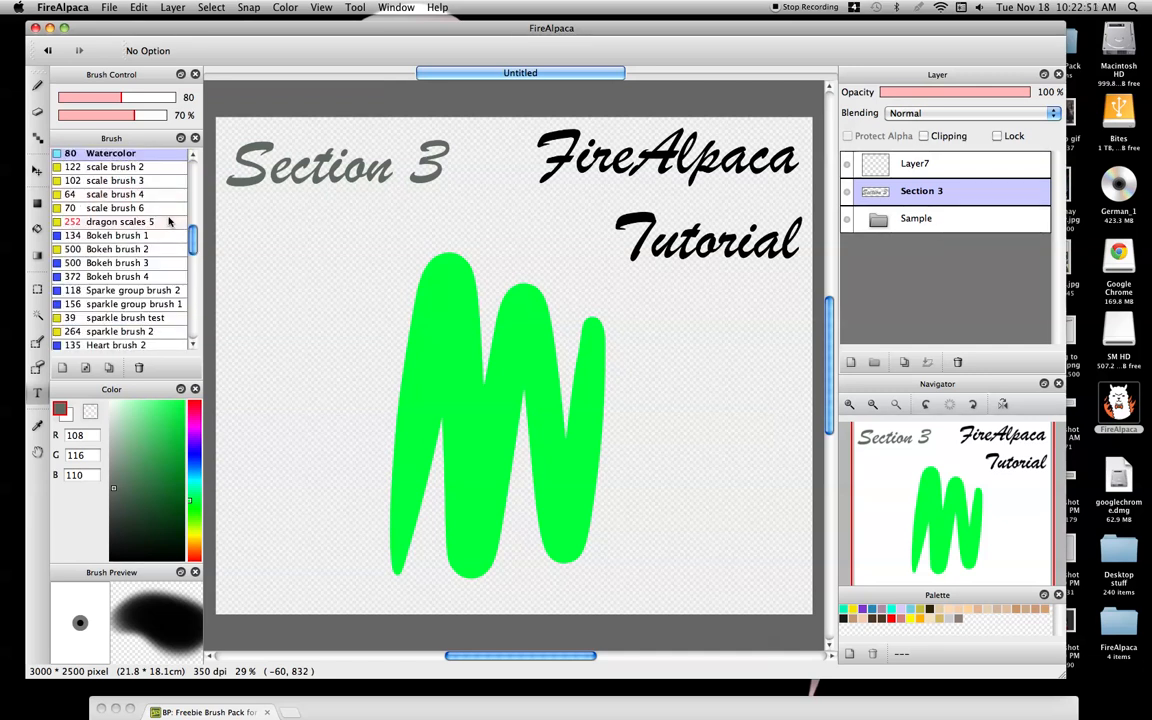
scroll(168, 221, "up", 6)
left_click_drag(107, 337, 114, 162)
scroll(193, 211, "up", 5)
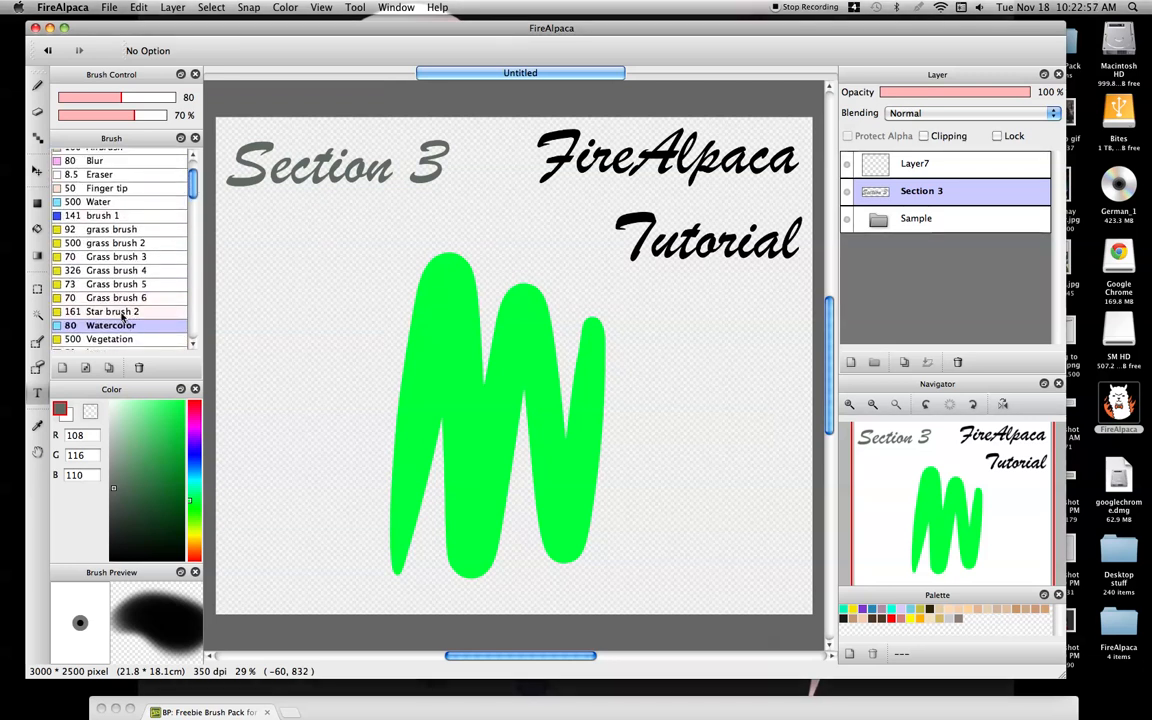
left_click_drag(127, 323, 123, 160)
scroll(190, 188, "up", 1)
scroll(190, 188, "up", 2)
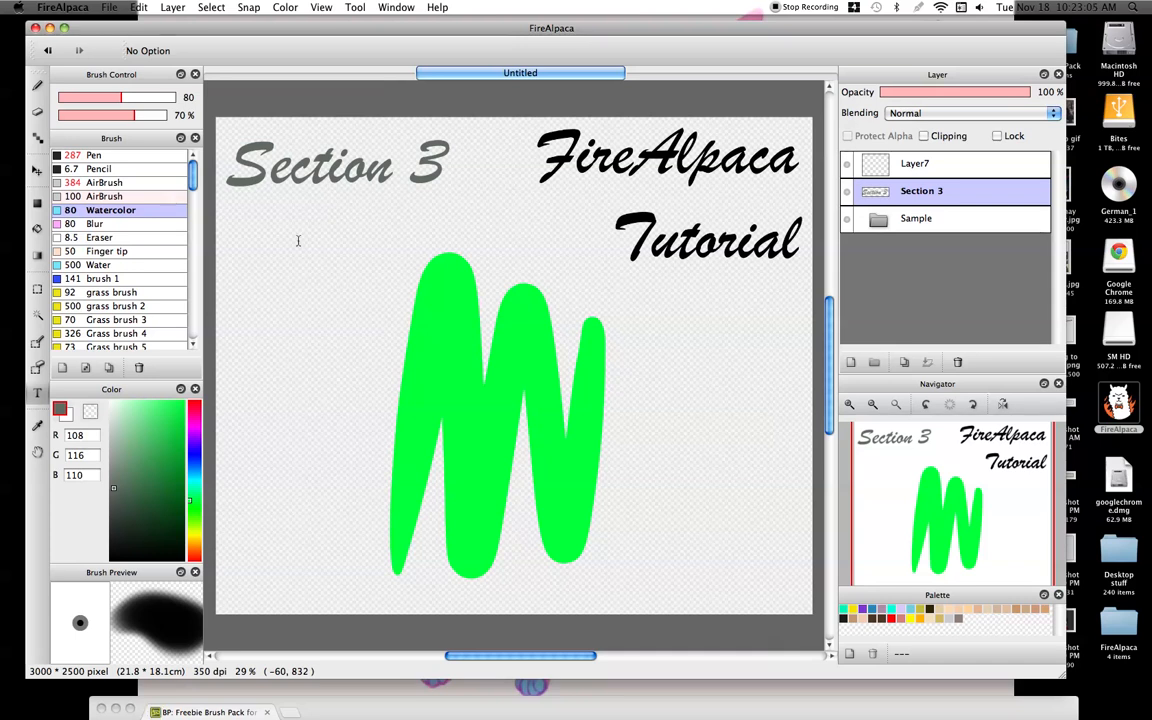
- Set the Blur brush's Blur Intensity to 77 and save the brush
left_click(93, 225)
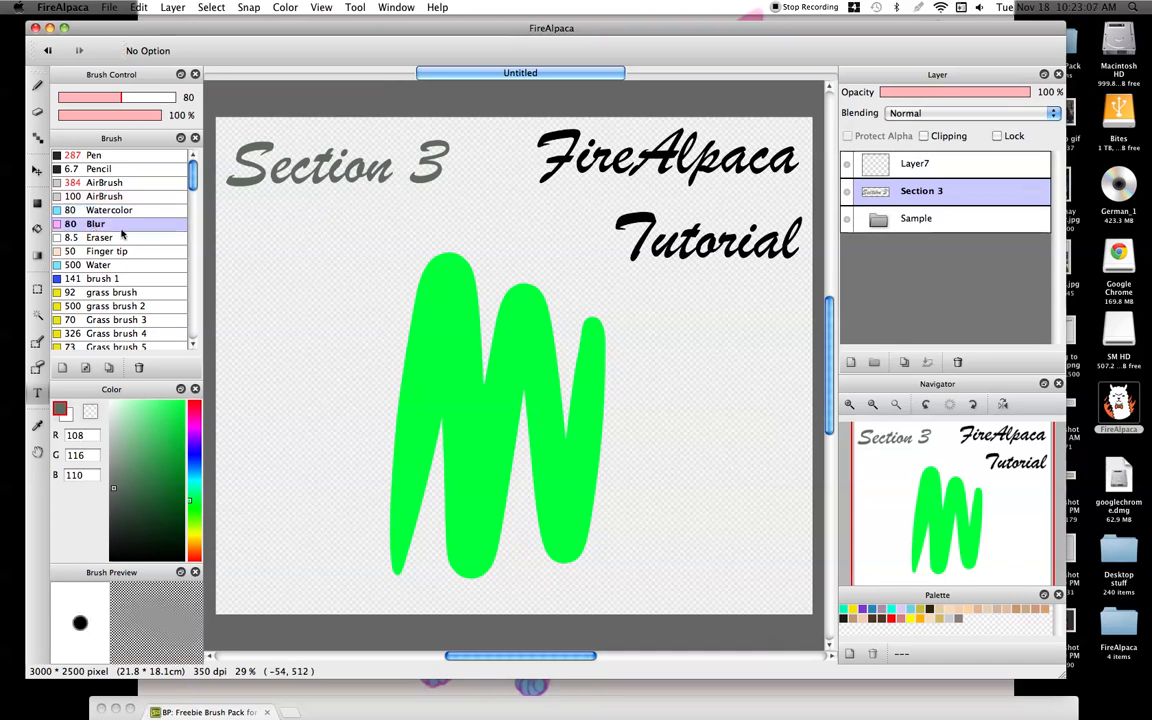
double_click(88, 226)
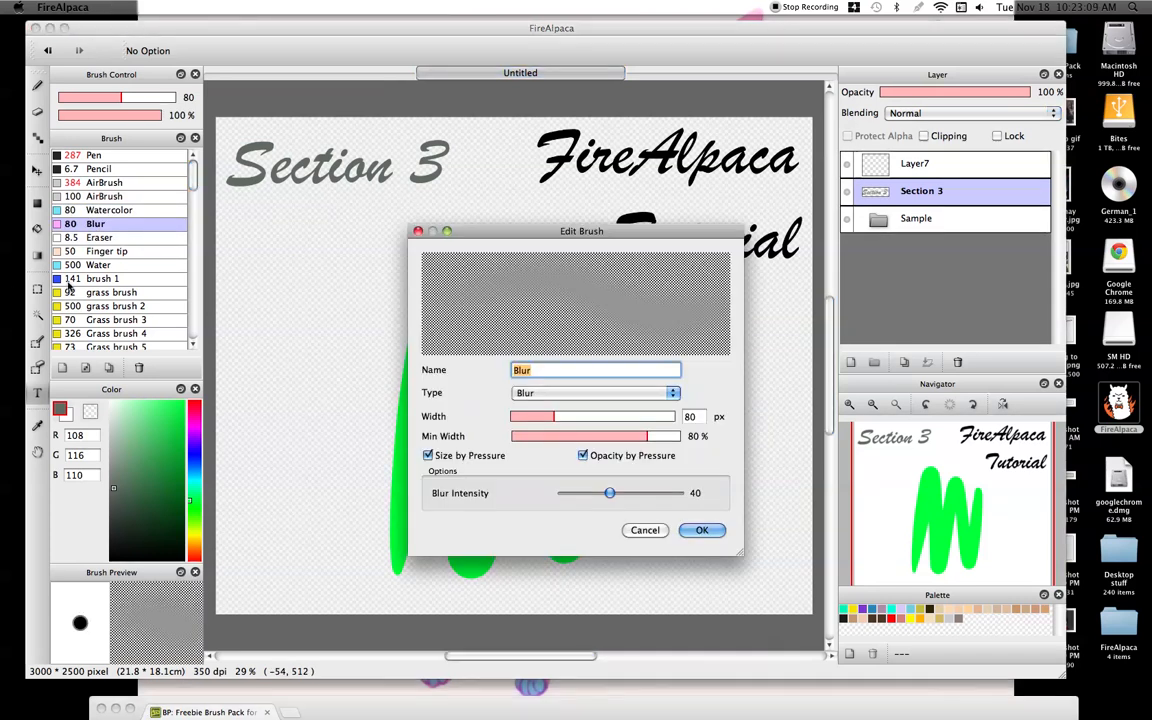
mouse_move(609, 493)
left_mouse_down()
mouse_move(680, 494)
mouse_move(540, 497)
mouse_move(662, 493)
mouse_move(631, 494)
mouse_move(651, 493)
left_mouse_up()
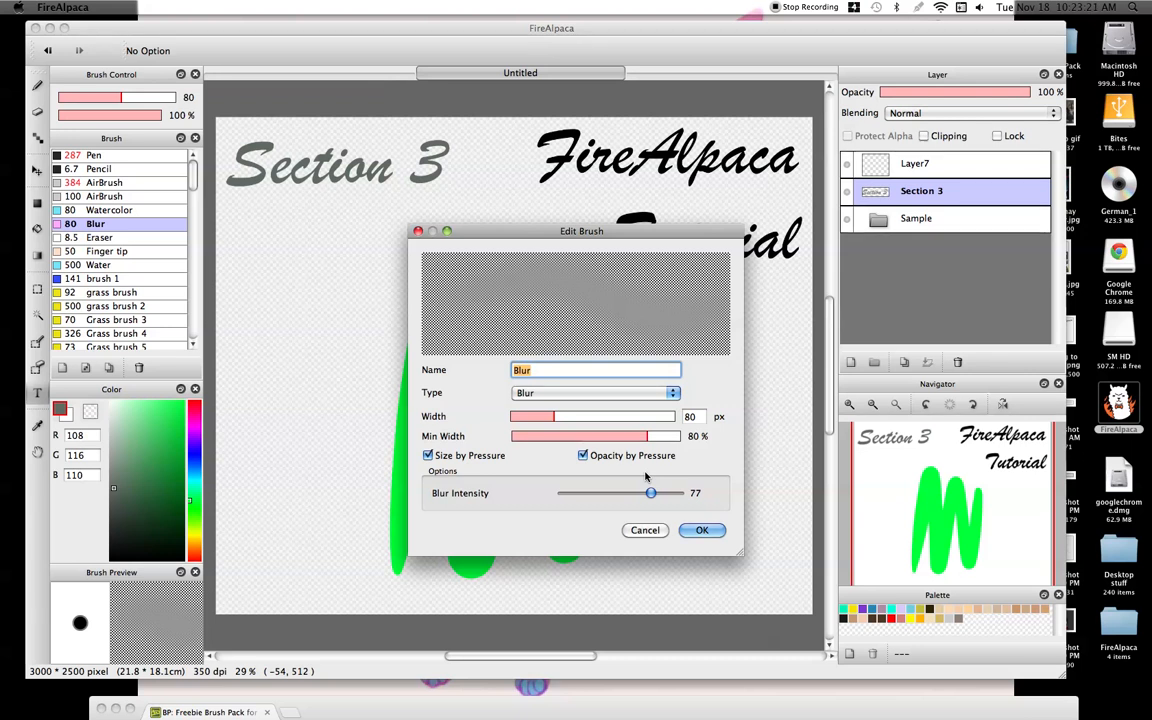
left_click(700, 528)
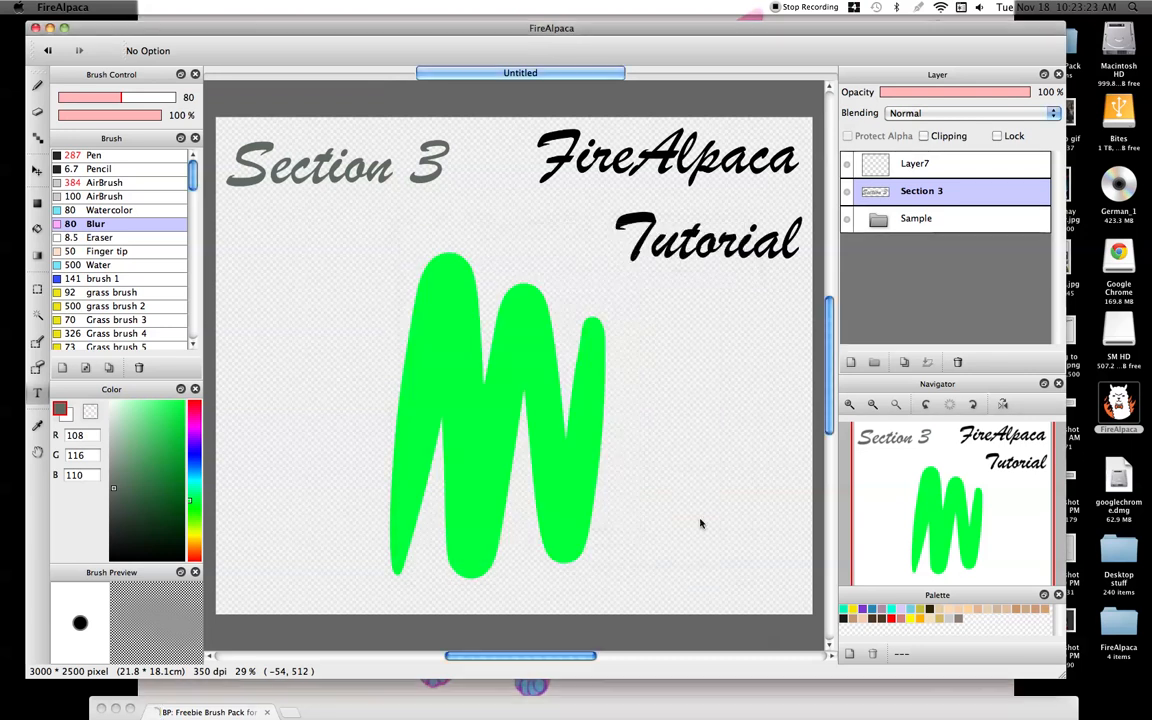
- Activate the Brush tool, expand the Sample folder and select Layer3 holding the green stroke
key("b")
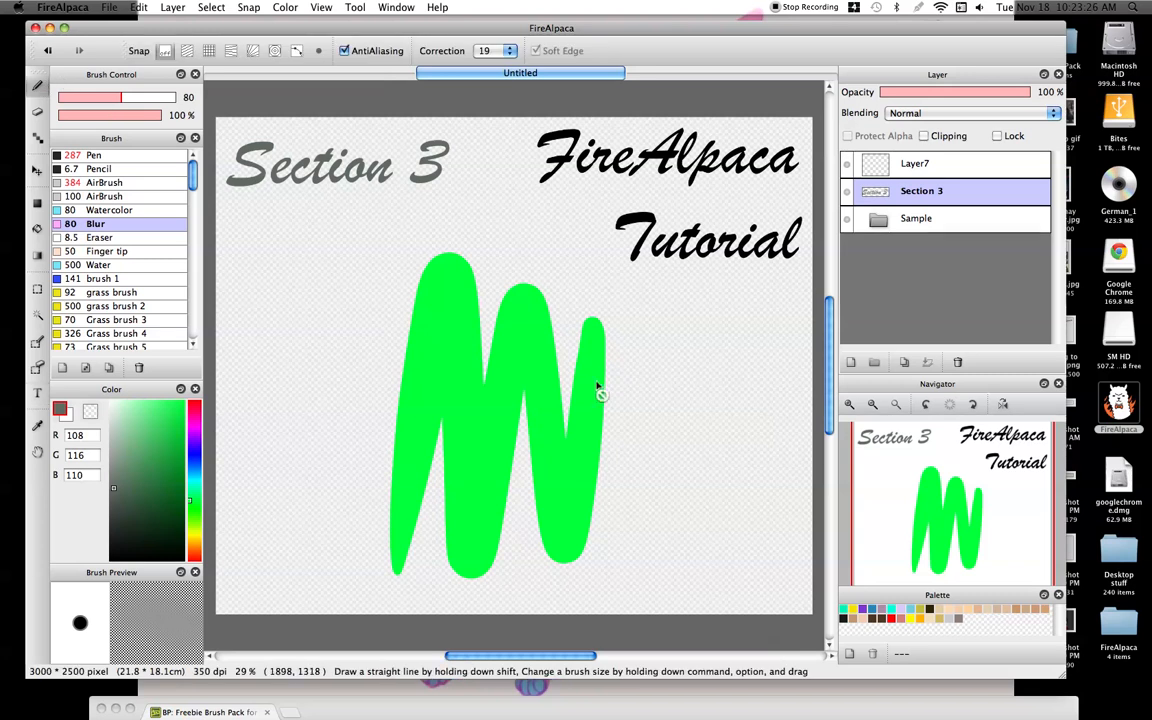
left_click(878, 218)
left_click(882, 252)
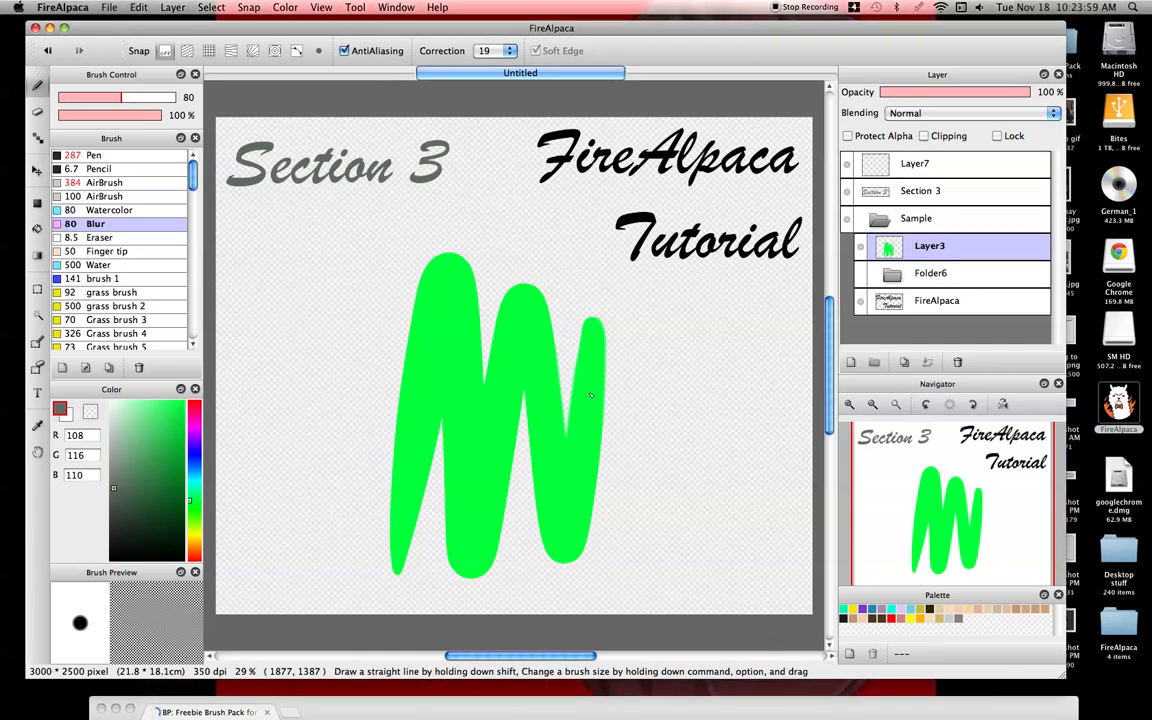
- Switch to Chrome and examine the description and usage rules of the Freebie Brush Pack for FireAlpaca on deviantART
left_click_drag(558, 27, 558, 5)
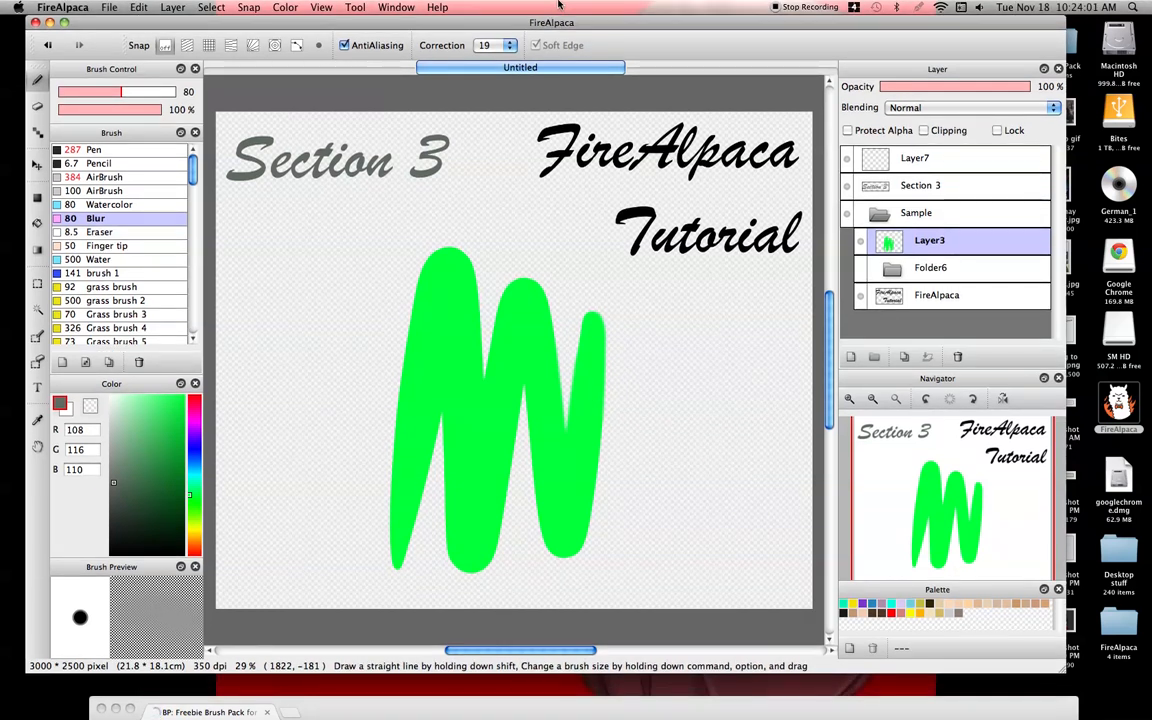
left_click_drag(634, 712, 641, 54)
left_click(875, 404)
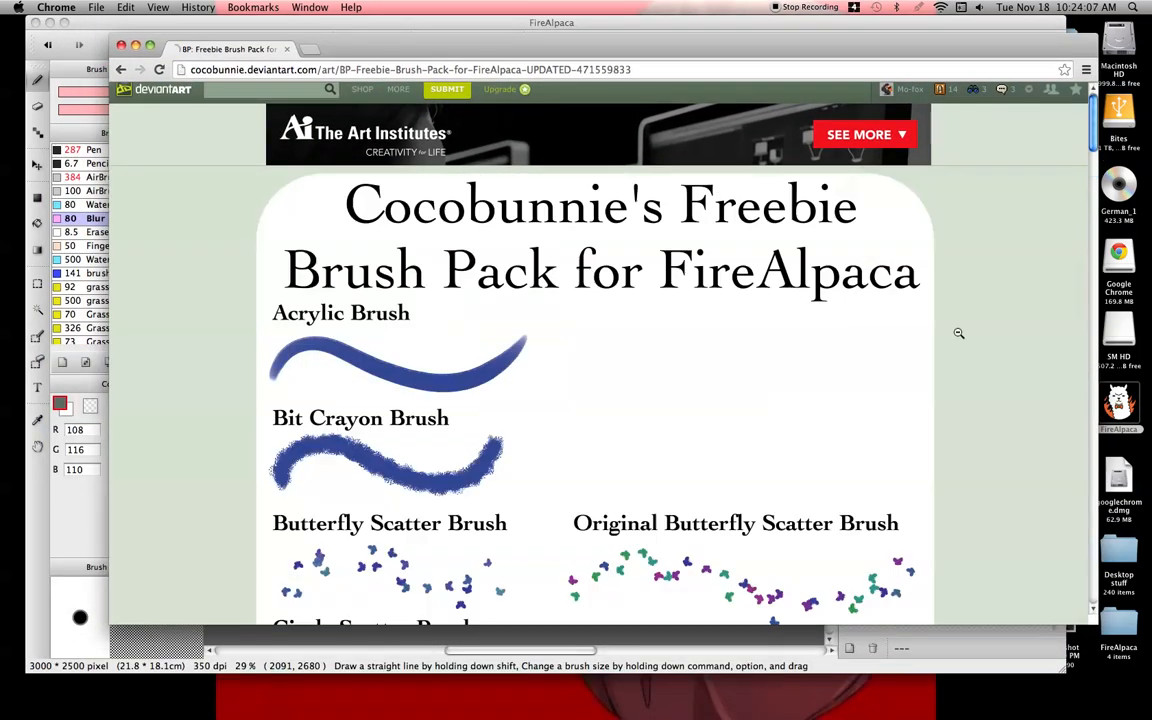
scroll(1065, 287, "down", 10)
scroll(1065, 287, "down", 10)
scroll(1065, 287, "up", 1)
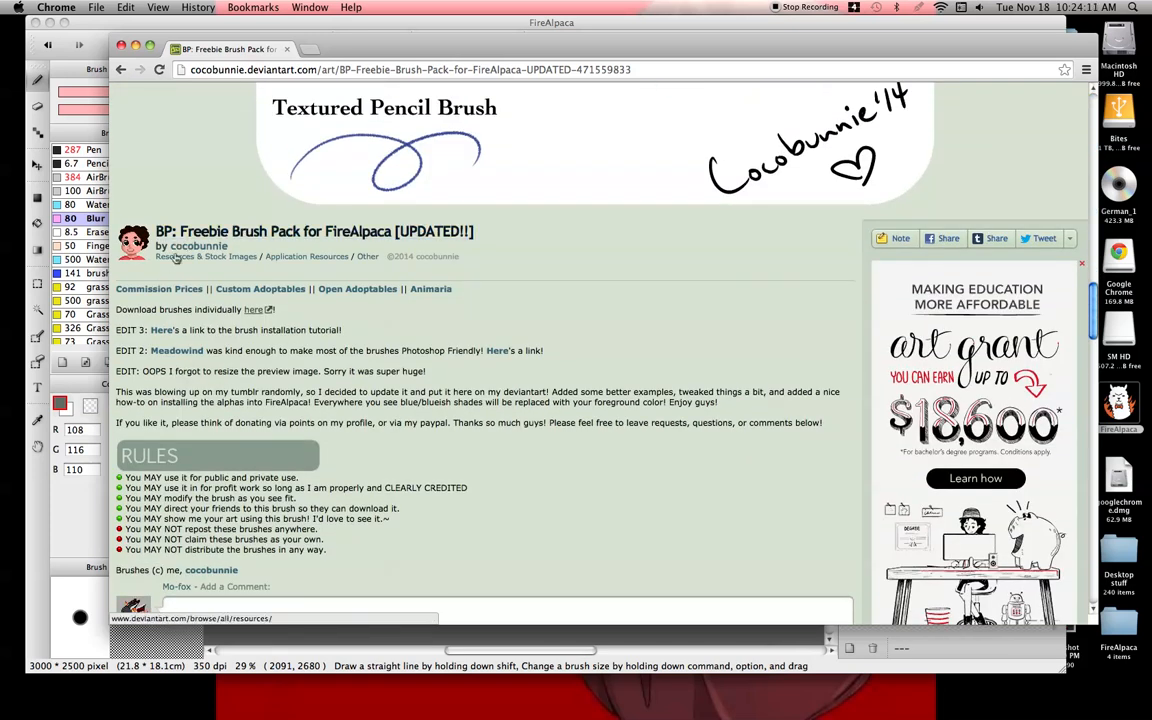
- Review the brush samples in the pack's preview image and locate the pack's download link
scroll(1093, 270, "up", 5)
left_click_drag(1093, 270, 1087, 237)
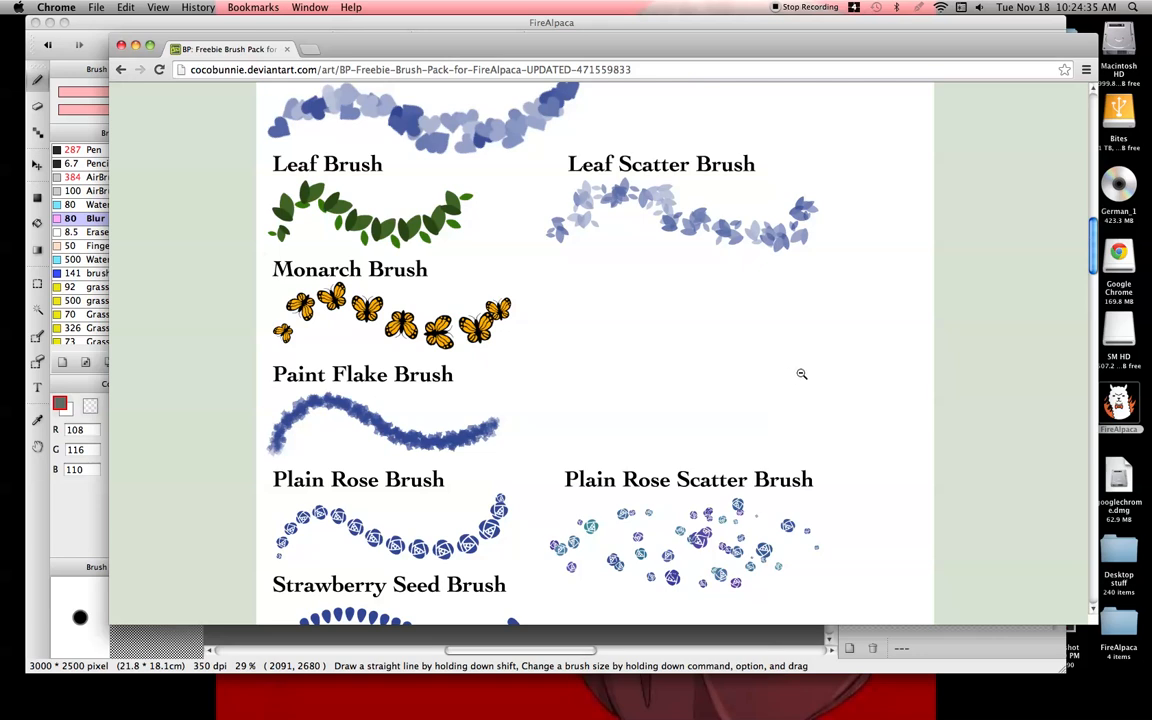
scroll(1066, 257, "up", 10)
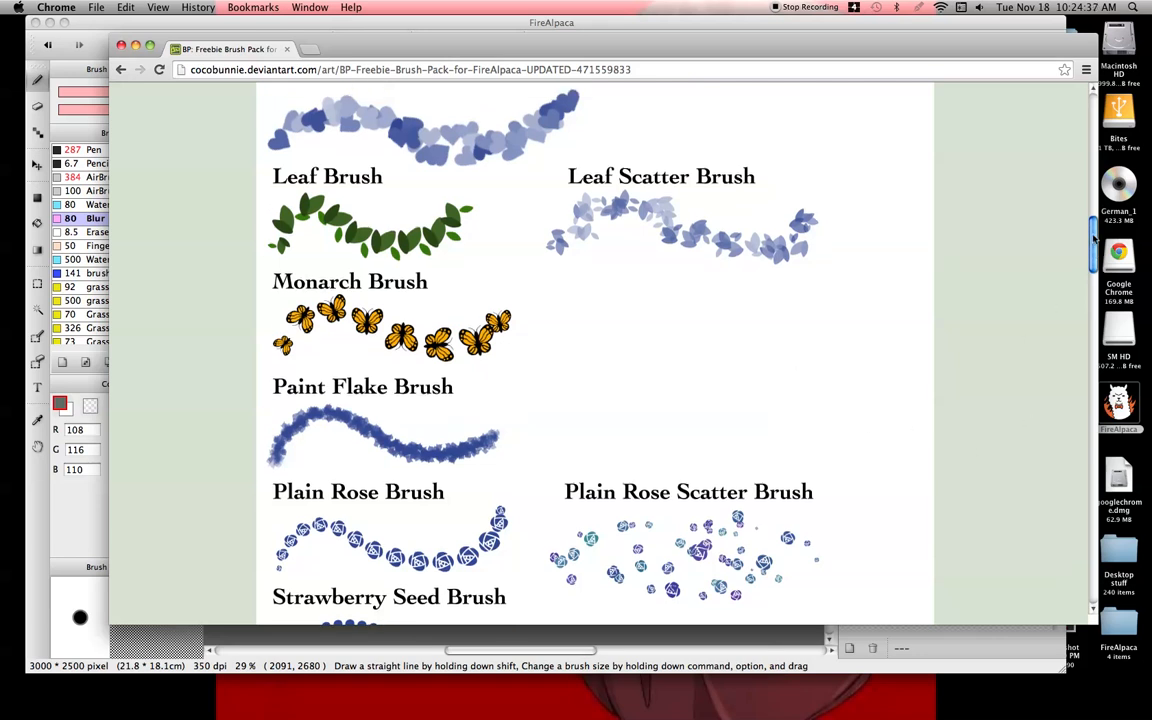
mouse_move(1088, 198)
left_mouse_down()
mouse_move(1070, 340)
mouse_move(1060, 320)
left_mouse_up()
scroll(1060, 320, "down", 8)
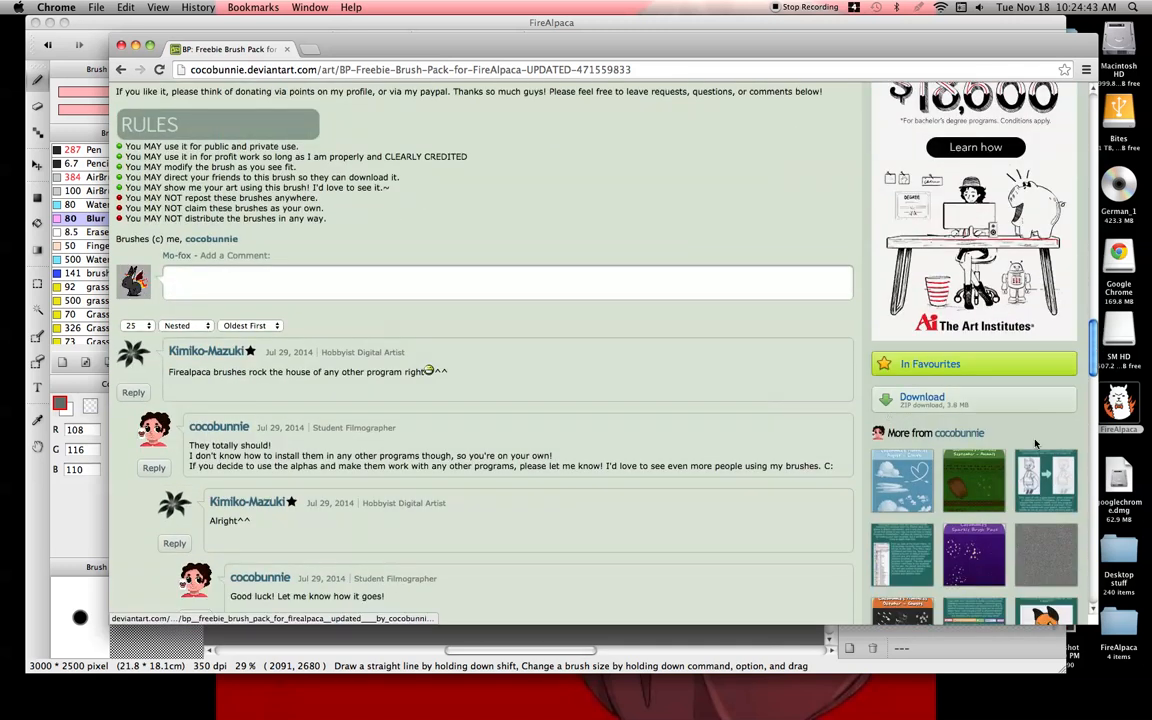
scroll(1093, 318, "up", 1)
left_click_drag(1093, 318, 1085, 232)
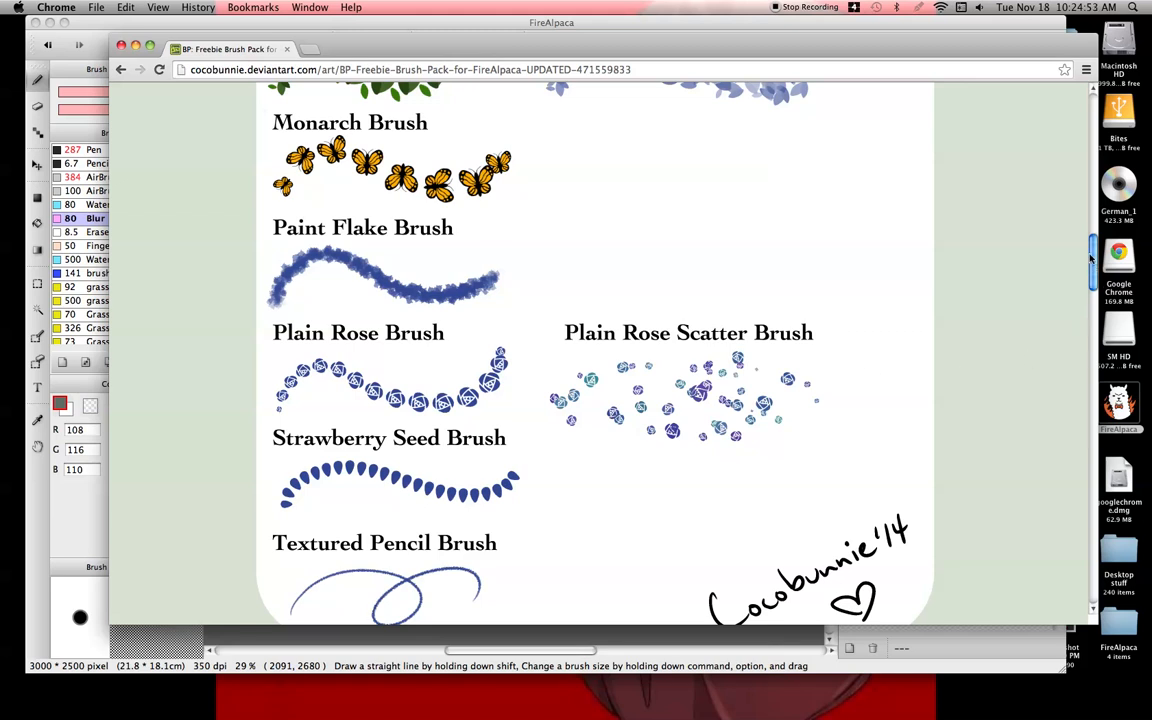
scroll(1092, 260, "up", 5)
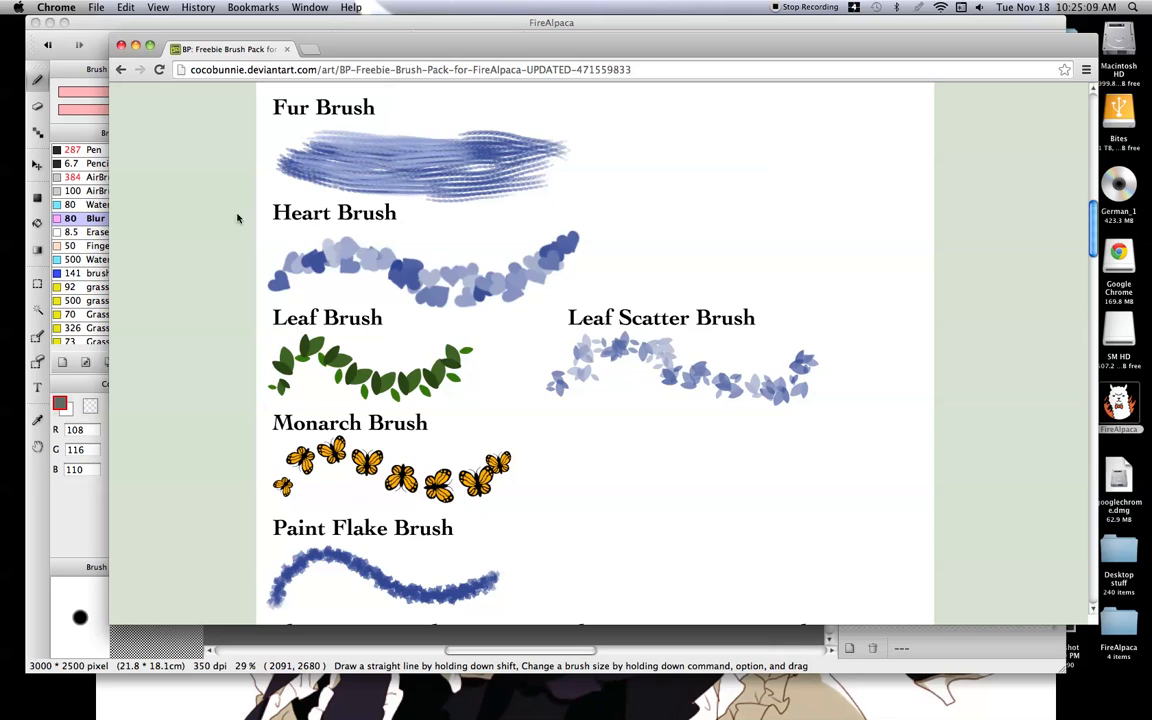
- Move the browser window out of the way and switch back to FireAlpaca
left_click_drag(432, 51, 400, 714)
left_click(573, 22)
left_click_drag(573, 24, 578, 22)
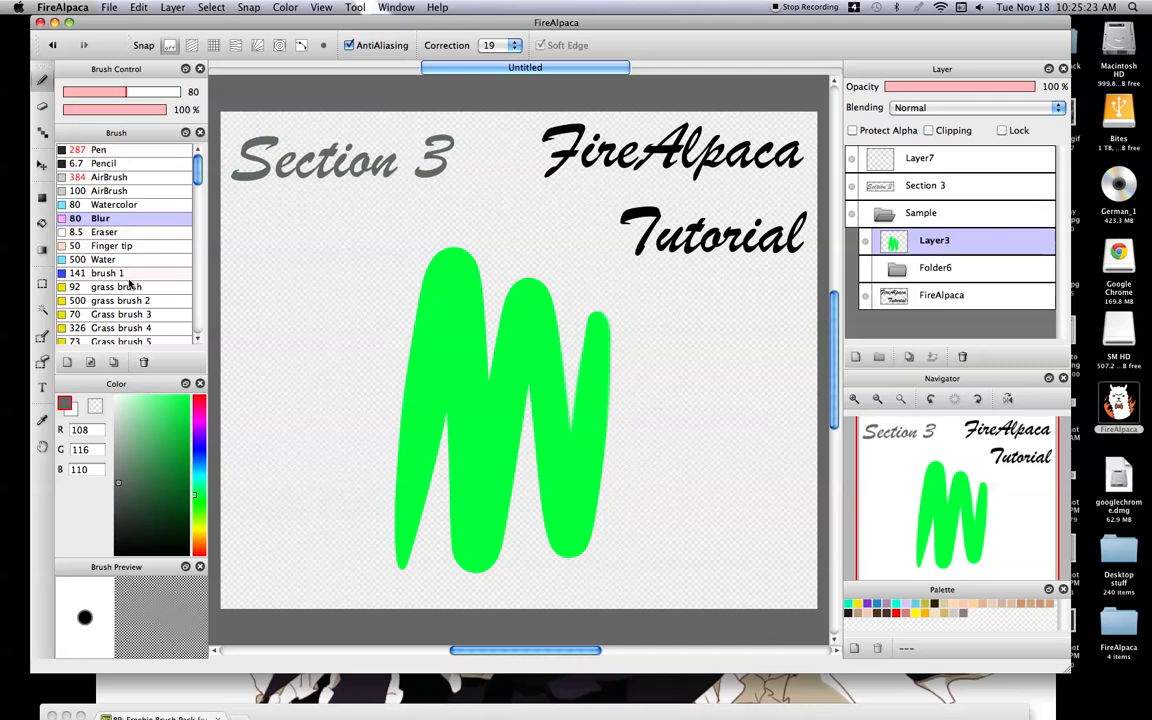
left_click(90, 363)
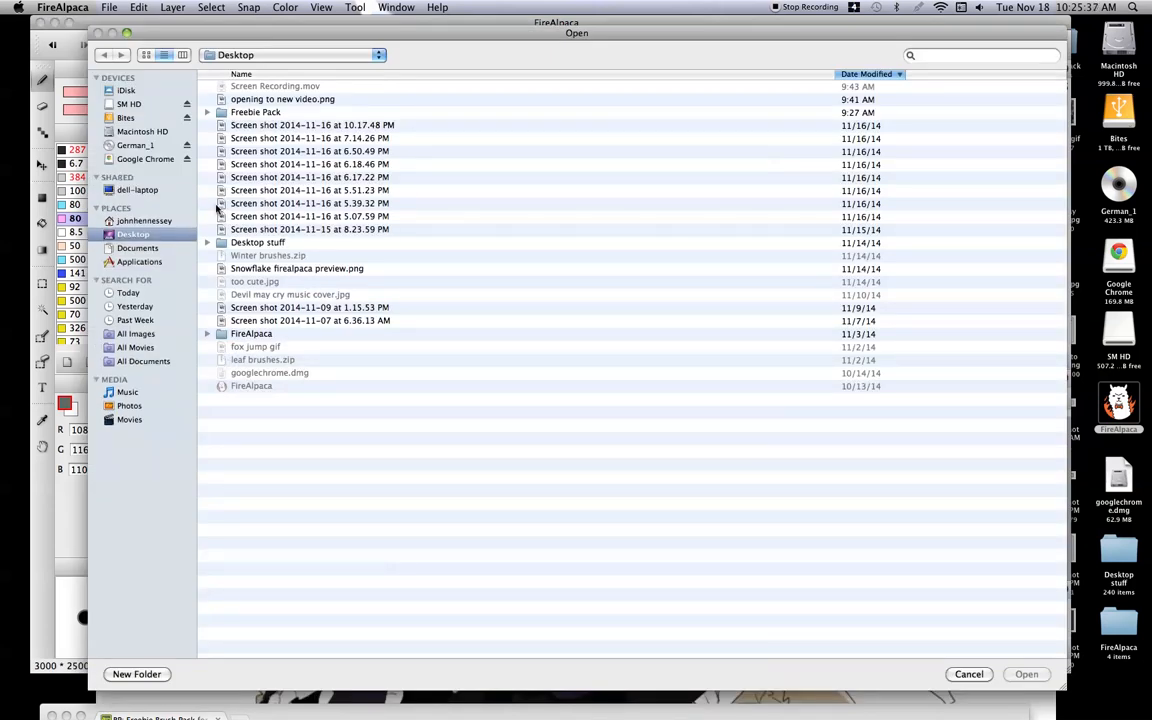
double_click(250, 112)
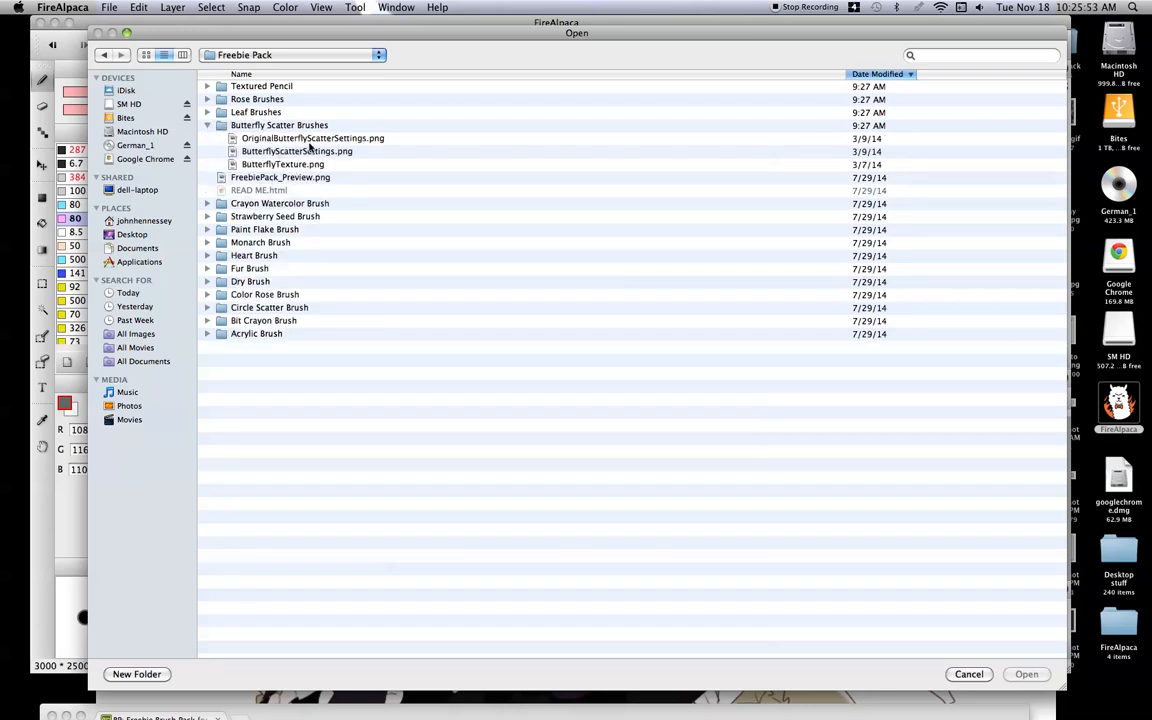
left_click(305, 139)
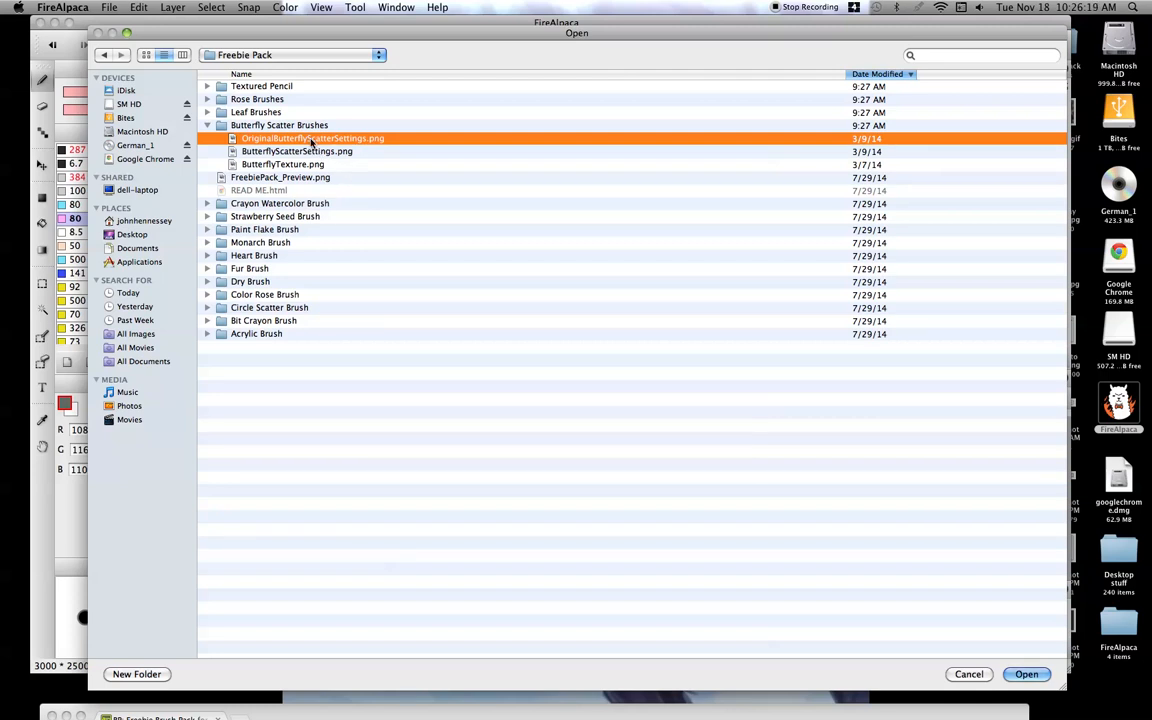
double_click(311, 140)
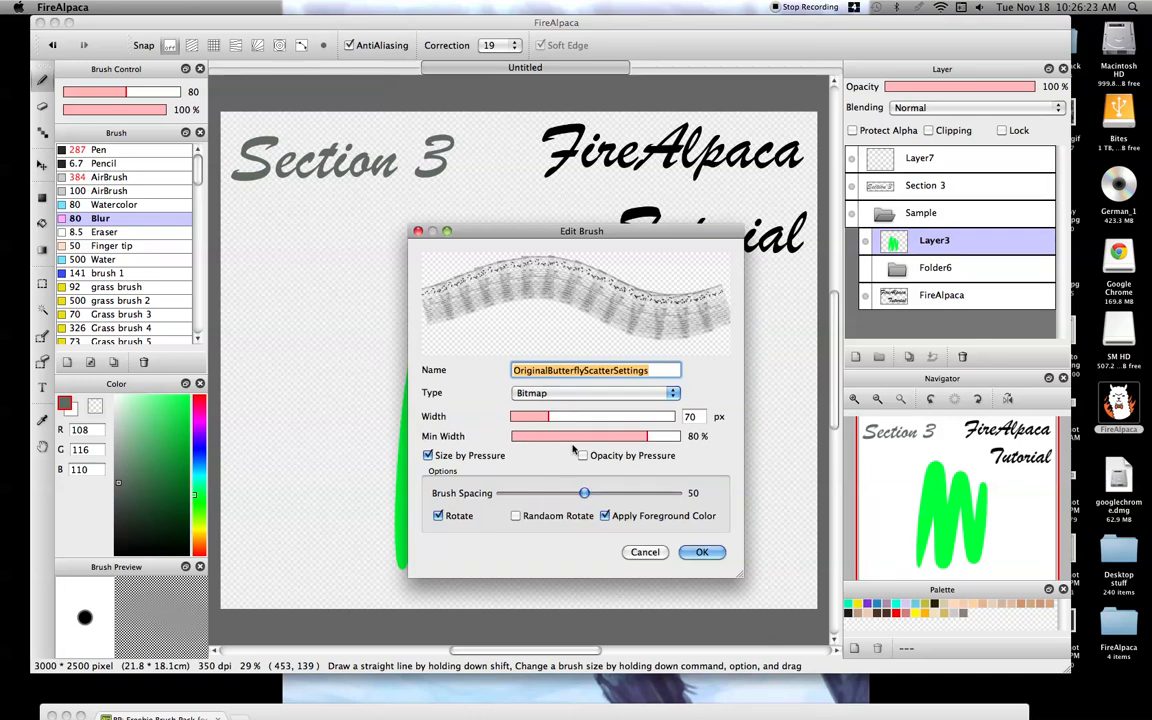
left_click(560, 393)
left_click(556, 408)
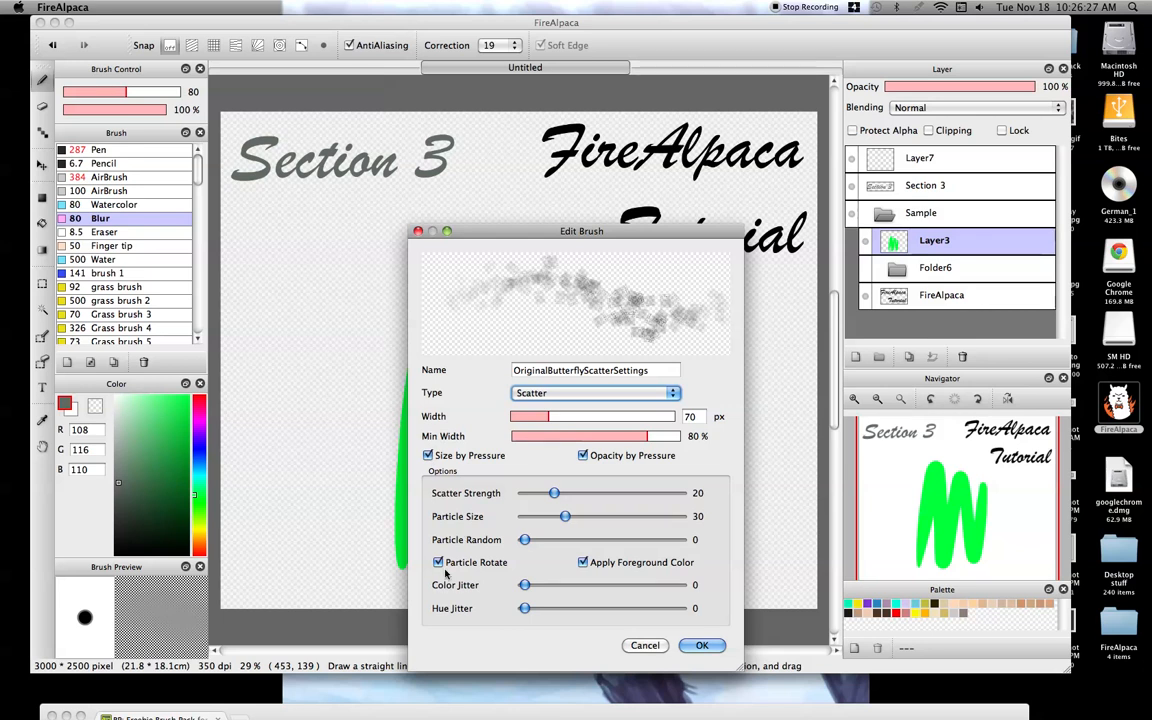
left_click(584, 564)
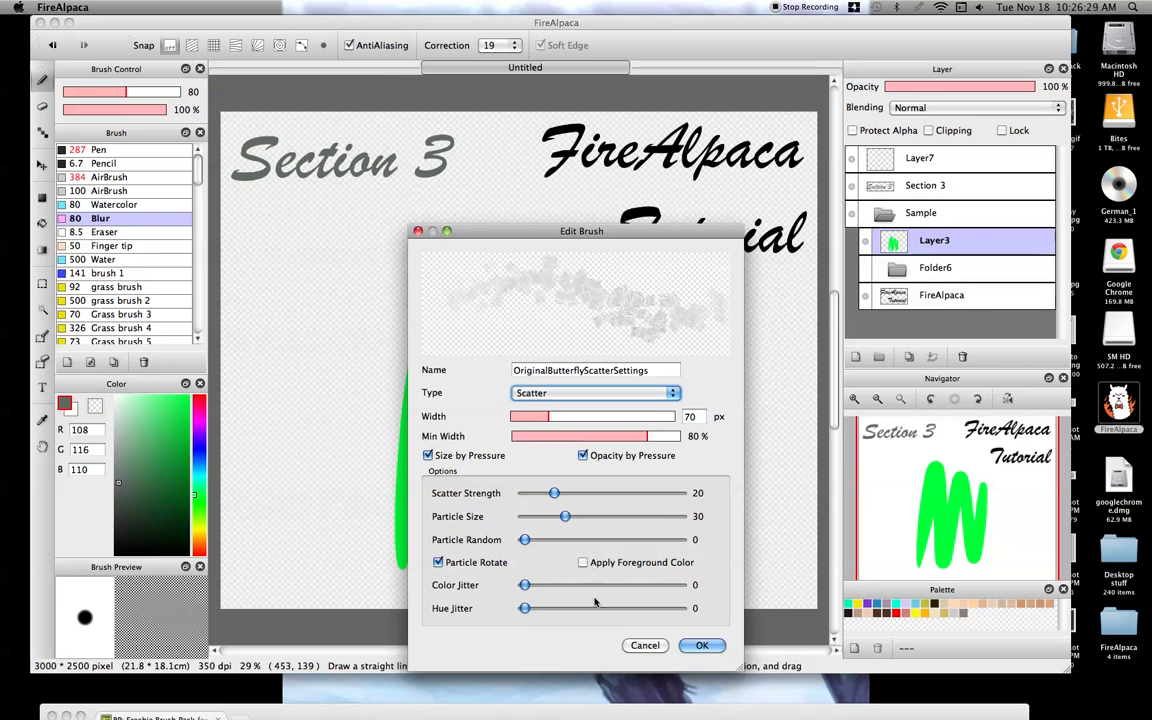
left_click(642, 646)
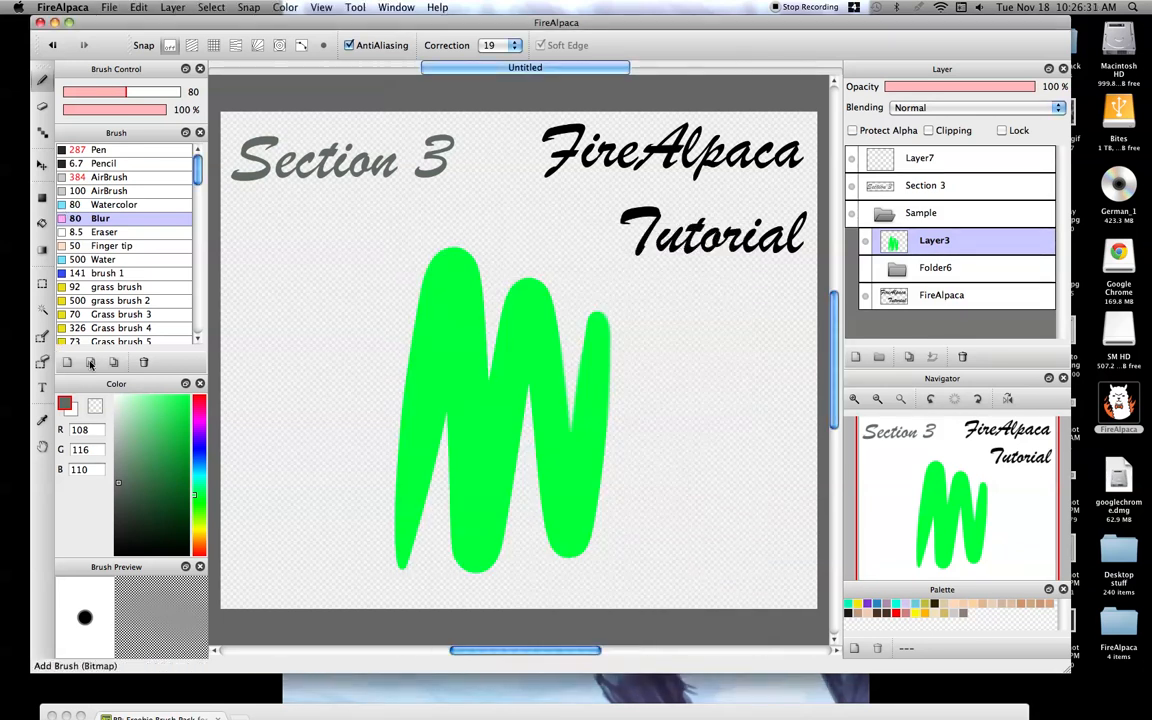
- Add a bitmap brush from ButterflyTexture.png in the Freebie Pack's Butterfly Scatter Brushes folder
left_click(90, 364)
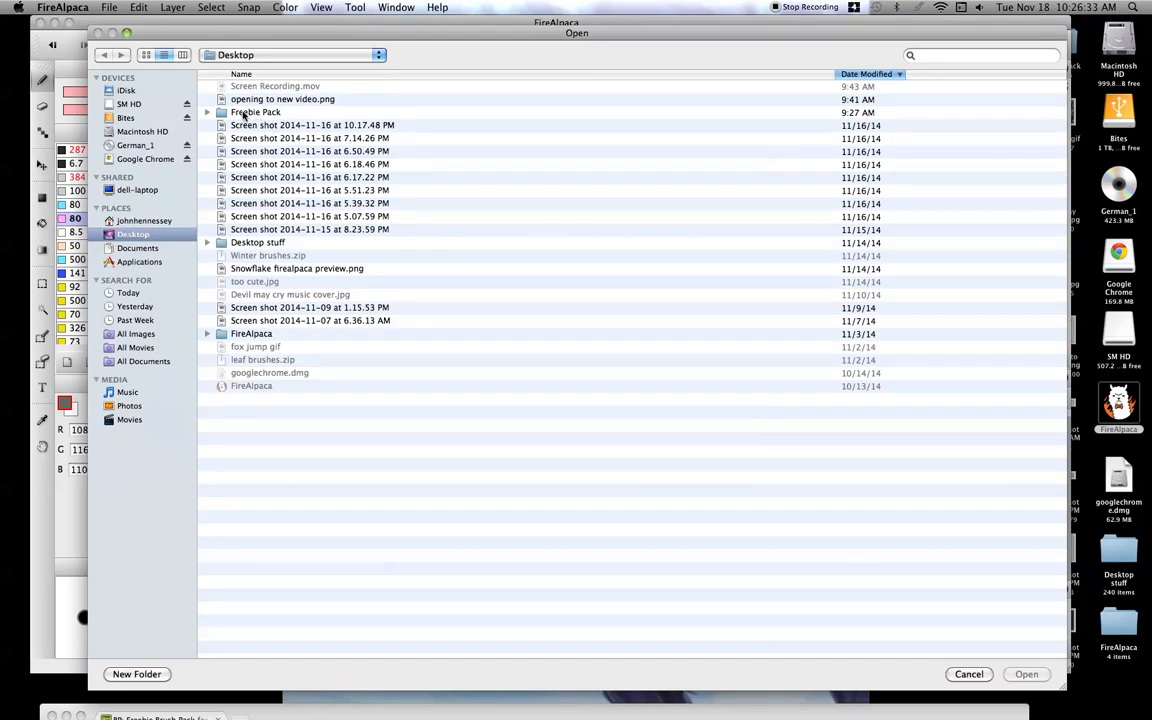
double_click(245, 112)
double_click(245, 127)
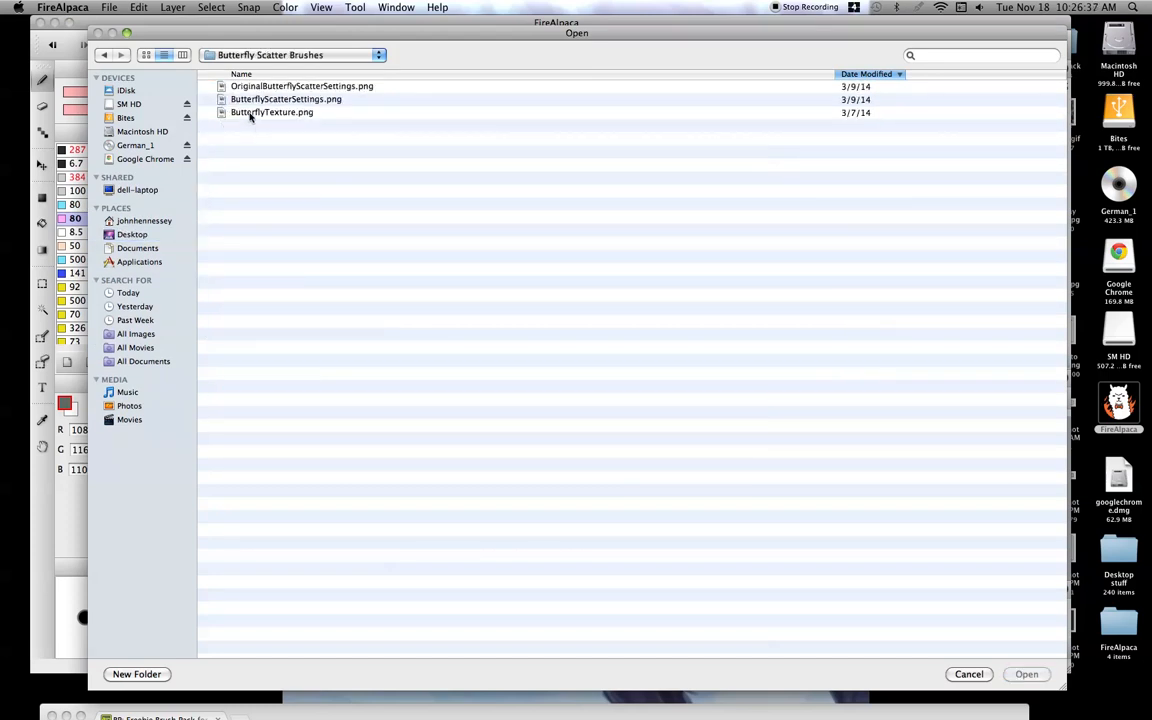
double_click(250, 113)
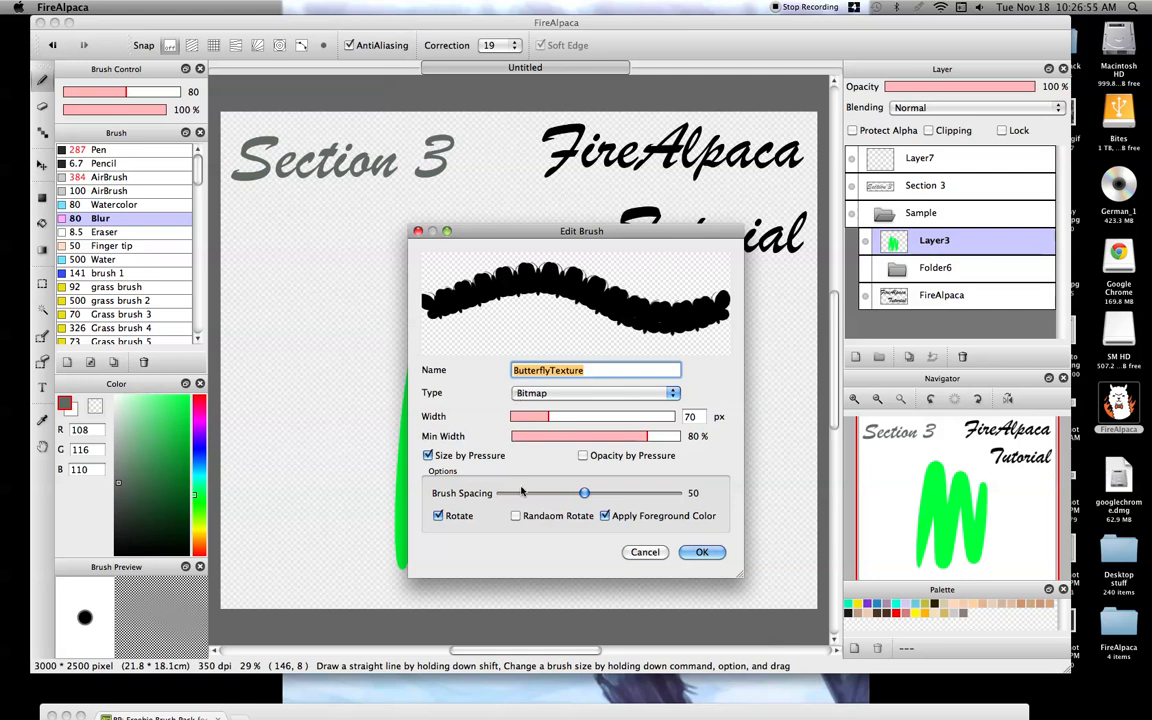
- Set the ButterflyTexture brush's spacing to 100, width to 98 px and minimum width to 13 %
left_click_drag(582, 494, 692, 500)
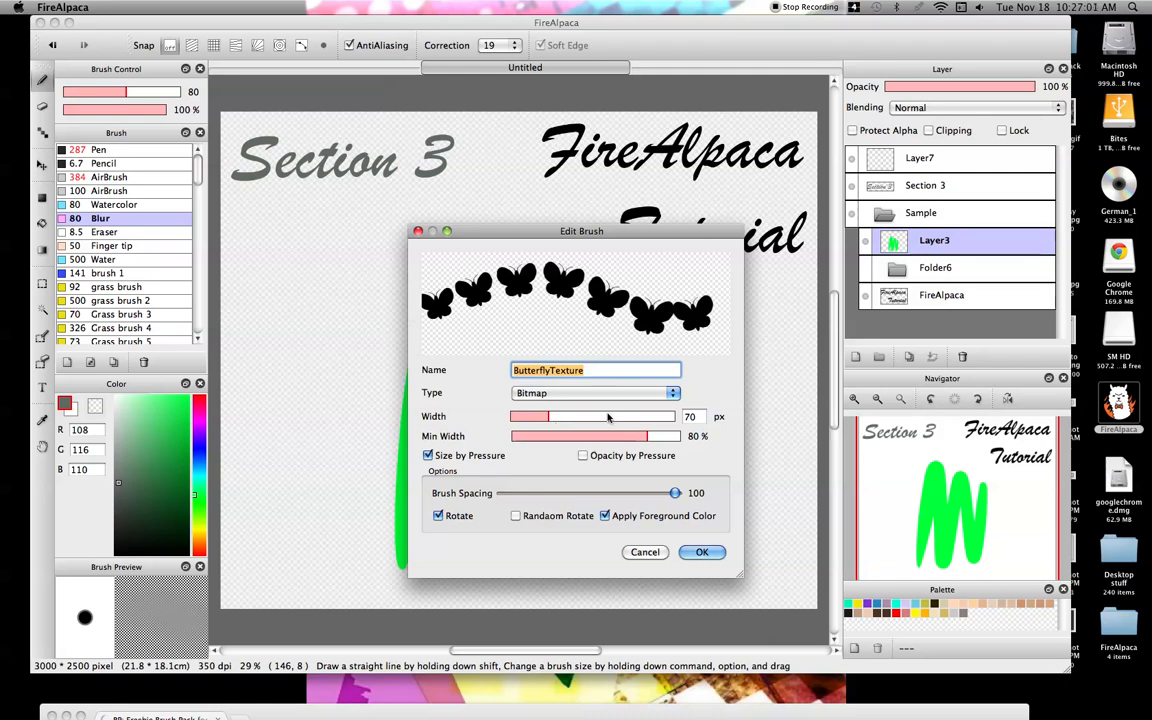
left_click_drag(548, 416, 496, 435)
left_click_drag(643, 417, 581, 422)
left_click_drag(512, 436, 534, 436)
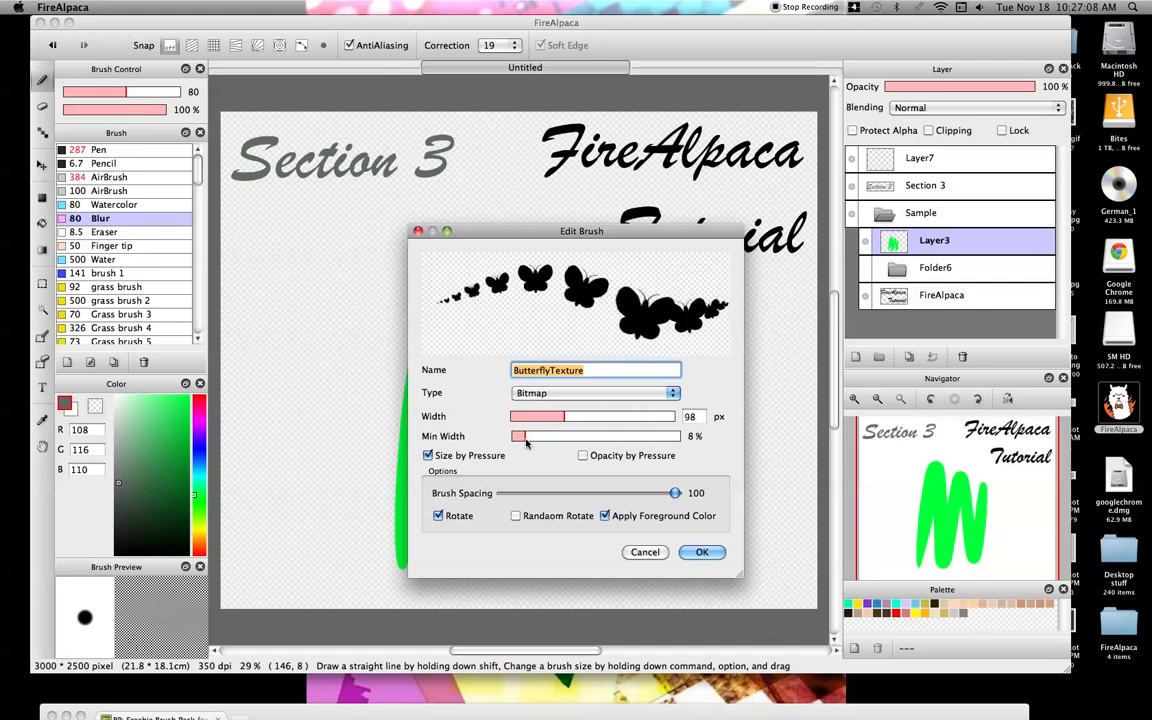
- Toggle Opacity by Pressure, Rotate and Random Rotate and restore each one to compare the butterfly stroke preview
left_click(581, 456)
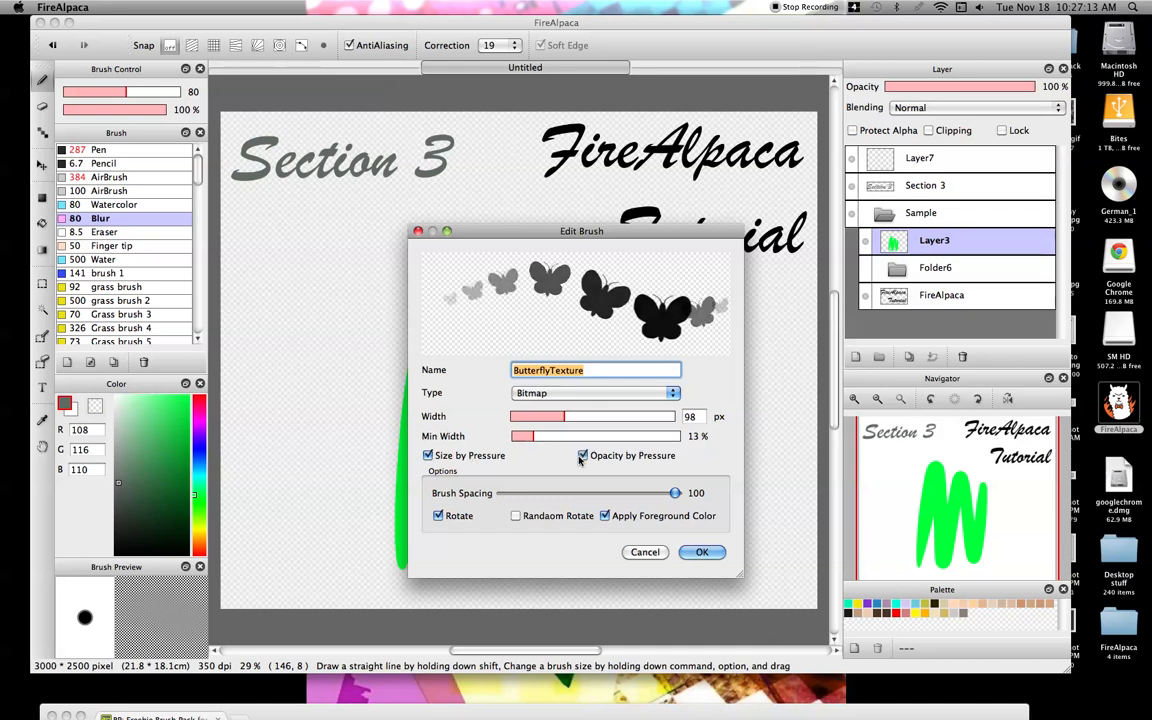
left_click(581, 456)
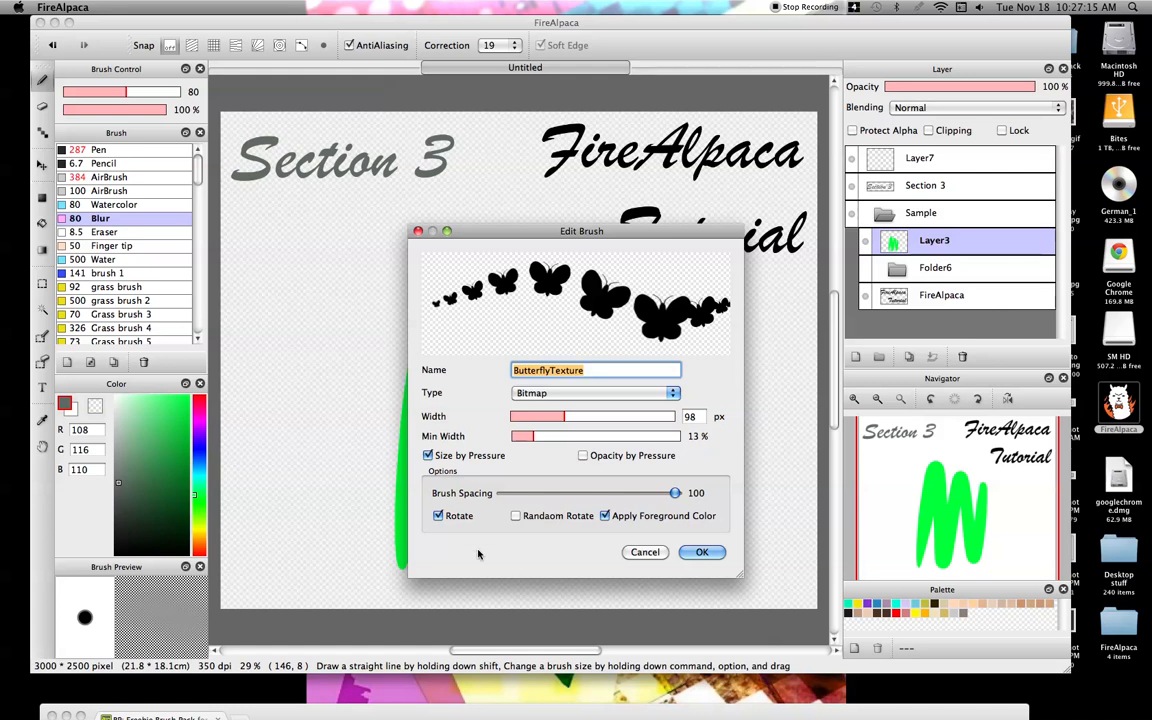
left_click(437, 516)
left_click(438, 518)
left_click(438, 518)
left_click(438, 518)
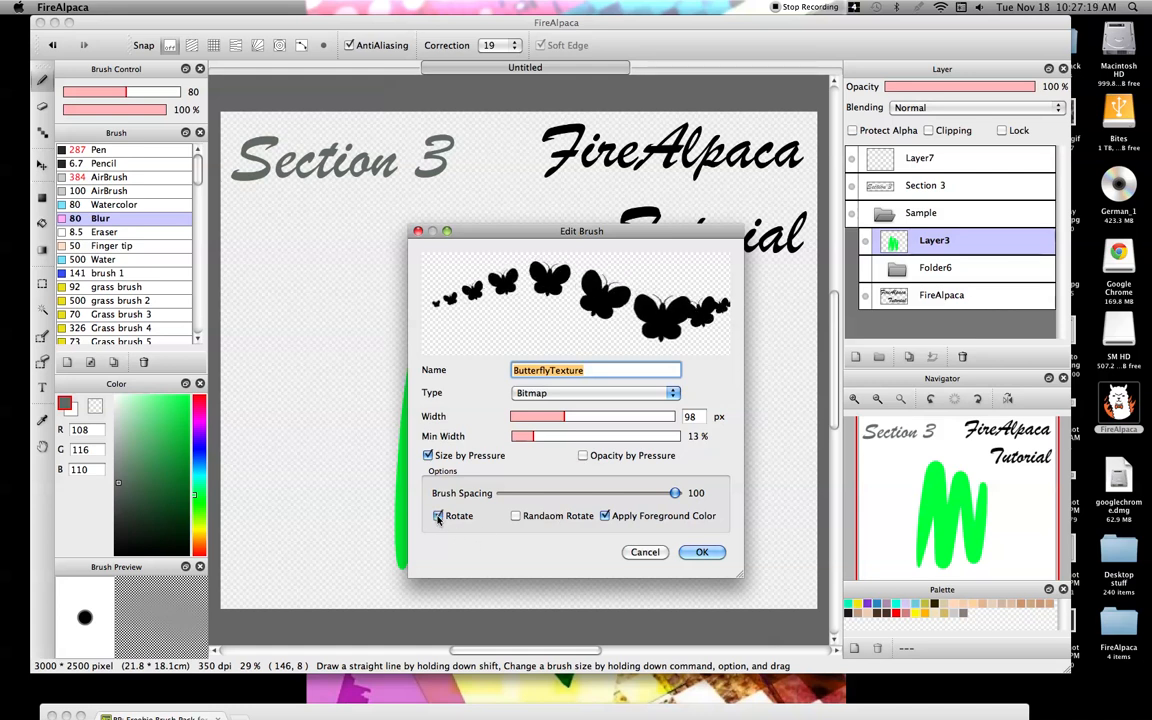
left_click(515, 516)
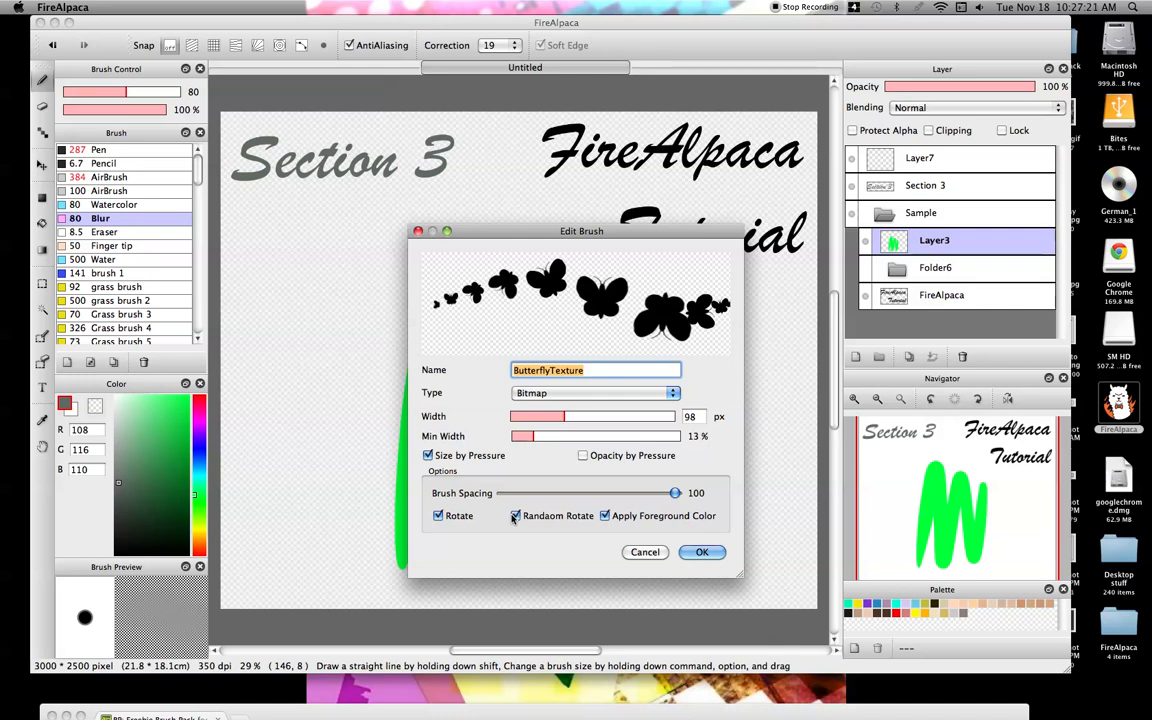
left_click(513, 517)
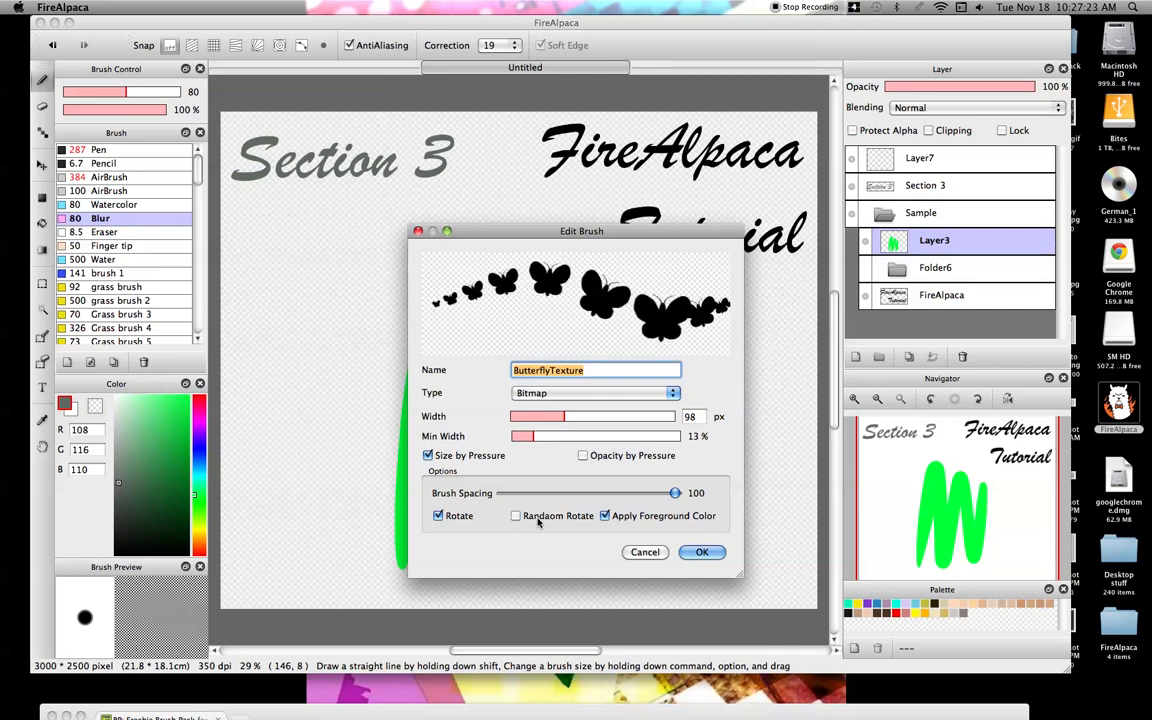
- Switch Apply Foreground Color off and back on to compare the preview, and finish editing the ButterflyTexture brush
left_click(604, 517)
left_click(604, 517)
left_click(604, 517)
left_click(604, 517)
left_click(701, 552)
- Open the settings of the cutiemark fluttershy brush at the end of the brush list and set its width to 74 px
left_click_drag(200, 174, 184, 330)
left_click(150, 338)
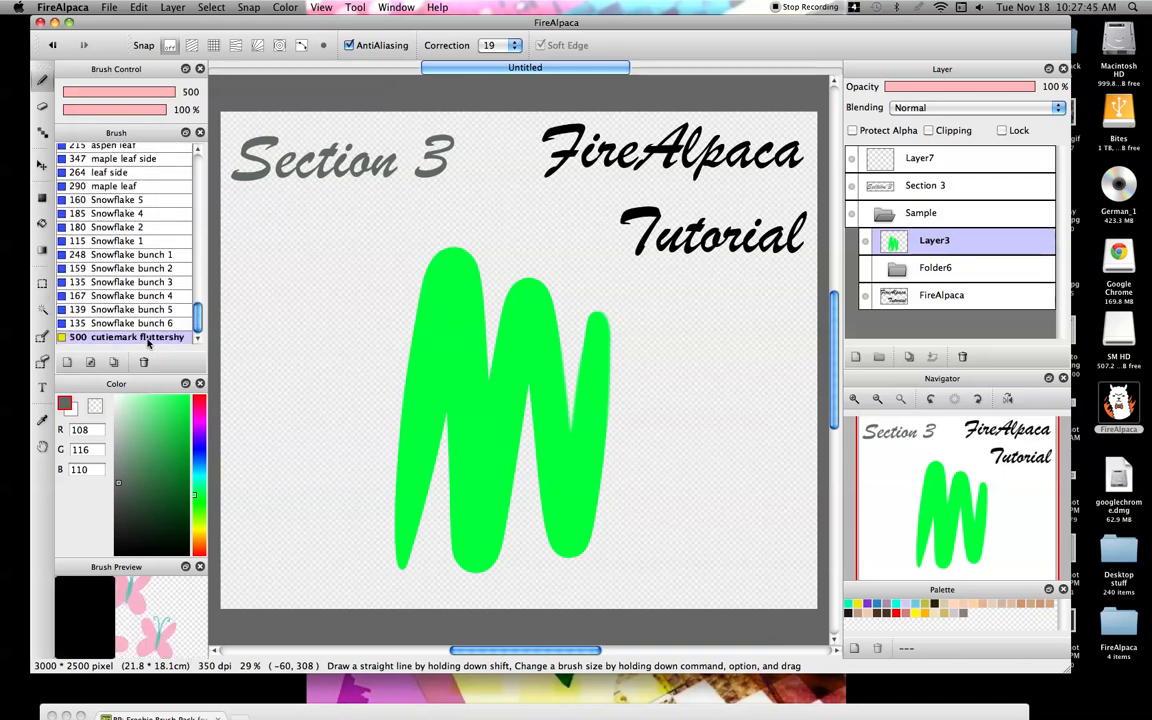
double_click(150, 338)
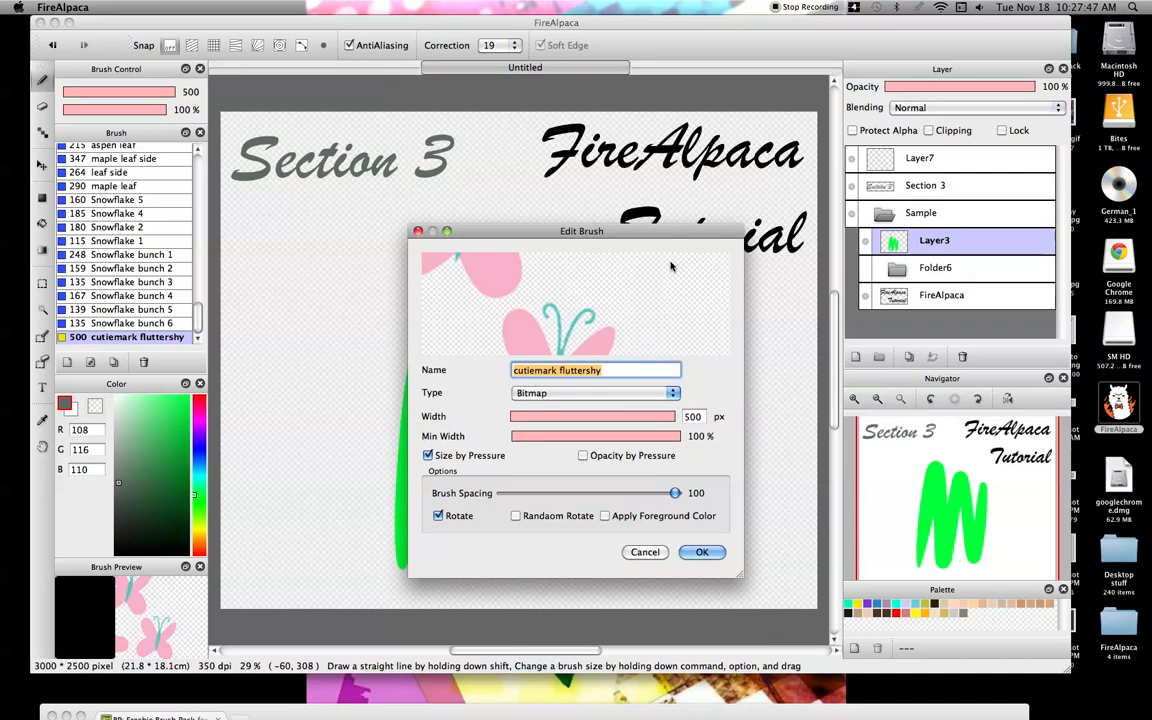
left_click(534, 419)
left_click_drag(534, 420, 550, 417)
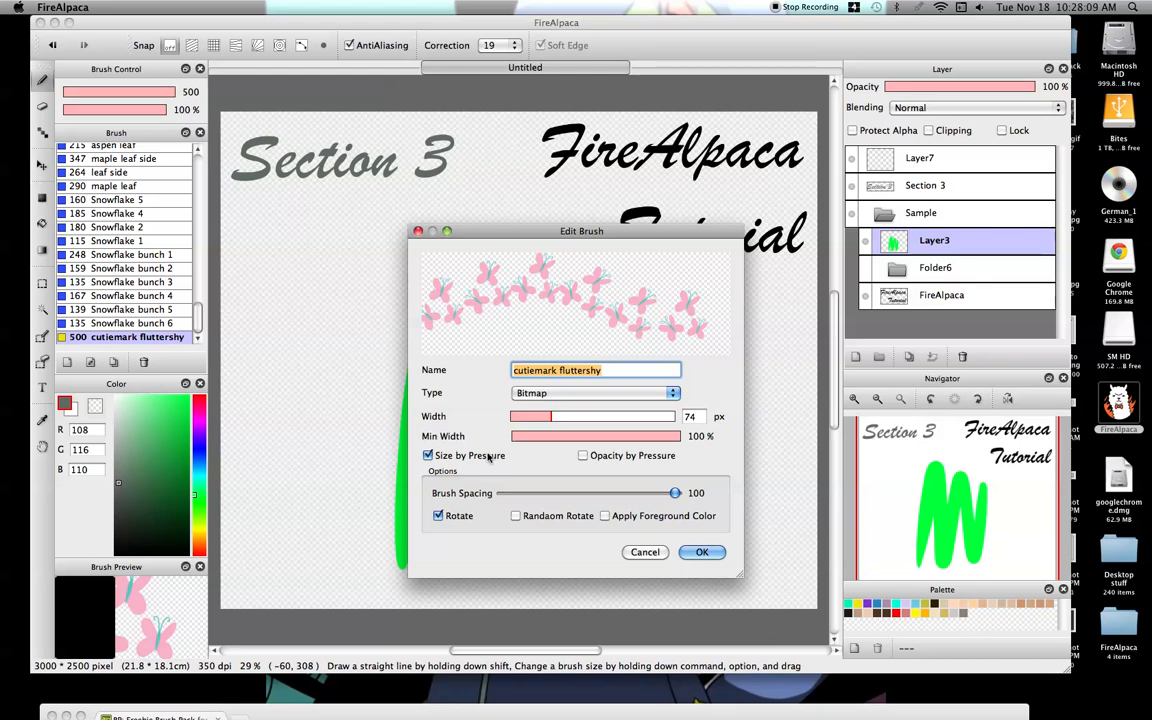
- Toggle Opacity by Pressure and Random Rotate on and back off to compare the cutiemark fluttershy stroke preview
left_click(583, 456)
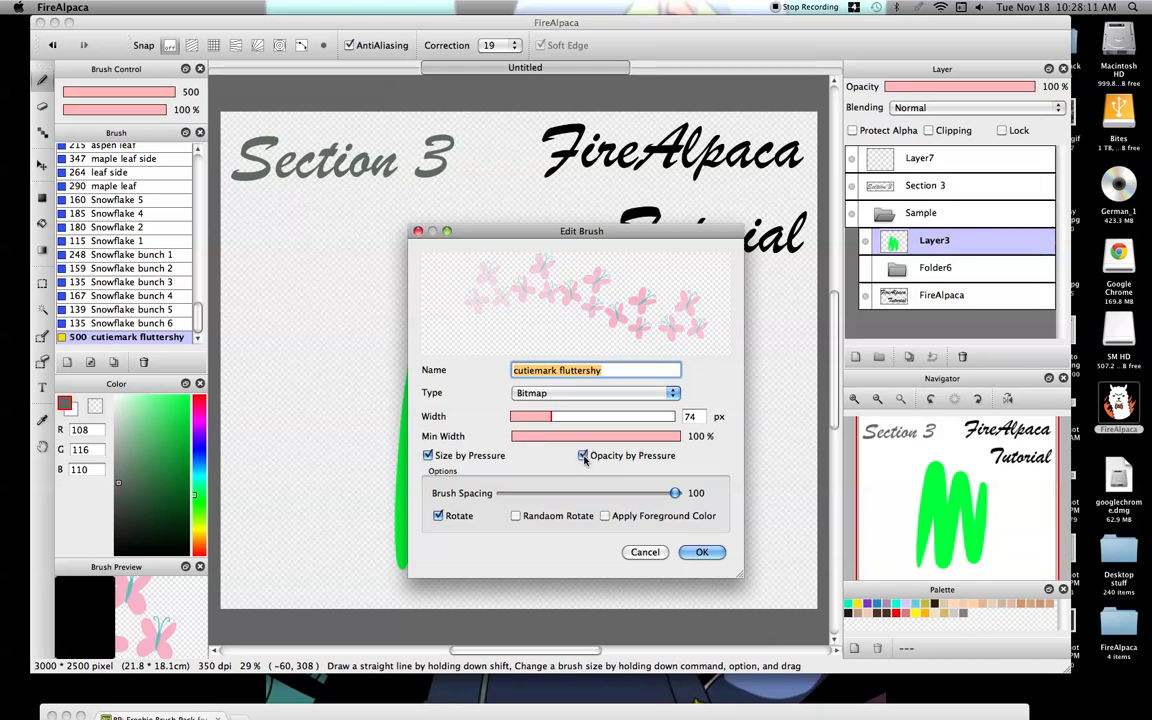
left_click(583, 456)
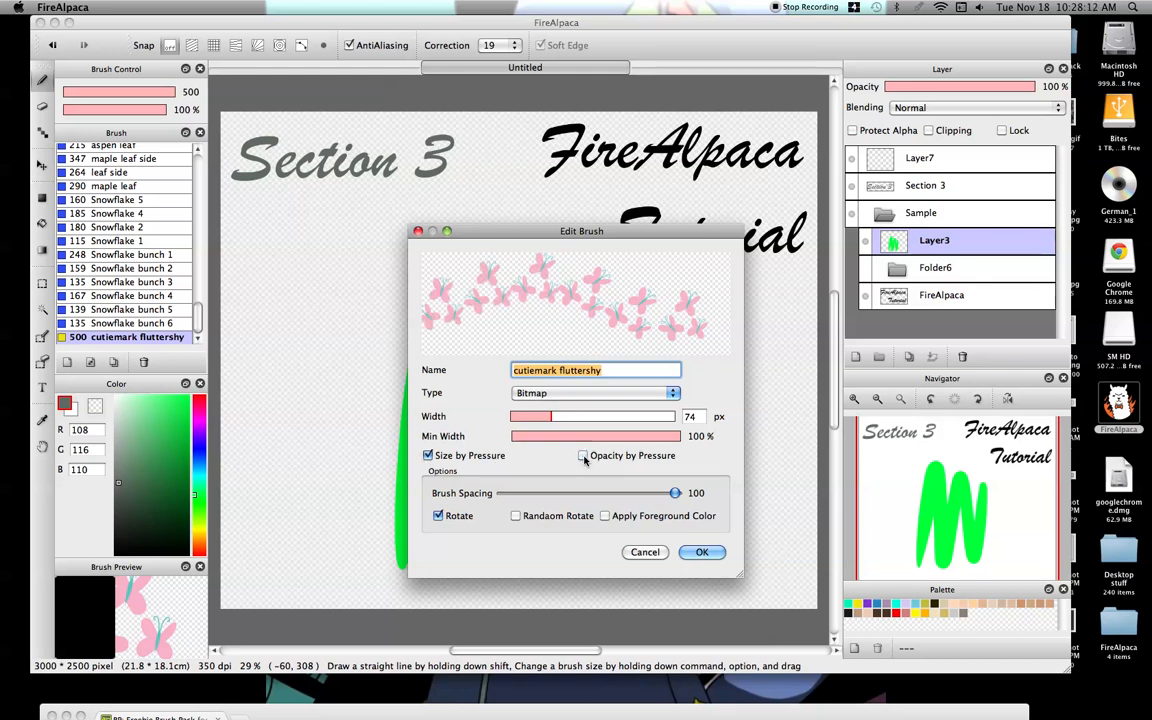
left_click(517, 517)
left_click(517, 517)
- Toggle Apply Foreground Color to compare the preview, repositioning and resizing the brush dialog, and leave the option off
left_click(605, 516)
left_click(605, 516)
left_click(605, 516)
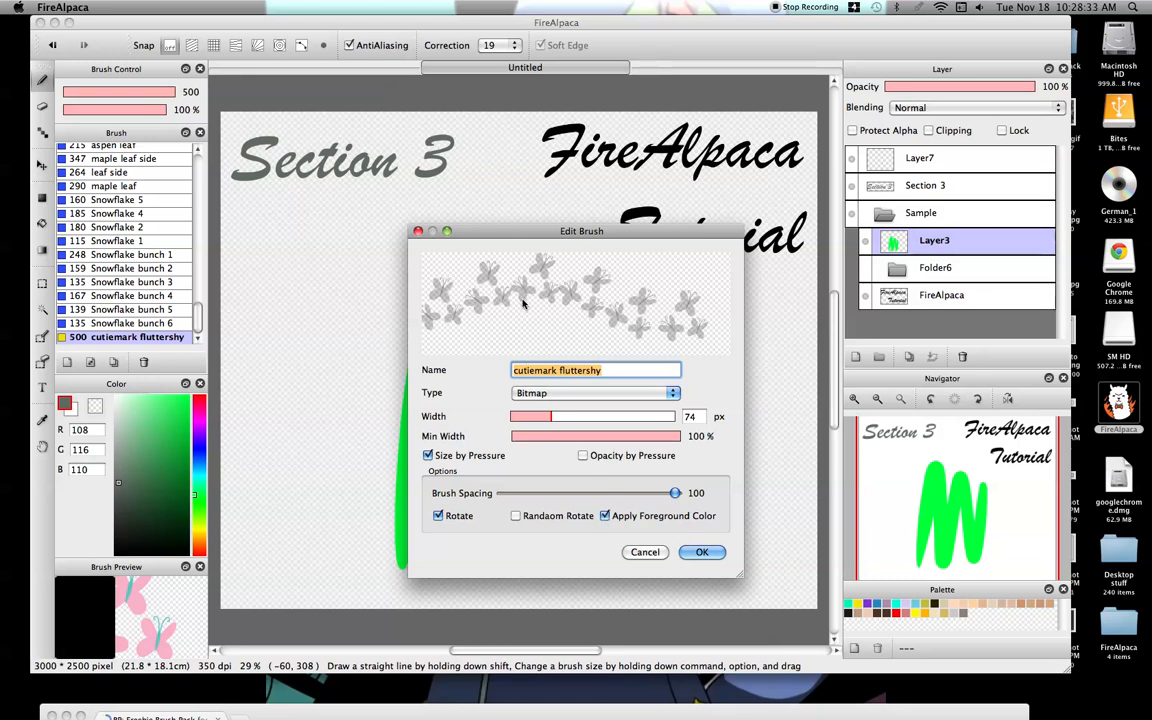
left_click_drag(583, 234, 447, 142)
mouse_move(604, 482)
left_mouse_down()
mouse_move(745, 596)
mouse_move(884, 622)
left_mouse_up()
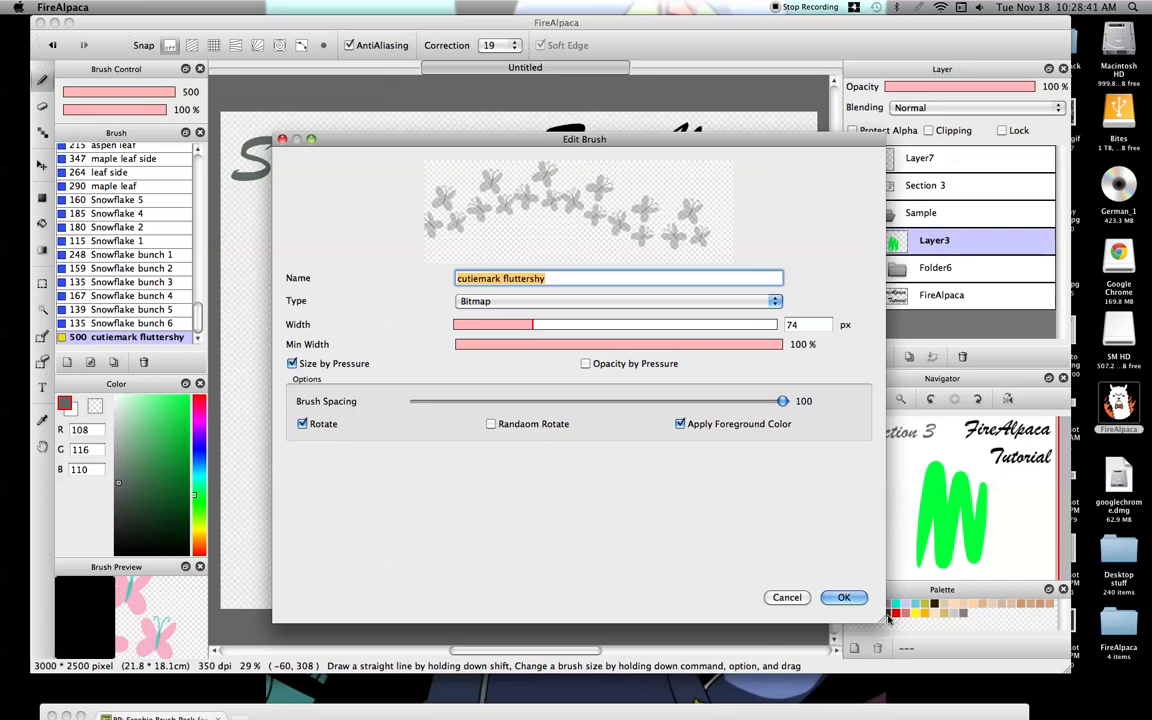
mouse_move(884, 614)
left_mouse_down()
mouse_move(765, 606)
mouse_move(640, 560)
mouse_move(651, 562)
mouse_move(618, 488)
left_mouse_up()
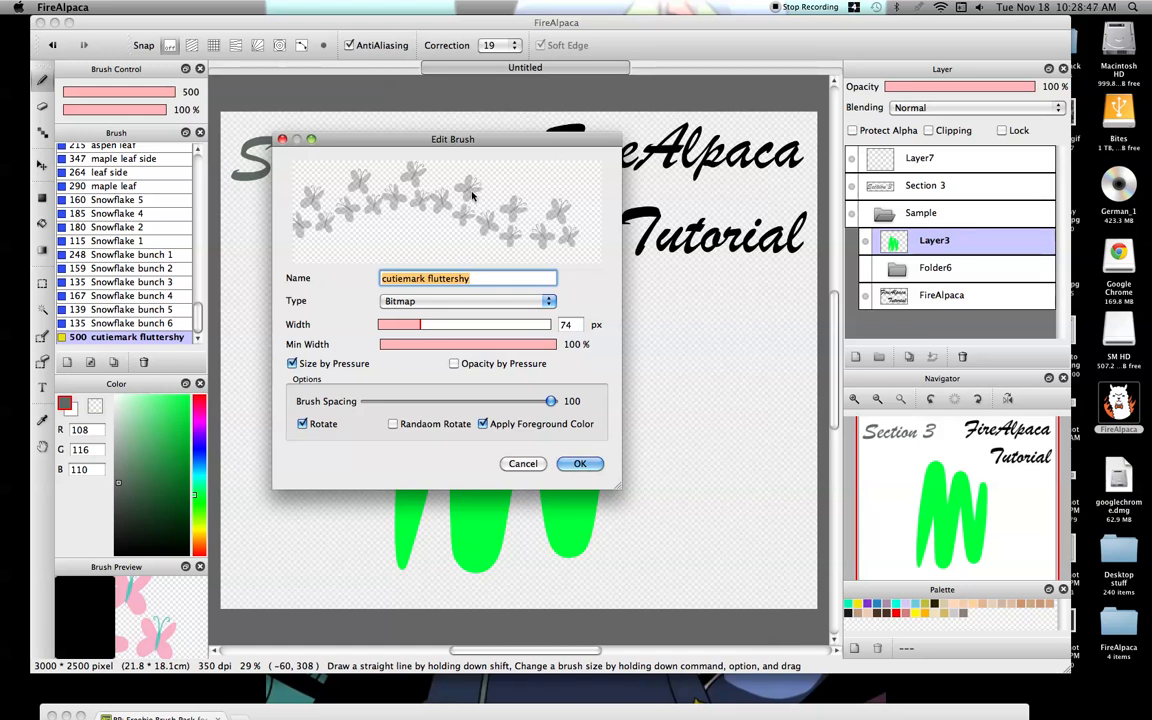
left_click(484, 424)
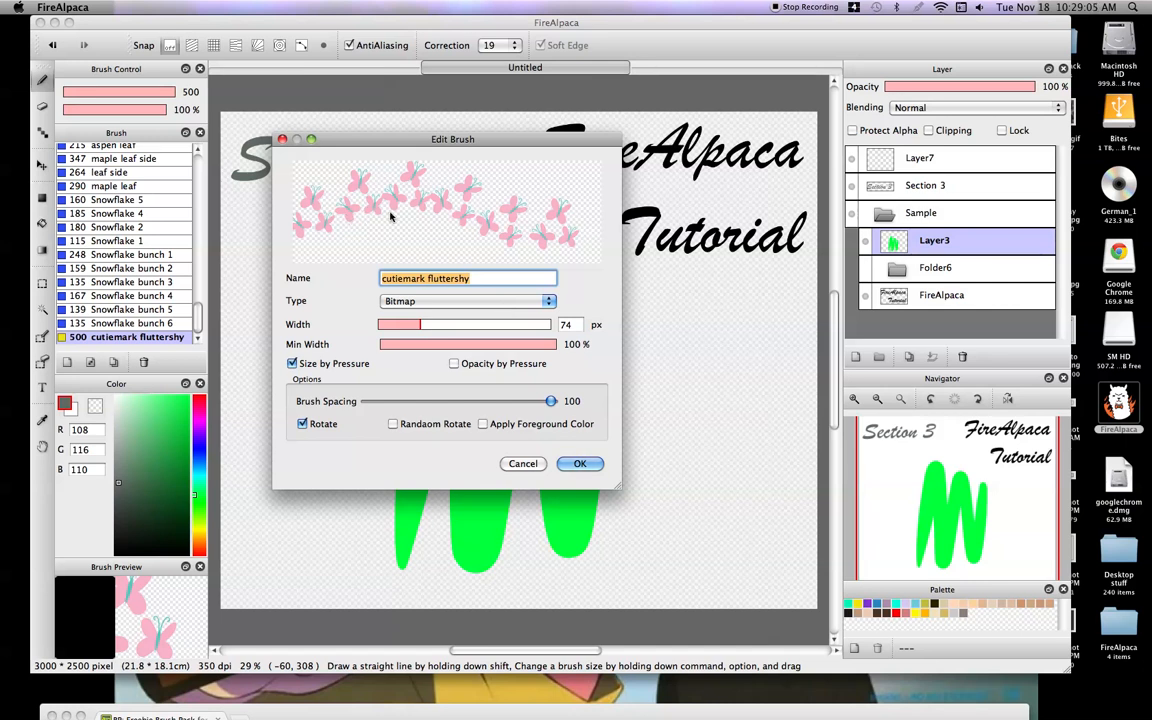
- Change the cutiemark fluttershy brush's type to Scatter and turn off Apply Foreground Color
left_click(429, 302)
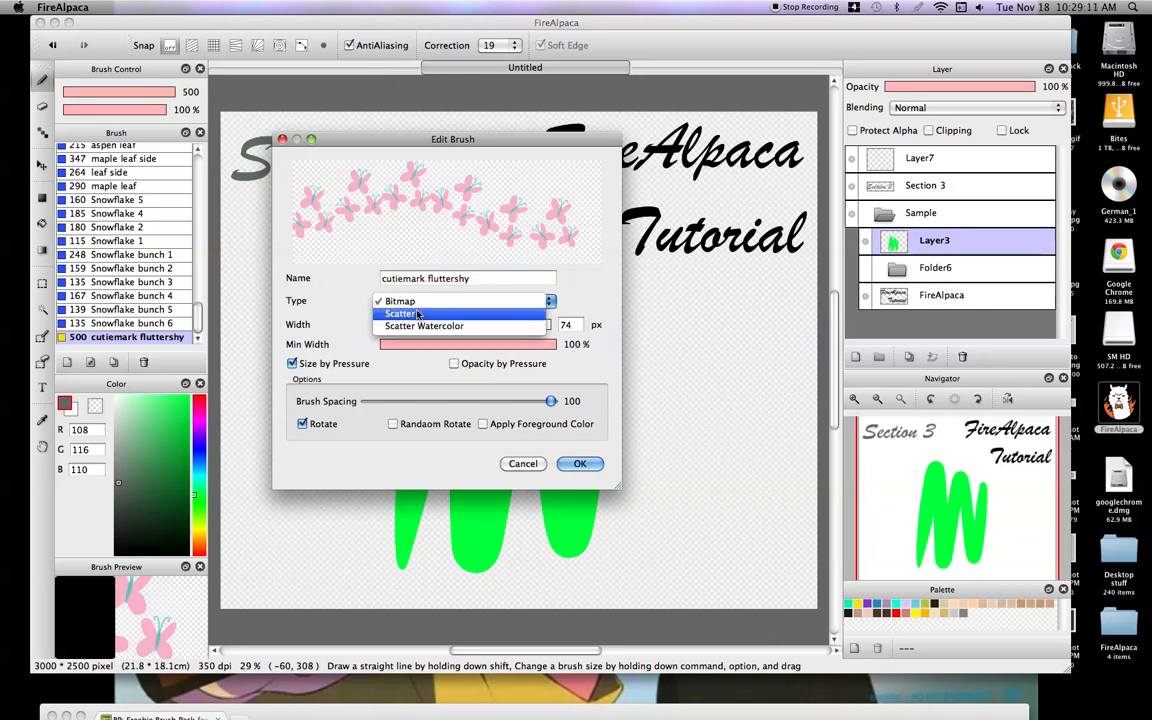
left_click(418, 314)
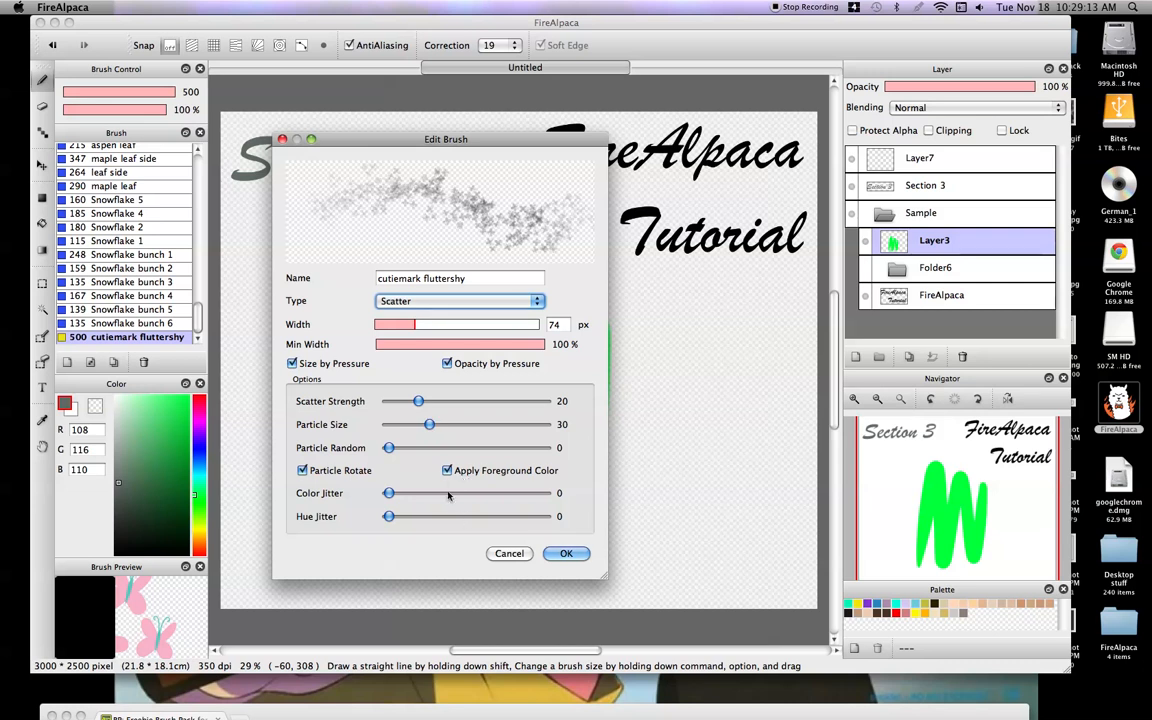
left_click(447, 471)
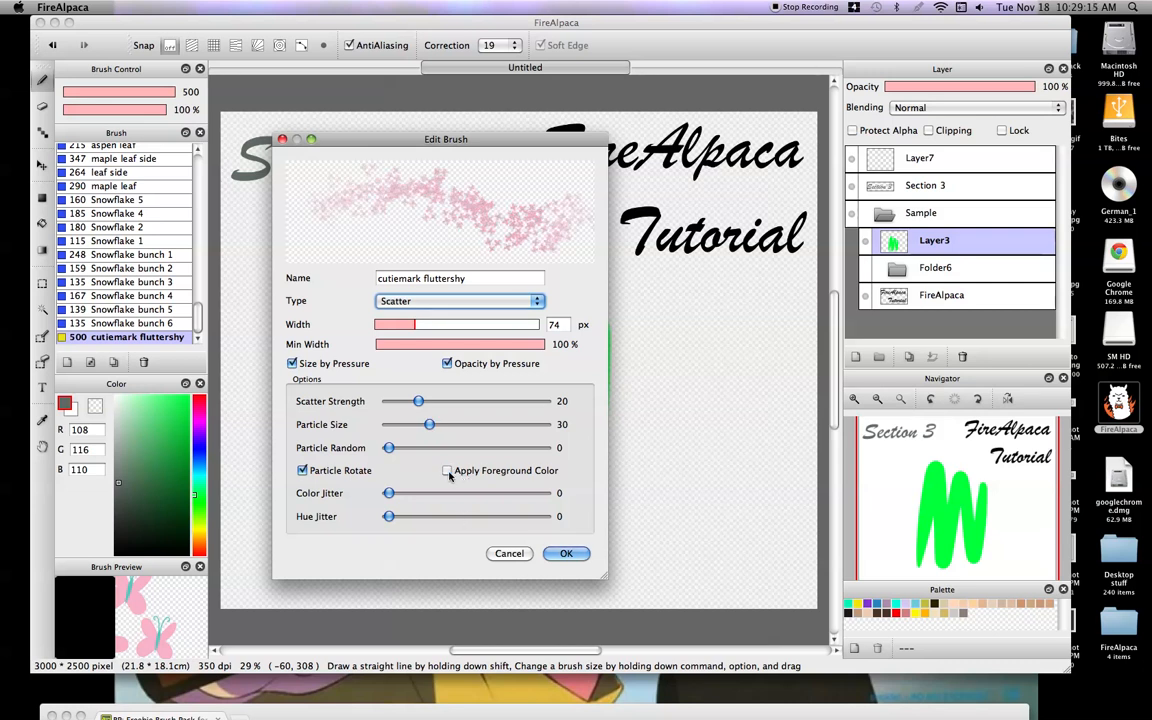
- Try Color Jitter at 34 and Hue Jitter at 60, reset both to 0, and recheck the preview with Apply Foreground Color toggled
mouse_move(389, 493)
left_mouse_down()
mouse_move(512, 518)
mouse_move(482, 517)
left_mouse_up()
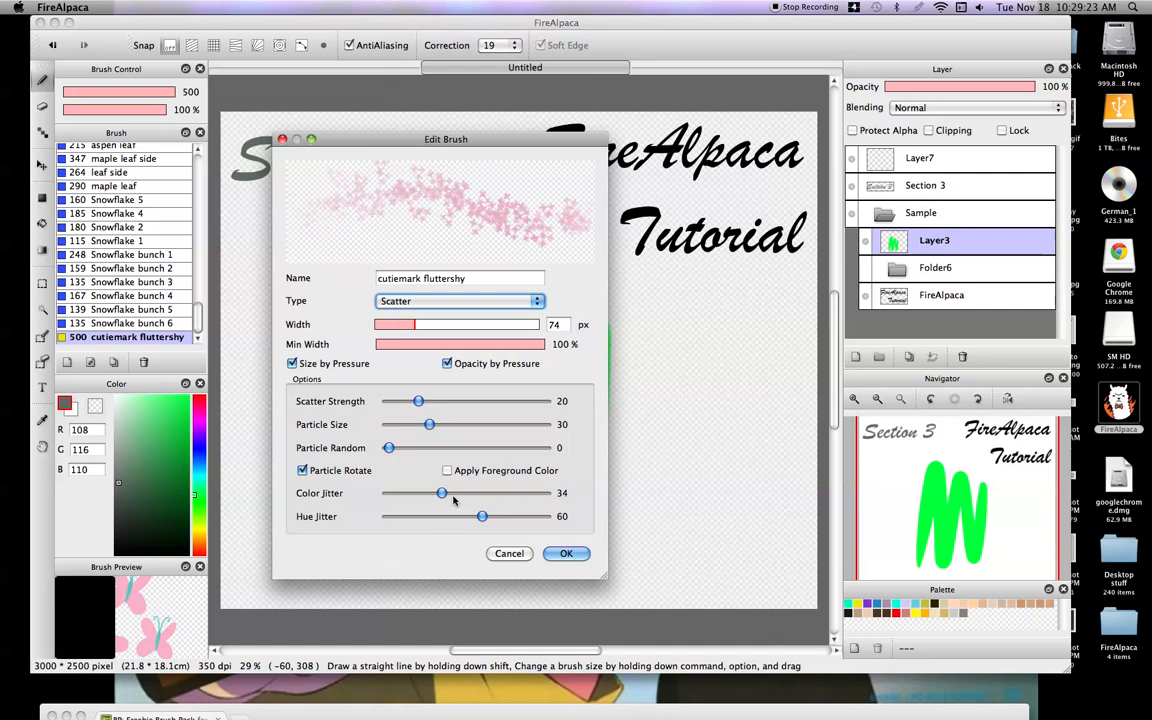
left_click_drag(440, 494, 388, 494)
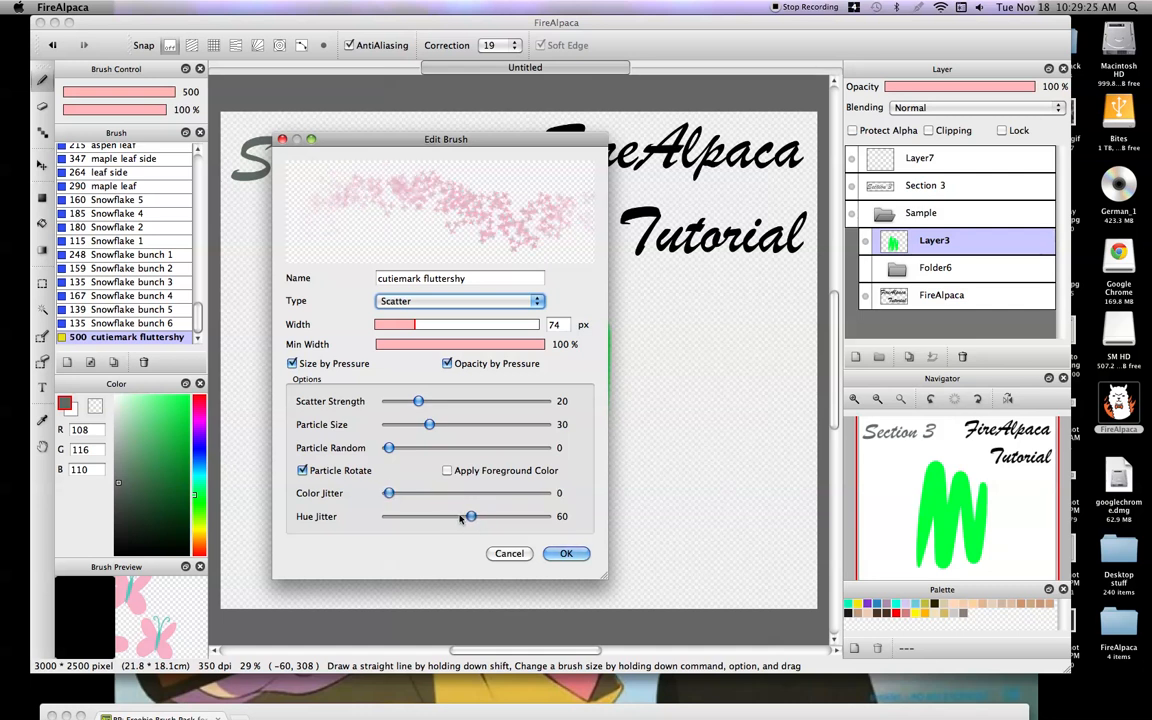
left_click_drag(480, 517, 331, 512)
left_click(446, 471)
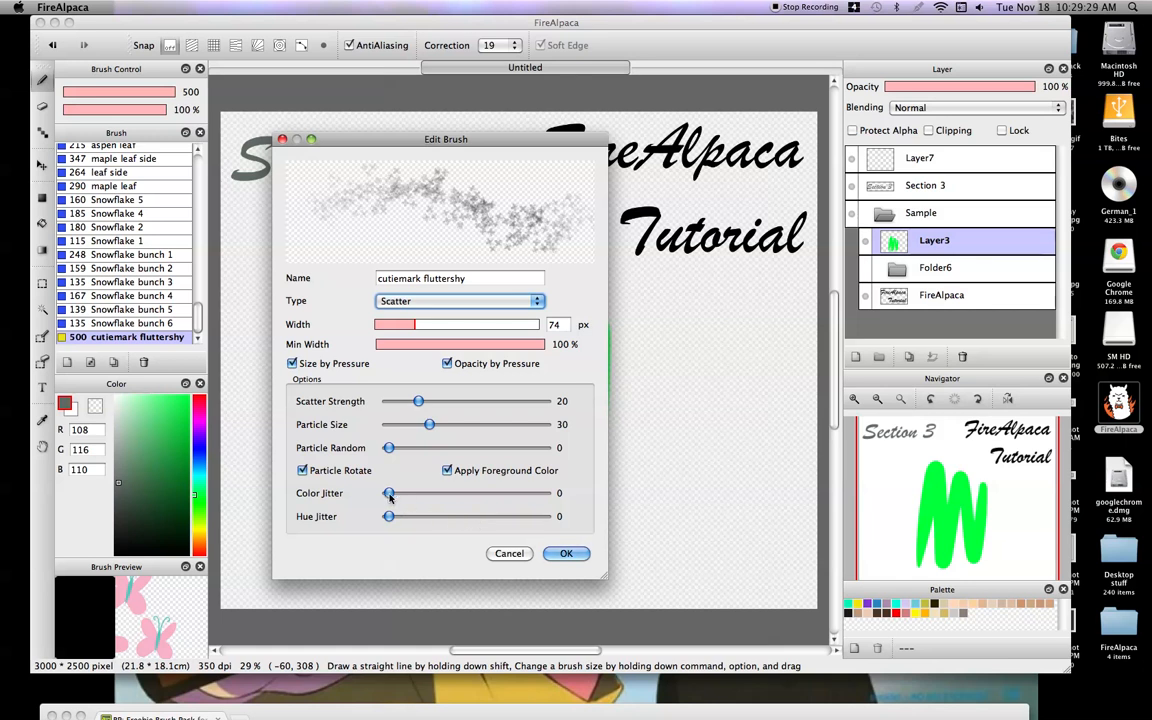
left_click(446, 472)
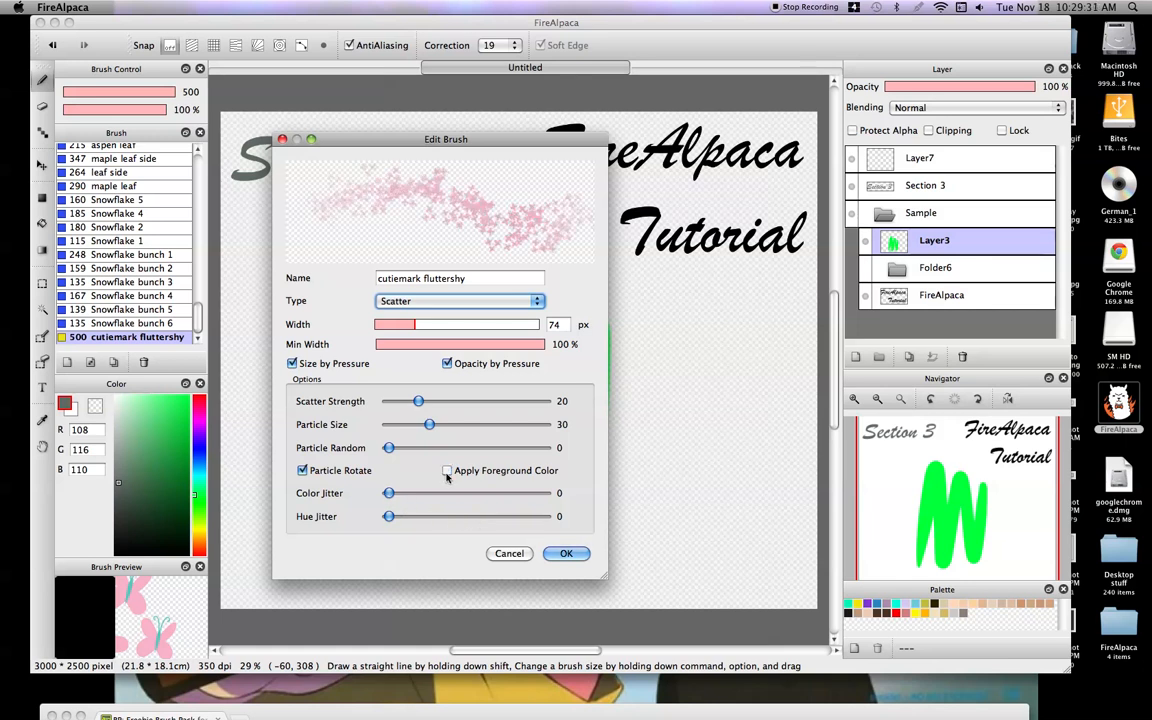
mouse_move(389, 493)
left_mouse_down()
mouse_move(434, 494)
mouse_move(373, 514)
left_mouse_up()
- Toggle Particle Rotate and try Particle Random at 100, restoring both to compare the scatter preview
left_click(302, 471)
left_click(302, 471)
left_click_drag(389, 447, 549, 446)
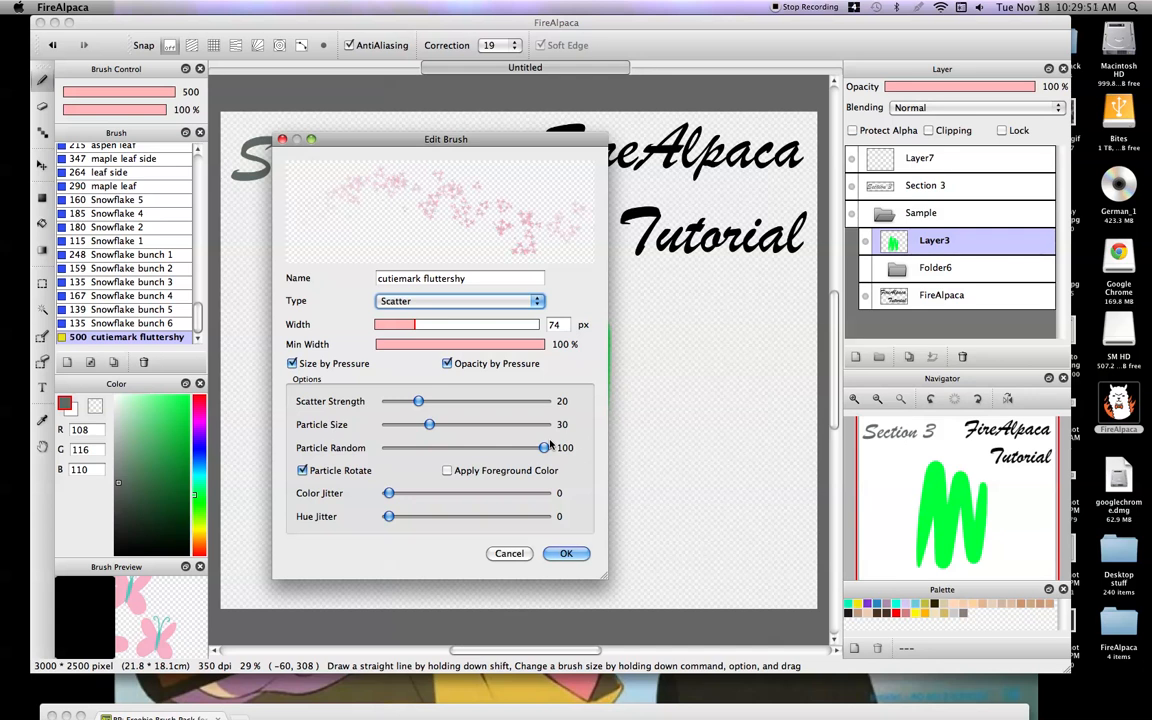
left_click_drag(549, 446, 386, 456)
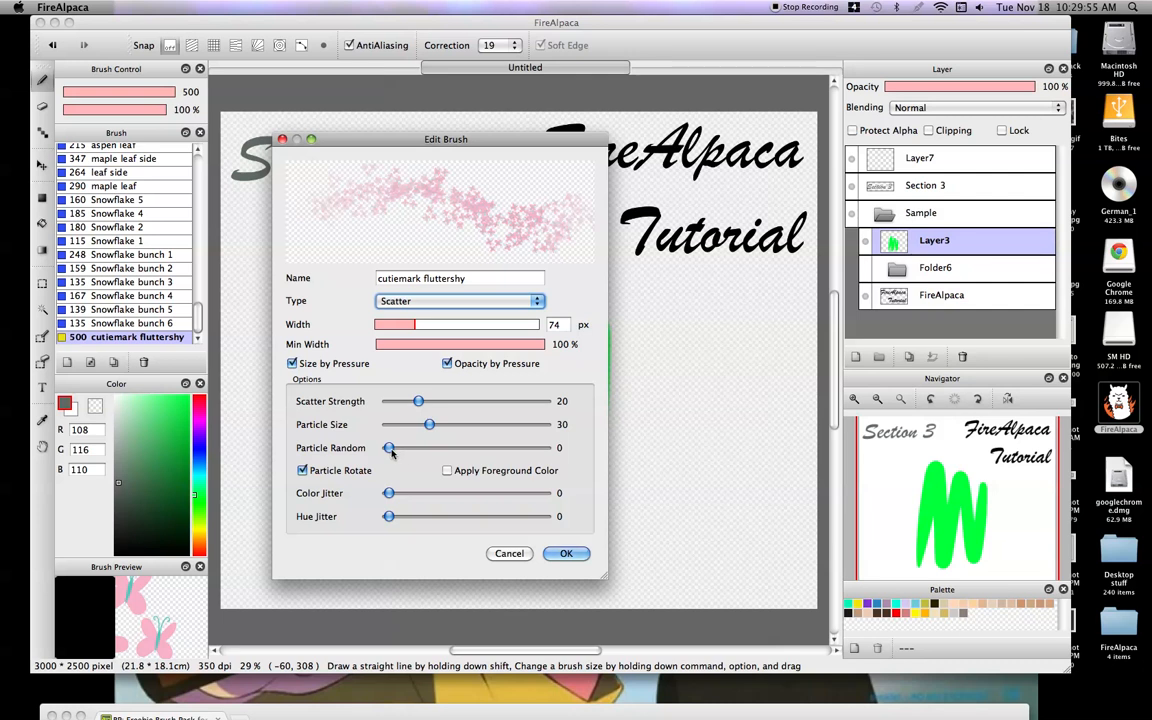
- Set the scatter brush's Particle Size to 100, Particle Random to 72 and Scatter Strength to 1
left_click(403, 449)
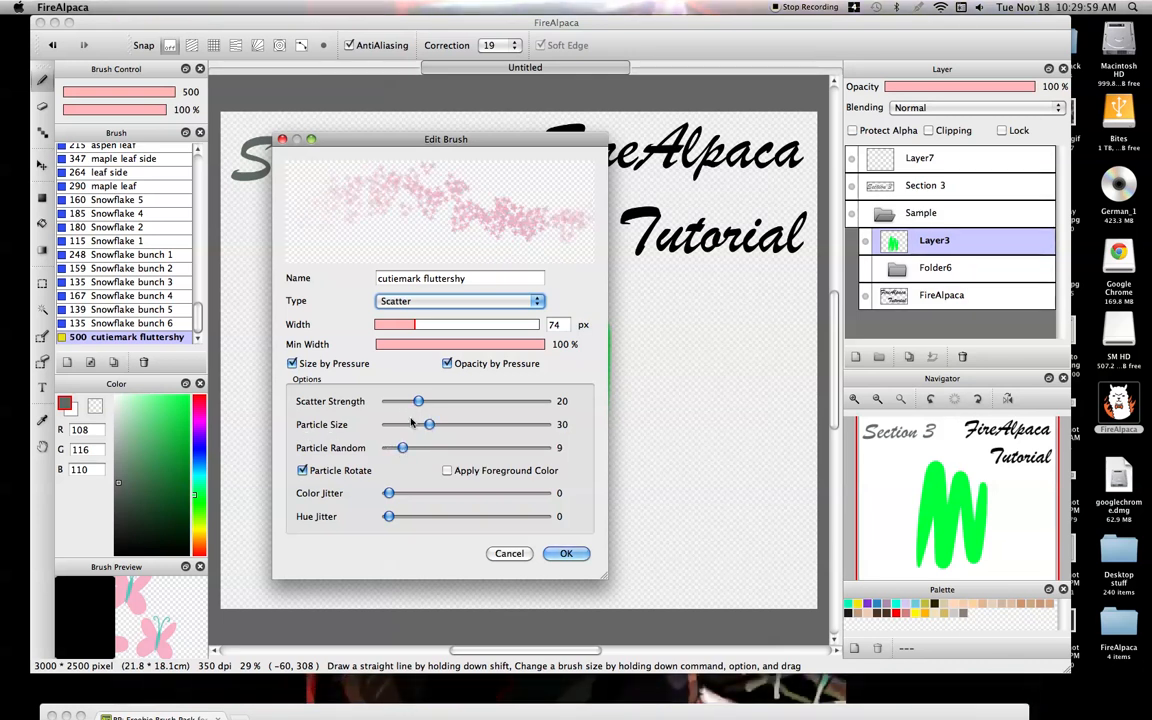
left_click_drag(429, 425, 570, 437)
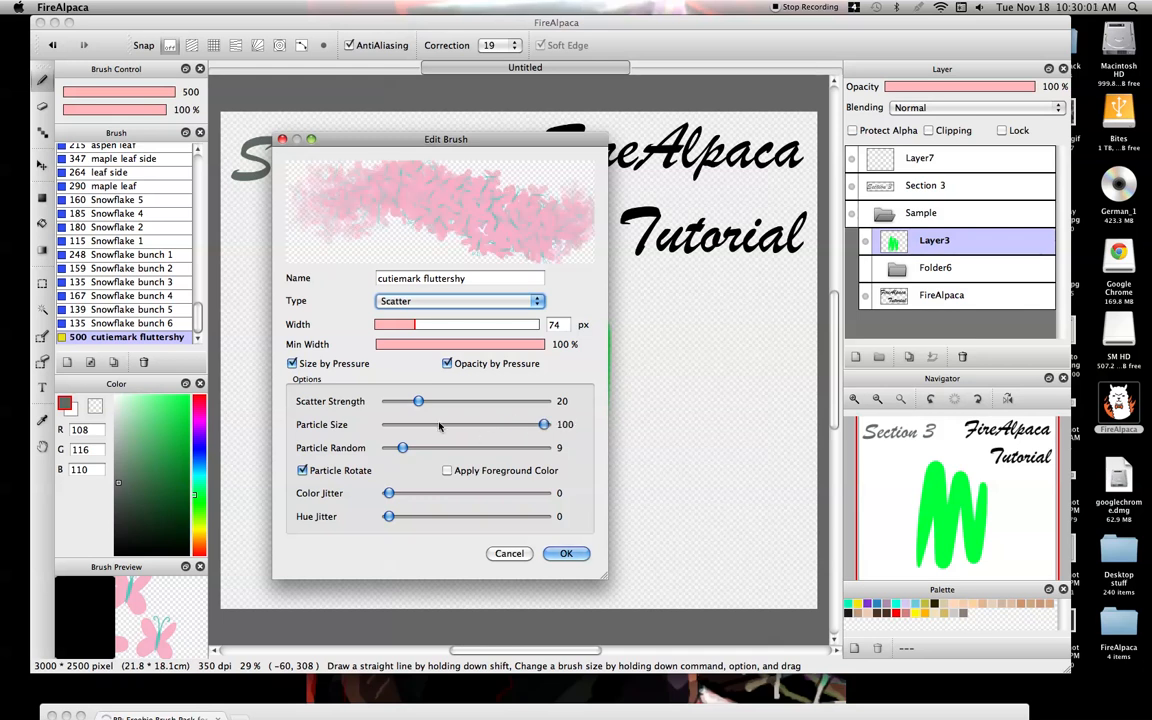
left_click_drag(403, 447, 502, 449)
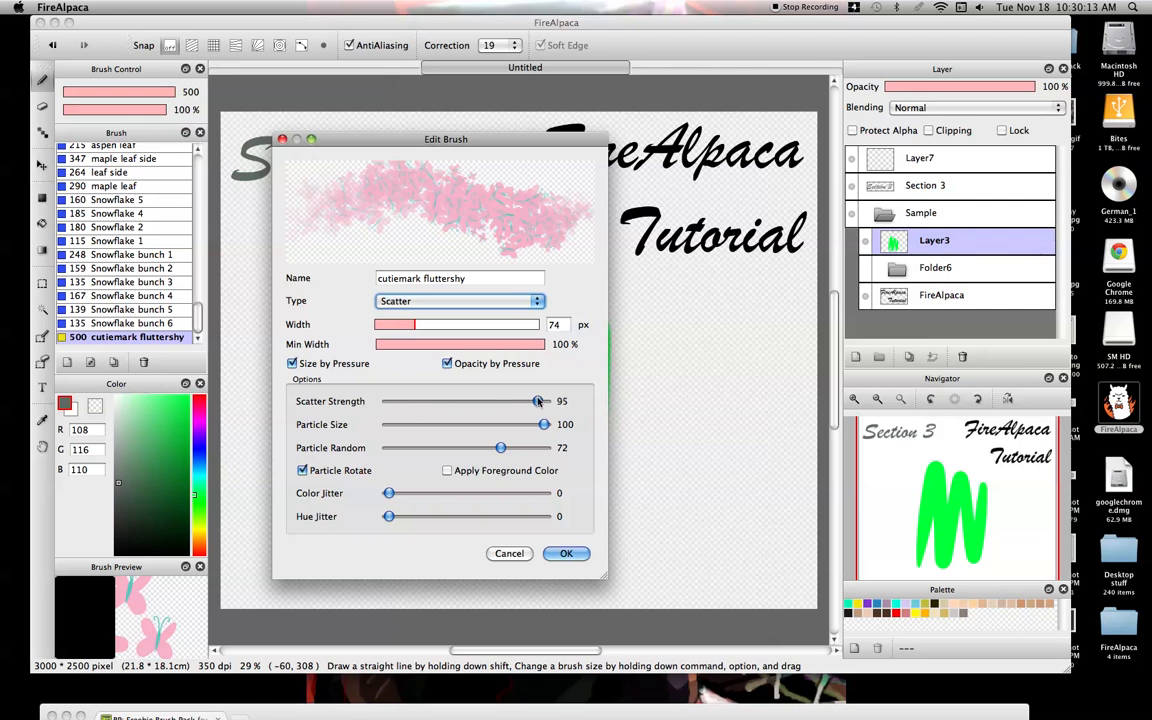
mouse_move(418, 401)
left_mouse_down()
mouse_move(547, 401)
mouse_move(339, 409)
left_mouse_up()
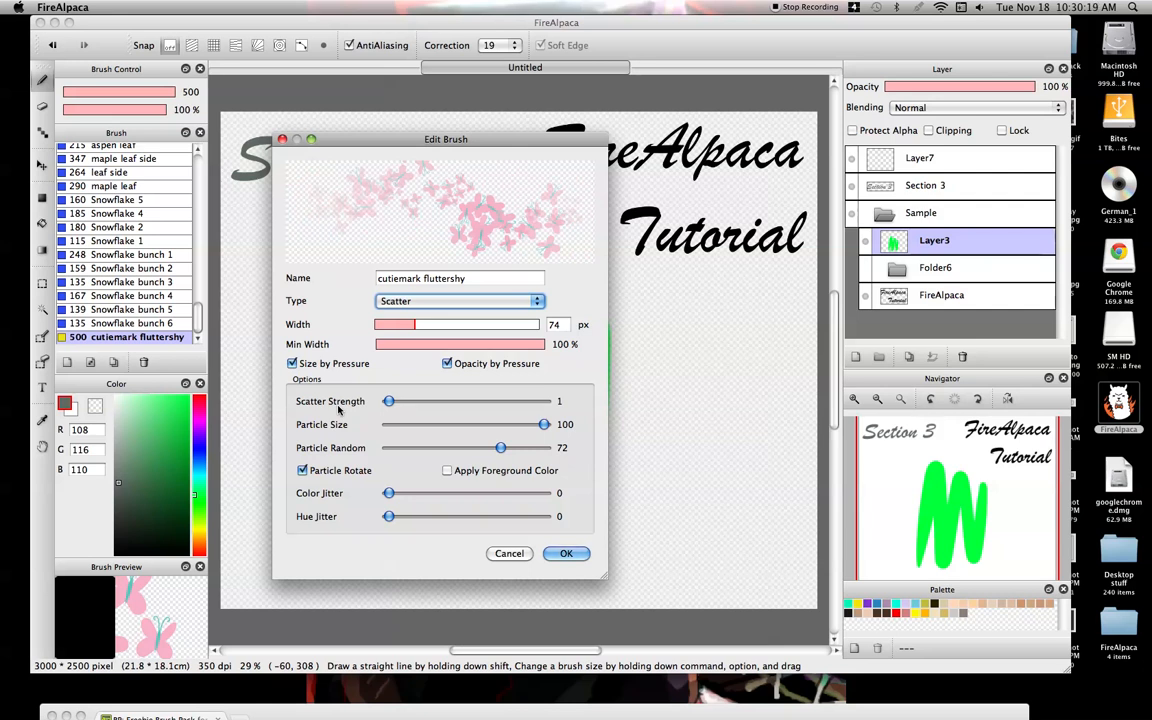
- Compare the preview with Size and Opacity by Pressure toggled, and set the minimum width to 0 % and width to 221 px
left_click(292, 363)
left_click(292, 363)
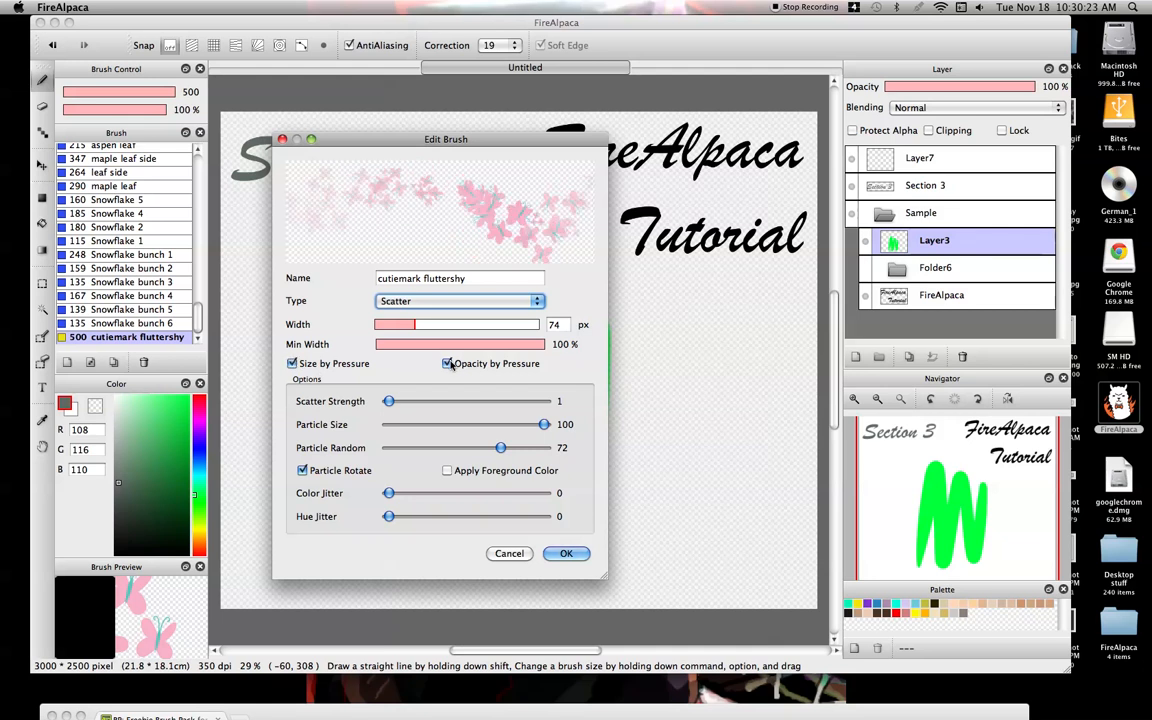
left_click(446, 364)
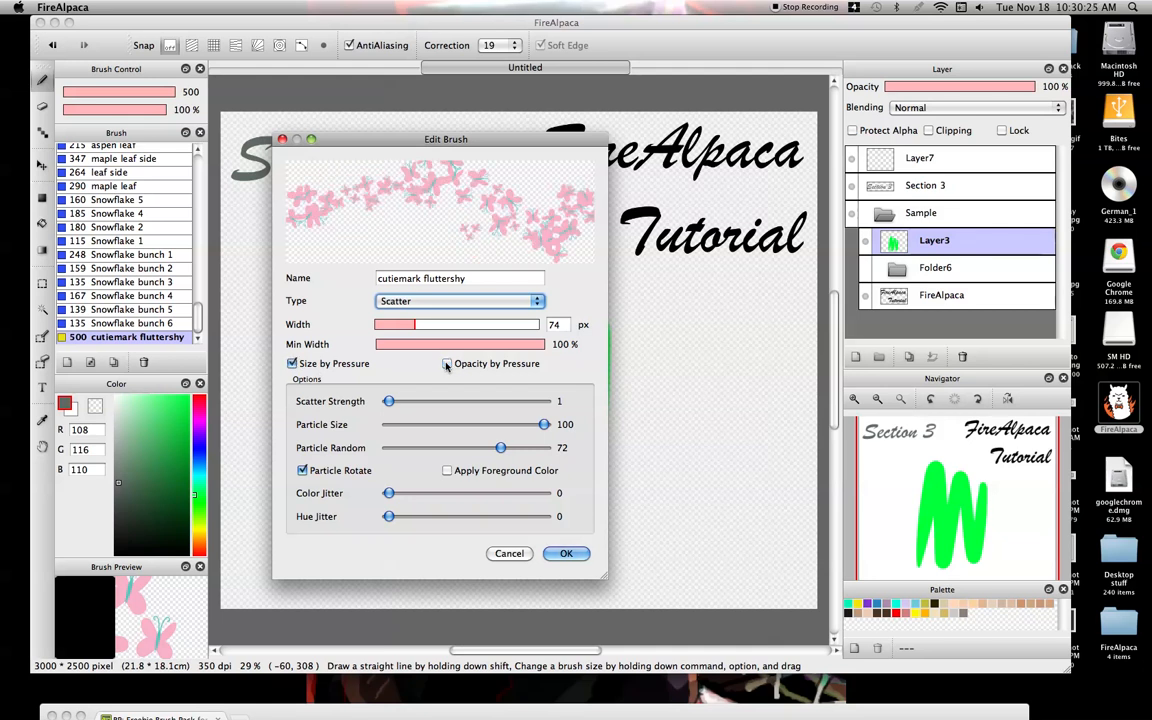
left_click(446, 364)
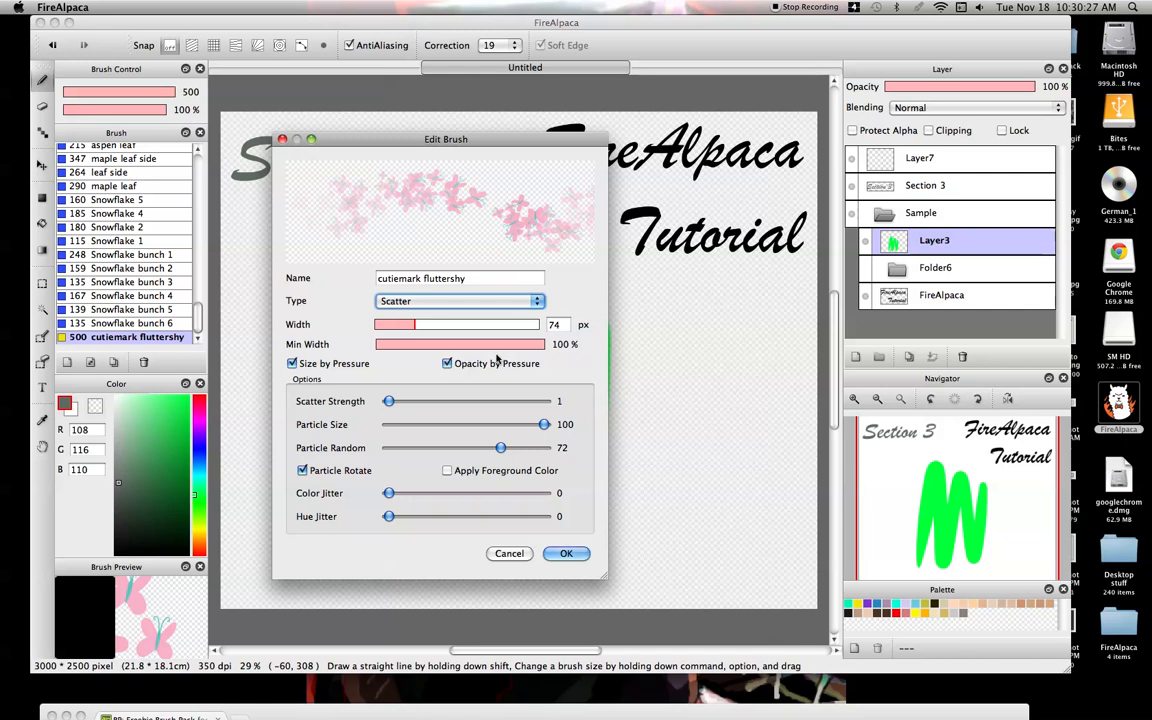
left_click_drag(467, 349, 323, 351)
left_click_drag(416, 329, 496, 327)
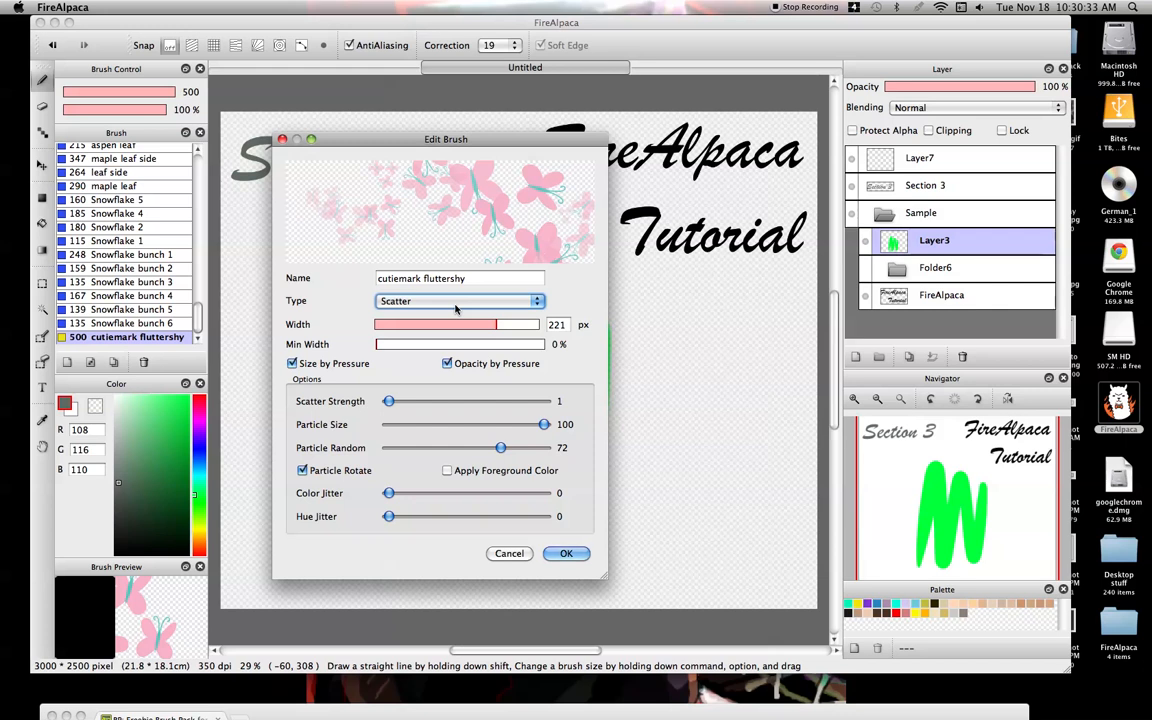
- Try the Scatter Watercolor type on the cutiemark fluttershy brush, and discard all edits to the brush
left_click(455, 304)
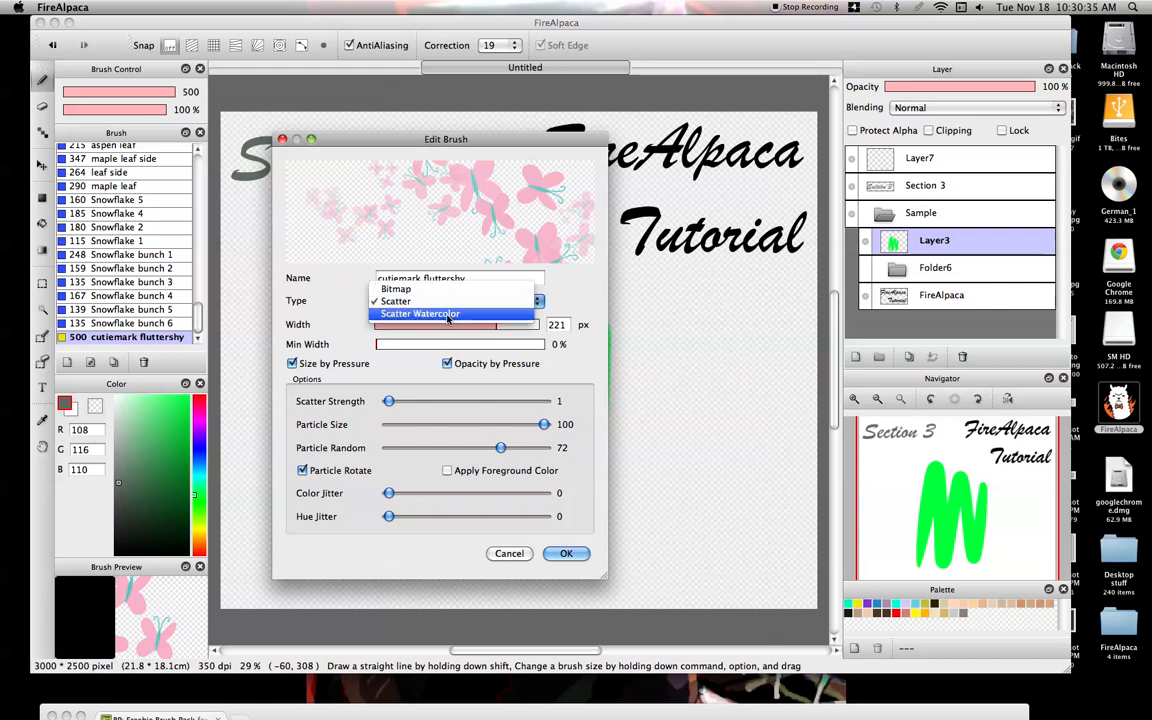
left_click(447, 315)
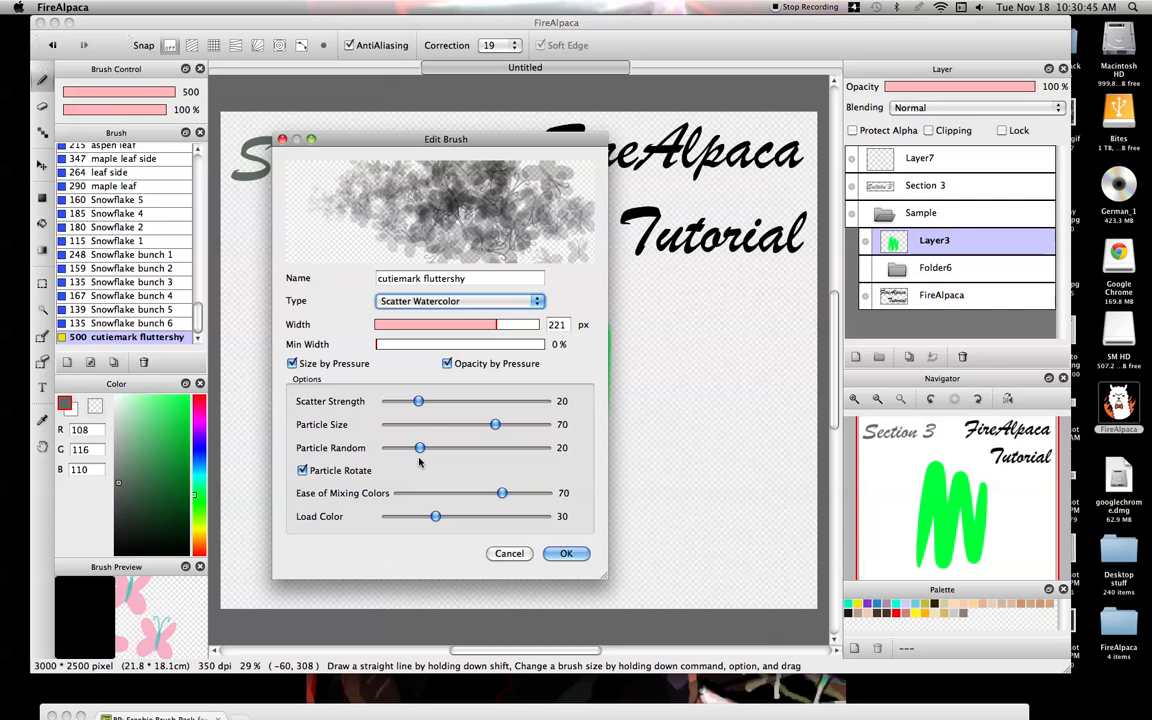
left_click(509, 553)
left_click(90, 362)
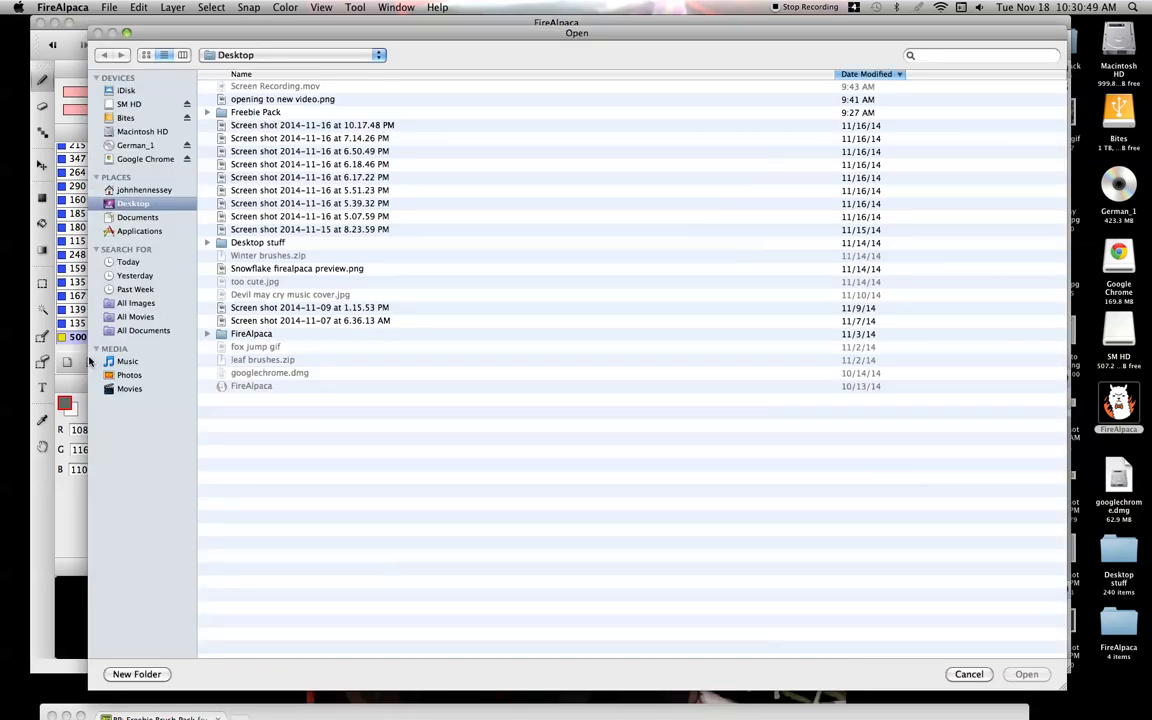
double_click(243, 112)
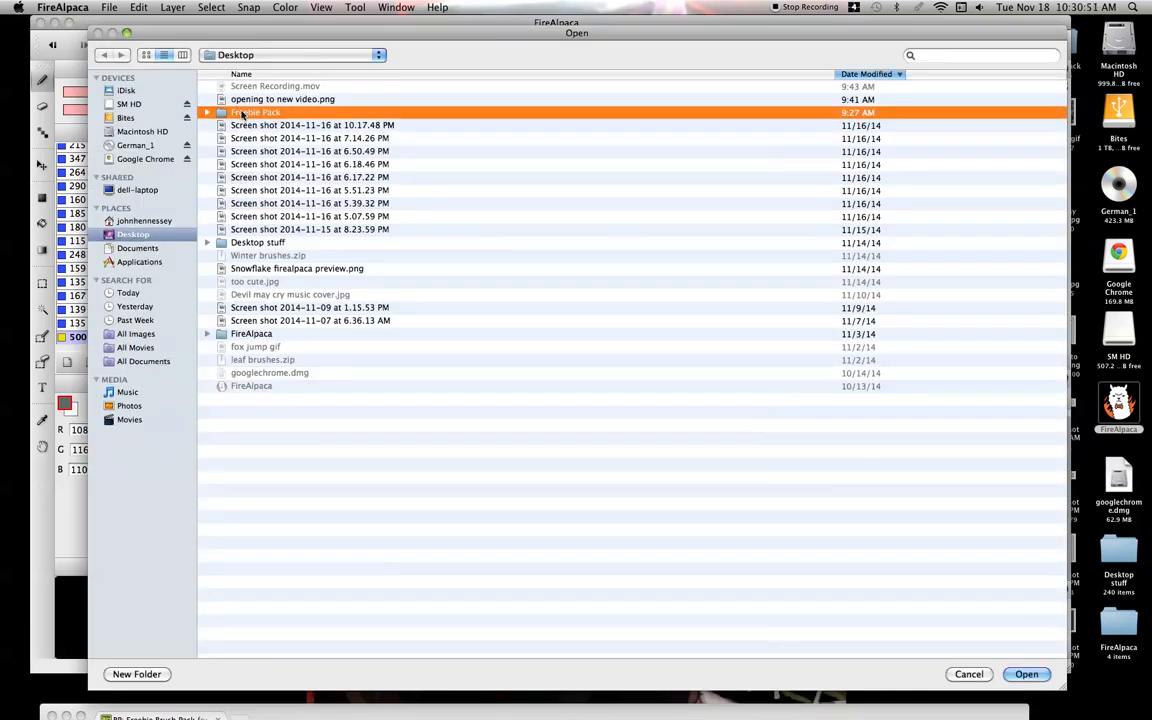
double_click(250, 125)
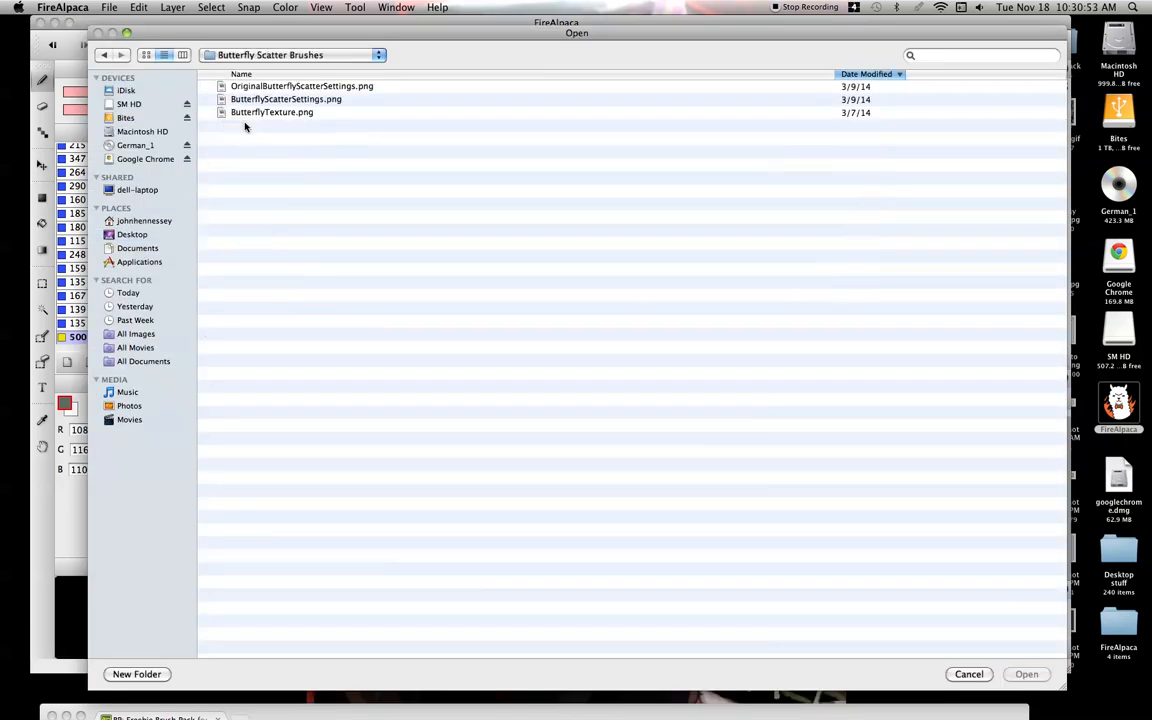
left_click(278, 101)
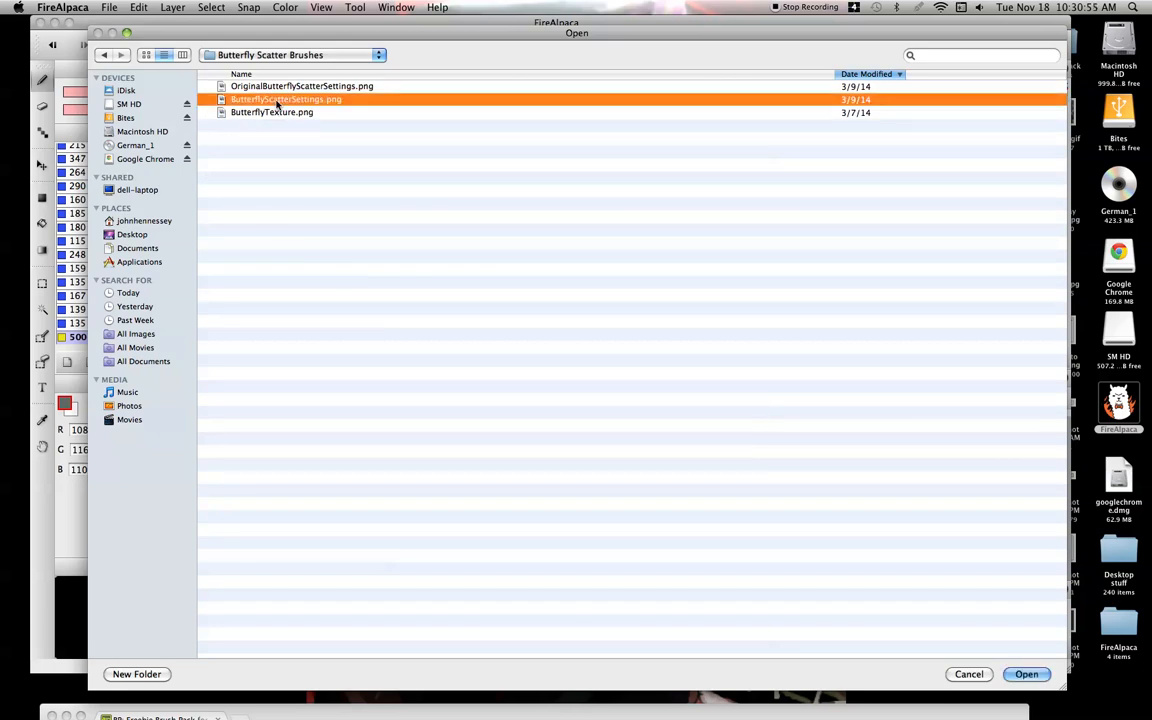
double_click(242, 100)
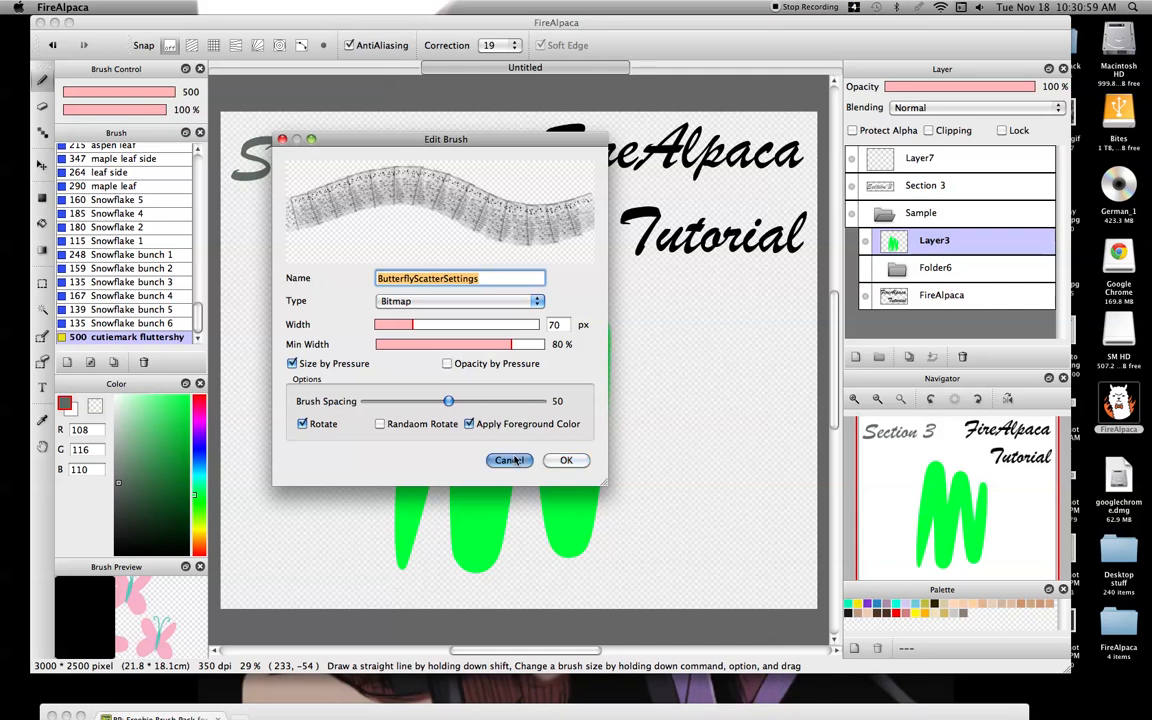
left_click(566, 460)
- Load RosePlain.png from the Freebie Pack's Rose Brushes folder as a new bitmap brush and set its spacing to 100
left_click(93, 362)
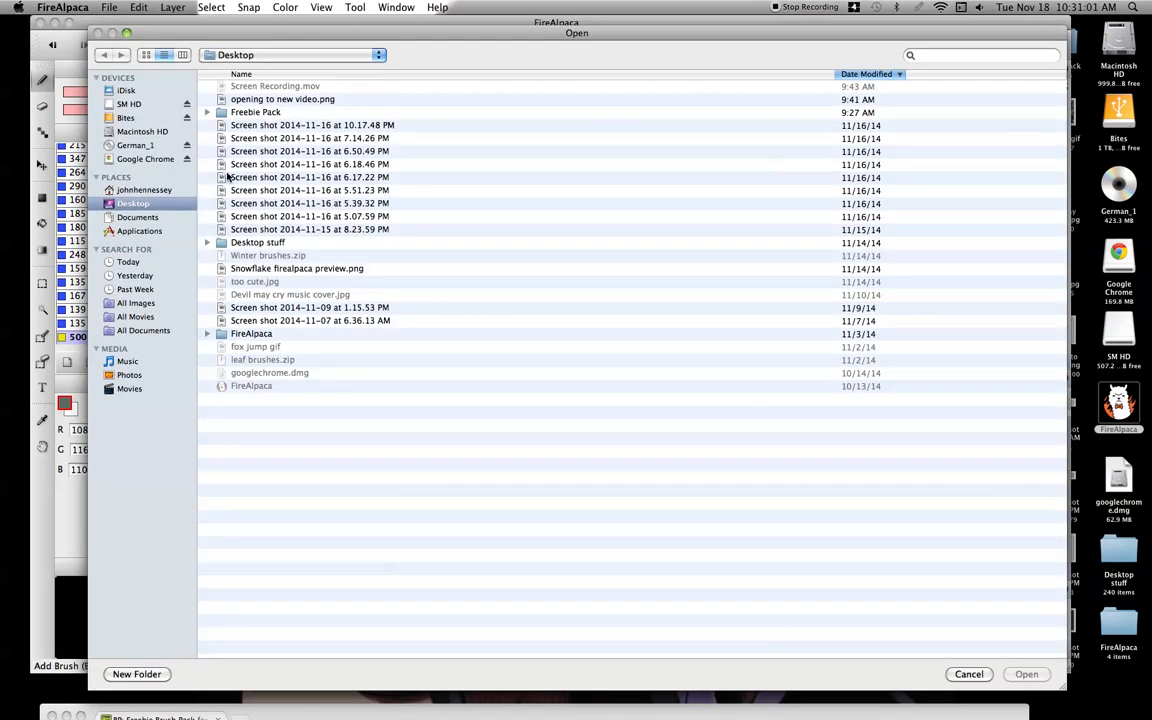
double_click(250, 112)
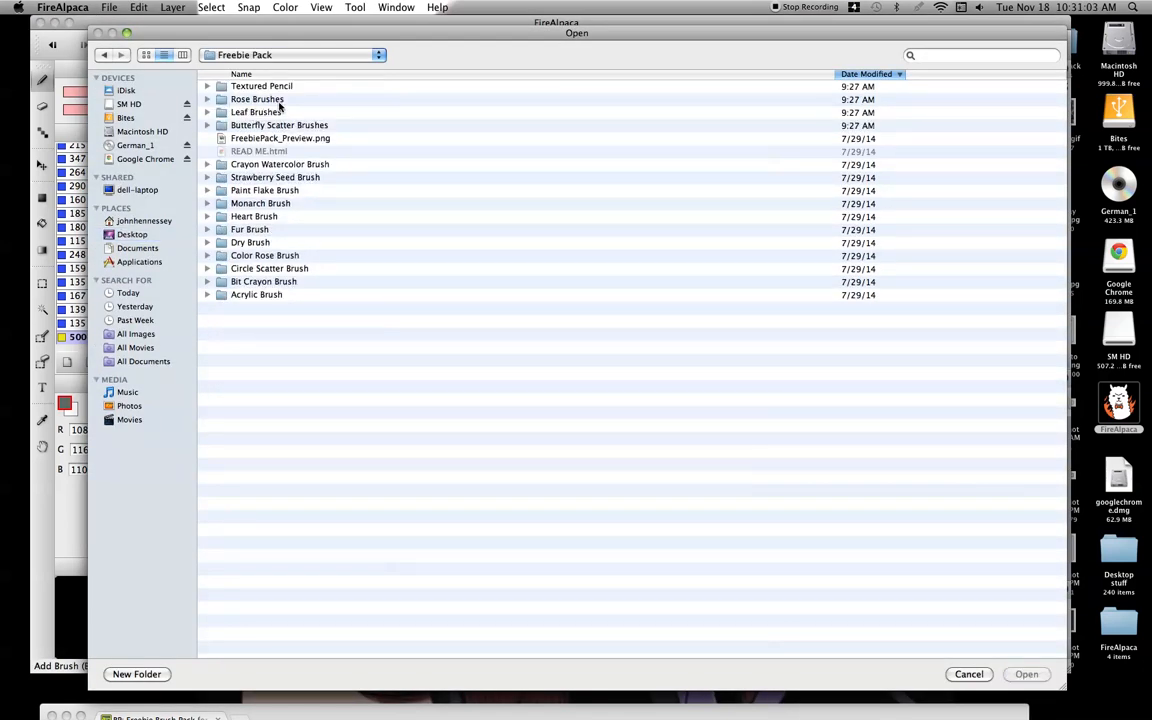
double_click(284, 101)
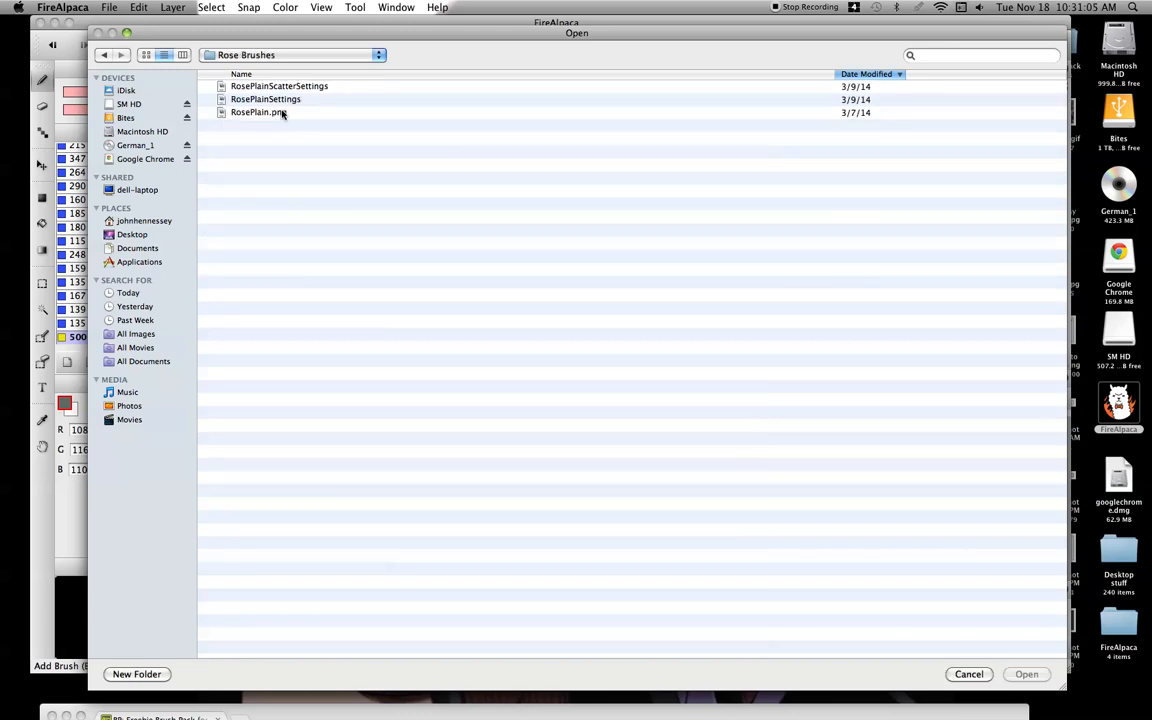
left_click(288, 112)
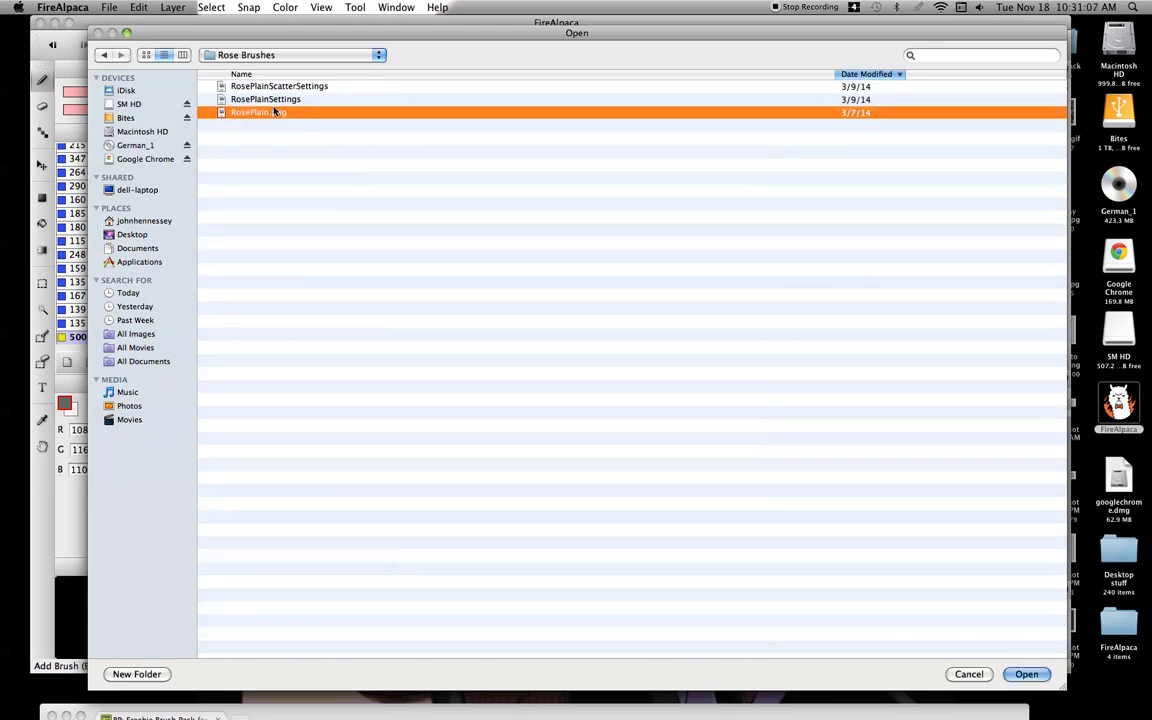
double_click(275, 113)
left_click_drag(448, 401, 540, 409)
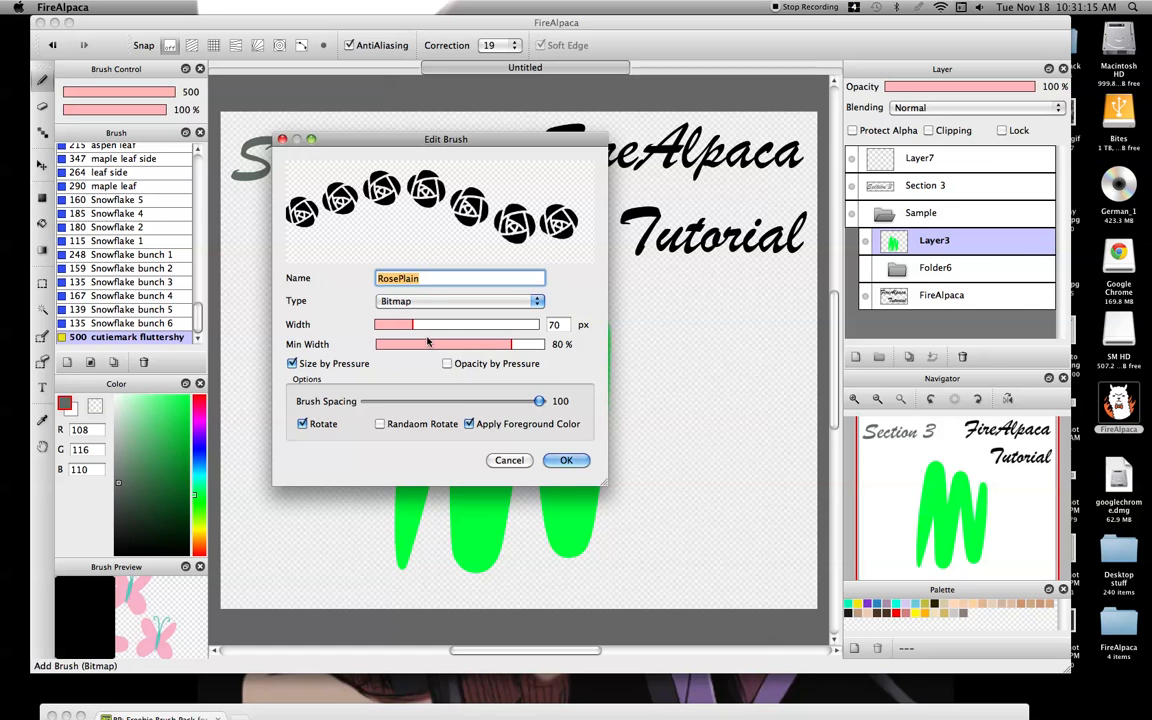
- Set the RosePlain brush's width to 171 px and minimum width to 0 %, and change its type to Scatter
mouse_move(423, 330)
left_mouse_down()
mouse_move(502, 321)
mouse_move(421, 325)
mouse_move(419, 347)
mouse_move(375, 343)
mouse_move(468, 325)
left_mouse_up()
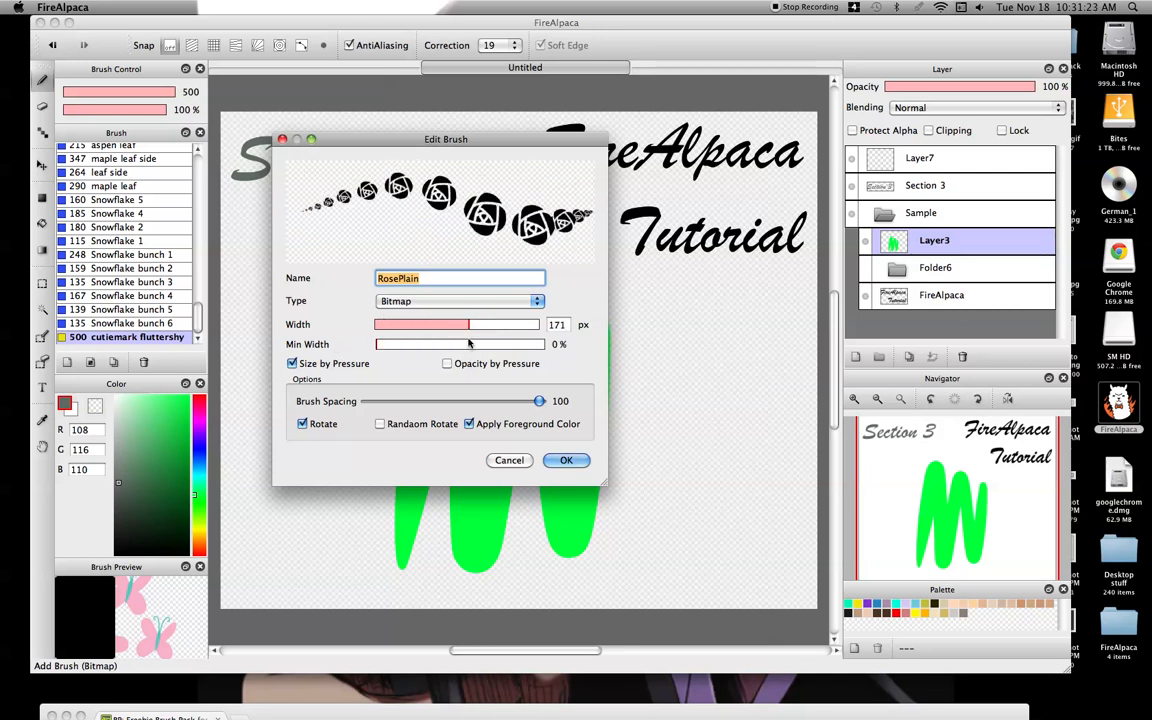
left_click(421, 303)
left_click(400, 313)
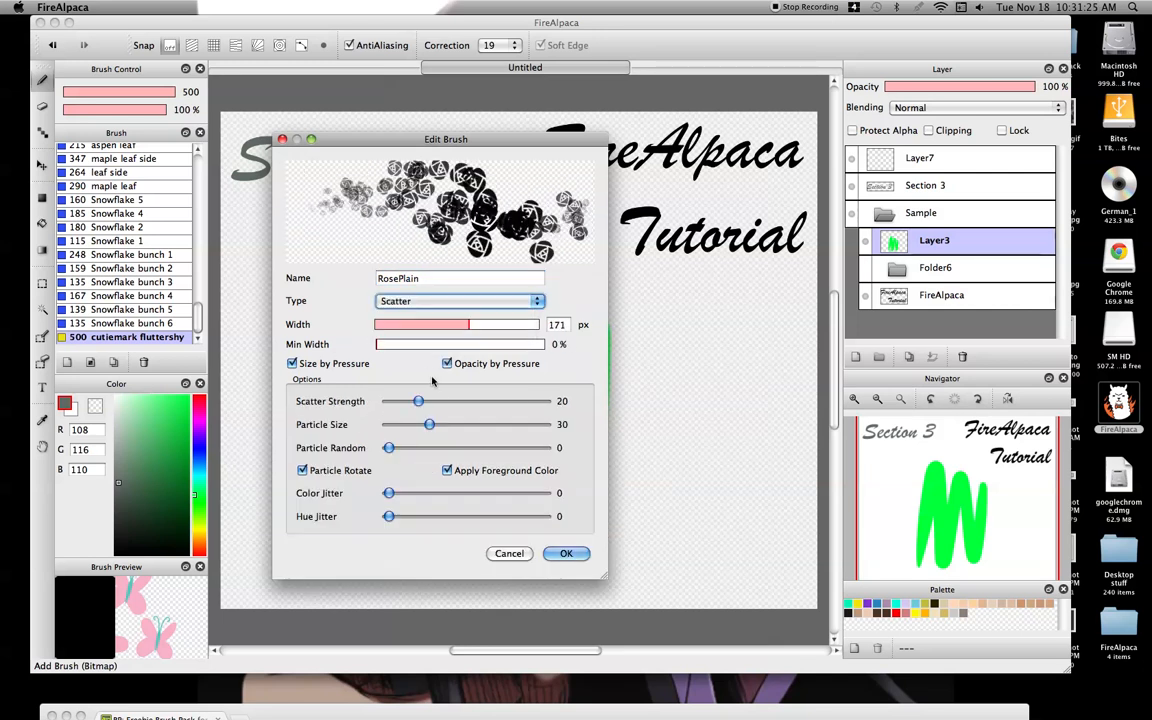
- Set Scatter Strength to 6, Particle Size to 73, Particle Random to 100, Color Jitter to 33 and Hue Jitter to 83, and save the brush
left_click_drag(407, 401, 500, 424)
left_click_drag(401, 449, 545, 449)
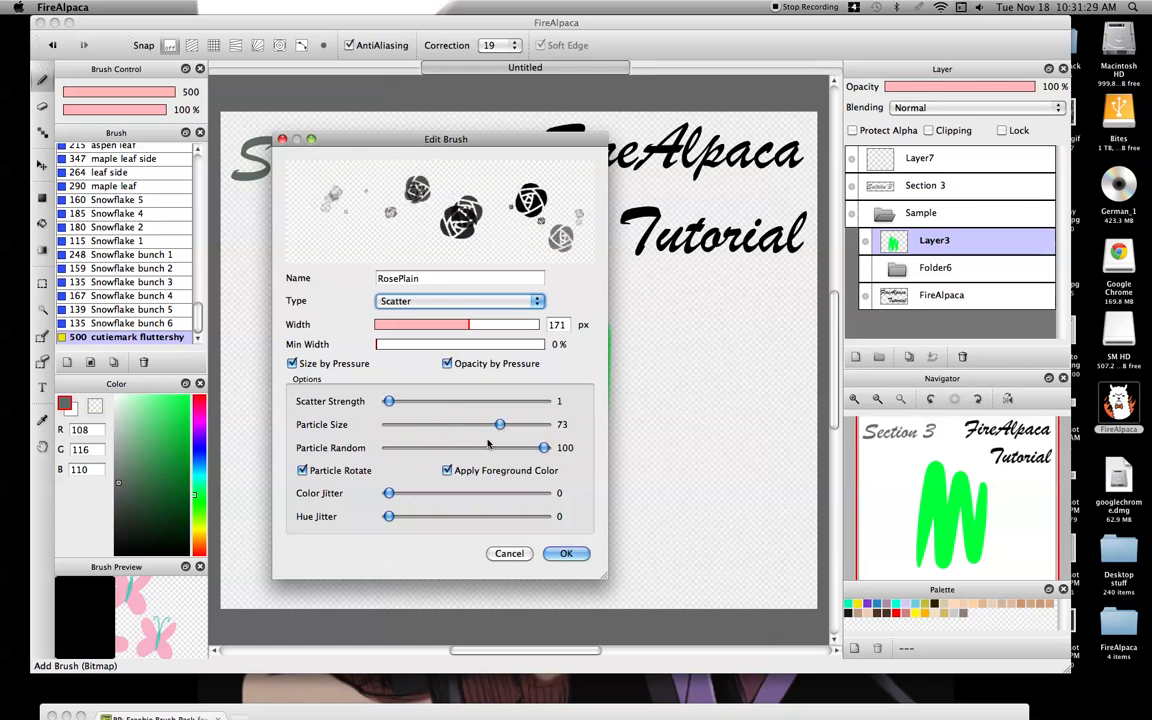
left_click_drag(389, 401, 398, 401)
left_click_drag(389, 493, 517, 516)
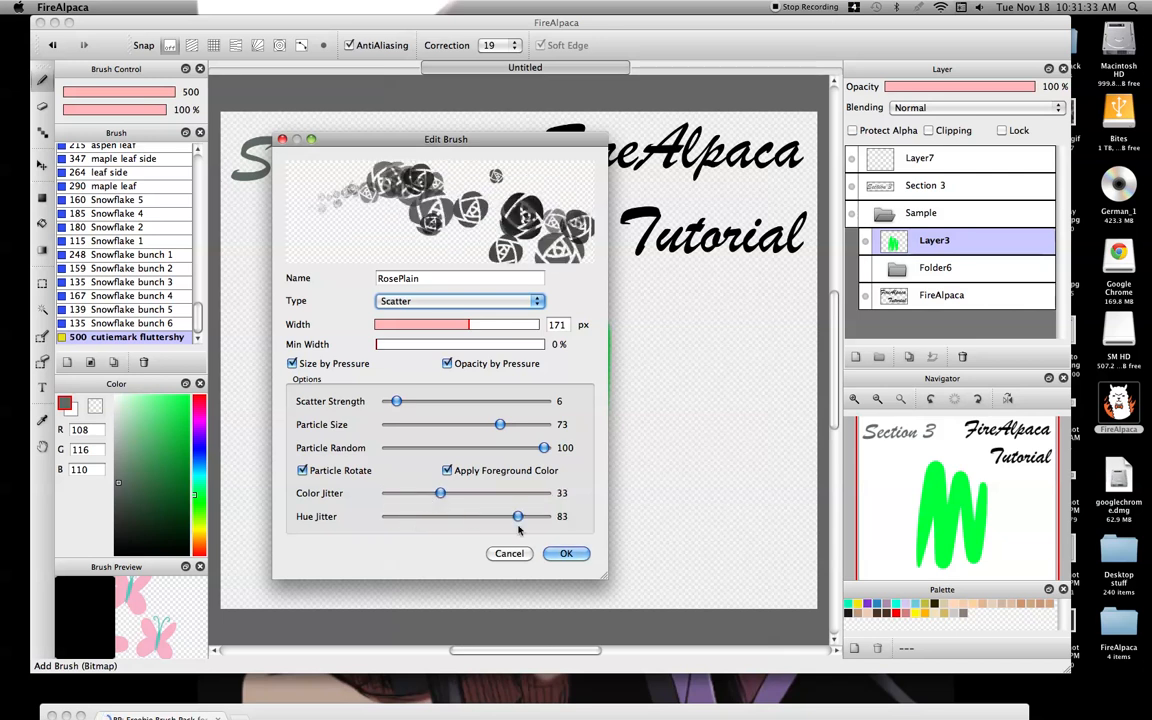
left_click(563, 554)
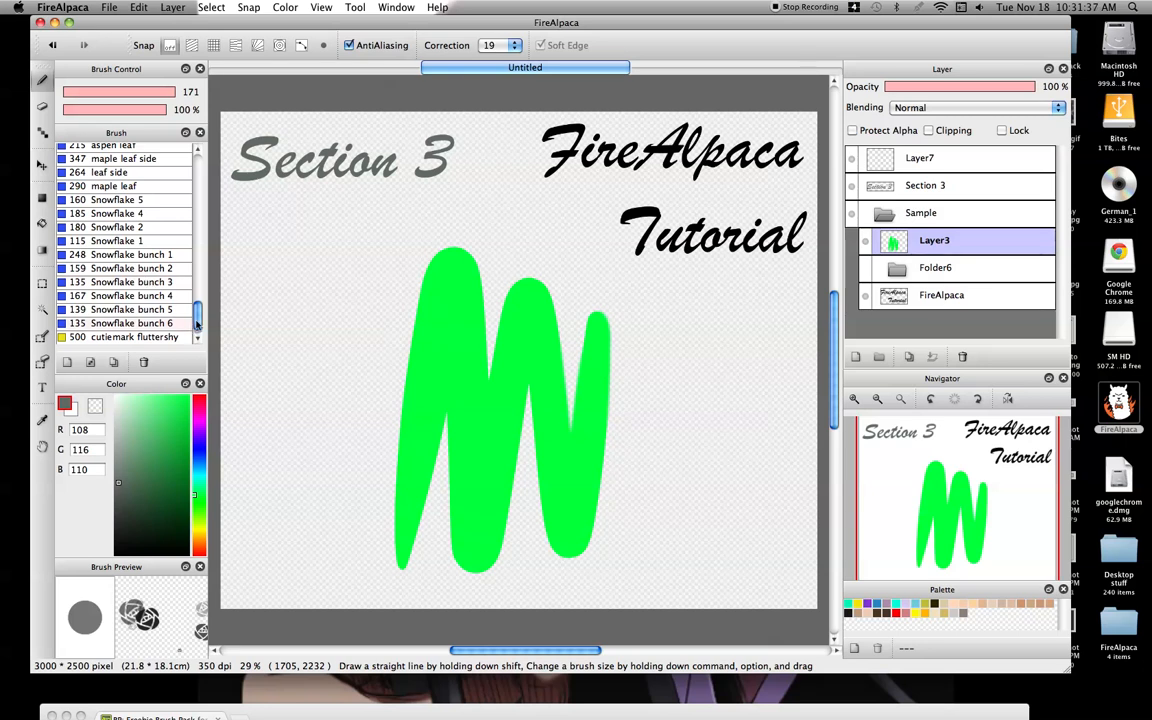
- Paint looping RosePlain test strokes on Layer3 in blue (0, 177, 255) at brush size 500, and clear the layer
left_click(199, 467)
left_click_drag(184, 427, 190, 394)
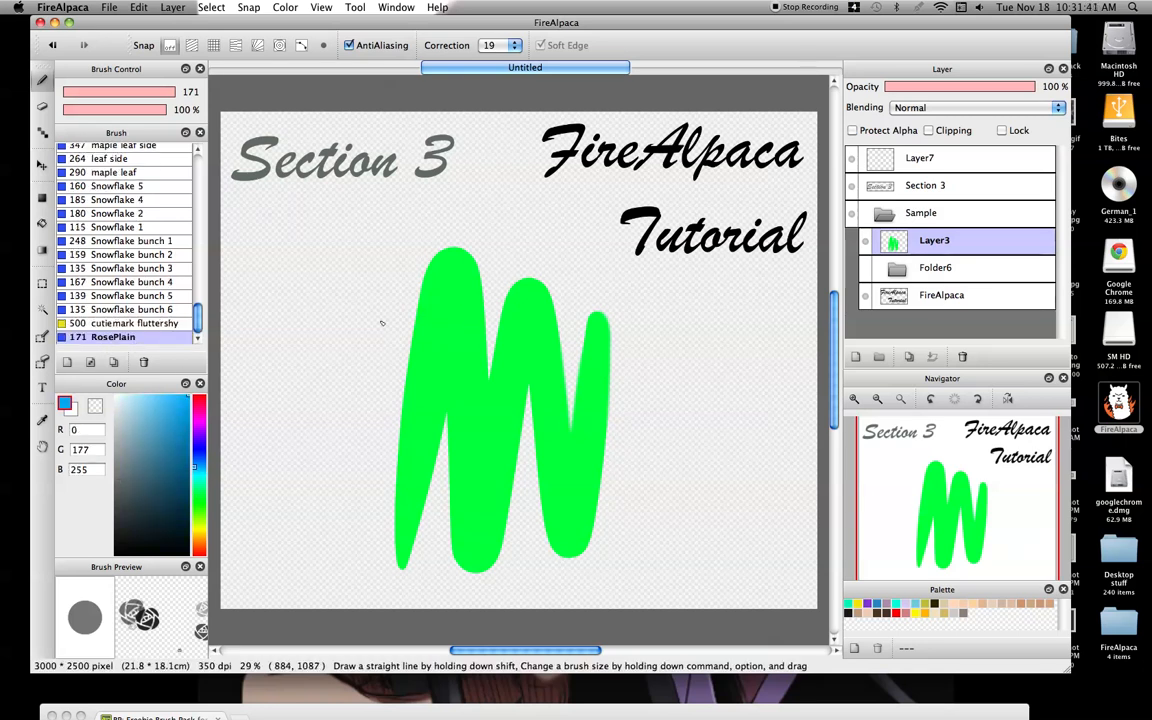
left_click_drag(163, 93, 740, 332)
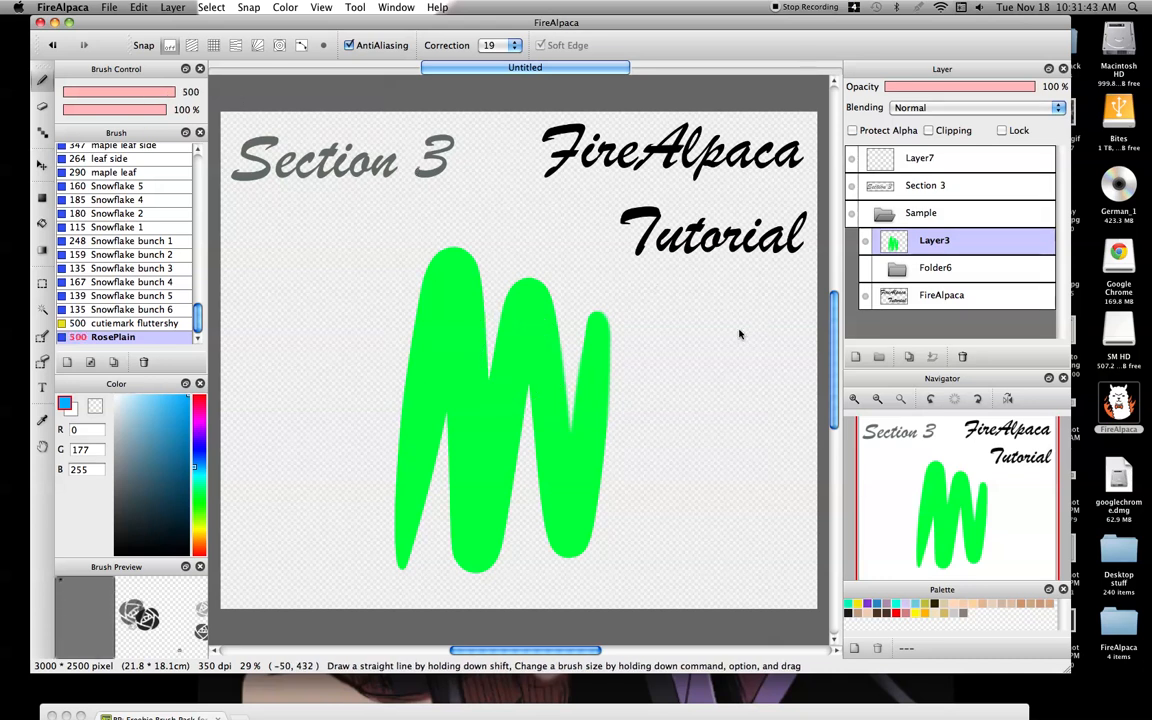
mouse_move(300, 250)
left_mouse_down()
mouse_move(305, 400)
mouse_move(395, 515)
mouse_move(740, 385)
left_mouse_up()
mouse_move(655, 298)
left_mouse_down()
mouse_move(526, 268)
mouse_move(409, 308)
mouse_move(413, 447)
mouse_move(495, 489)
mouse_move(624, 449)
mouse_move(581, 358)
mouse_move(508, 376)
mouse_move(520, 410)
left_mouse_up()
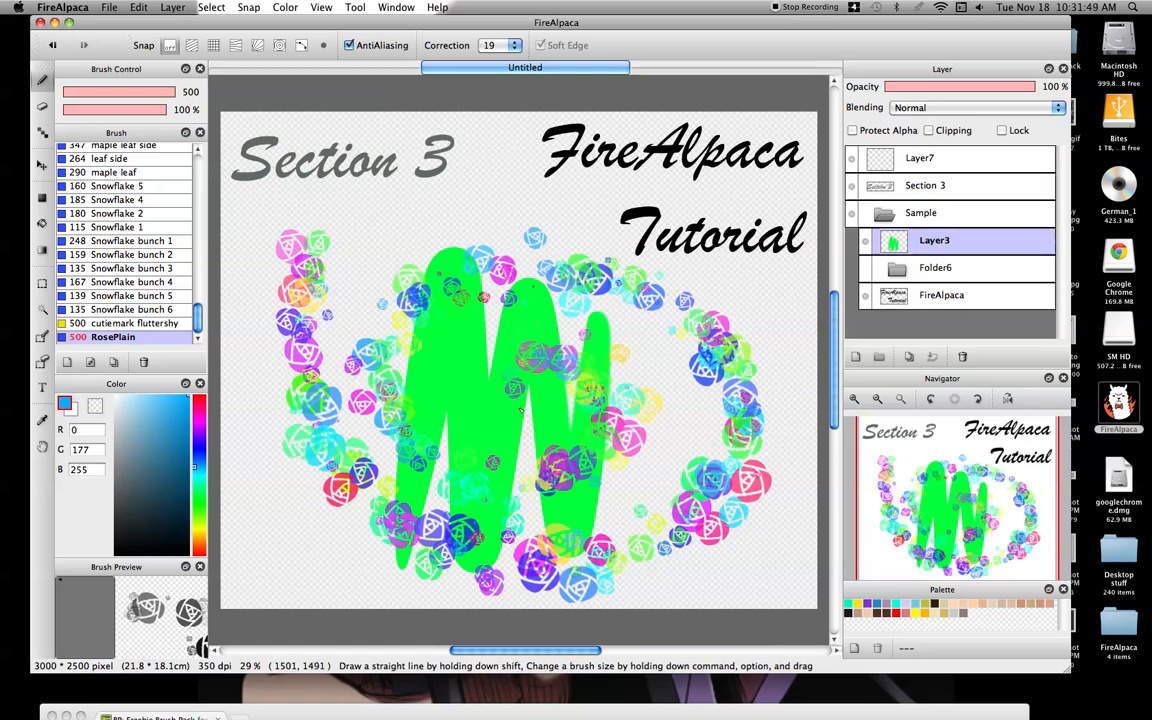
key("Delete")
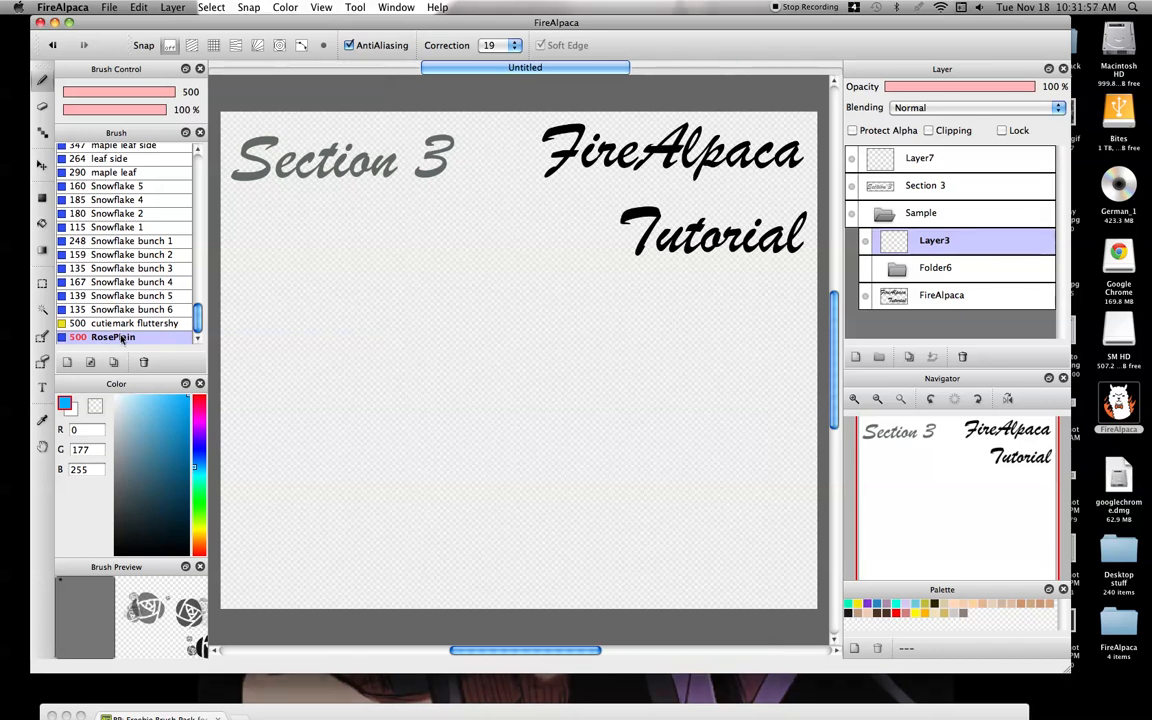
- Close the Color, Brush Preview, Brush Control, Brush, Layer, Navigator and Palette panels, and paint a curved rose stroke on the canvas
left_click(200, 383)
left_click(200, 514)
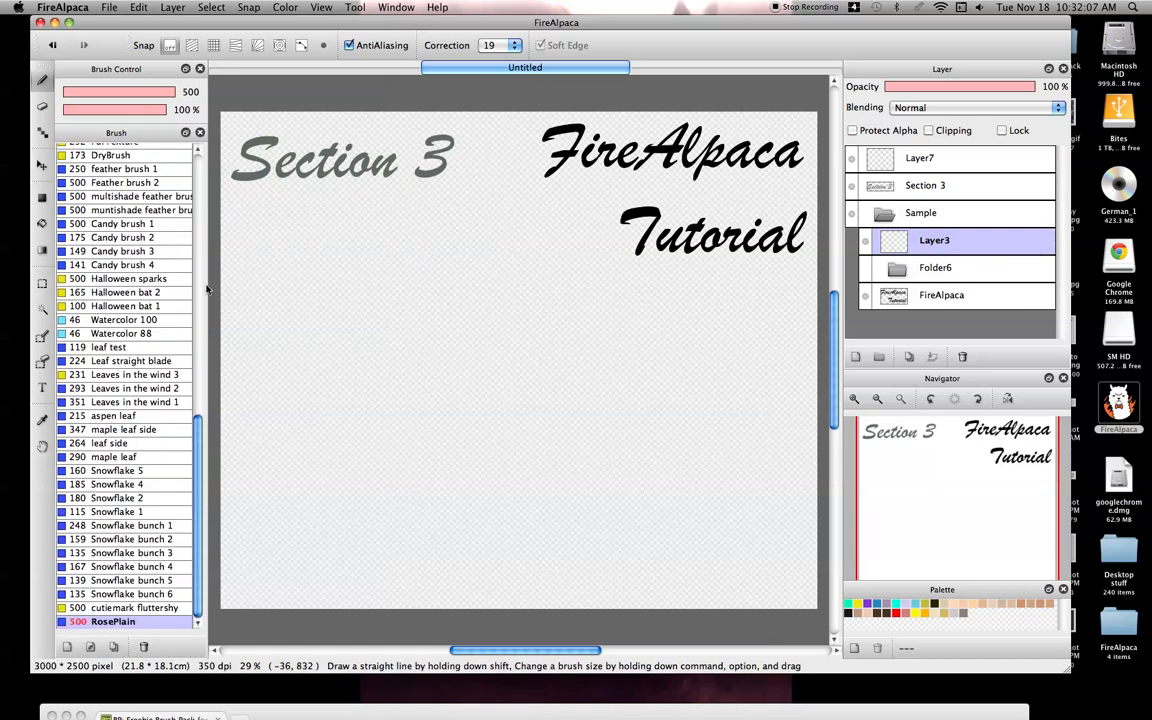
left_click(200, 69)
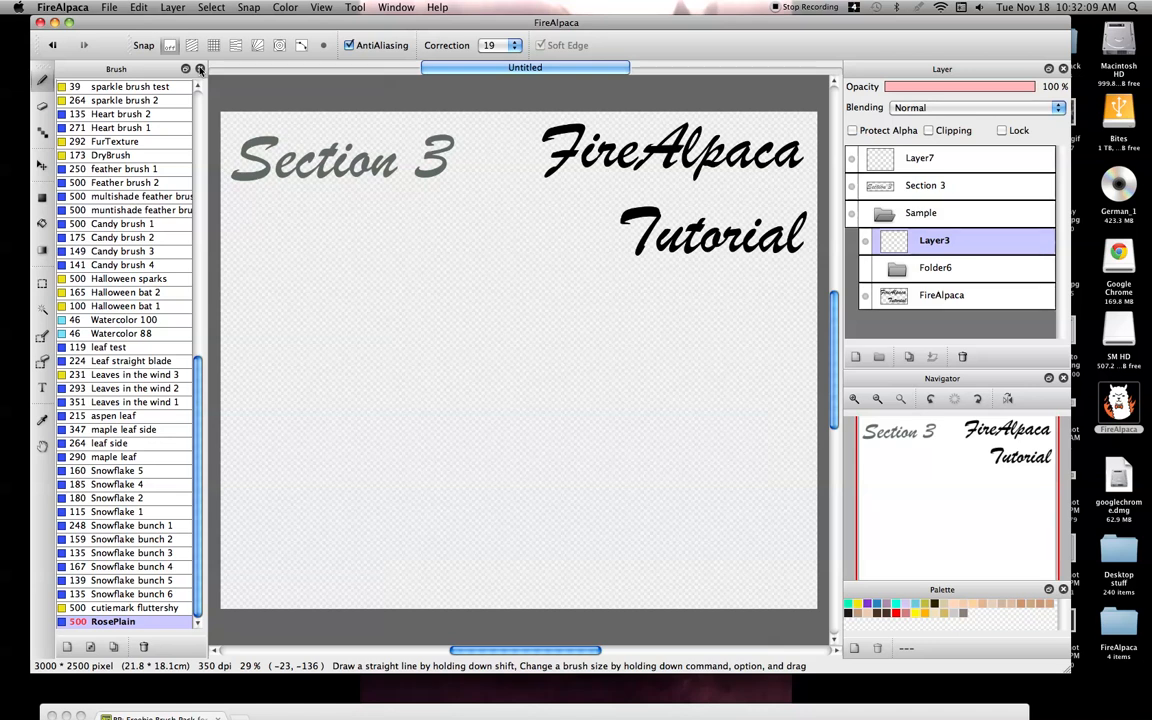
left_click(200, 69)
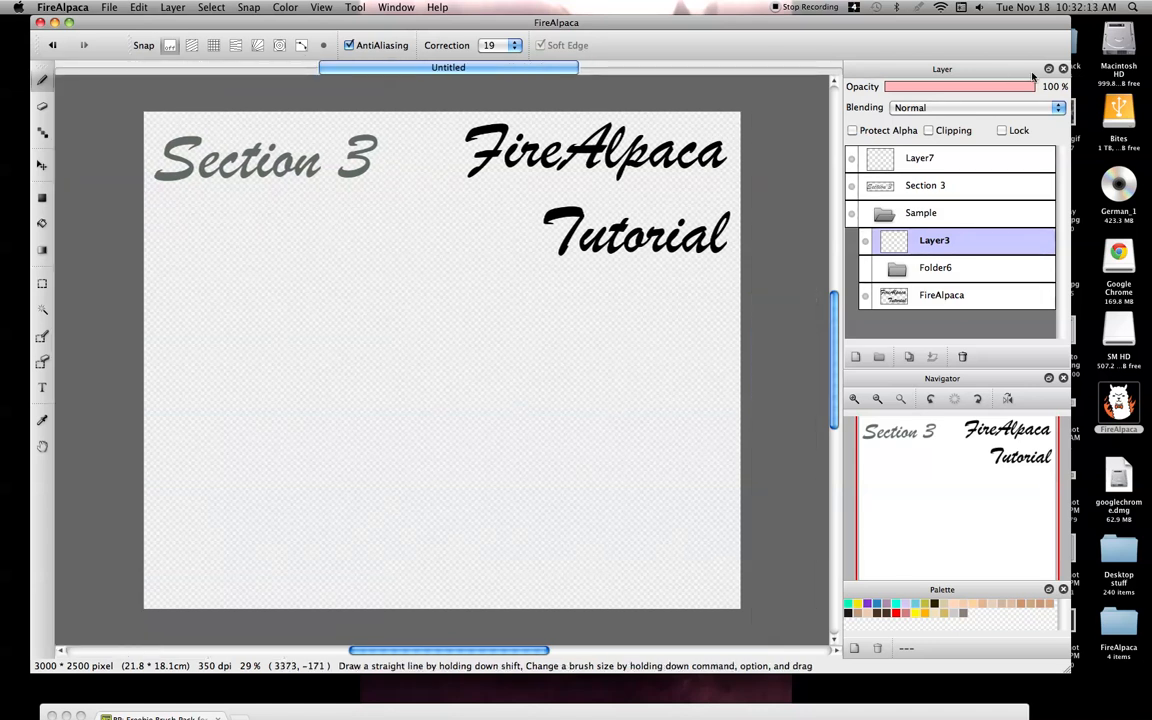
left_click(1063, 68)
left_click(1063, 69)
left_click(1063, 68)
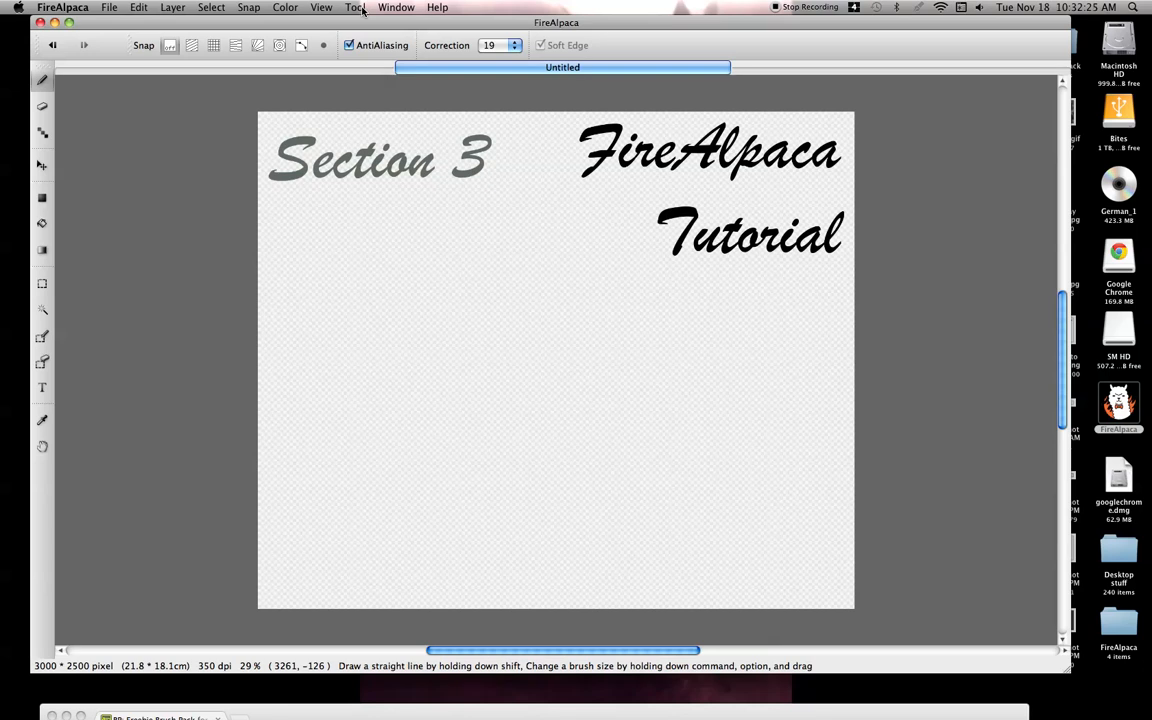
mouse_move(370, 337)
left_mouse_down()
mouse_move(375, 404)
mouse_move(455, 322)
left_mouse_up()
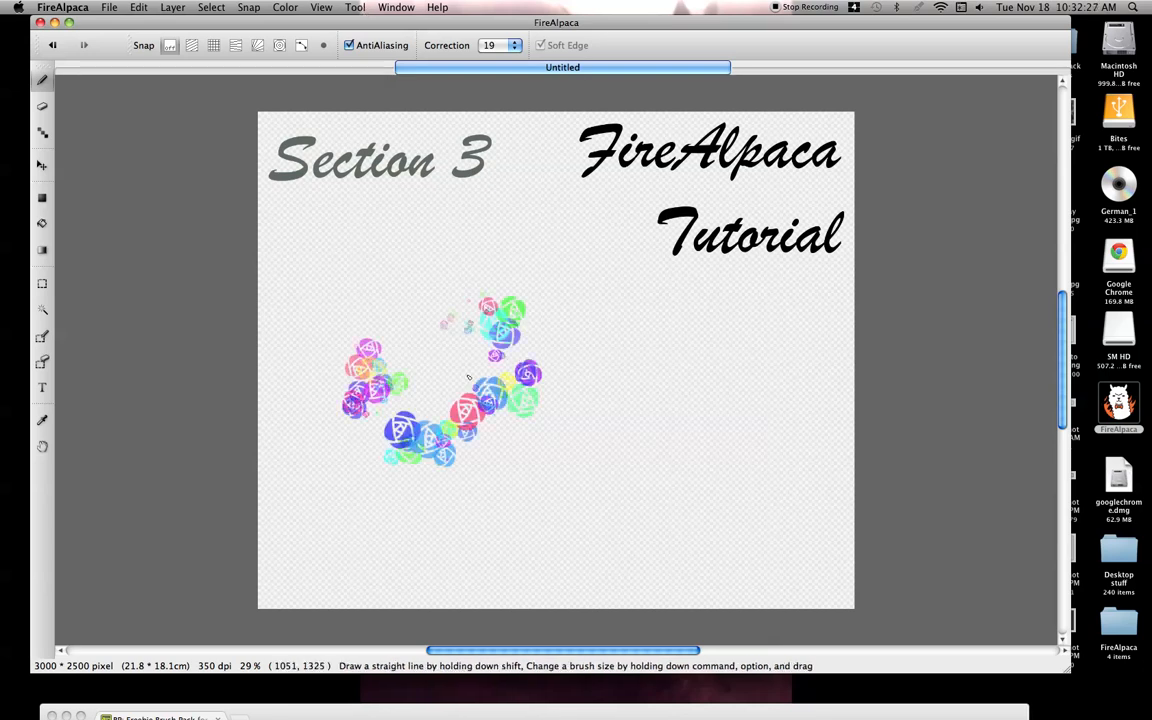
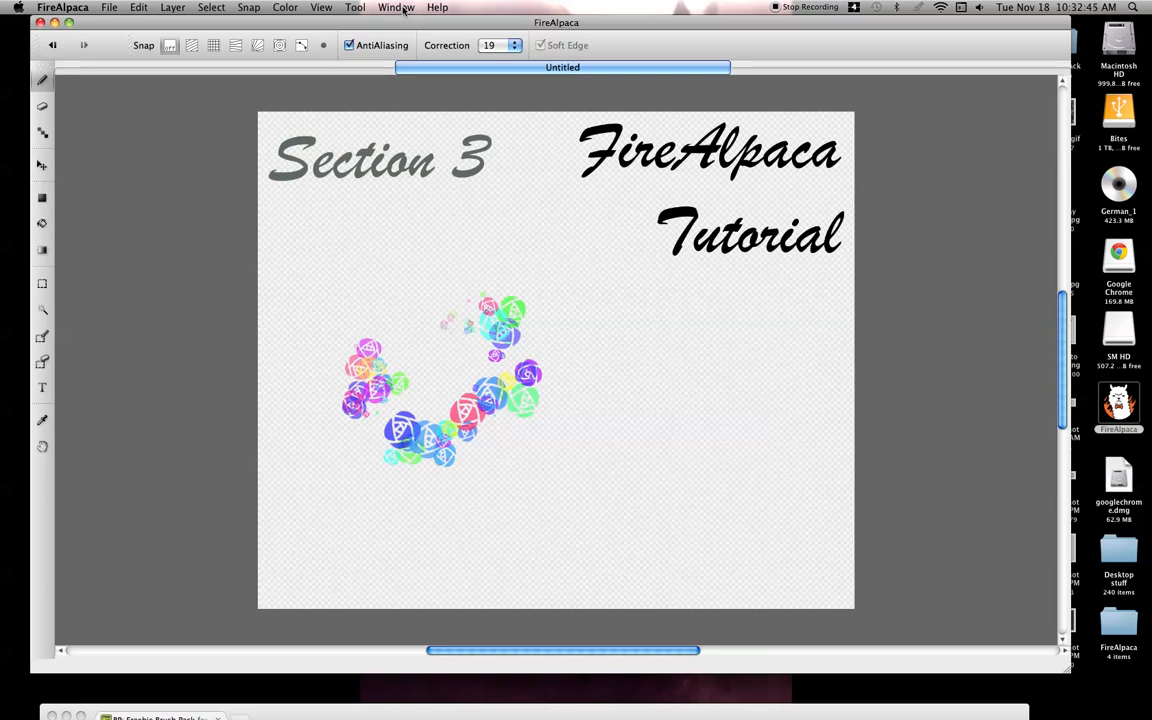
- Restore the Color, Palette and Brush Preview panels
left_click(404, 8)
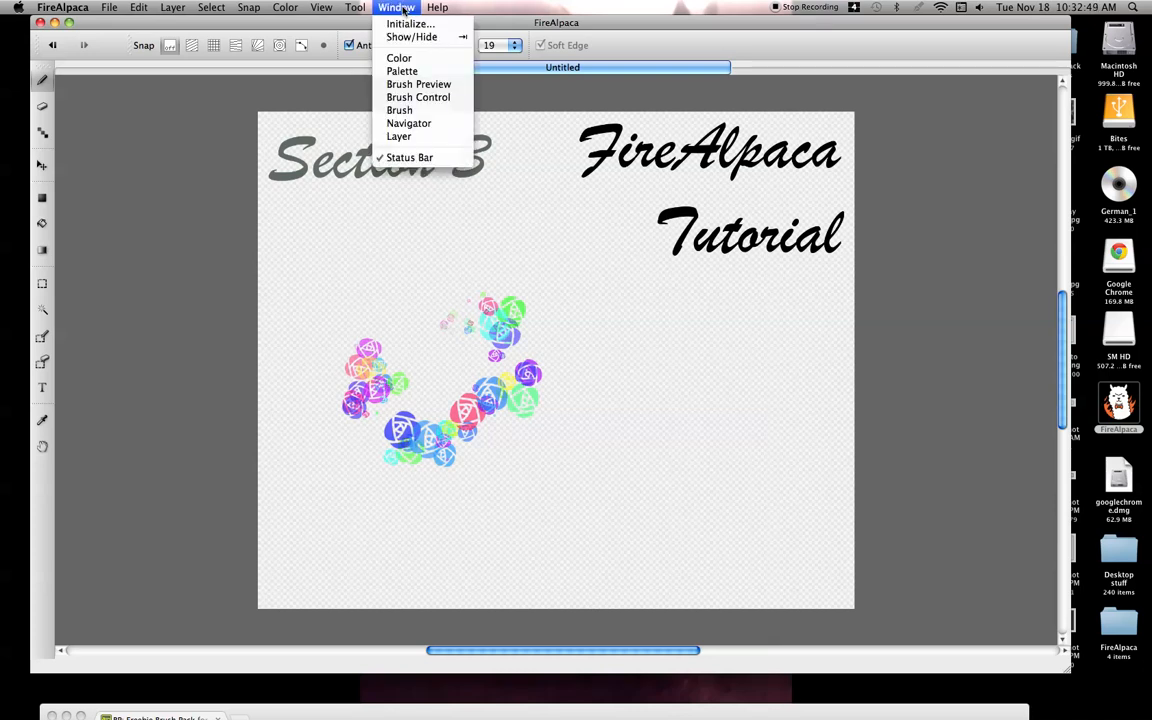
left_click(403, 59)
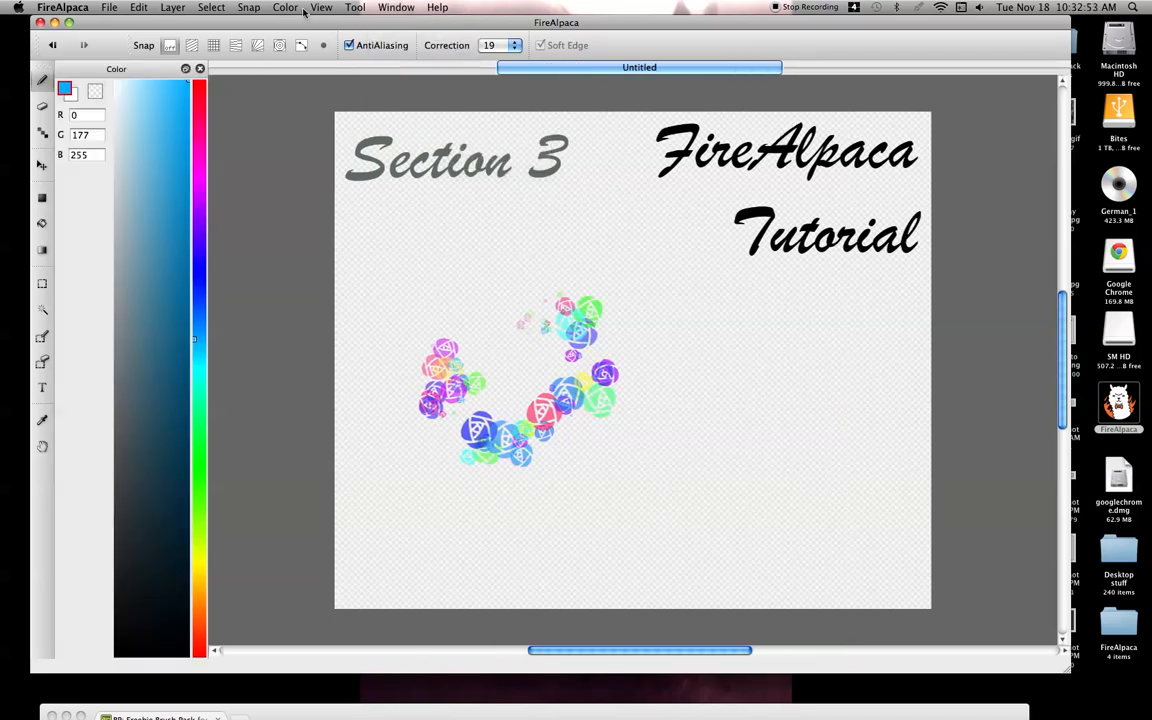
left_click(396, 7)
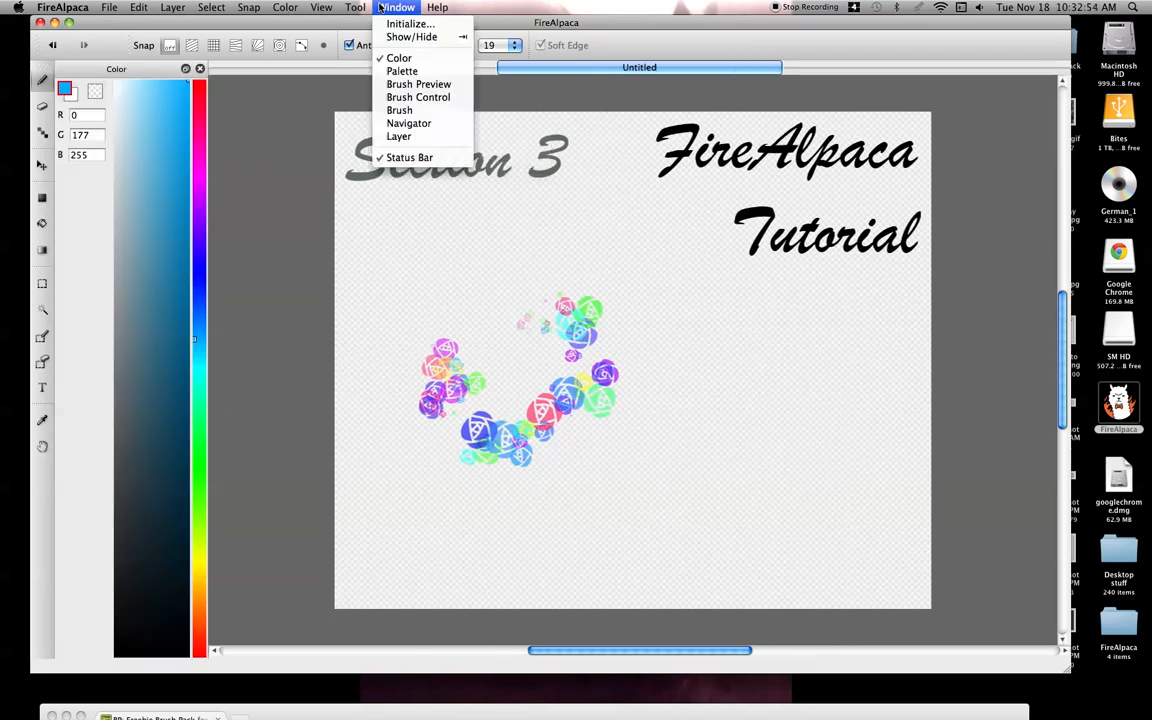
left_click(399, 79)
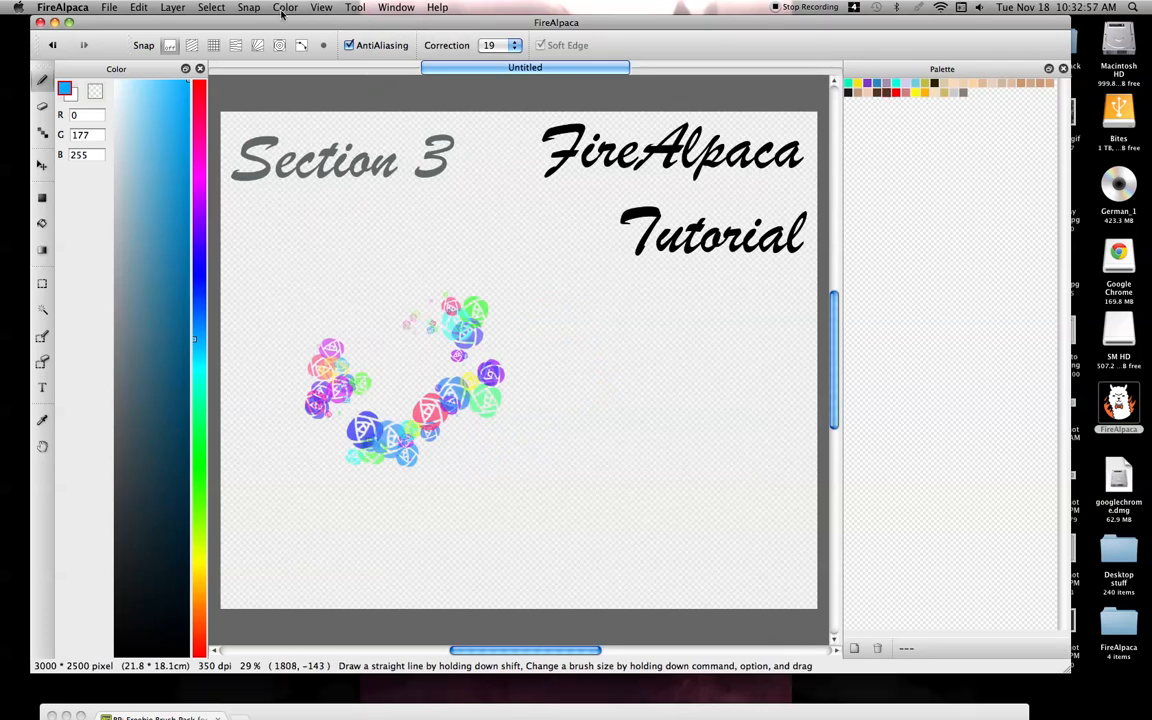
left_click(356, 8)
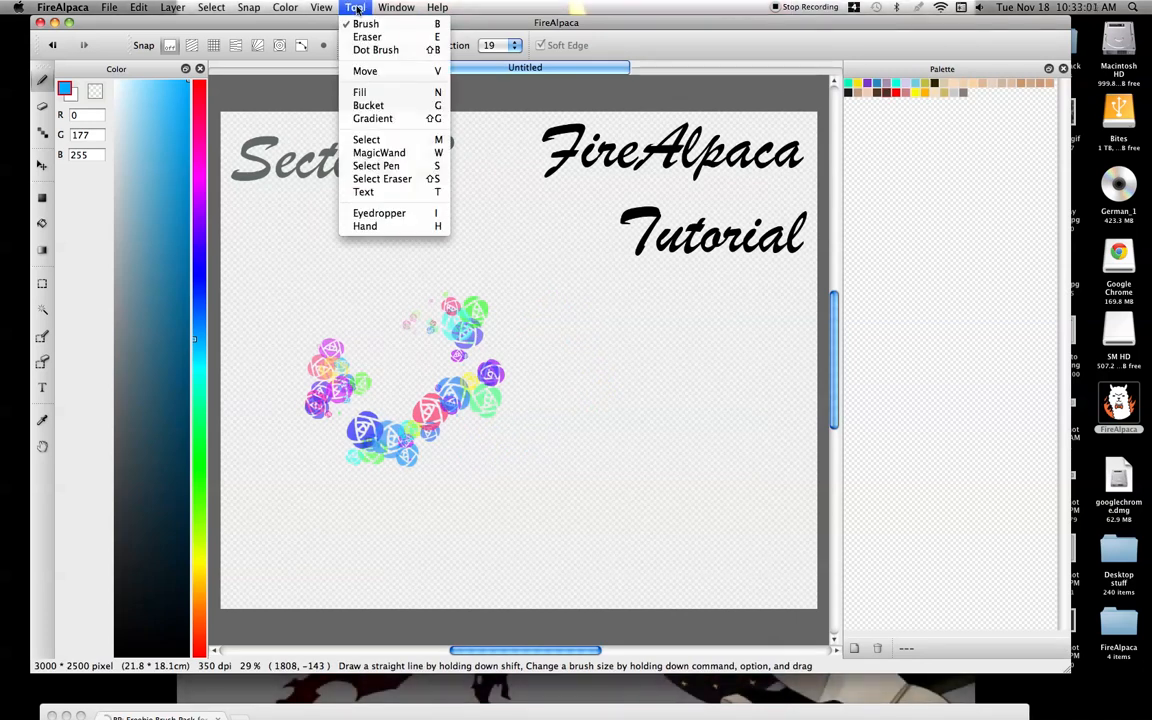
left_click(400, 78)
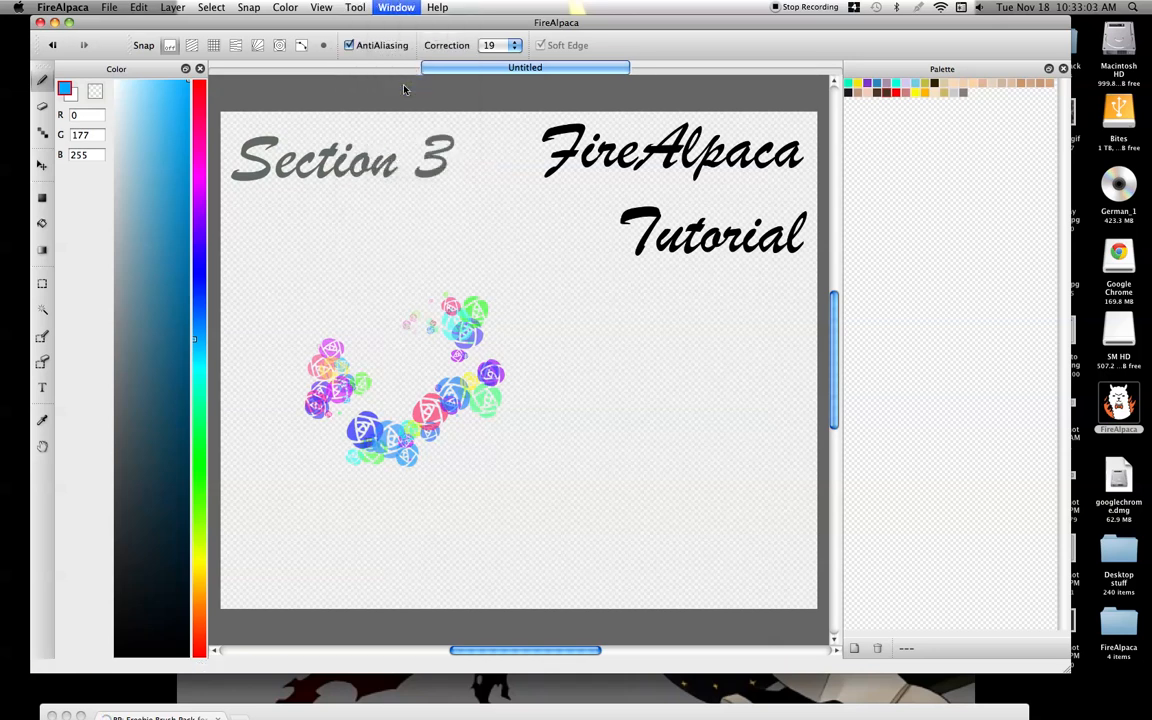
- Restore the Brush Control, Brush, Navigator and Layer panels
left_click(356, 8)
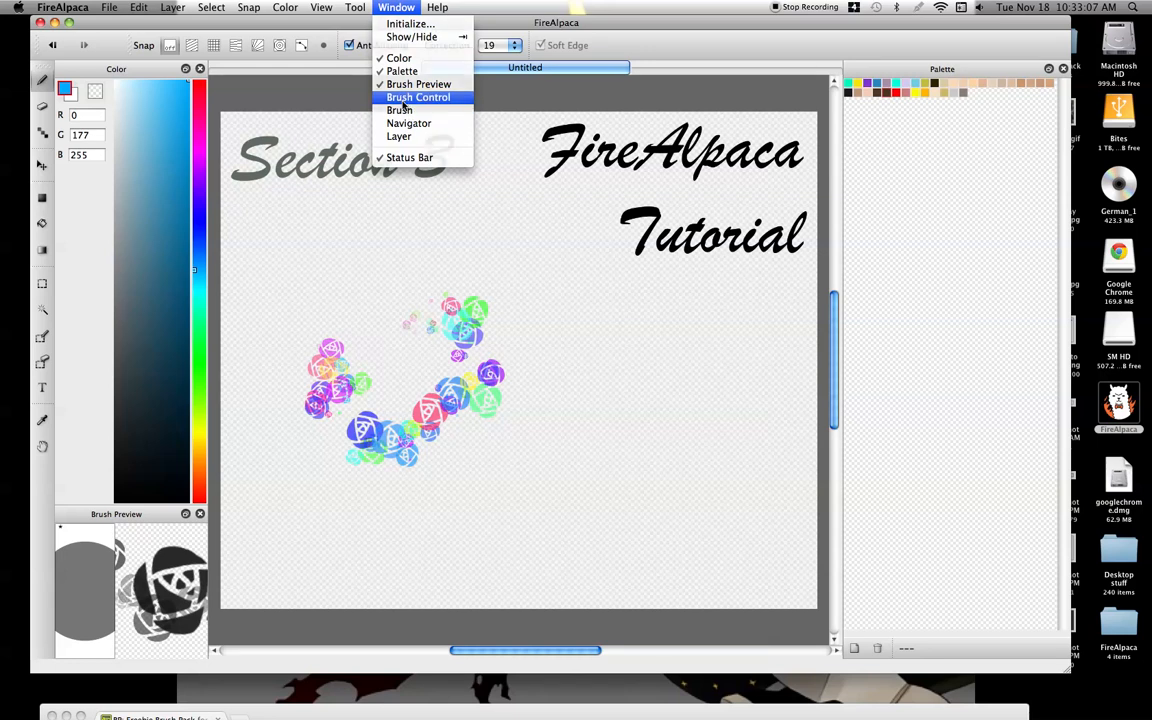
left_click(385, 105)
left_click(396, 8)
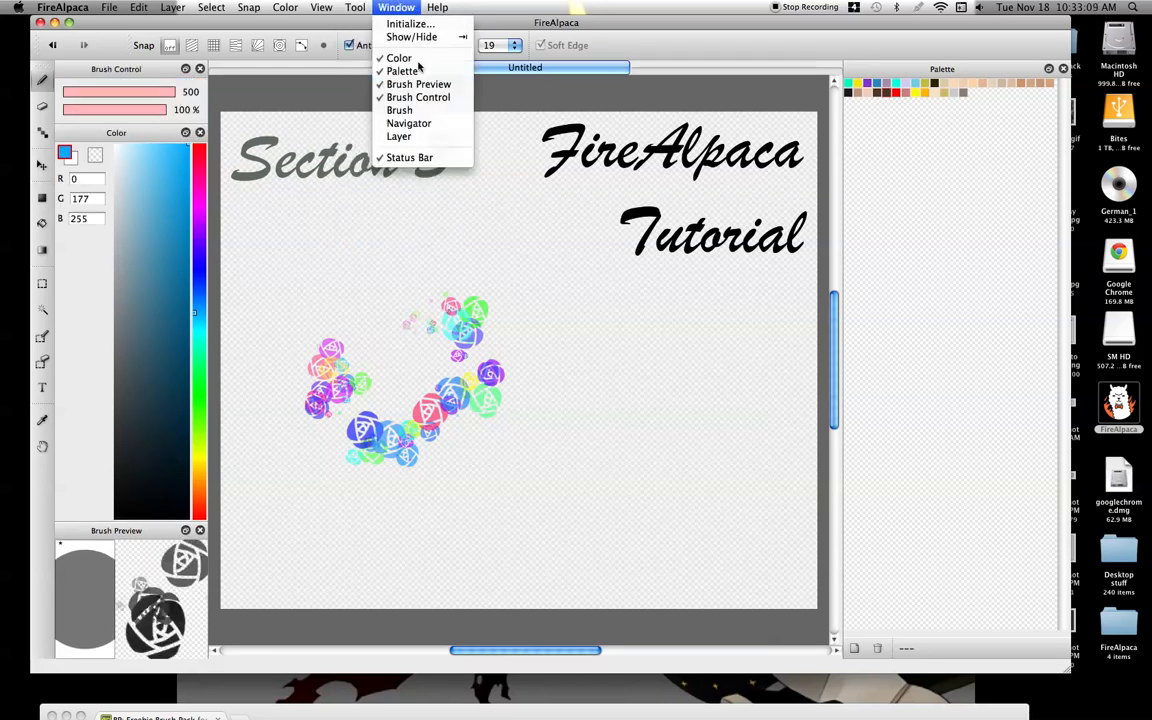
left_click(368, 103)
left_click(356, 8)
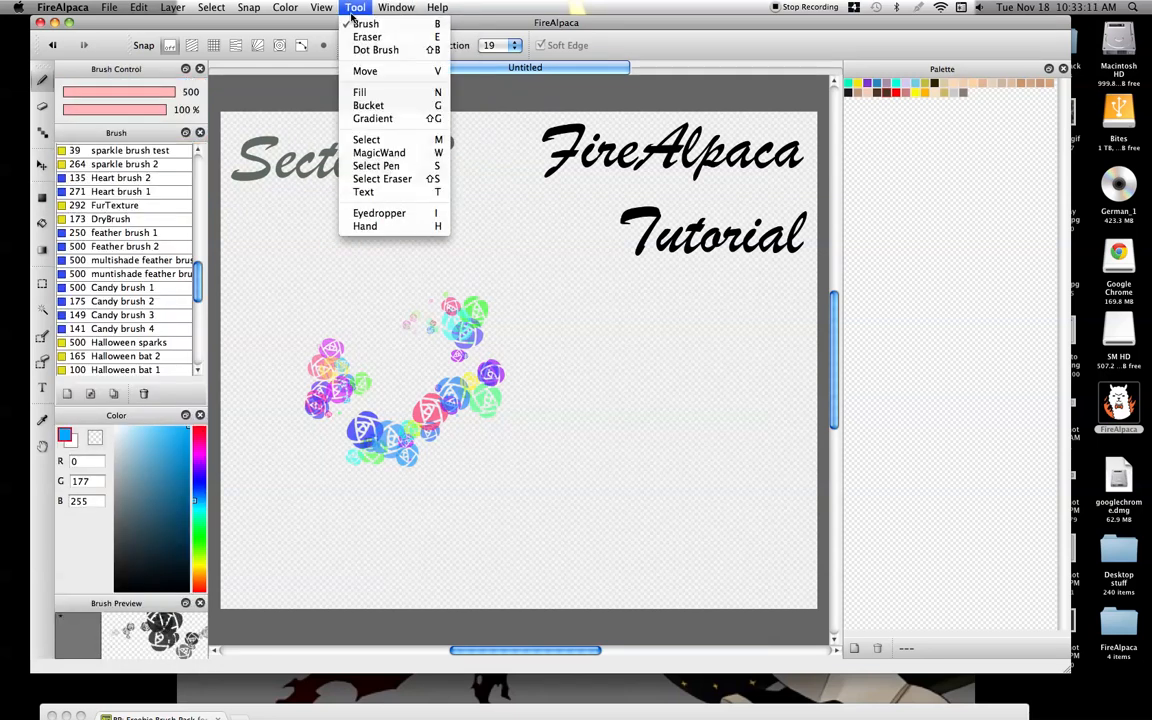
mouse_move(396, 8)
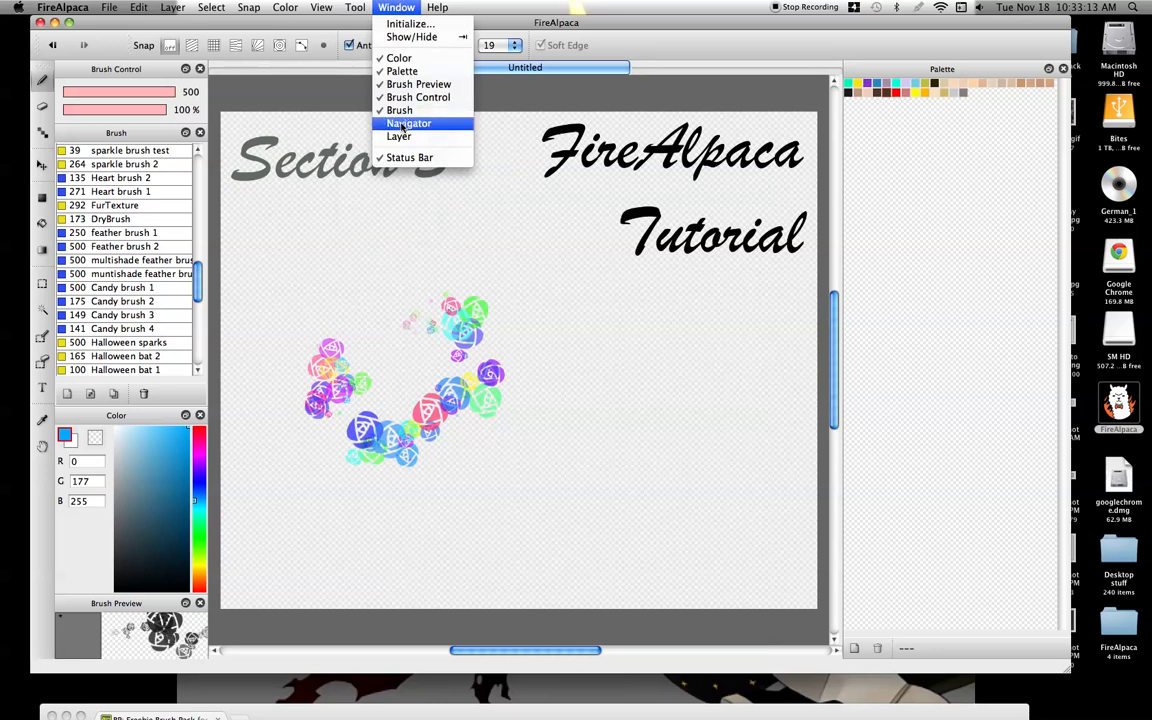
left_click(408, 123)
left_click(396, 8)
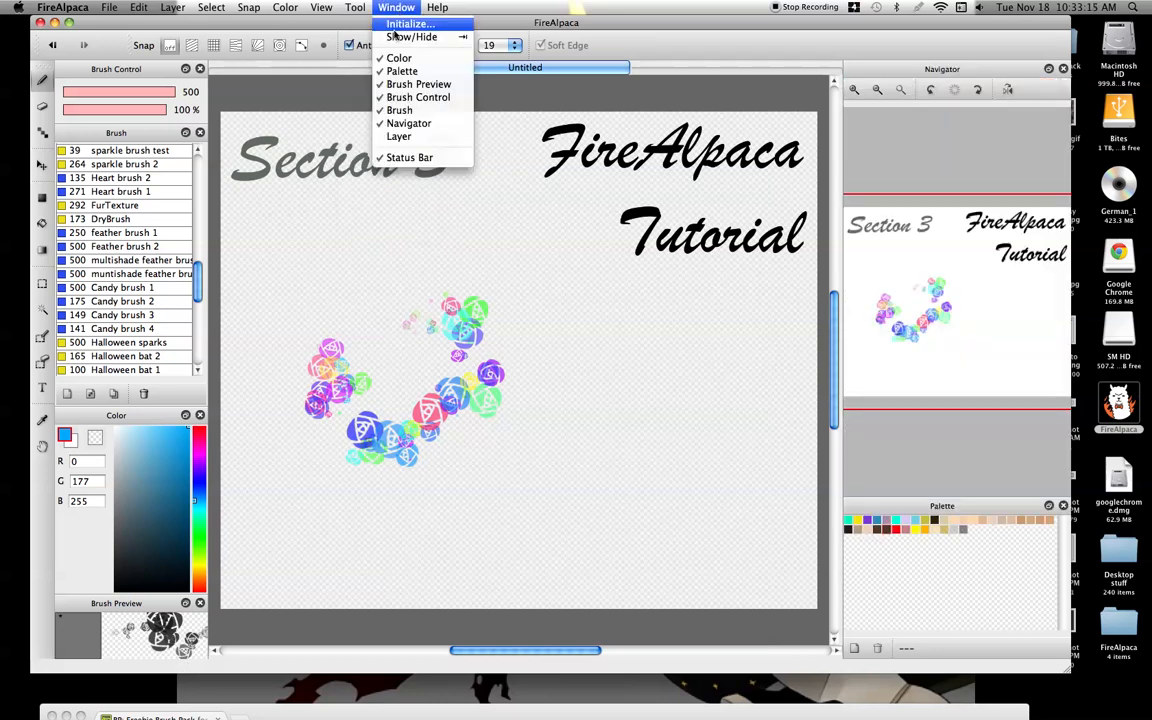
left_click(398, 137)
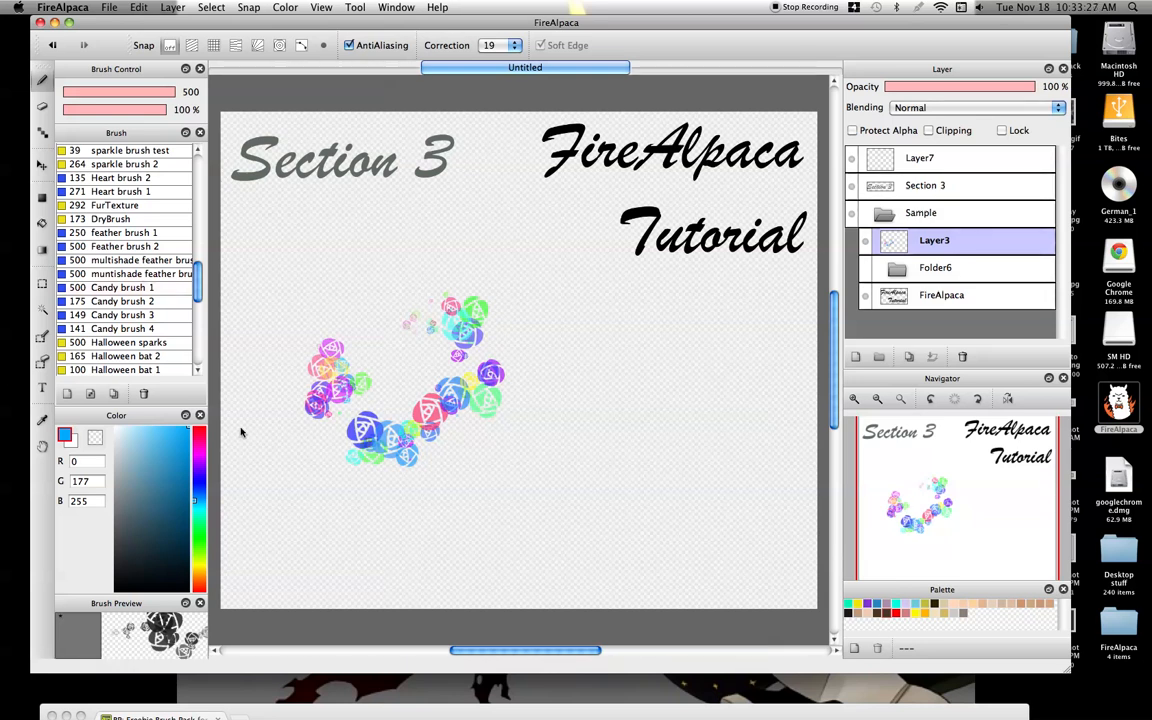
- Float the Color panel over the canvas and dock it back, and combine Brush Preview with Brush Control as tabs
left_click_drag(83, 421, 351, 396)
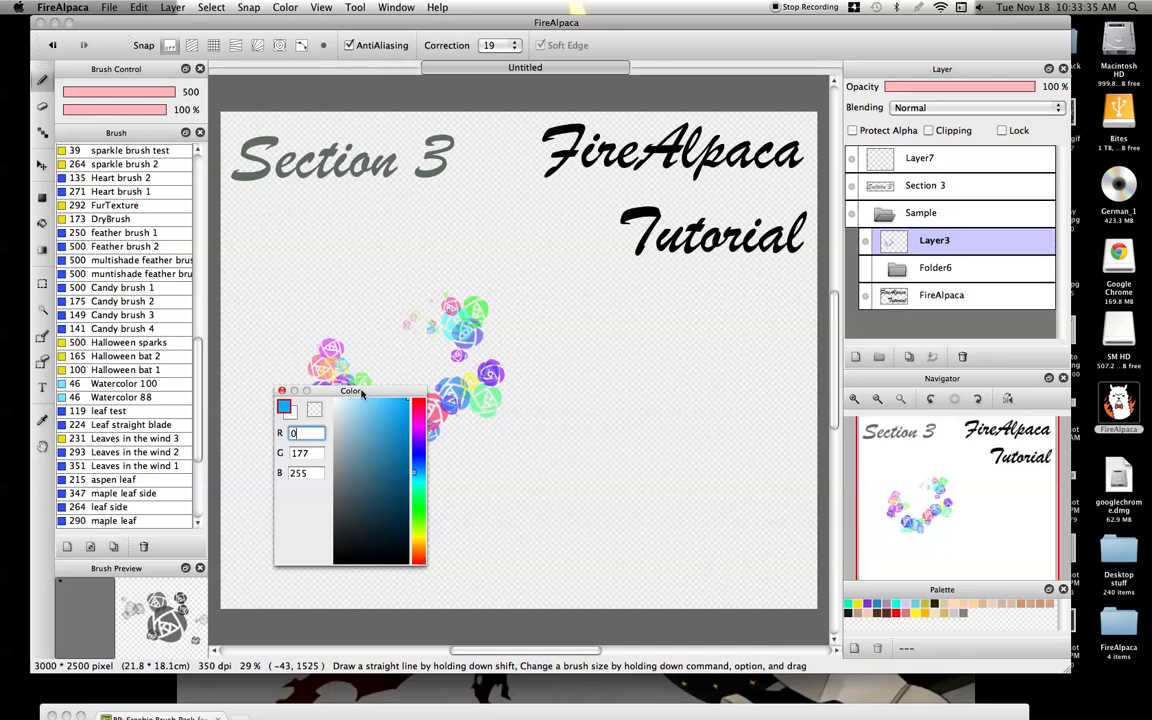
mouse_move(362, 391)
left_mouse_down()
mouse_move(302, 402)
mouse_move(285, 388)
mouse_move(328, 360)
mouse_move(410, 365)
mouse_move(303, 455)
mouse_move(138, 499)
mouse_move(125, 474)
mouse_move(135, 531)
left_mouse_up()
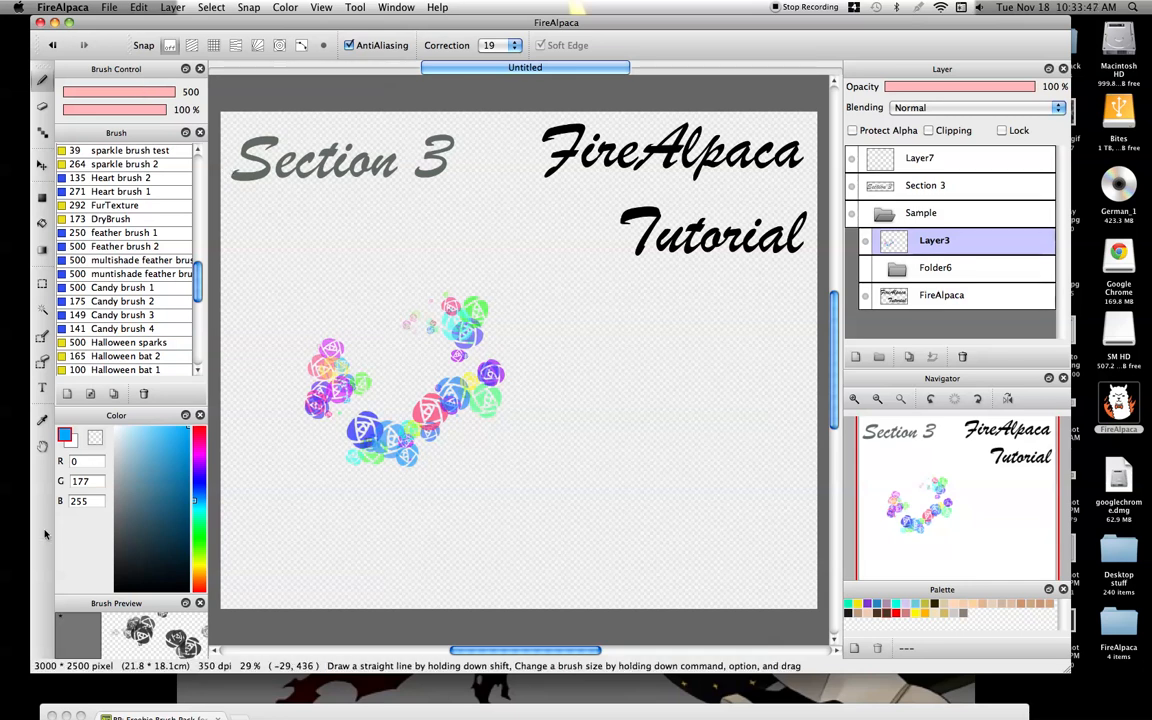
left_click_drag(107, 603, 104, 96)
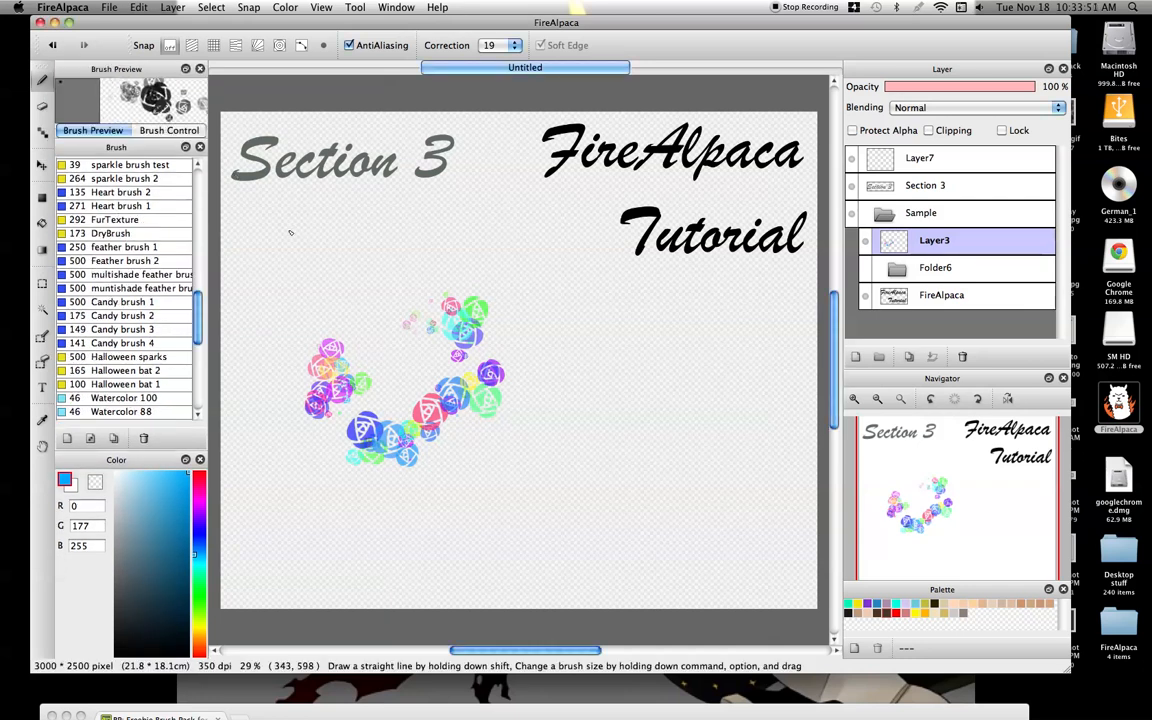
- Switch back and forth between the tabbed Brush Preview and Brush Control panels to compare their contents
left_click(155, 125)
left_click(97, 125)
left_click(155, 130)
left_click(97, 130)
left_click(155, 130)
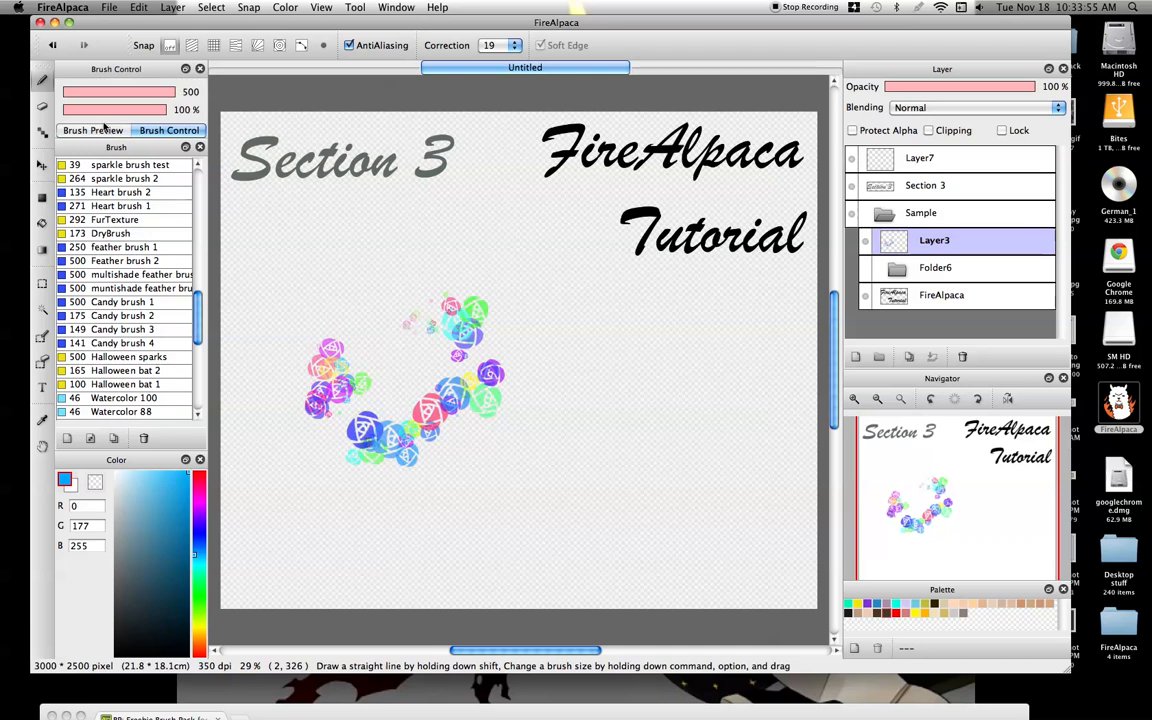
left_click(97, 130)
left_click(155, 130)
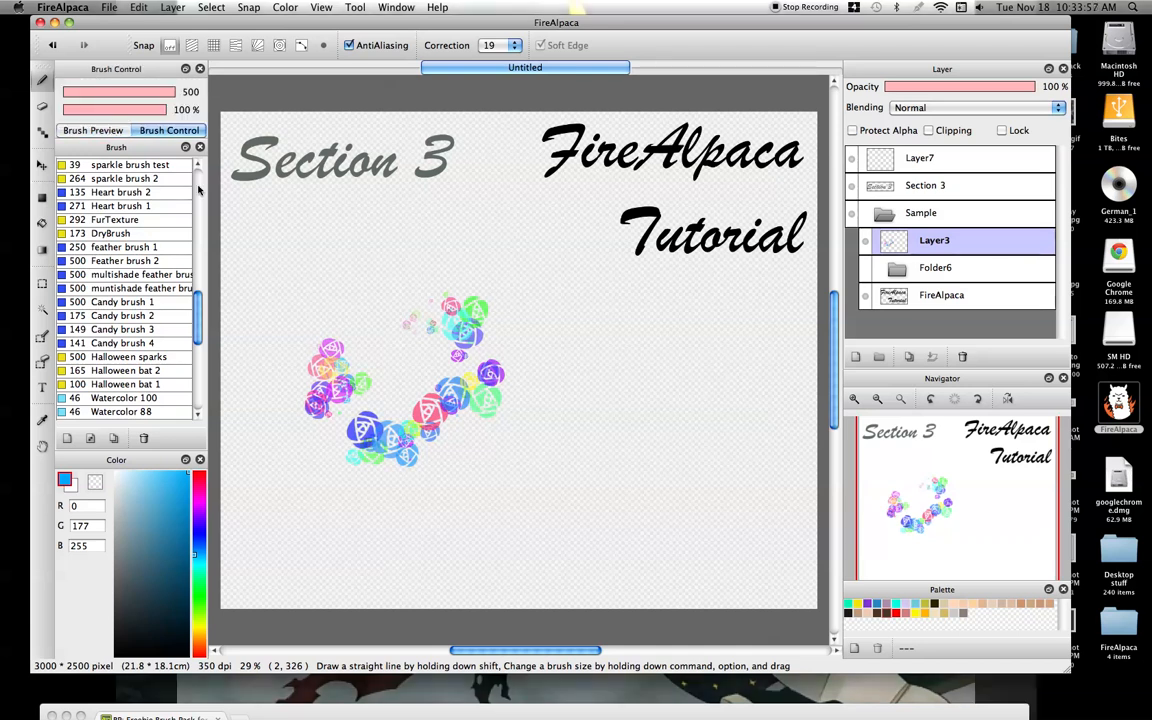
- Separate Brush Preview from Brush Control, select Heart brush 2, and dock the preview between the Brush and Color panels
left_click(97, 130)
mouse_move(105, 66)
left_mouse_down()
mouse_move(310, 172)
mouse_move(155, 112)
mouse_move(128, 130)
left_mouse_up()
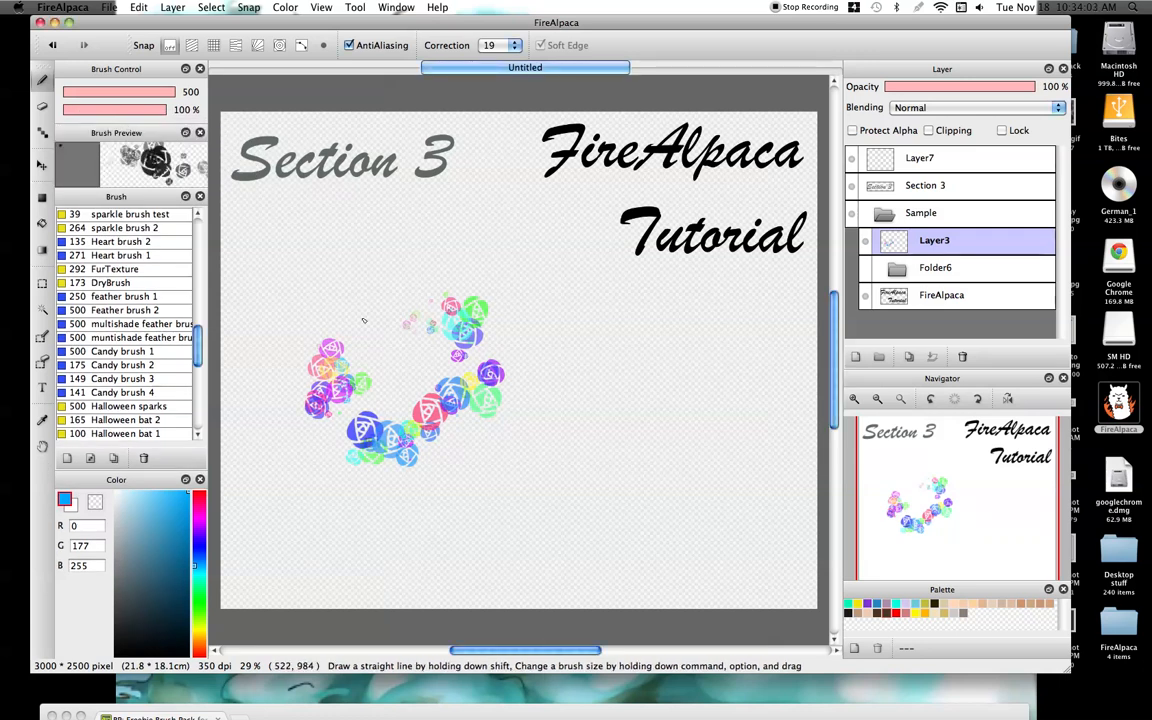
left_click(101, 244)
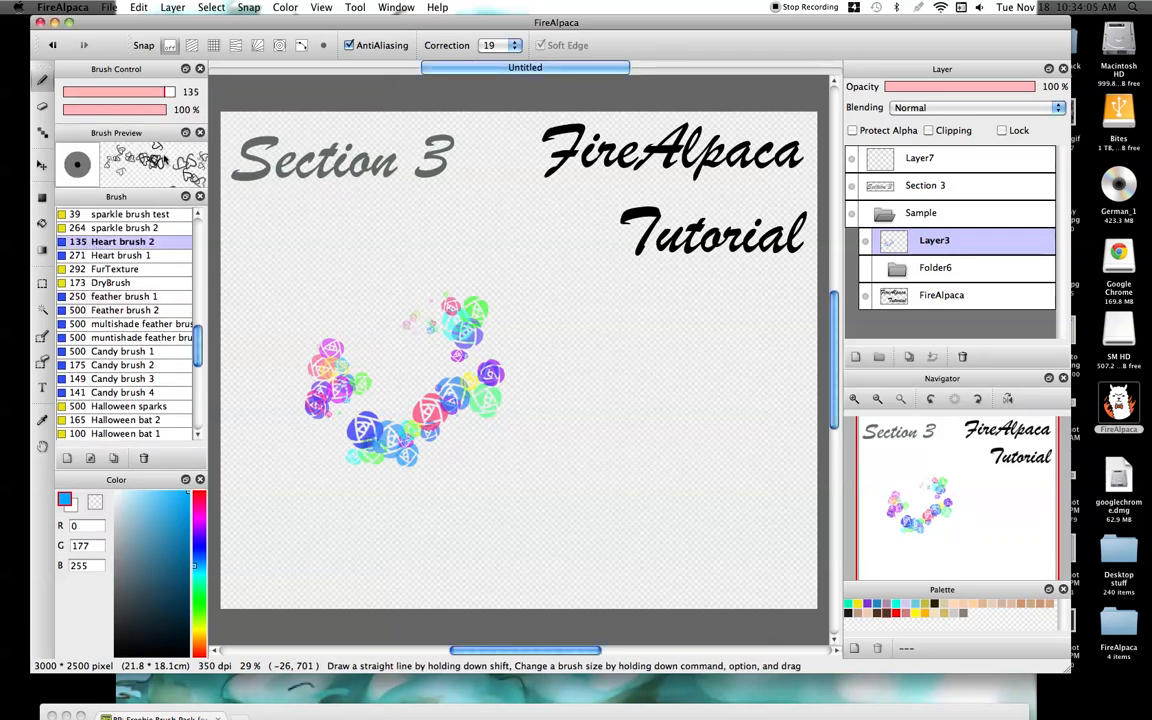
mouse_move(150, 133)
left_mouse_down()
mouse_move(160, 215)
mouse_move(143, 463)
left_mouse_up()
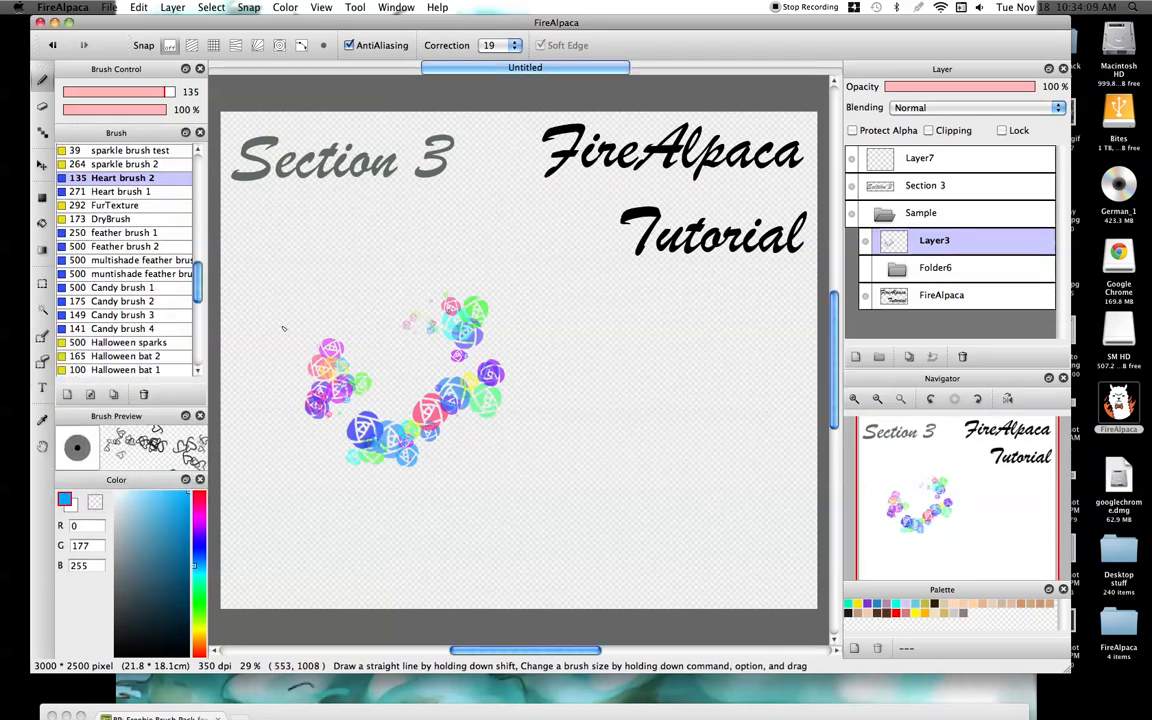
- Dock the Brush Preview panel beneath the Color panel
left_click_drag(132, 417, 137, 655)
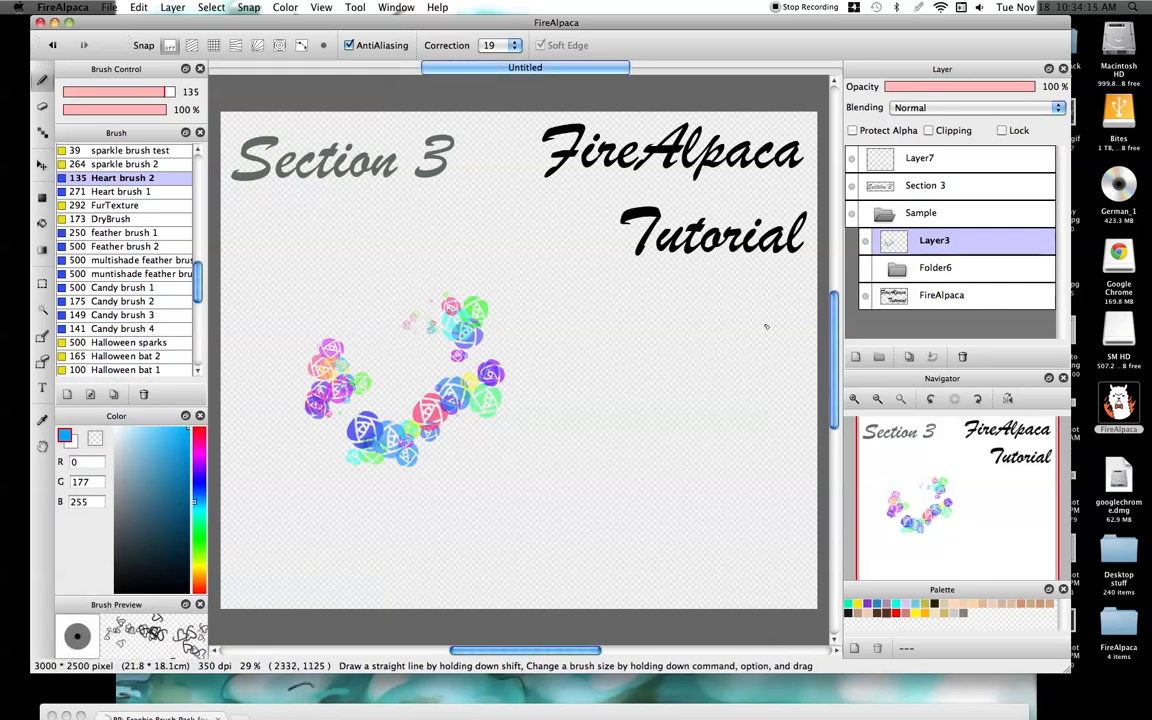
- Clear the painted flower strokes from Layer3 and delete the Section 3 text layer
key("Delete")
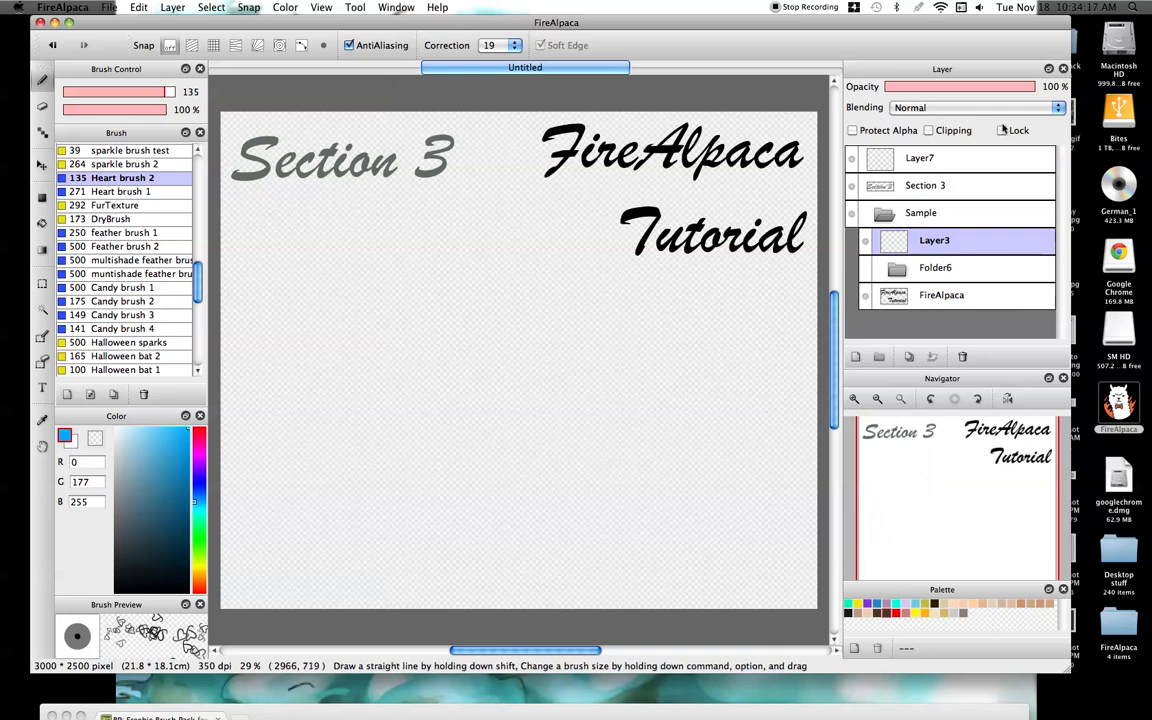
left_click(878, 187)
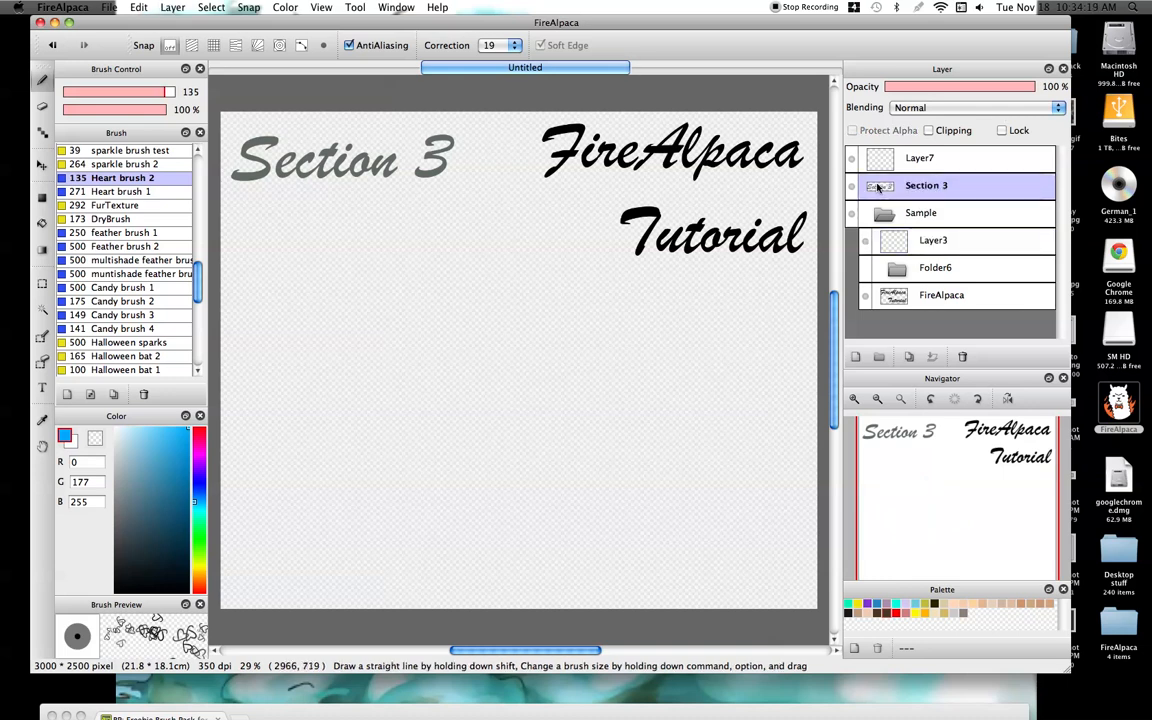
left_click(963, 358)
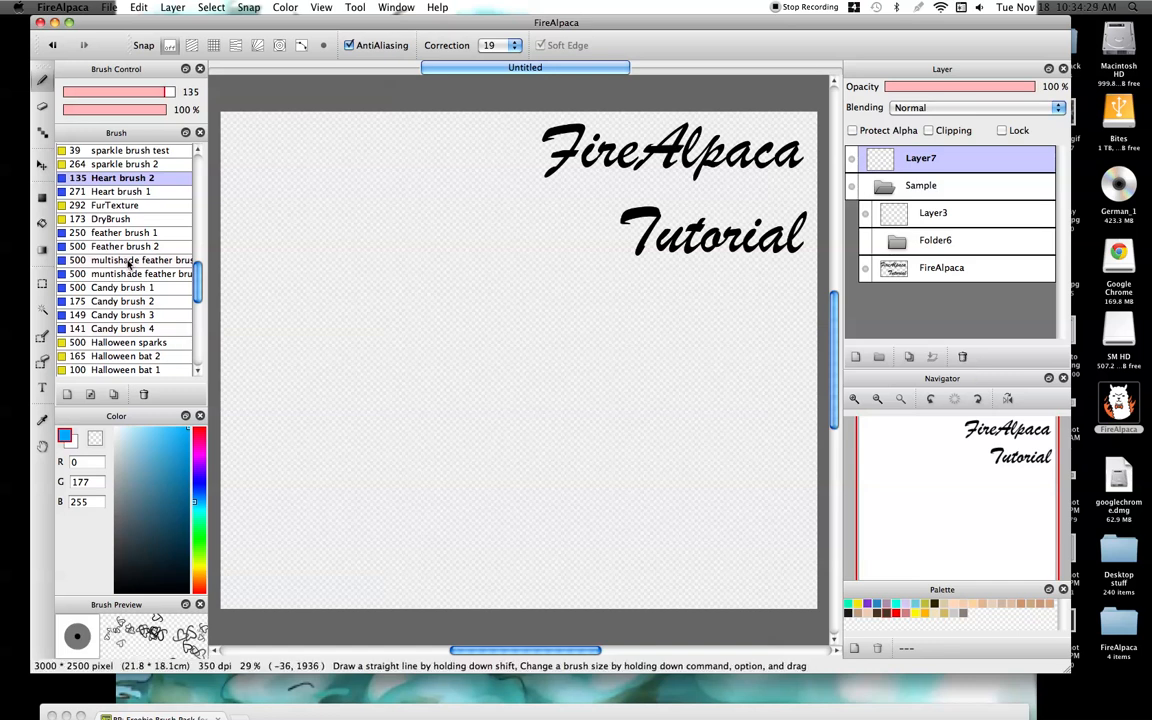
- Add the blue heading "Section 4" near the canvas's upper-left corner in 72 pt Brush Script MT
left_click(42, 387)
left_click(244, 148)
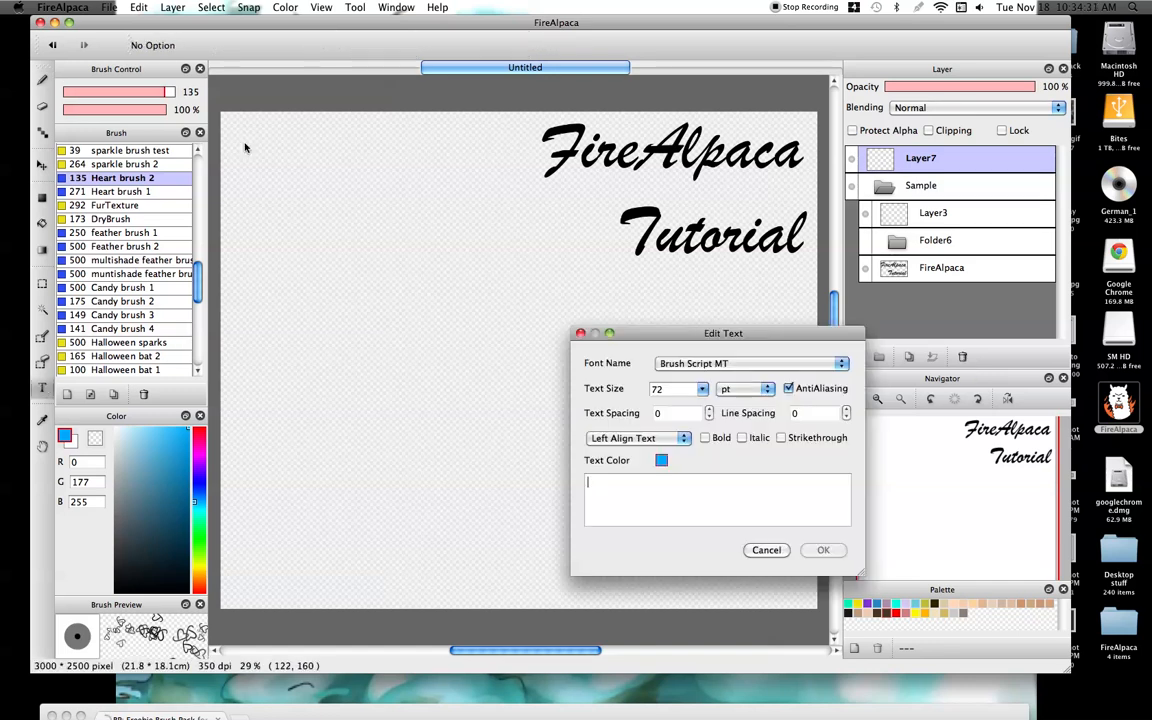
type("Section 4")
key("Return")
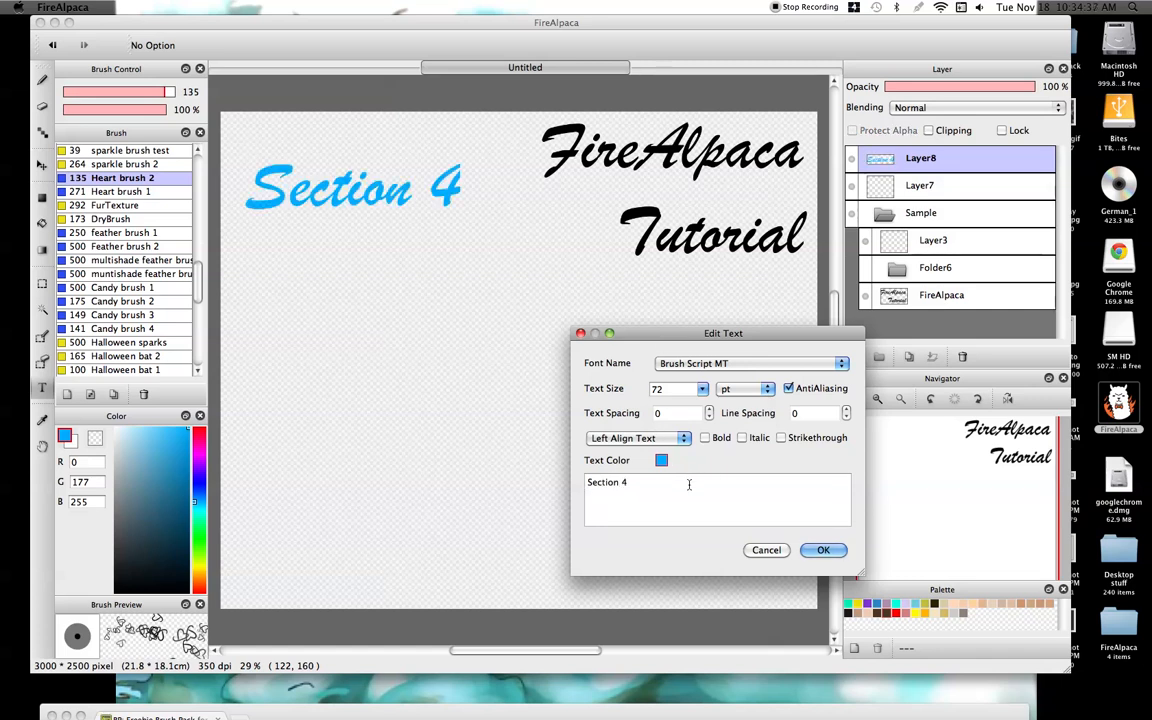
left_click(825, 550)
left_click(338, 187)
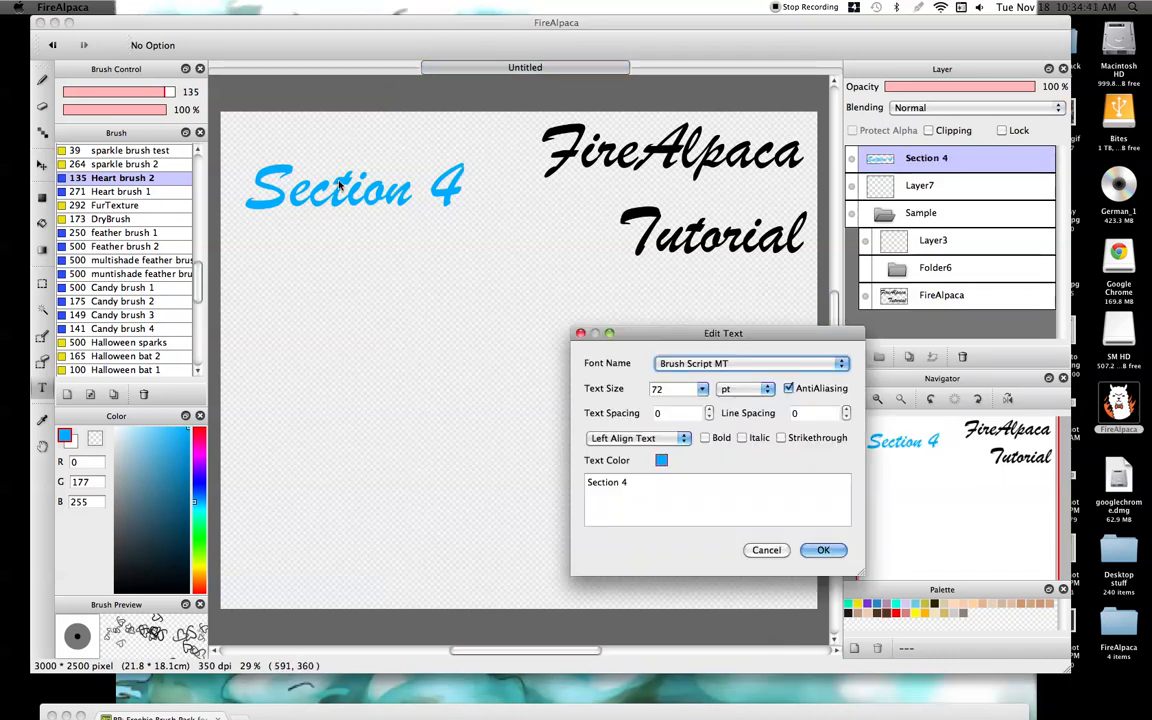
left_click(653, 482)
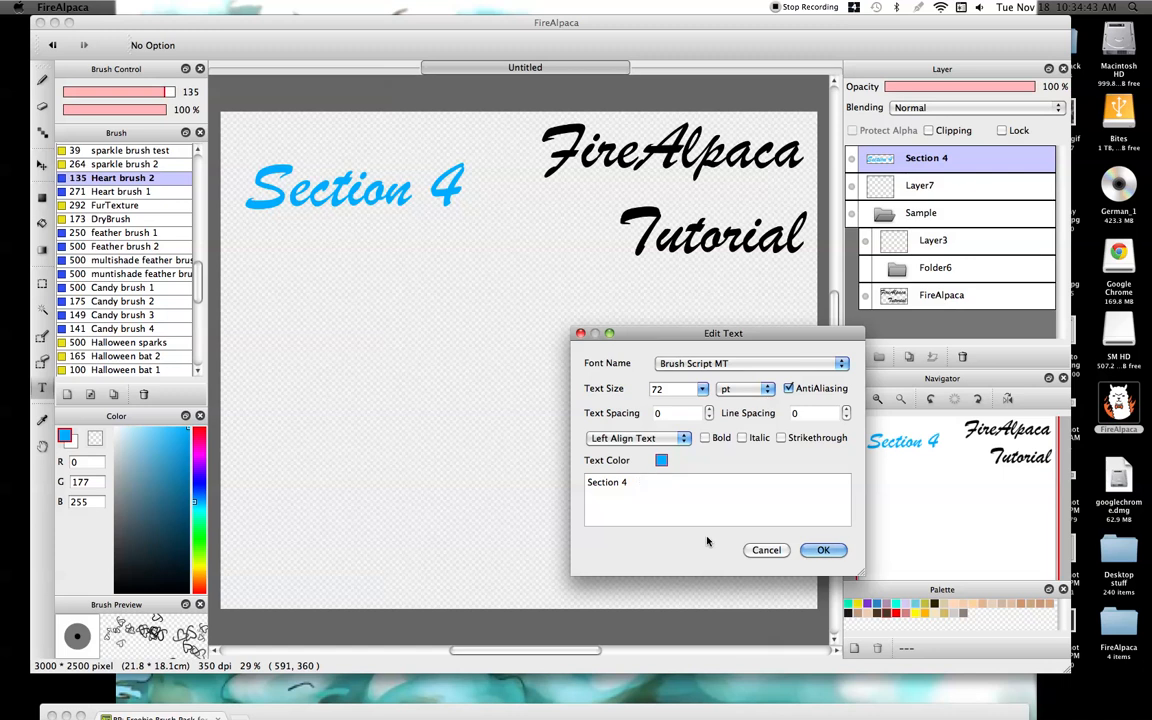
left_click(823, 550)
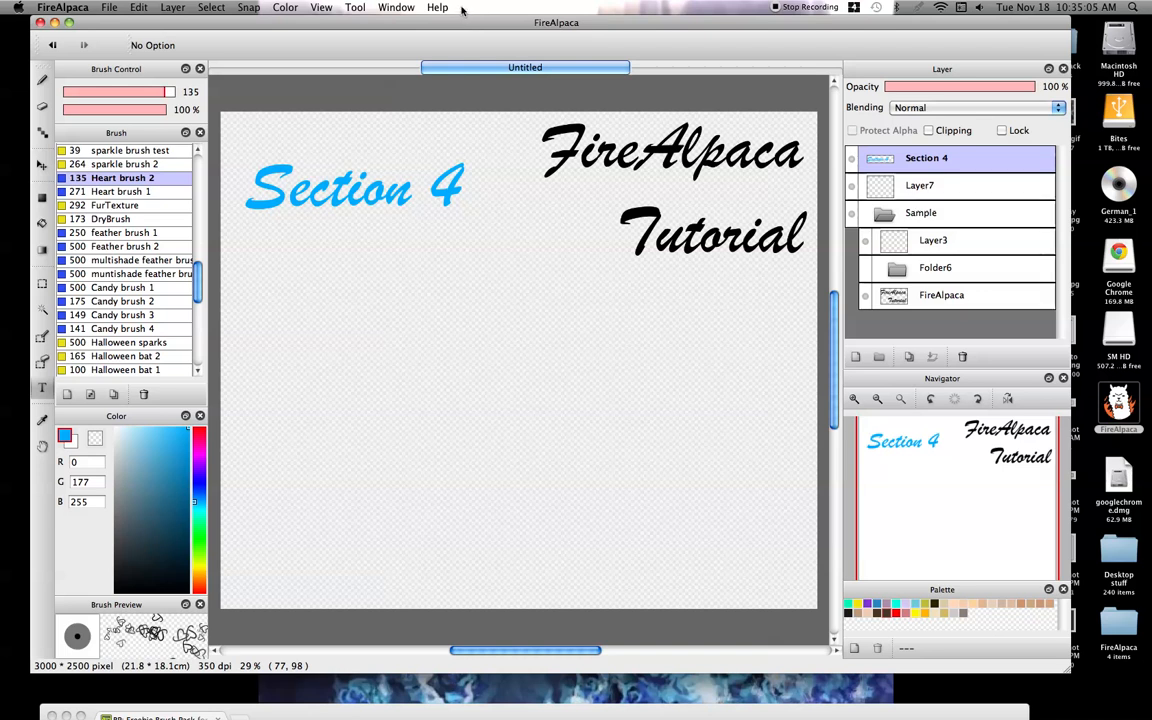
- In the Environment Setting, set the rotation degree to 15 and zoom by dragging to Smooth Zoom
left_click(106, 8)
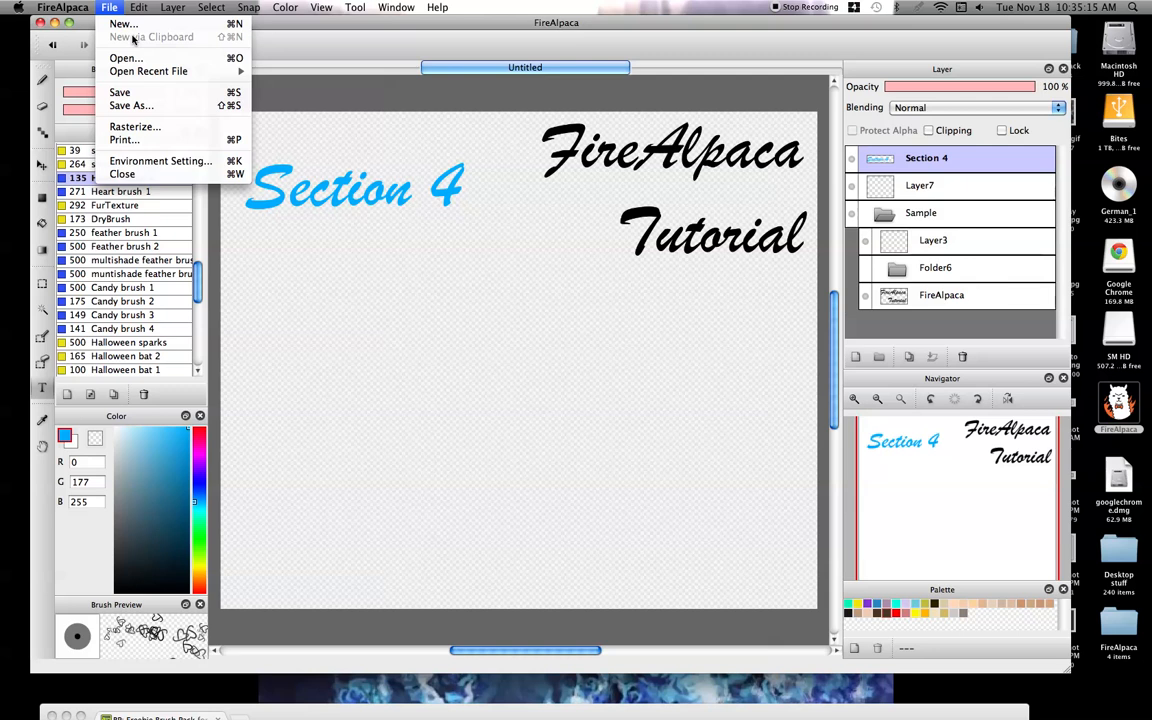
mouse_move(156, 74)
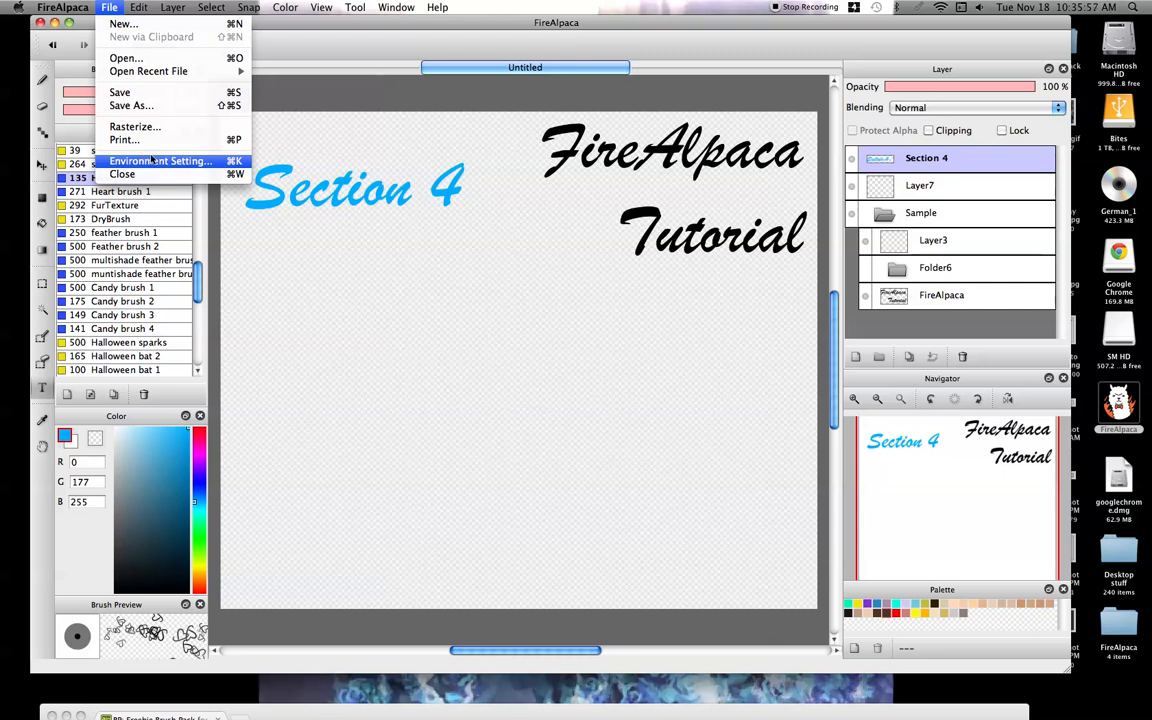
left_click(145, 160)
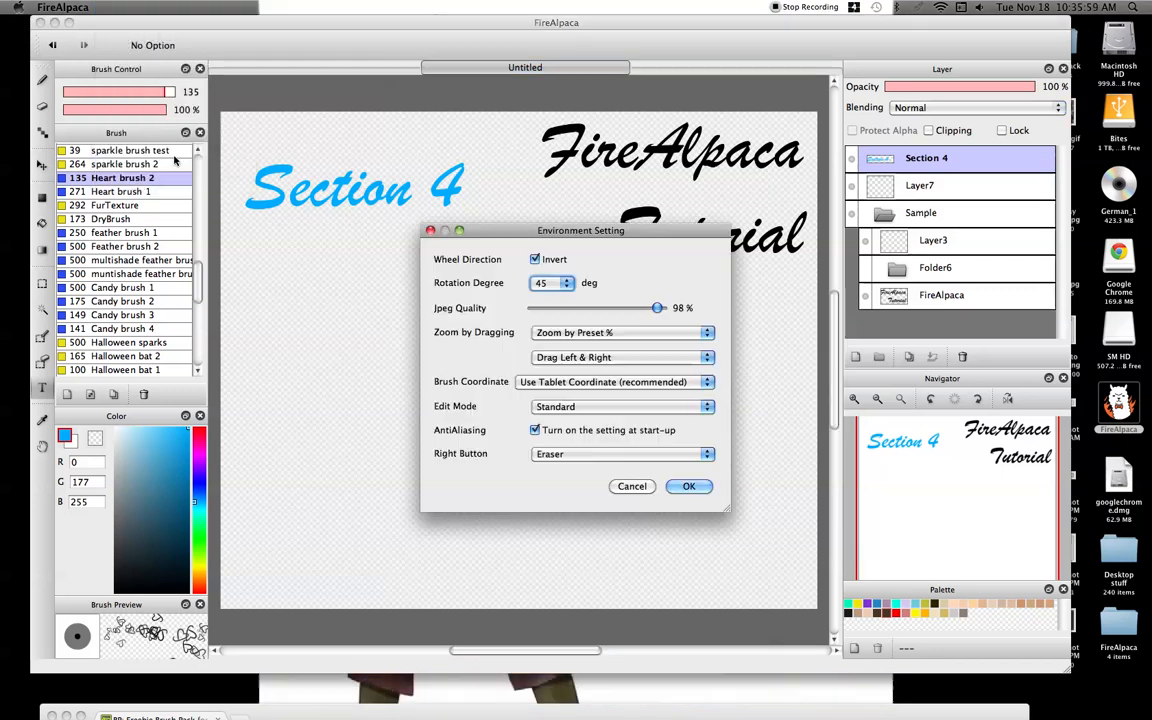
left_click(557, 285)
left_click(545, 307)
left_click(626, 336)
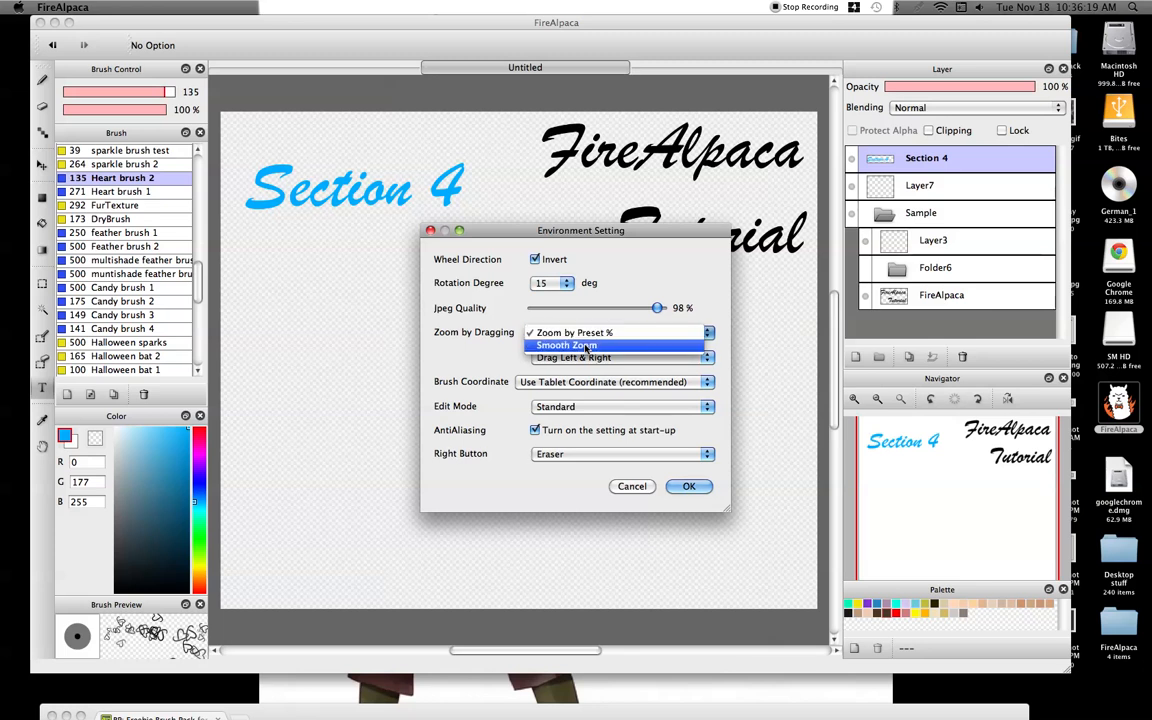
left_click(588, 343)
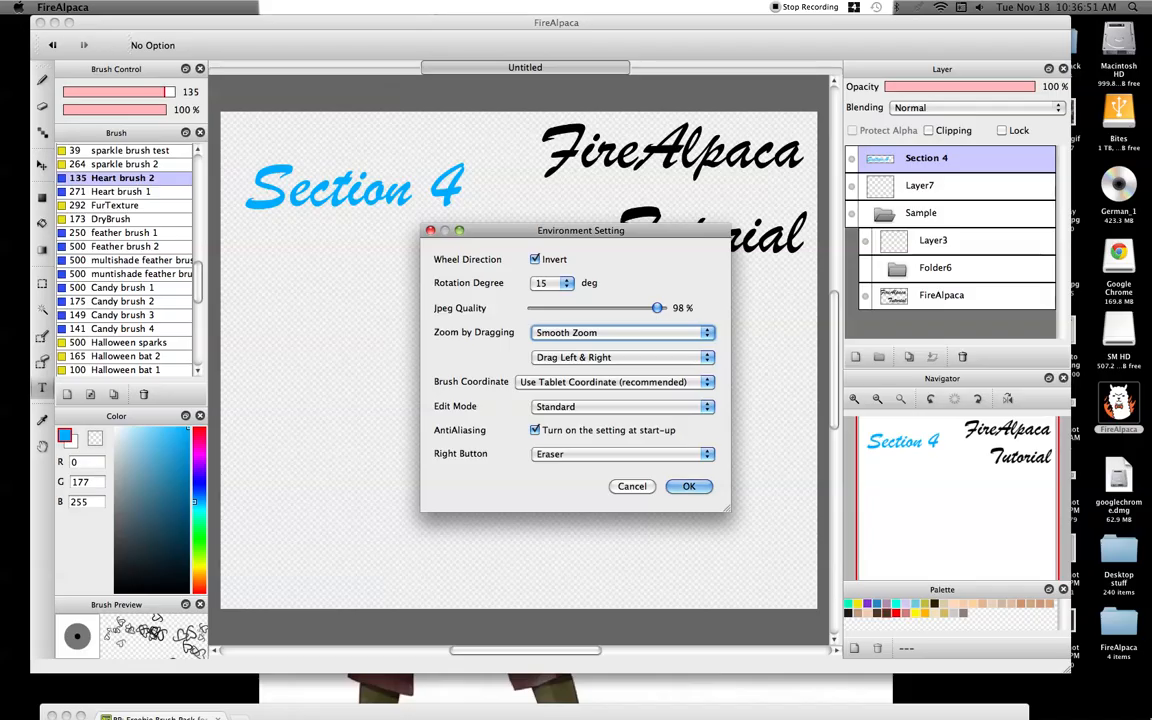
- Check the available Brush Coordinate options and keep Use Tablet Coordinate (recommended)
key("F8")
left_click(204, 505)
left_click(576, 383)
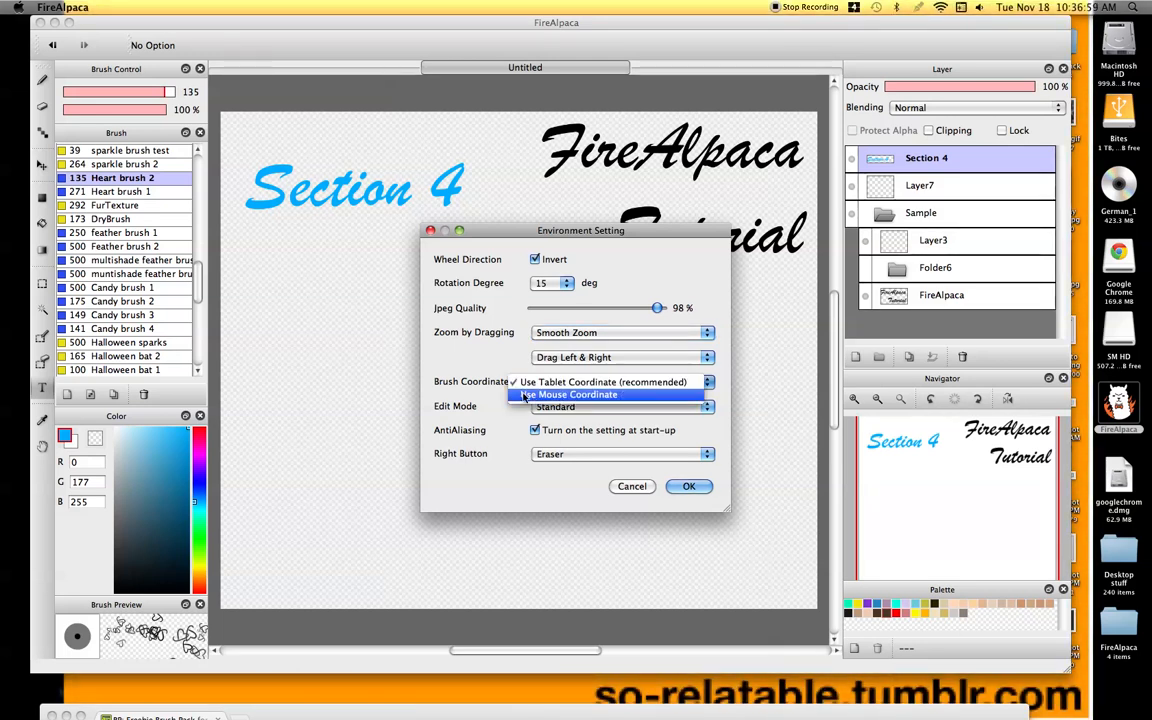
left_click(460, 391)
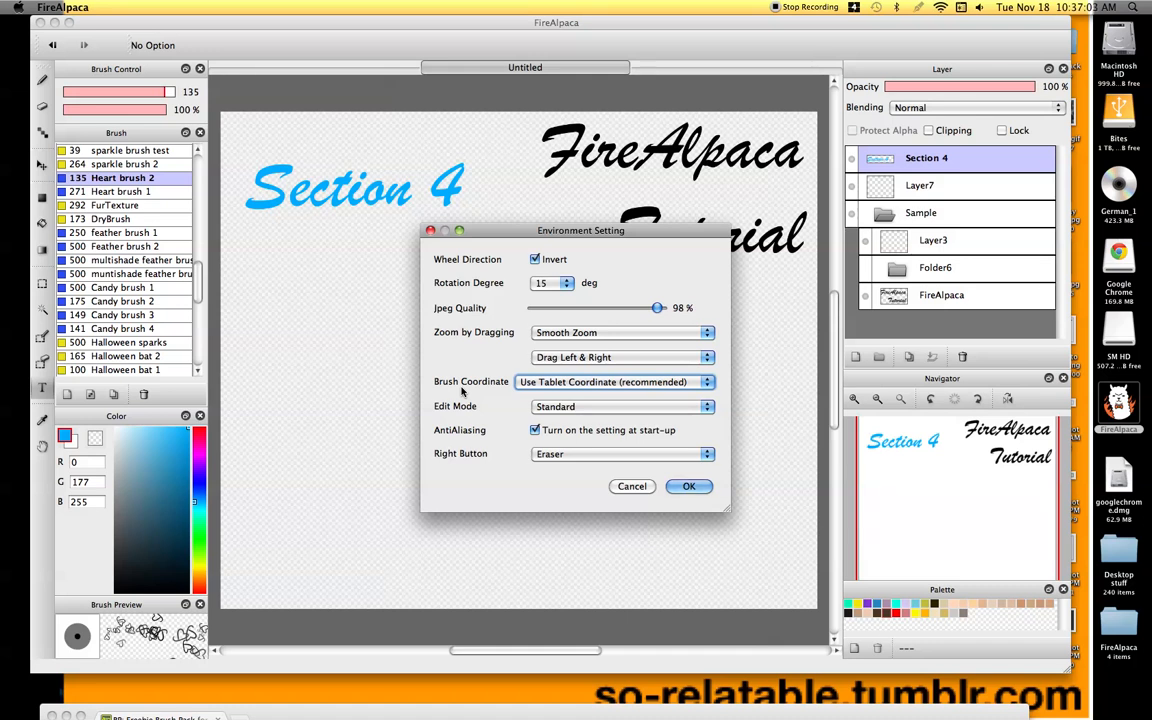
- Try the Professional edit mode and return the setting to Standard
left_click(582, 408)
left_click(572, 422)
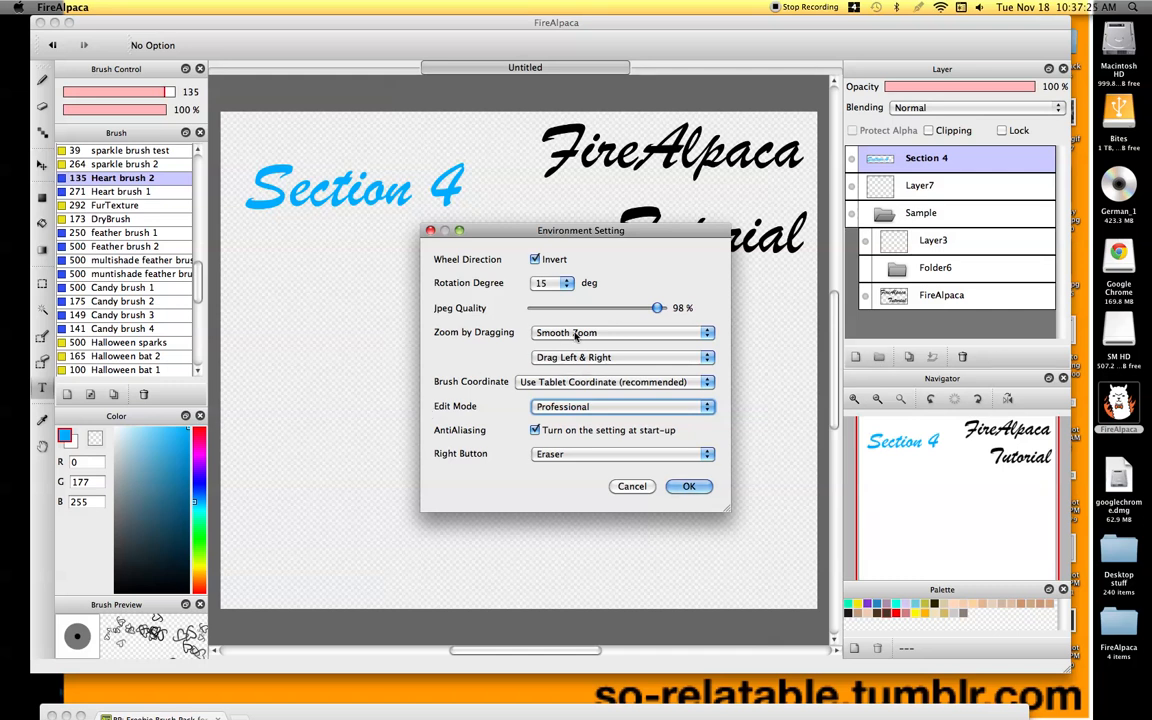
left_click(595, 406)
left_click(572, 396)
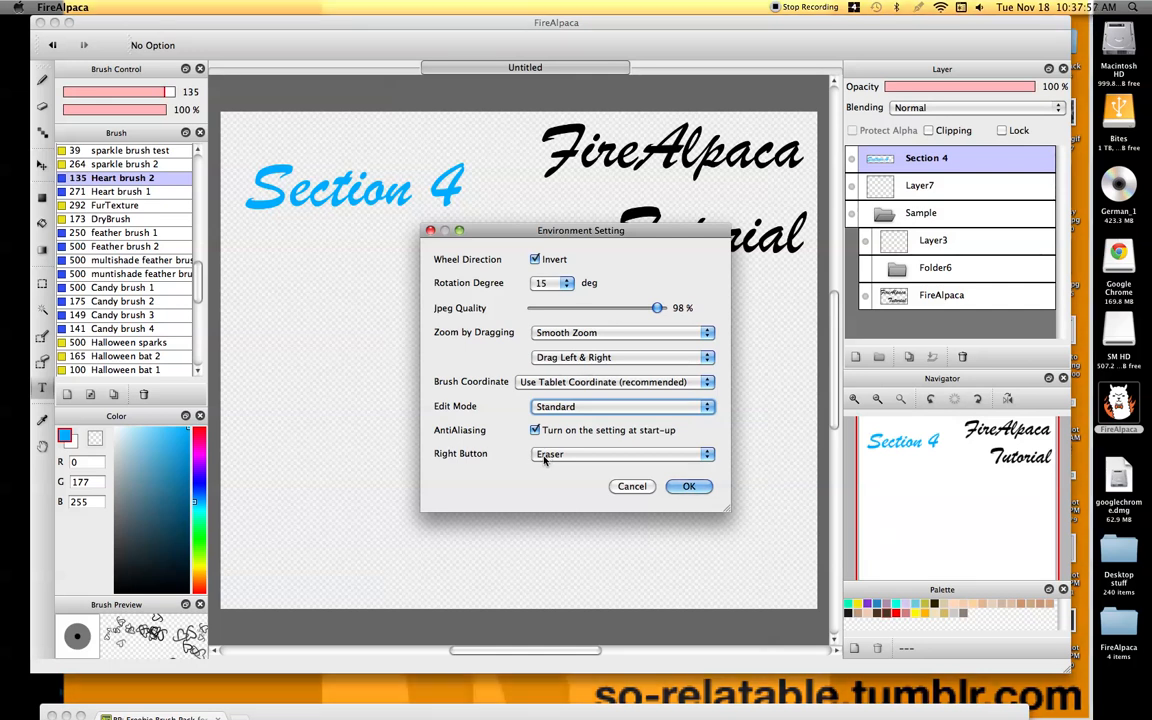
- Assign the Eyedropper as the Right Button function and apply the environment settings
left_click(545, 455)
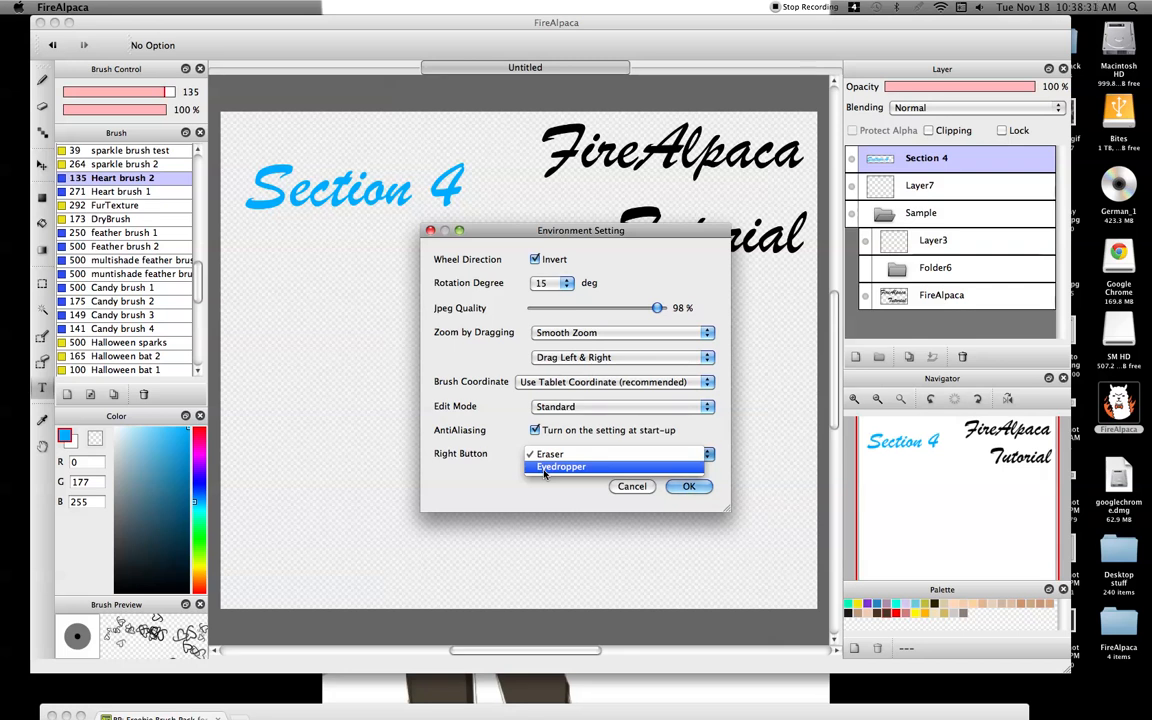
left_click(544, 468)
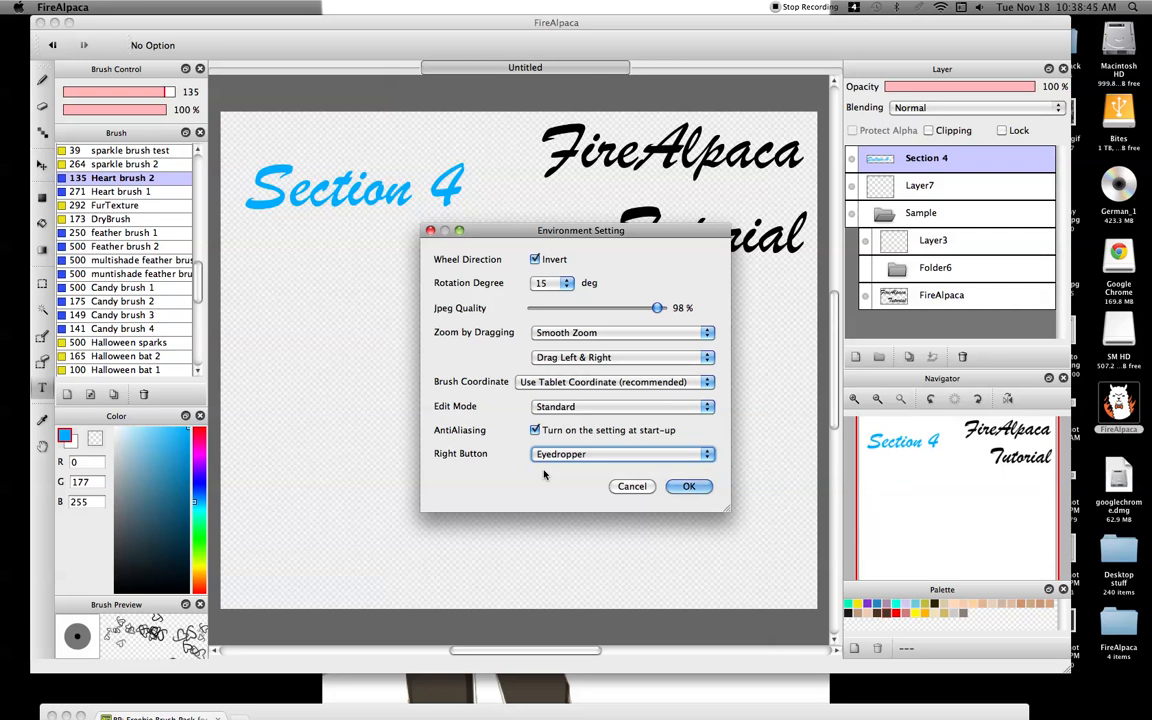
left_click(689, 486)
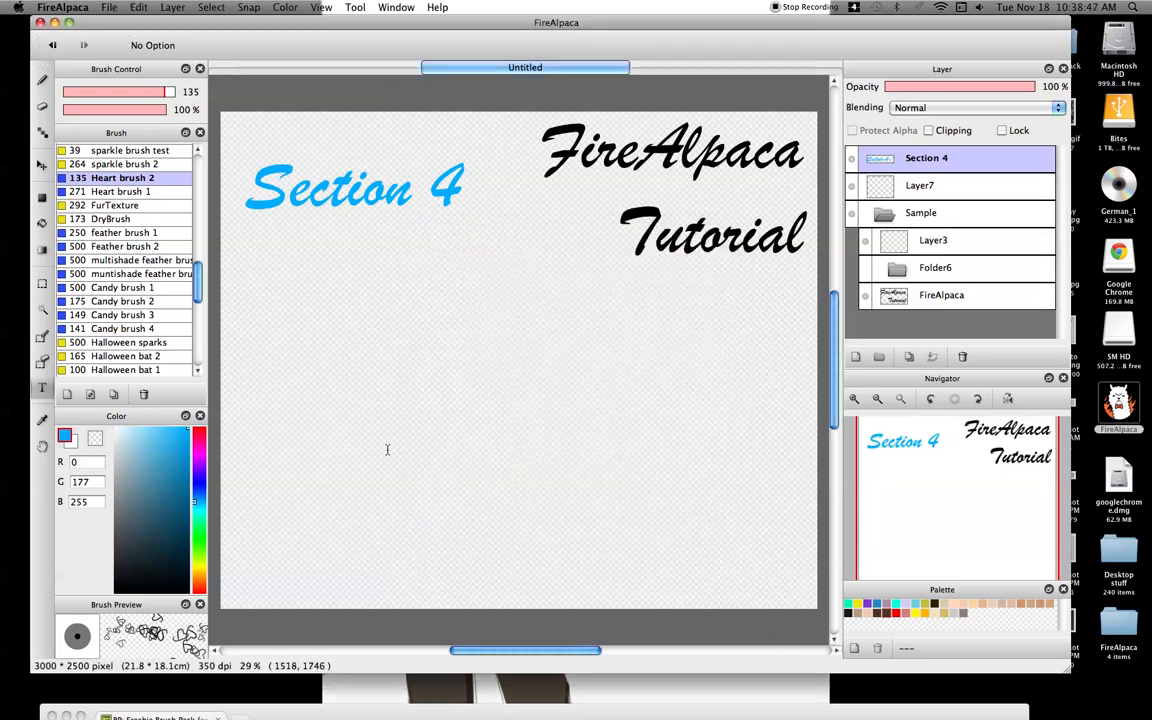
- Sample black from the Tutorial title, white from the empty canvas, and blue from the Section 4 text
left_click(627, 212)
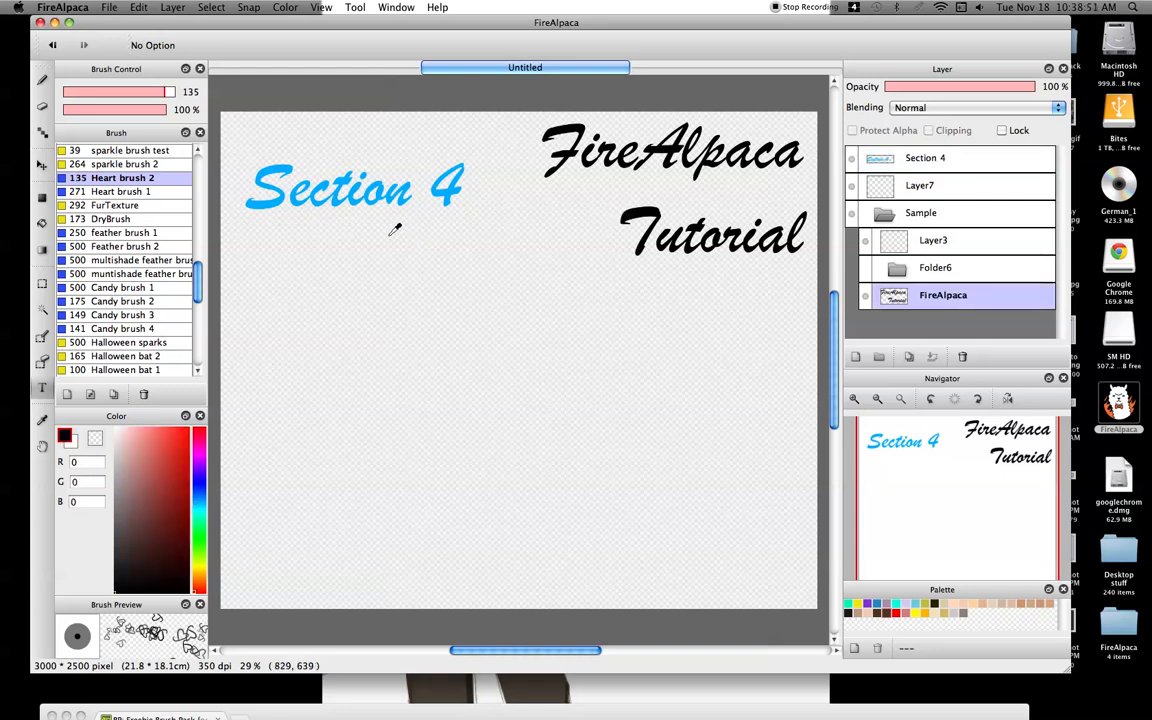
left_click(393, 300)
left_click(766, 550)
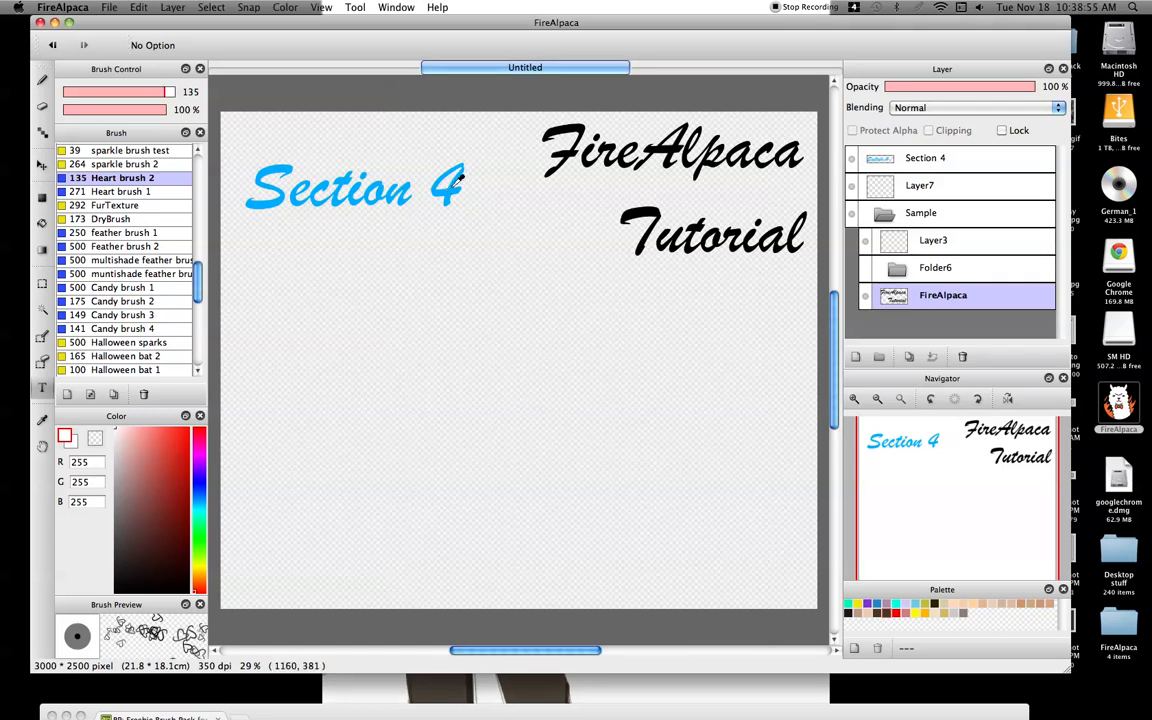
left_click(406, 177)
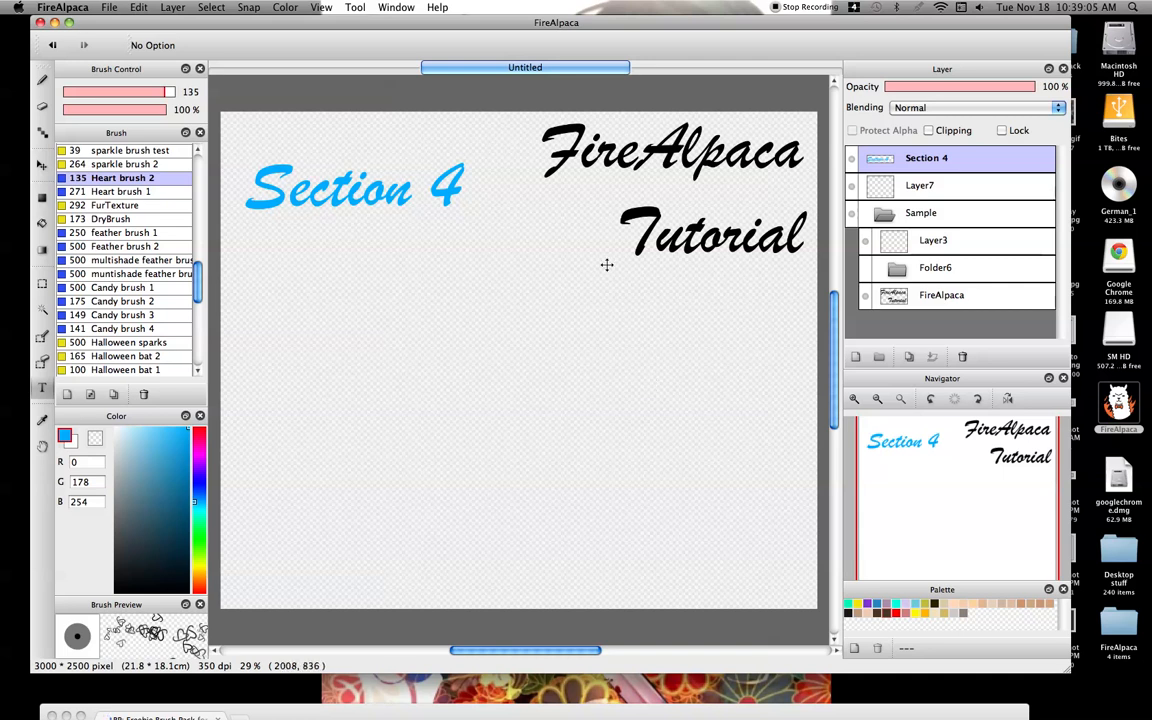
- Rotate the canvas to the left and undo the rotation
left_click(135, 8)
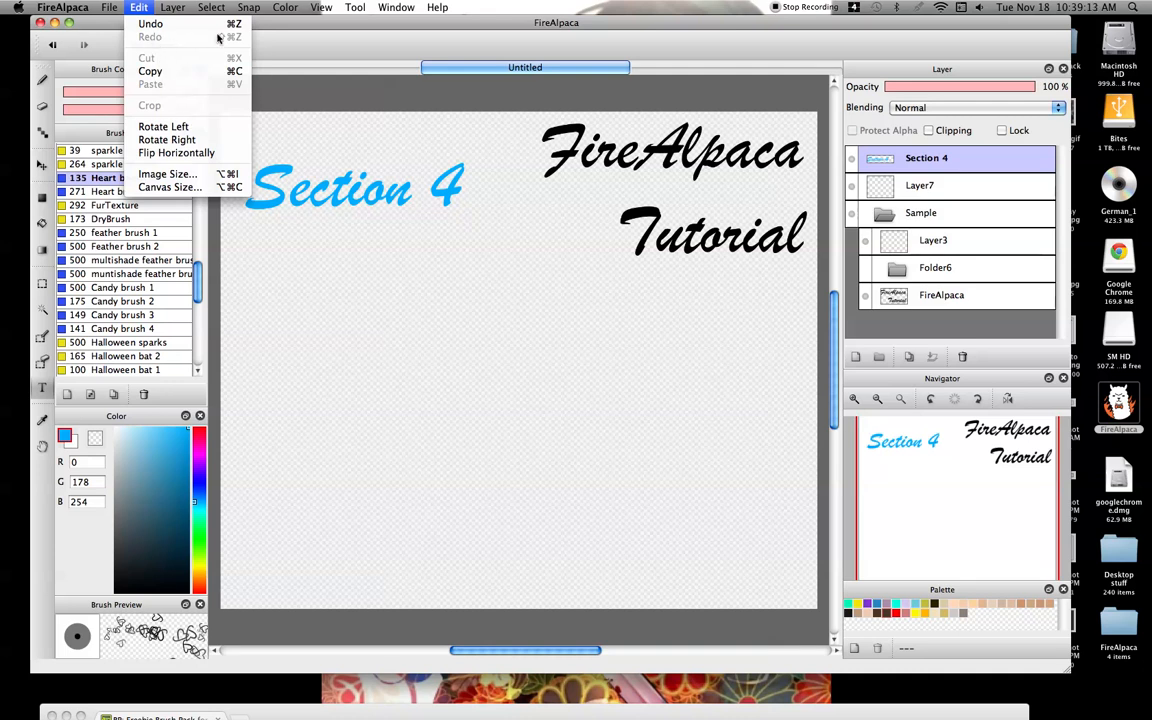
mouse_move(211, 7)
mouse_move(138, 7)
left_click(160, 126)
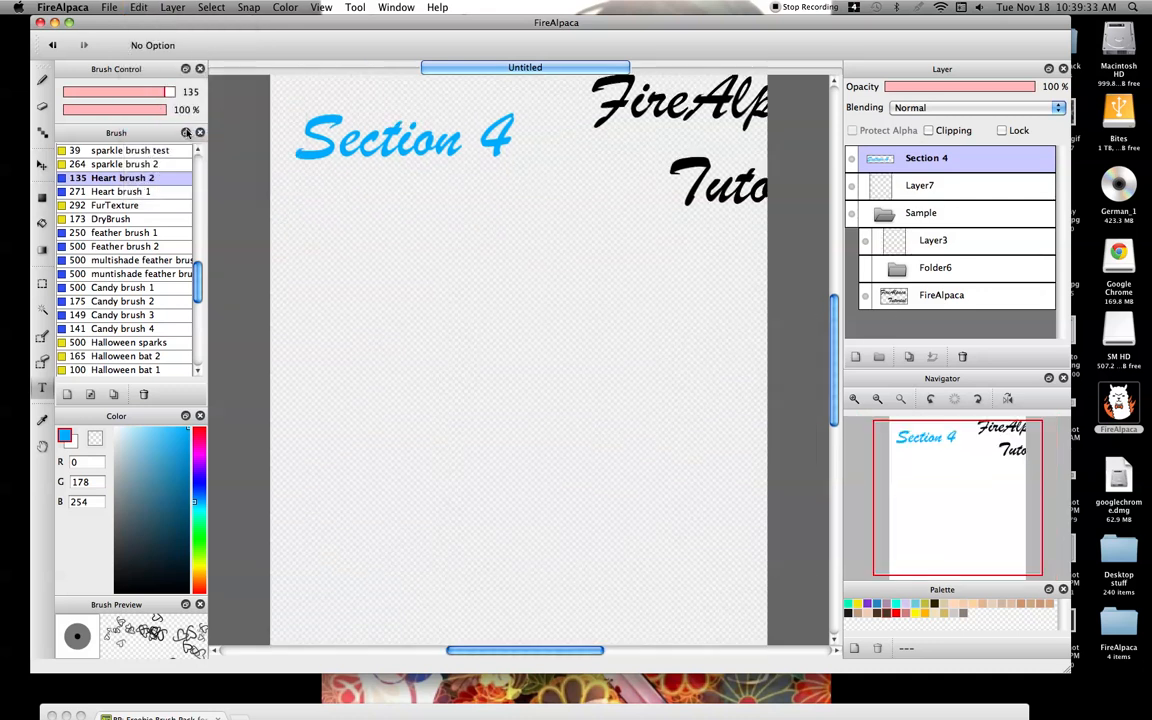
left_click(902, 399)
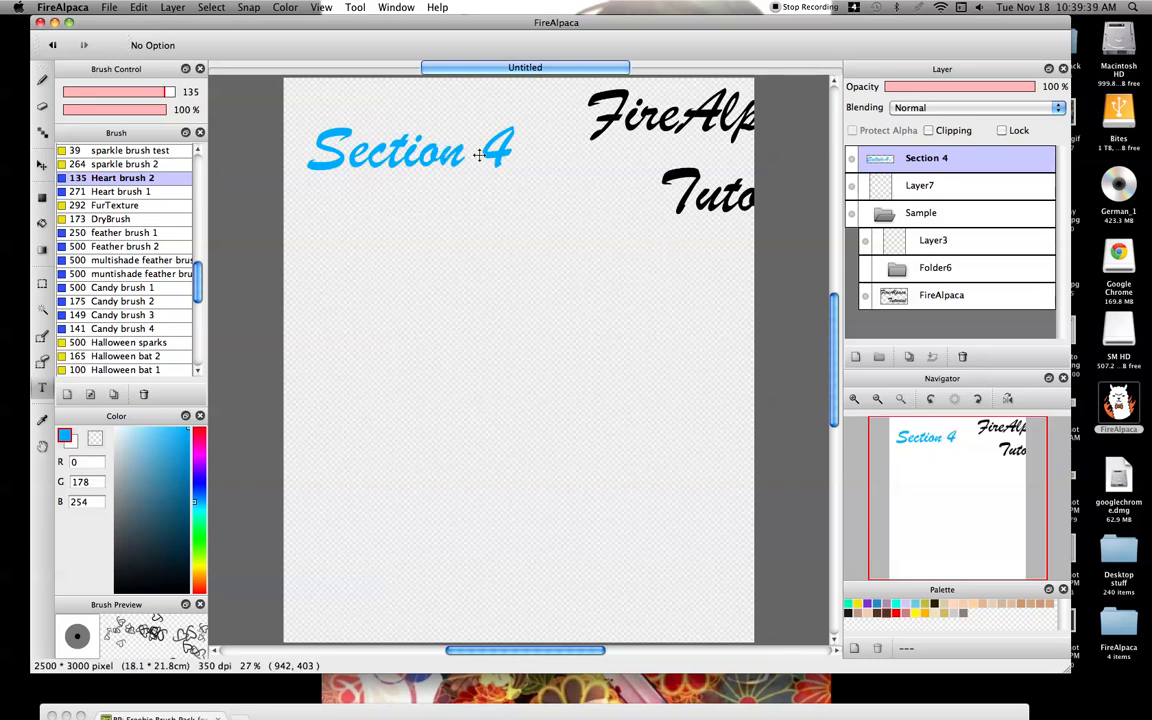
left_click(53, 45)
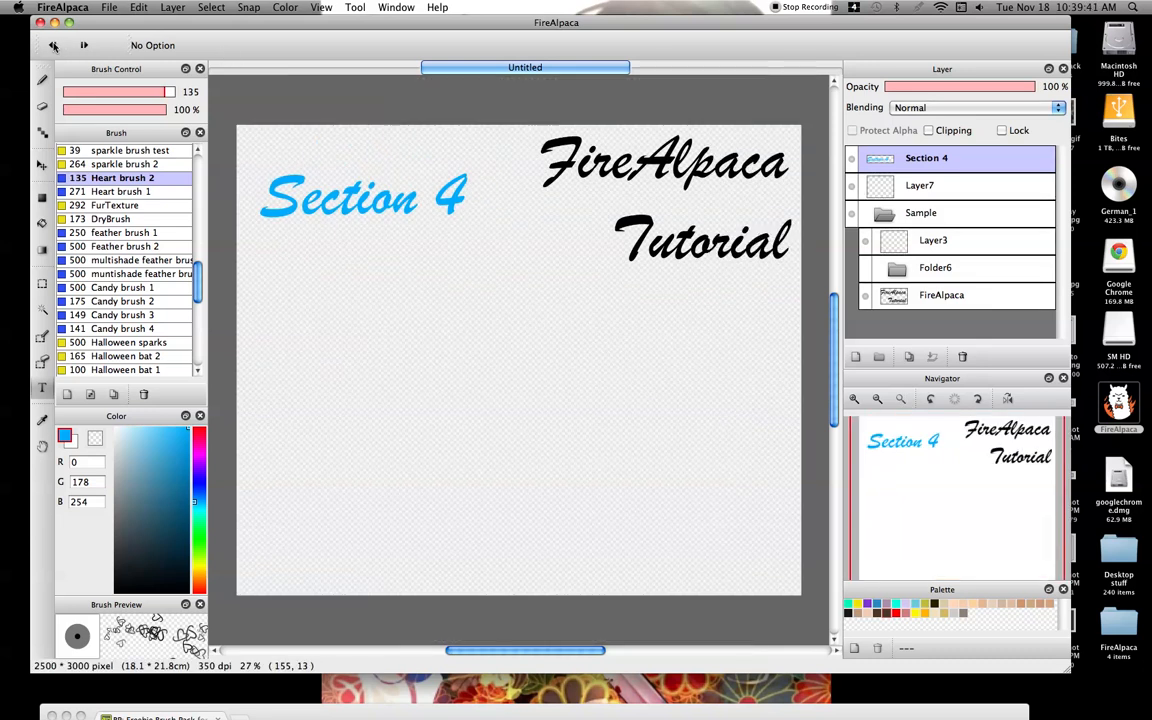
- Try to flip the canvas horizontally
left_click(173, 8)
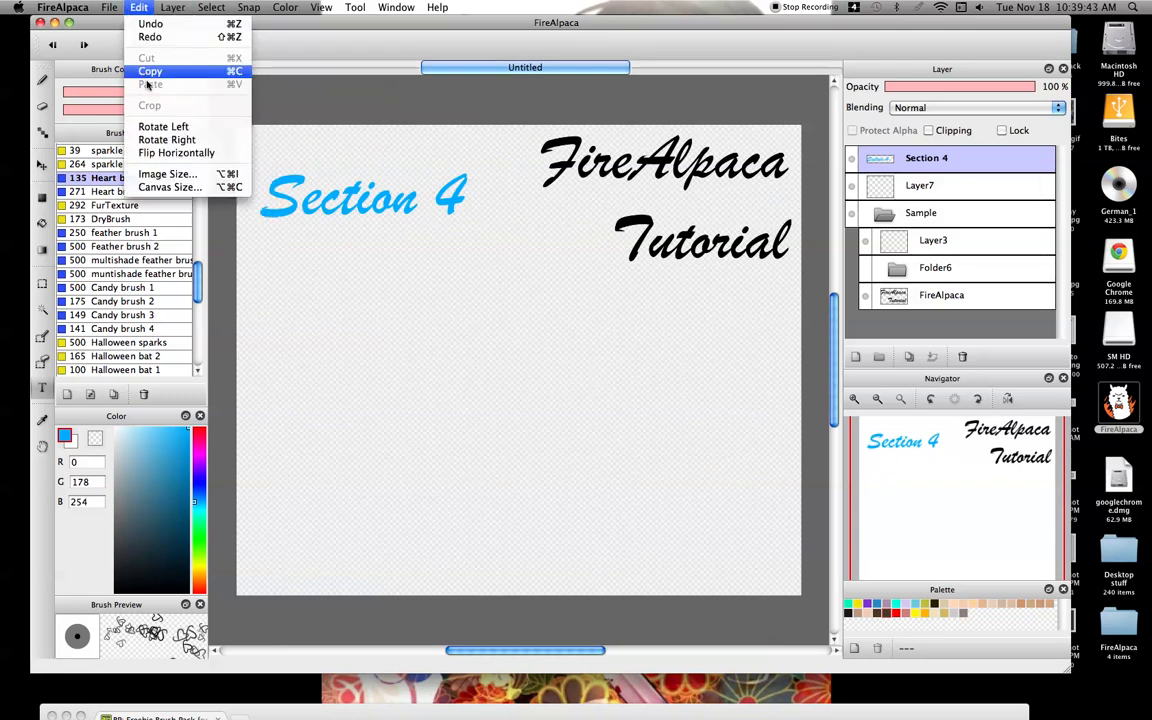
left_click(152, 156)
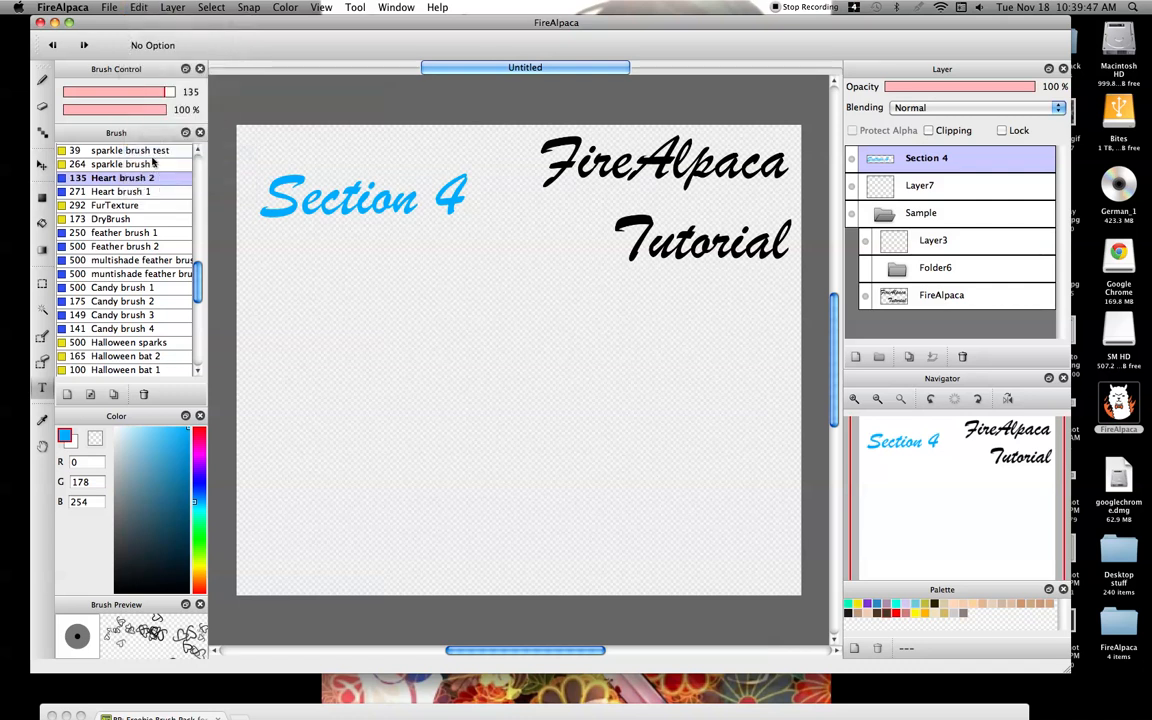
- Resize the image to 3400 pixels wide with its proportions constrained
left_click(135, 8)
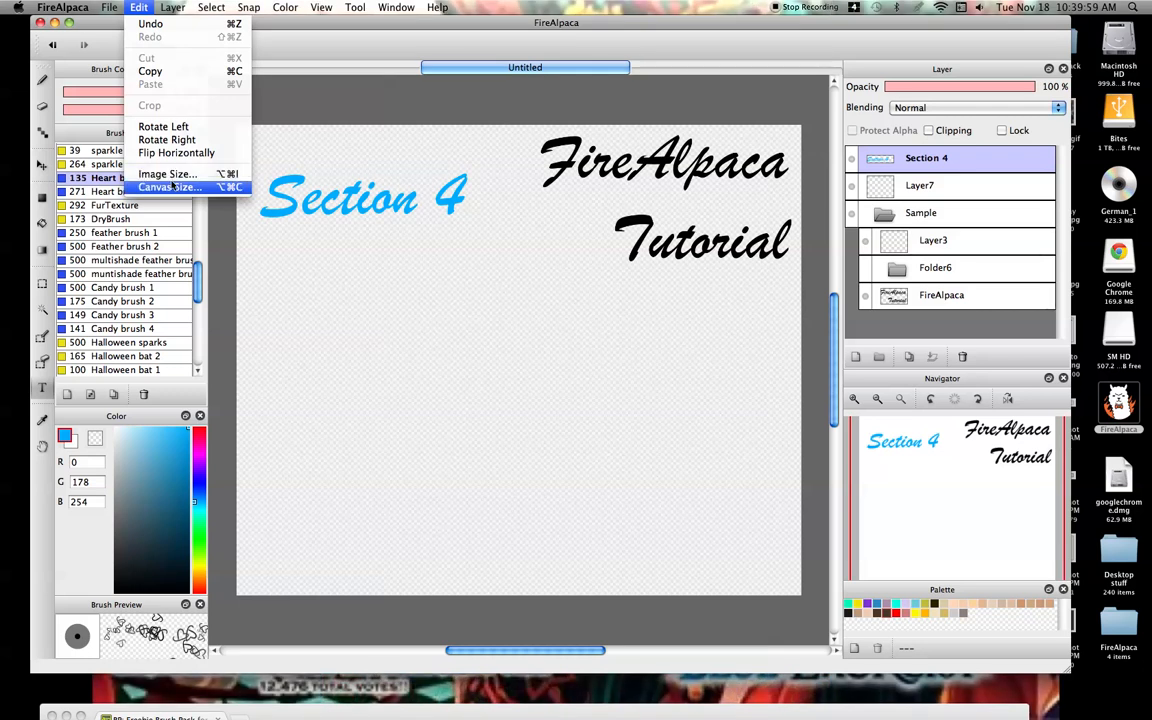
left_click(171, 177)
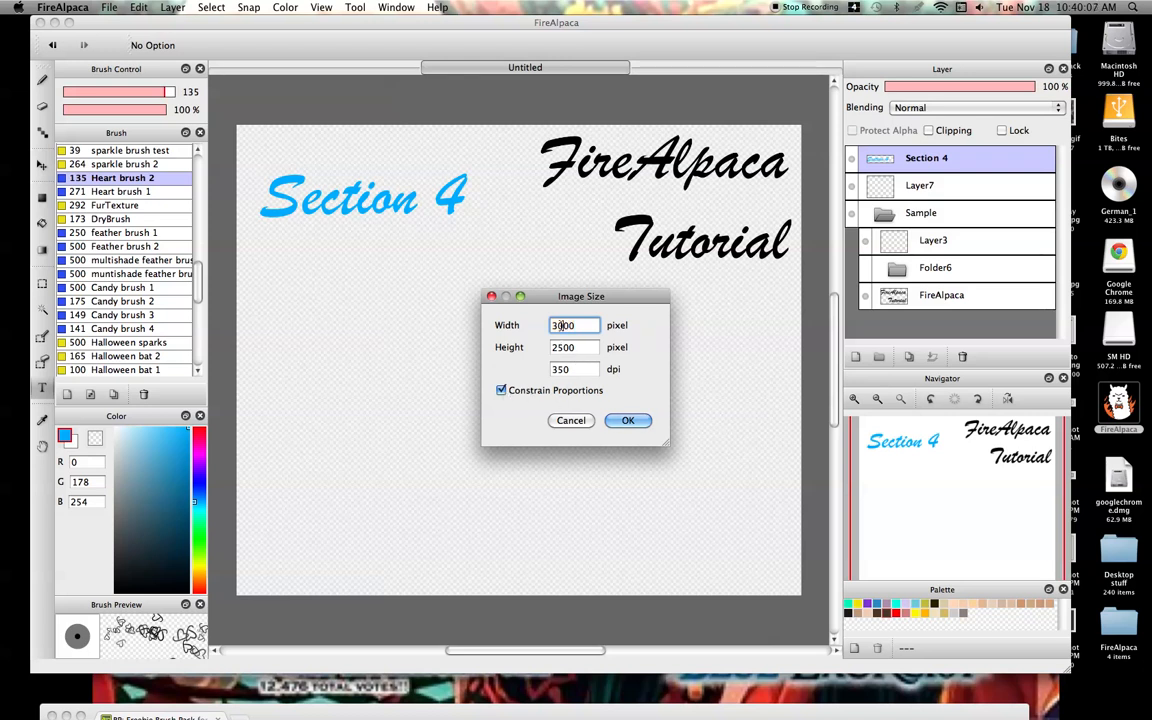
left_click(558, 327)
type("4")
left_click(572, 349)
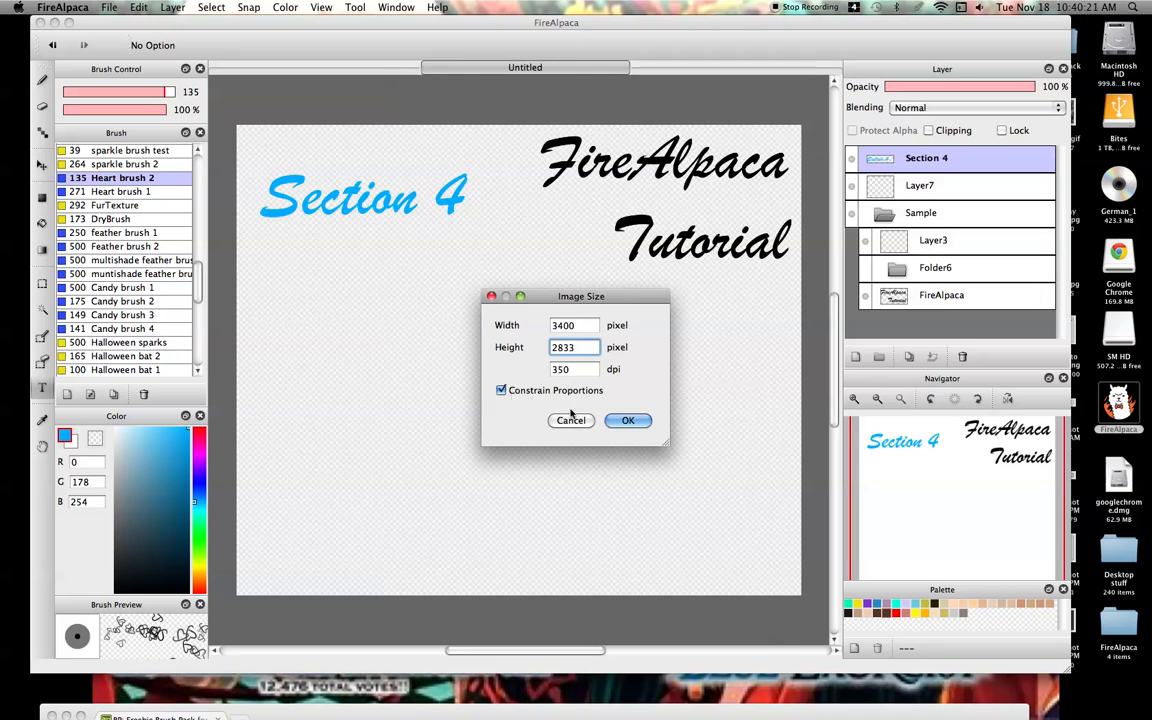
left_click(618, 421)
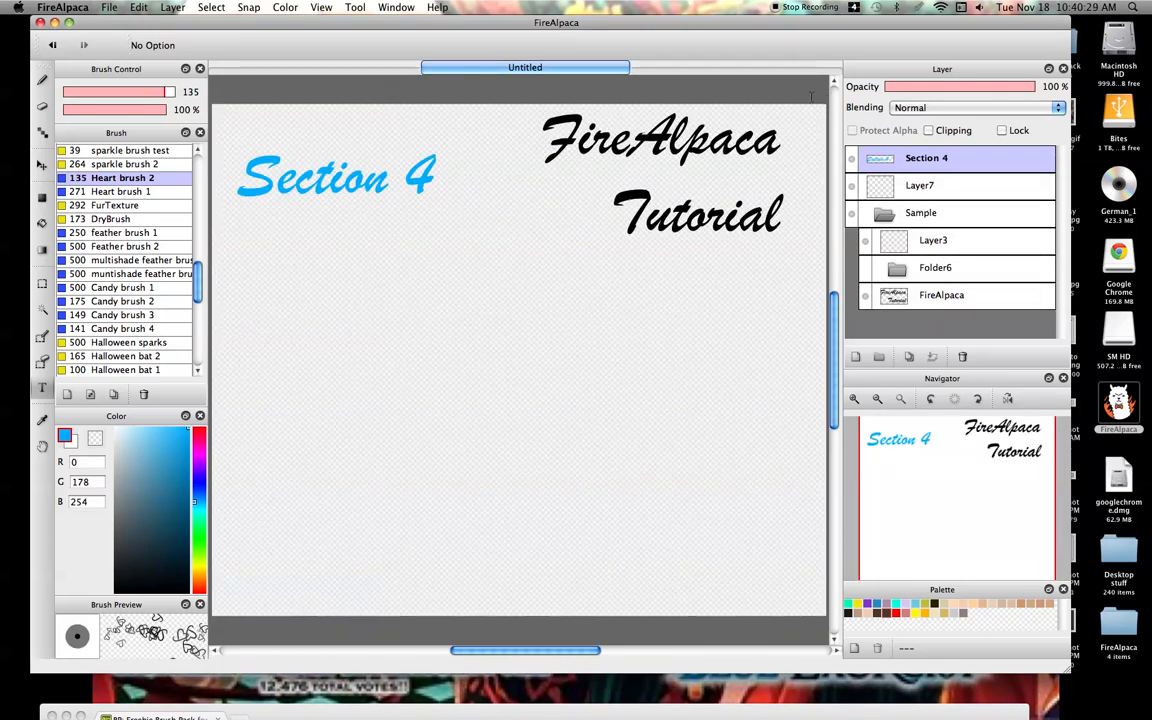
- Paint a large winding blue stroke across the canvas on Layer7 with the Pen brush at size 500
left_click(920, 185)
scroll(97, 348, "up", 10)
left_click(100, 149)
mouse_move(127, 98)
left_mouse_down()
mouse_move(224, 108)
mouse_move(740, 272)
mouse_move(455, 247)
left_mouse_up()
left_click(607, 289)
key("Escape")
key("b")
mouse_move(463, 215)
left_mouse_down()
mouse_move(560, 290)
mouse_move(347, 321)
mouse_move(380, 450)
mouse_move(288, 376)
left_mouse_up()
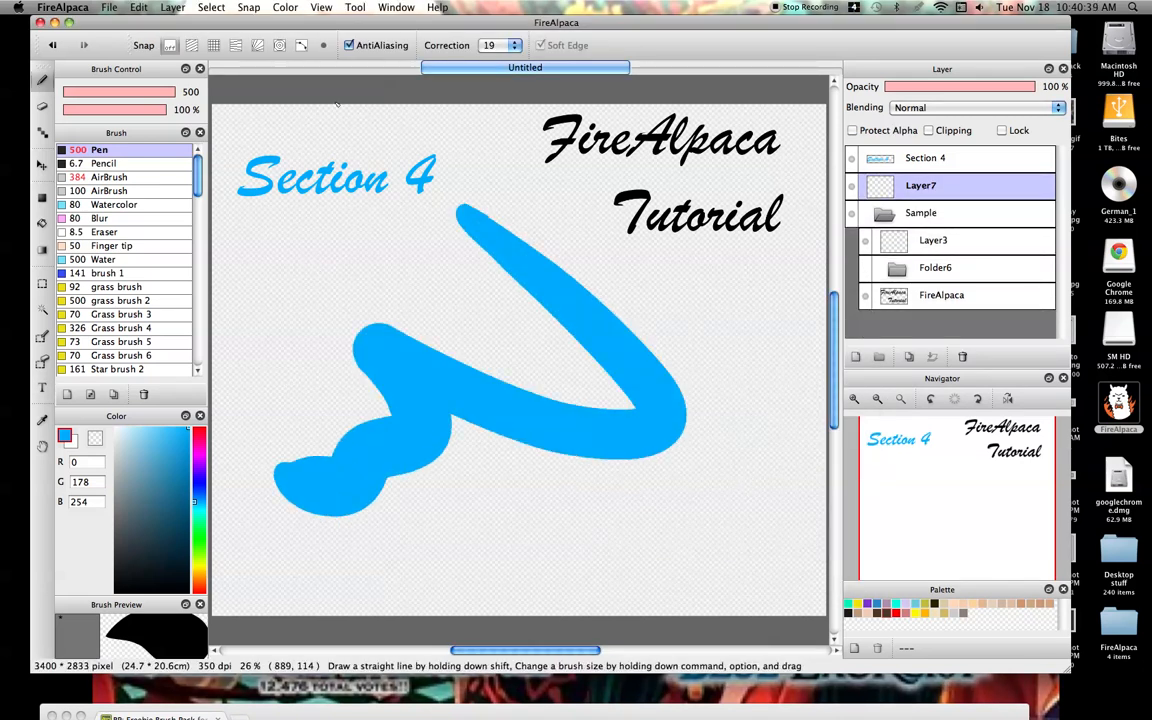
- Resize the image to 3000 pixels wide with its proportions constrained
left_click_drag(260, 19, 258, 21)
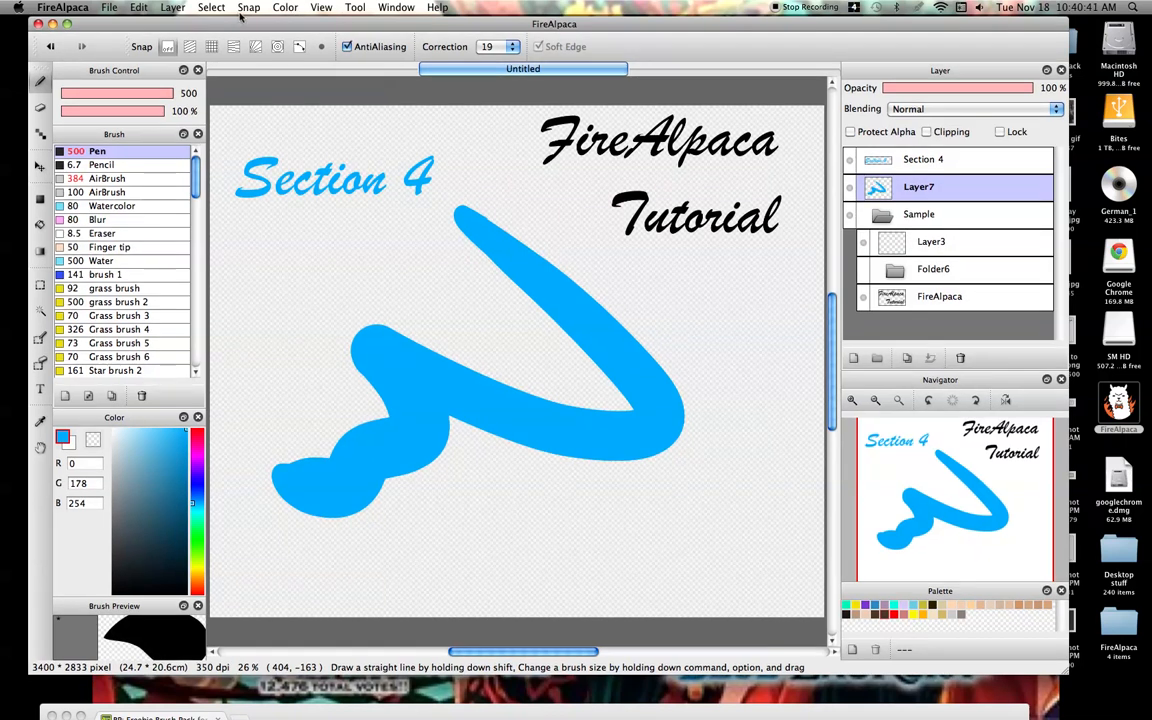
left_click(140, 7)
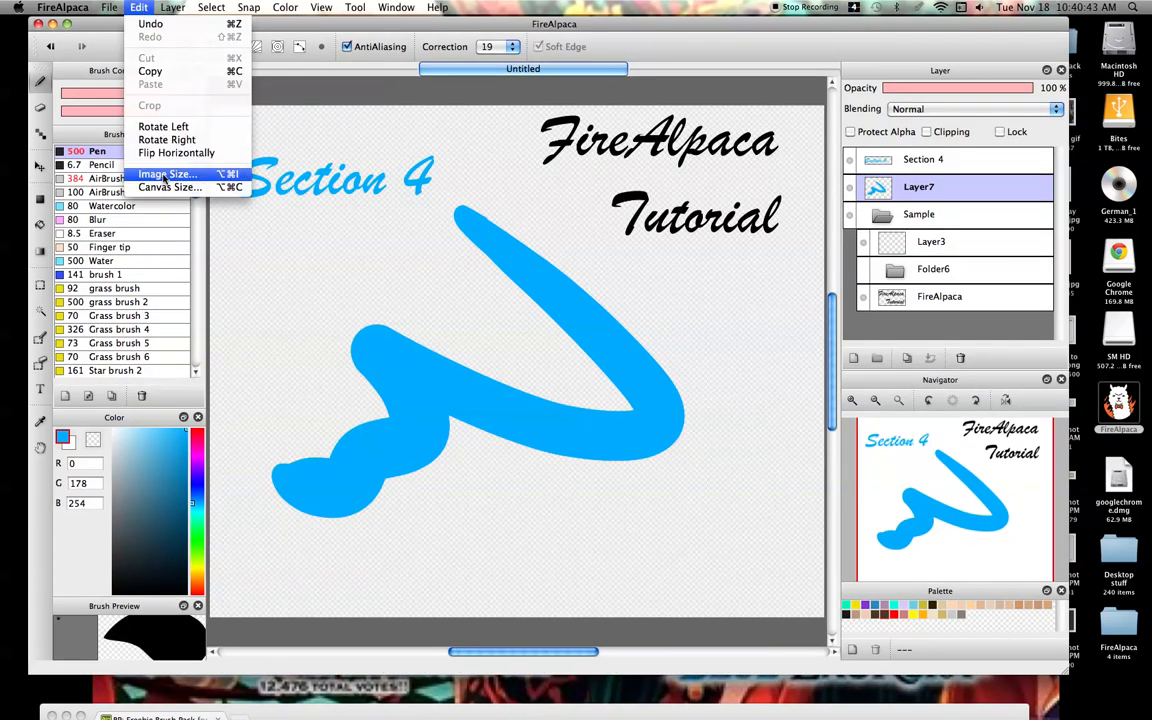
left_click(148, 162)
type("3000")
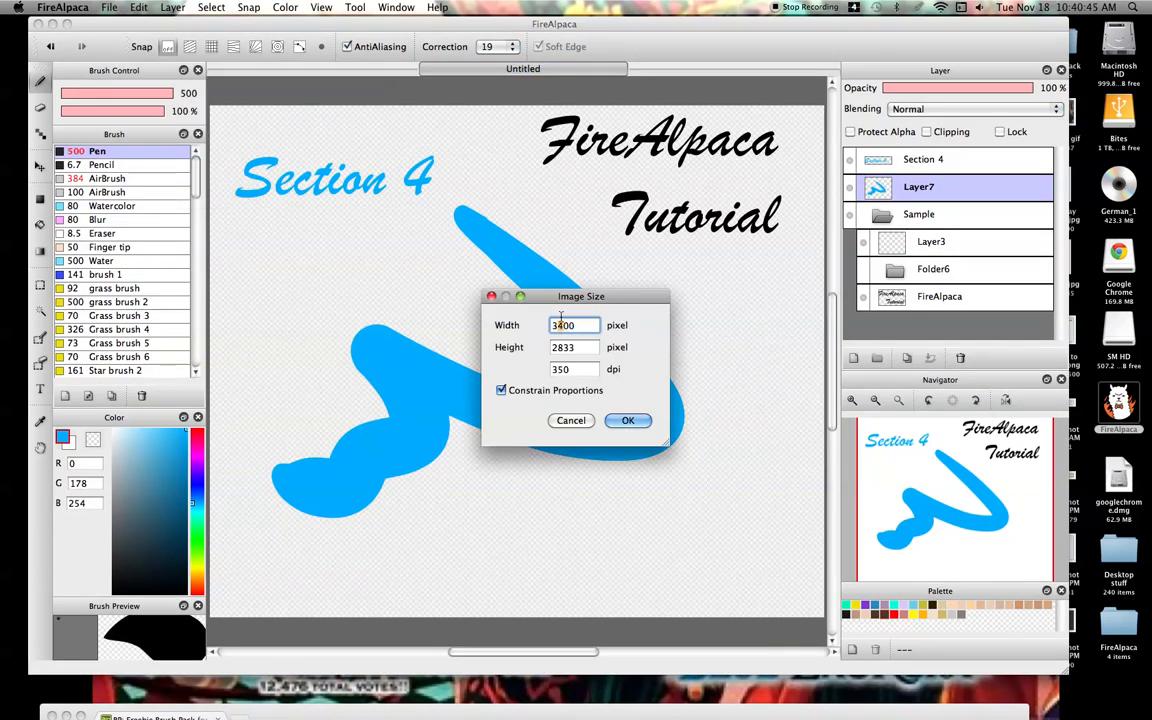
left_click(569, 347)
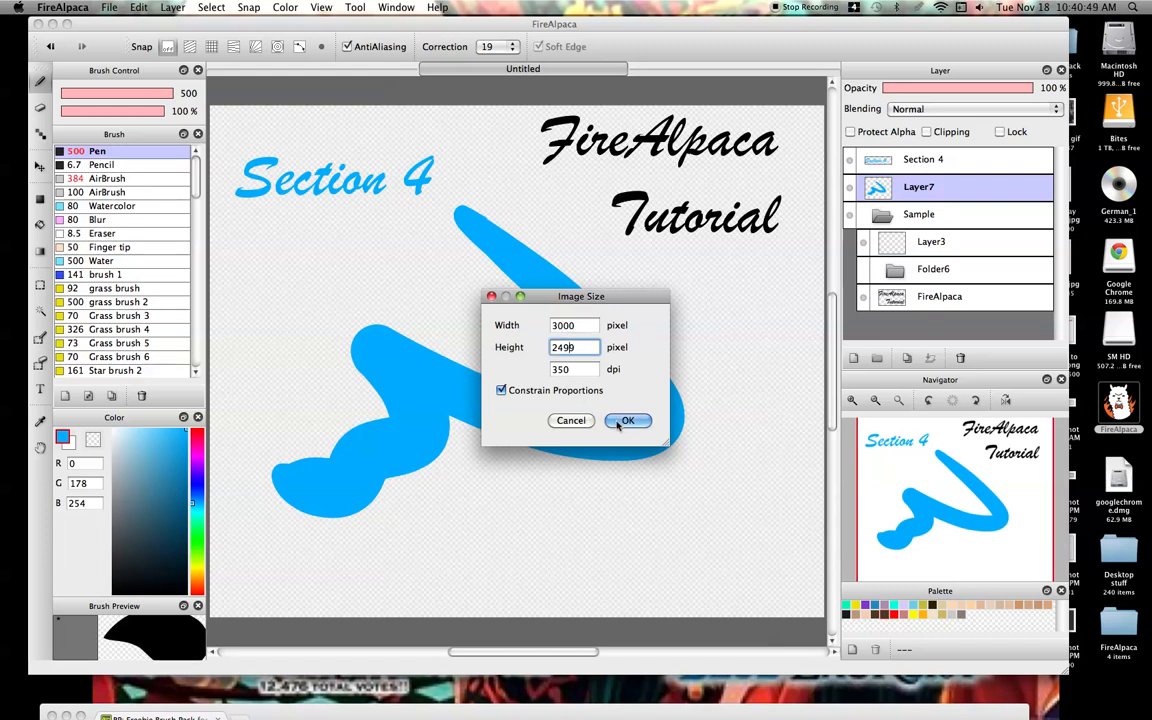
left_click(621, 422)
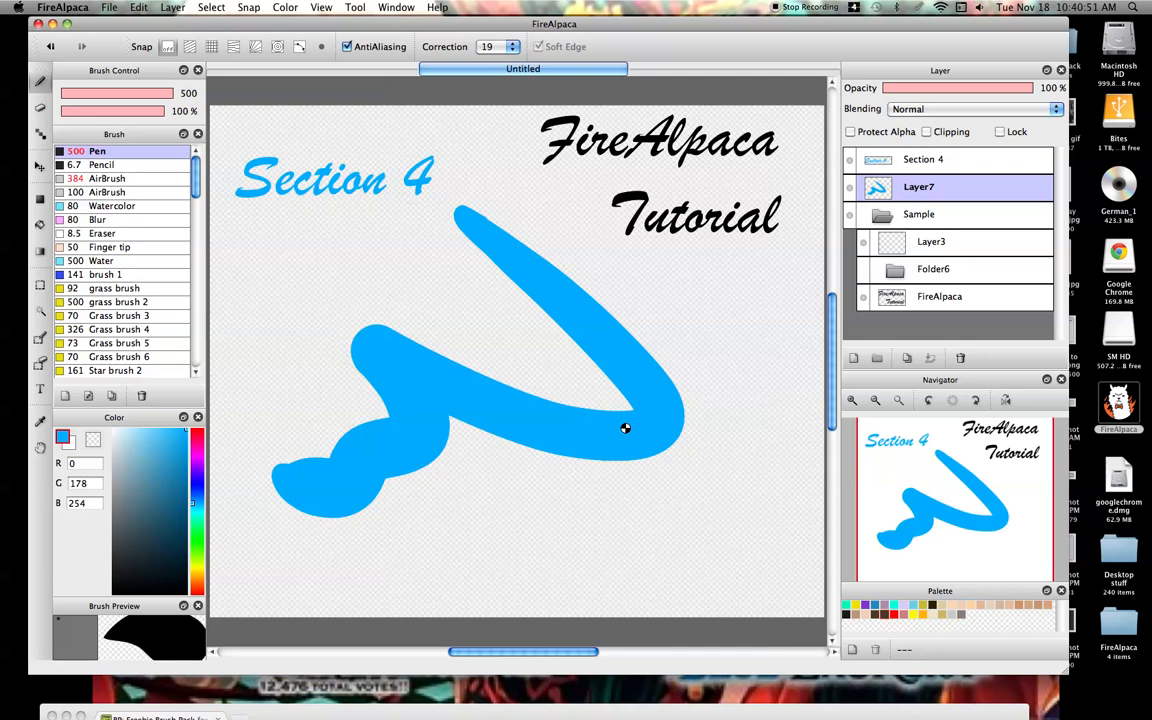
- Enter a canvas size of 3600 by 2300 pixels with the Top Left anchor
left_click(876, 401)
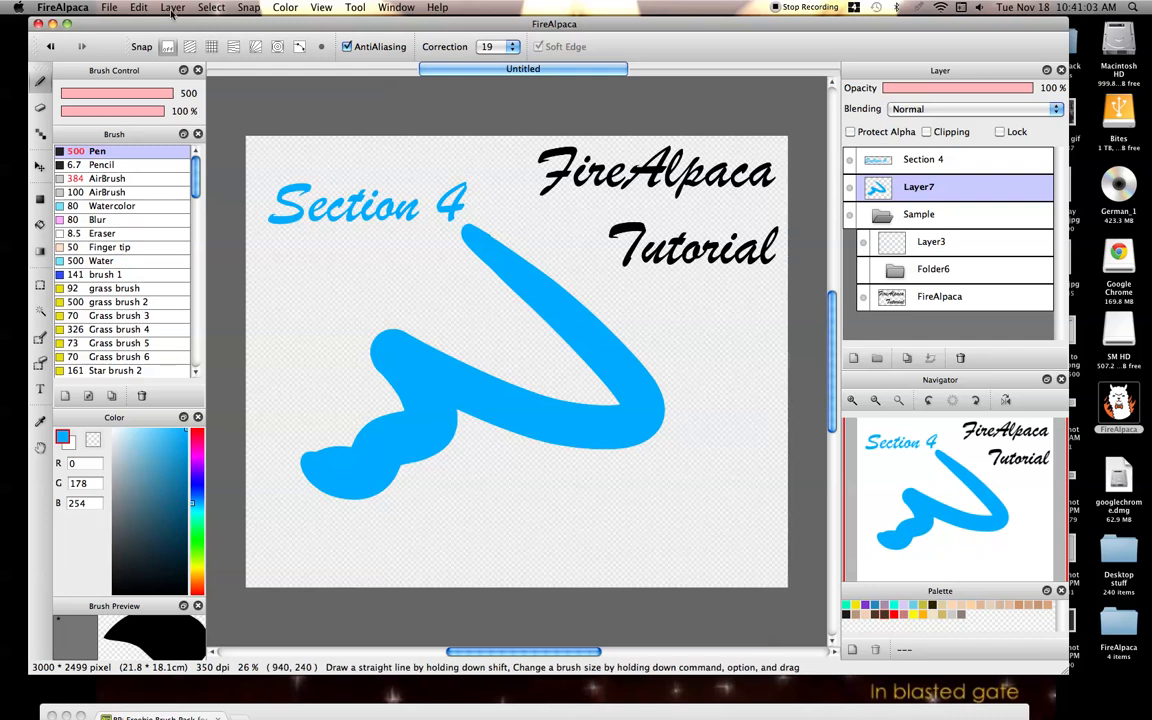
left_click(139, 7)
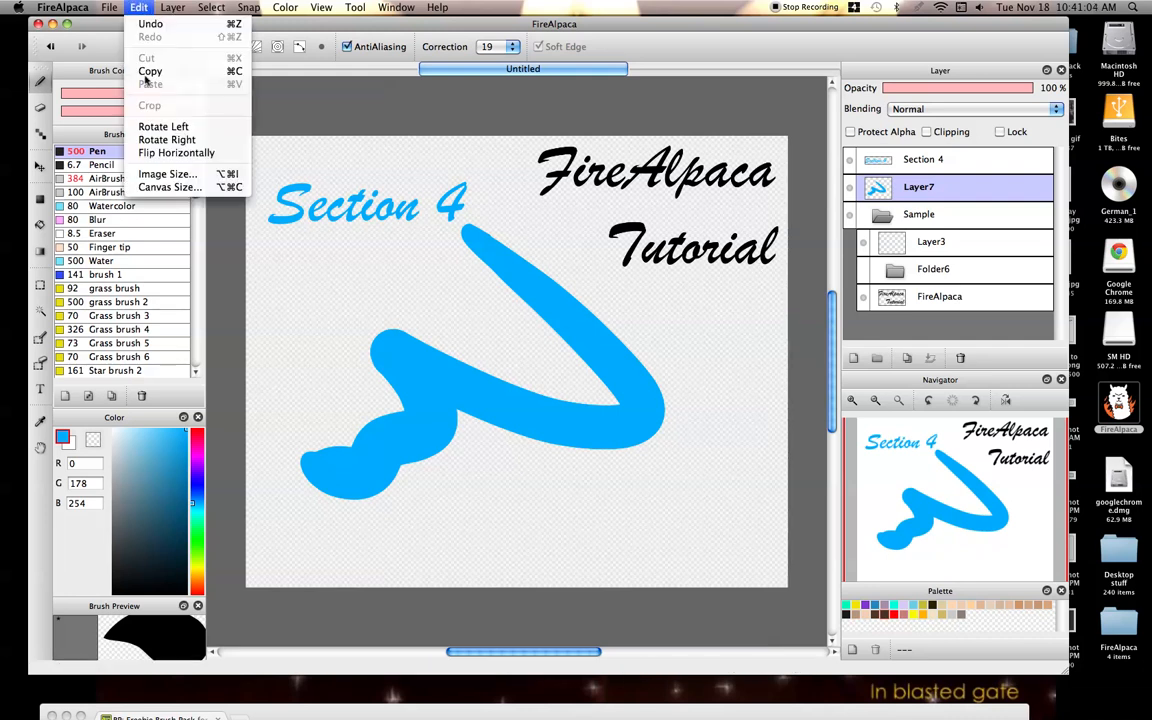
left_click(146, 188)
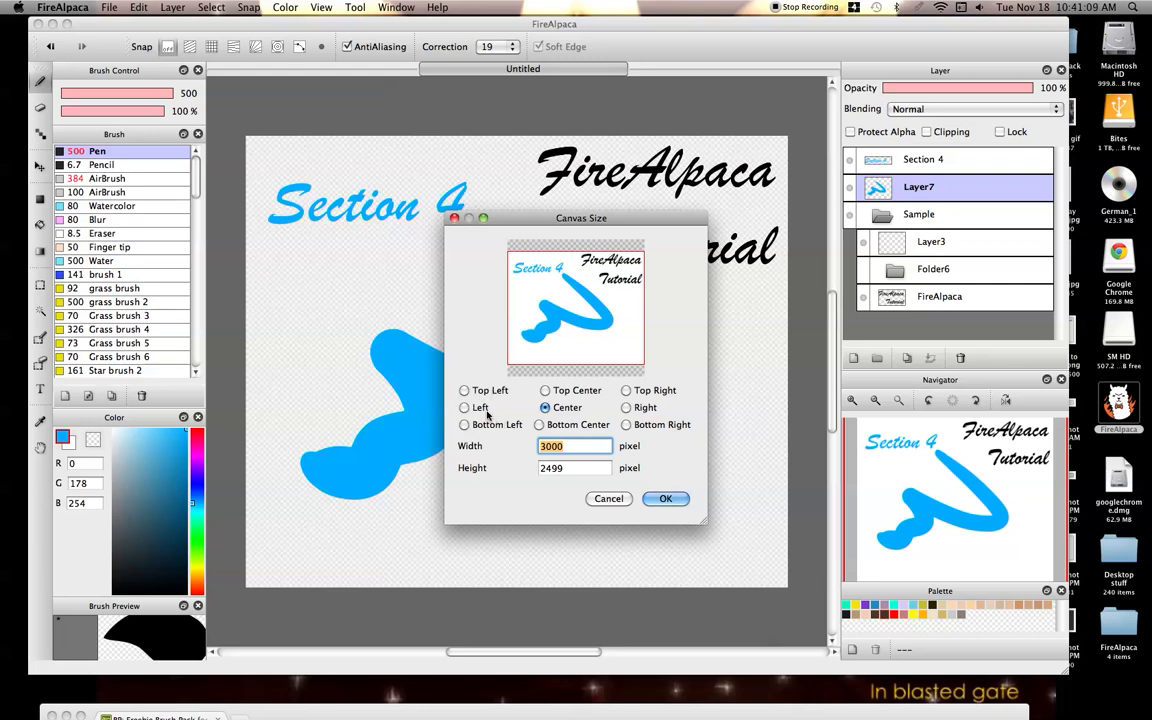
left_click(463, 391)
type("36")
left_click(562, 464)
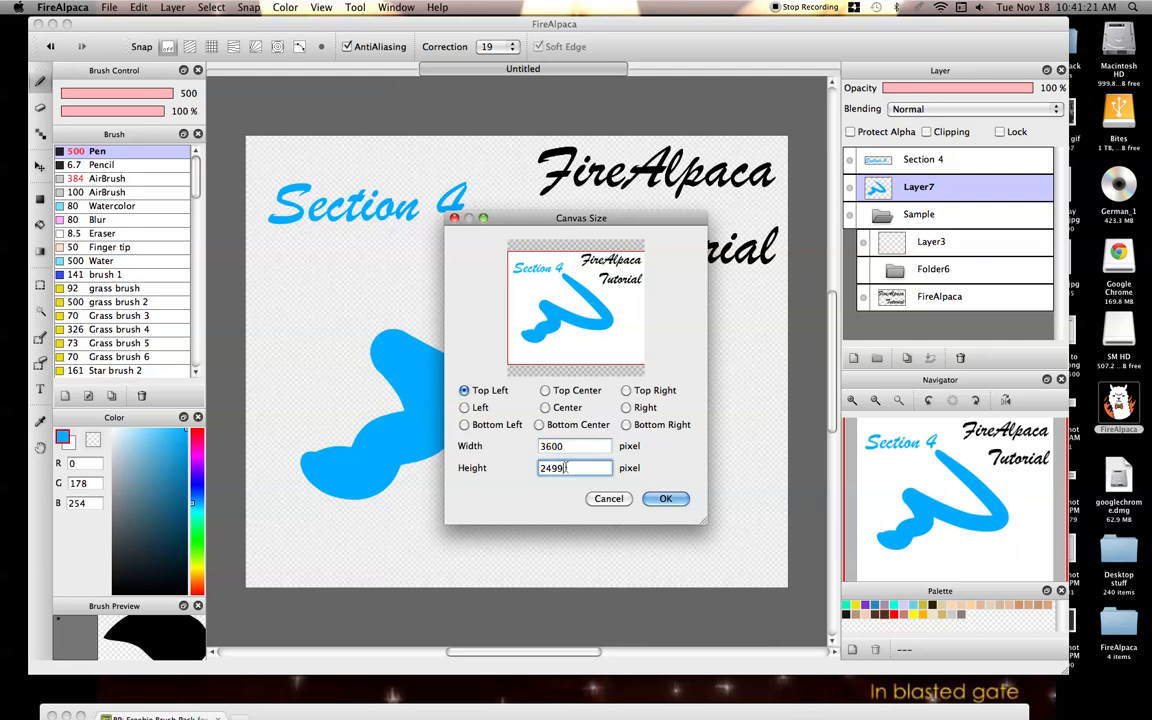
left_click_drag(577, 474, 547, 475)
type("300")
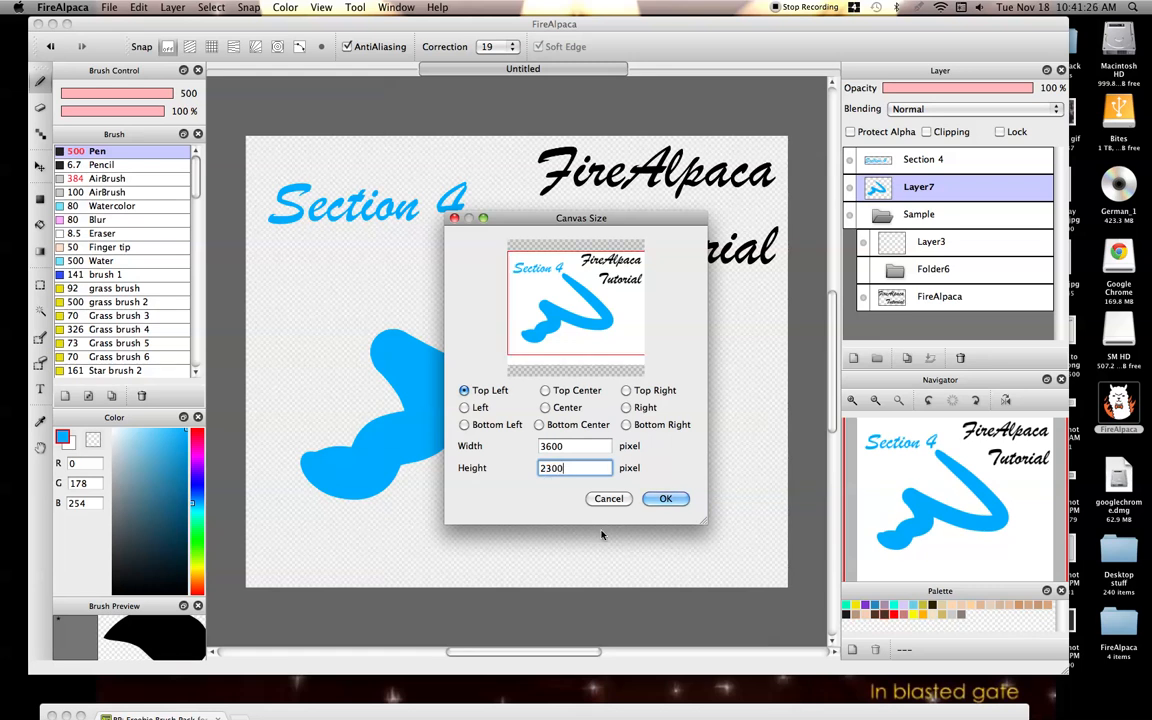
- Change the canvas height to 2700 pixels, try the different anchor positions and apply the size with the Right anchor
left_click(545, 408)
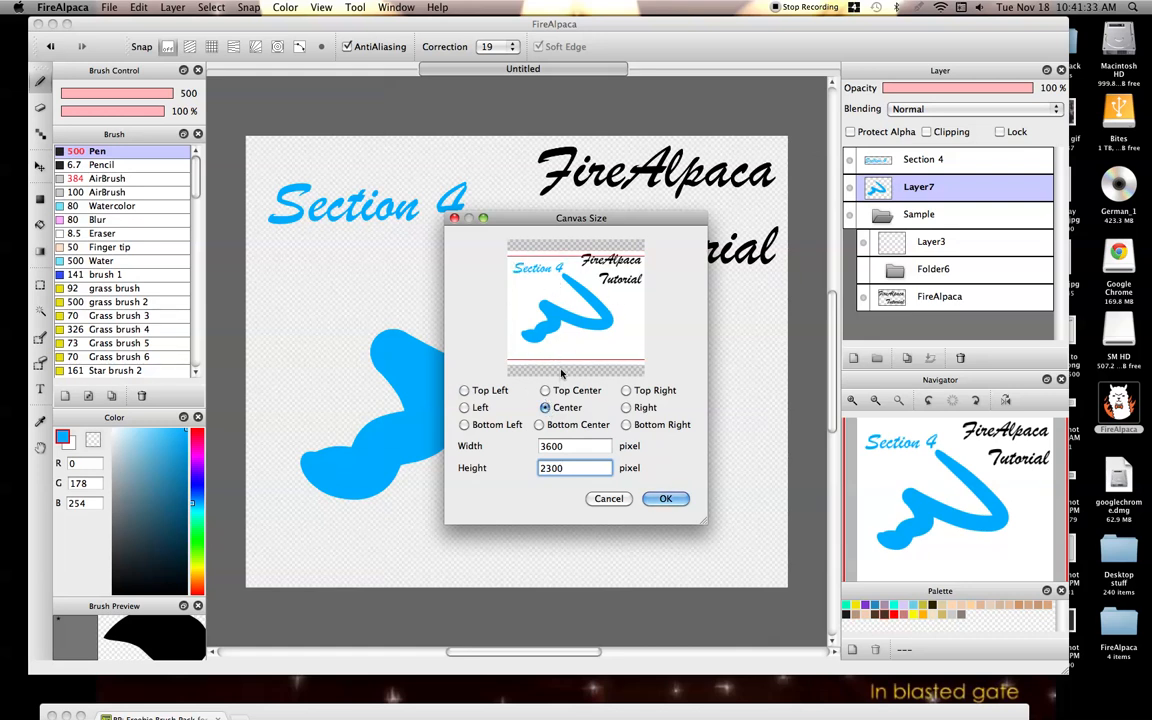
type("7")
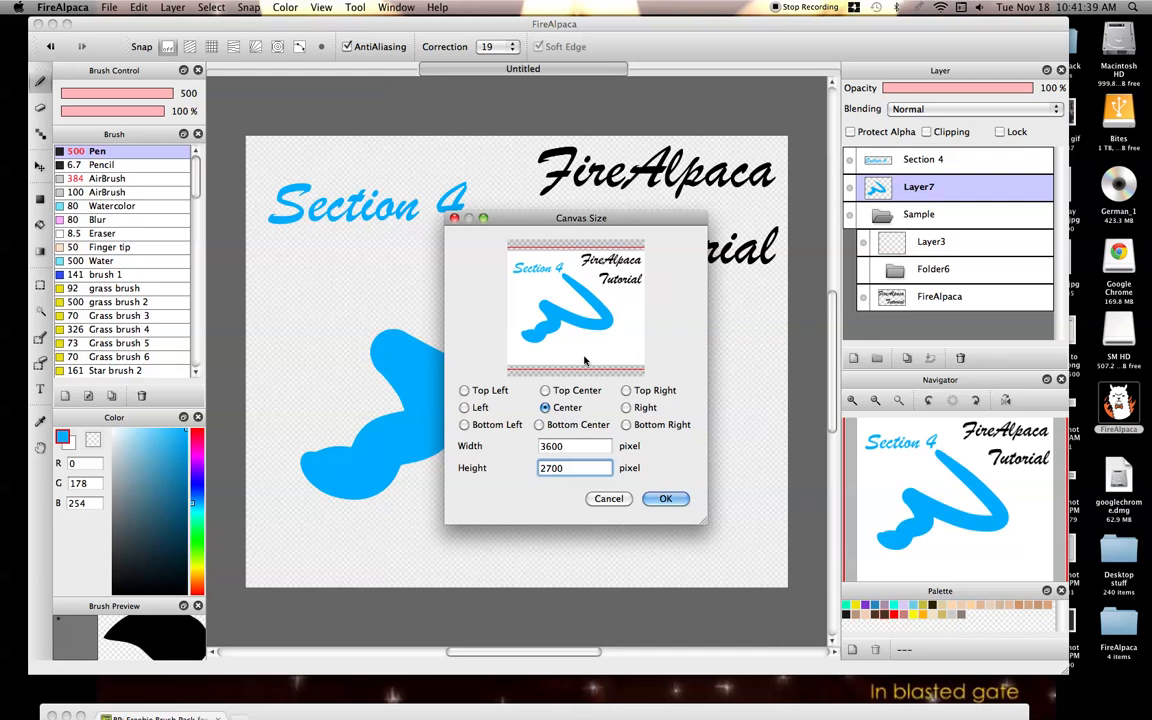
left_click(545, 391)
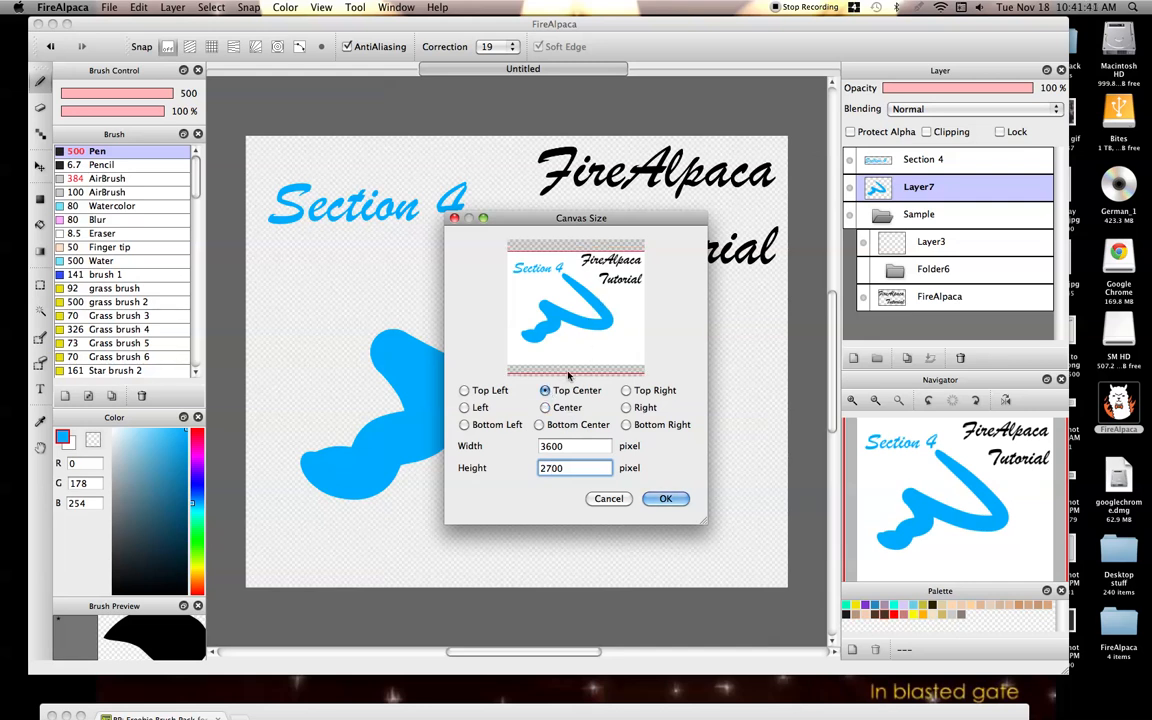
left_click(537, 425)
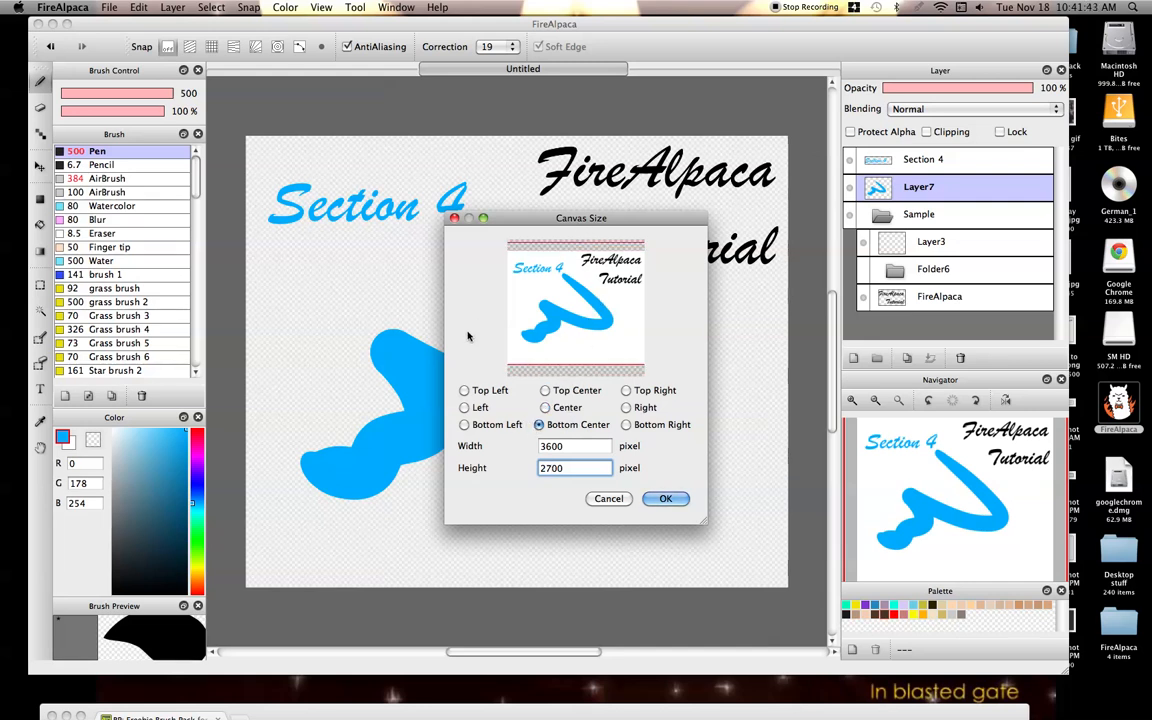
left_click(465, 408)
left_click(465, 424)
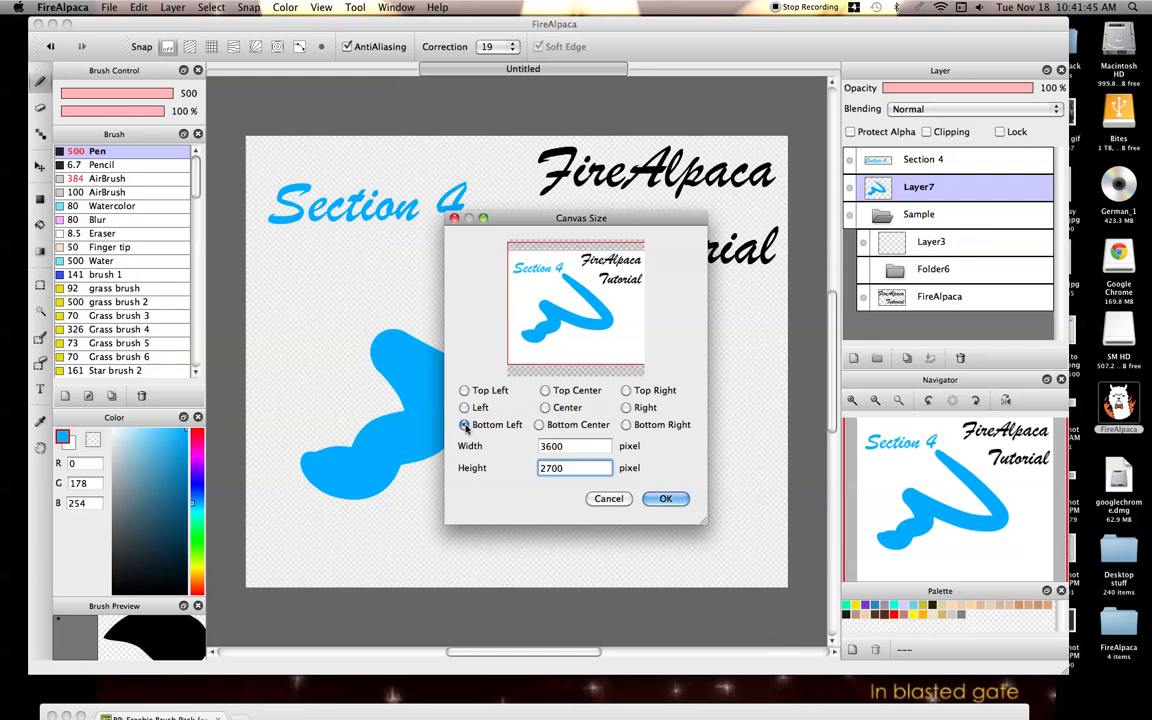
left_click(465, 391)
left_click(626, 408)
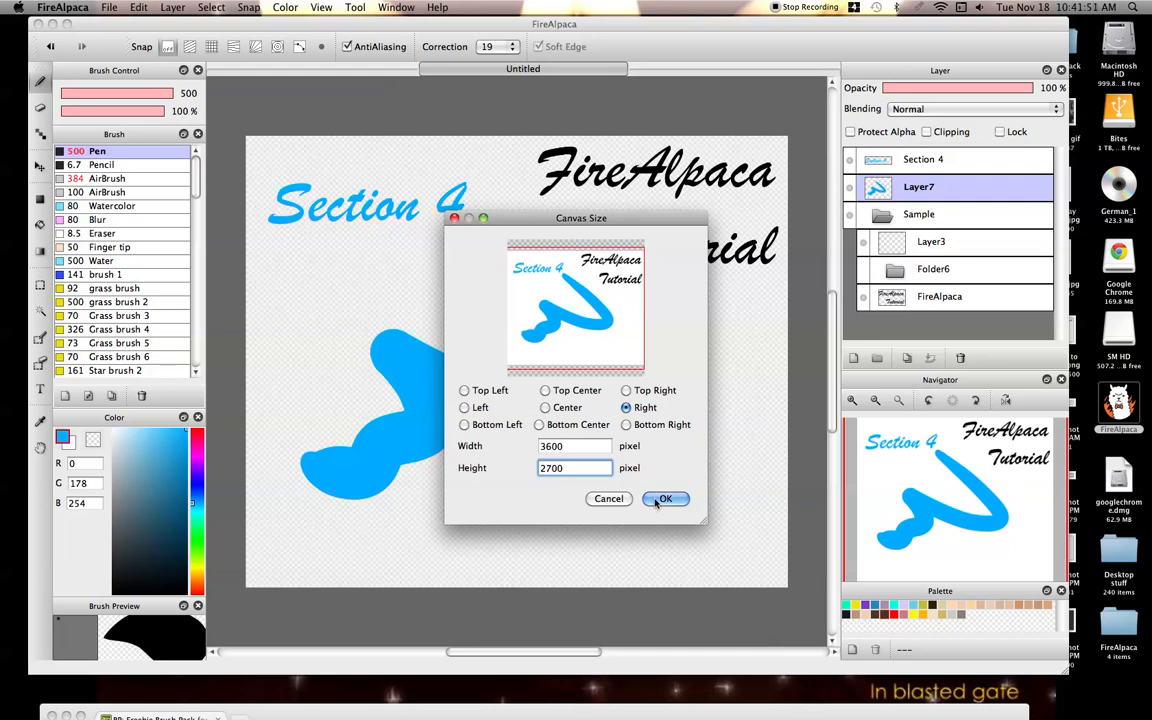
left_click(662, 499)
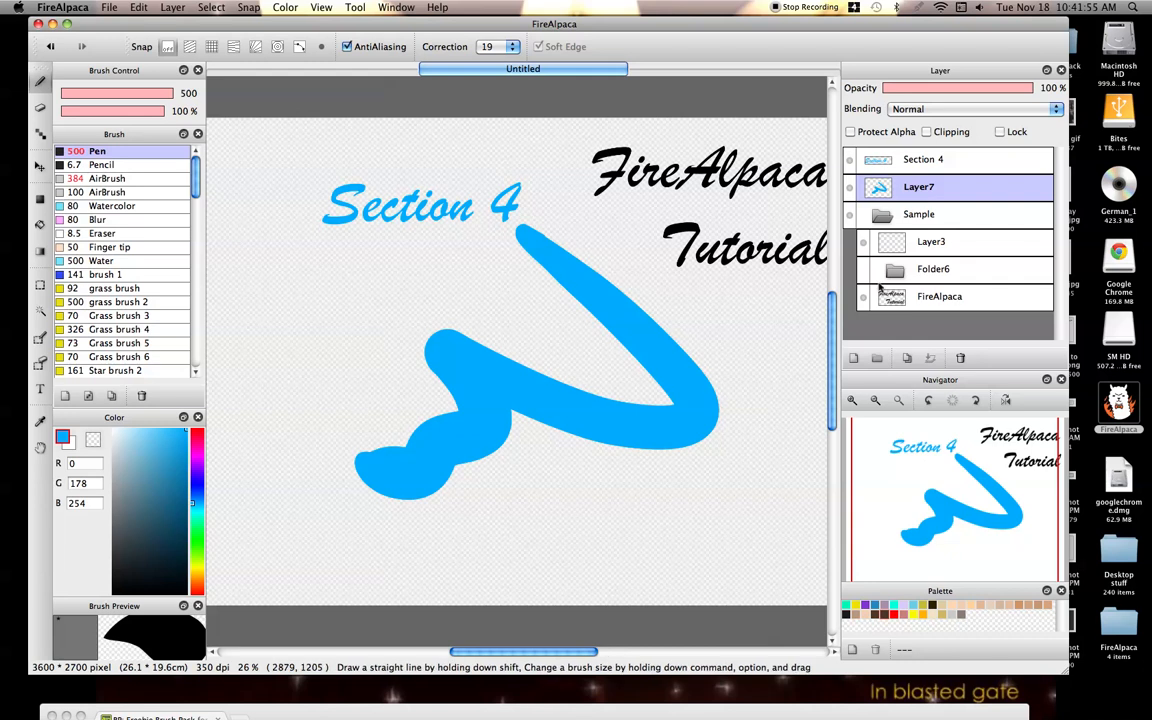
- Move the Section 4 title to the upper left corner of the enlarged canvas
left_click(920, 159)
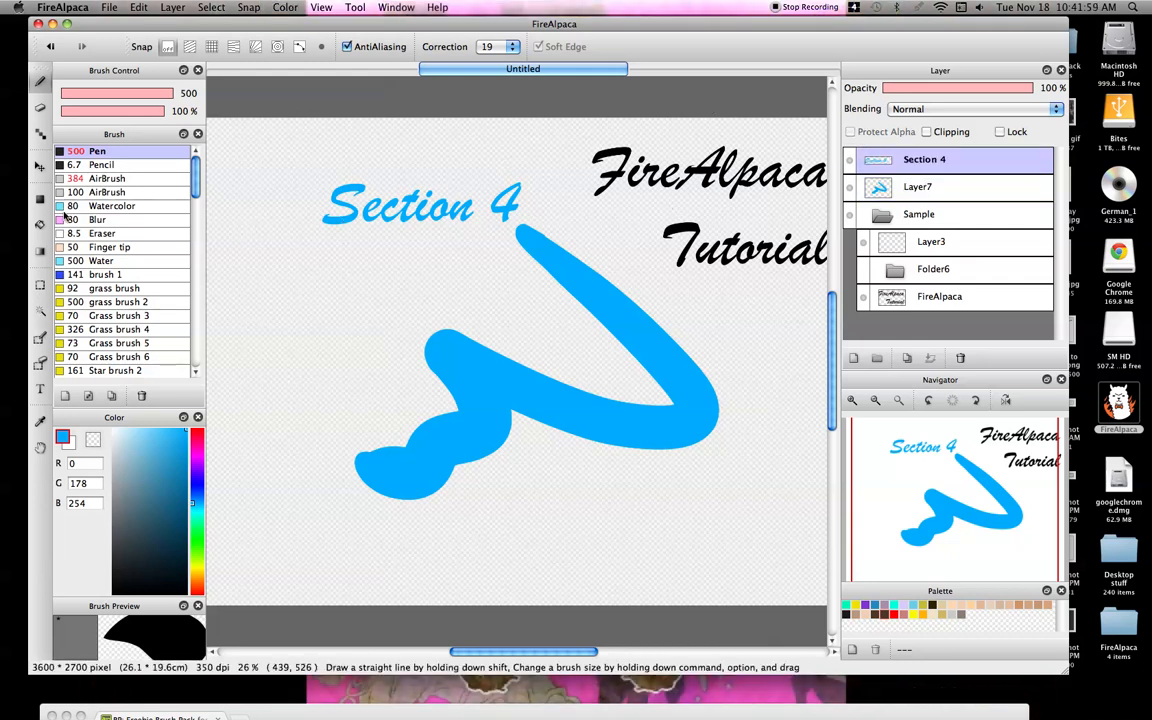
left_click(40, 166)
left_click_drag(385, 210, 277, 164)
left_click(899, 401)
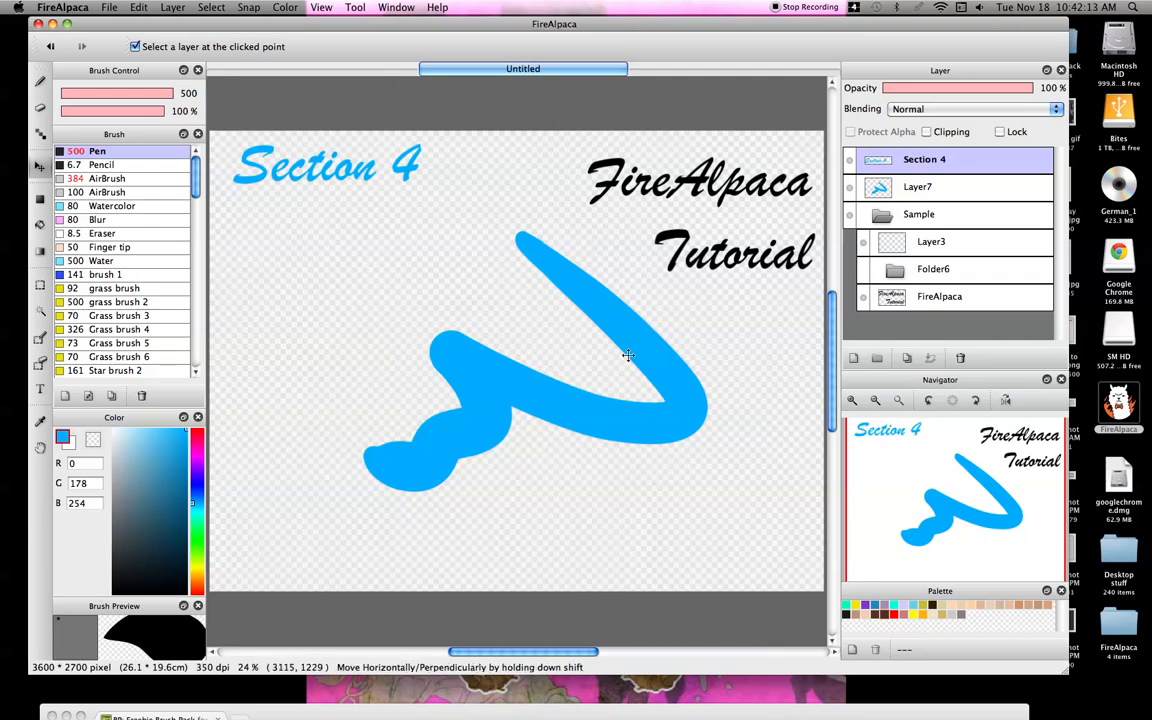
- Duplicate Layer7 three times, select the lowest of the four layers and hide the other three
left_click(173, 8)
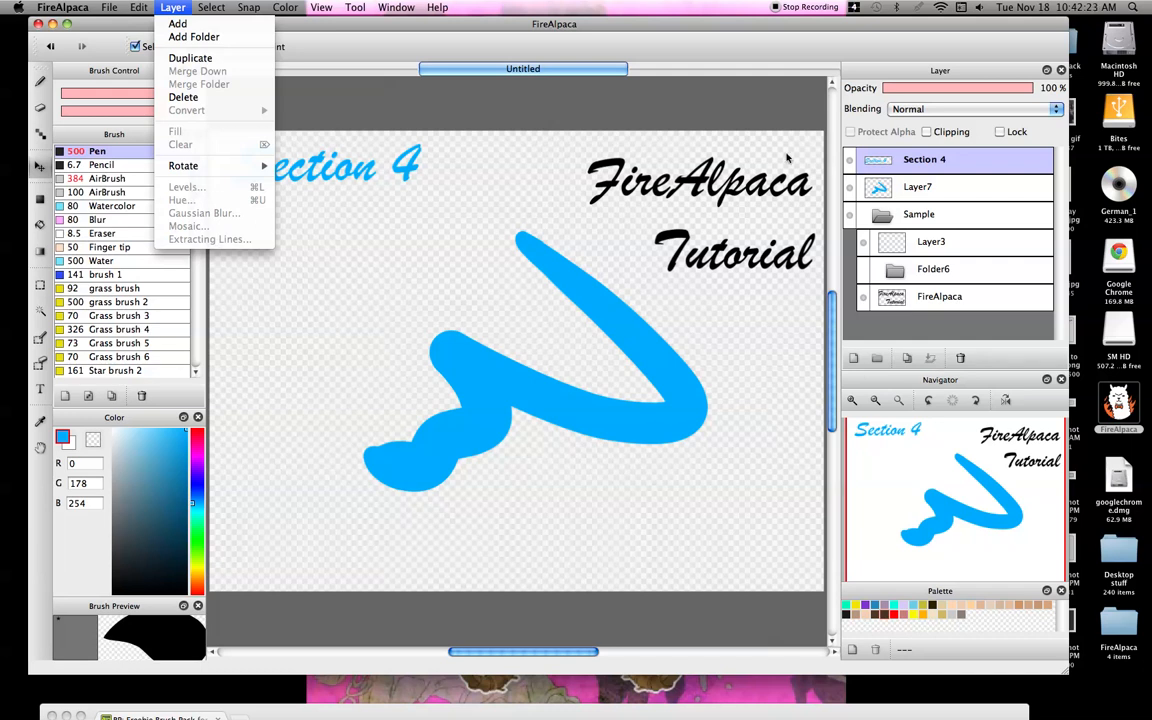
left_click(650, 118)
left_click(884, 188)
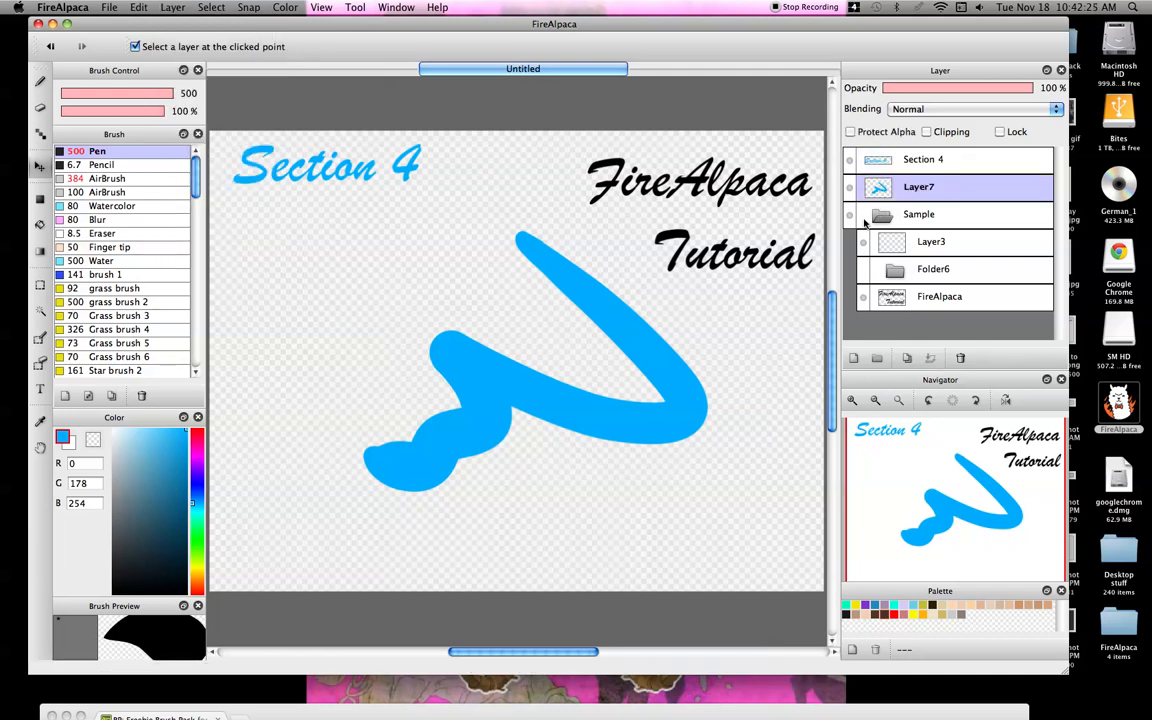
left_click(907, 358)
left_click(907, 358)
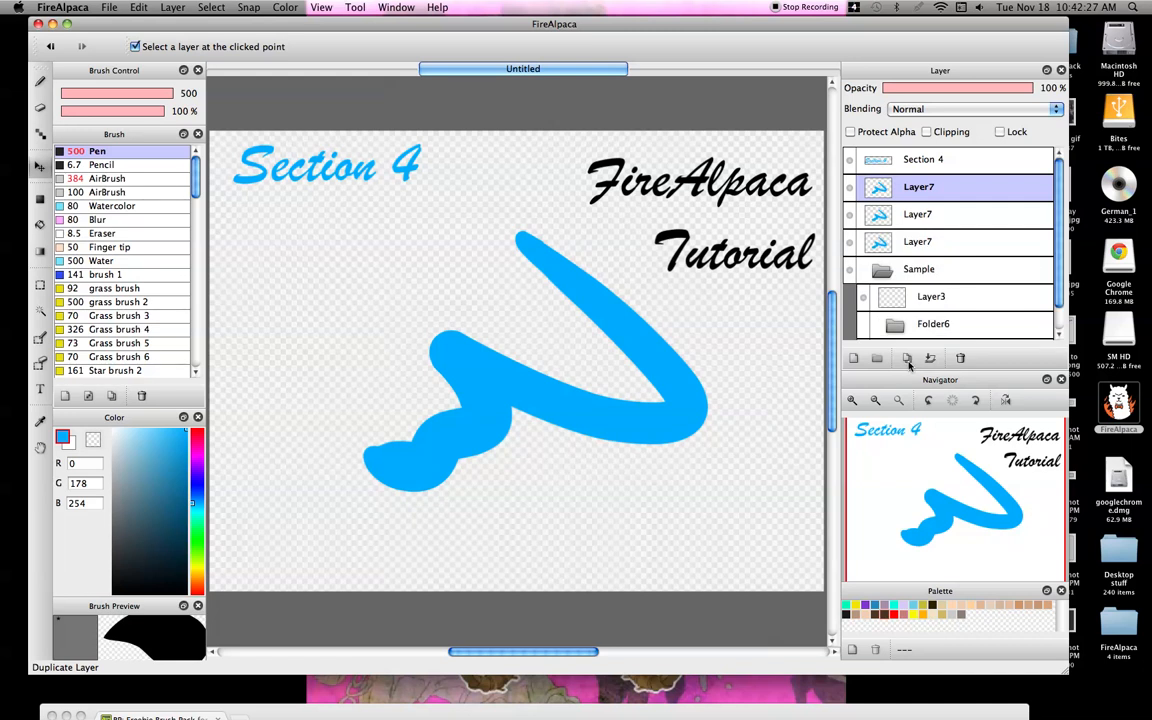
left_click(909, 361)
left_click(876, 273)
left_click(850, 242)
left_click(850, 214)
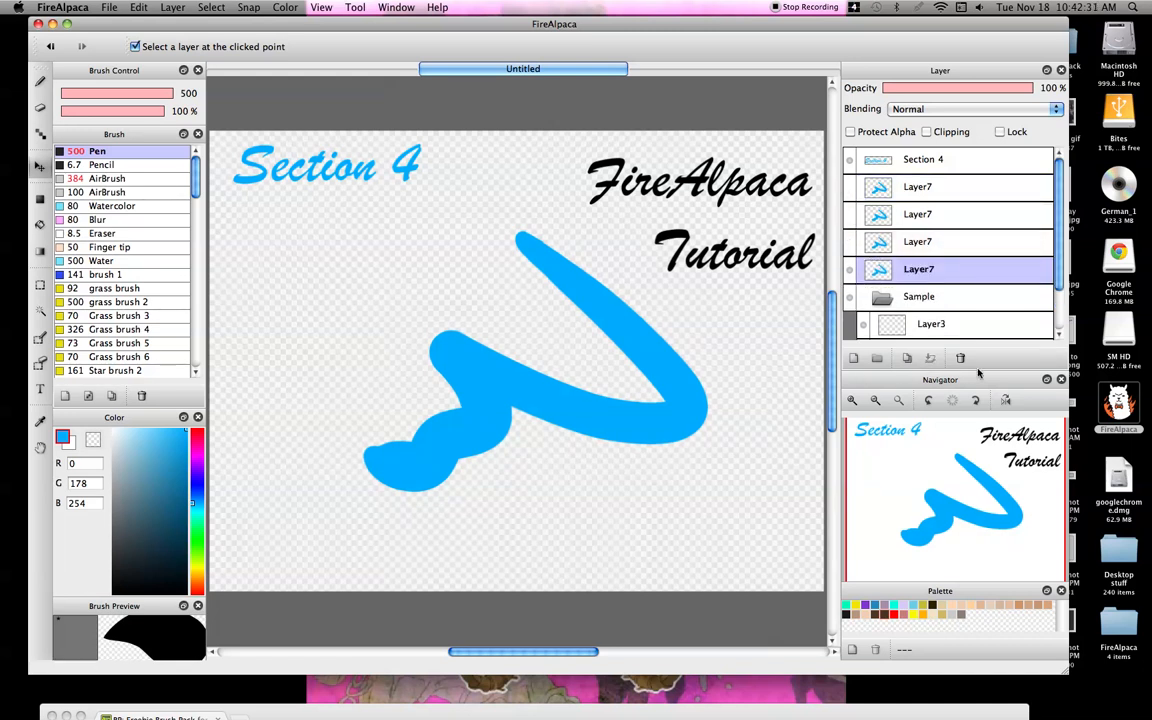
- Try different Levels input and output settings on the visible Layer7 stroke and discard them
left_click(172, 7)
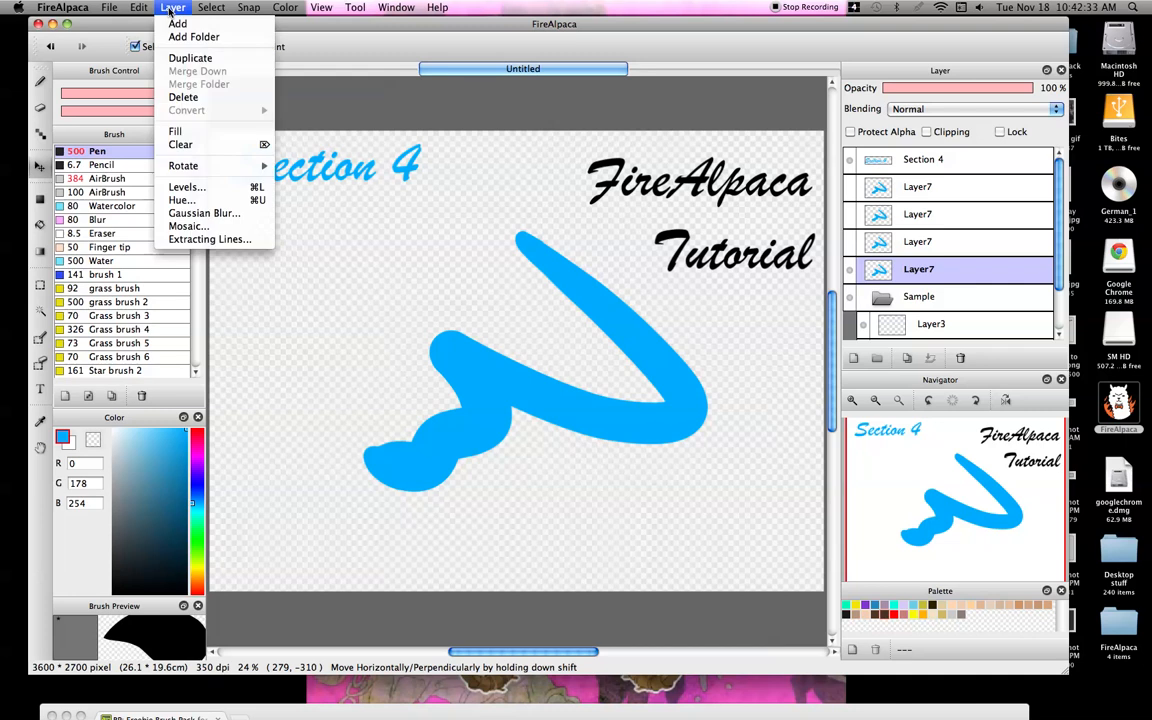
left_click(197, 187)
mouse_move(575, 377)
left_mouse_down()
mouse_move(652, 464)
mouse_move(679, 441)
mouse_move(780, 466)
left_mouse_up()
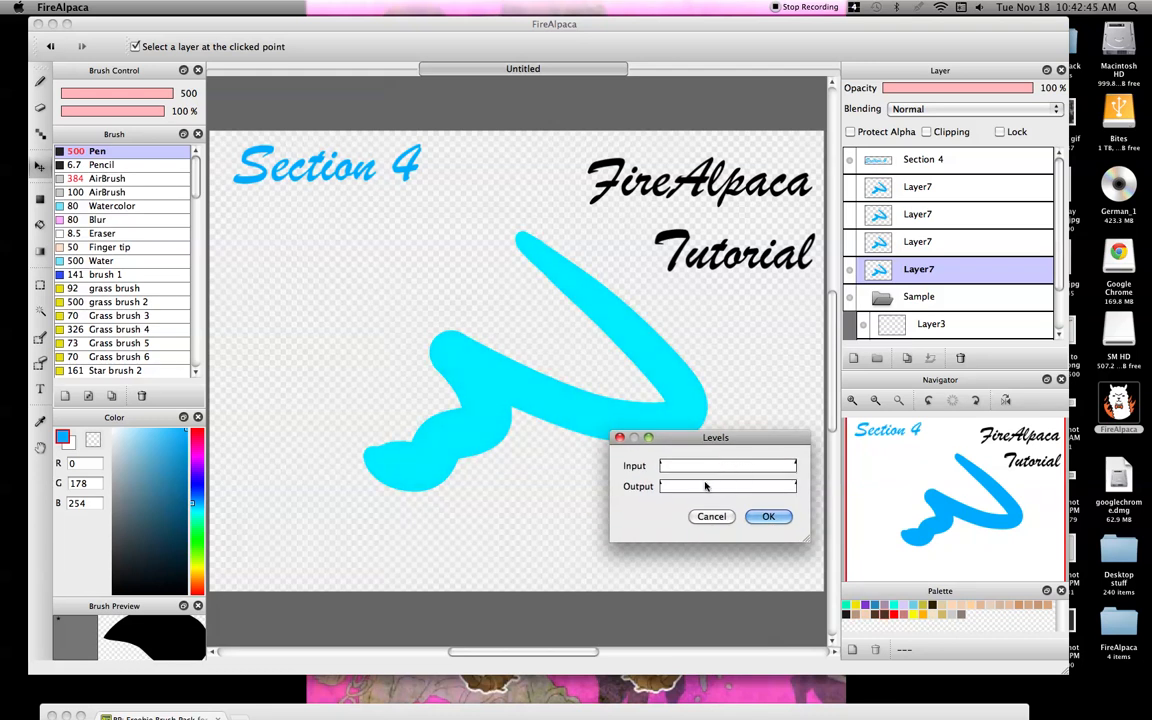
mouse_move(670, 485)
left_mouse_down()
mouse_move(818, 488)
mouse_move(646, 486)
left_mouse_up()
left_click_drag(784, 468, 662, 466)
mouse_move(795, 487)
left_mouse_down()
mouse_move(666, 481)
mouse_move(794, 483)
left_mouse_up()
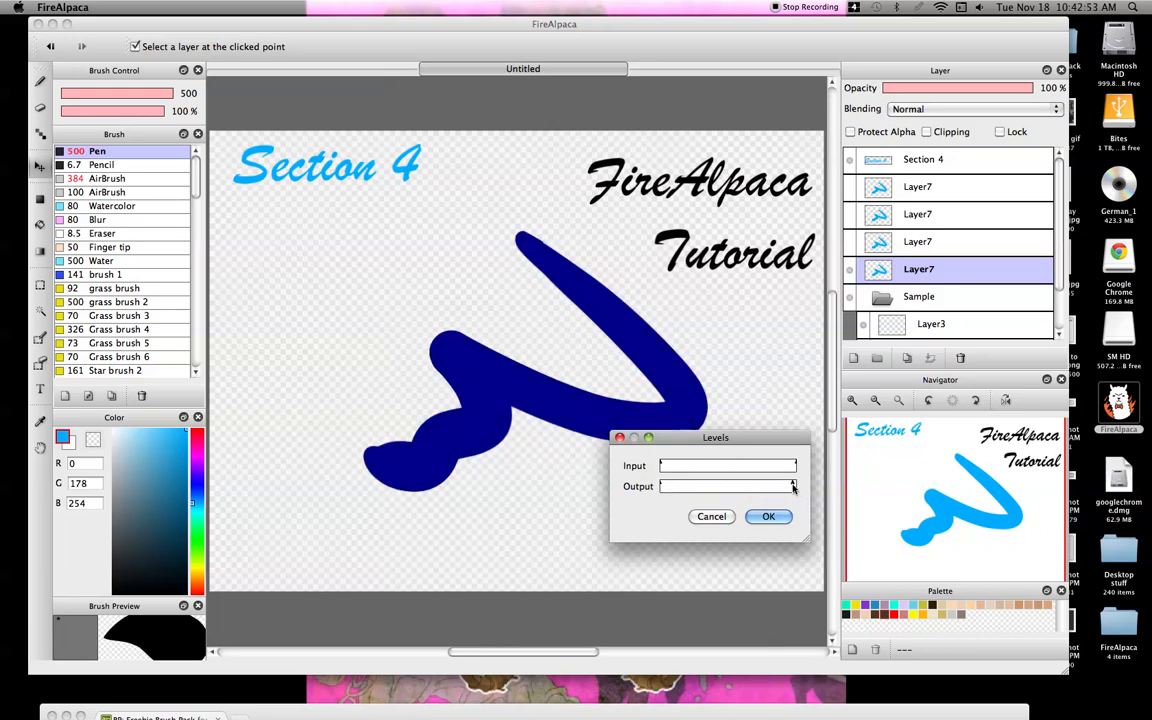
left_click(705, 516)
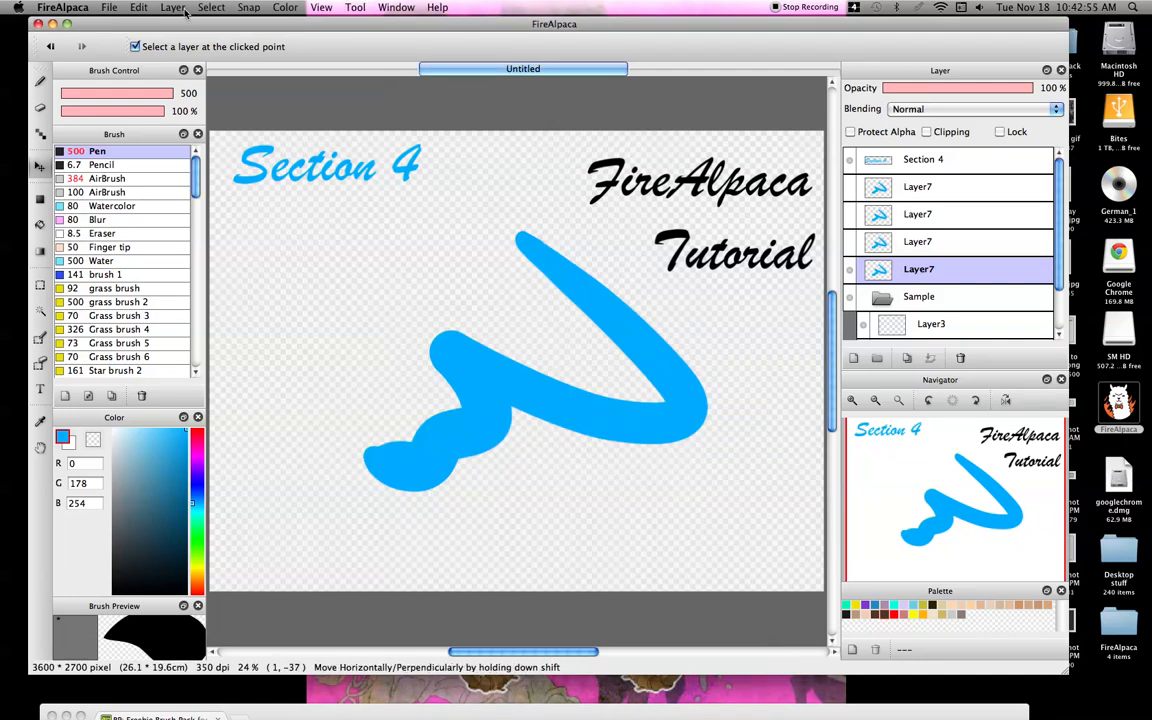
- Recolor the visible Layer7 stroke bright green with hue 252, saturation 200% and brightness 190%
left_click(173, 8)
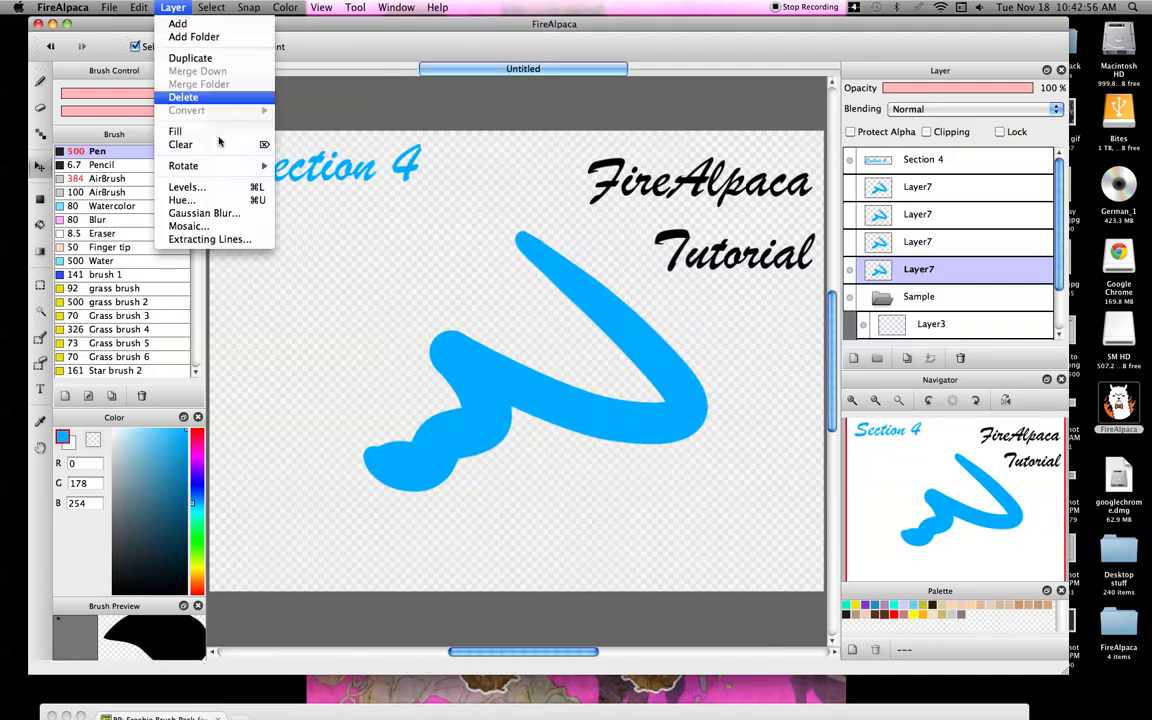
left_click(200, 201)
mouse_move(509, 333)
left_mouse_down()
mouse_move(601, 334)
mouse_move(640, 357)
left_mouse_up()
mouse_move(576, 381)
left_mouse_down()
mouse_move(538, 381)
mouse_move(632, 395)
left_mouse_up()
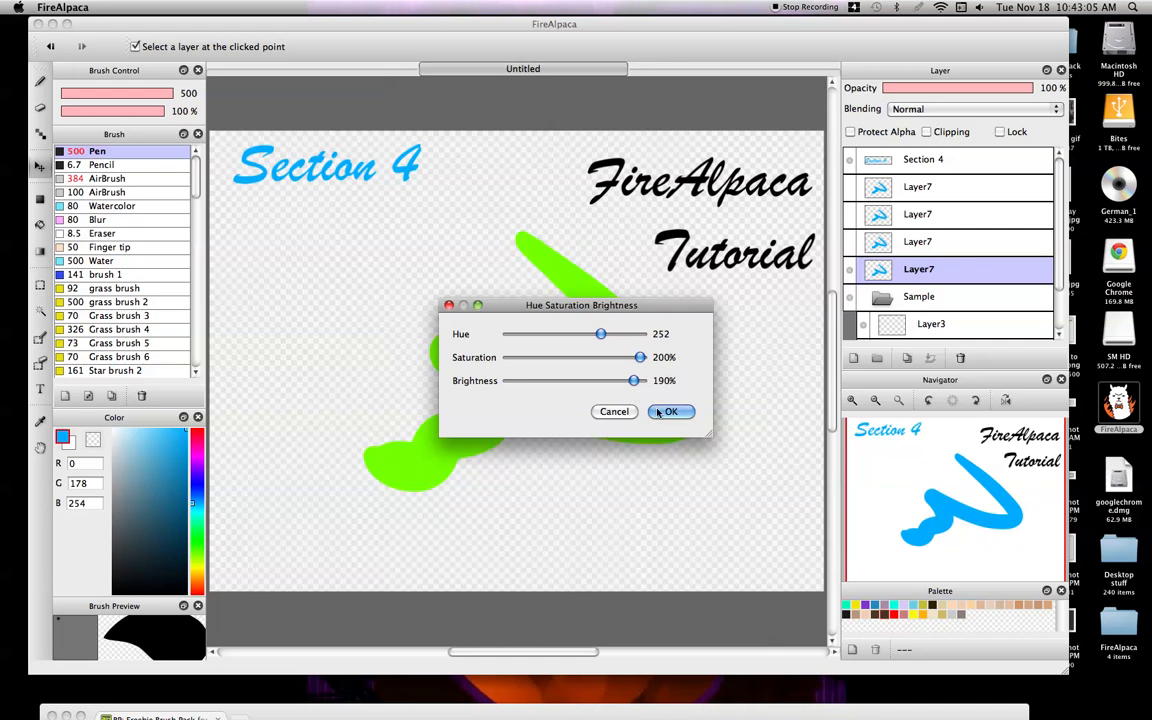
left_click(667, 410)
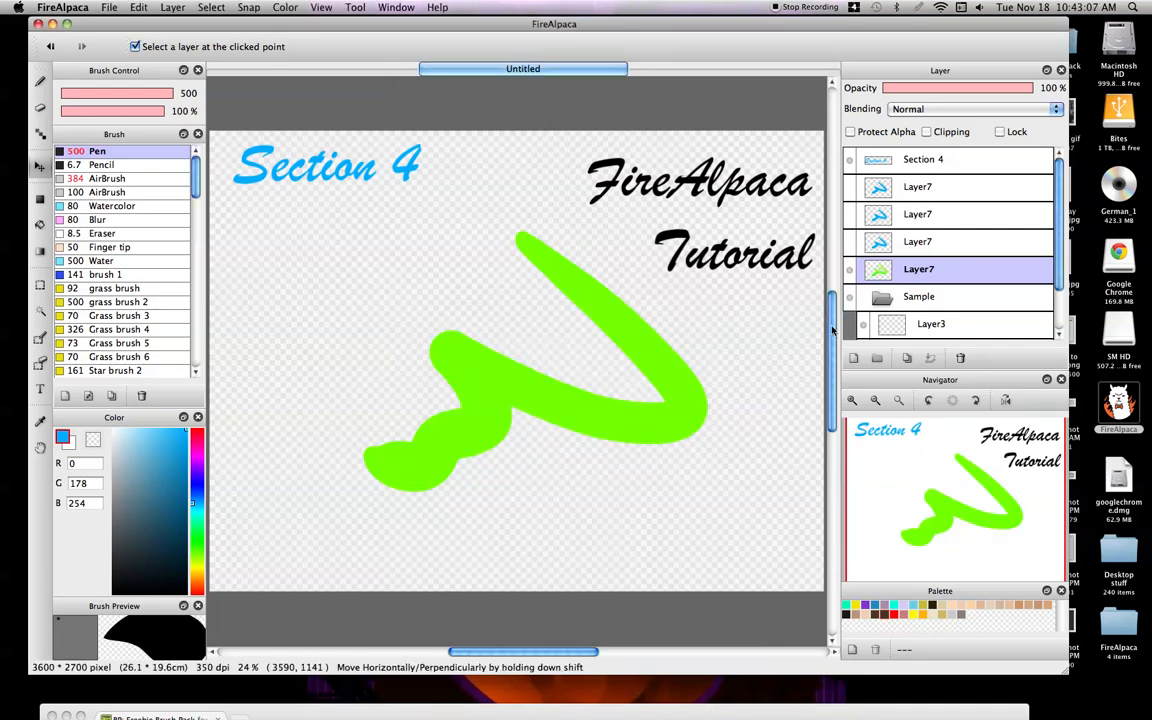
- Delete the green Layer7 and show the Layer7 copy directly above it
left_click(960, 357)
left_click(849, 242)
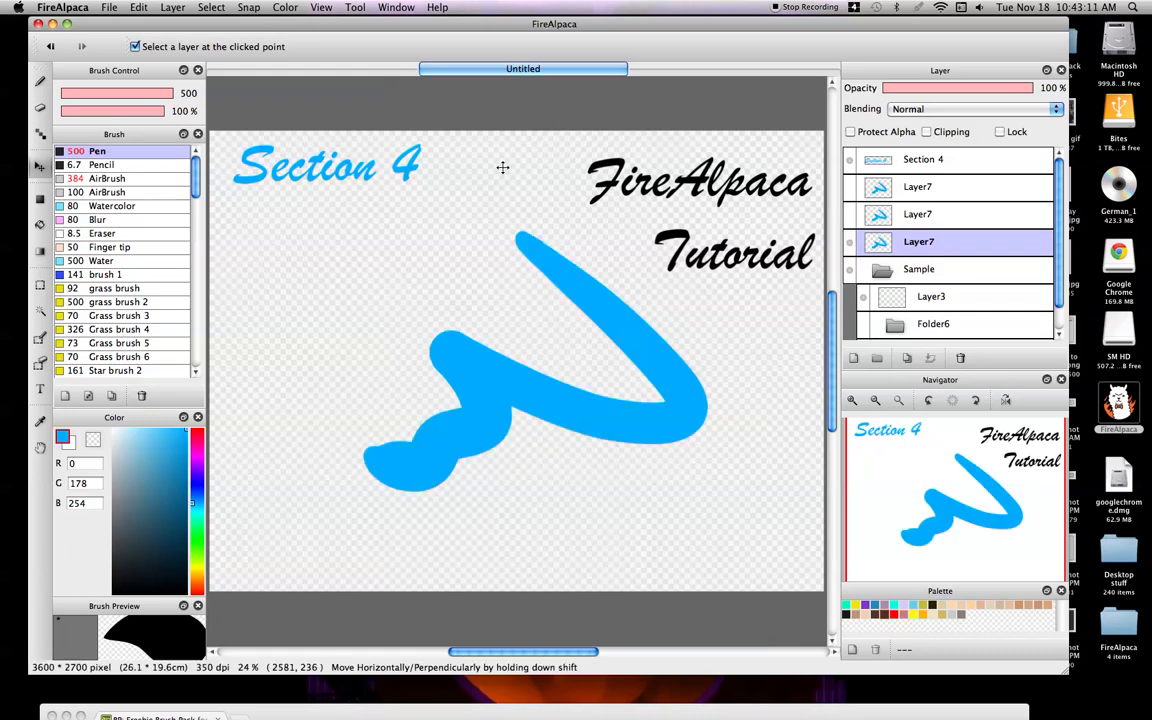
- Try a Gaussian Blur with value 64 on the visible Layer7 stroke and discard it
left_click(172, 7)
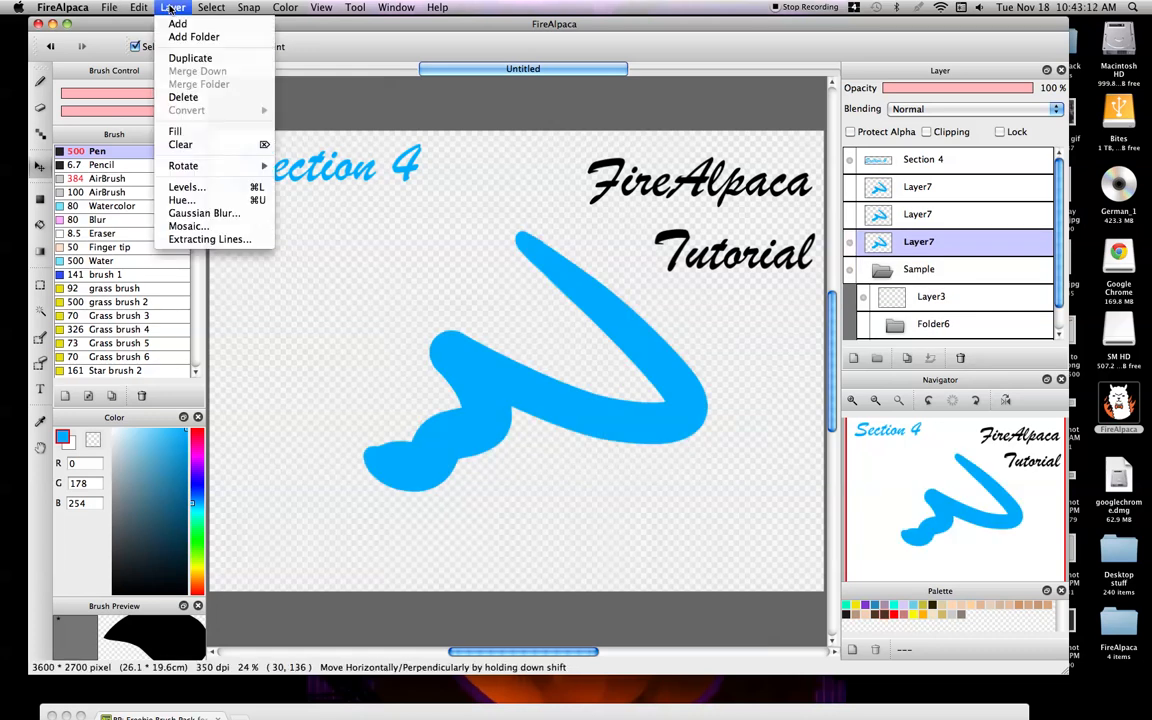
left_click(185, 216)
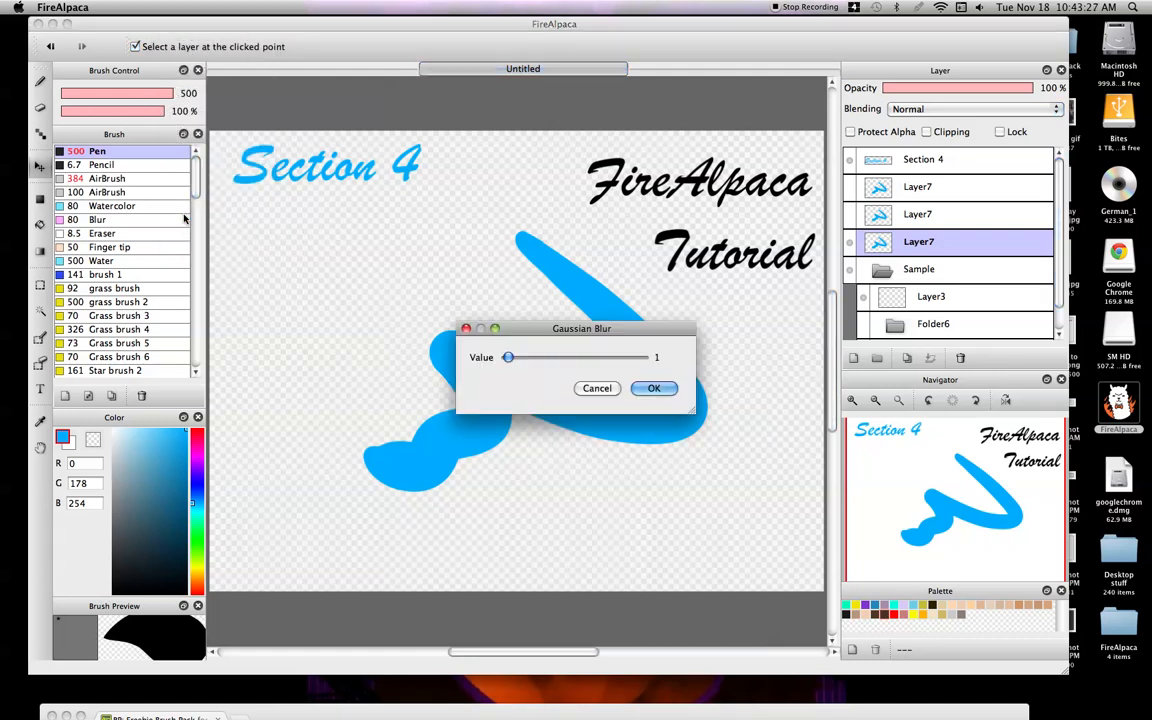
left_click_drag(600, 329, 641, 457)
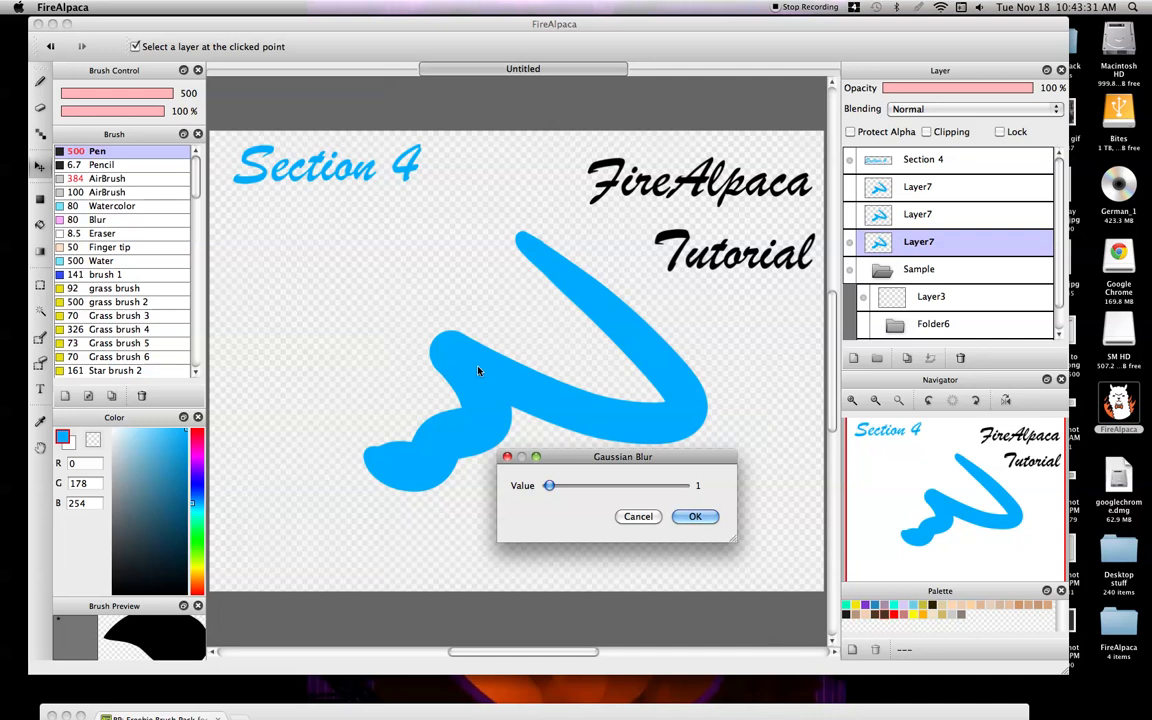
left_click_drag(549, 486, 684, 495)
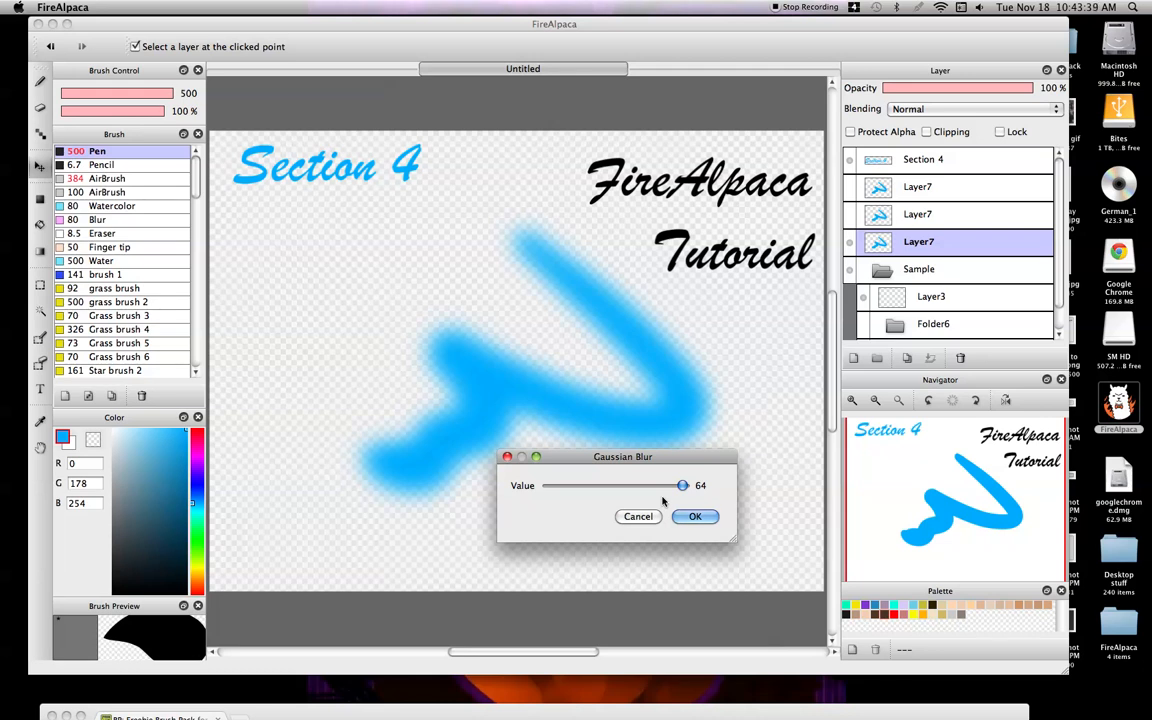
left_click(638, 516)
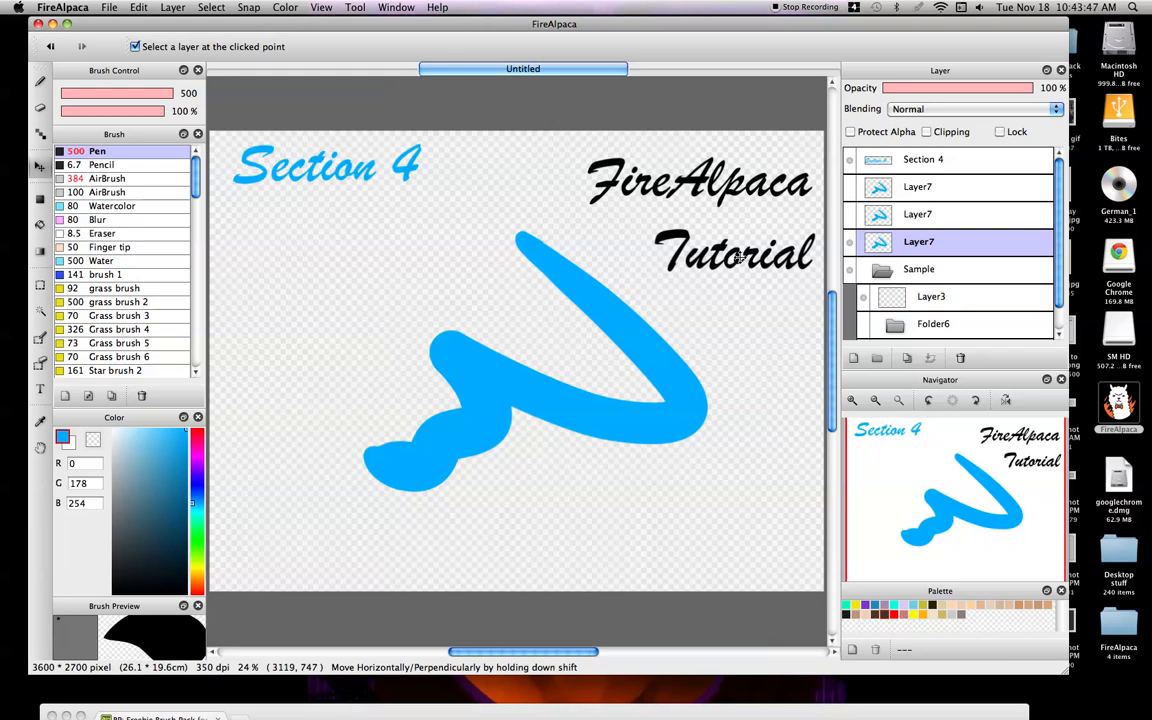
- Try the Mosaic effect at size 28 on the visible Layer7 stroke and discard it
left_click(211, 7)
mouse_move(172, 7)
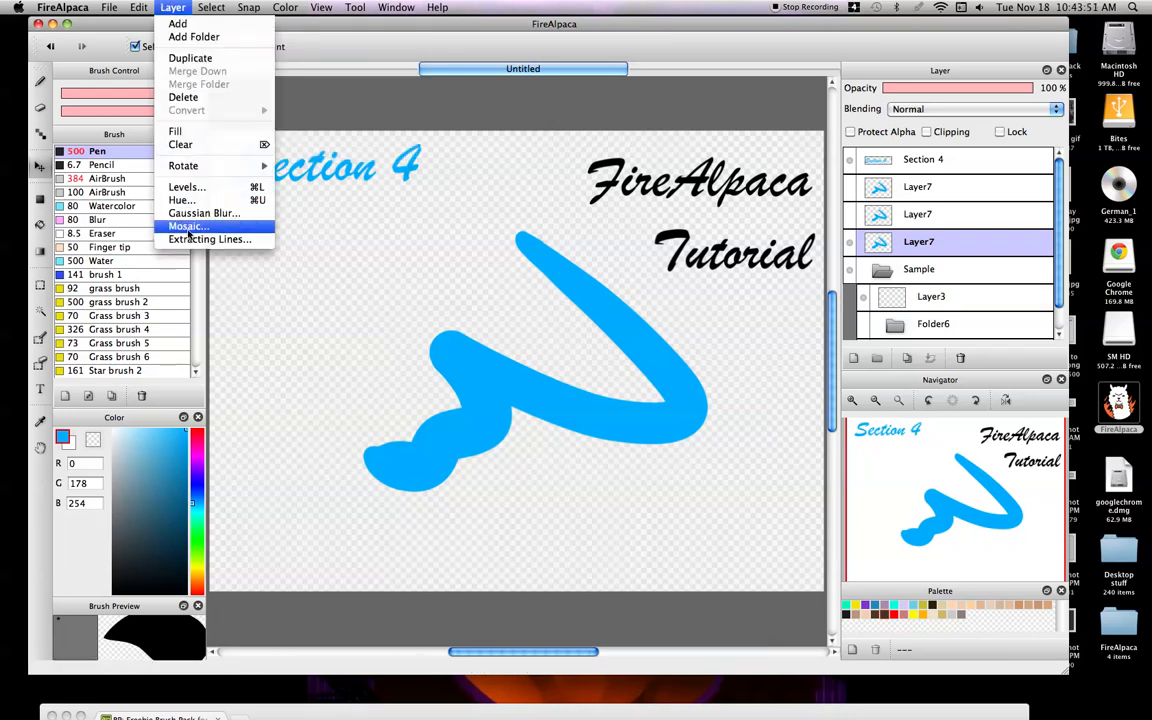
left_click(188, 227)
left_click_drag(570, 333, 673, 487)
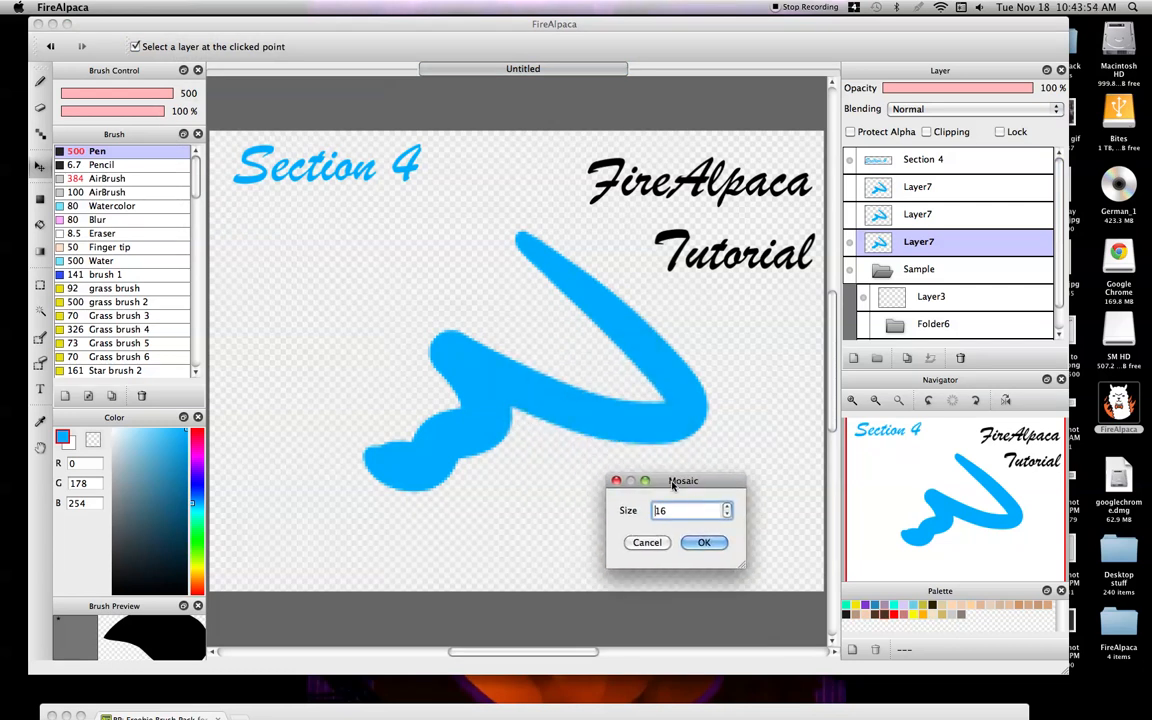
left_click(728, 507)
left_click(728, 507)
left_click(728, 507)
left_click(728, 507)
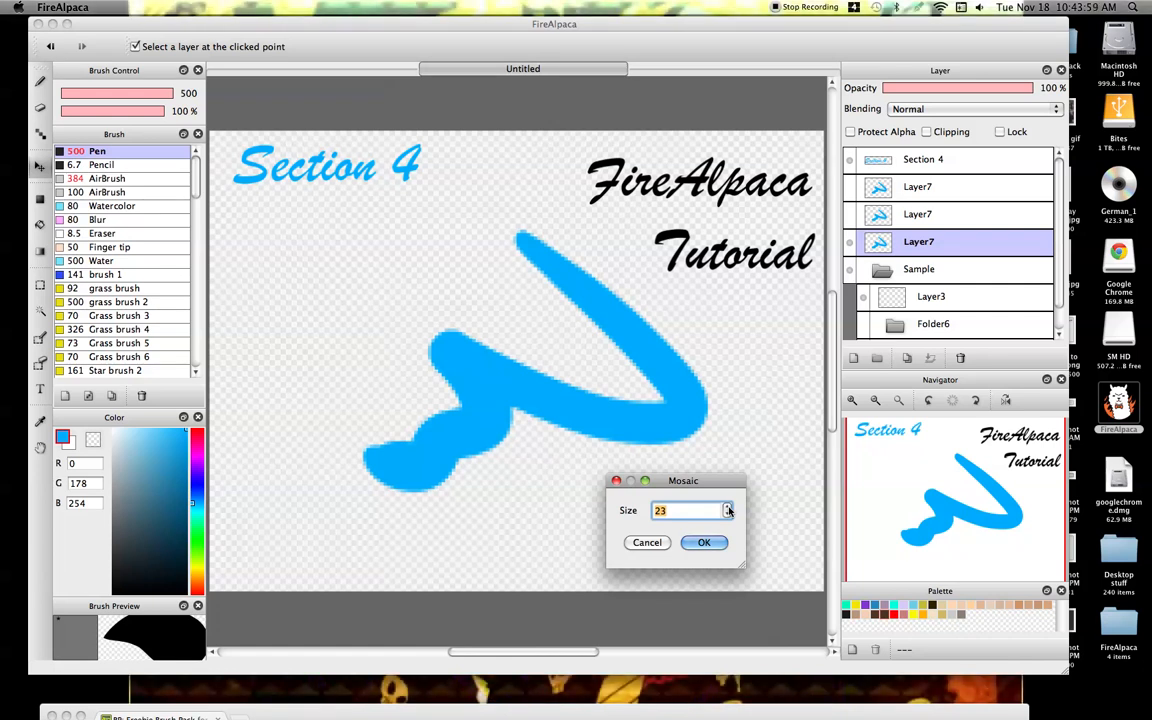
left_click(728, 507)
left_click(728, 507)
left_click(728, 507)
left_click(728, 507)
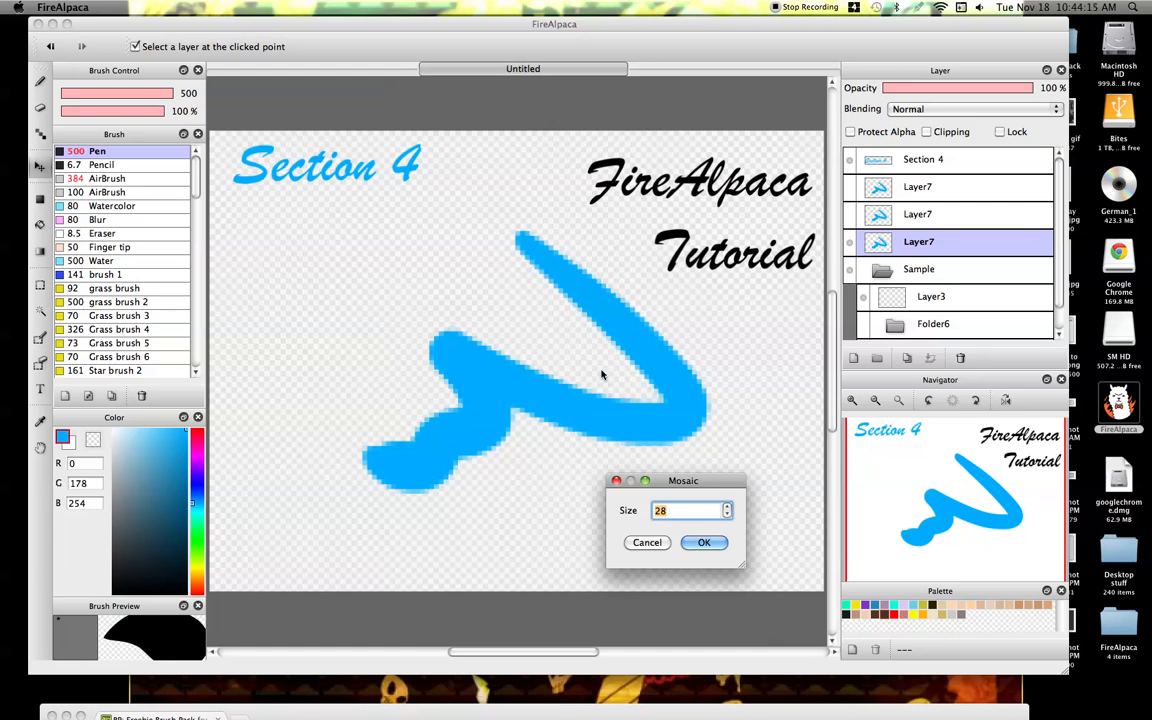
left_click(628, 543)
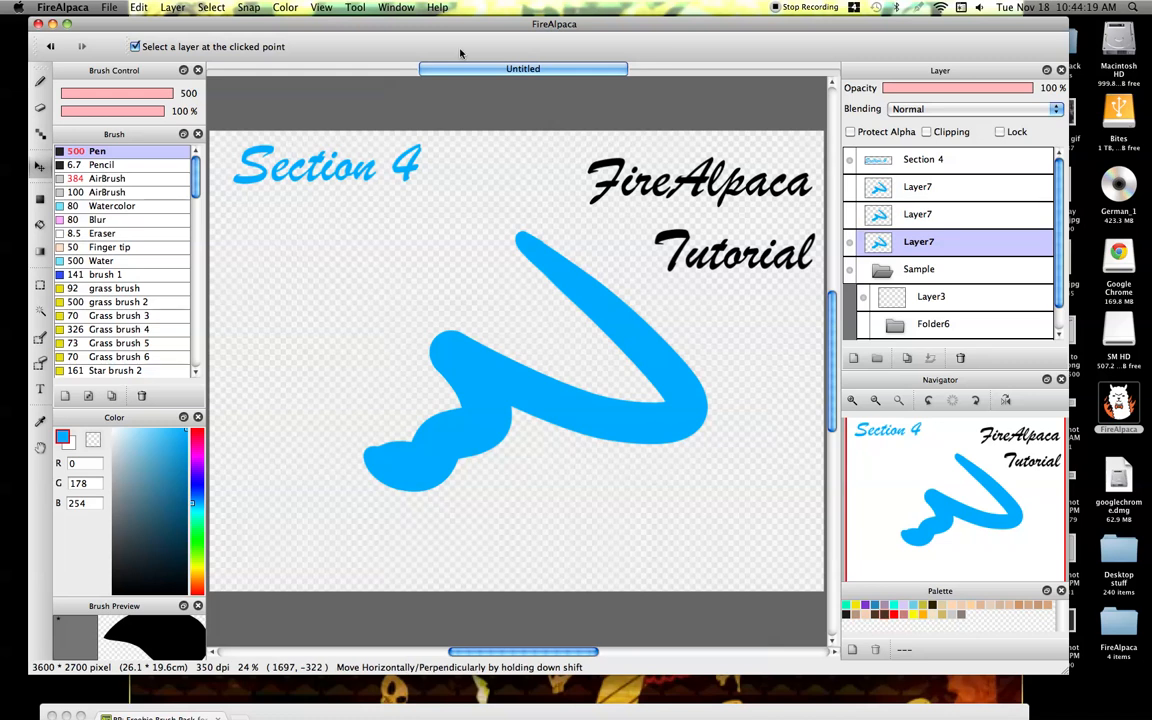
- Apply Extracting Lines to the visible Layer7 stroke with the middle input marker shifted darker, and inspect the stroke's edge up close
left_click(165, 8)
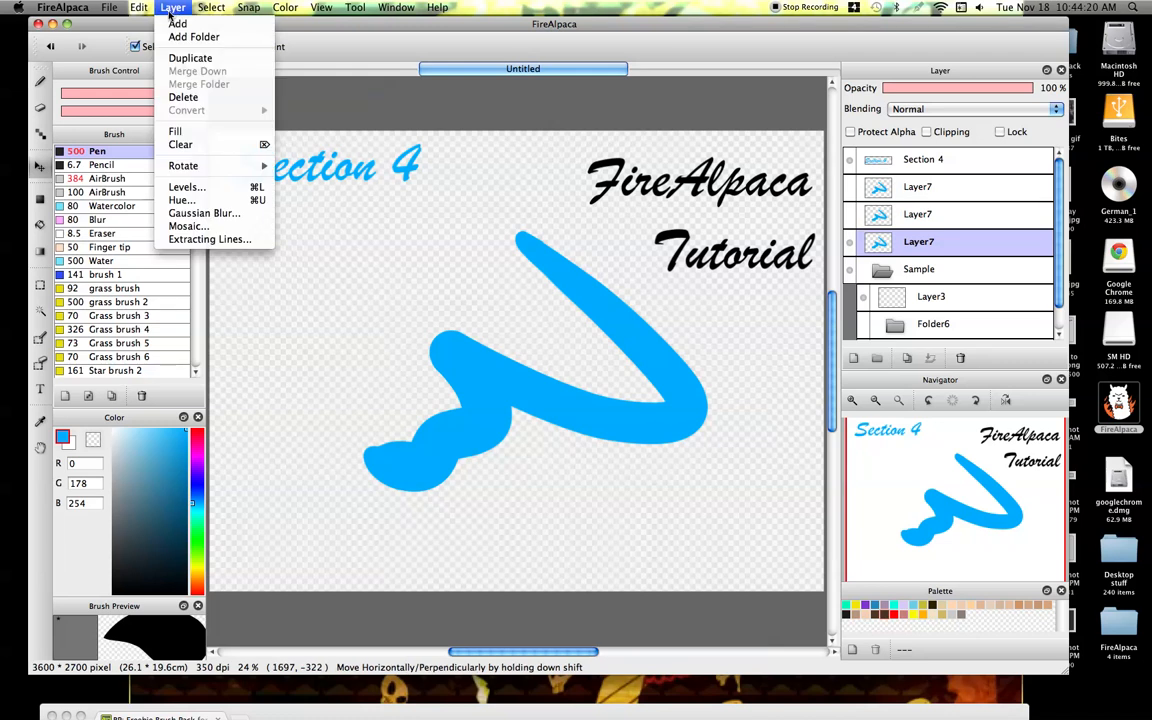
left_click(195, 220)
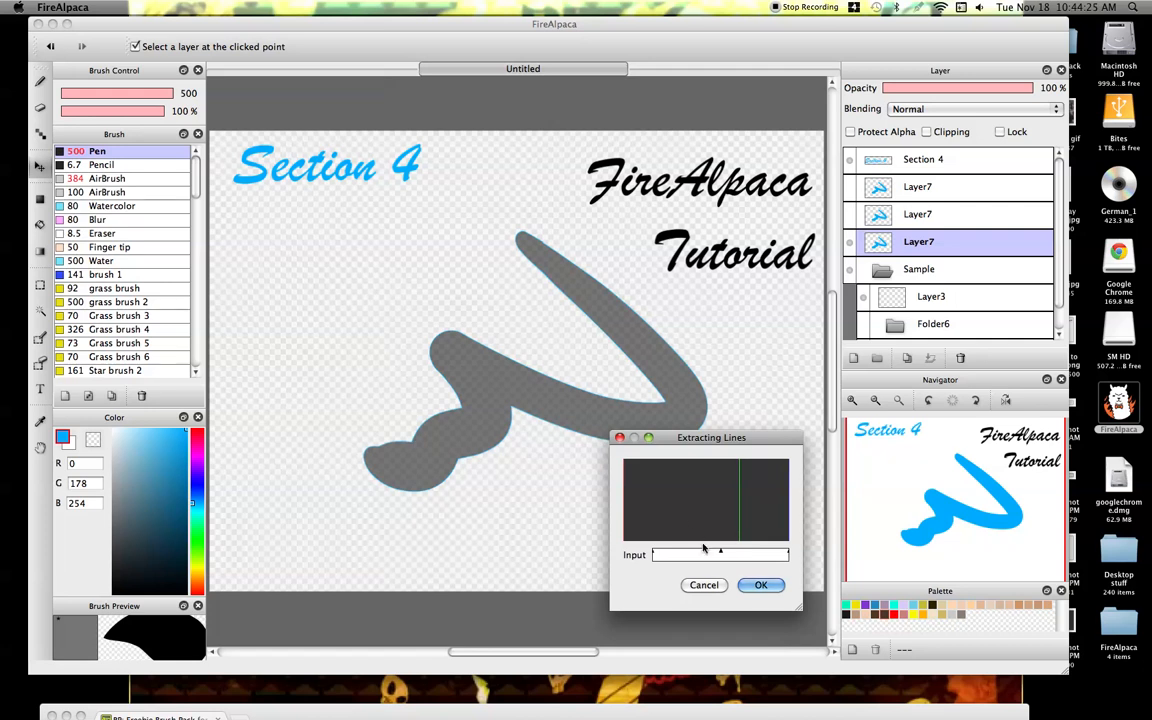
mouse_move(735, 558)
left_mouse_down()
mouse_move(759, 558)
mouse_move(663, 551)
mouse_move(733, 551)
mouse_move(699, 551)
left_mouse_up()
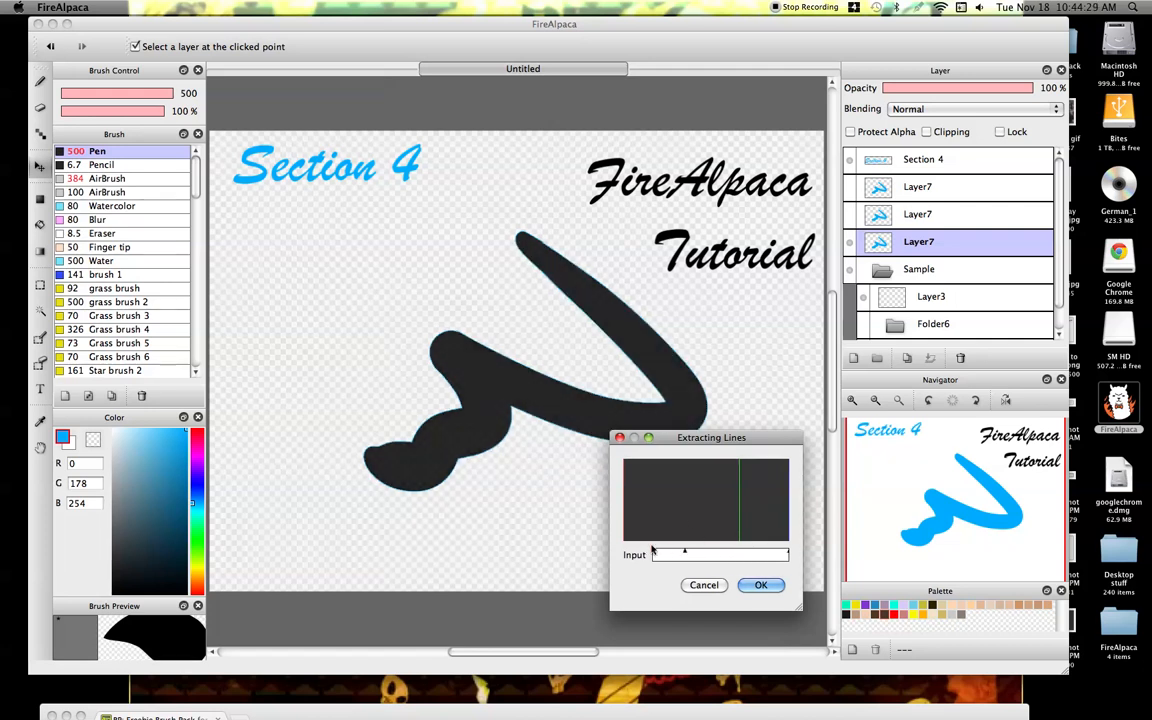
left_click(761, 585)
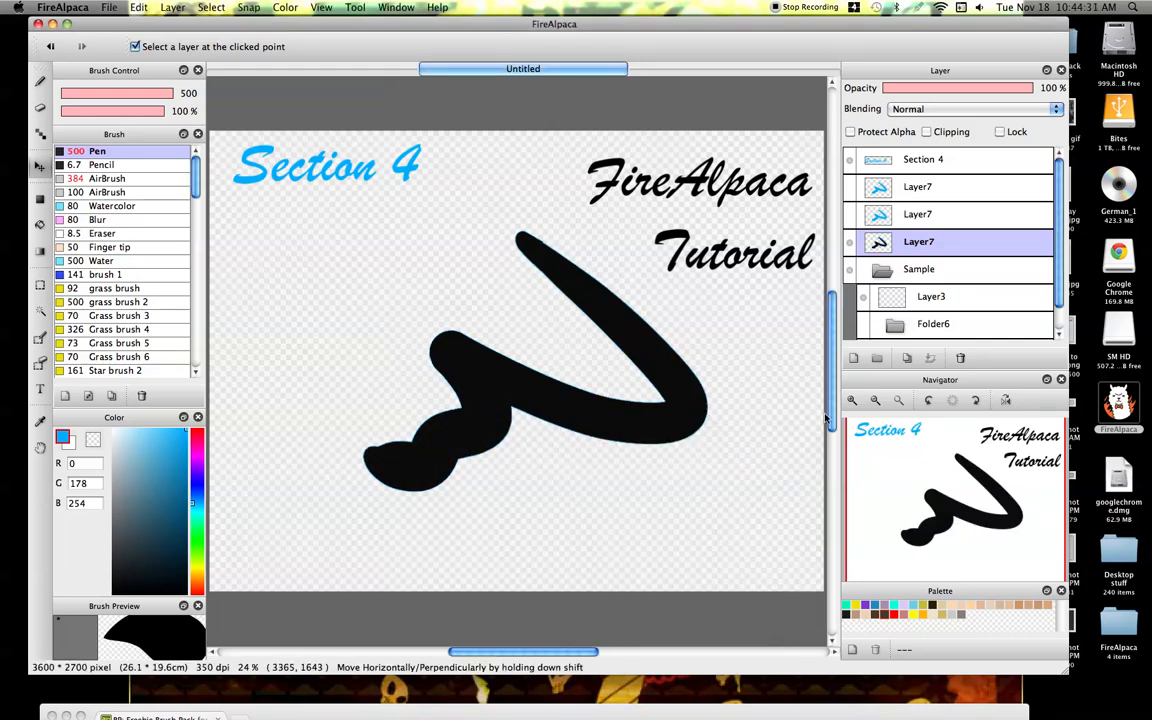
left_click(852, 400)
left_click(852, 400)
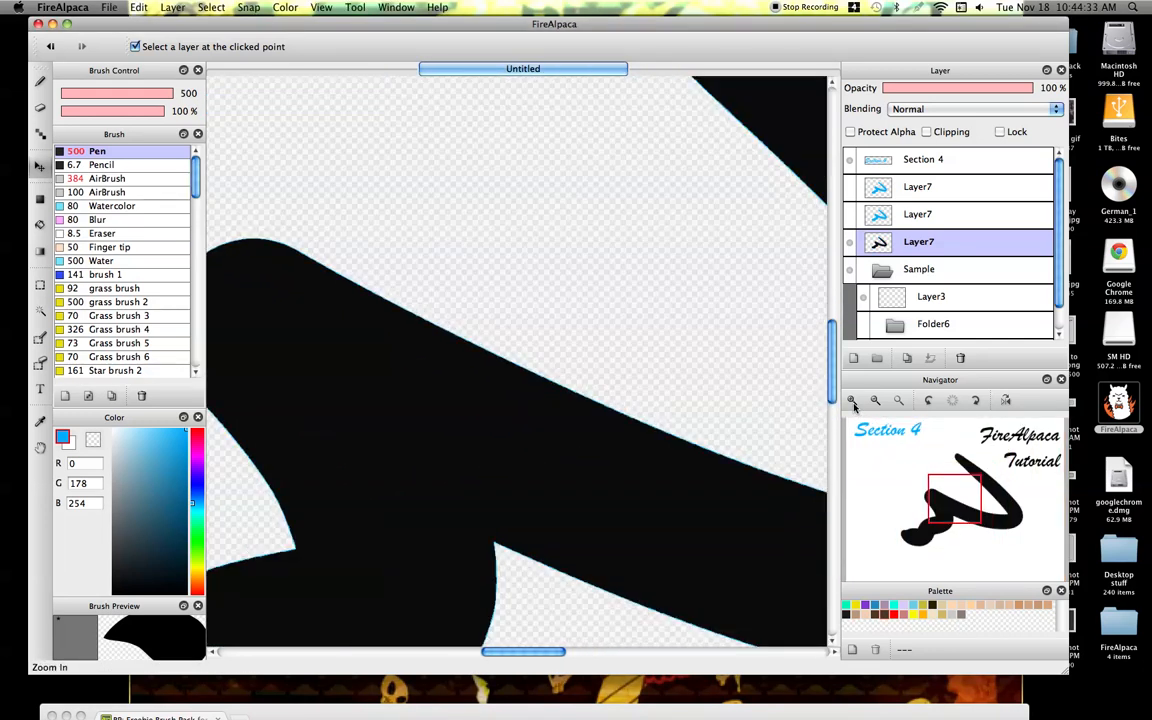
left_click(852, 400)
left_click(852, 400)
left_click(852, 400)
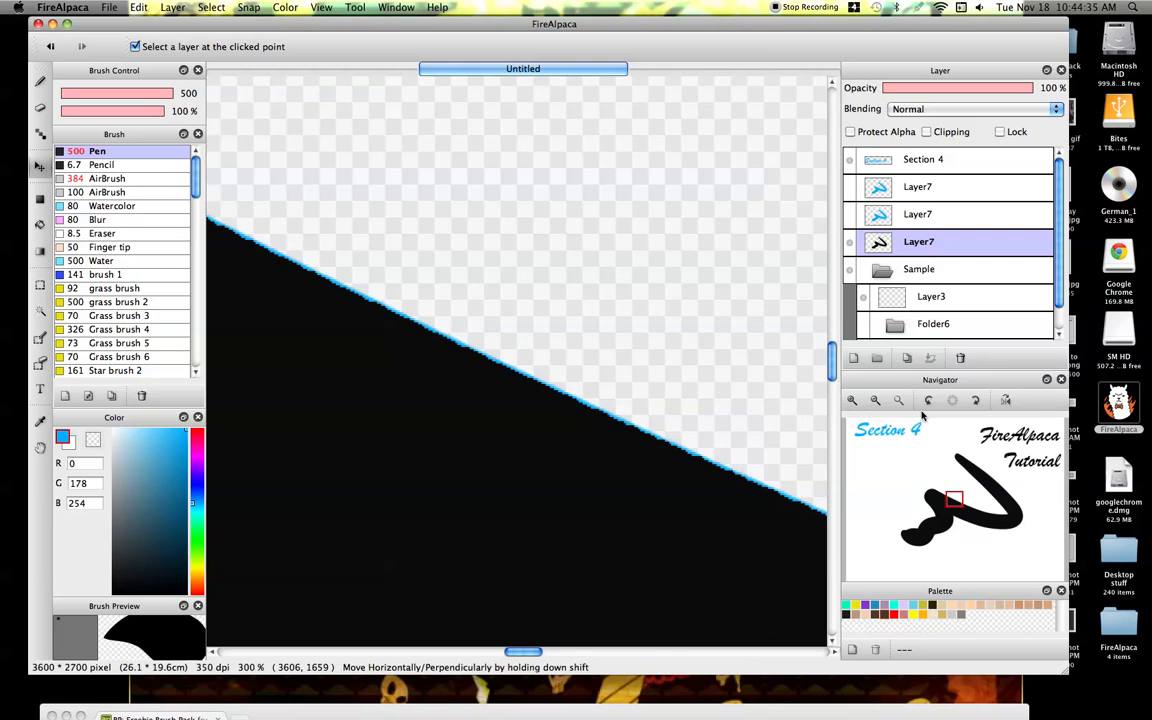
left_click(897, 401)
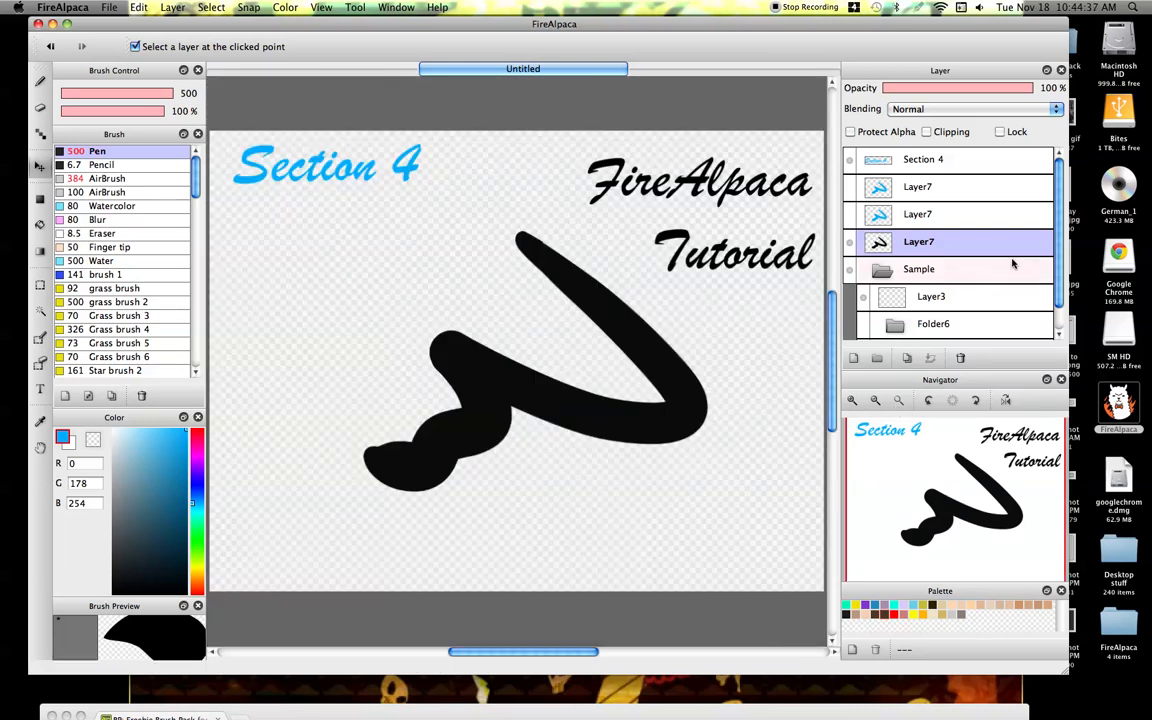
- Delete the black line-extracted Layer7 and show the Layer7 copy directly above it
left_click(961, 359)
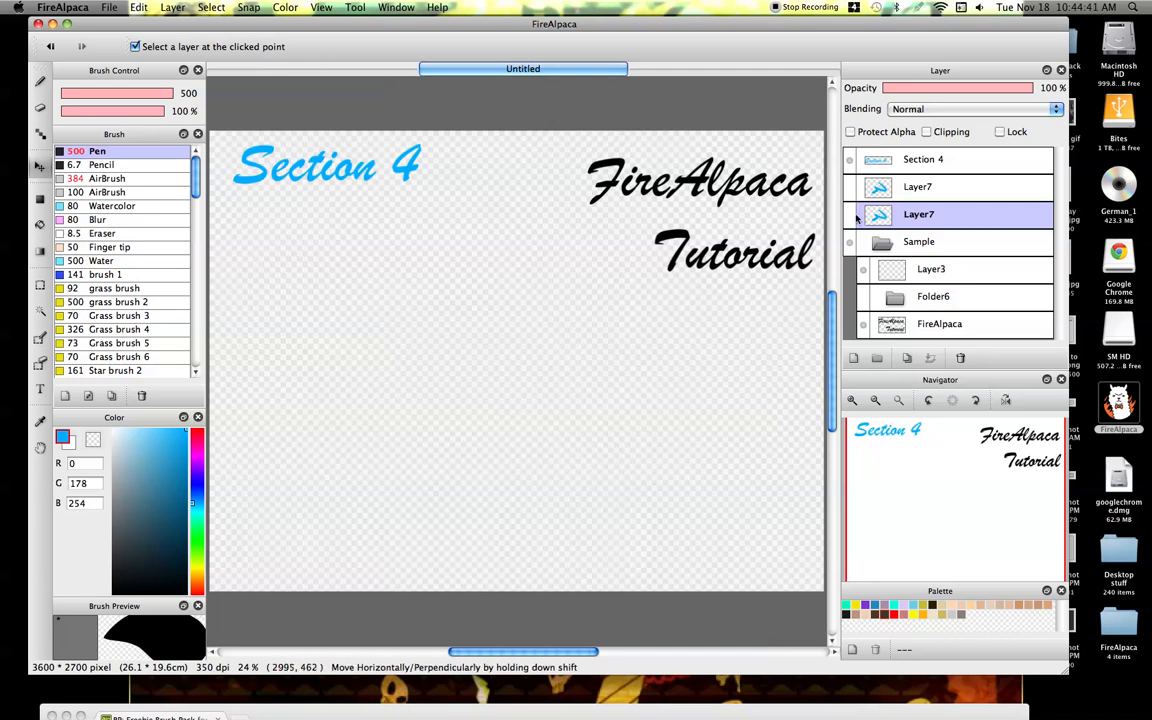
left_click_drag(520, 238, 378, 470)
- Select the blue stroke on the visible Layer7 with the Magic Wand
left_click(214, 8)
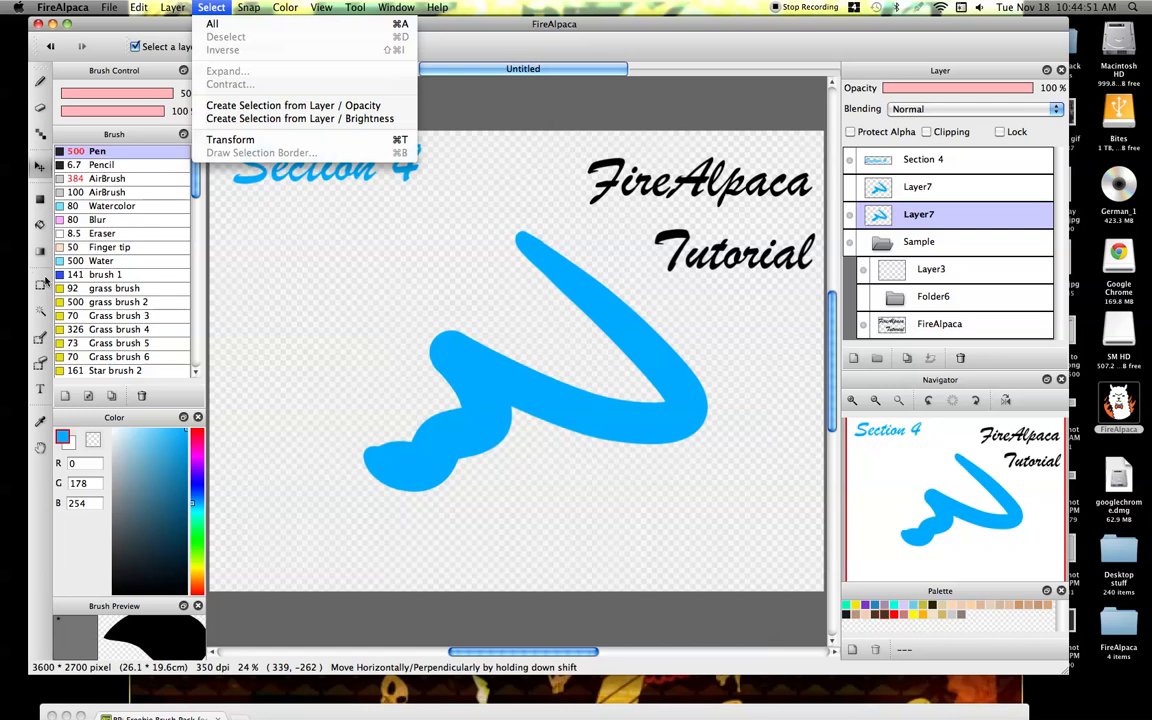
left_click(498, 114)
left_click(40, 312)
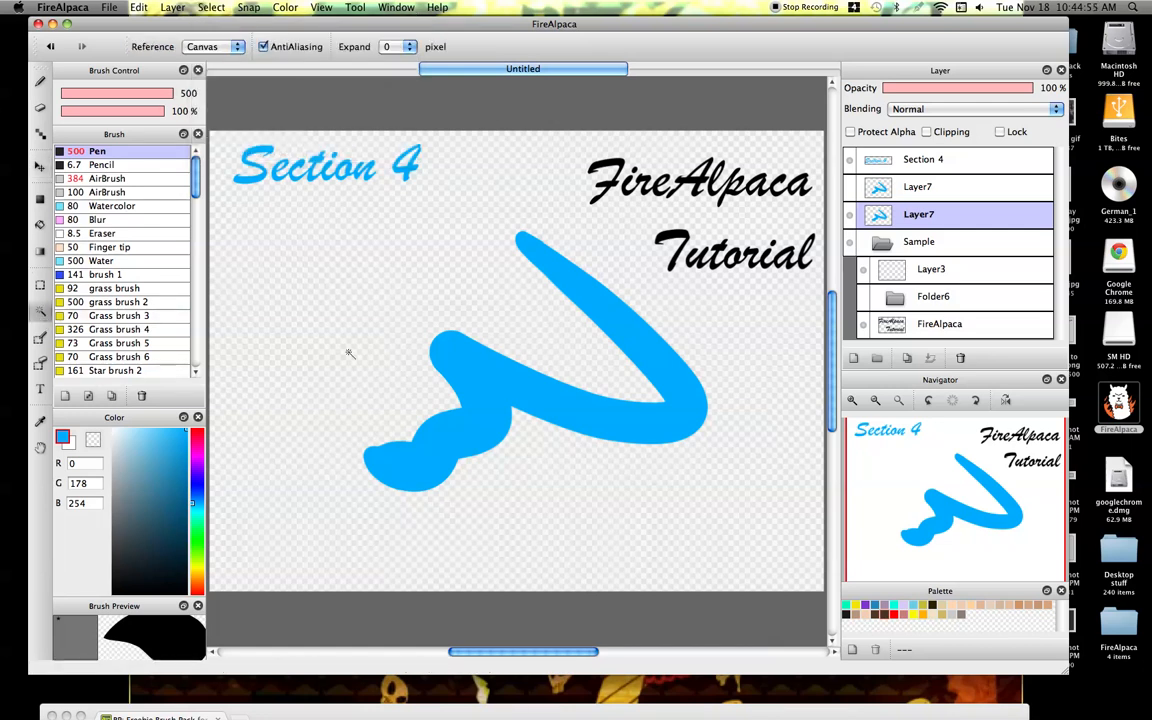
left_click(338, 173)
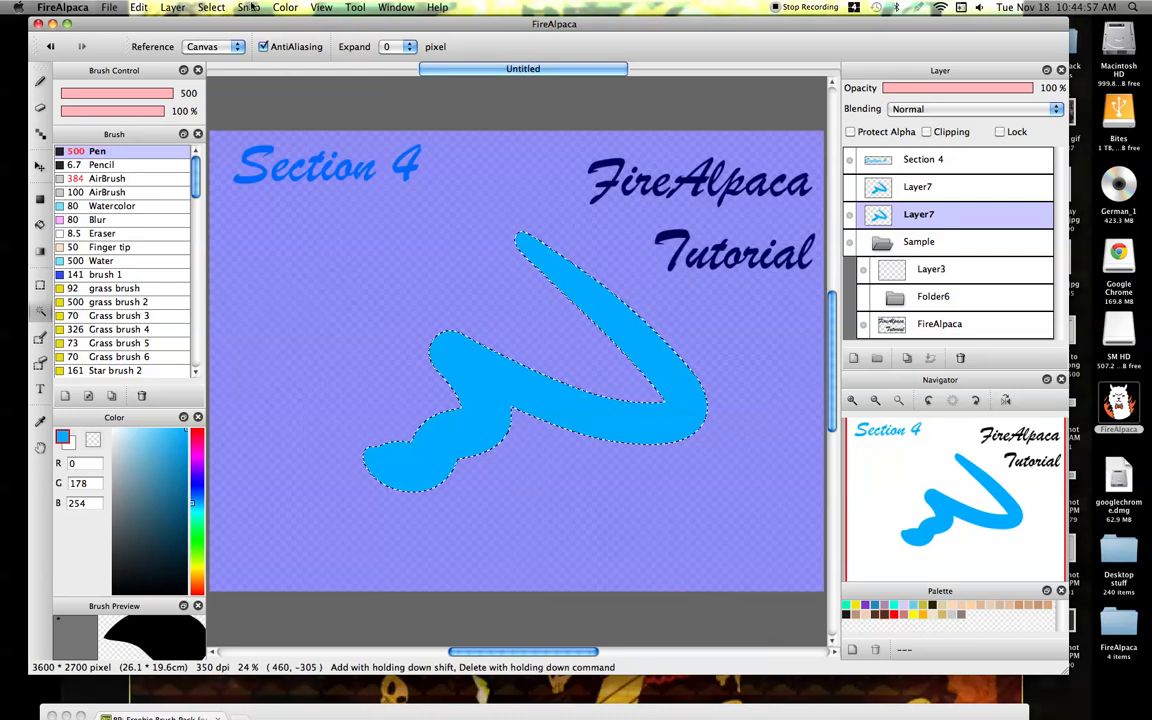
left_click(230, 47)
left_click(228, 47)
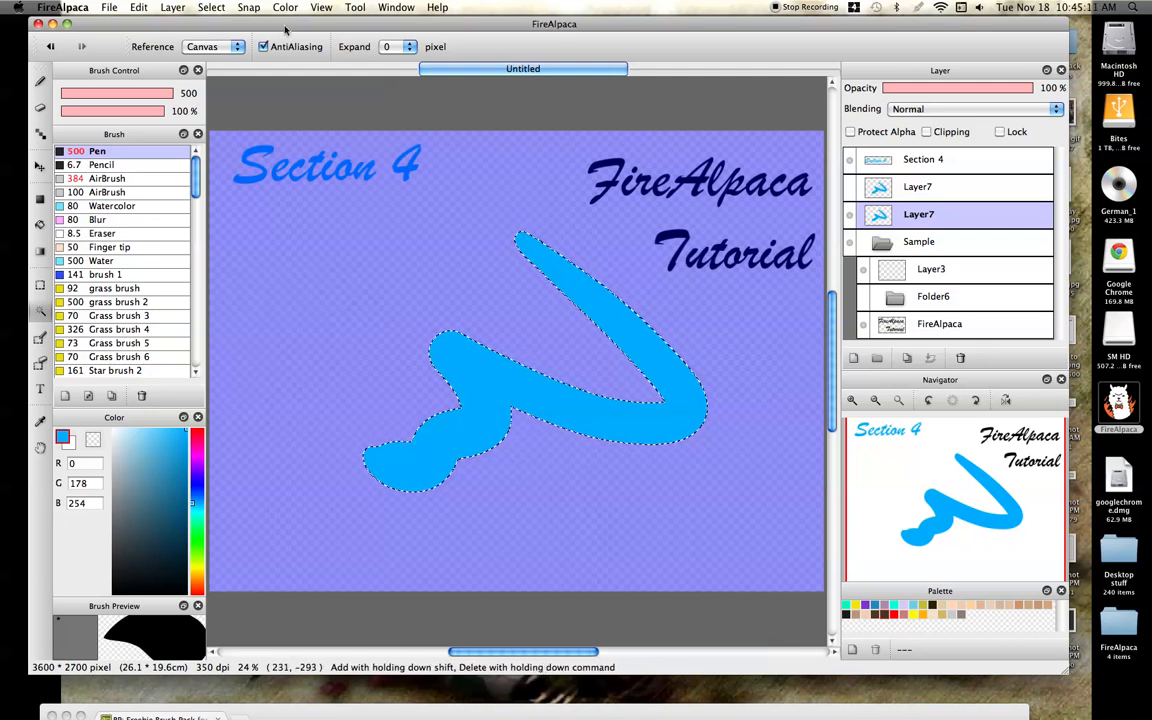
- Expand the selection around the blue stroke by 10 pixels
left_click(211, 7)
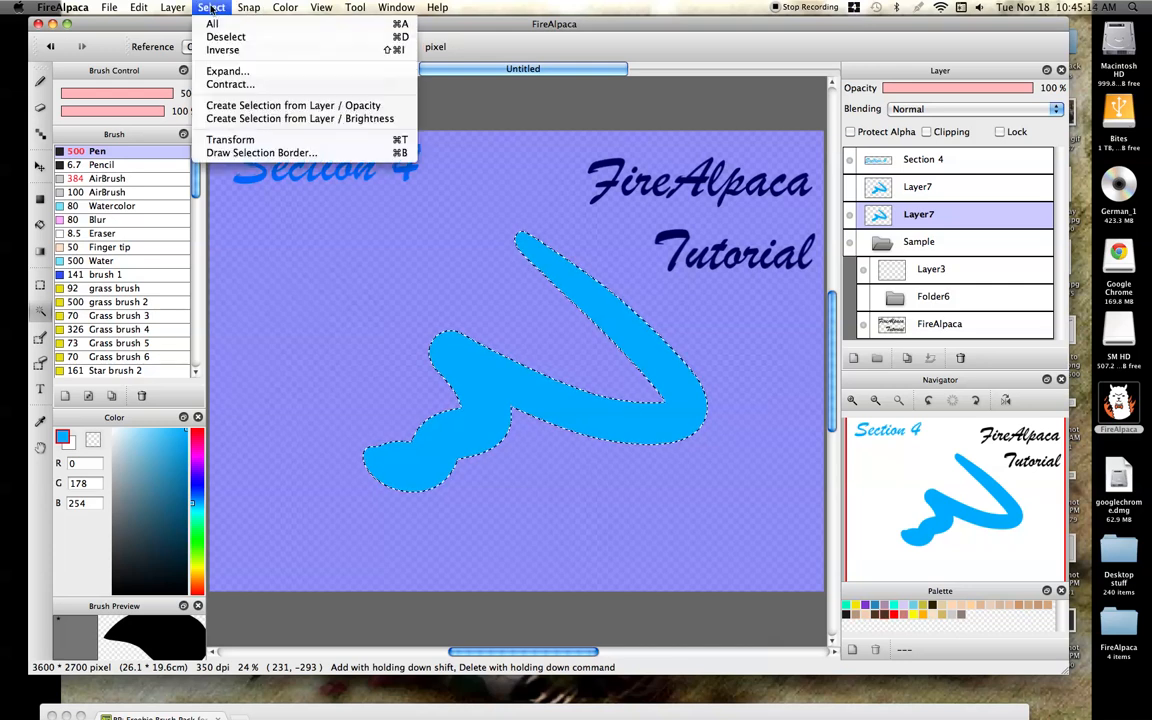
left_click(227, 72)
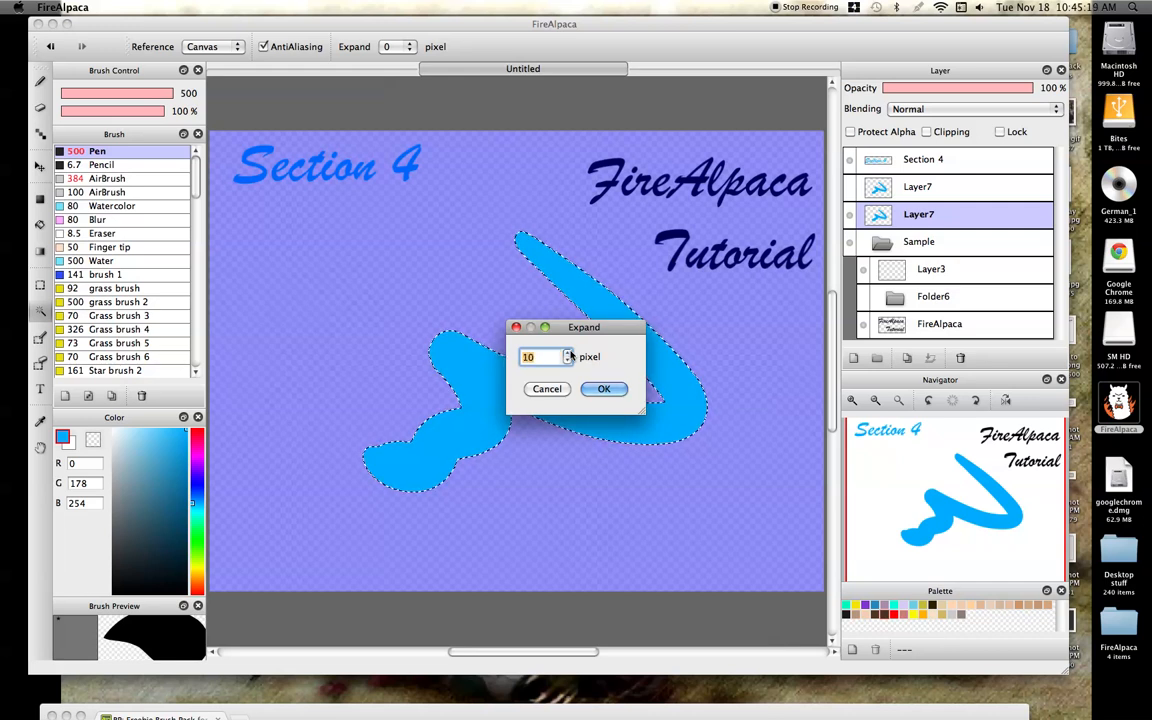
left_click(605, 389)
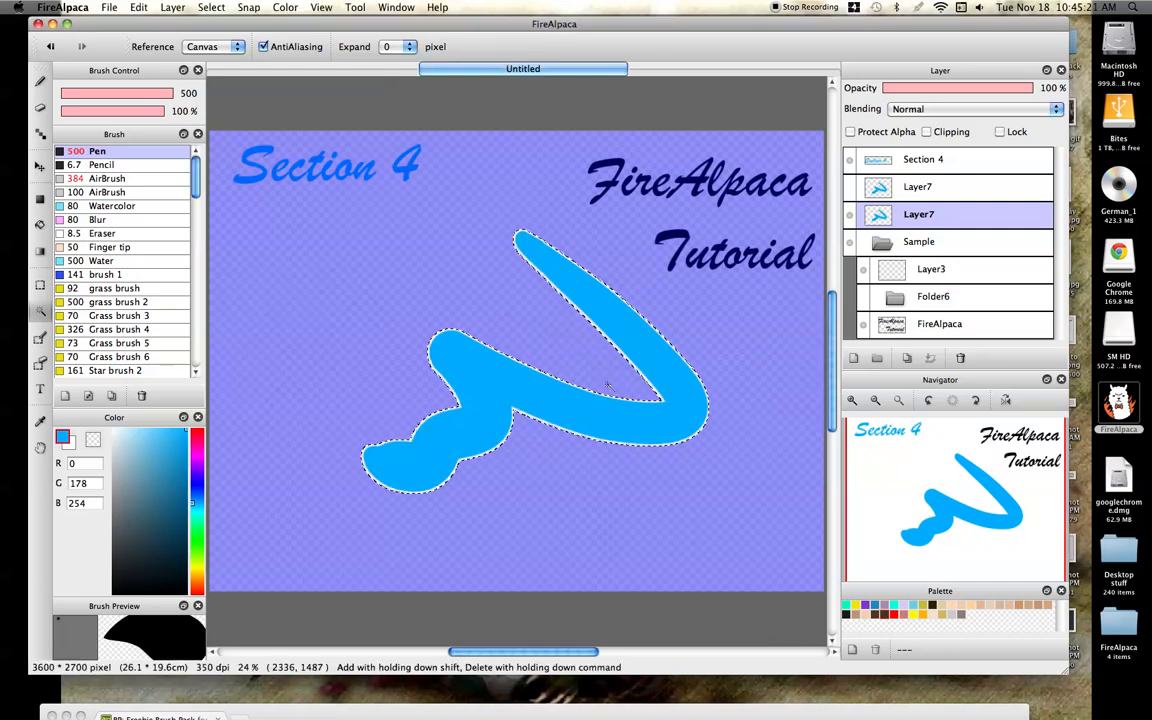
- Contract the selection until it lies just inside the blue stroke and inspect its border up close
left_click(211, 7)
left_click(222, 85)
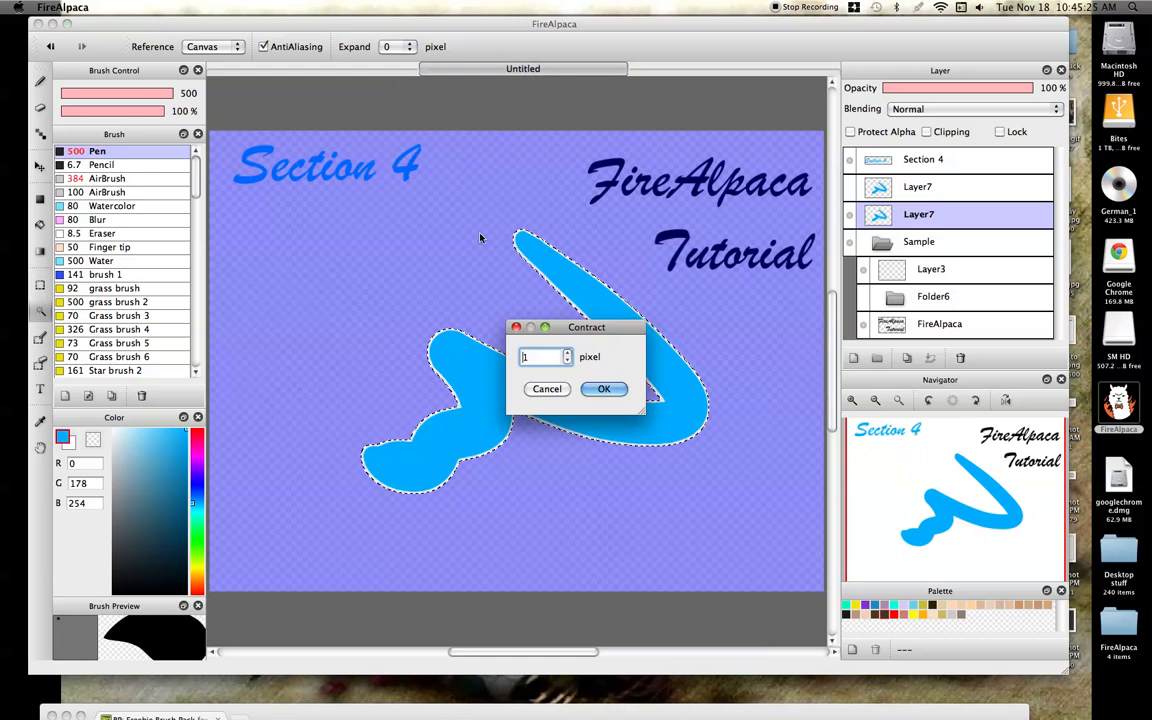
left_click(567, 355)
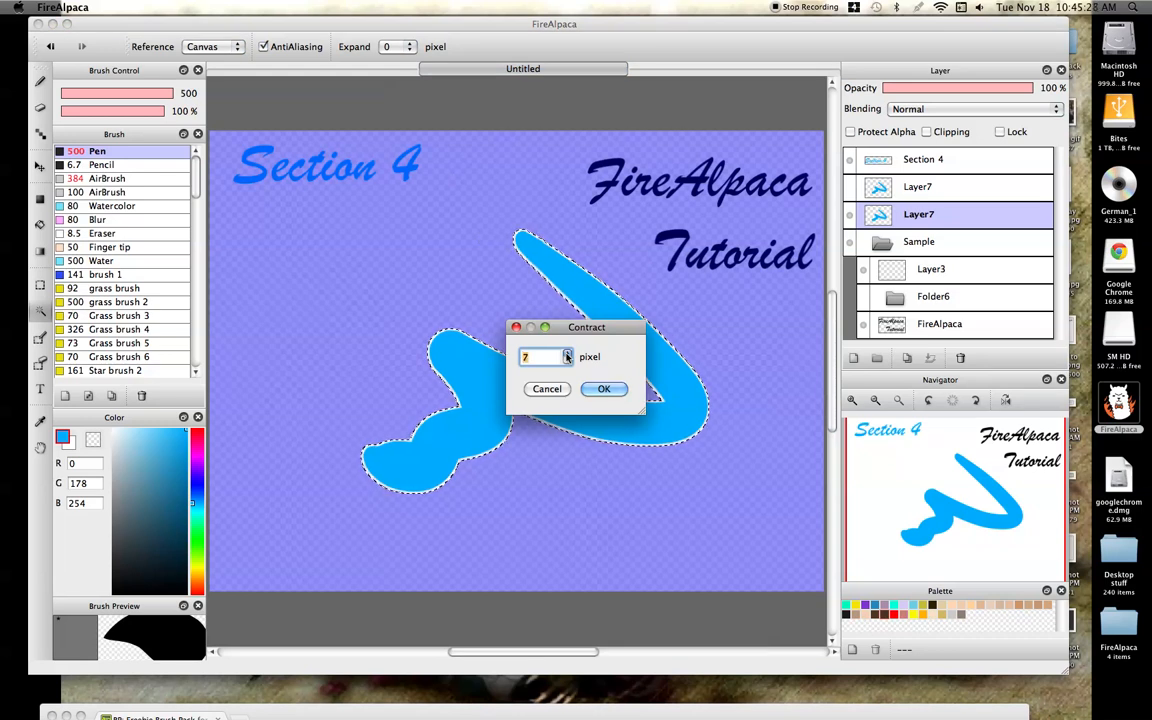
left_click(567, 353)
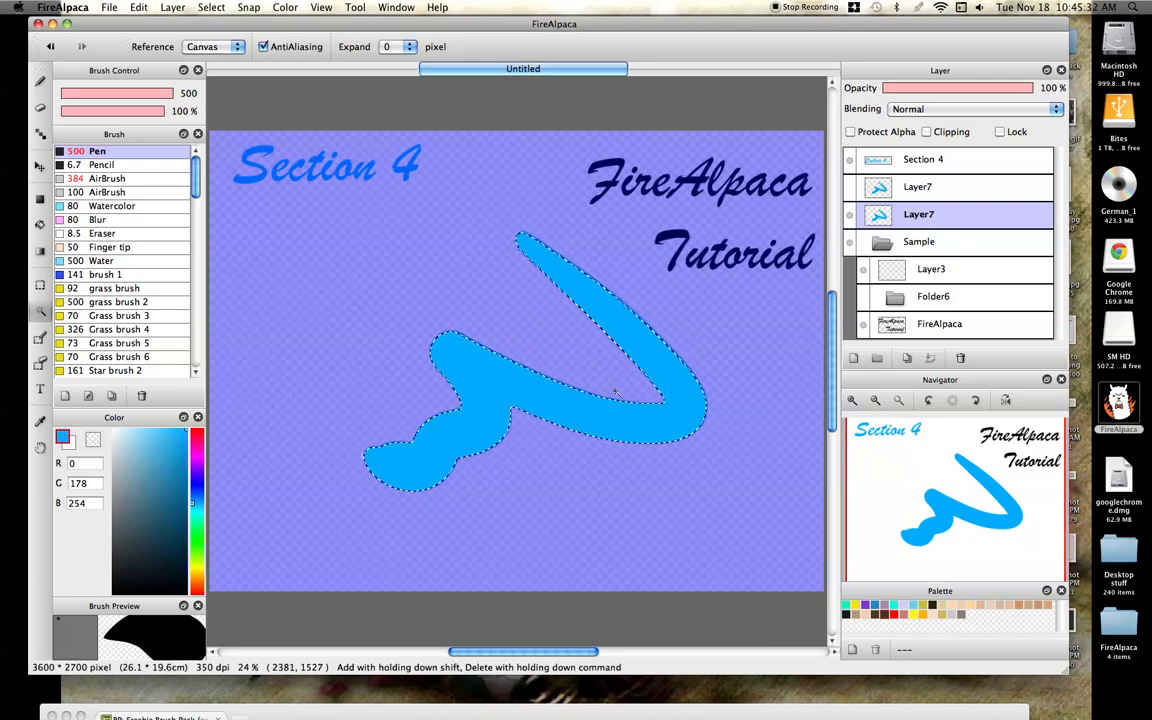
left_click(853, 401)
left_click(855, 402)
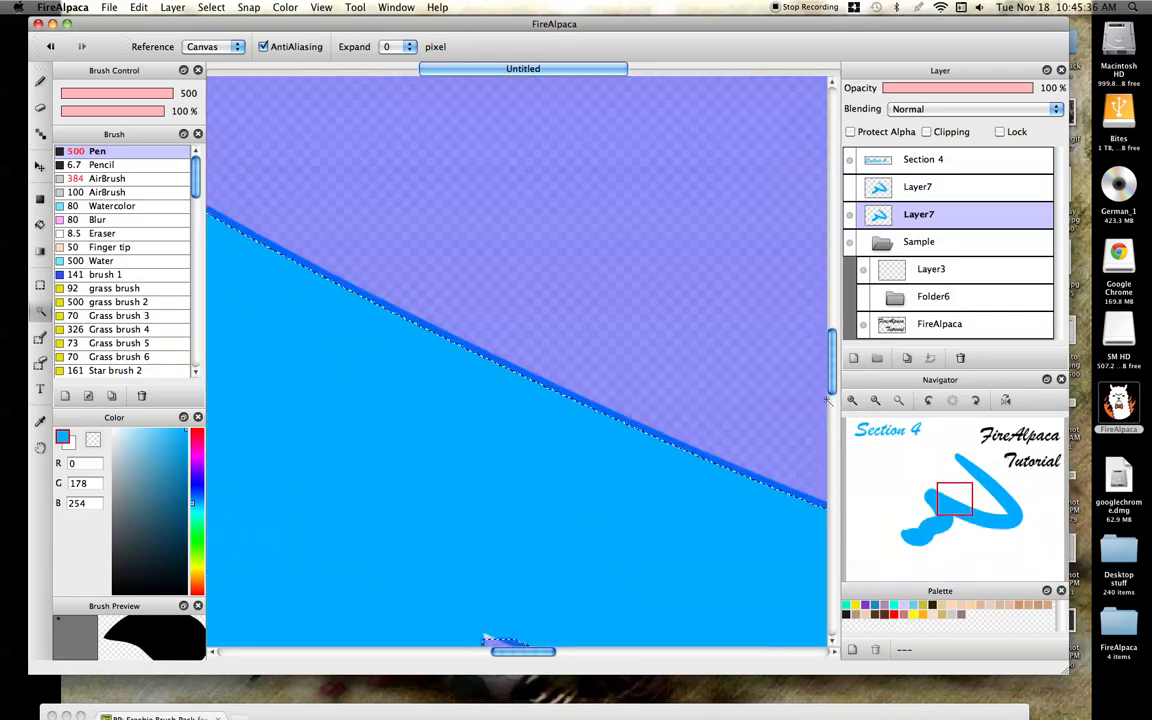
left_click(899, 401)
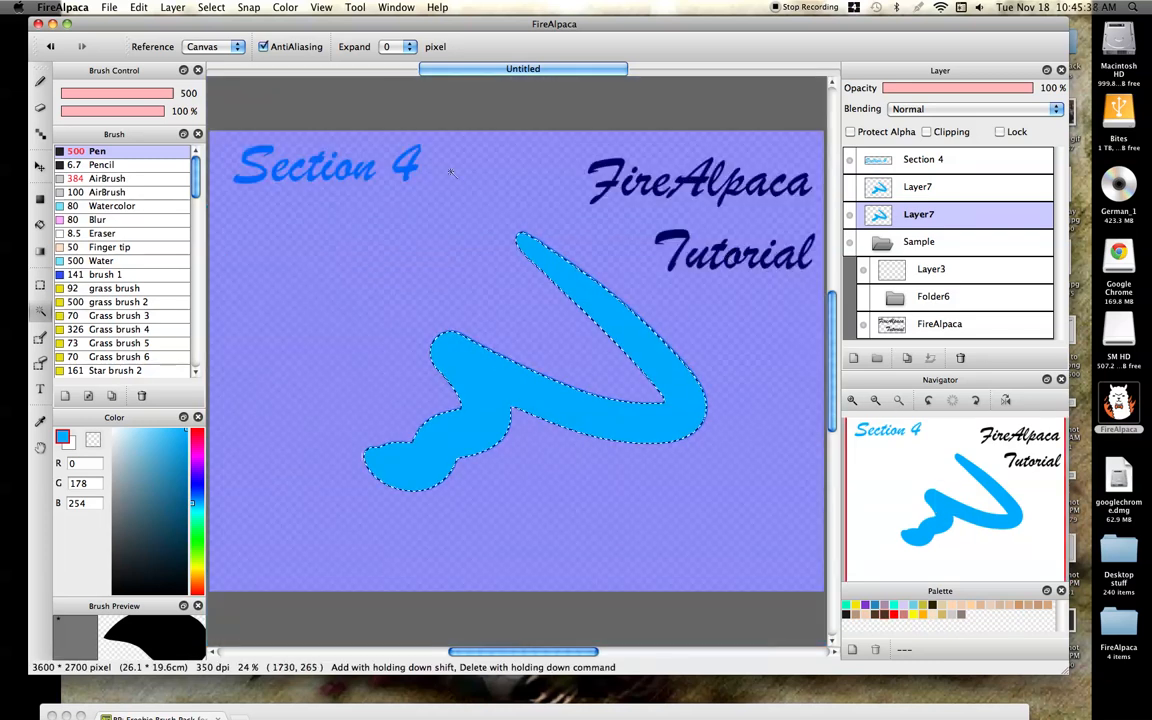
- Clear the selection around the stroke using the rectangular Select tool and choose the Pencil brush
left_click(211, 7)
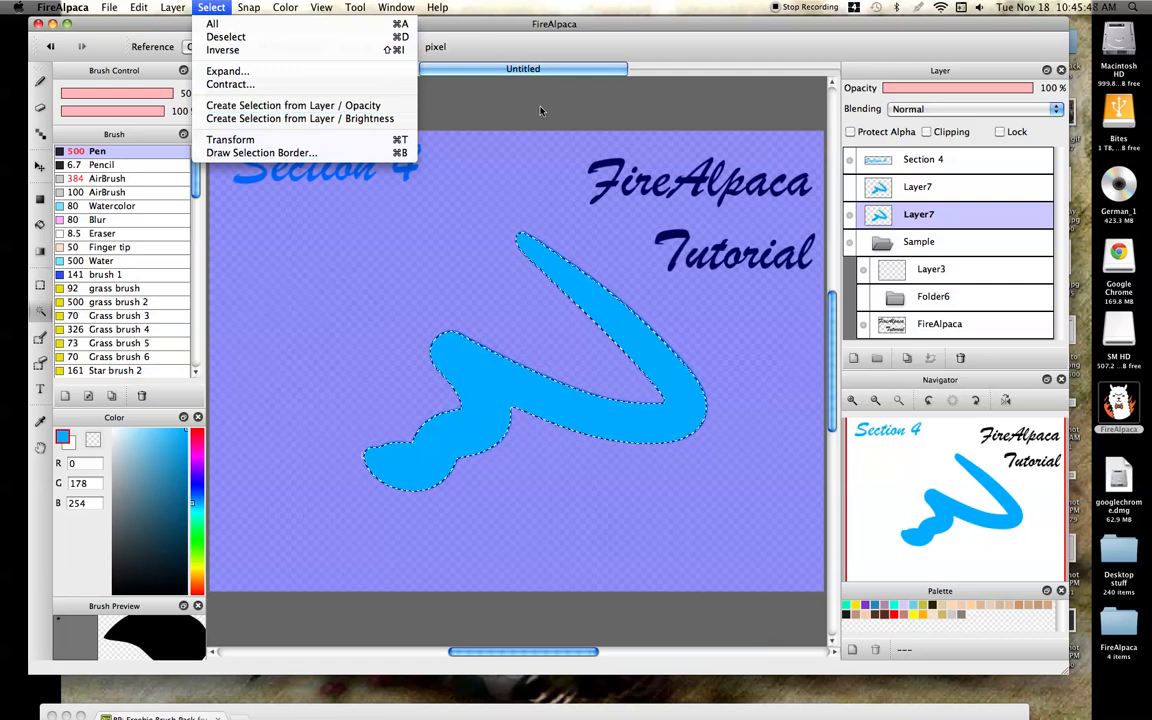
key("super+d")
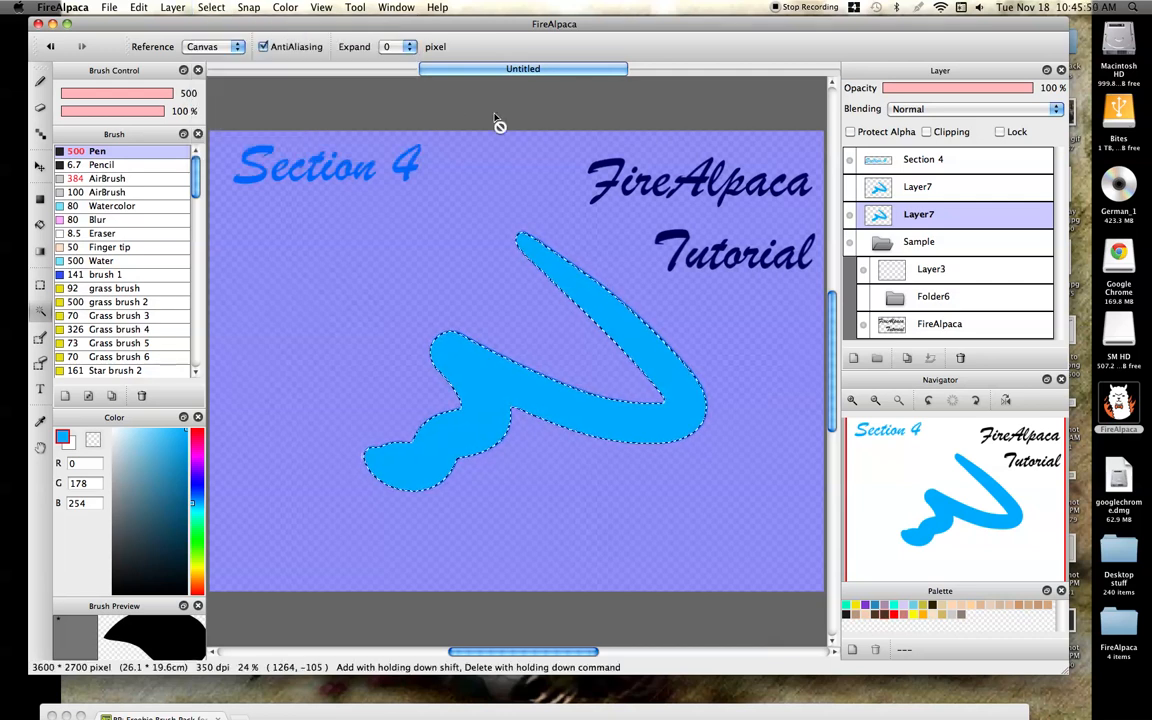
left_click(40, 286)
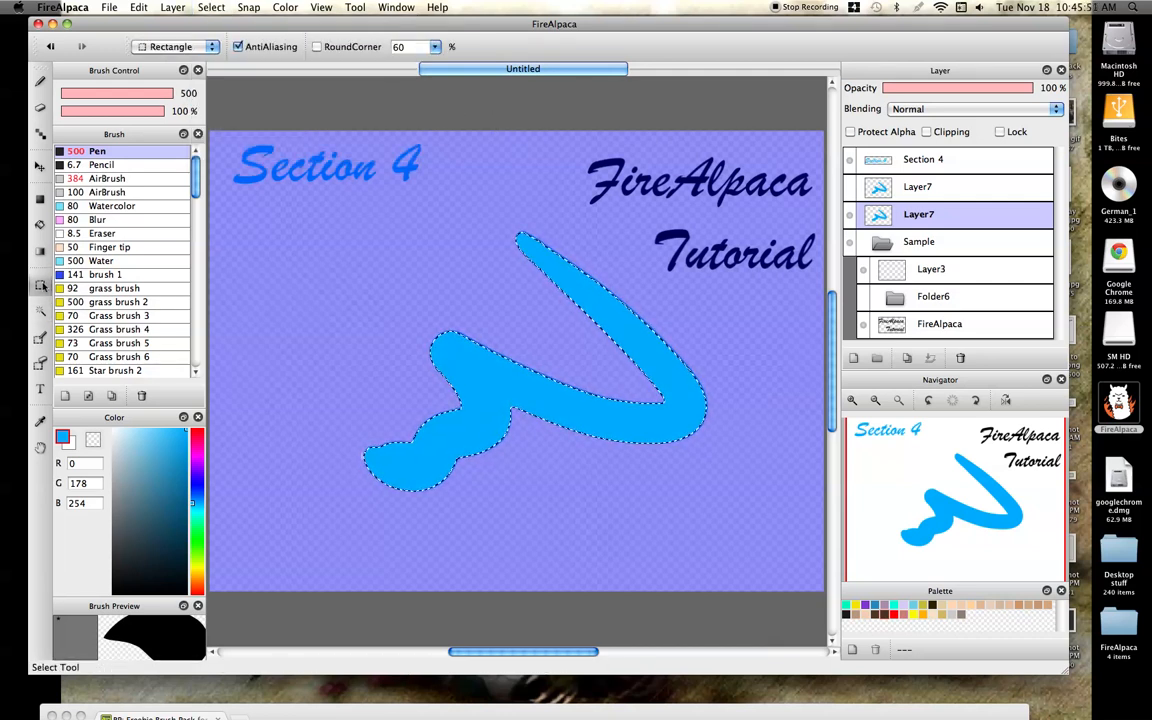
left_click(450, 108)
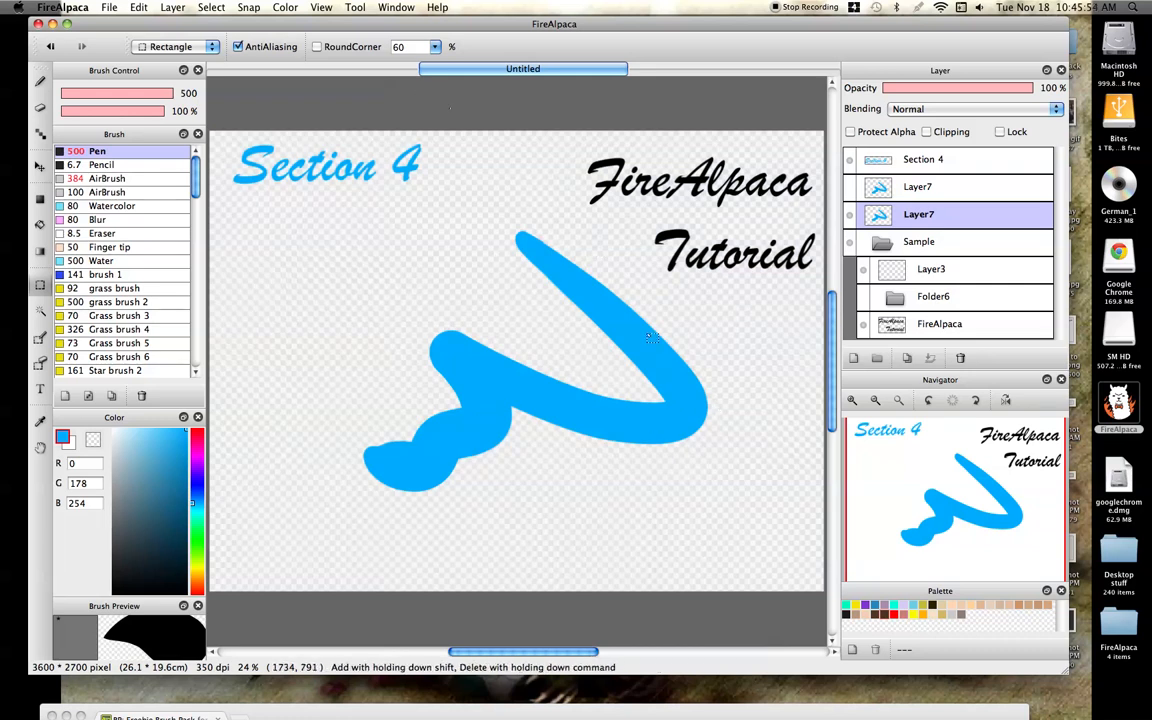
left_click(95, 164)
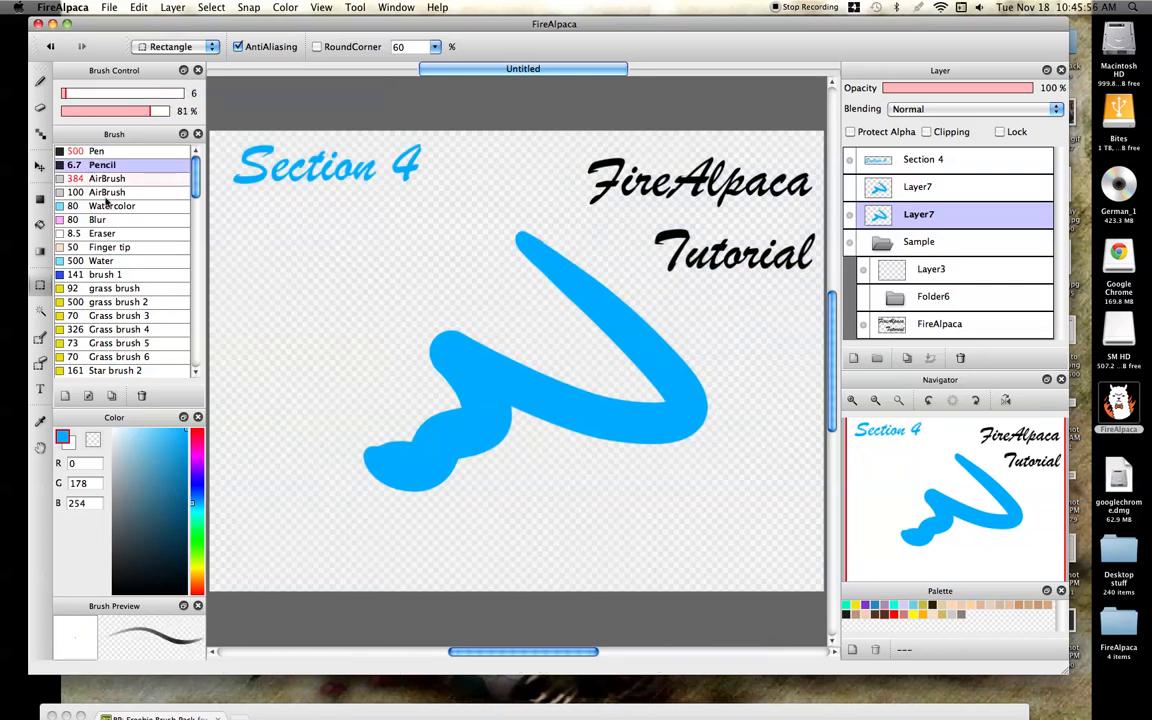
- Raise the Pencil brush size to 421 and paint a thick curving stroke beside the existing blue stroke
mouse_move(101, 94)
left_mouse_down()
mouse_move(375, 149)
mouse_move(484, 190)
left_mouse_up()
left_click(40, 81)
mouse_move(501, 303)
left_mouse_down()
mouse_move(306, 288)
mouse_move(321, 358)
mouse_move(303, 430)
mouse_move(259, 510)
mouse_move(373, 604)
left_mouse_up()
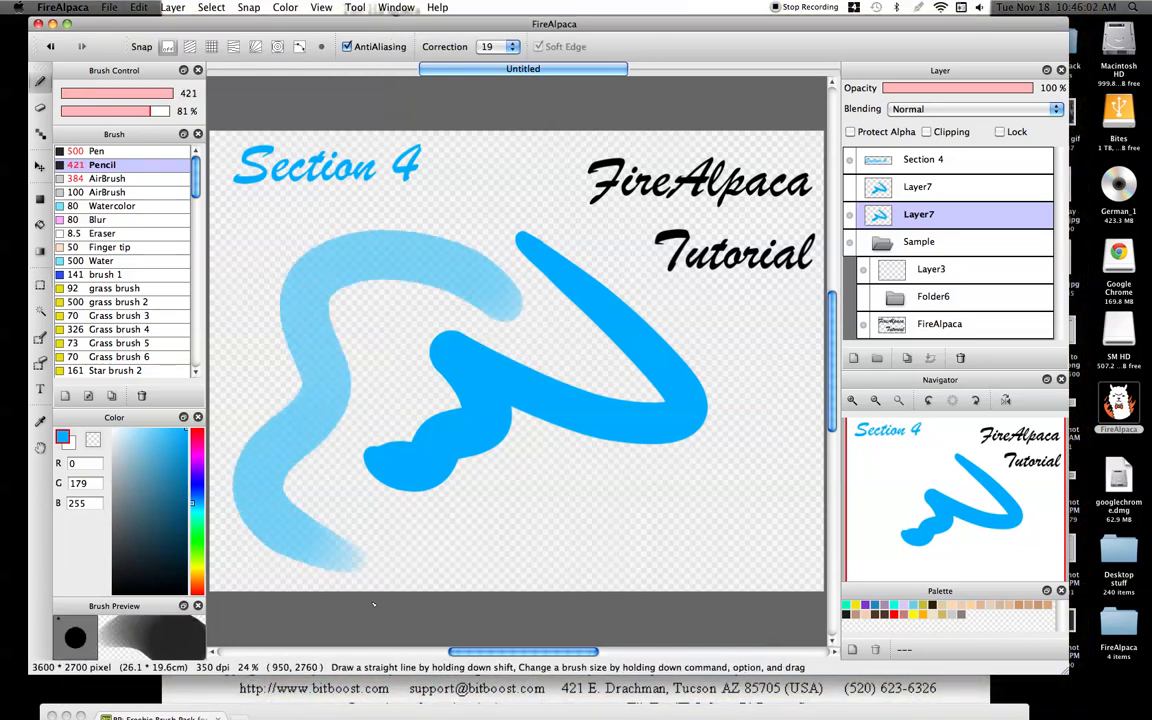
- Create a selection from the layer's opacity and check its border along both strokes
left_click(212, 8)
left_click(255, 106)
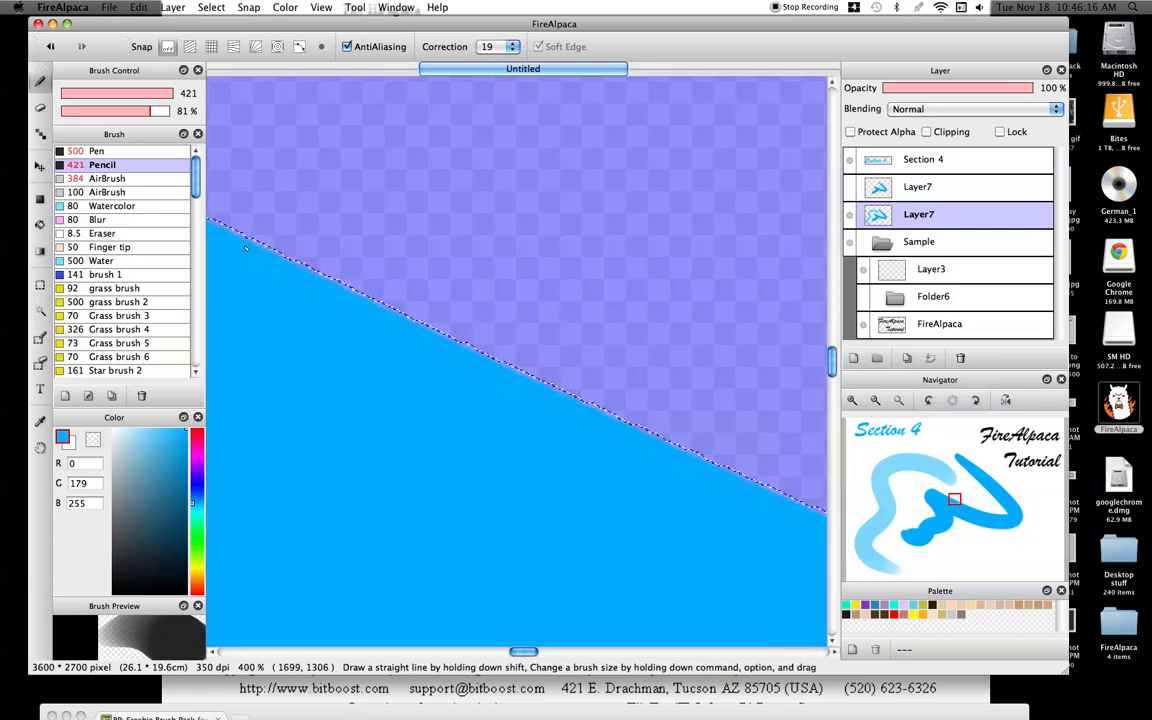
left_click_drag(905, 461, 895, 568)
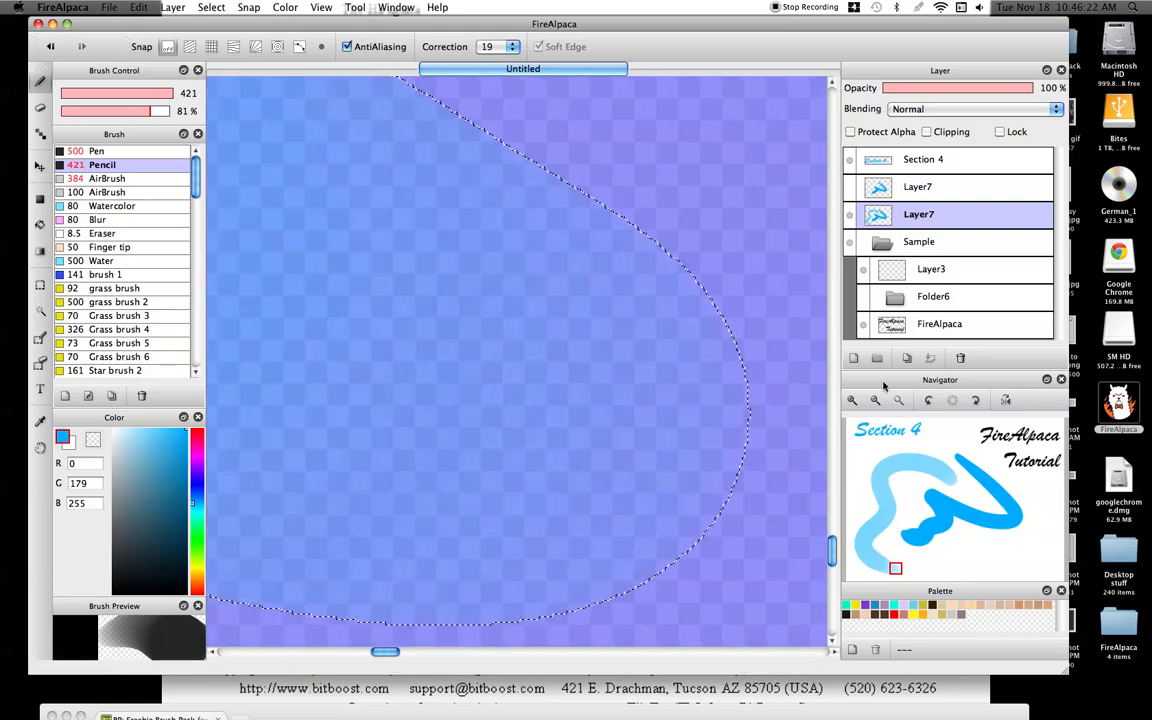
left_click(898, 402)
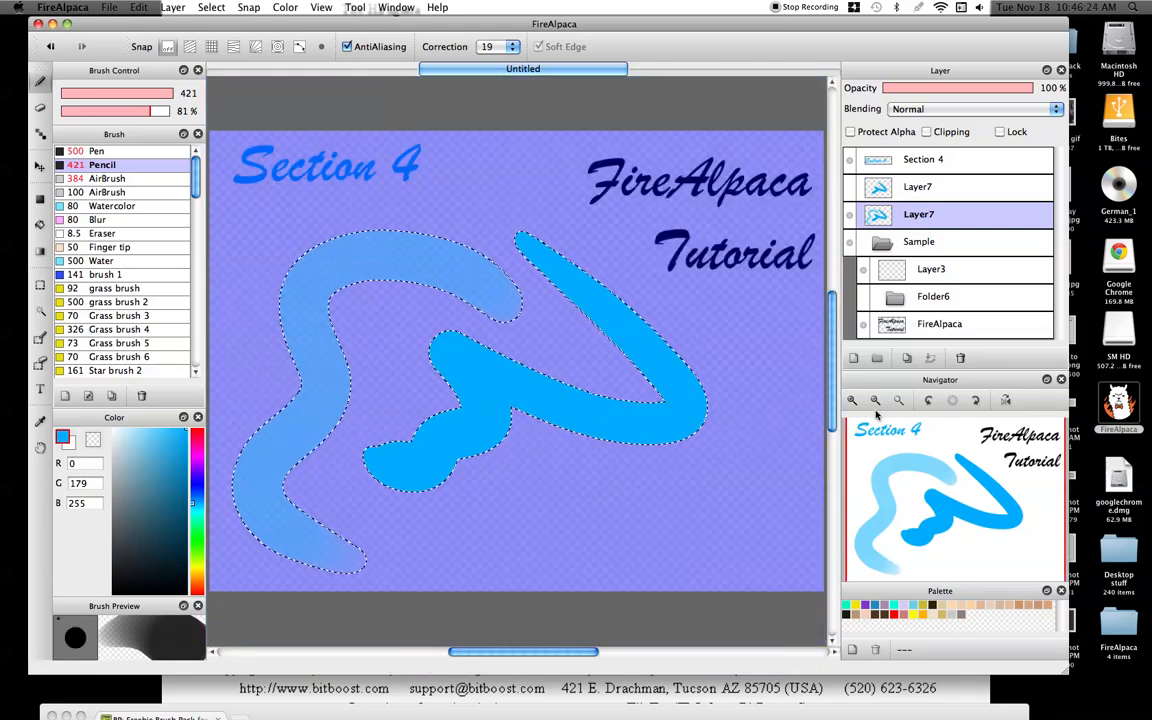
- Replace the opacity-based selection with one created from the layer's brightness
left_click(40, 285)
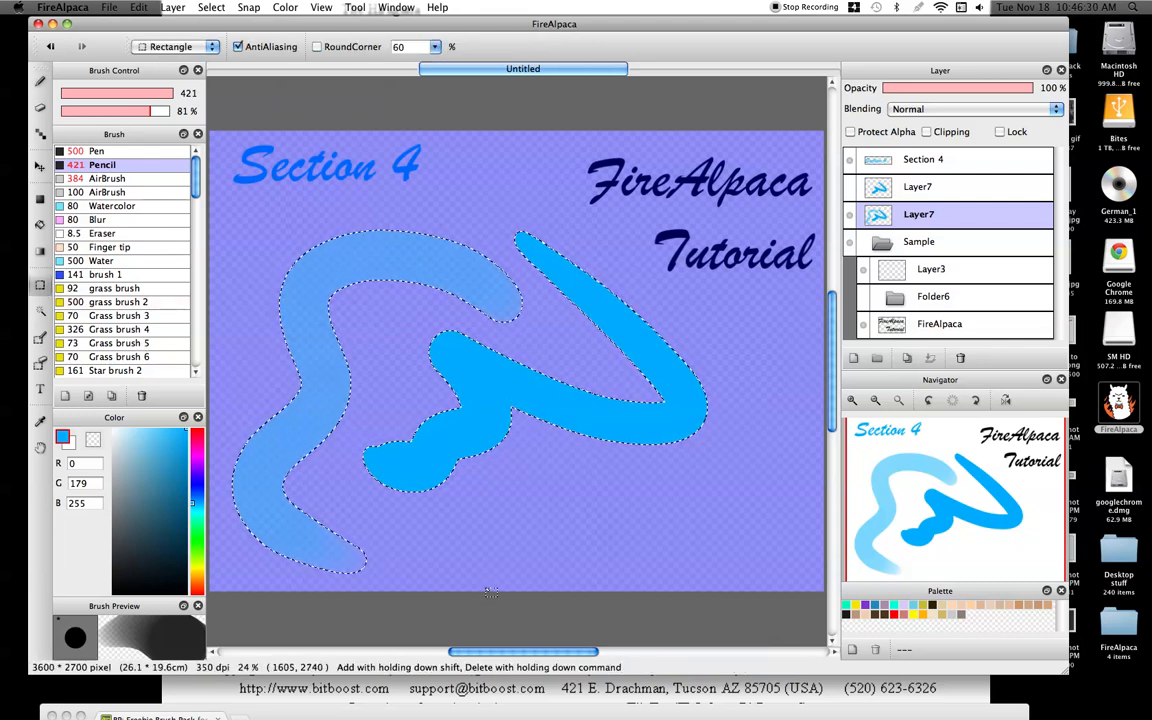
left_click(486, 580)
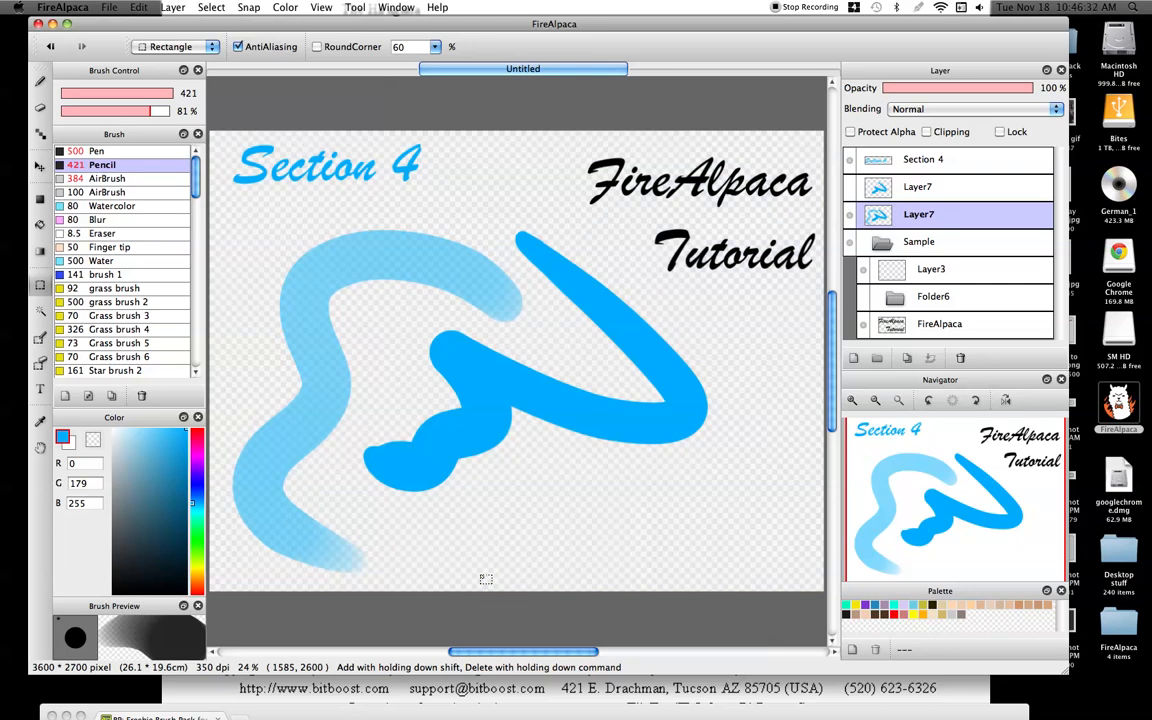
left_click(213, 10)
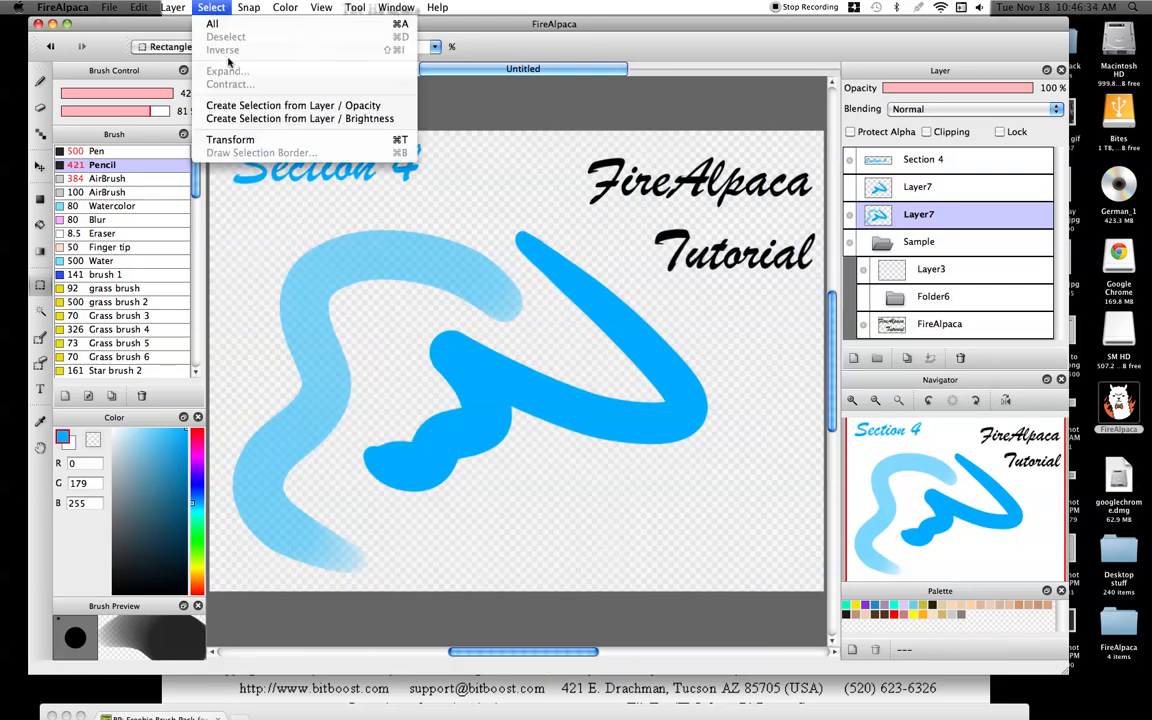
left_click(245, 122)
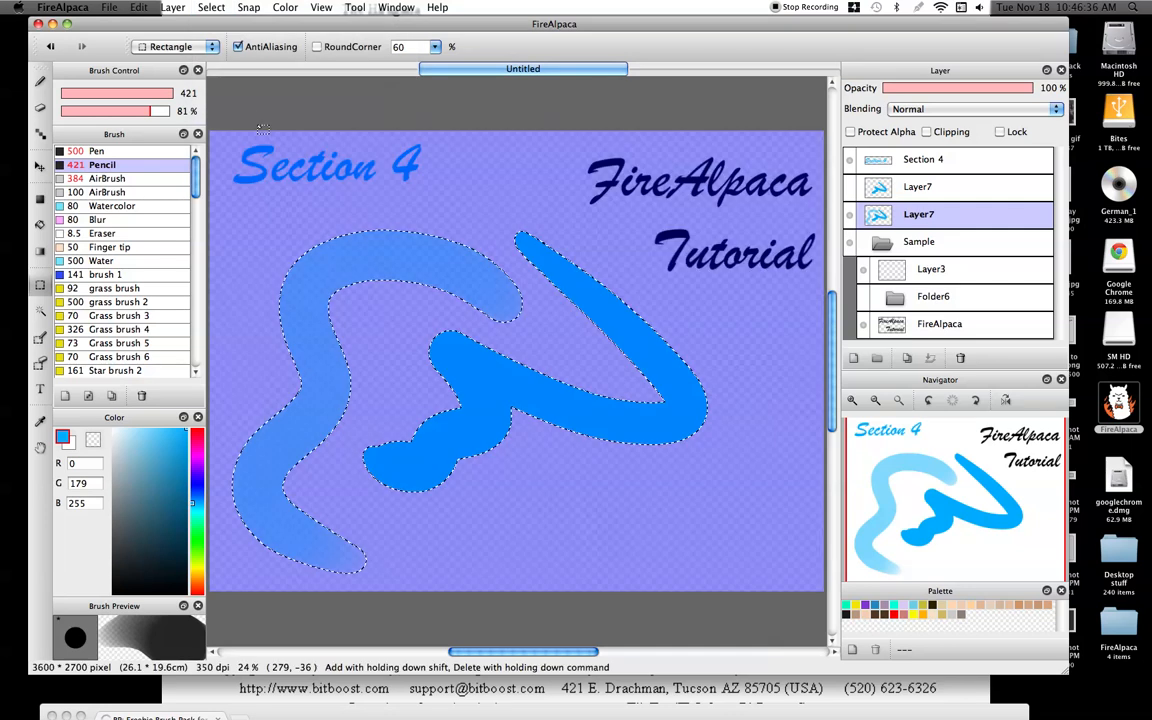
- Examine the border of the brightness-based selection up close along both strokes
left_click(852, 400)
left_click(852, 400)
left_click(852, 400)
left_click(852, 400)
left_click(852, 400)
left_click(852, 400)
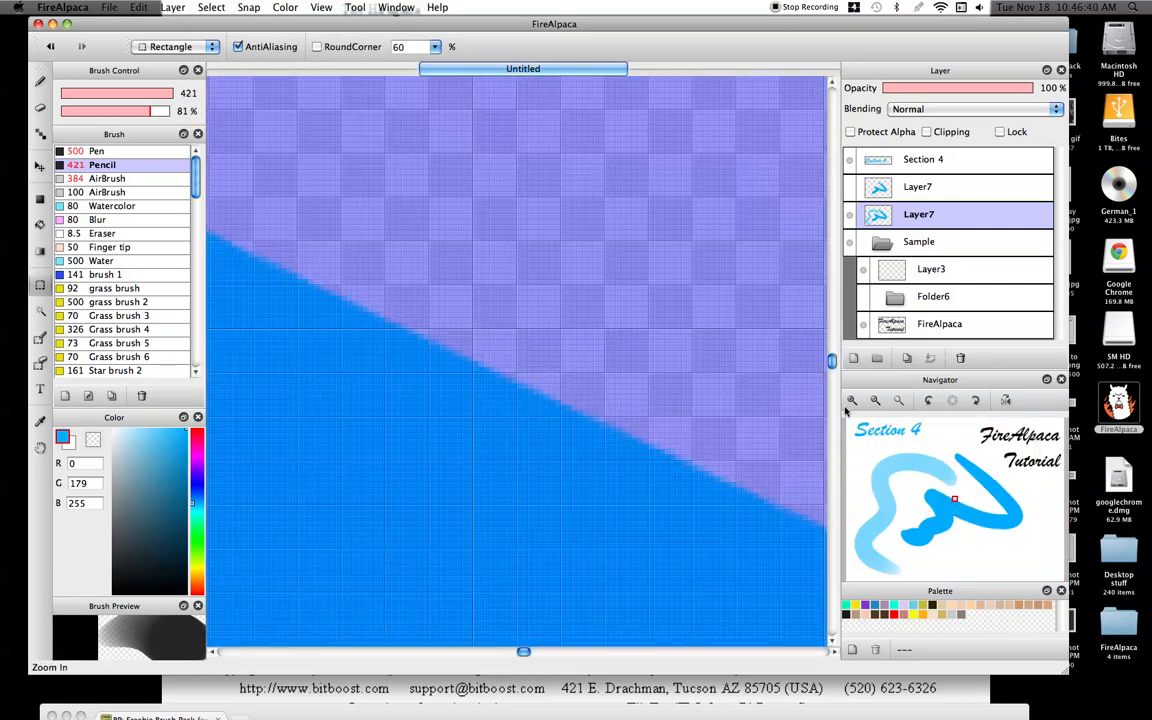
left_click(852, 400)
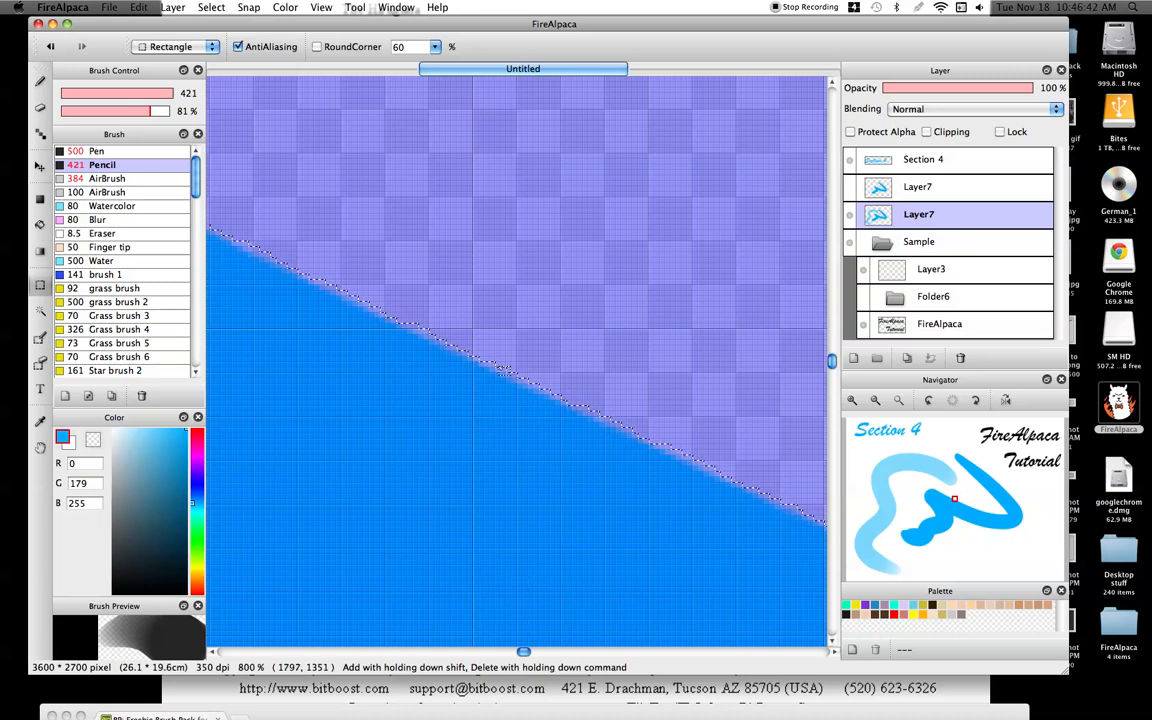
left_click_drag(951, 491, 950, 484)
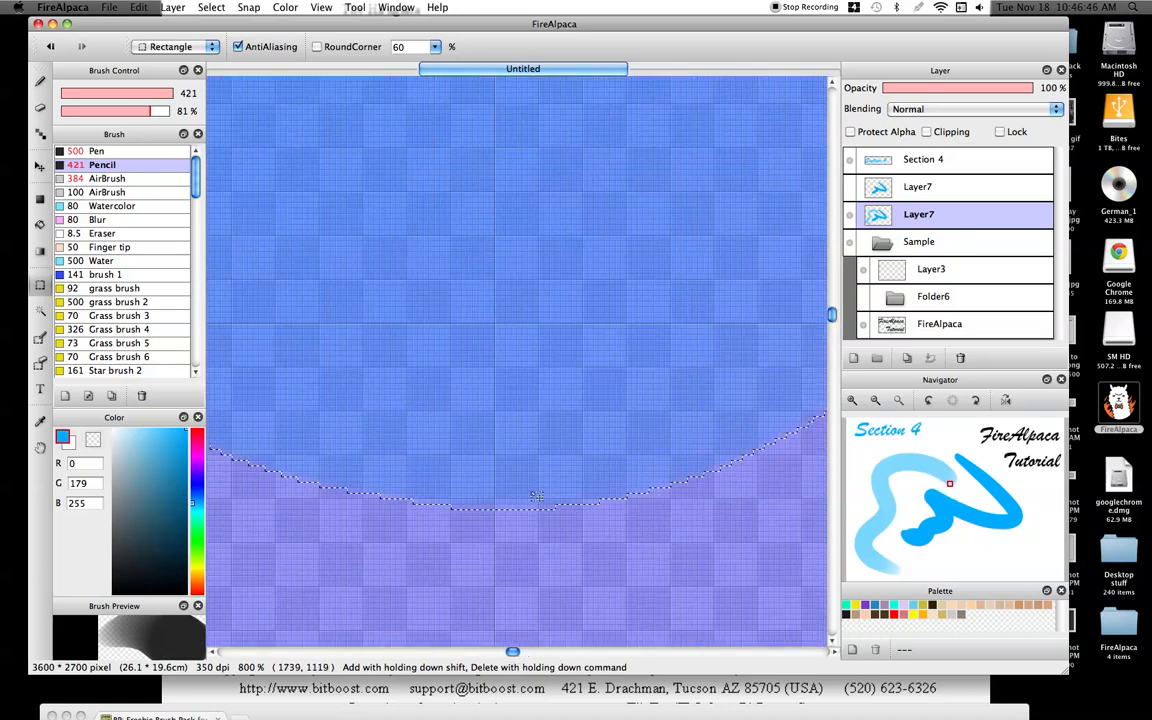
left_click(899, 401)
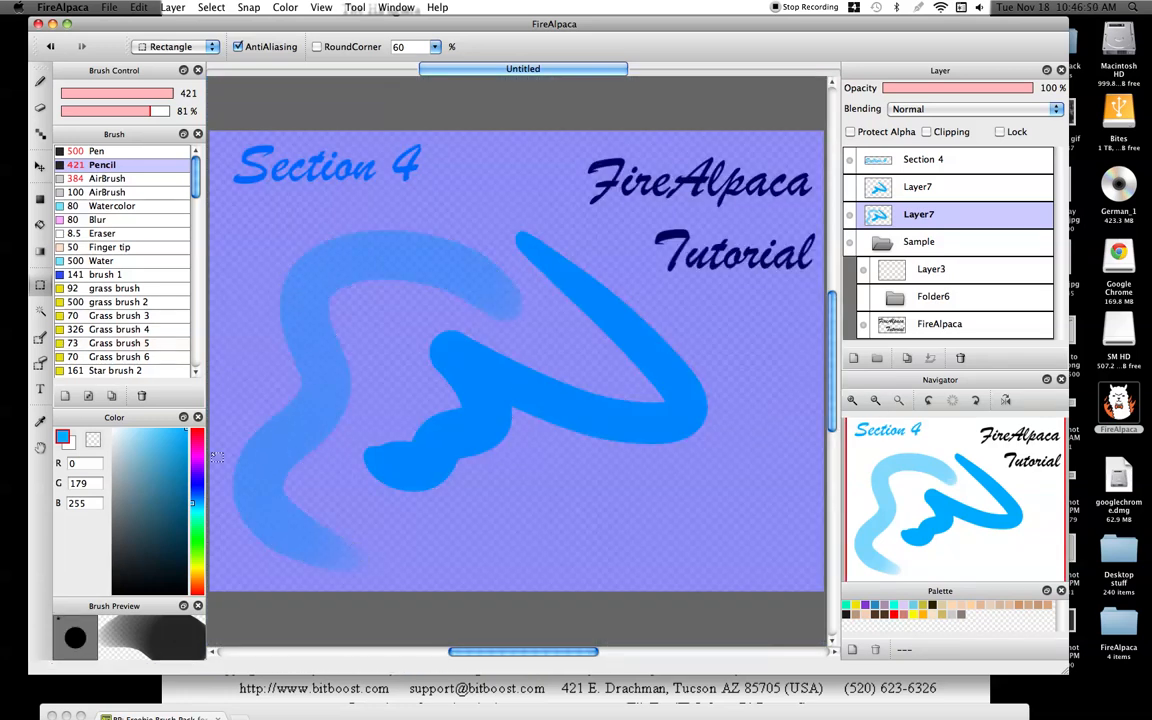
- Deselect, clear the strokes from the active Layer7, and switch visibility and selection to the Layer7 above it
left_click(522, 574)
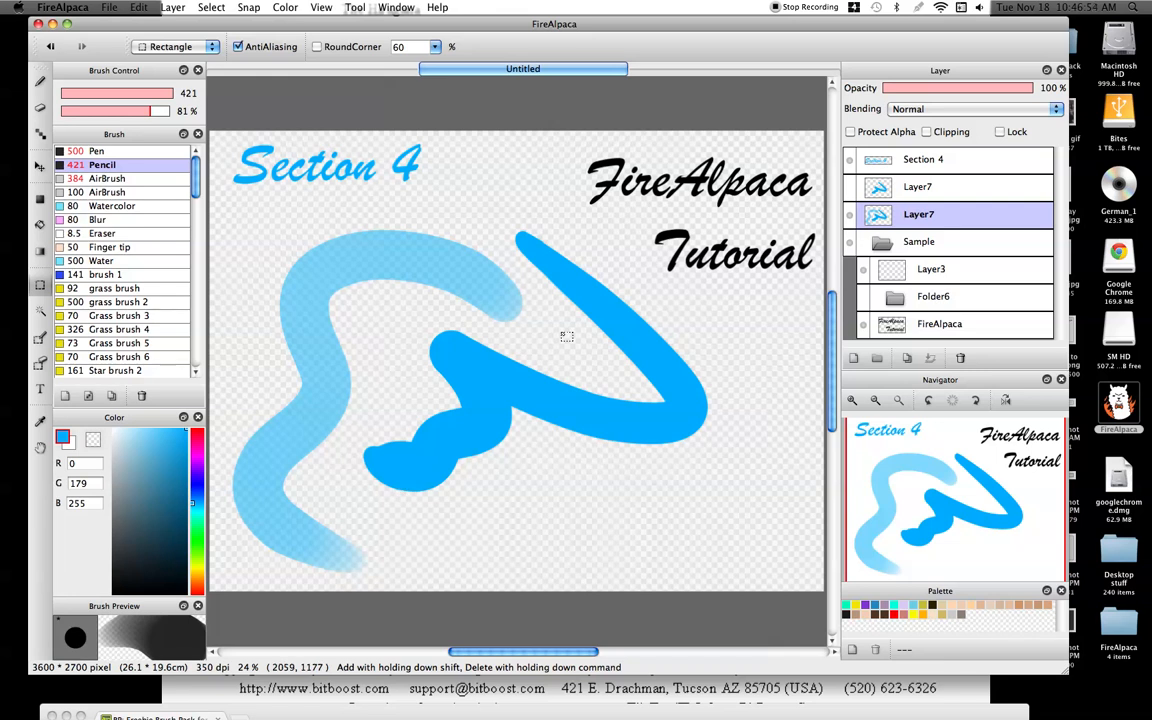
key("Delete")
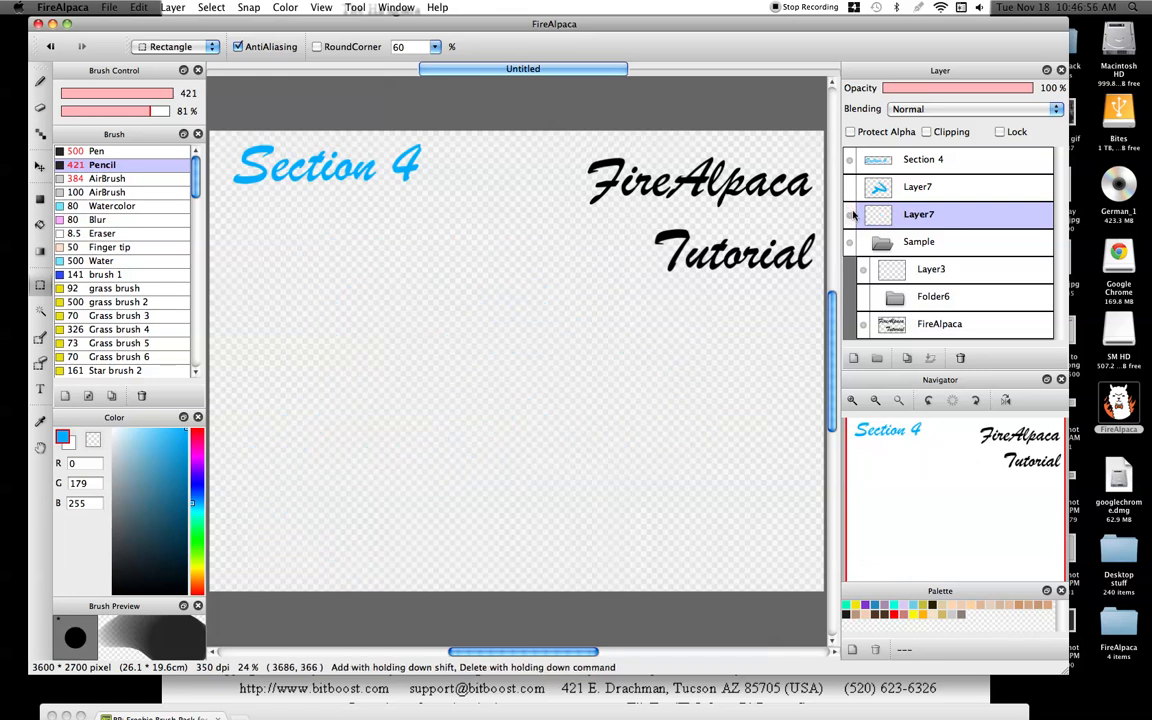
key("super+z")
left_click(249, 7)
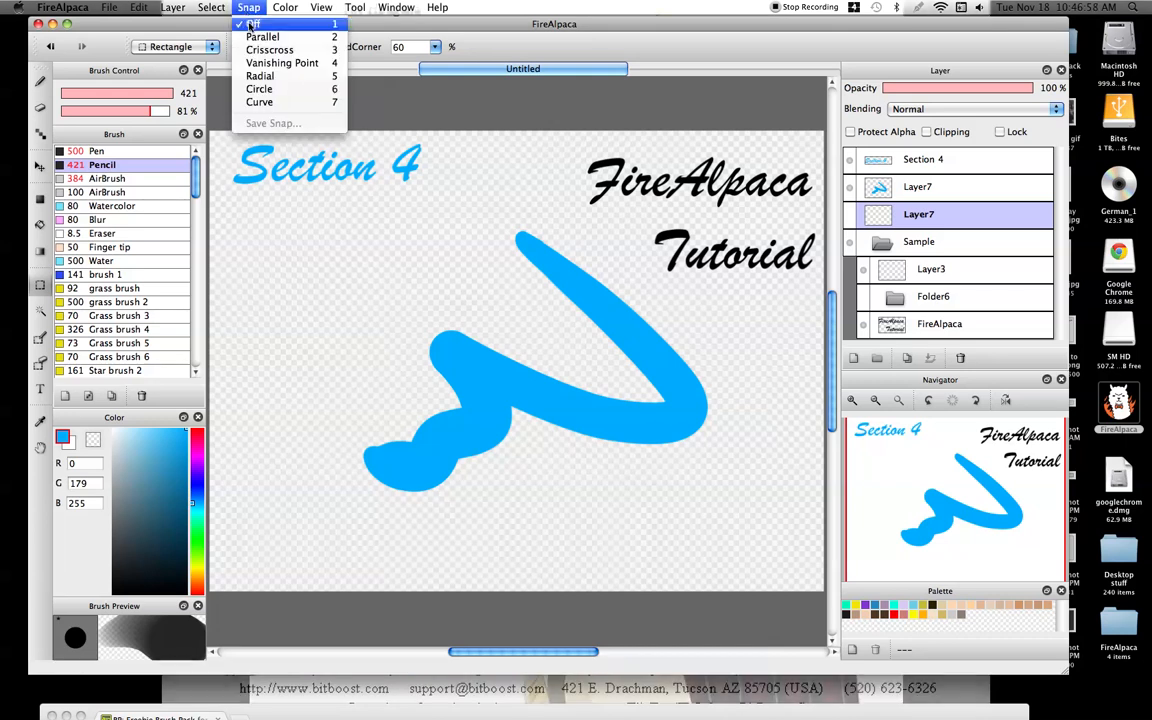
mouse_move(211, 7)
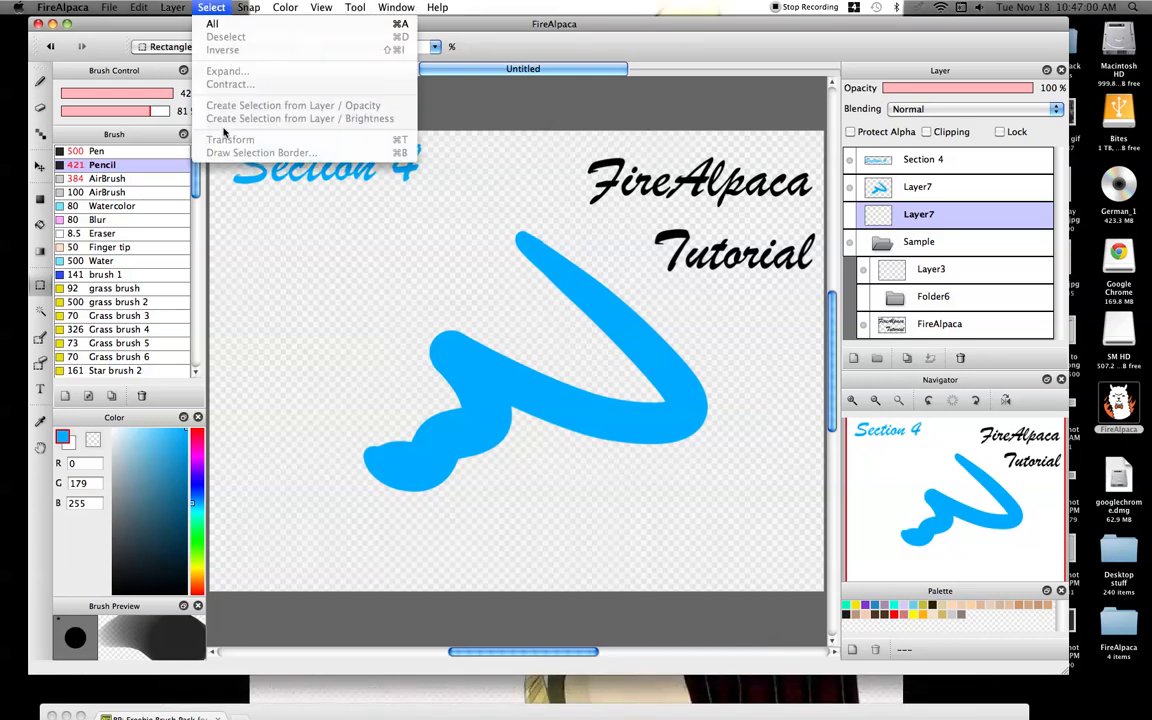
left_click(466, 103)
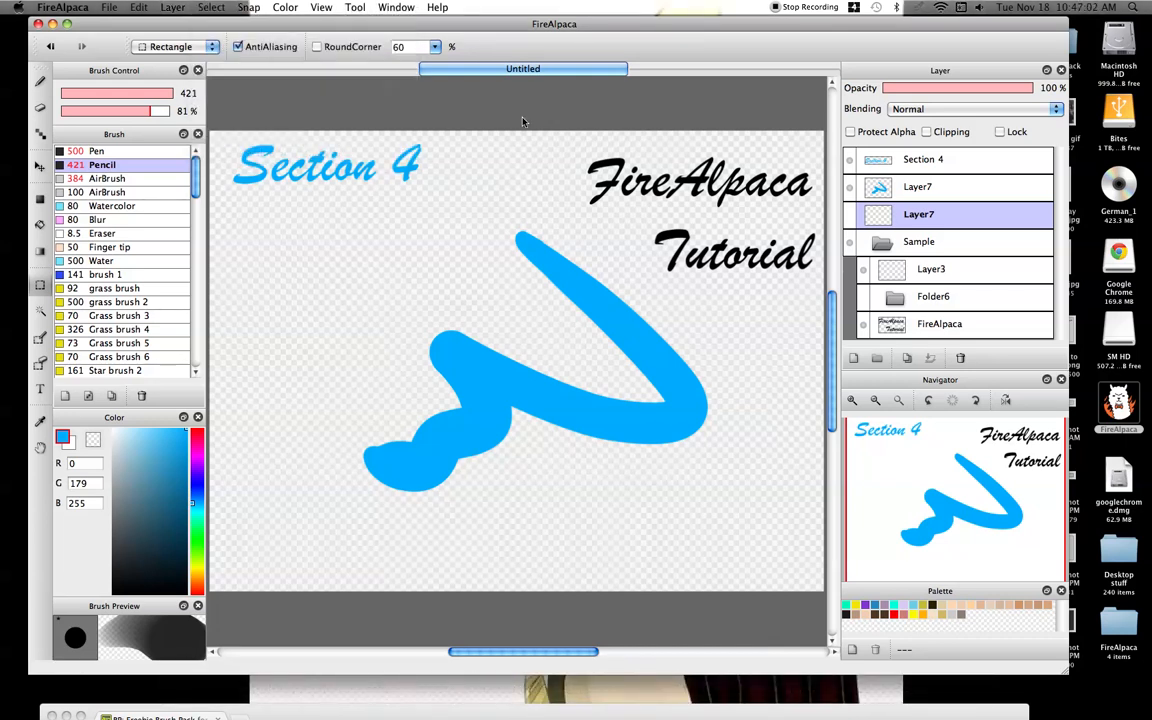
left_click(883, 192)
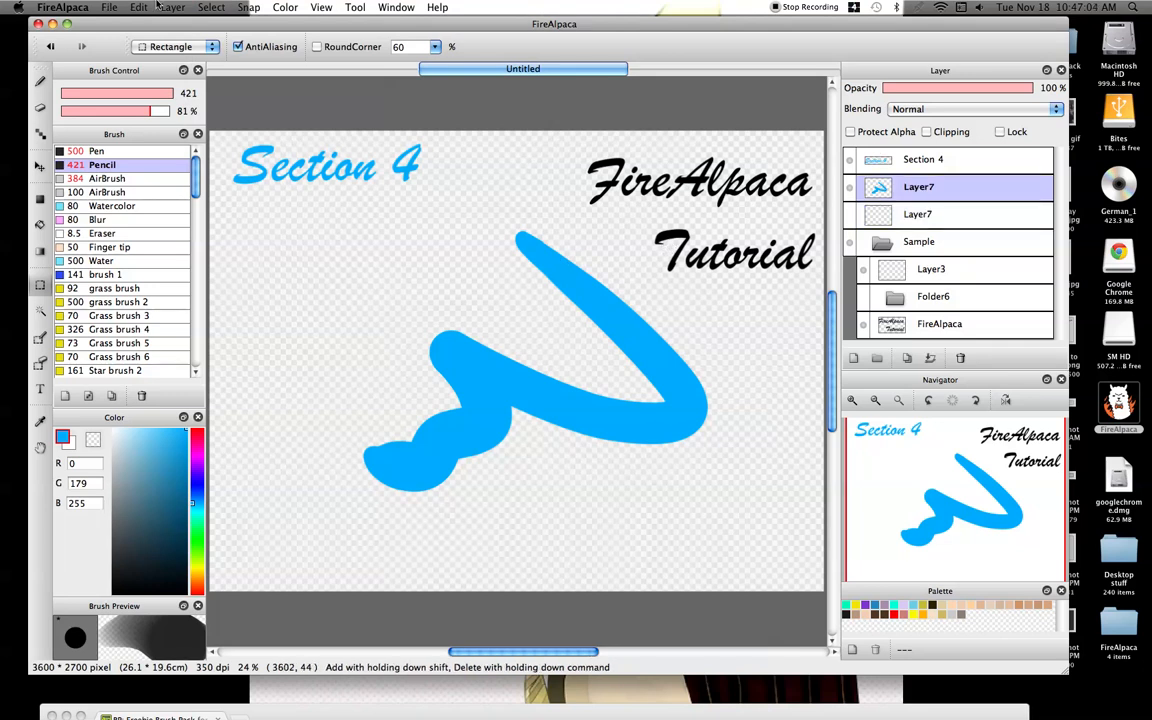
- Start Transform on the blue stroke and try scaling it freely in width, height and overall size
left_click(211, 9)
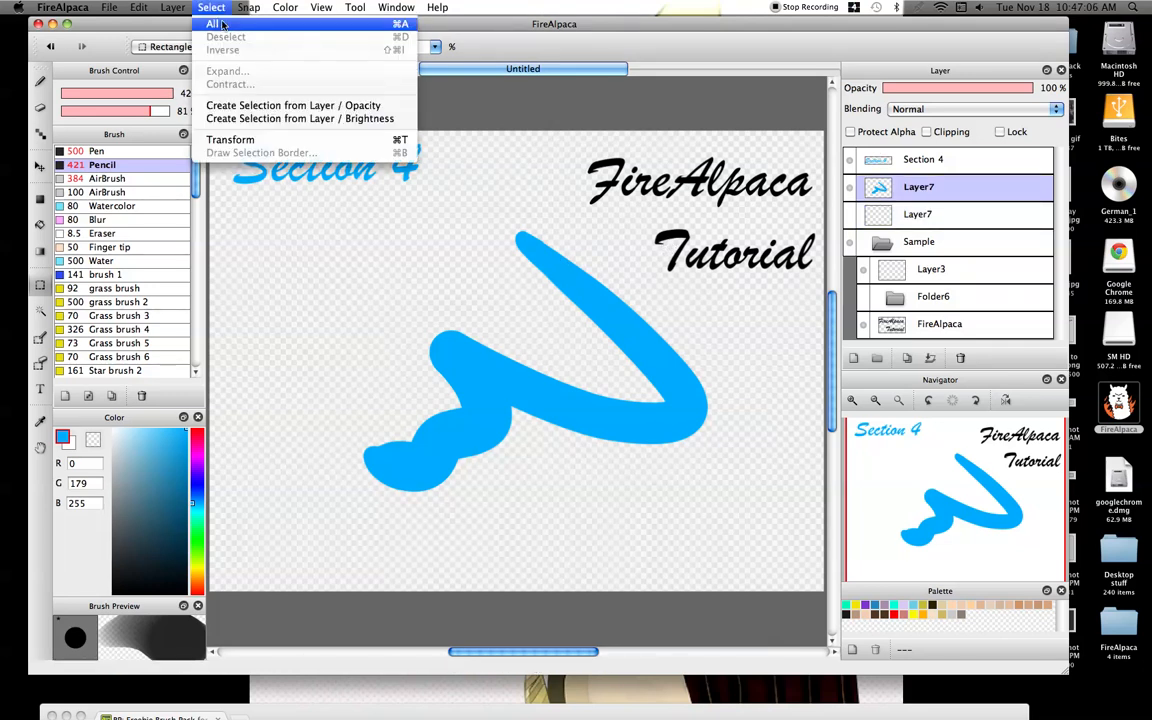
left_click(232, 139)
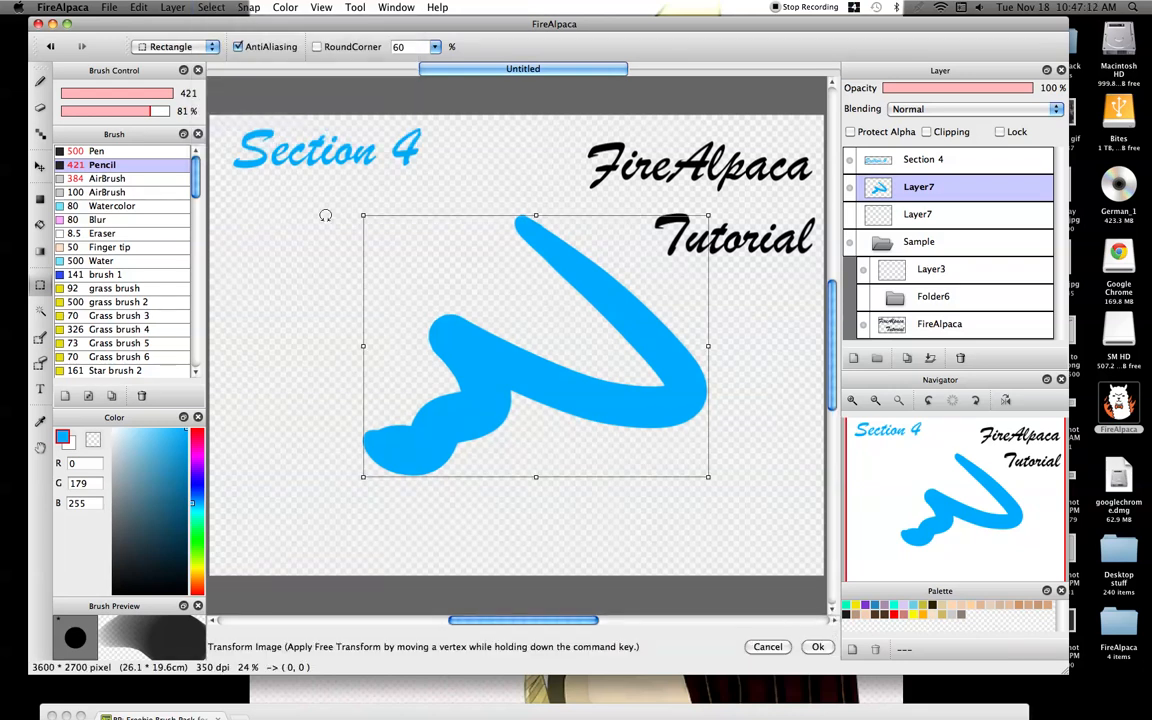
left_click_drag(365, 220, 273, 131)
mouse_move(436, 271)
left_mouse_down()
mouse_move(368, 231)
mouse_move(368, 219)
left_mouse_up()
left_click_drag(370, 346, 289, 344)
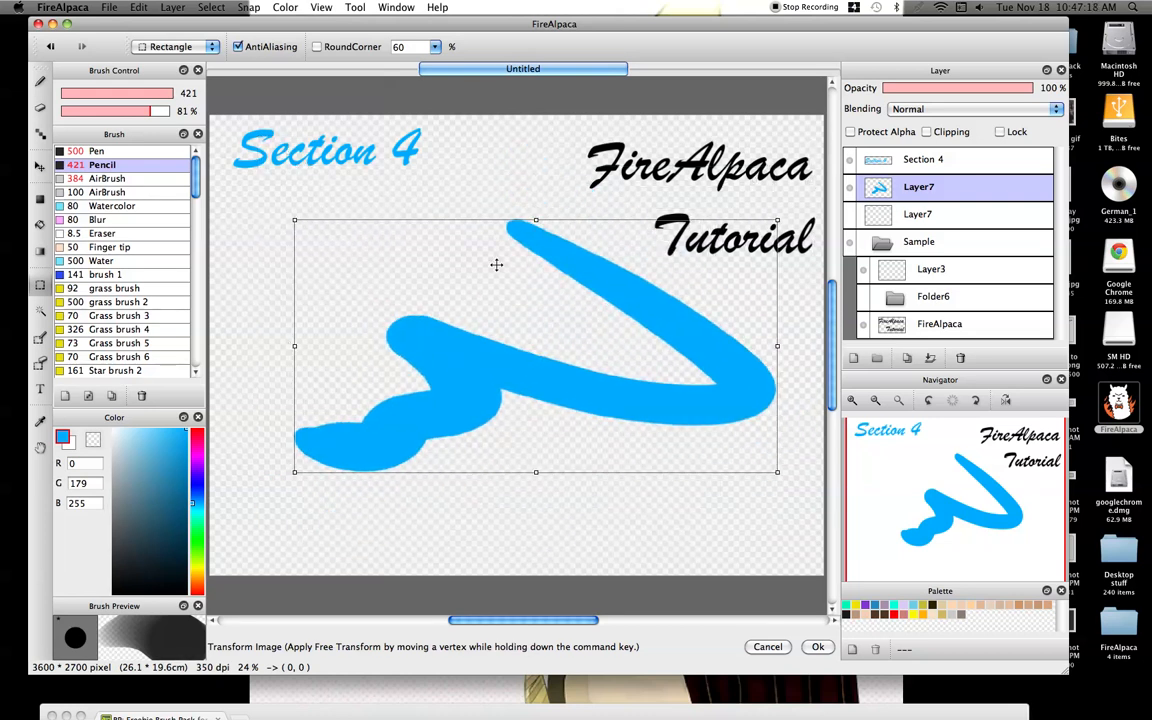
left_click_drag(536, 219, 541, 167)
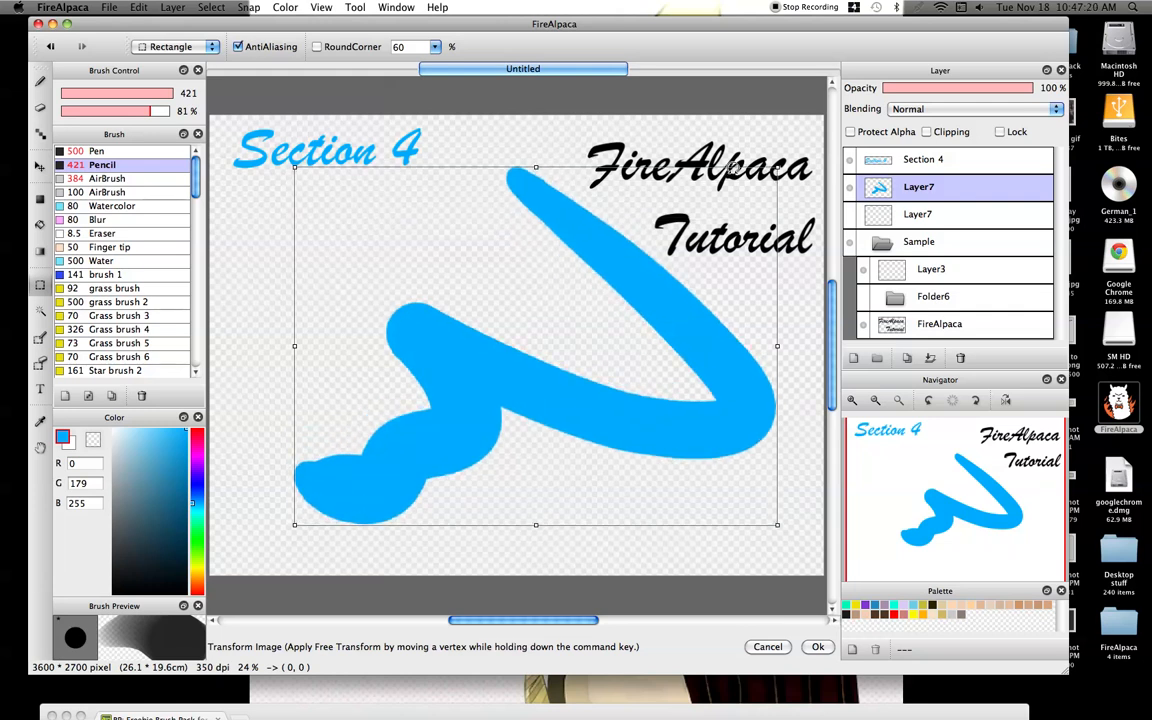
mouse_move(778, 167)
left_mouse_down()
mouse_move(726, 190)
mouse_move(755, 168)
left_mouse_up()
left_click_drag(311, 348, 226, 344)
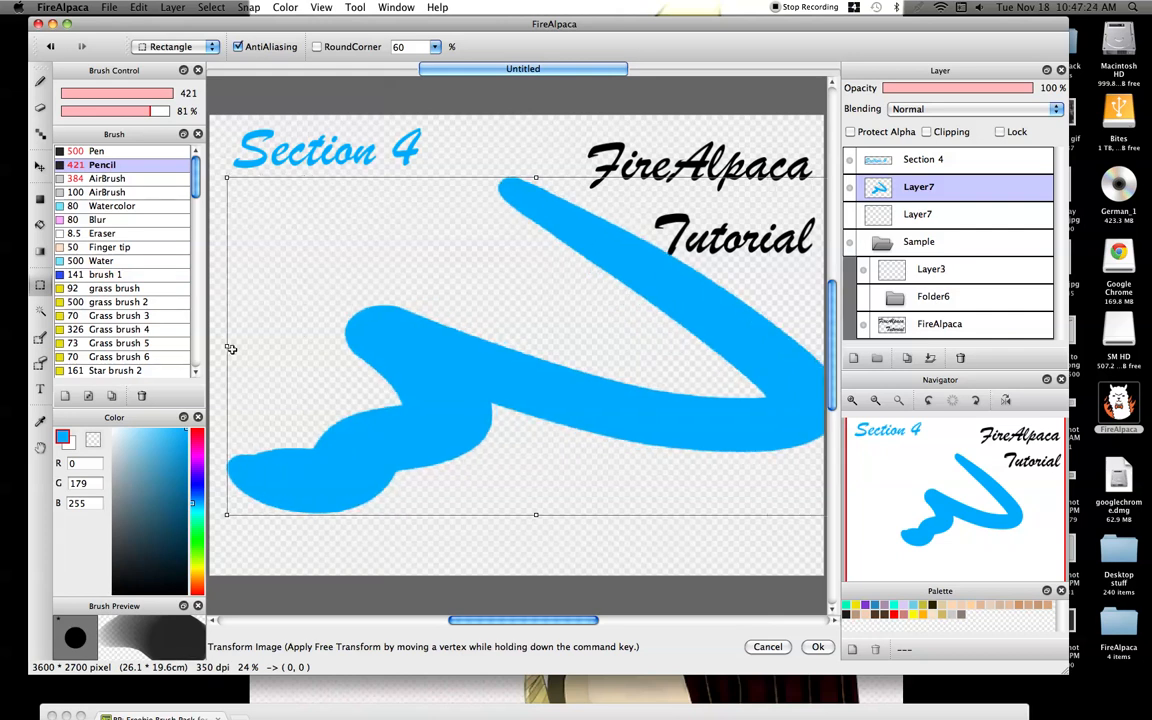
mouse_move(224, 174)
left_mouse_down()
mouse_move(267, 206)
mouse_move(344, 231)
left_mouse_up()
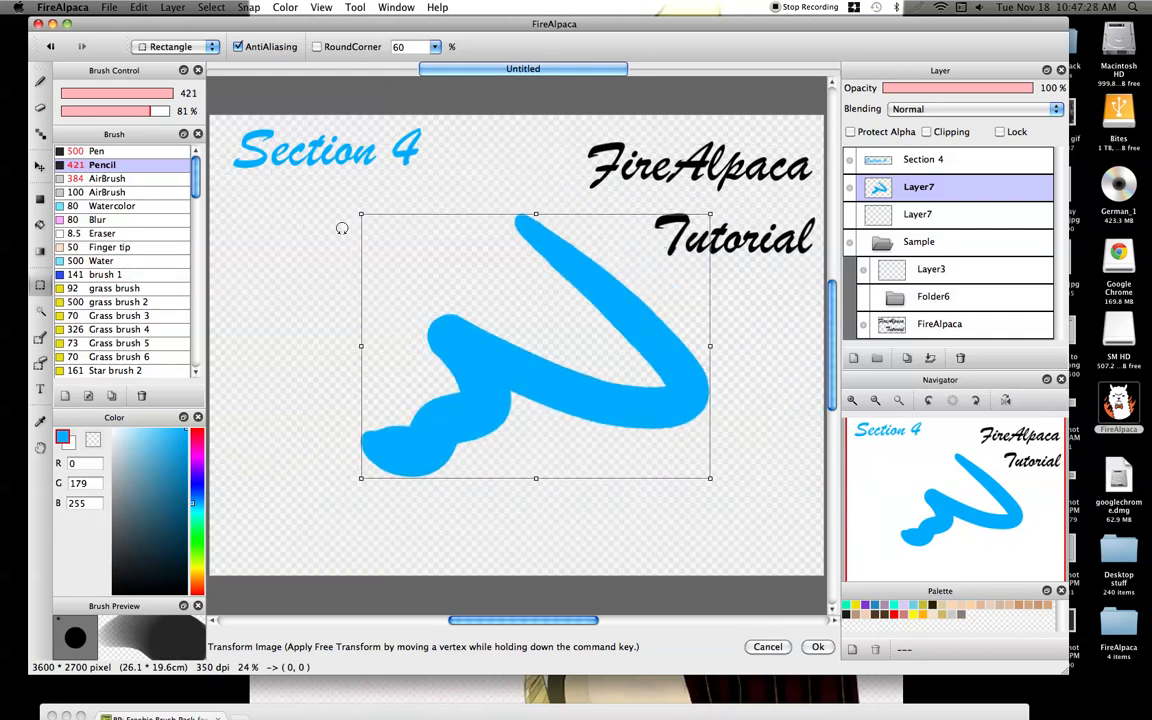
- Rotate the stroke until it is nearly upside down, then reposition and enlarge it
mouse_move(424, 210)
left_mouse_down()
mouse_move(378, 329)
mouse_move(560, 404)
mouse_move(674, 386)
mouse_move(631, 445)
left_mouse_up()
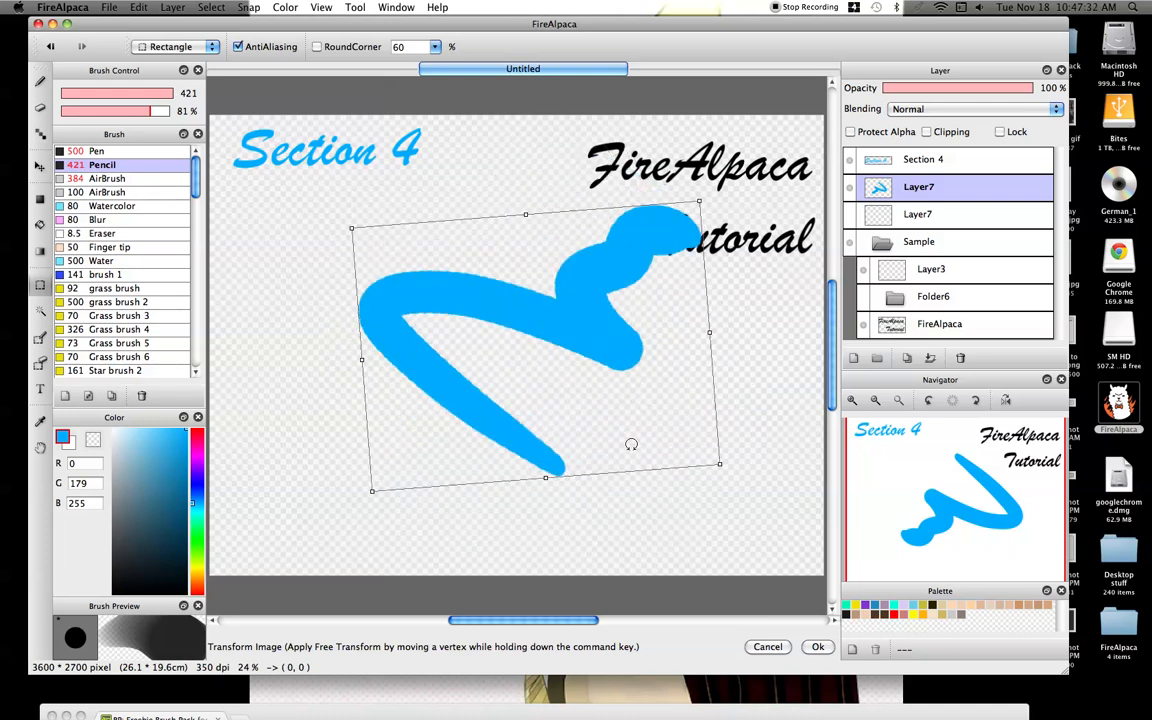
mouse_move(602, 305)
left_mouse_down()
mouse_move(637, 297)
mouse_move(453, 272)
mouse_move(391, 209)
mouse_move(526, 334)
left_mouse_up()
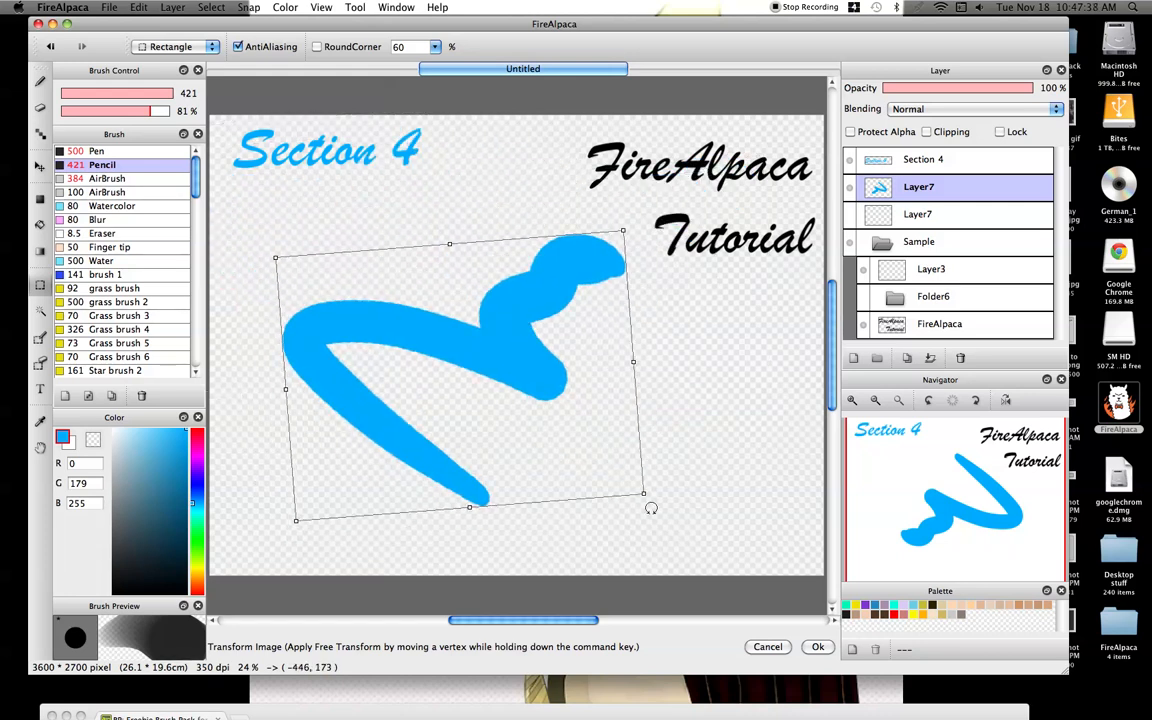
mouse_move(648, 496)
left_mouse_down()
mouse_move(579, 471)
mouse_move(472, 382)
mouse_move(658, 522)
mouse_move(733, 558)
mouse_move(622, 481)
mouse_move(679, 472)
left_mouse_up()
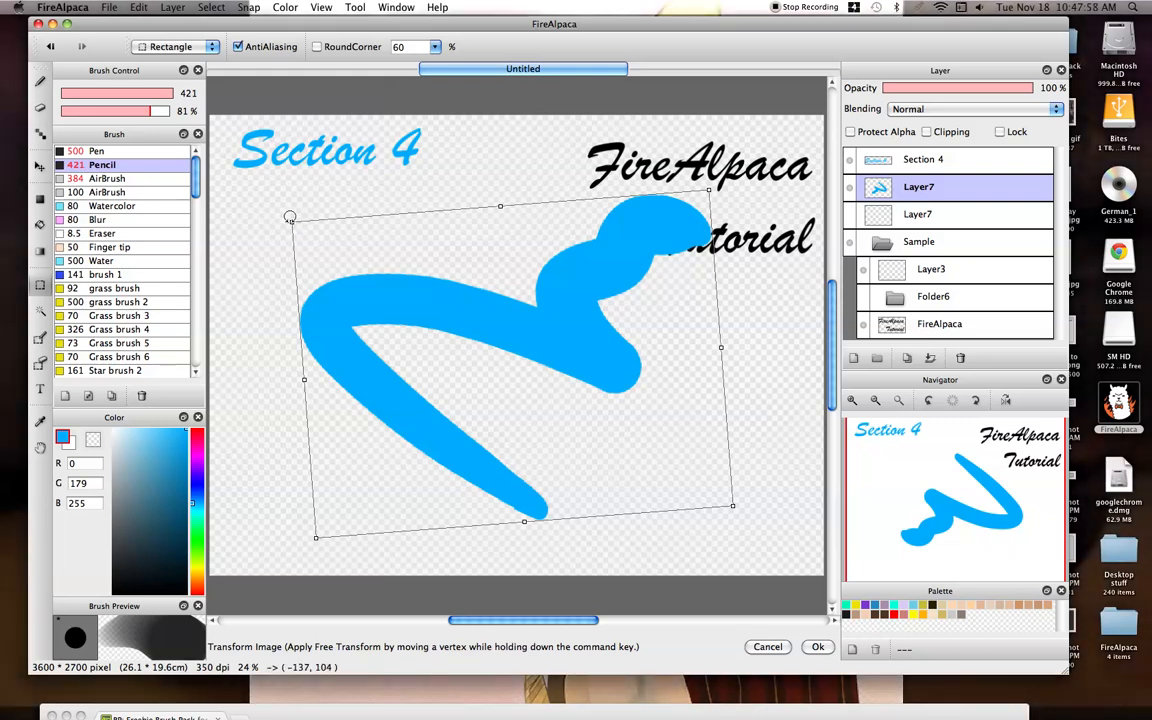
- Distort the stroke by free-transforming its corners into an irregular, narrow shape and apply the transformation
mouse_move(295, 224)
left_mouse_down()
mouse_move(296, 213)
mouse_move(352, 198)
mouse_move(302, 226)
mouse_move(474, 249)
left_mouse_up()
mouse_move(527, 297)
left_mouse_down()
mouse_move(607, 373)
mouse_move(630, 442)
mouse_move(664, 479)
mouse_move(403, 258)
left_mouse_up()
mouse_move(317, 534)
left_mouse_down()
mouse_move(419, 499)
mouse_move(383, 468)
mouse_move(317, 491)
mouse_move(396, 488)
mouse_move(328, 528)
mouse_move(532, 417)
mouse_move(590, 322)
mouse_move(560, 319)
left_mouse_up()
mouse_move(715, 194)
left_mouse_down()
mouse_move(707, 189)
mouse_move(779, 301)
mouse_move(796, 192)
left_mouse_up()
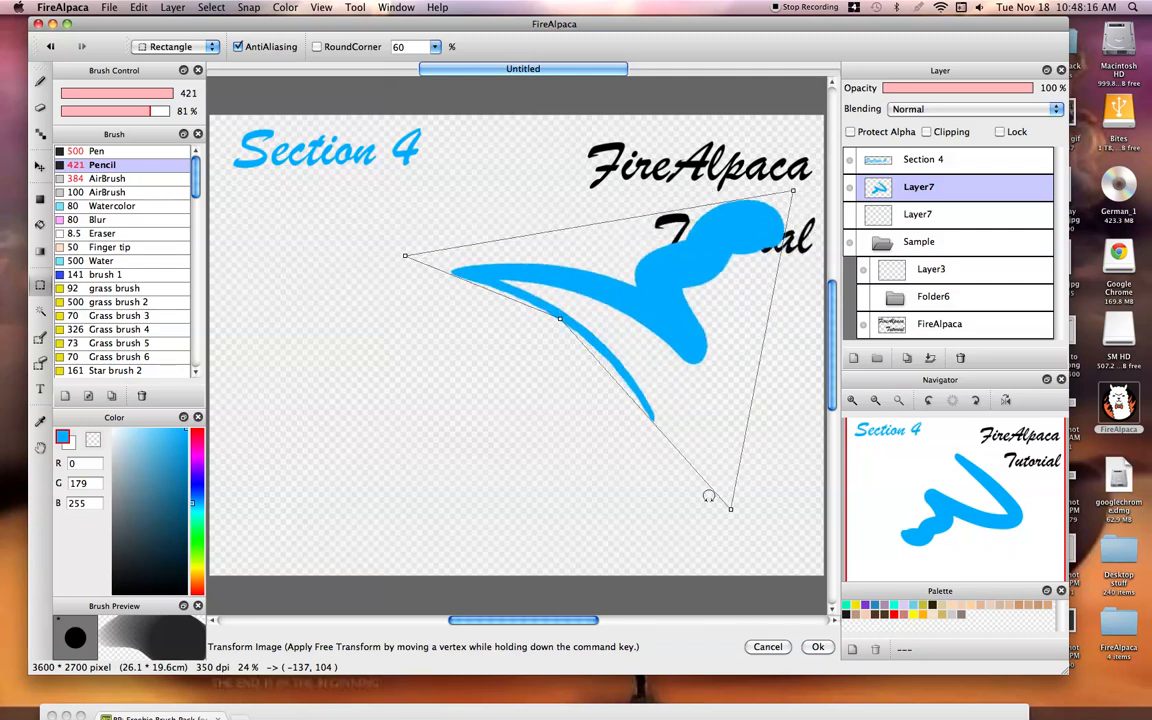
left_click_drag(733, 512, 713, 454)
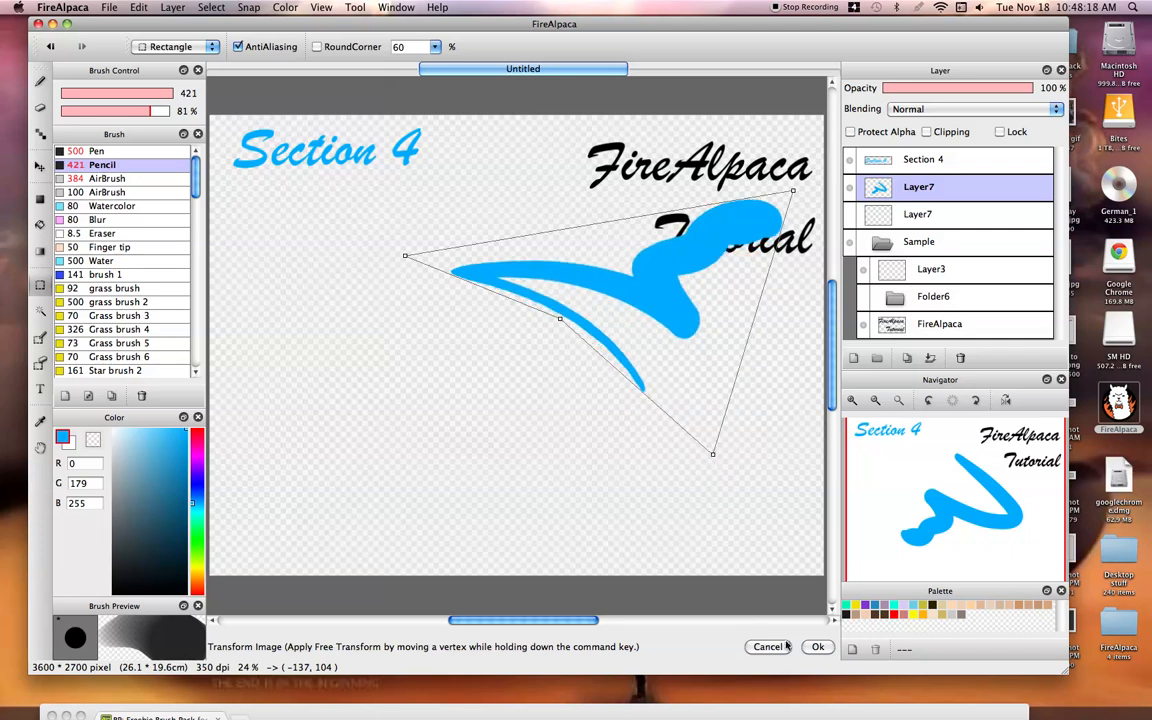
left_click(817, 647)
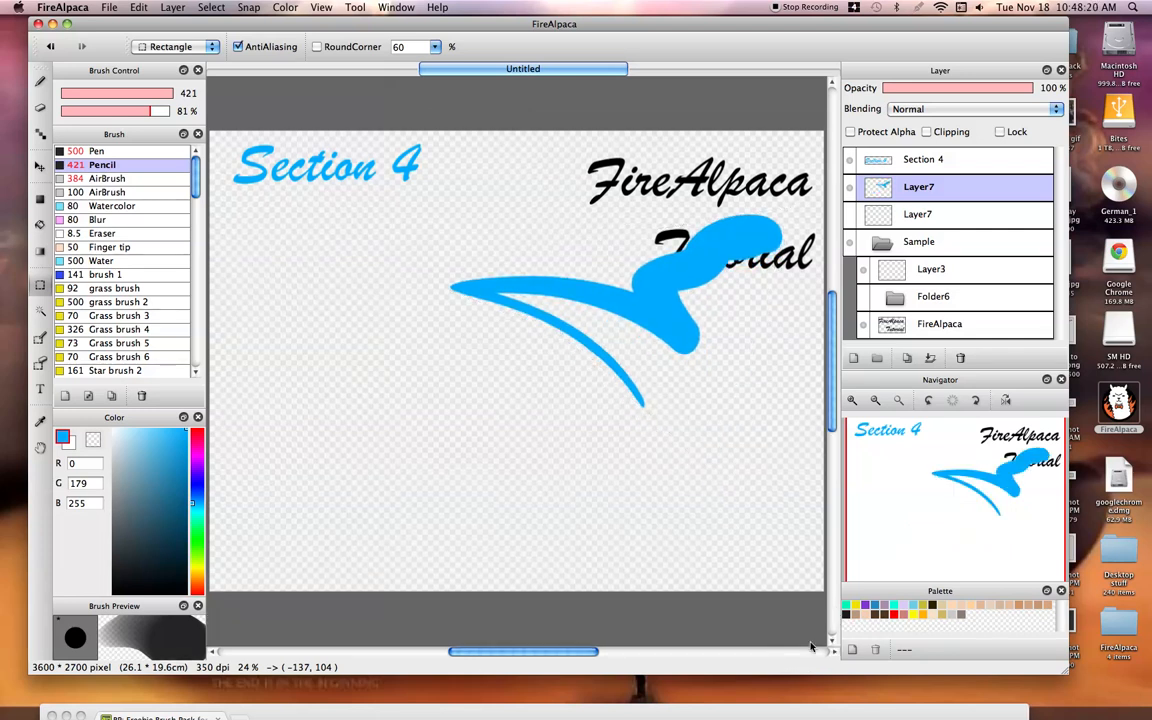
- Move the distorted stroke down and left off the Tutorial lettering and inspect its edges up close
left_click(40, 166)
left_click_drag(655, 311, 480, 389)
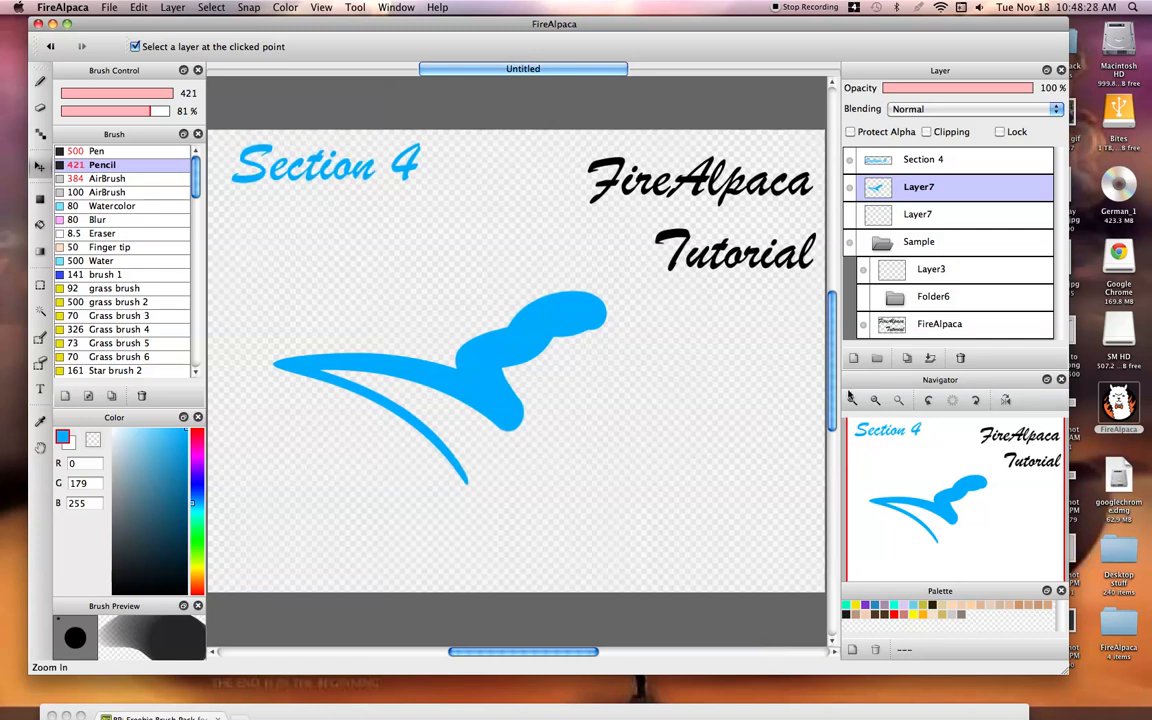
left_click(851, 401)
left_click(851, 401)
left_click(852, 401)
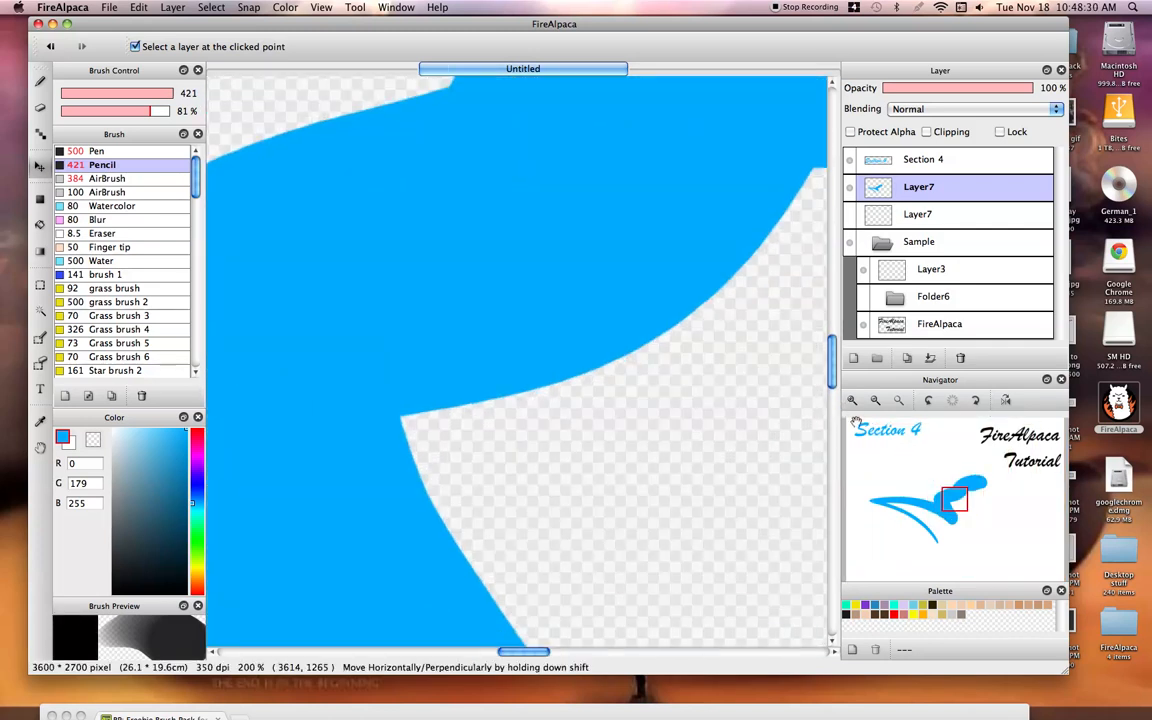
left_click(856, 403)
left_click(856, 403)
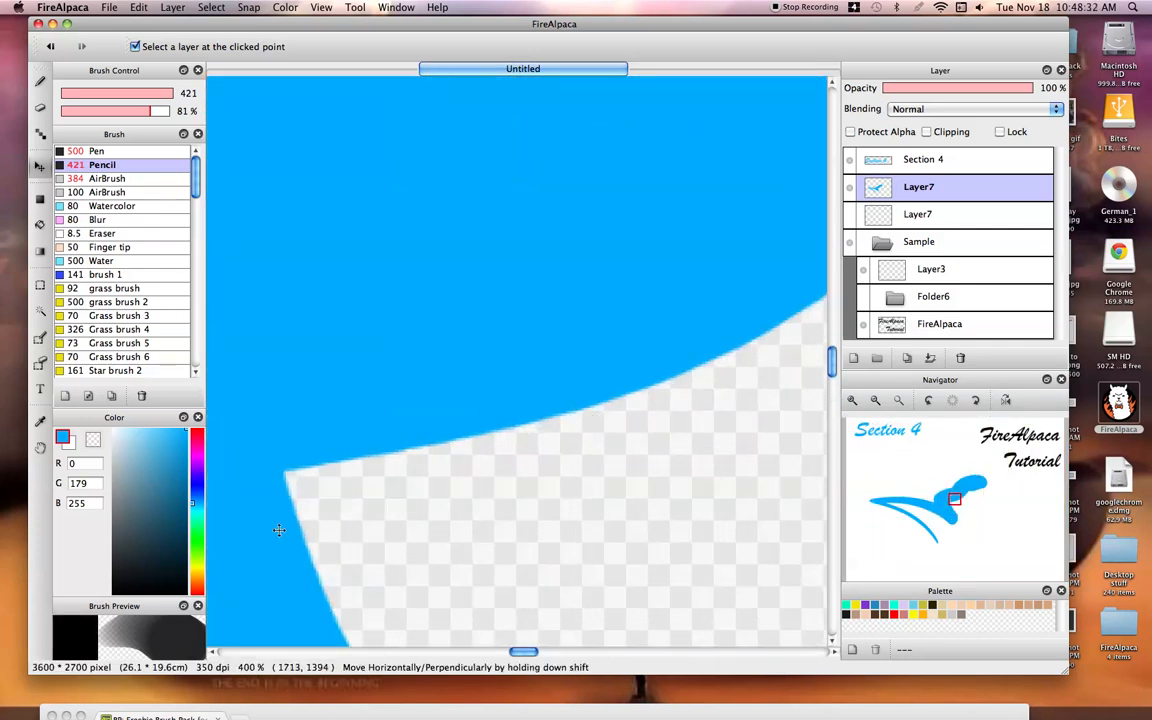
left_click(898, 401)
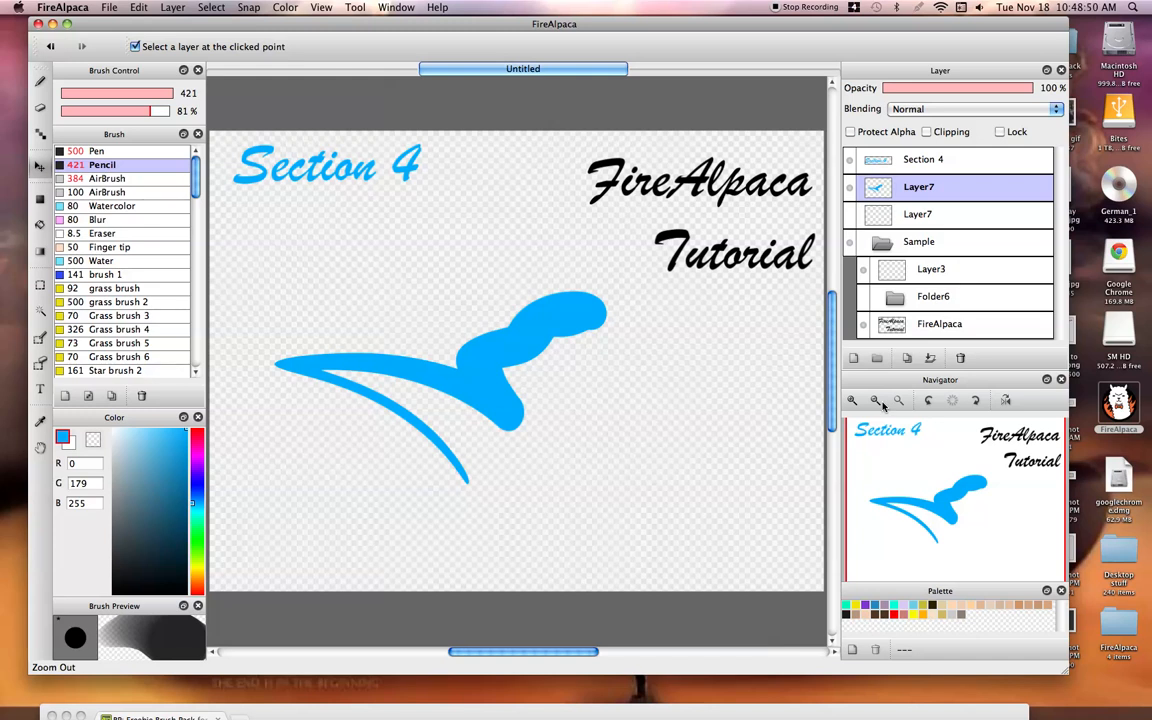
- Turn on Curve snap and save the curve guide as a snap named Untitled
left_click(252, 8)
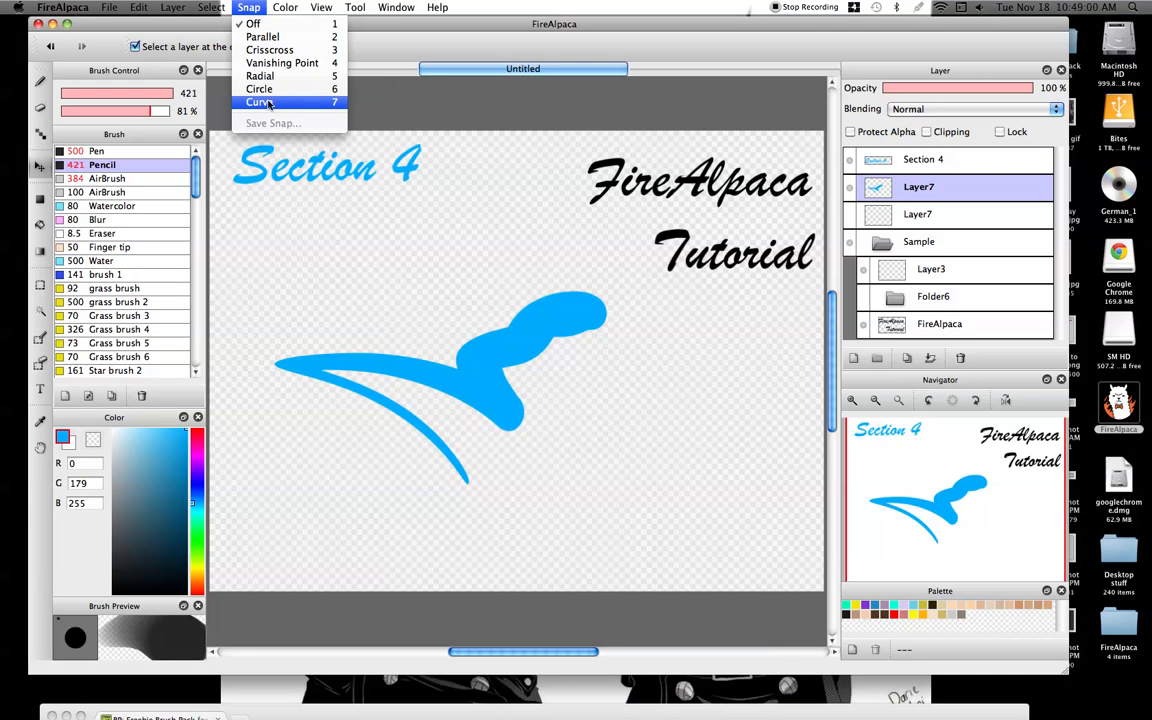
left_click(282, 103)
left_click(211, 7)
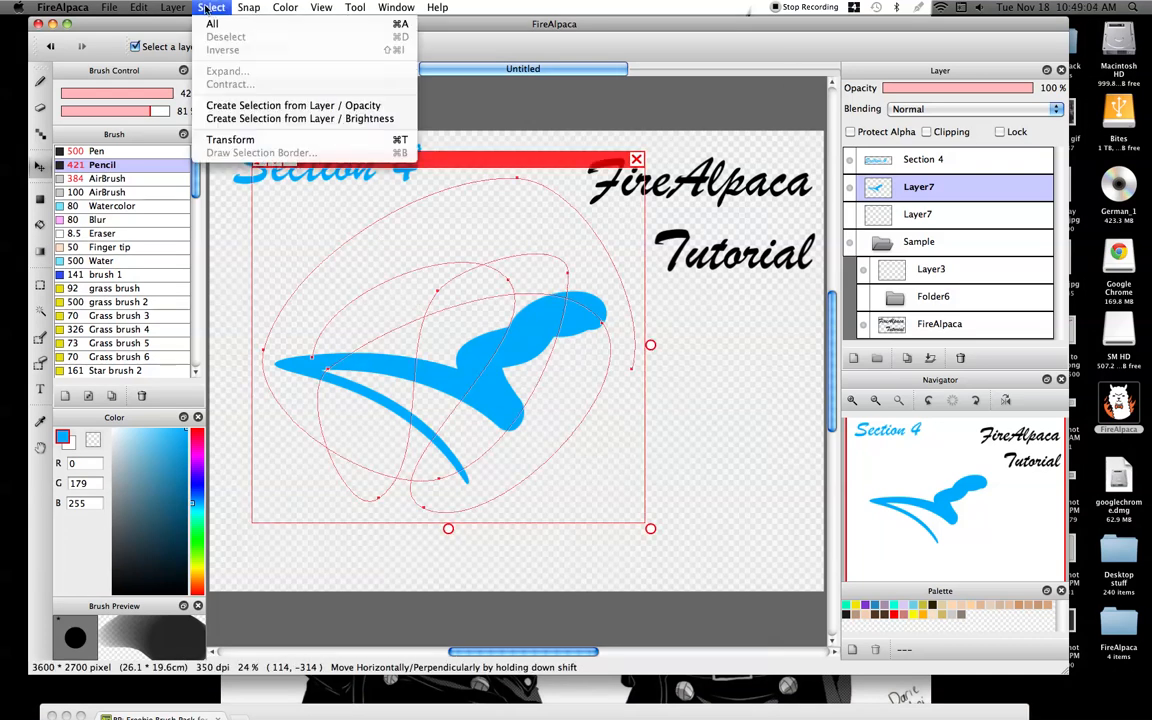
mouse_move(248, 7)
left_click(273, 123)
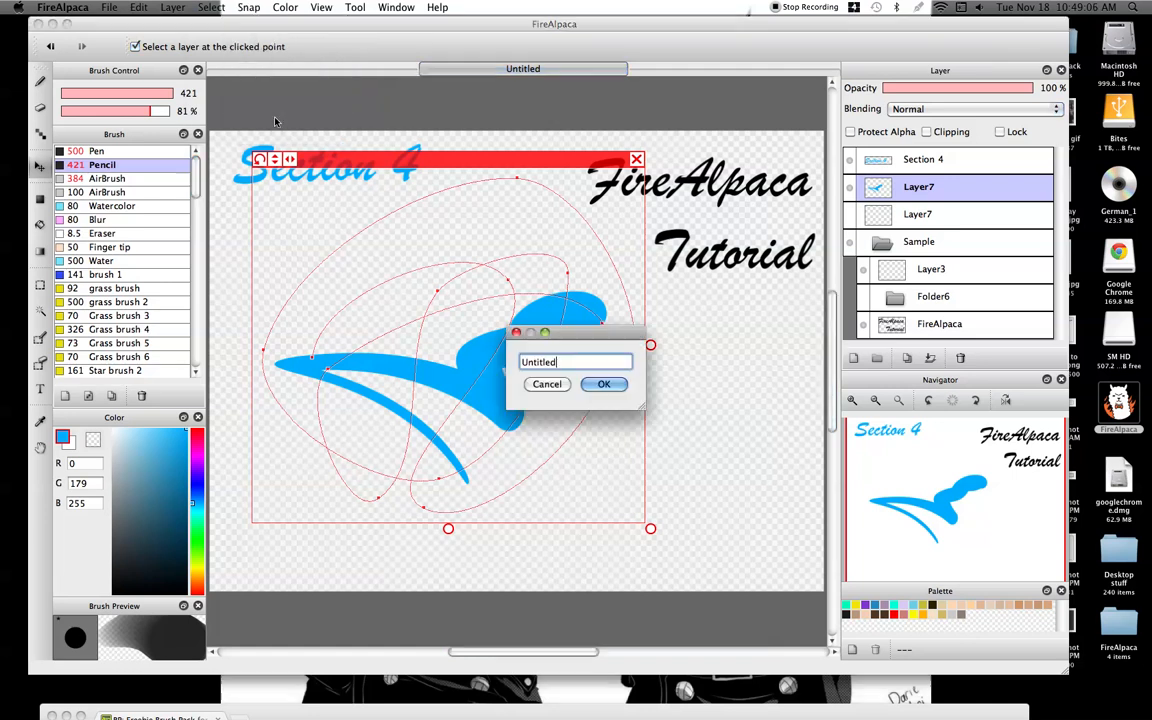
left_click(598, 385)
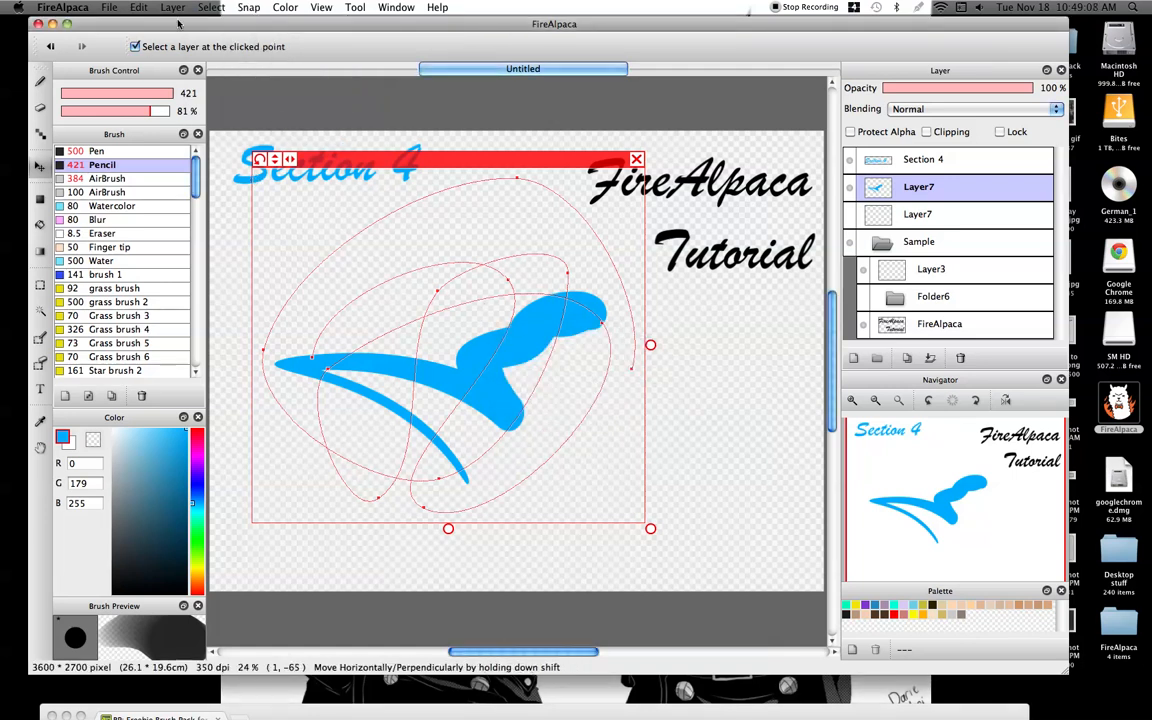
- Review the saved snap entry and close the curve guide on the canvas
left_click(249, 8)
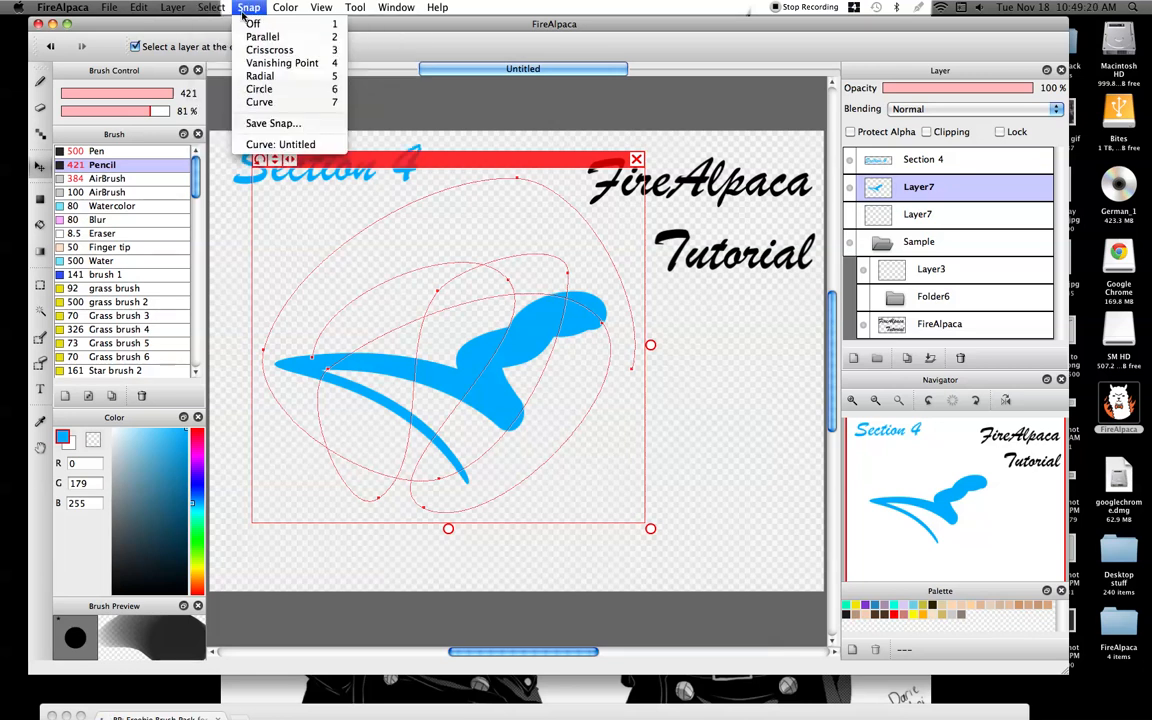
left_click(396, 109)
left_click(637, 160)
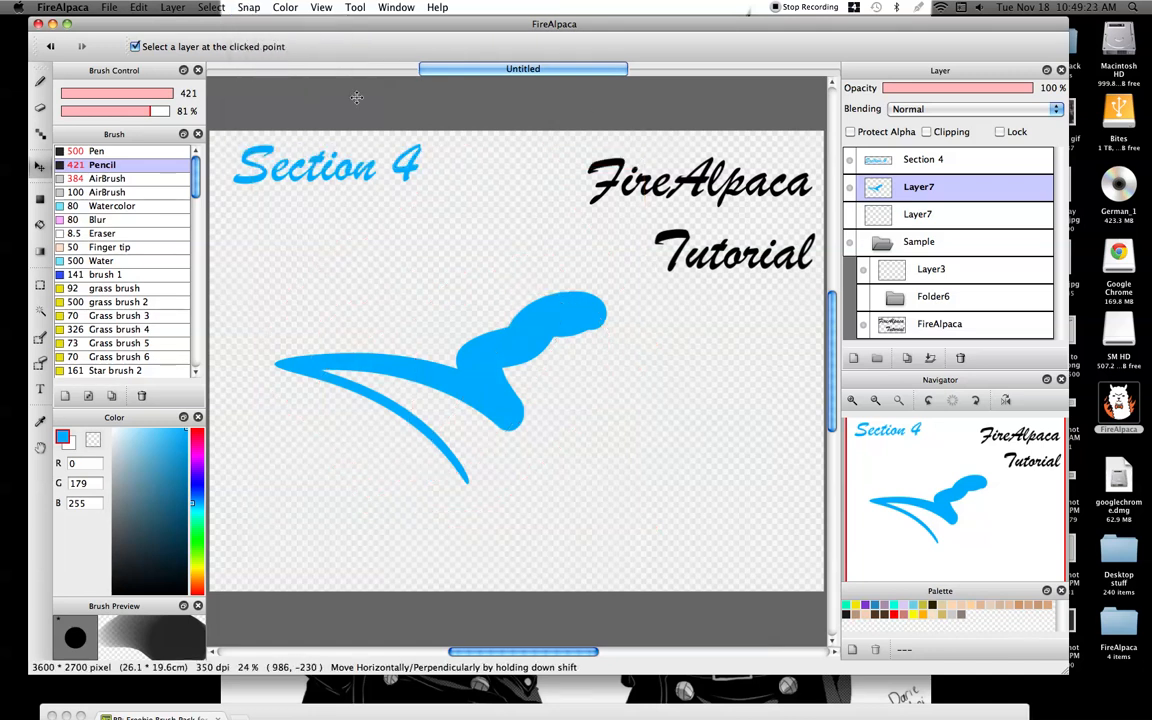
- Swap the foreground and background colors, and initialize them to the default black and white
left_click(284, 7)
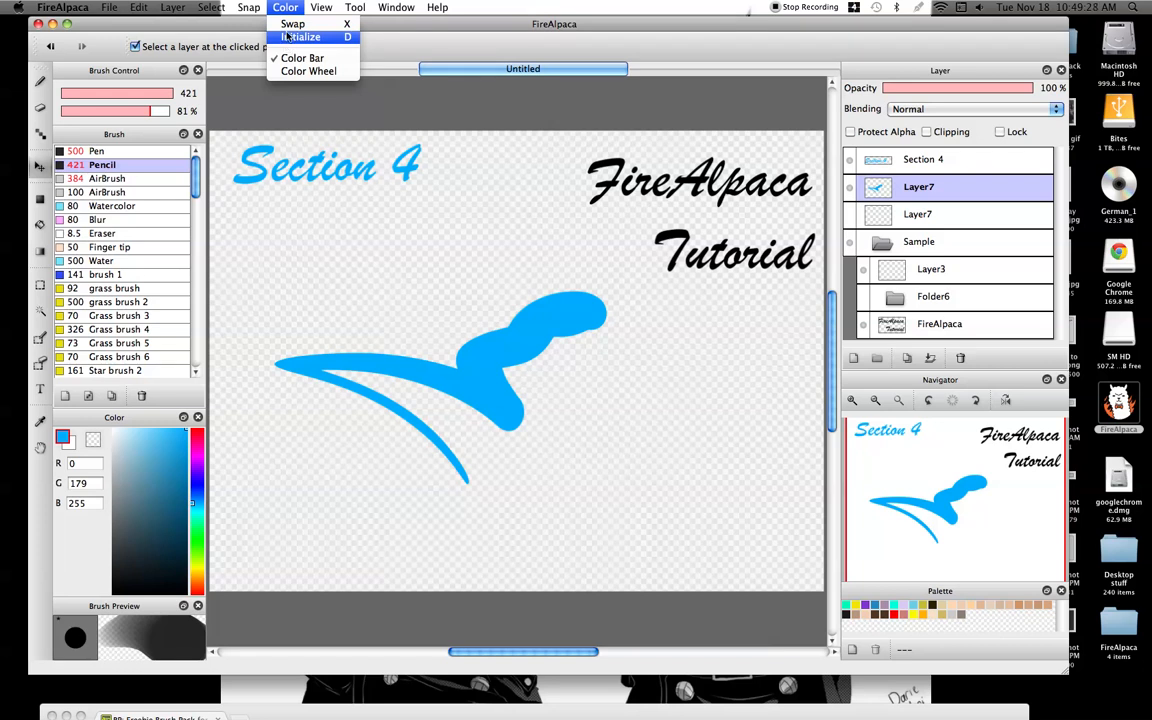
left_click(289, 25)
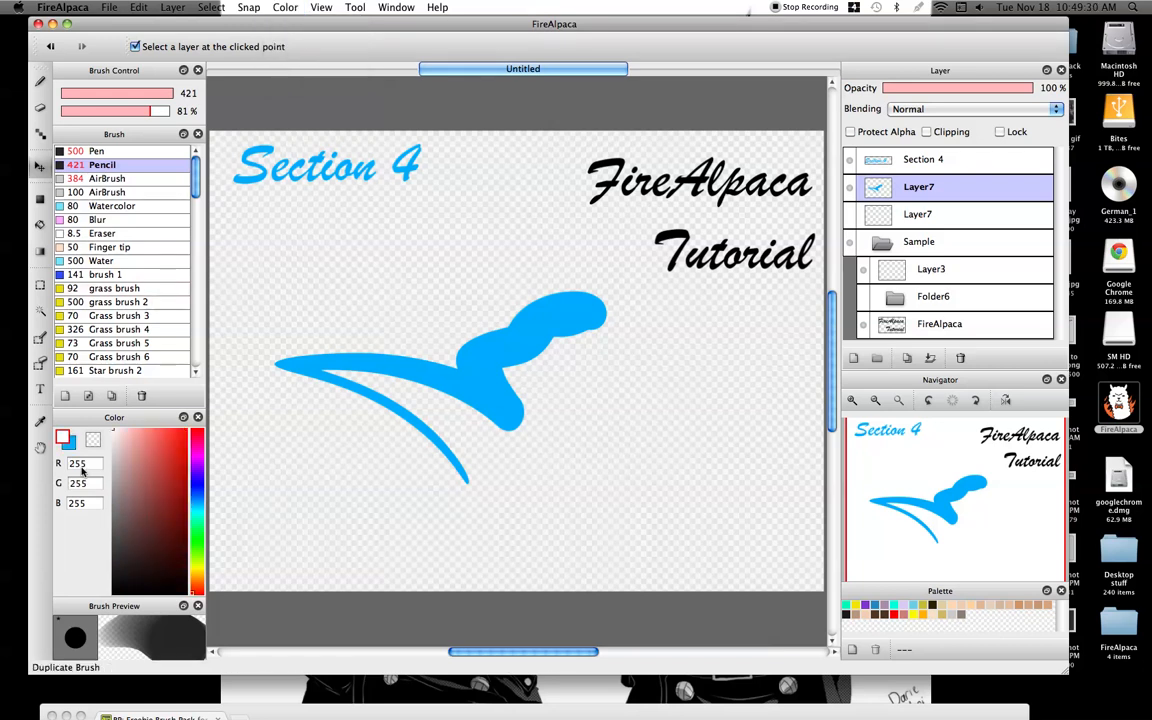
left_click(289, 8)
left_click(275, 28)
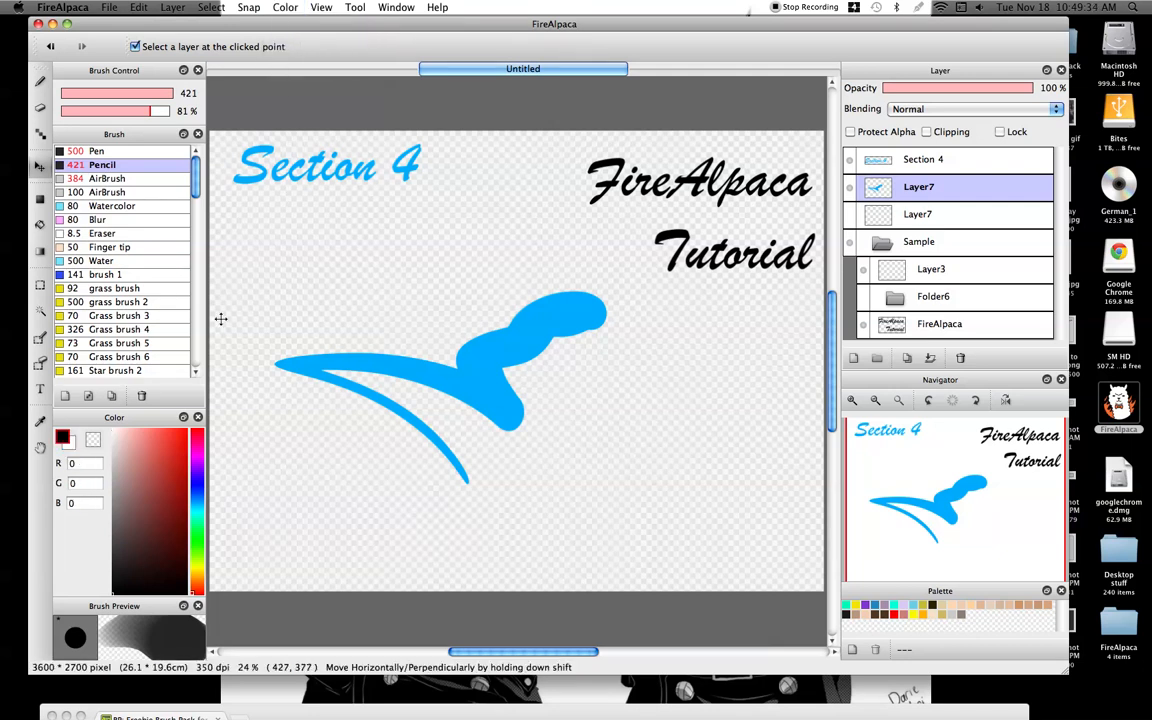
- Show the grid over the canvas and hide it again
left_click(277, 9)
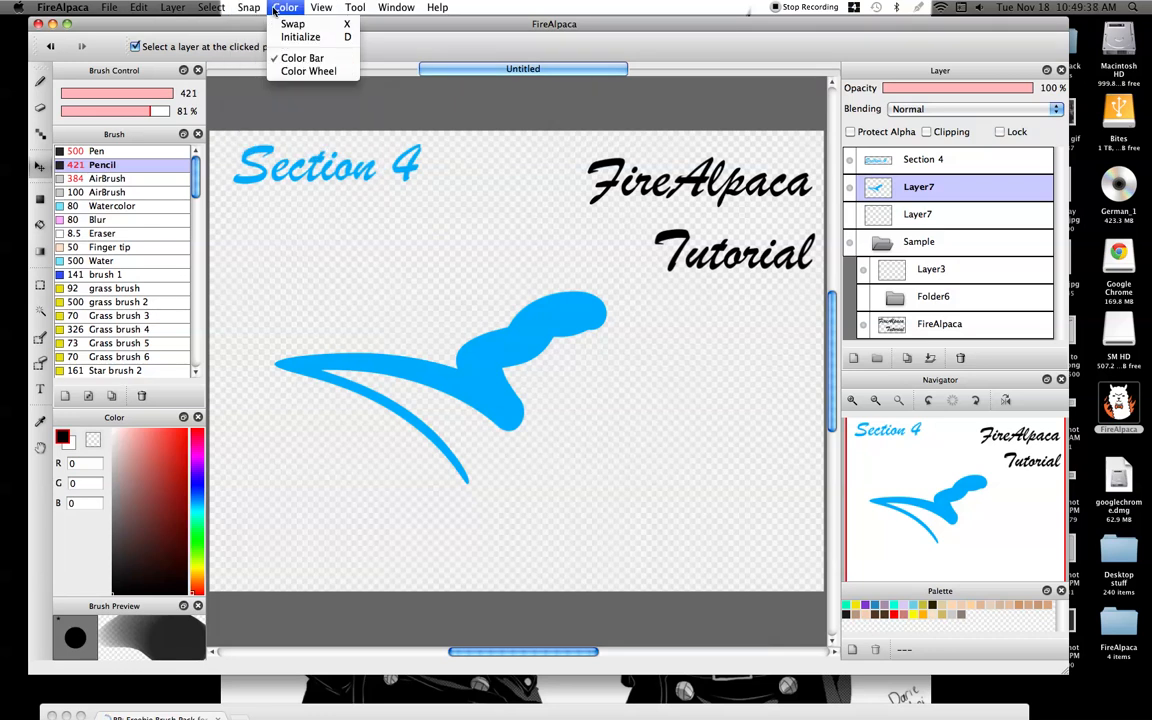
mouse_move(322, 10)
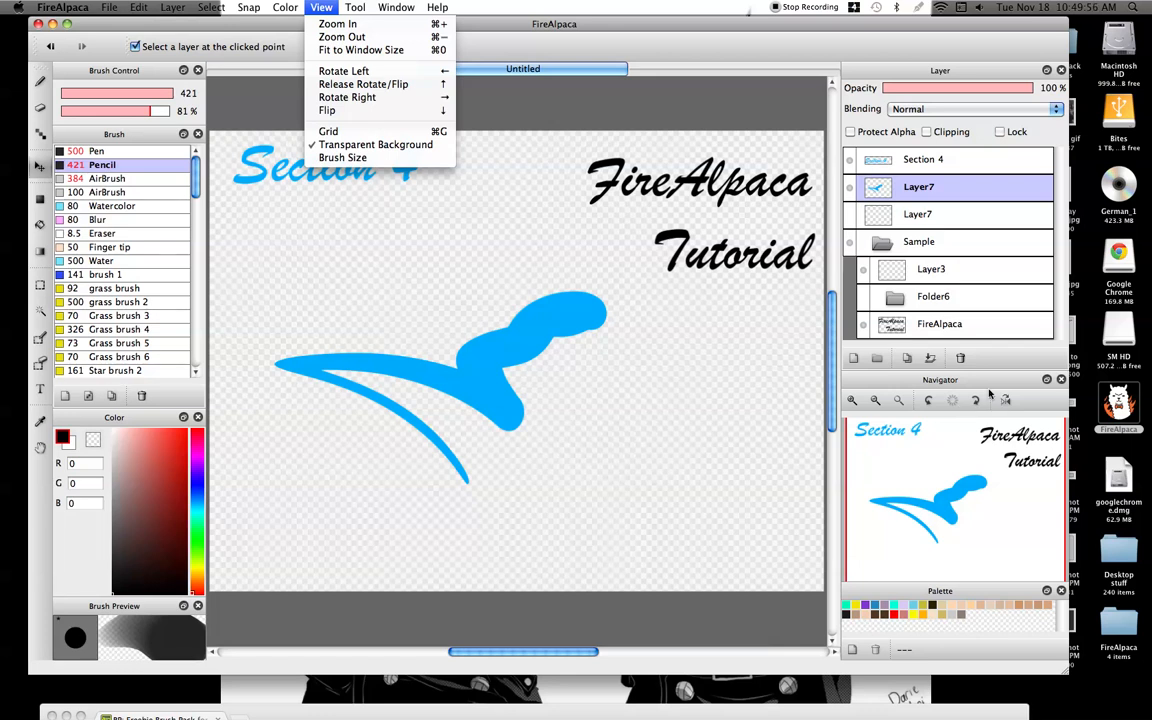
left_click(344, 134)
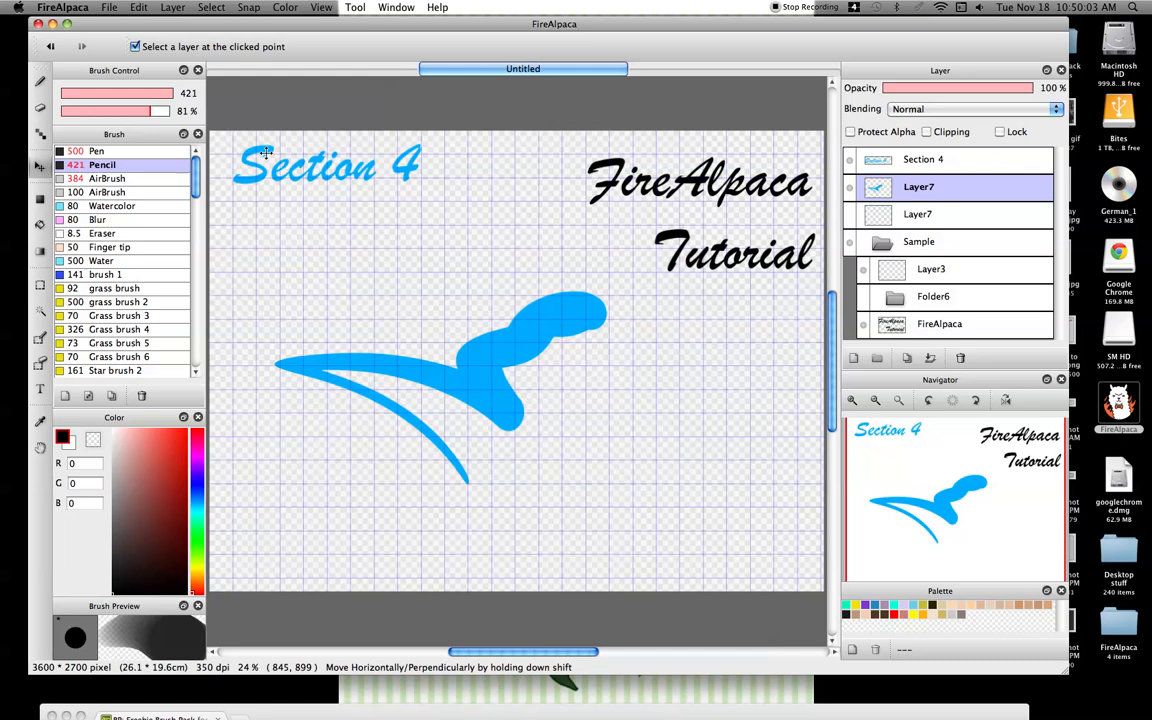
left_click(285, 7)
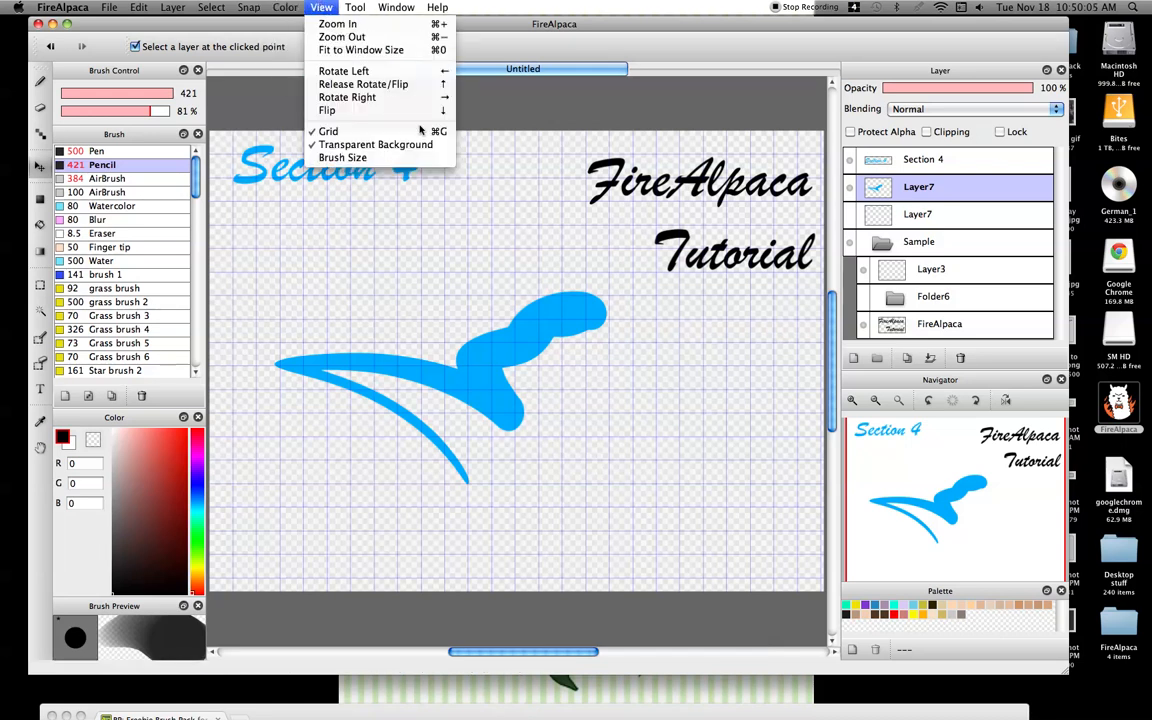
left_click(345, 131)
- Turn on the Brush Size display and paint a thick black test stroke above the blue shape with the Brush tool
left_click(321, 7)
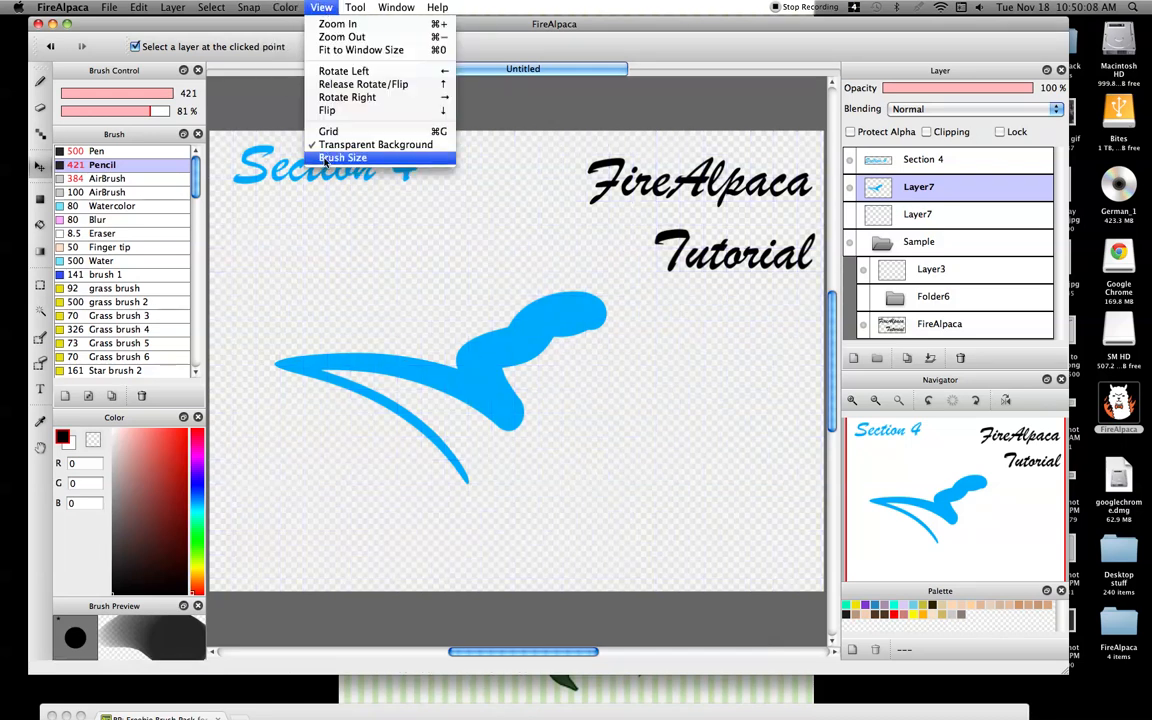
left_click(325, 158)
left_click(40, 81)
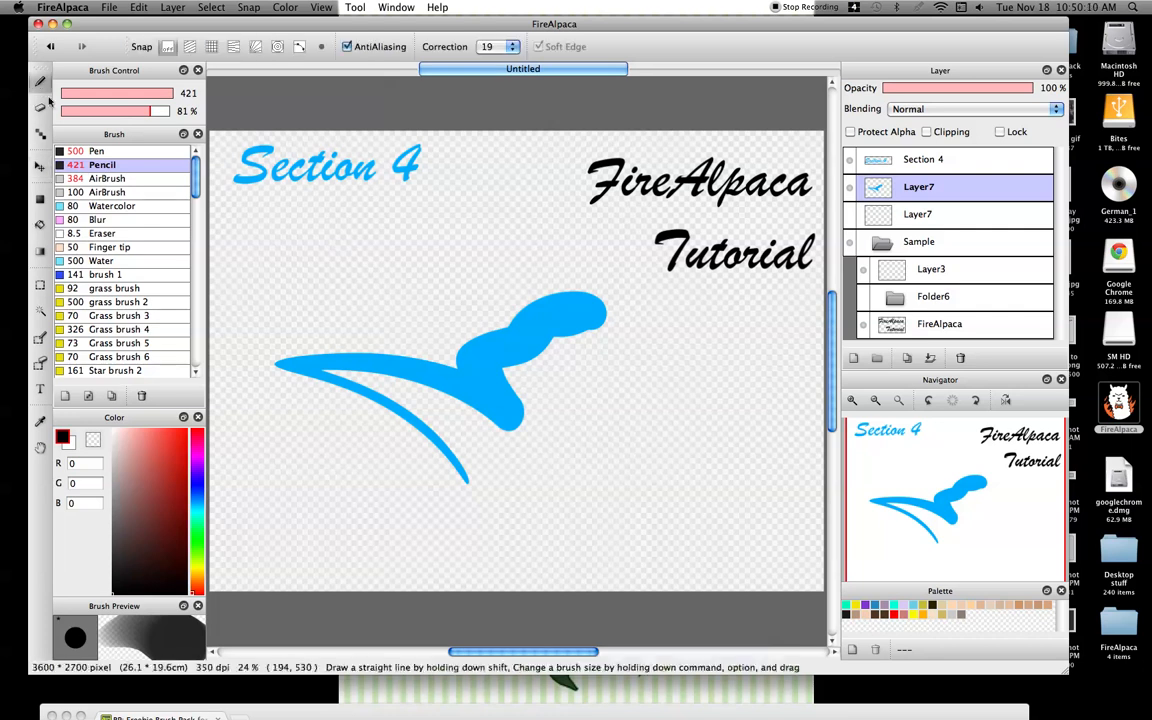
mouse_move(436, 290)
left_mouse_down()
mouse_move(383, 288)
mouse_move(325, 304)
mouse_move(304, 278)
left_mouse_up()
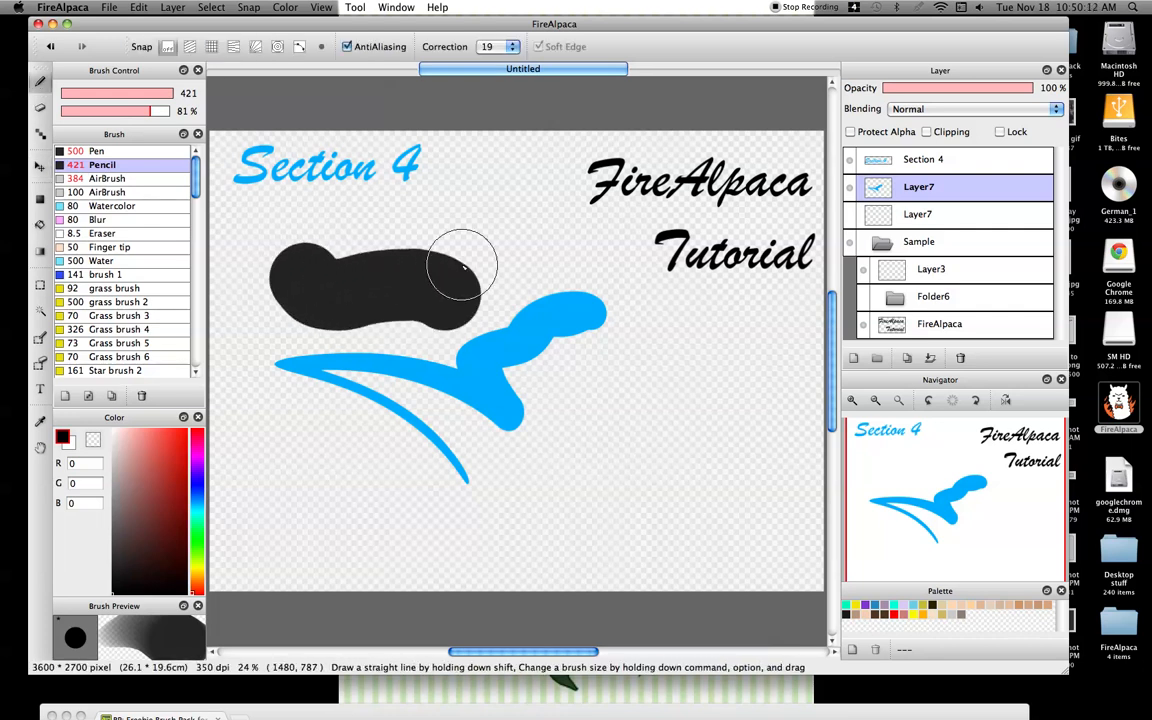
- Undo the black test stroke and turn off the Brush Size display
left_click(49, 47)
left_click(285, 7)
mouse_move(321, 7)
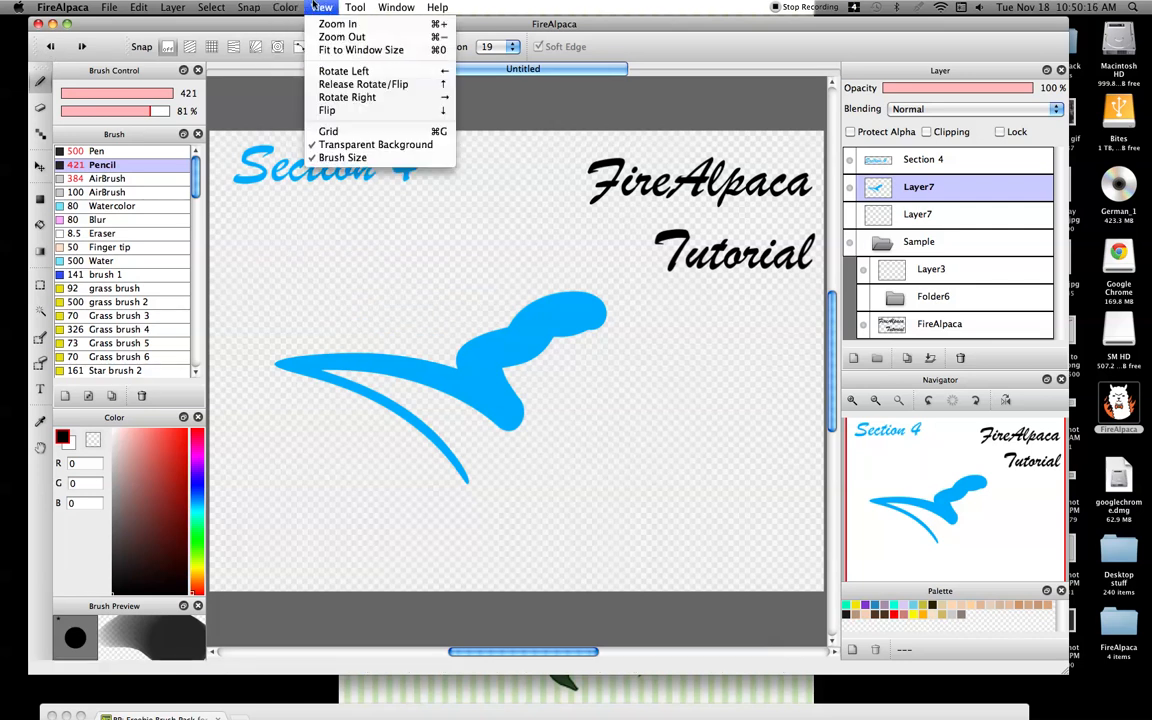
left_click(338, 160)
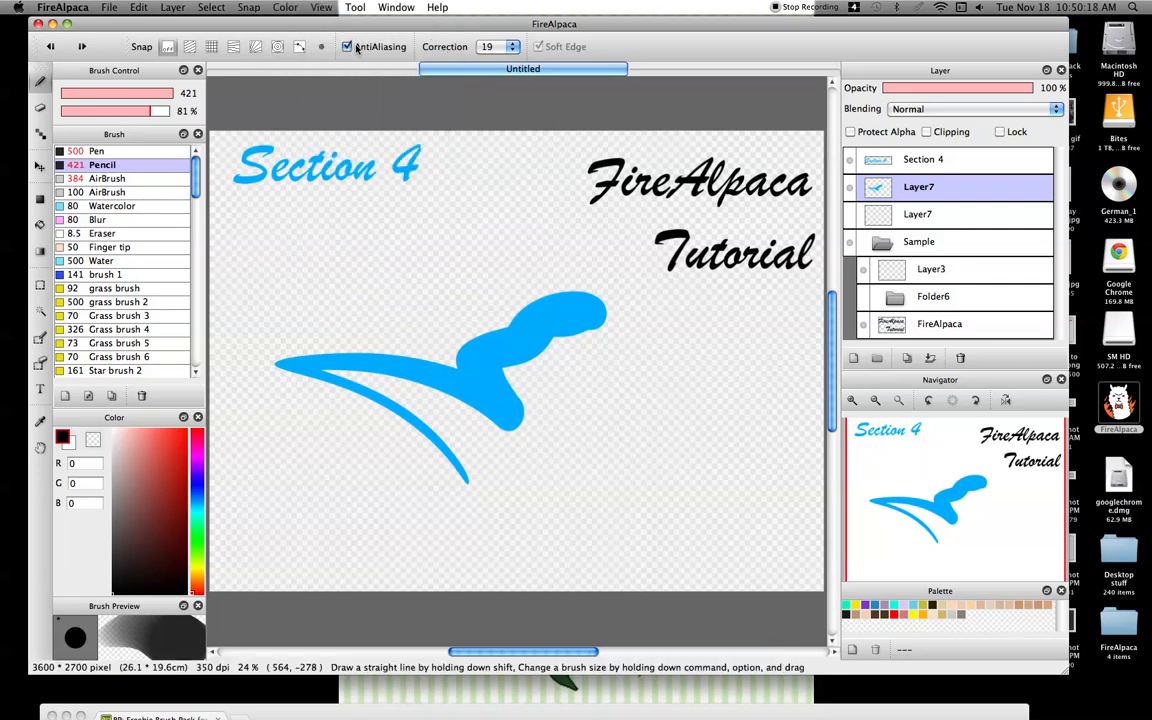
left_click(353, 7)
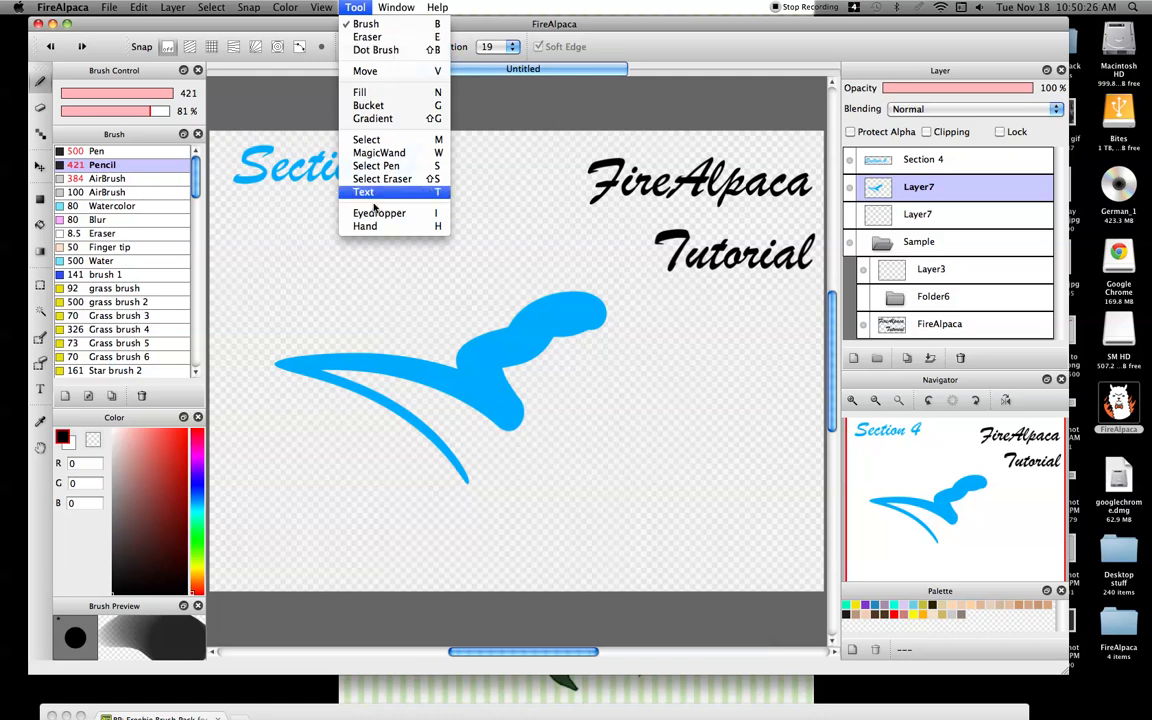
left_click(355, 8)
left_click(396, 8)
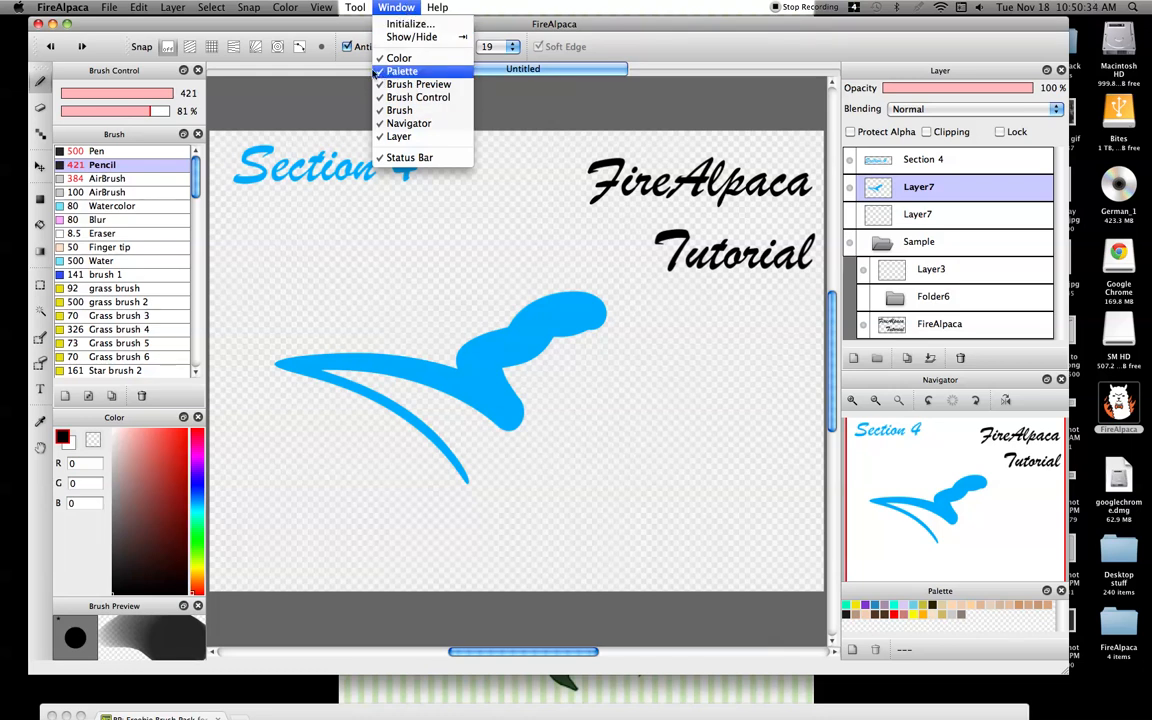
left_click(286, 127)
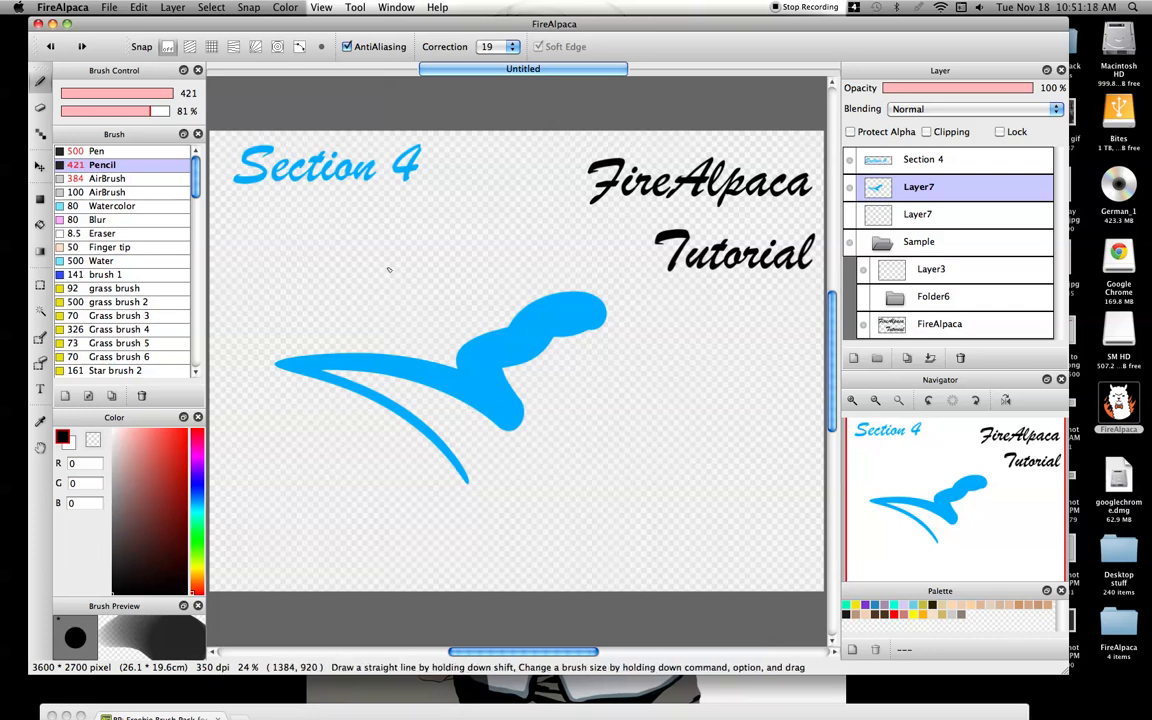
- Select the Section 4 text layer and activate the Text tool
left_click(876, 164)
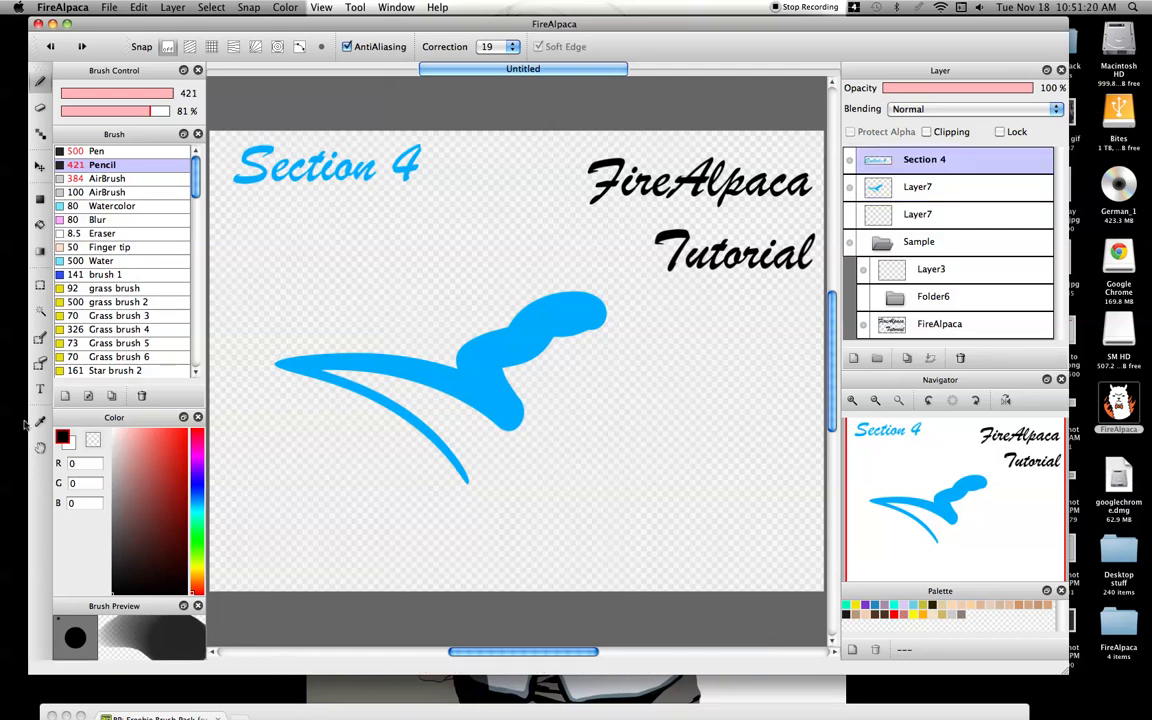
left_click(40, 389)
left_click(404, 168)
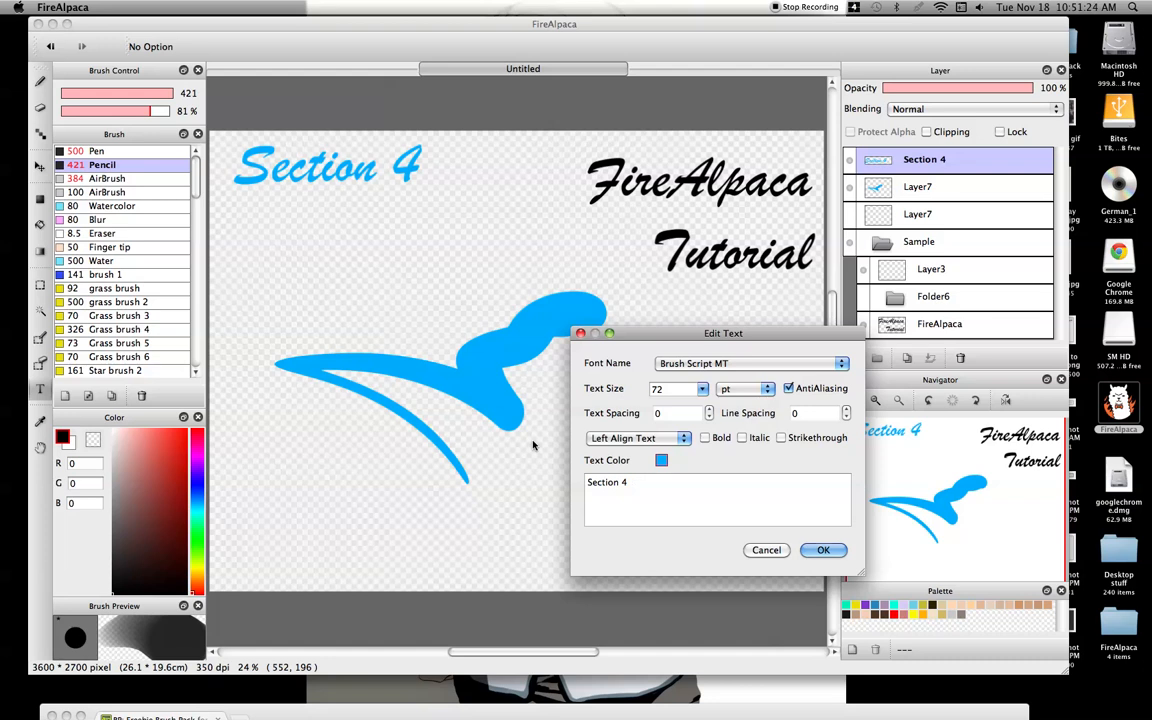
key("BackSpace")
key("BackSpace")
key("BackSpace")
key("BackSpace")
key("BackSpace")
key("BackSpace")
key("BackSpace")
key("BackSpace")
key("BackSpace")
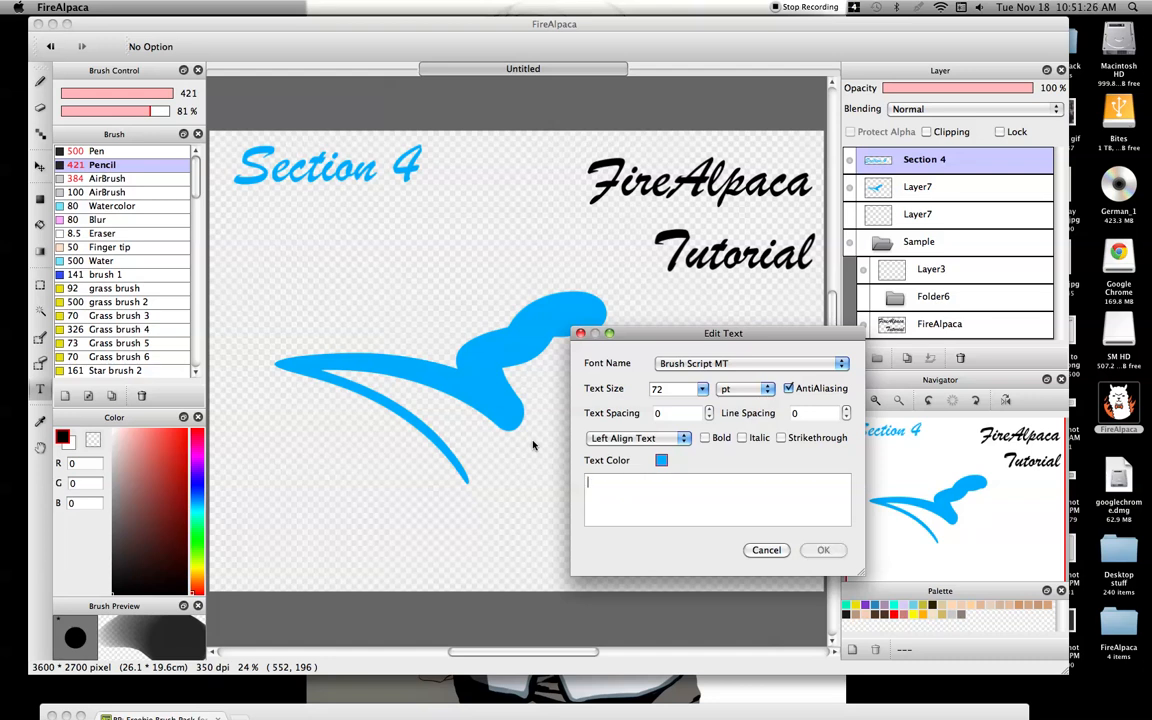
left_click(766, 550)
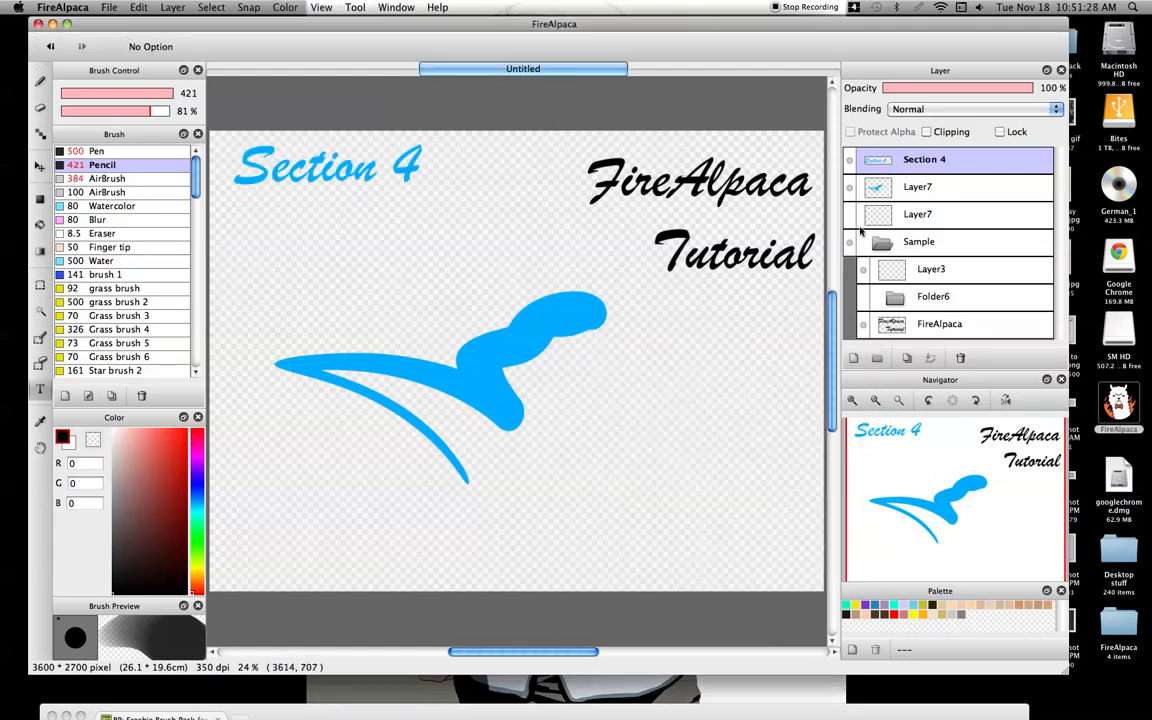
- Delete the Section 4 text layer and move the FireAlpaca Tutorial lettering left to the upper middle of the canvas
left_click(960, 357)
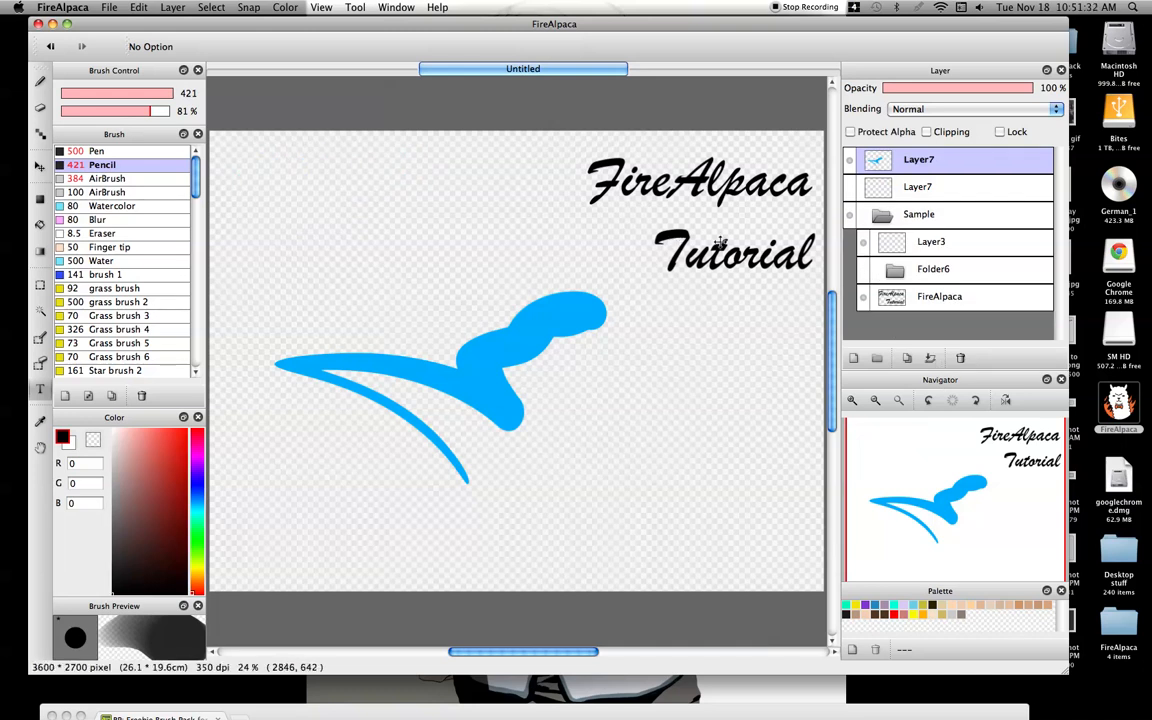
left_click_drag(652, 179, 434, 183)
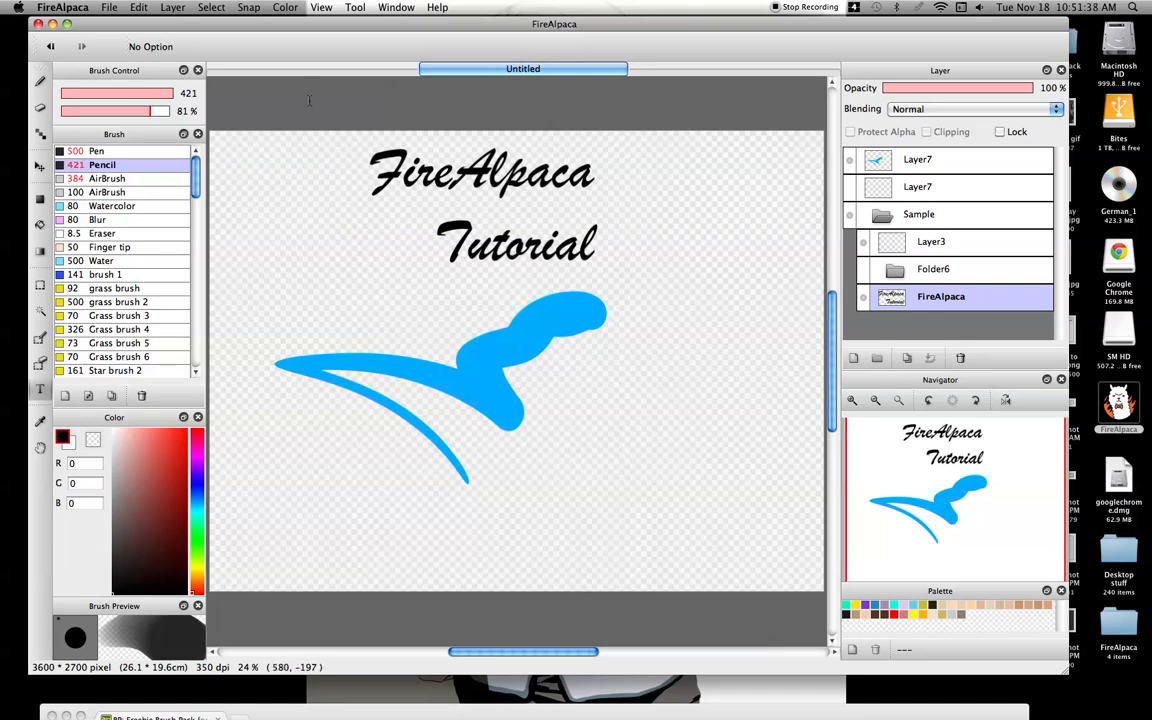
- Save the image to the Desktop as Example in FireAlpaca (*.mdp) format, reviewing the available file types and save locations
left_click(70, 8)
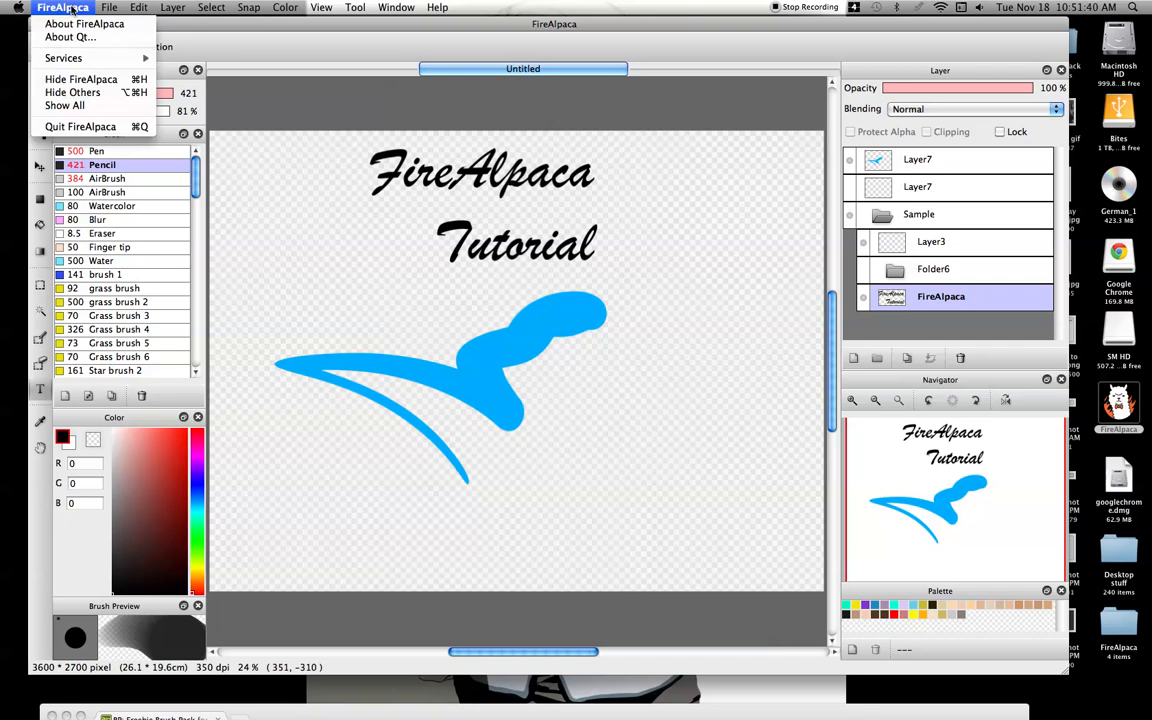
mouse_move(108, 8)
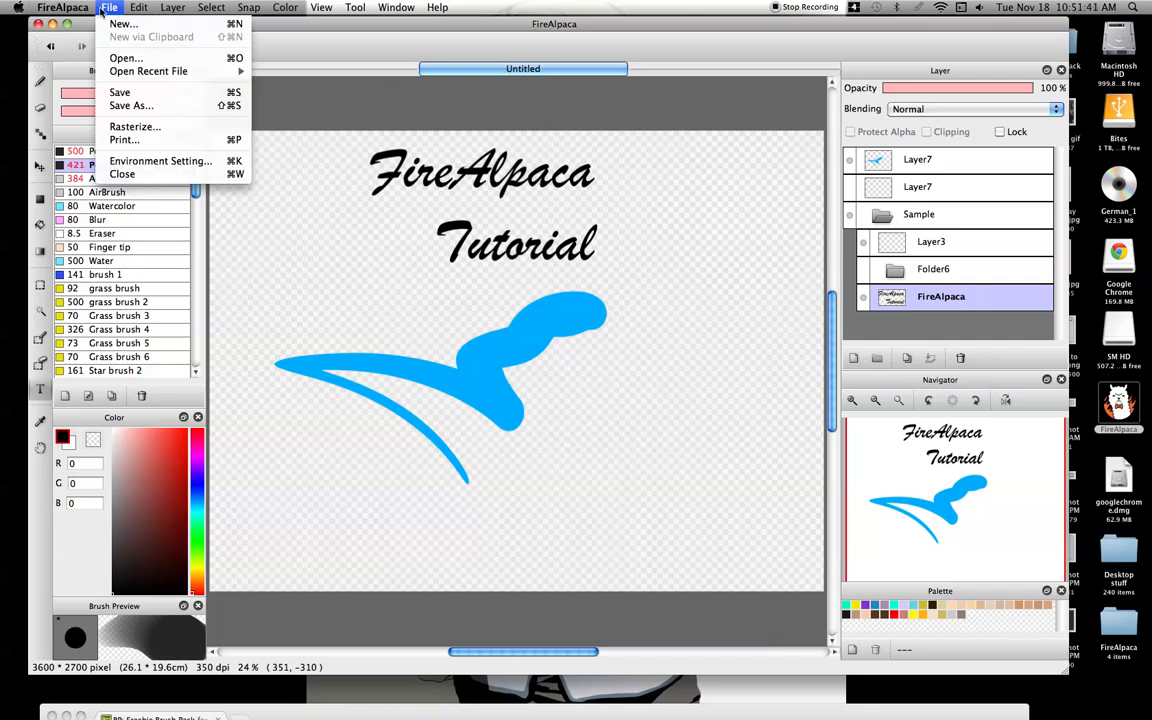
left_click(135, 93)
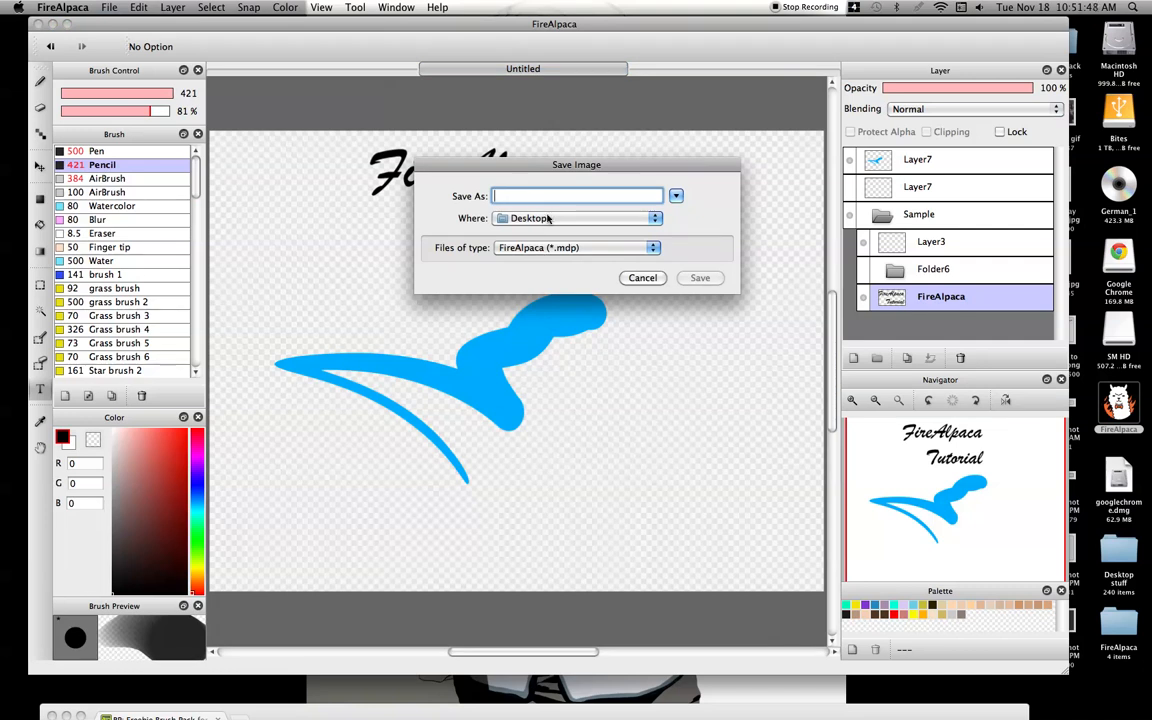
type("Example")
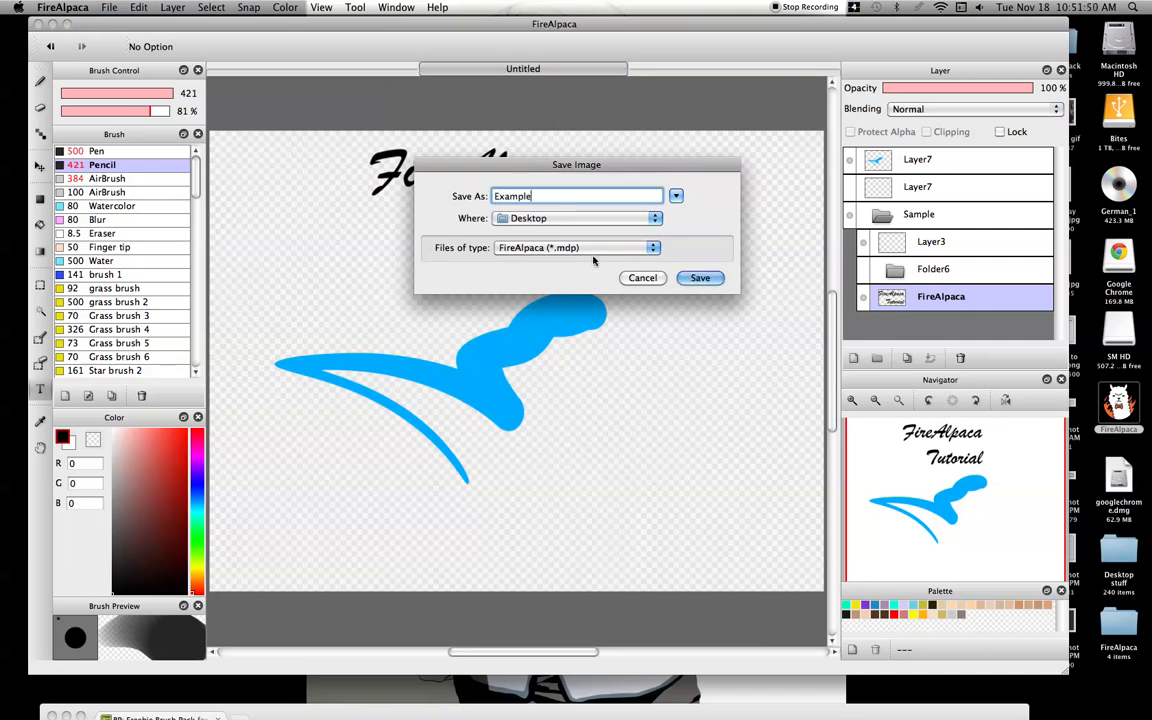
left_click(598, 246)
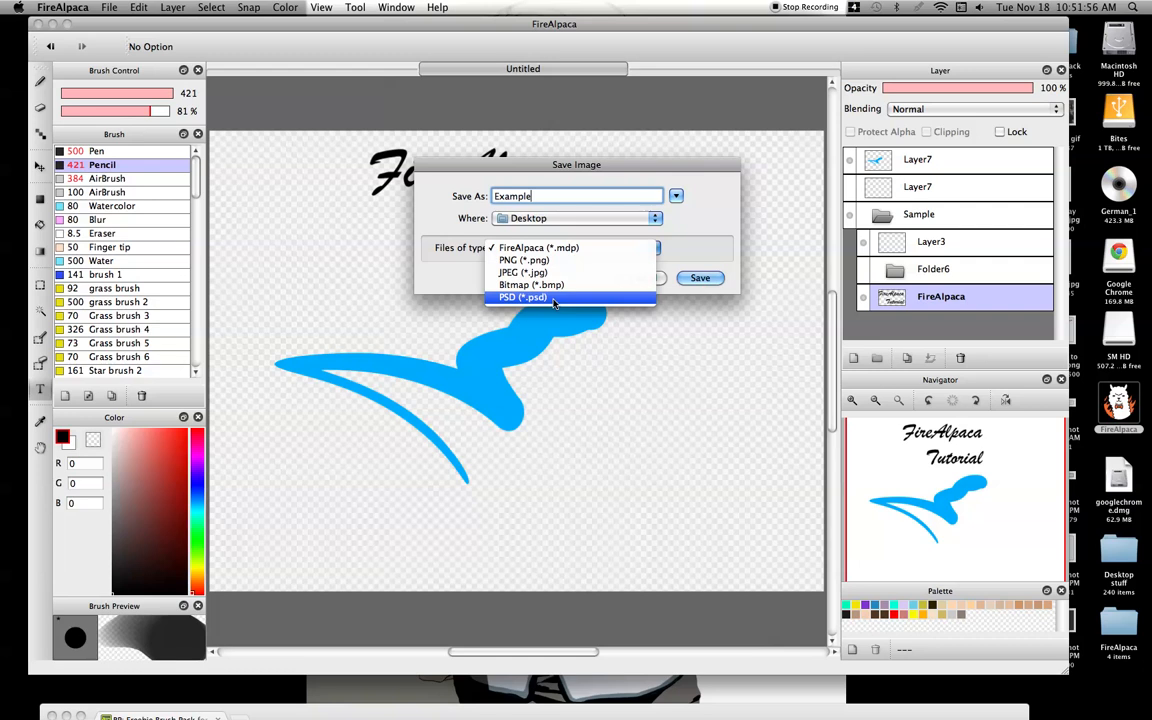
left_click(672, 241)
left_click(646, 222)
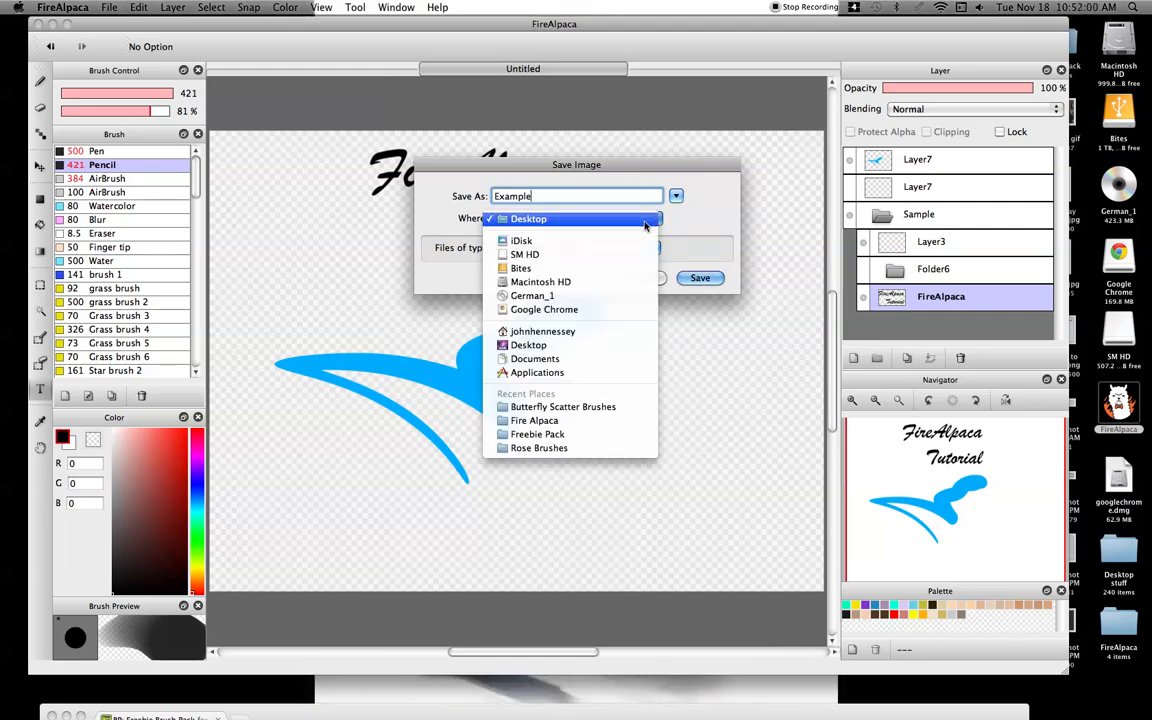
left_click(727, 221)
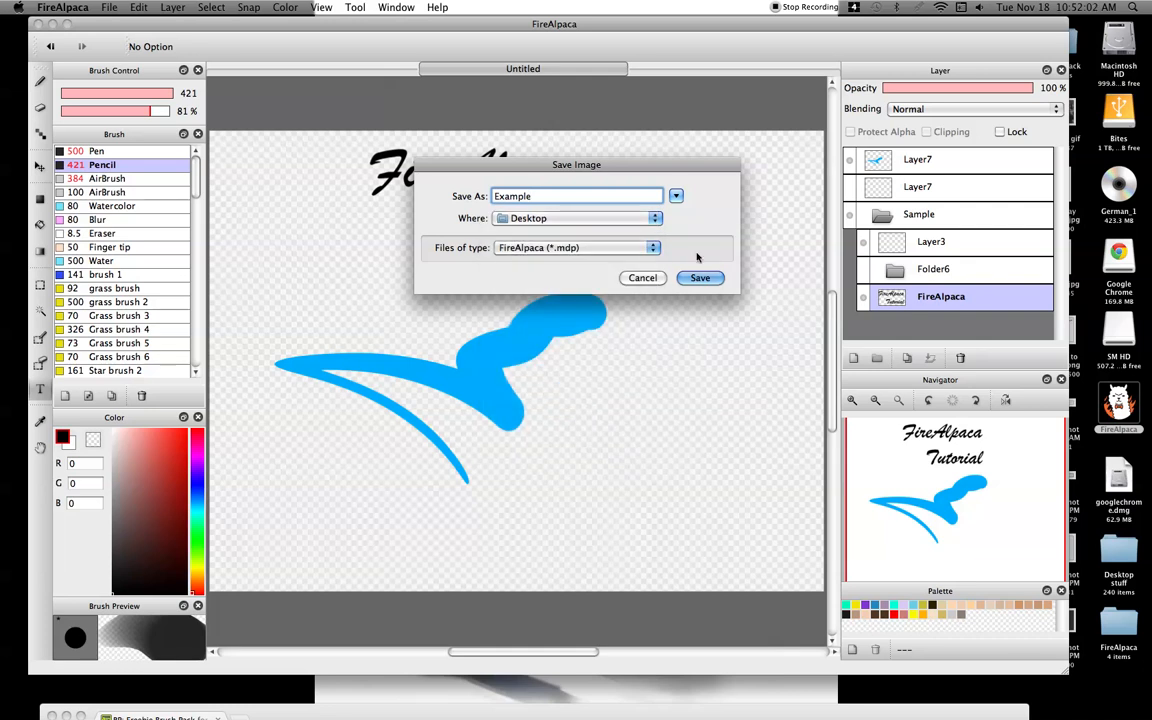
left_click(699, 278)
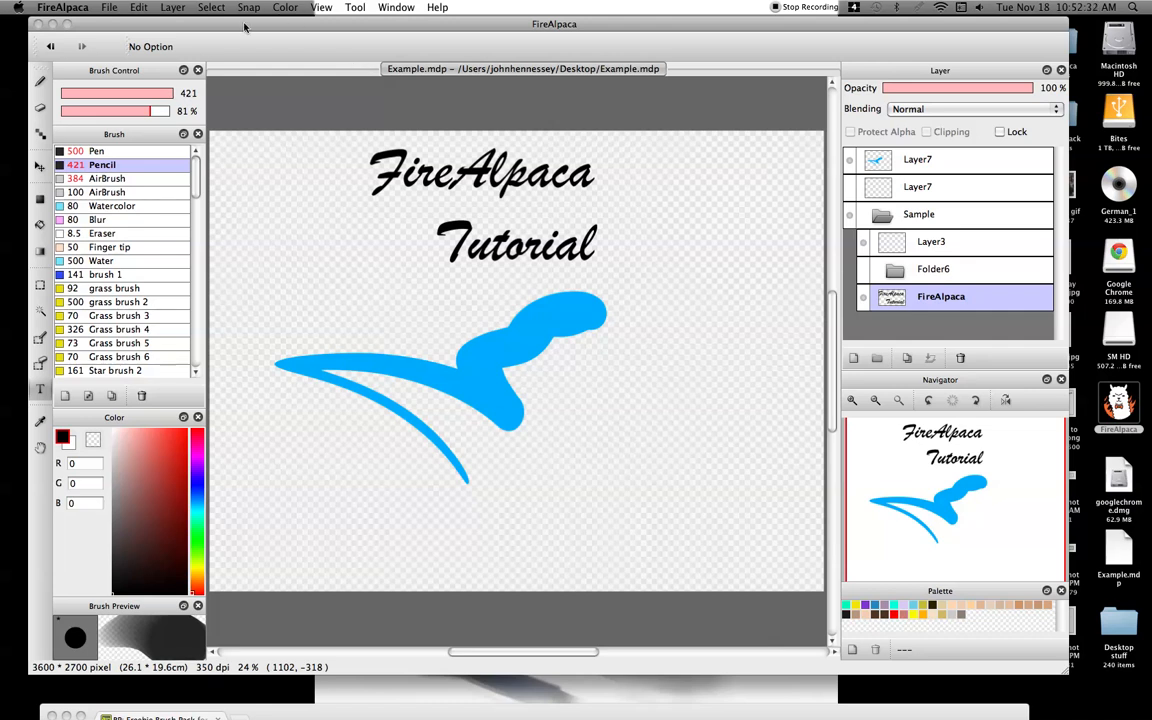
- Save a copy of the image to the Desktop as Example in PNG (*.png) format without layers, using the Transparent PNG setting
left_click(108, 9)
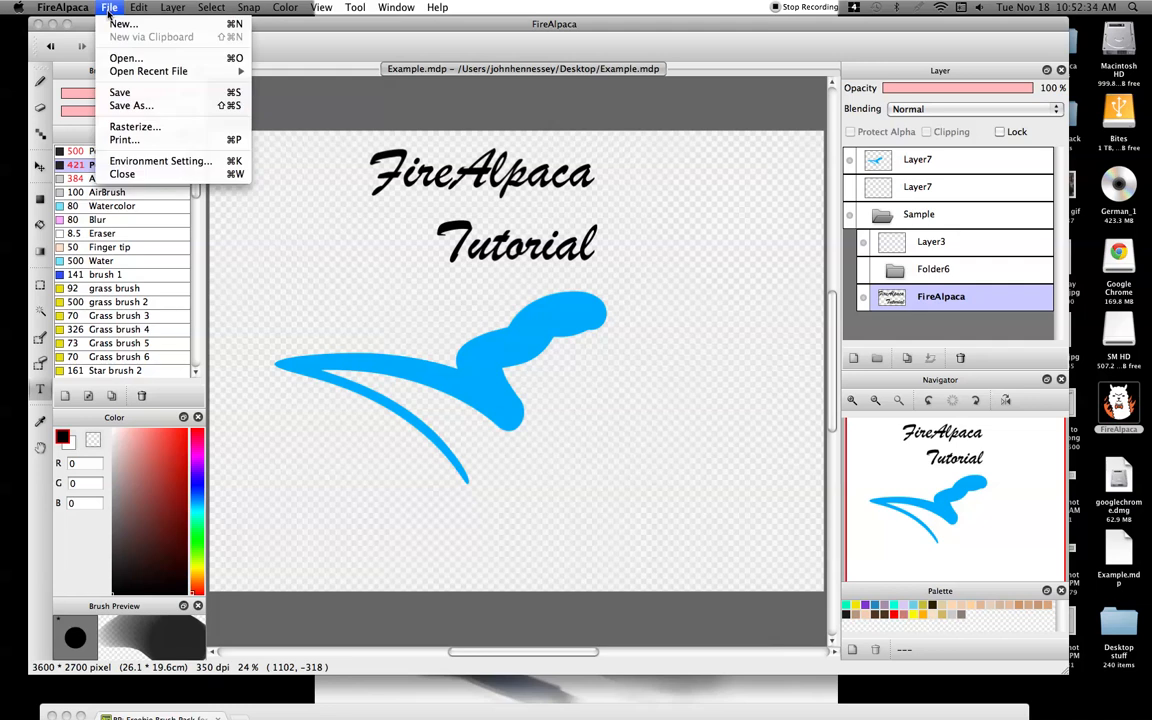
left_click(182, 108)
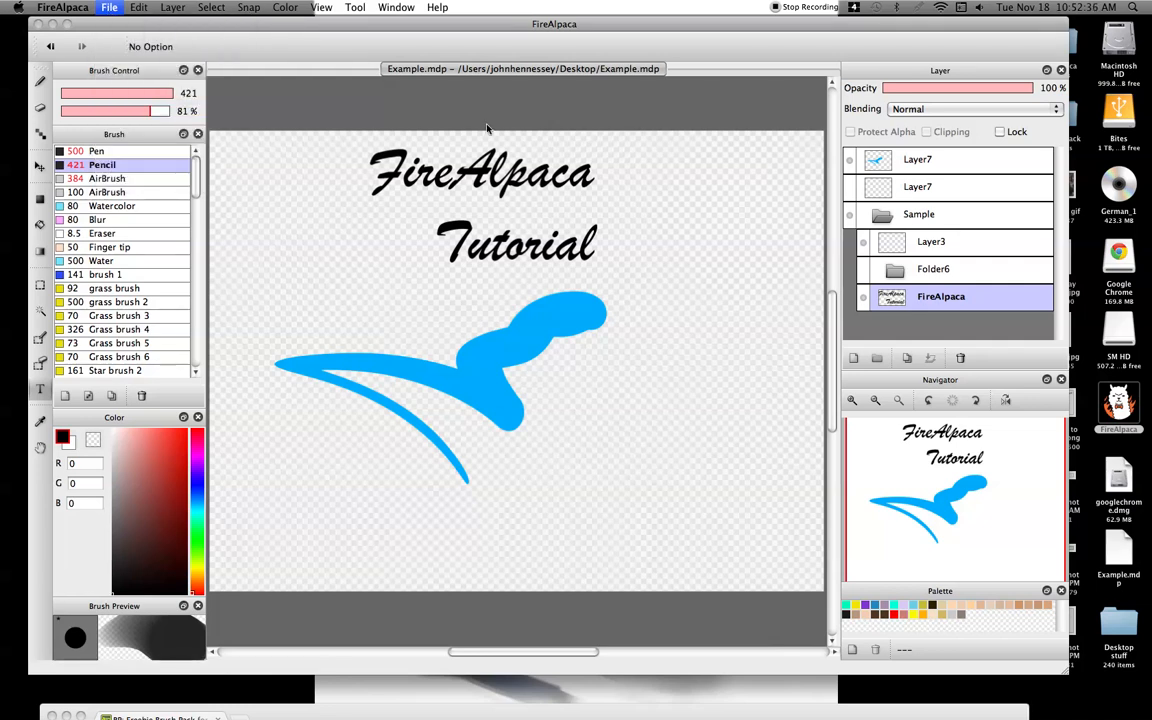
left_click(604, 247)
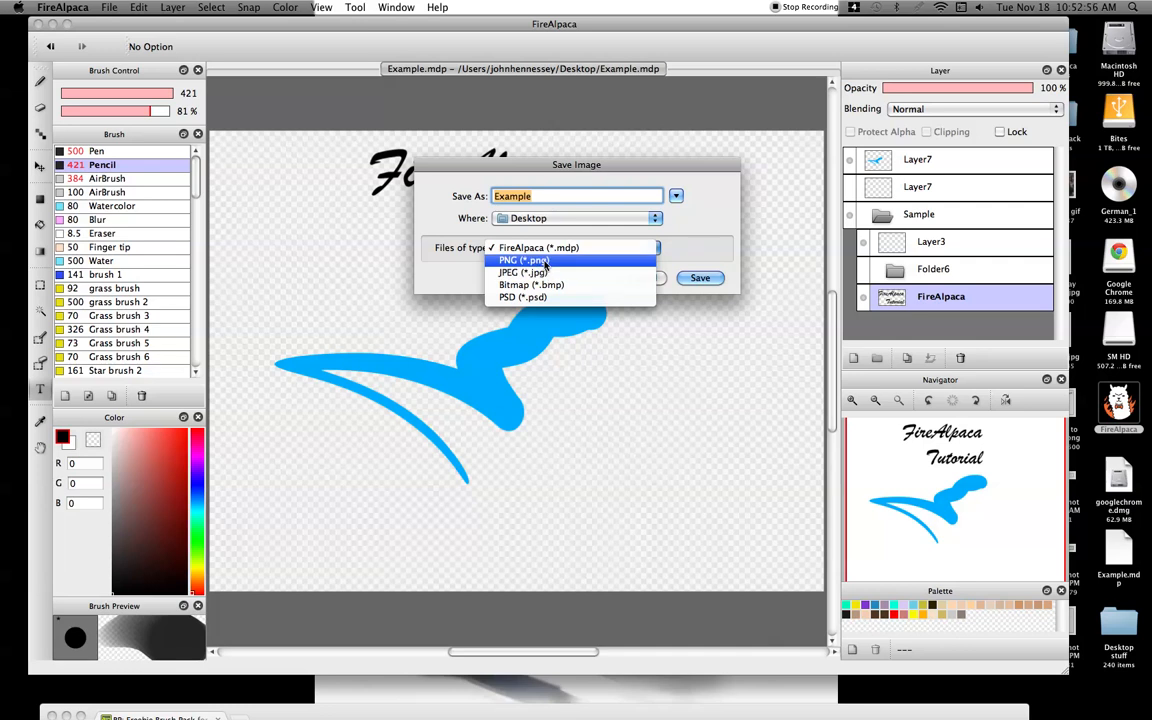
left_click(545, 262)
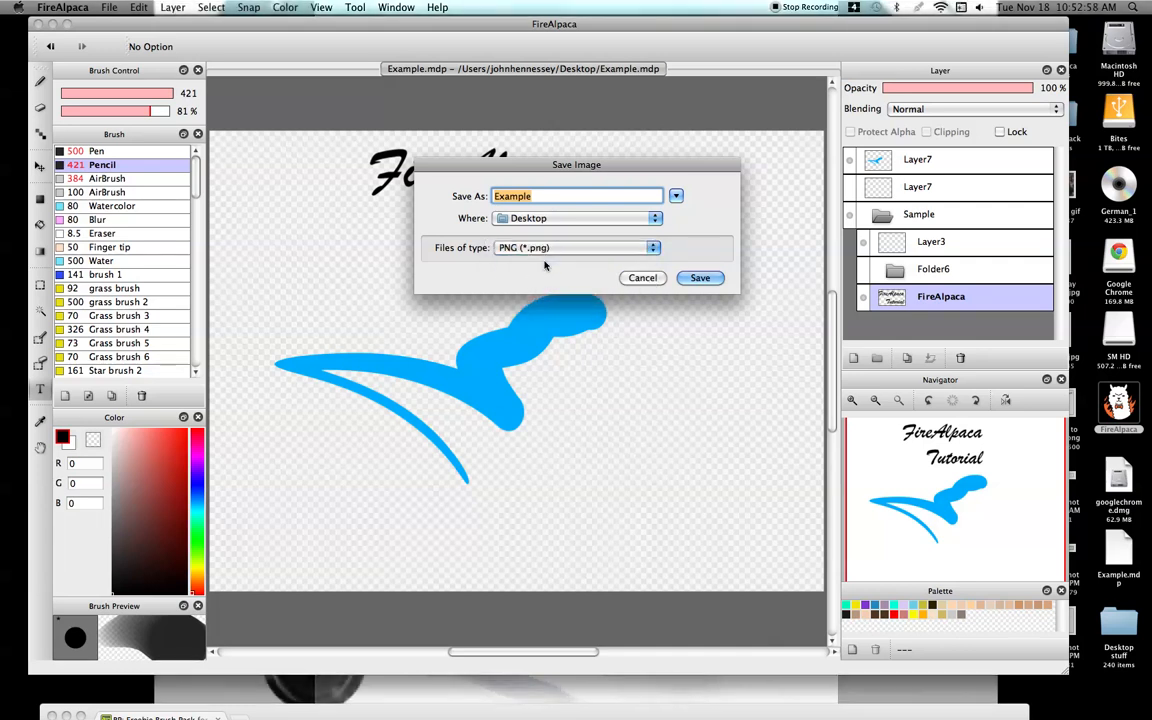
left_click(703, 278)
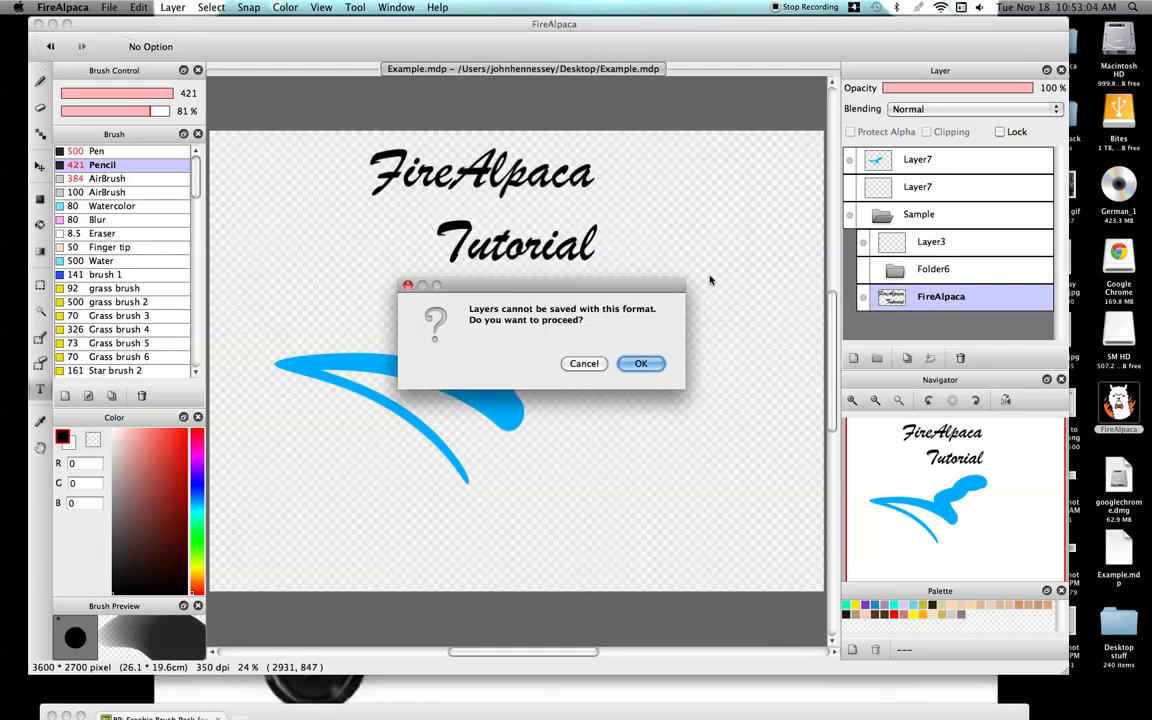
left_click(638, 365)
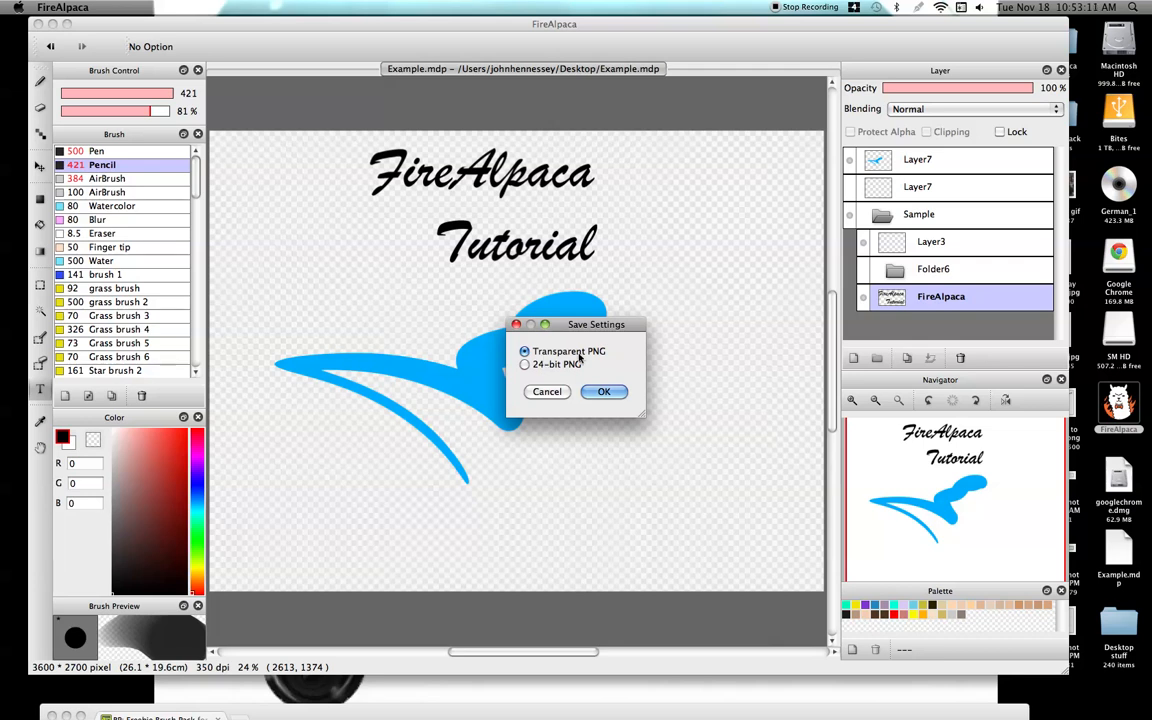
left_click(524, 366)
left_click(524, 352)
left_click(599, 391)
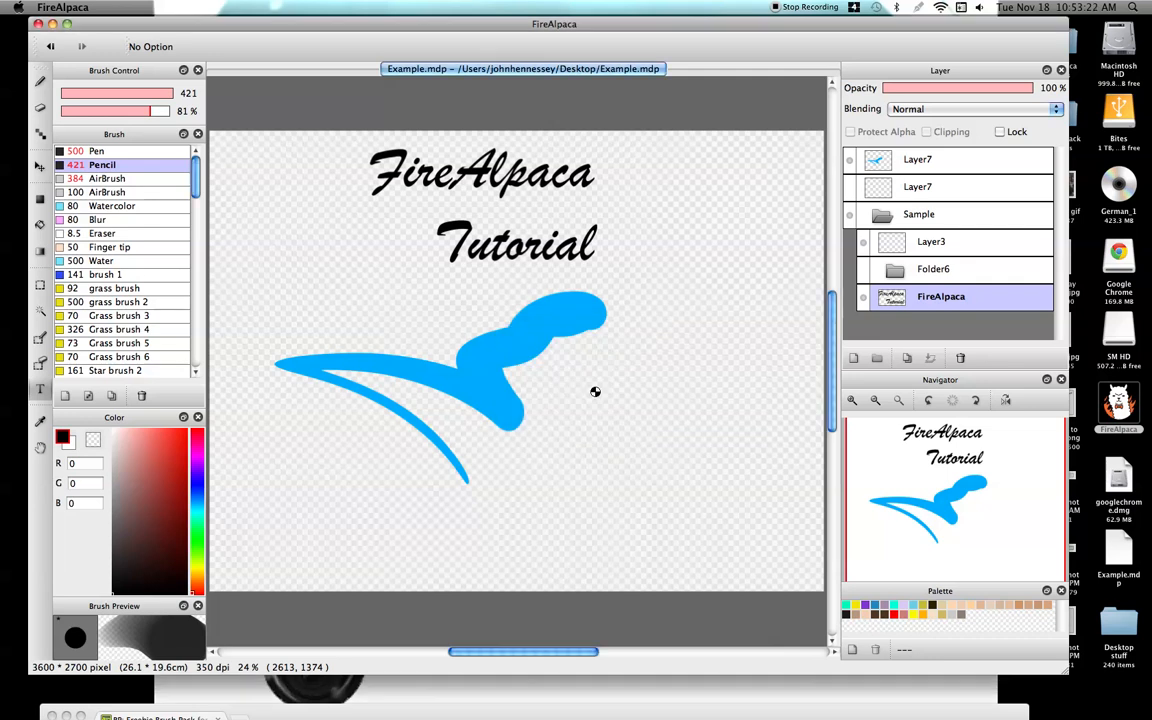